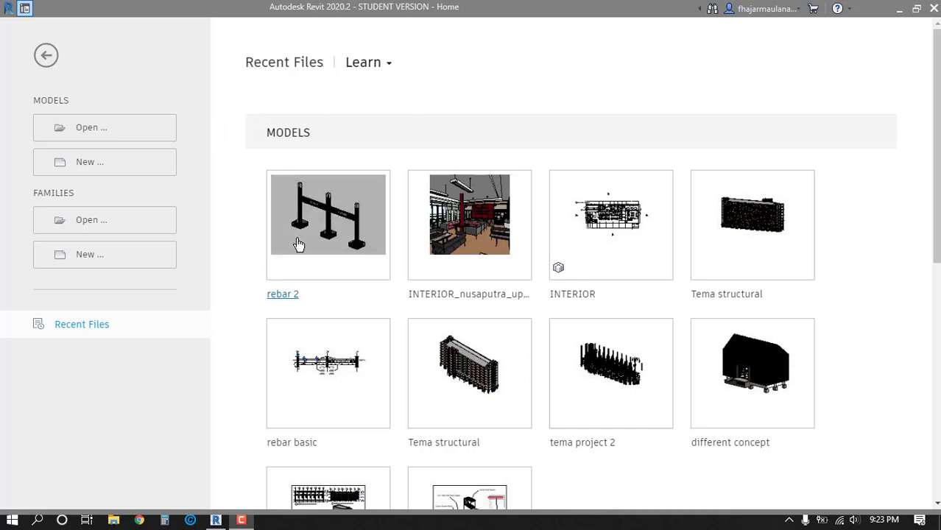
- Open the recent model rebar 2 and examine the reinforced concrete frame in its 3D view
click(326, 233)
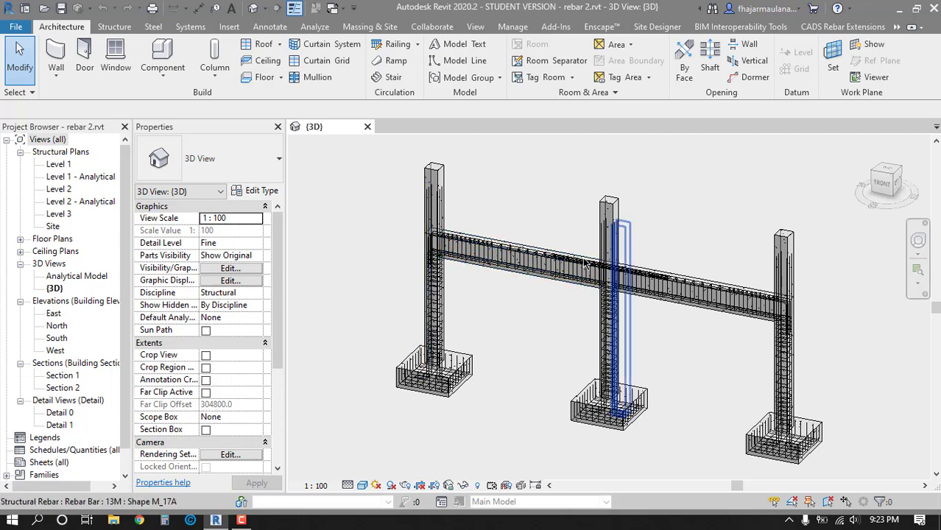
scroll(490, 353, up, 3)
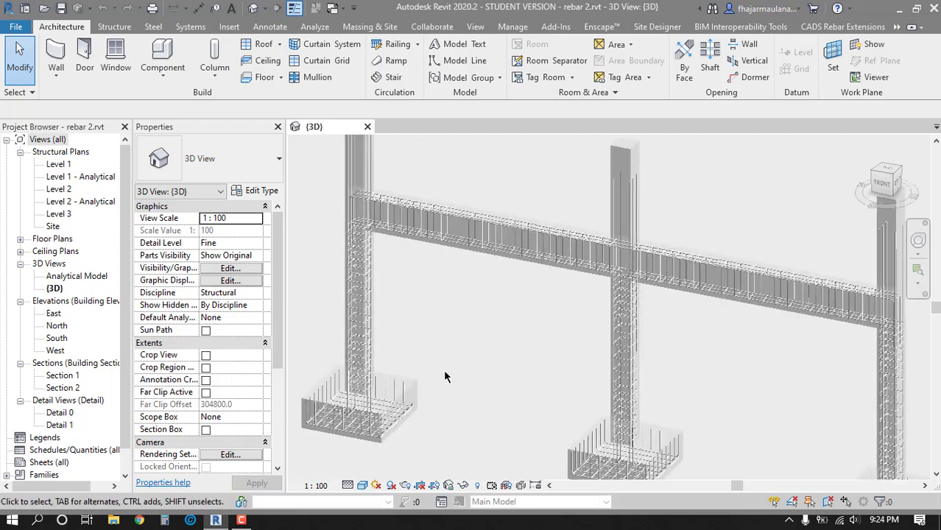
scroll(445, 376, down, 3)
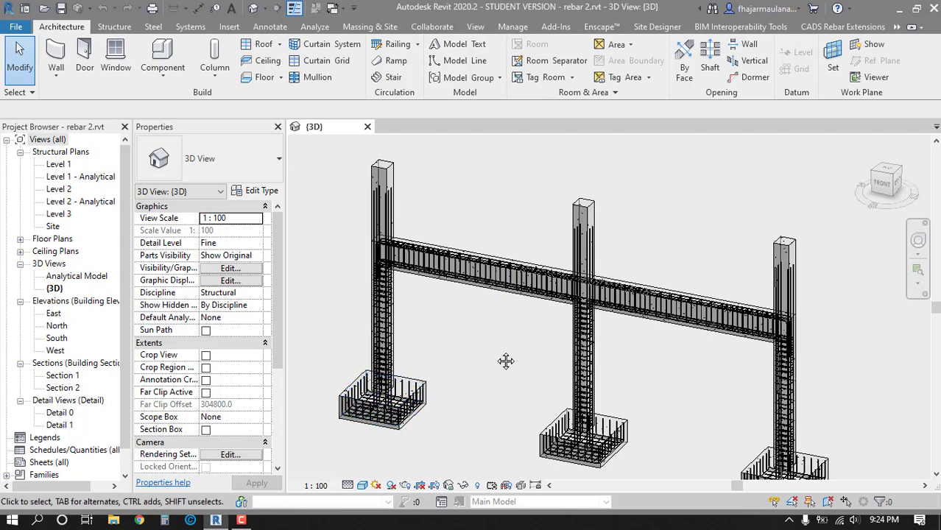
mouse_move(506, 360)
middle_down()
mouse_move(528, 336)
mouse_move(519, 356)
middle_up()
scroll(514, 342, down, 1)
scroll(525, 342, up, 2)
scroll(519, 356, down, 2)
scroll(517, 364, up, 1)
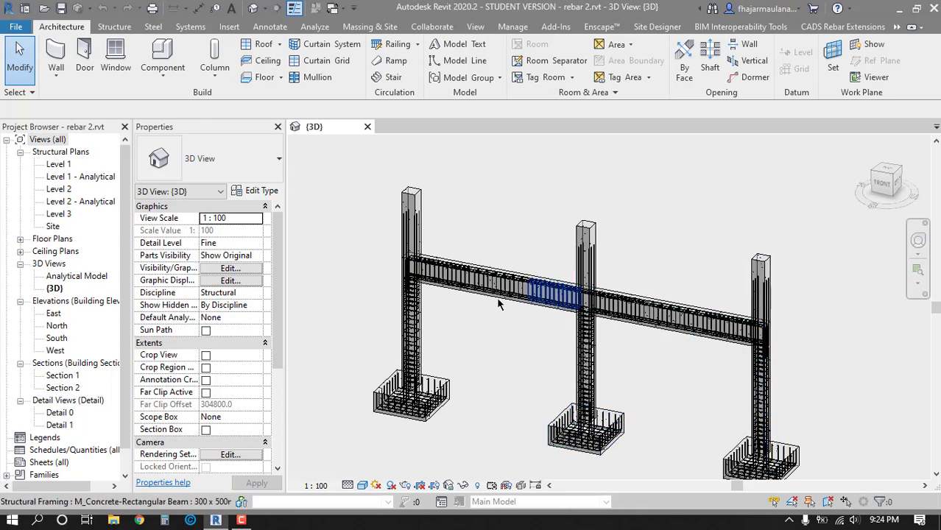
middle_drag(523, 391, 532, 394)
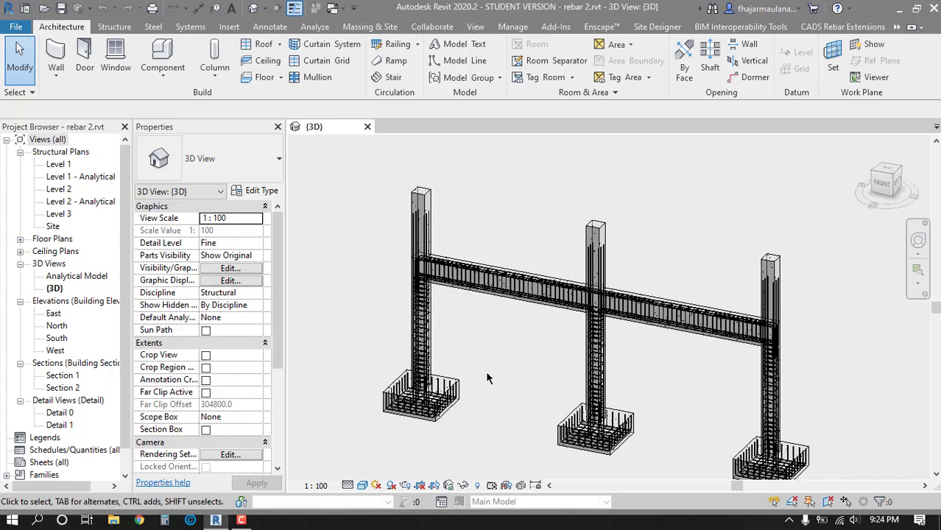
- Duplicate the {3D} view with detailing
click(55, 290)
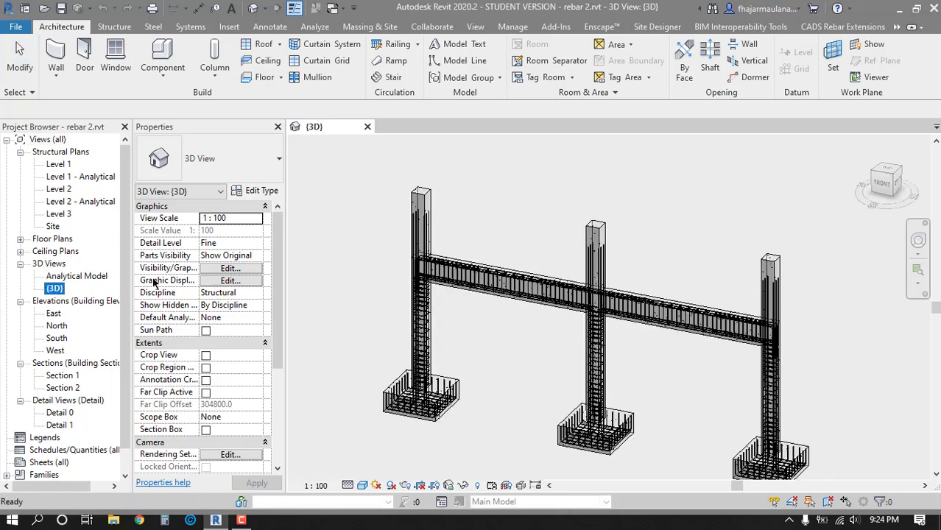
right_click(53, 289)
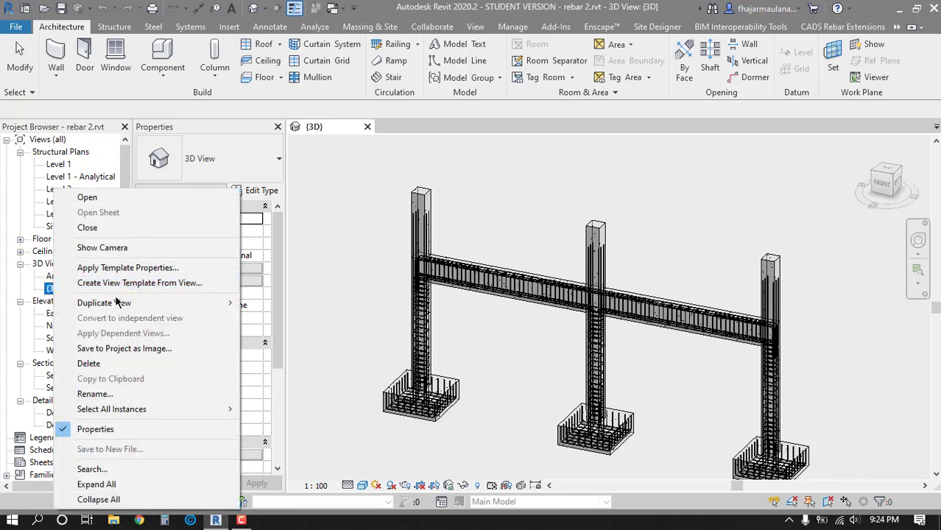
mouse_move(126, 303)
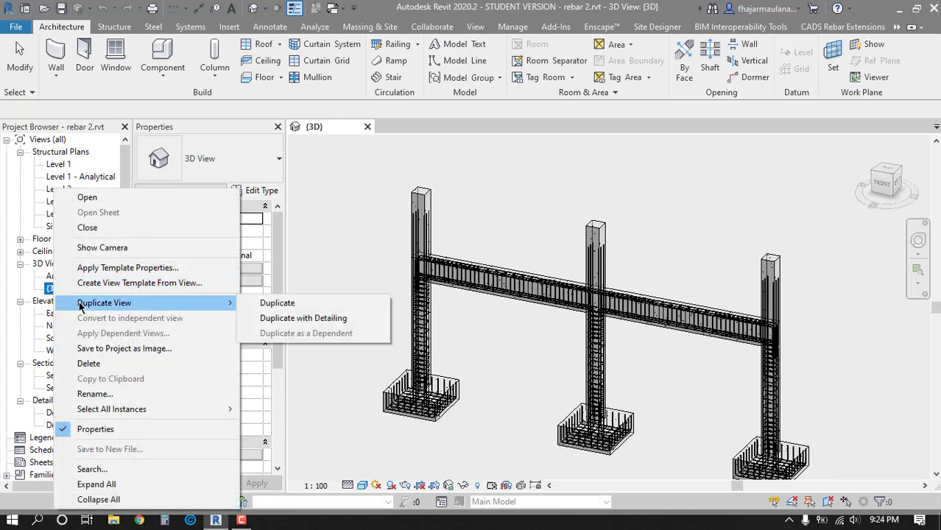
click(308, 319)
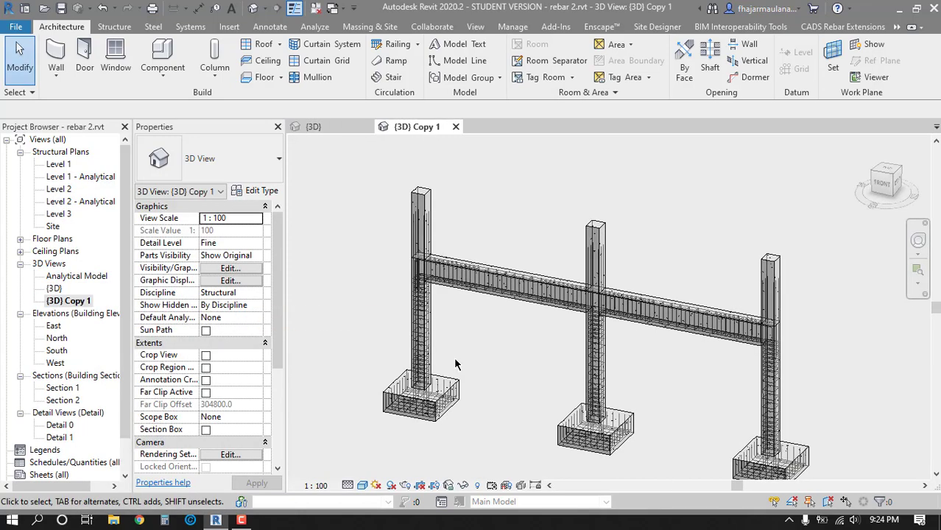
- Rename the duplicated 3D view as 3D Rebar
click(62, 303)
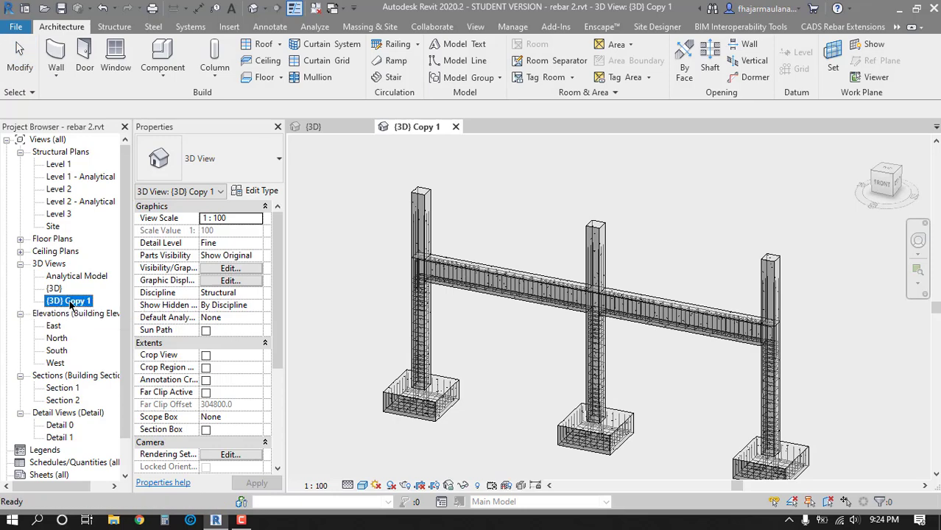
key(F2)
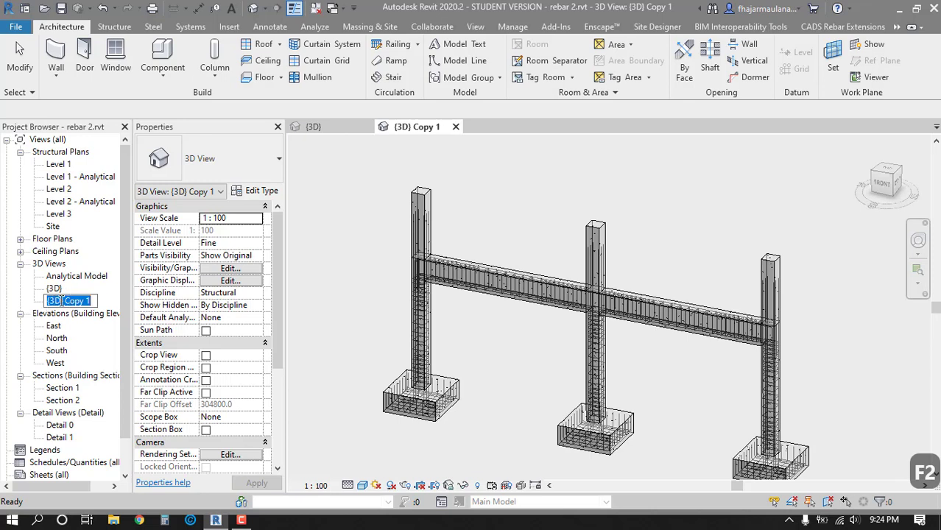
text(3D)
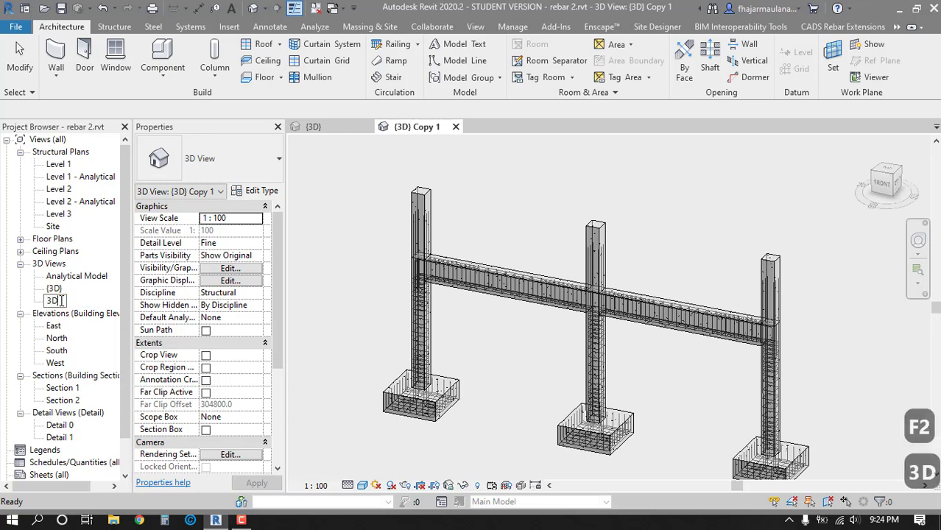
text(_Rebar)
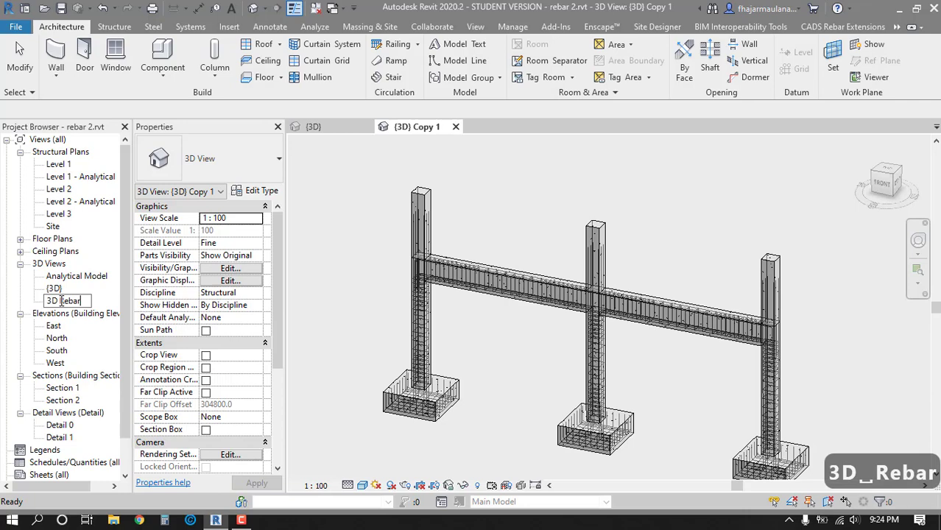
key(Return)
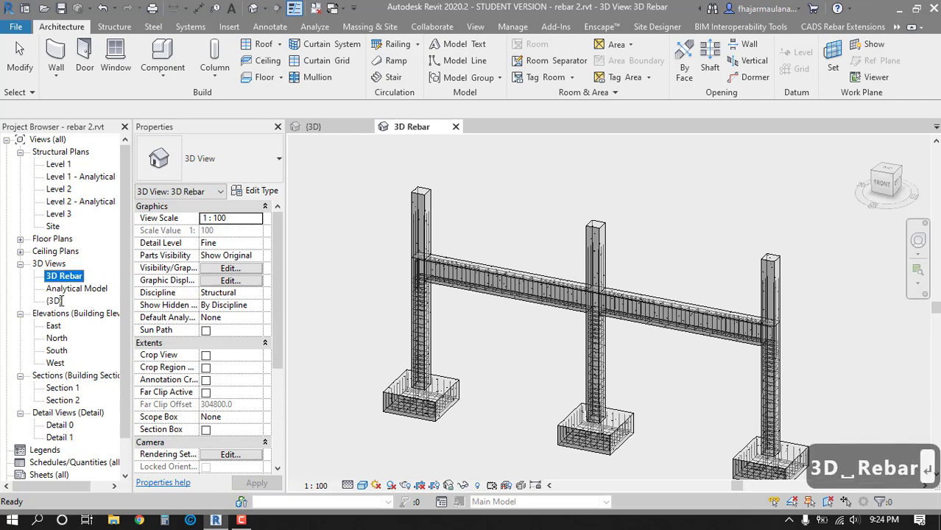
click(456, 333)
- Examine the beam, columns and footings in the 3D Rebar view from several angles
mouse_move(471, 335)
shift+middle_down()
mouse_move(442, 326)
mouse_move(475, 331)
shift+middle_up()
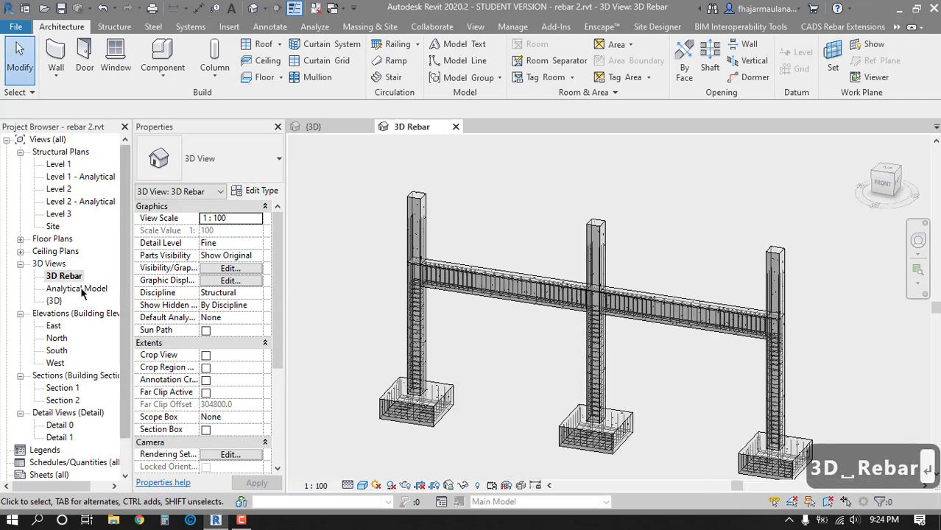
scroll(478, 306, up, 6)
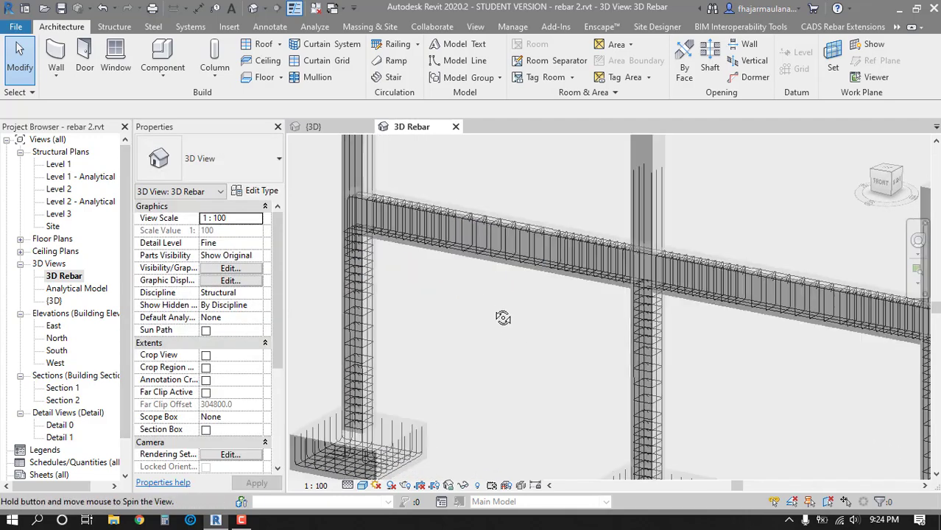
shift+middle_drag(503, 318, 525, 312)
middle_drag(654, 157, 640, 206)
middle_drag(529, 206, 605, 204)
scroll(471, 188, down, 2)
shift+middle_drag(517, 225, 515, 234)
middle_drag(543, 284, 530, 277)
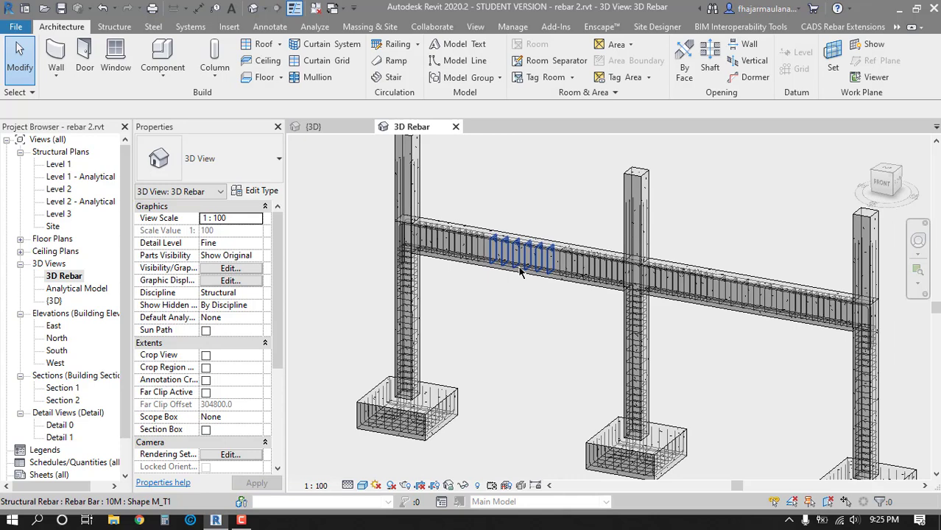
- Hide the Structural Columns, Structural Foundations and Structural Framing categories in the 3D Rebar view through its visibility/graphic overrides
key(v)
key(g)
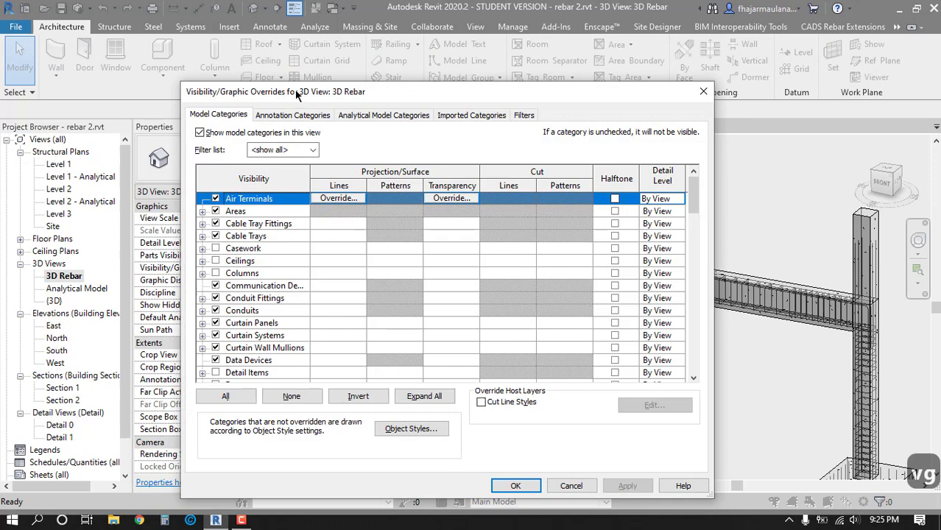
drag(297, 96, 291, 92)
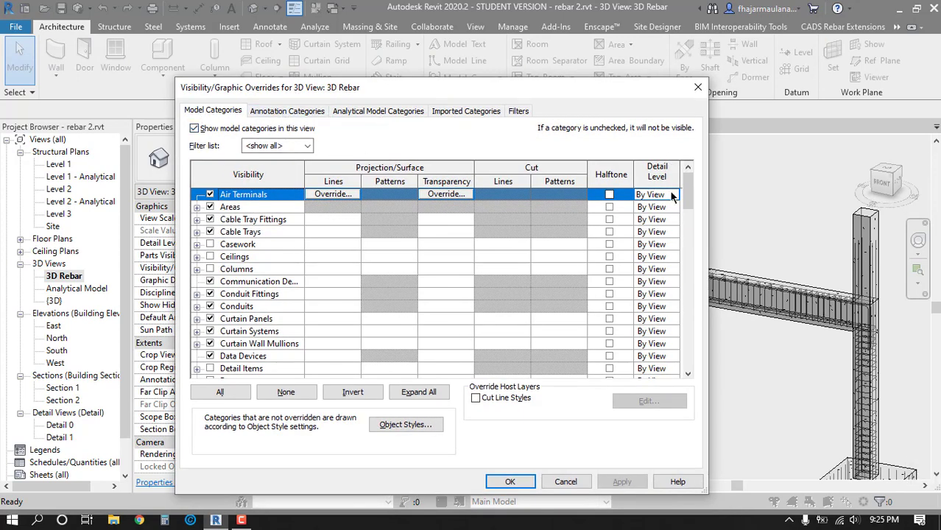
drag(685, 188, 680, 341)
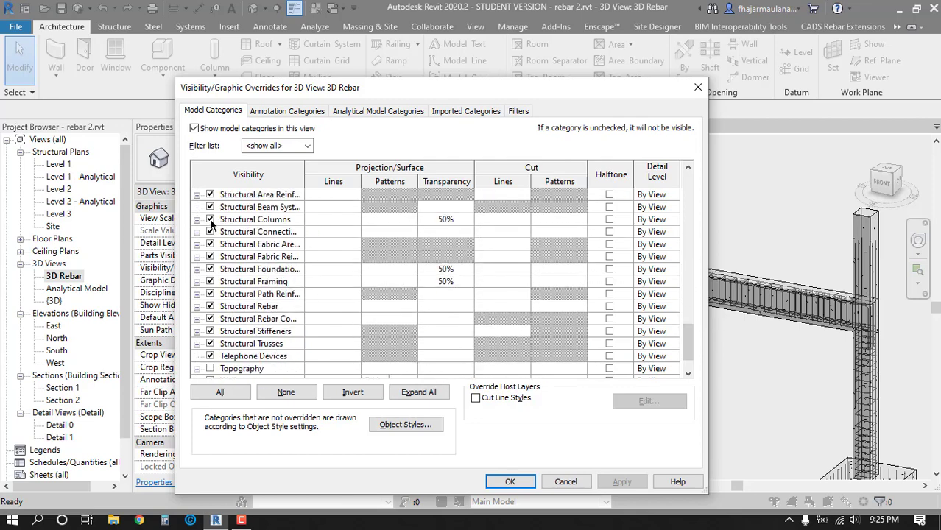
click(210, 220)
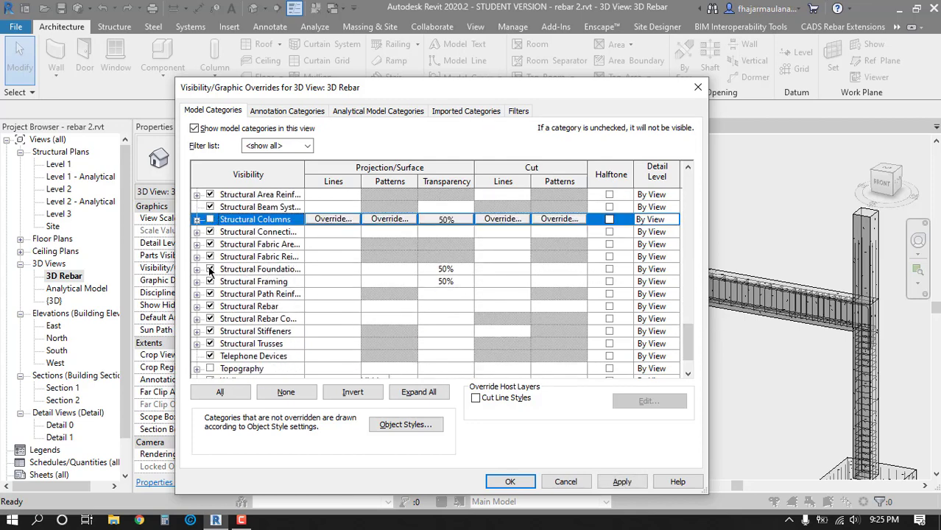
click(211, 269)
click(211, 282)
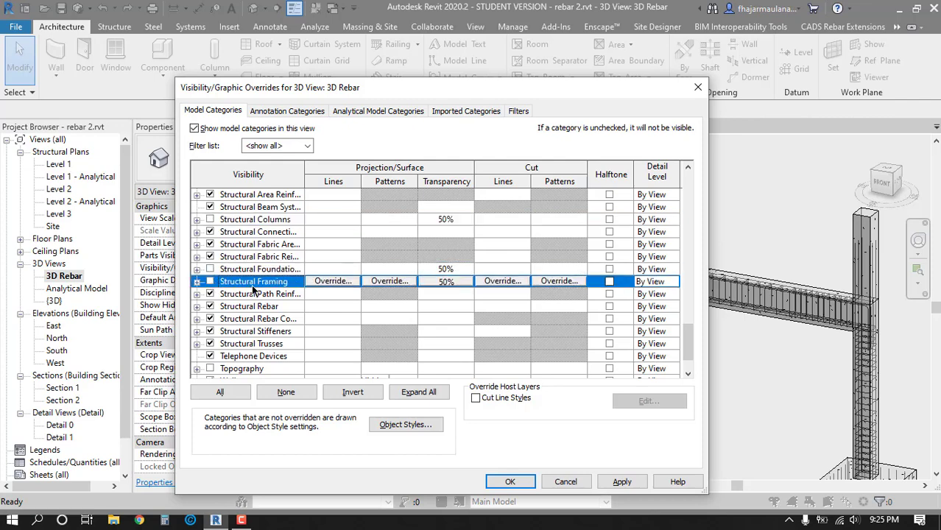
click(511, 481)
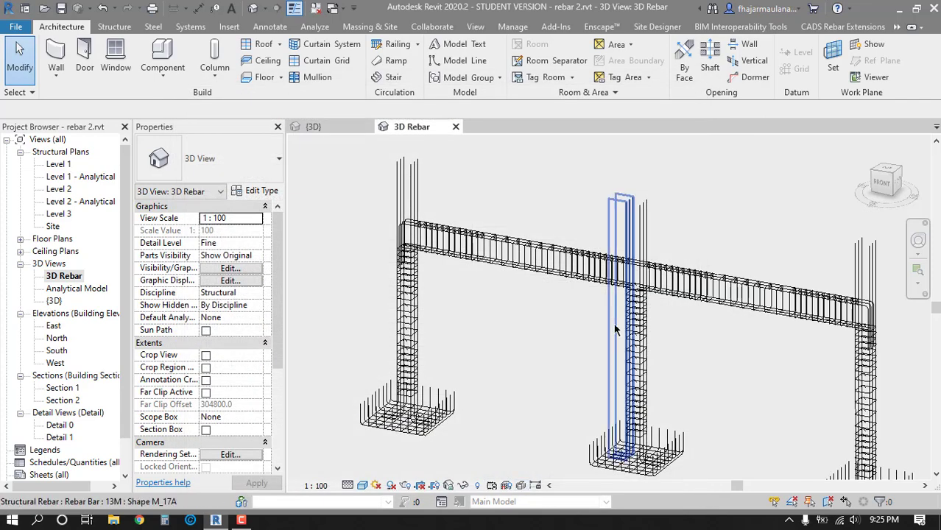
- Examine the exposed reinforcement around the beam-column joint, including the stirrups and longitudinal bars
shift+middle_drag(618, 381, 598, 374)
scroll(457, 254, up, 2)
scroll(356, 207, up, 5)
middle_drag(356, 208, 420, 241)
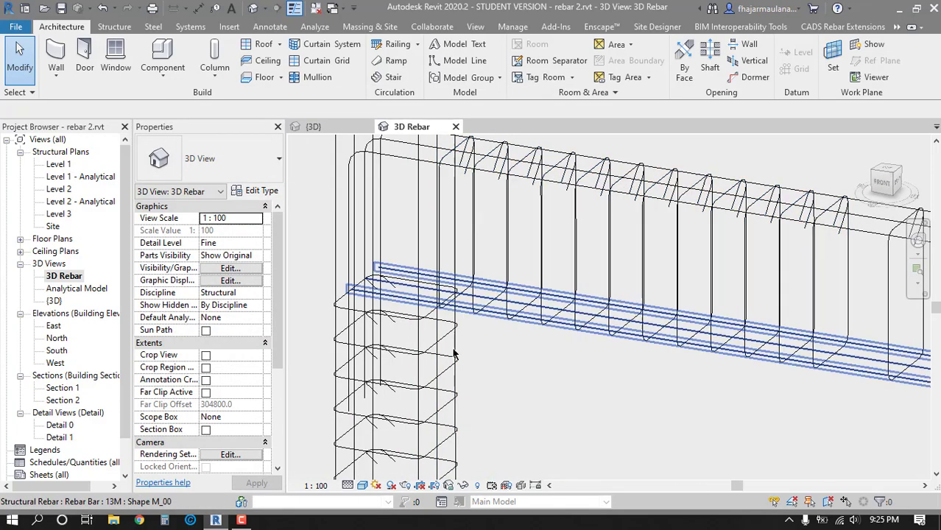
scroll(488, 344, down, 3)
middle_drag(496, 377, 489, 376)
scroll(481, 297, up, 3)
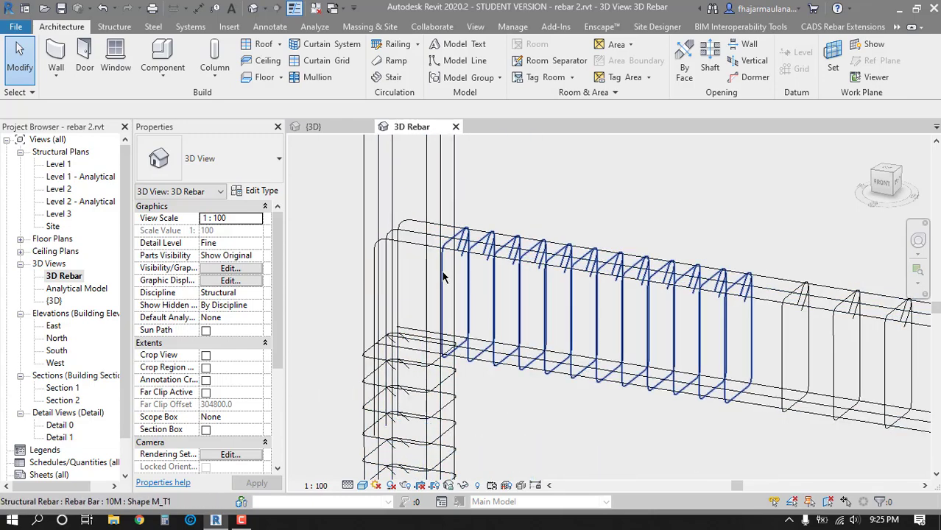
scroll(542, 332, down, 6)
shift+middle_drag(542, 332, 468, 326)
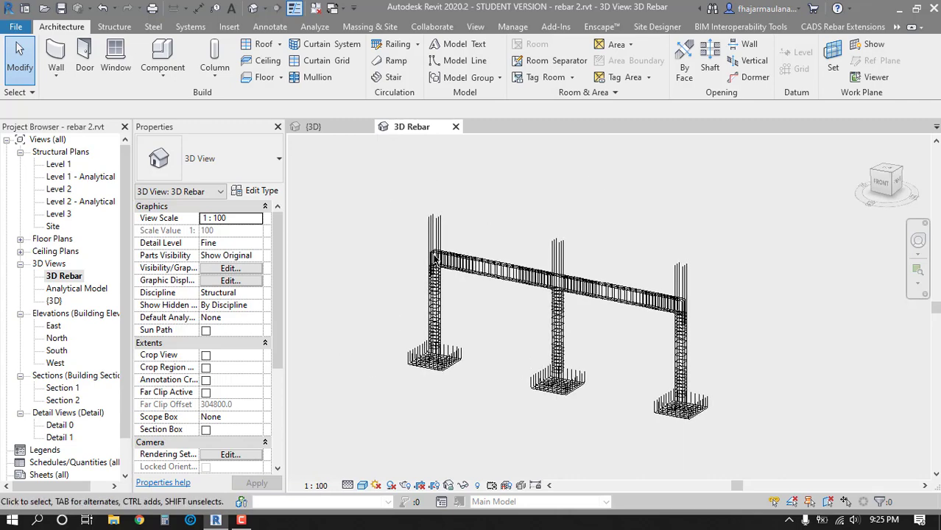
- Select the reinforcement of the whole frame and filter the selection to the Structural Rebar category
drag(388, 199, 754, 456)
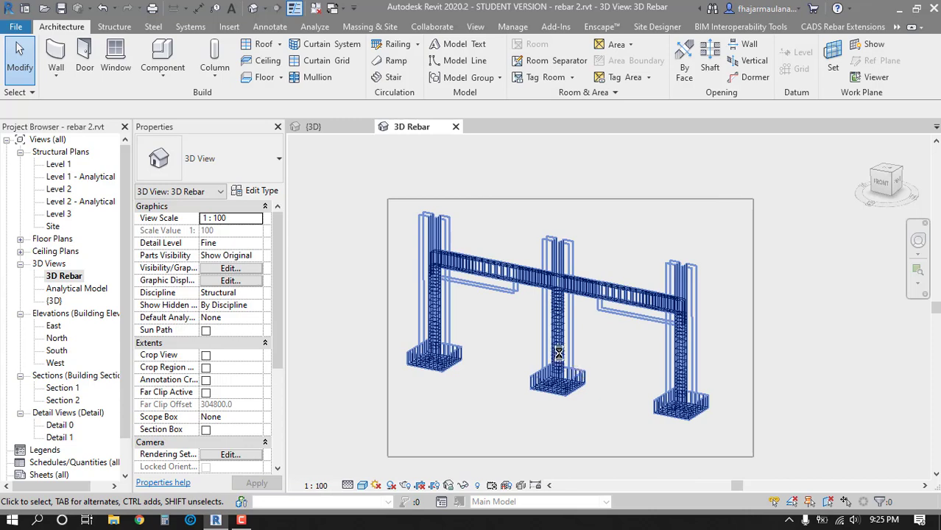
scroll(582, 386, up, 2)
shift+middle_drag(582, 386, 581, 421)
click(811, 94)
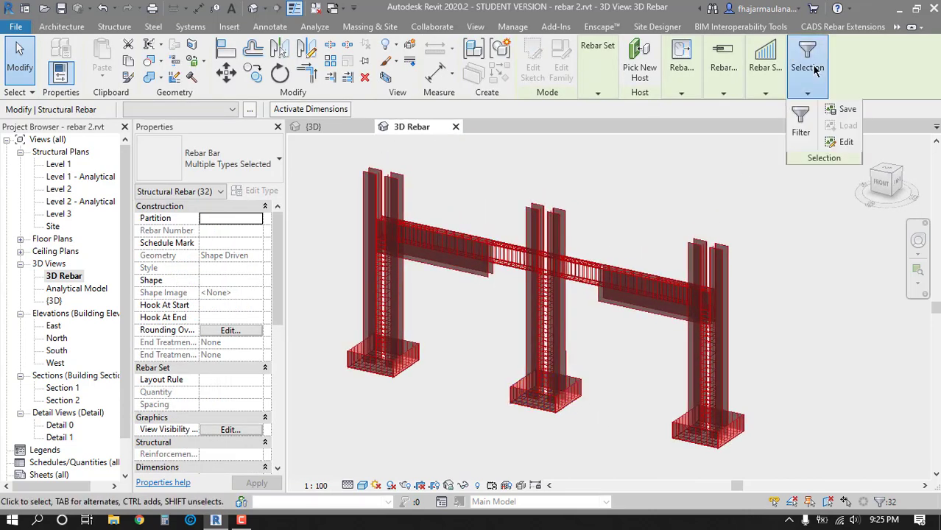
click(801, 122)
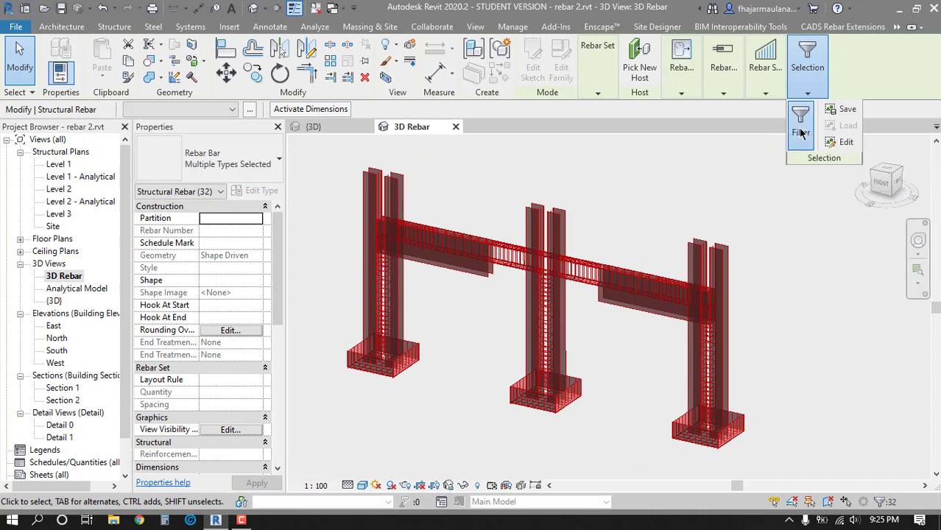
drag(595, 140, 537, 144)
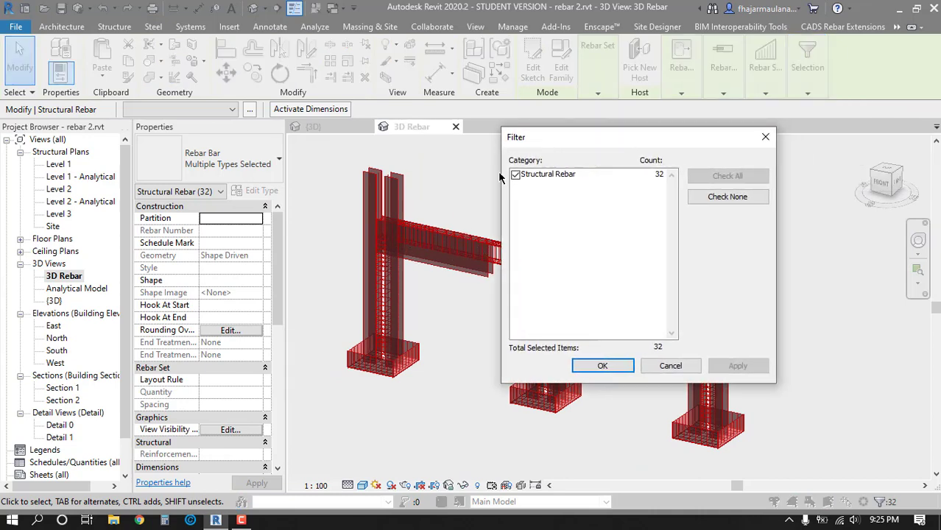
click(603, 366)
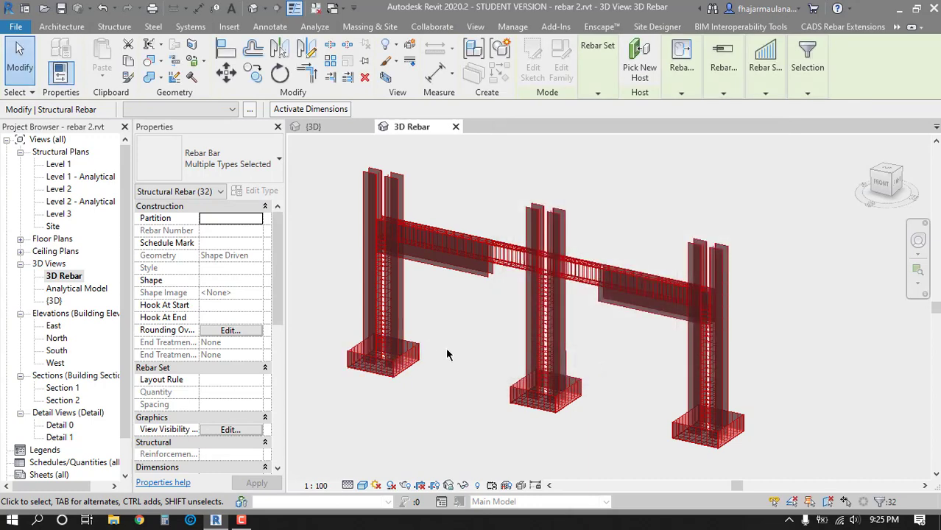
- Set the selected rebar's view visibility states to unobscured and solid for the 3D Rebar view
click(230, 431)
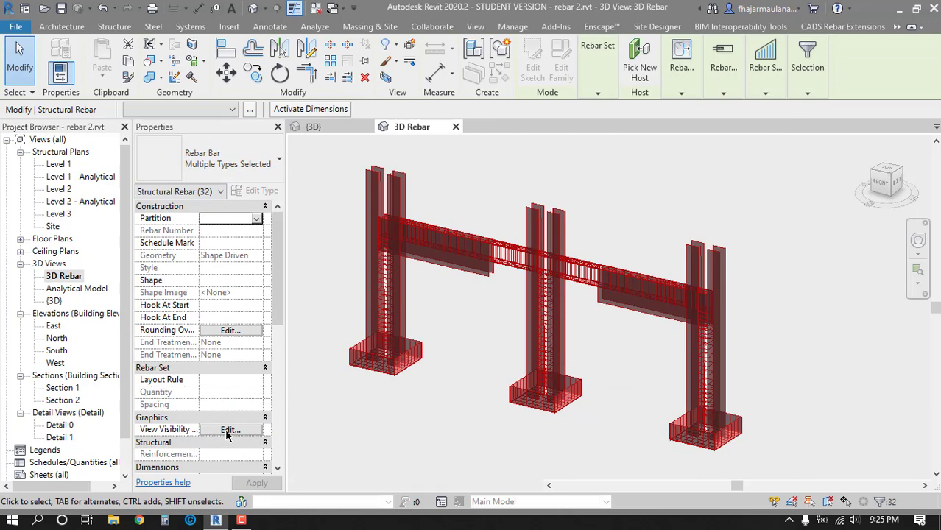
drag(446, 121, 472, 126)
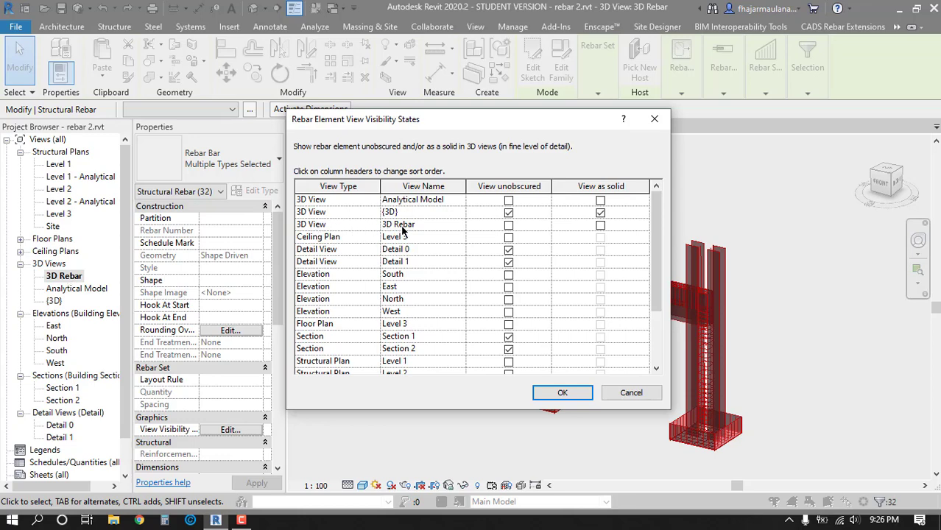
click(508, 225)
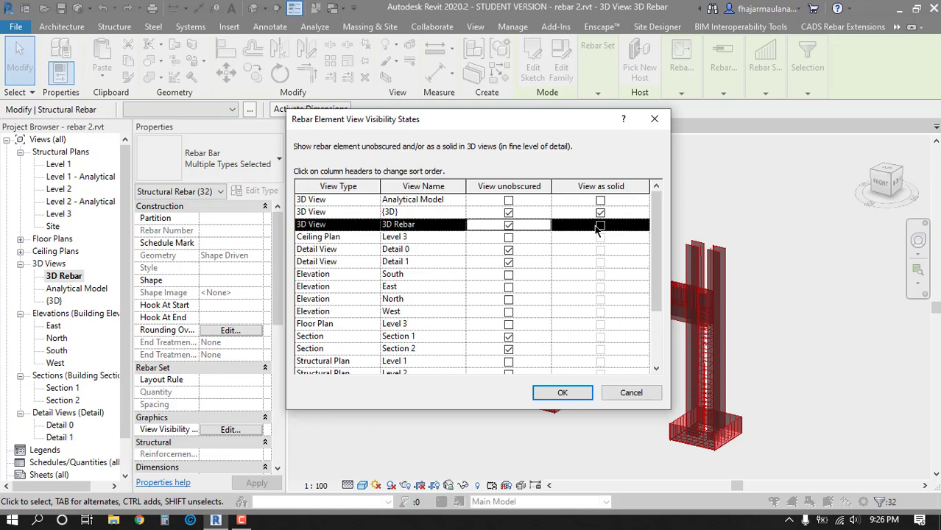
click(600, 224)
click(561, 393)
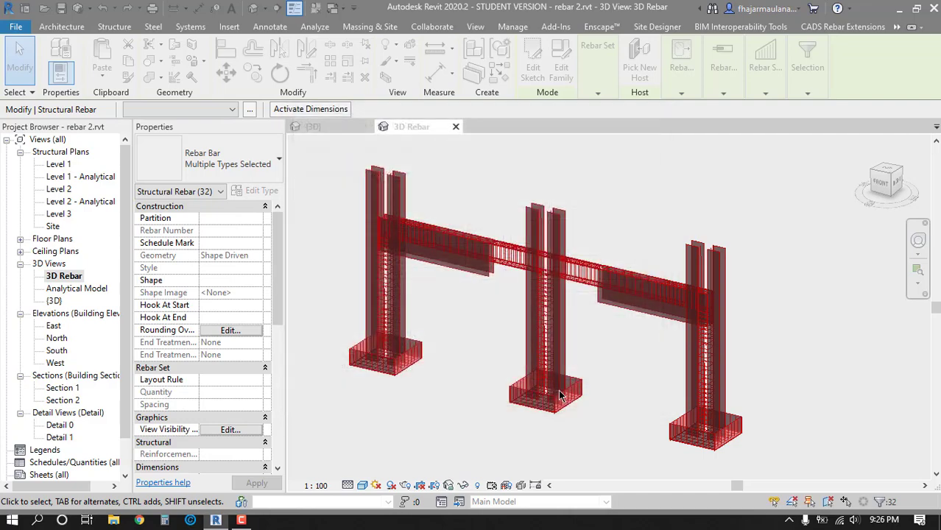
- Clear the selection and examine the solid beam reinforcement, including the stirrups and the hooked bars at the beam's end
click(452, 410)
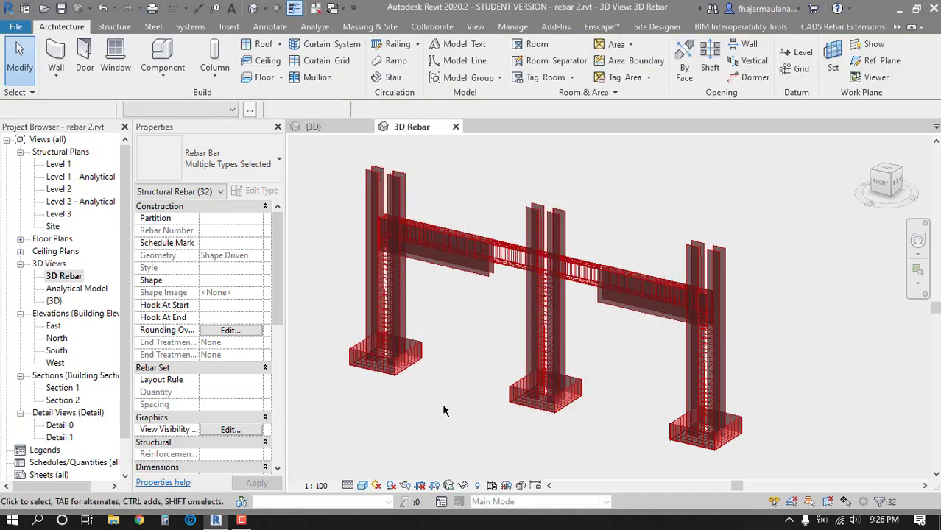
scroll(350, 301, up, 6)
scroll(536, 389, down, 3)
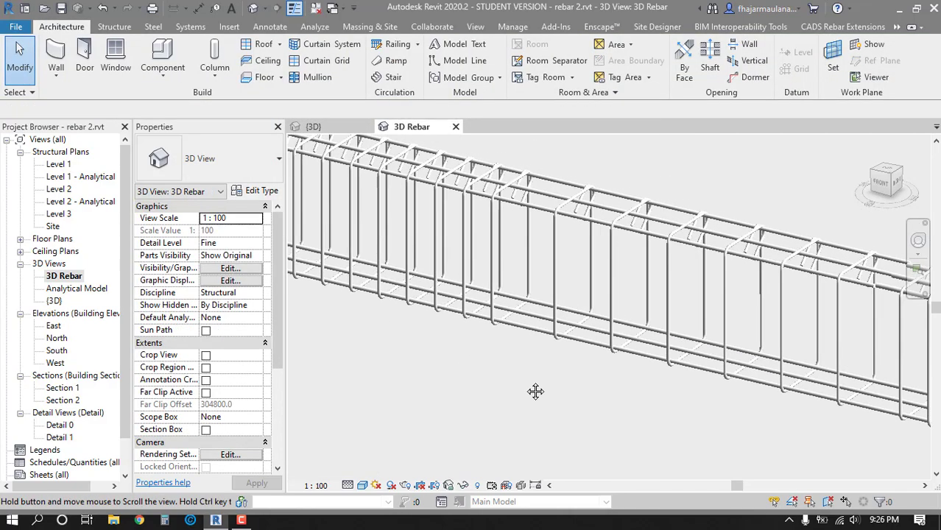
scroll(498, 326, up, 8)
scroll(472, 272, down, 6)
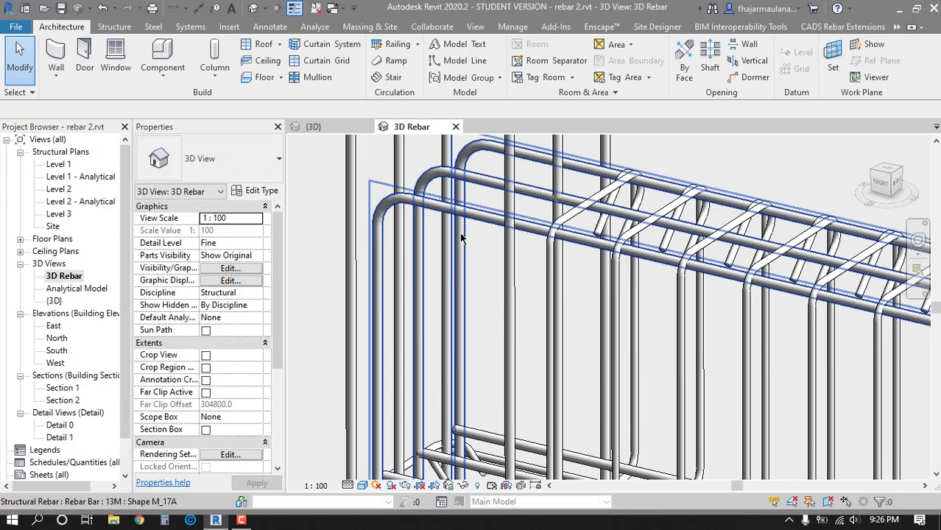
scroll(470, 274, up, 8)
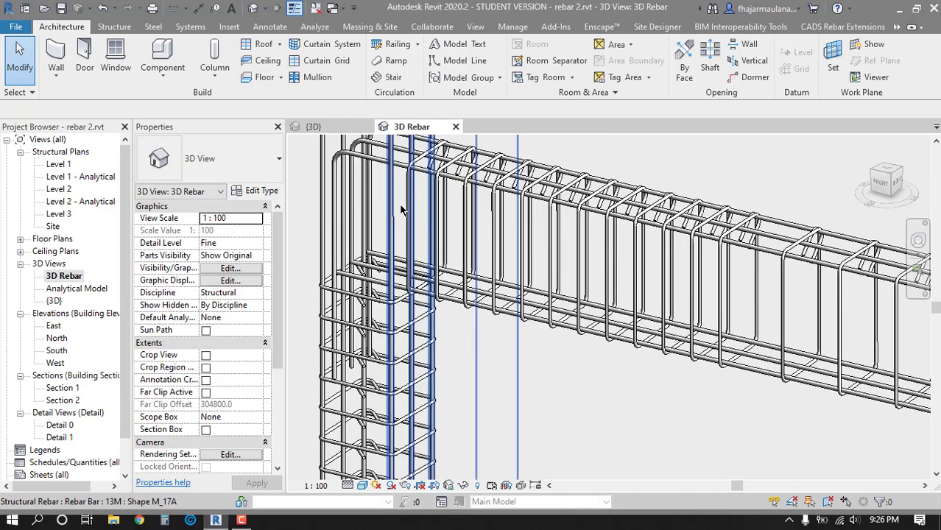
scroll(525, 238, down, 8)
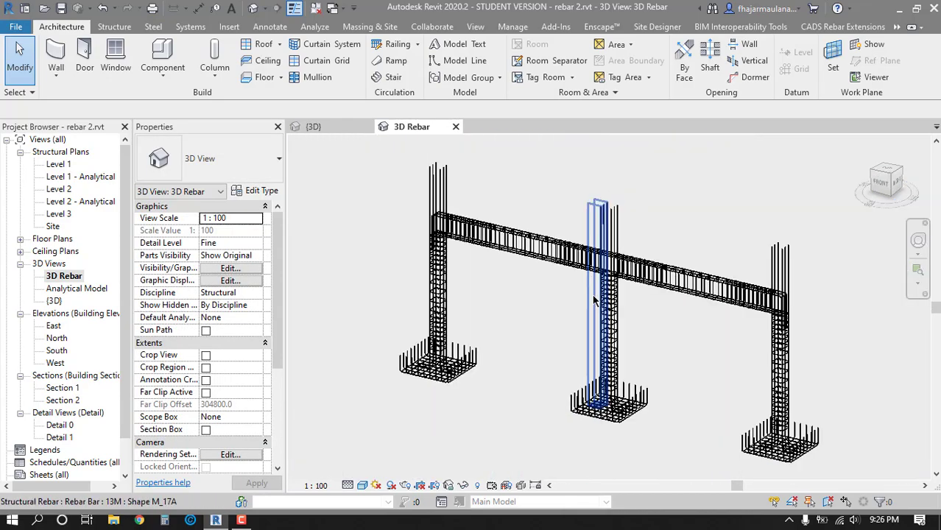
shift+middle_drag(525, 244, 524, 329)
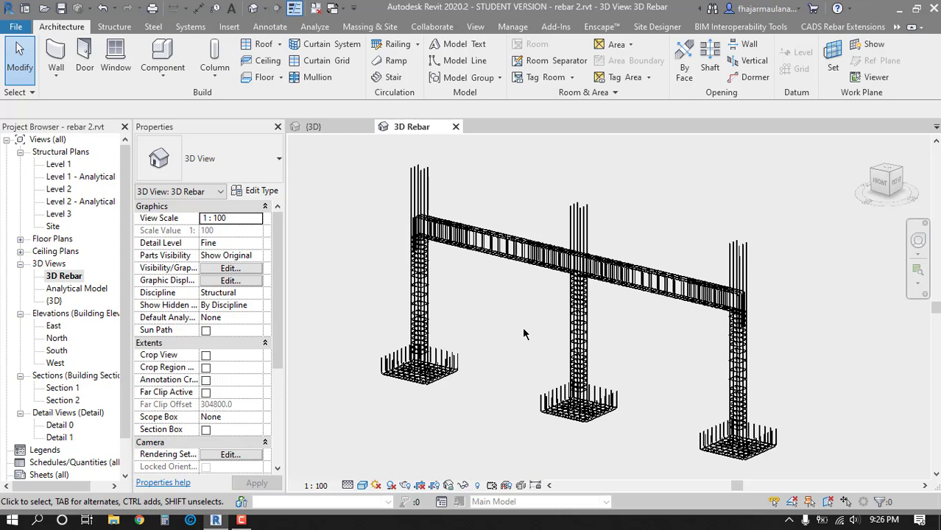
- Inspect the column reinforcement from the ties through the beam-column joint up to the ends of the vertical bars
scroll(397, 291, up, 10)
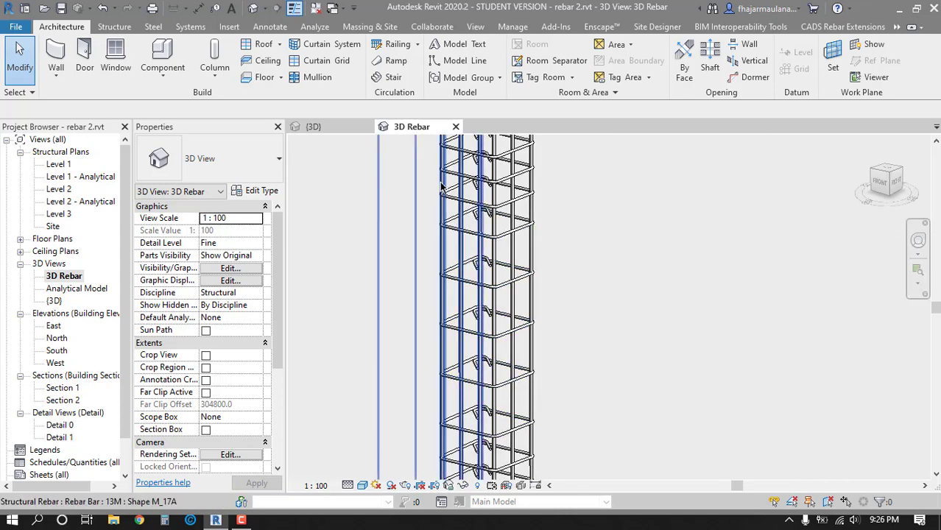
middle_drag(483, 187, 416, 351)
middle_drag(528, 277, 506, 313)
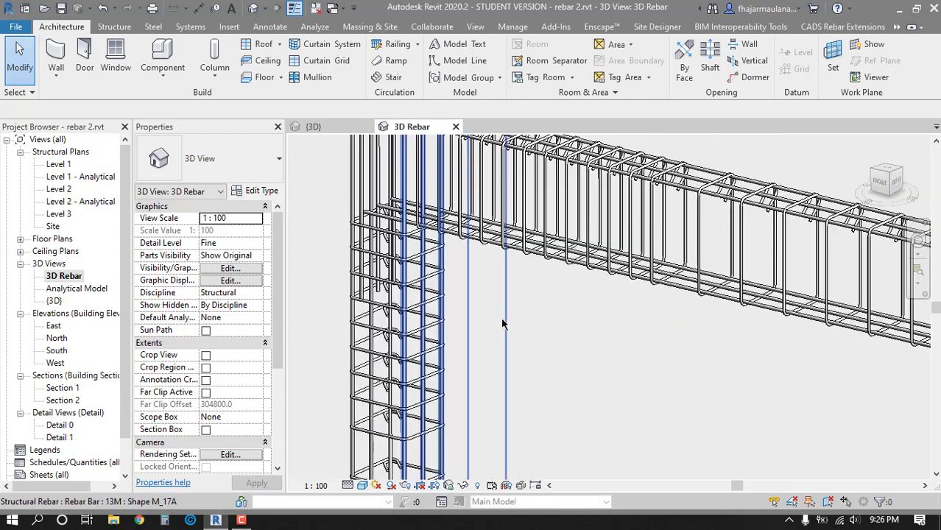
middle_drag(383, 254, 421, 316)
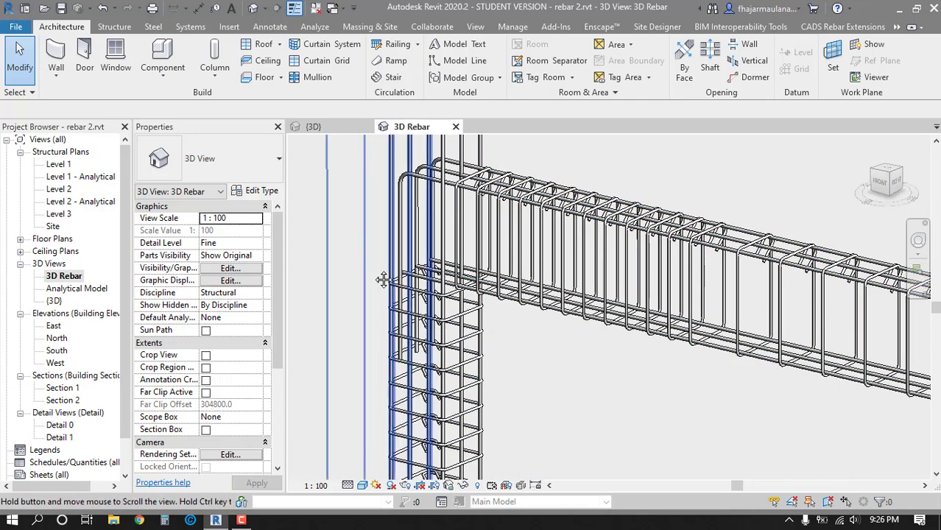
middle_drag(385, 278, 420, 383)
middle_drag(318, 234, 373, 336)
middle_drag(384, 263, 393, 338)
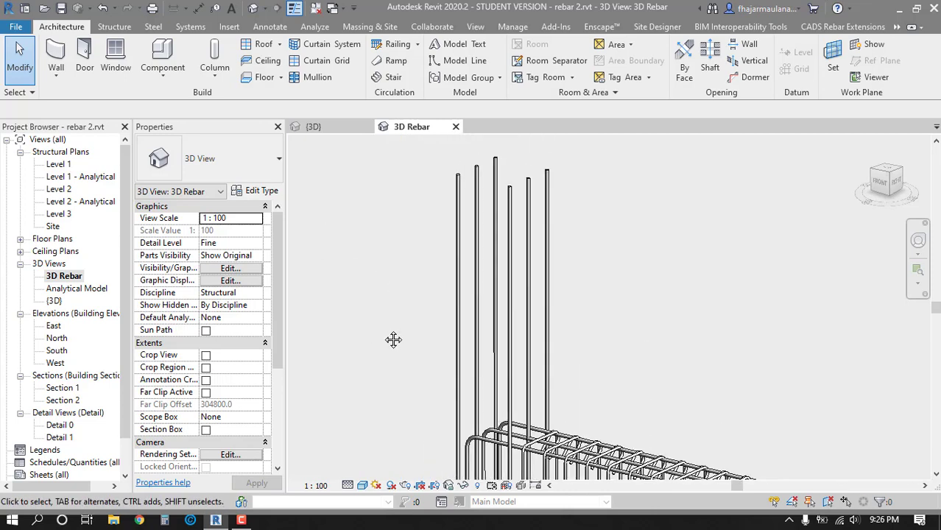
middle_click(419, 285)
middle_click(419, 285)
shift+middle_drag(519, 309, 529, 307)
scroll(514, 313, down, 1)
middle_drag(514, 313, 527, 307)
drag(389, 168, 496, 405)
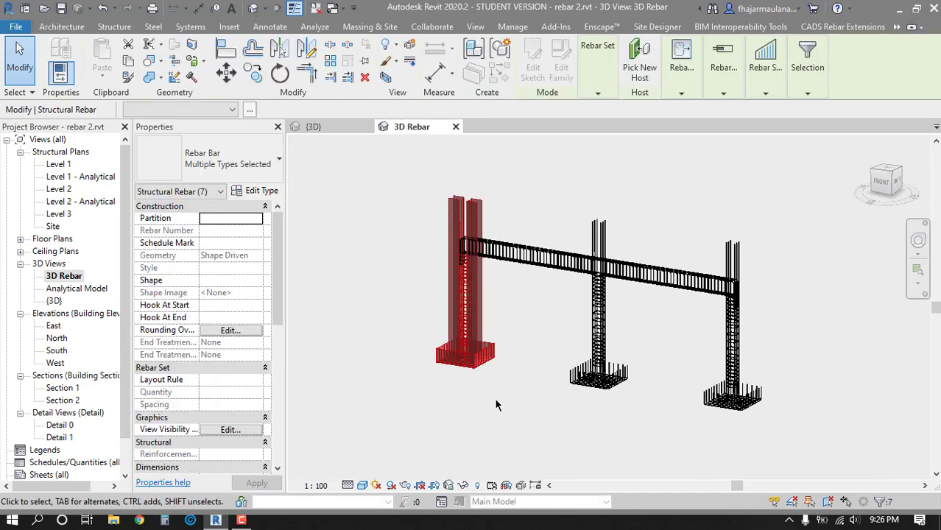
shift+middle_drag(496, 404, 418, 411)
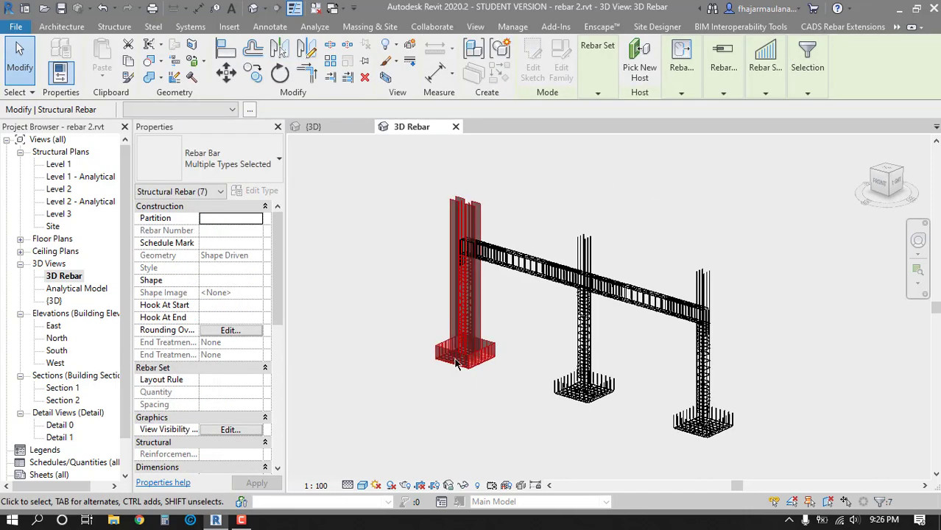
scroll(373, 270, up, 2)
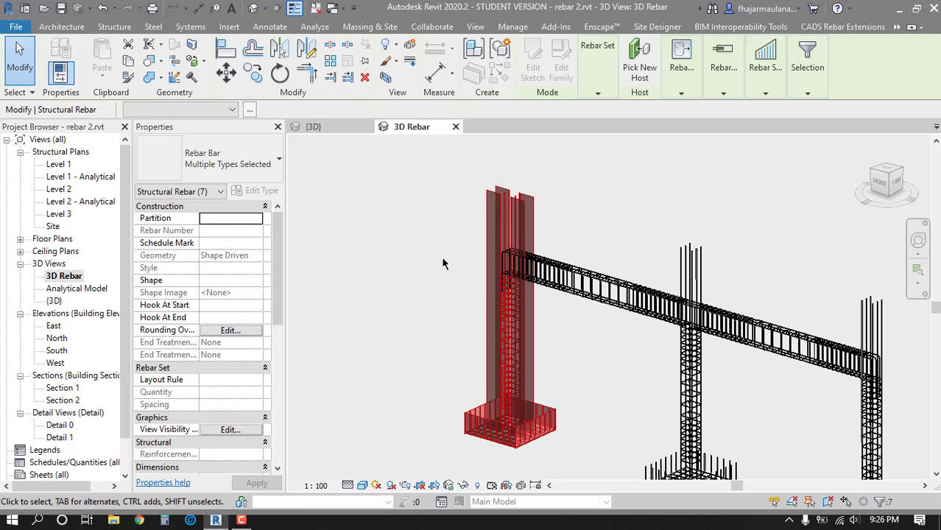
click(226, 218)
click(443, 300)
scroll(444, 301, down, 2)
shift+middle_drag(446, 302, 477, 307)
drag(418, 203, 506, 424)
shift+middle_drag(518, 403, 527, 402)
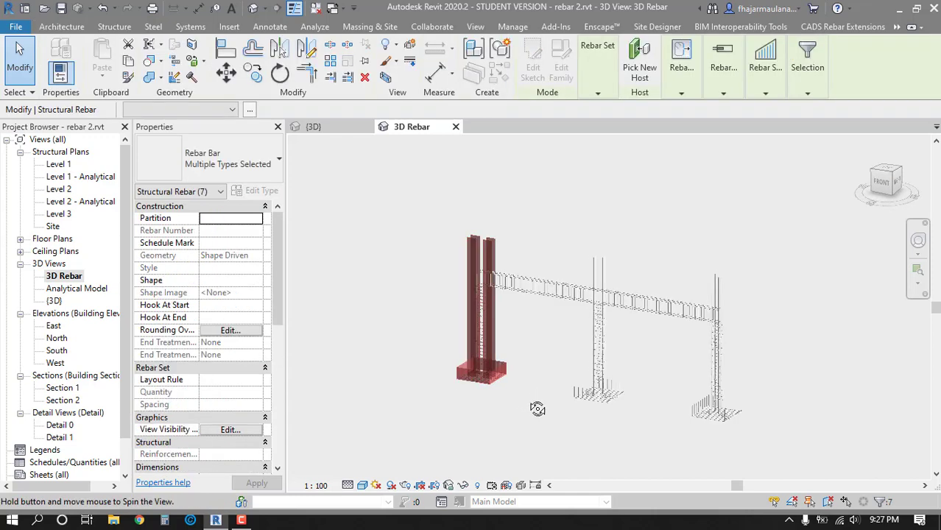
ctrl+drag(582, 237, 641, 449)
click(438, 317)
- Select the reinforcement of the whole frame and remove the beam bars, leaving only the column and footing rebar selected
drag(429, 264, 735, 466)
scroll(540, 384, up, 3)
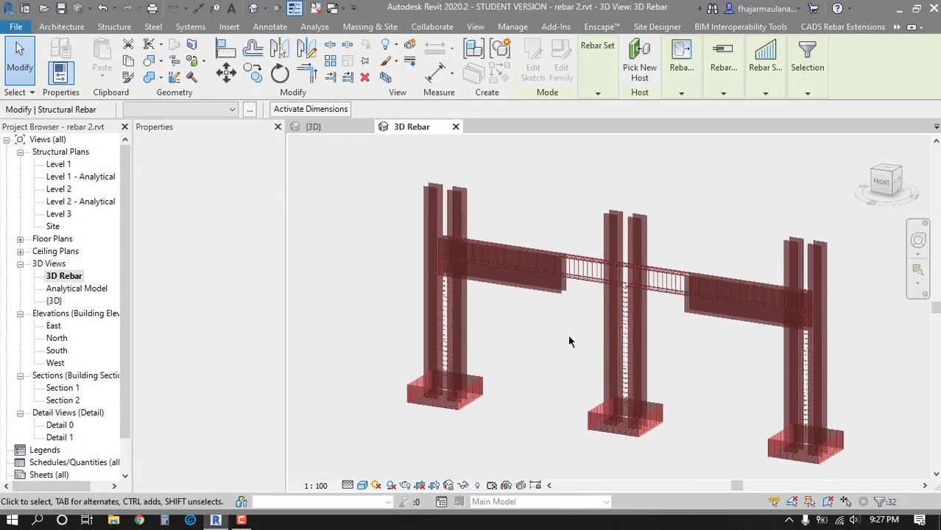
shift+drag(621, 316, 511, 207)
shift+drag(517, 309, 489, 220)
middle_drag(443, 362, 357, 357)
shift+drag(662, 353, 592, 221)
shift+middle_drag(635, 396, 598, 414)
middle_drag(471, 407, 488, 412)
- Set the Partition of the selected column and footing rebar to Partition A and clear the selection
click(237, 223)
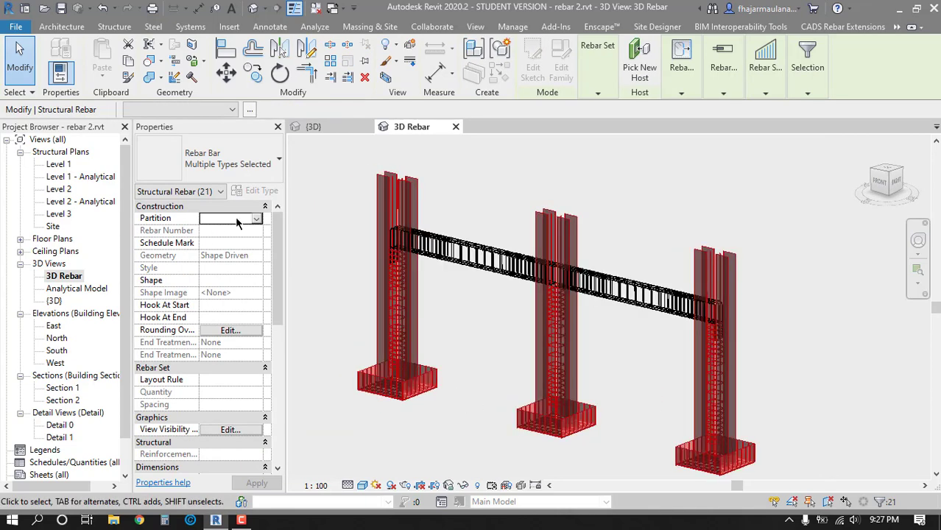
text(Parti)
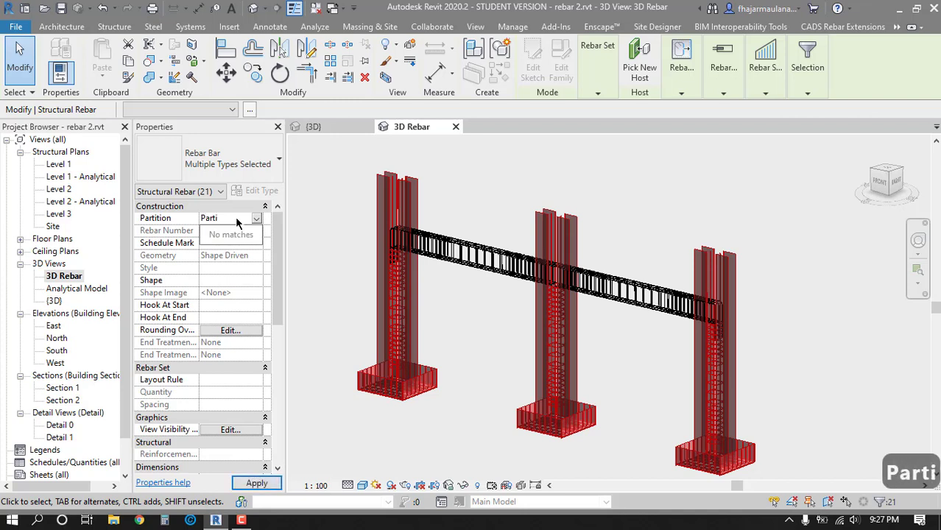
text(tion_A)
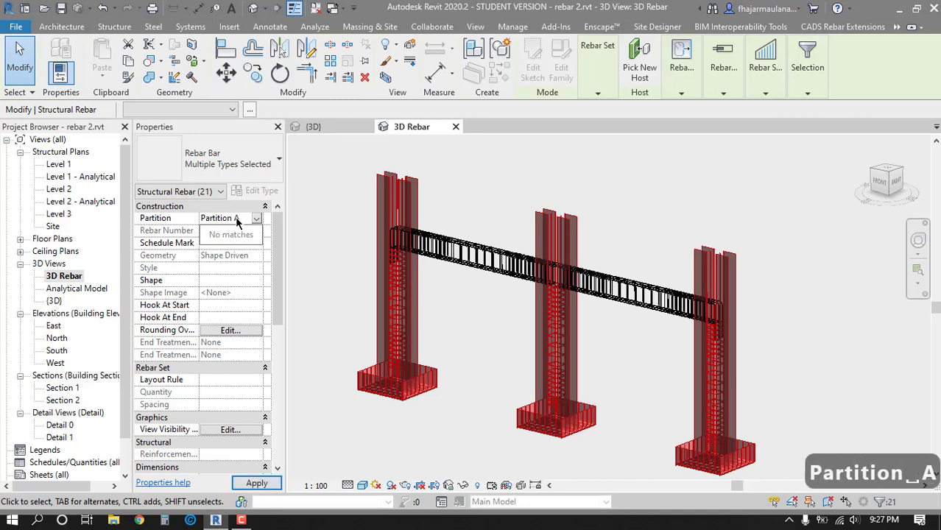
key(Return)
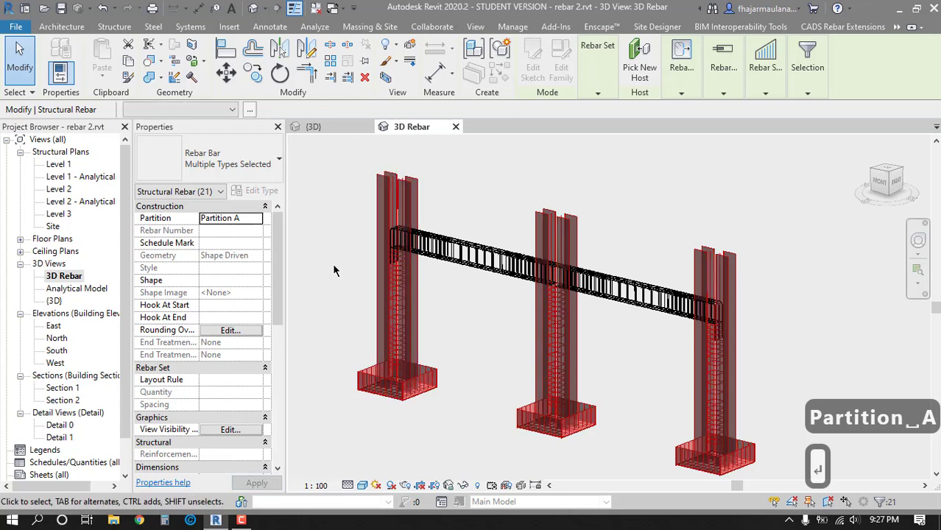
click(456, 342)
- Select all the beam reinforcement and assign it to a partition named Partition B
shift+middle_drag(457, 343, 326, 241)
drag(334, 236, 747, 304)
shift+middle_drag(587, 361, 465, 308)
scroll(467, 317, up, 4)
click(219, 221)
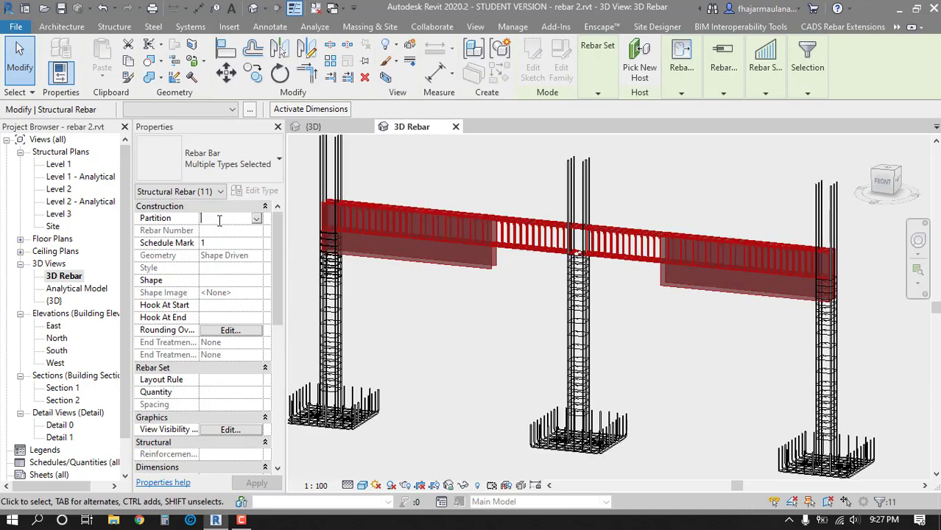
text(Part)
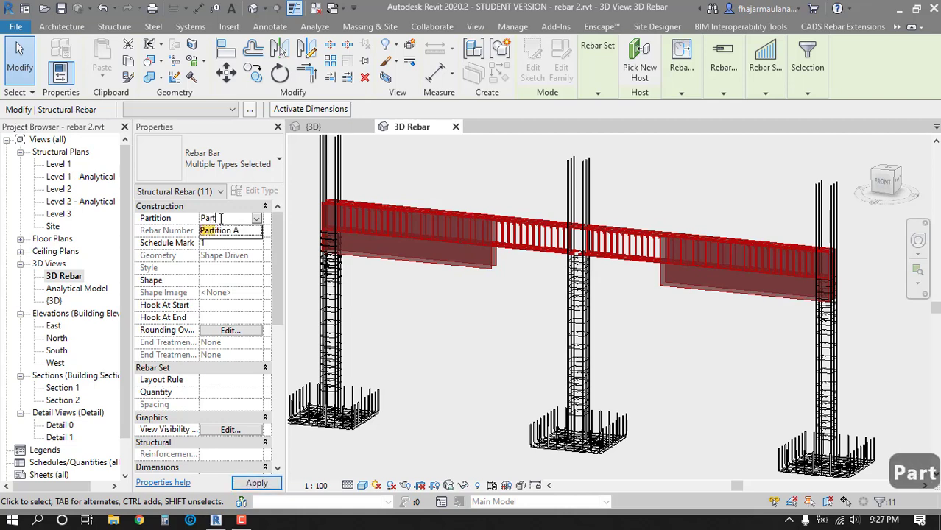
text(ition B)
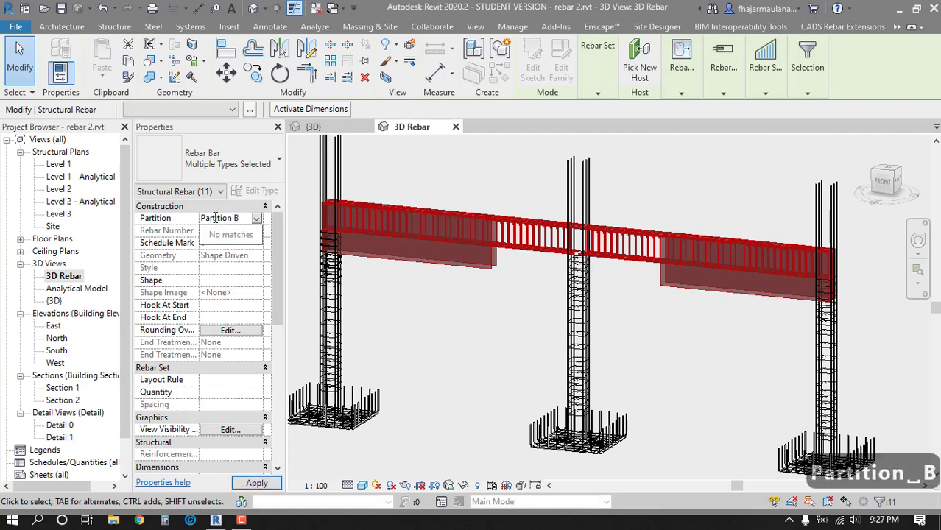
click(257, 484)
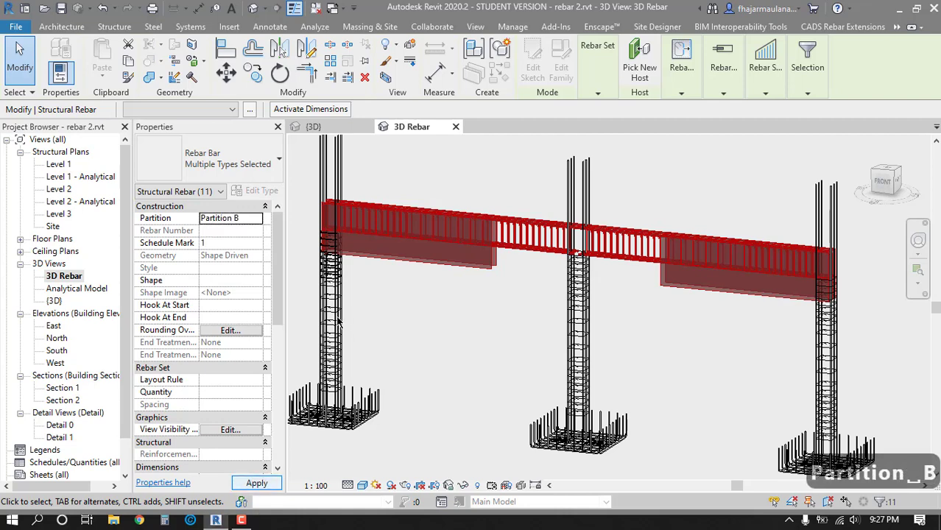
- Clear the selection and look over the column, beam and footing reinforcement of the frame
click(446, 359)
mouse_move(446, 360)
shift+middle_down()
mouse_move(420, 385)
mouse_move(440, 366)
shift+middle_up()
middle_click(487, 332)
scroll(479, 273, up, 4)
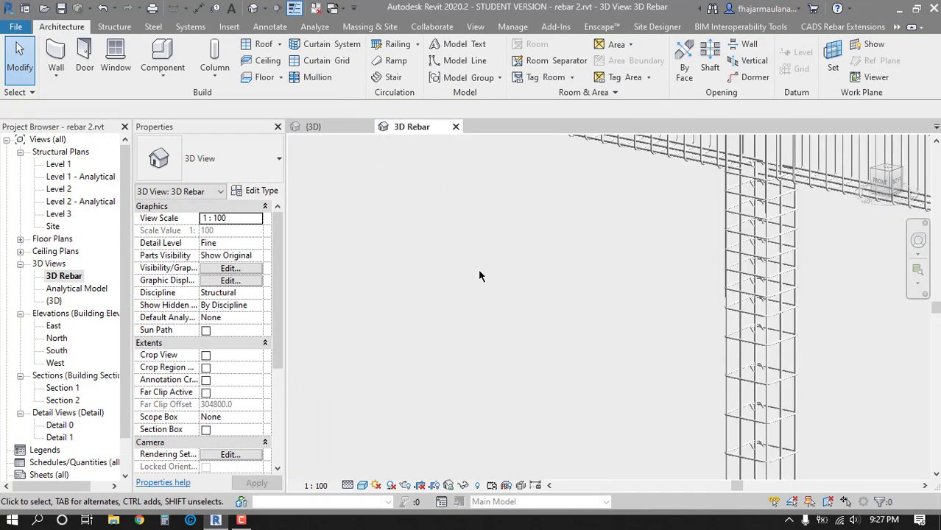
middle_drag(479, 273, 545, 403)
scroll(545, 404, down, 1)
middle_click(543, 400)
middle_click(544, 400)
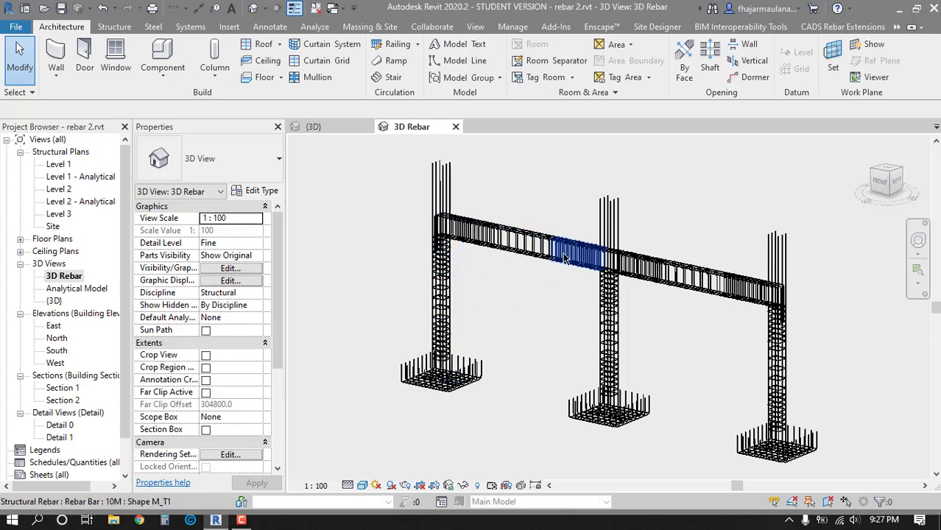
middle_drag(482, 335, 509, 380)
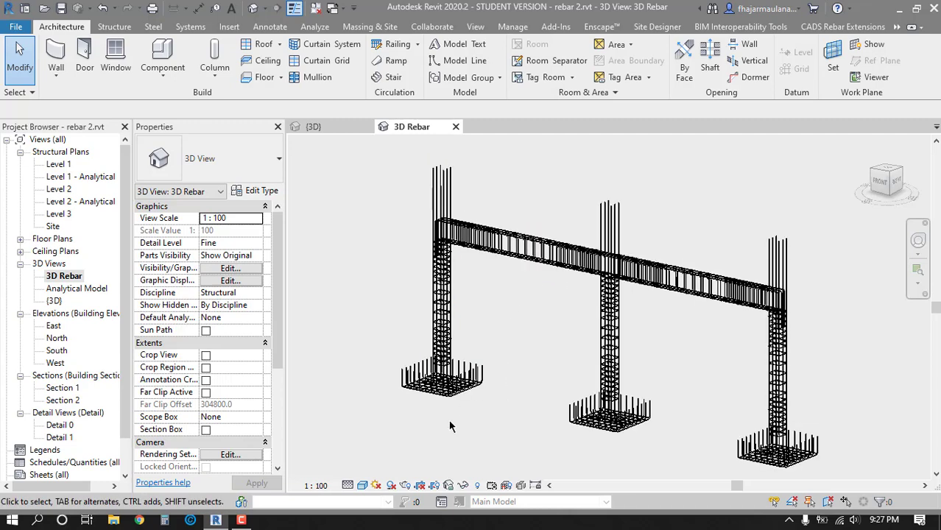
- Open the document filter definitions from the filter settings in the 3D Rebar view's visibility/graphic overrides
key(v)
key(g)
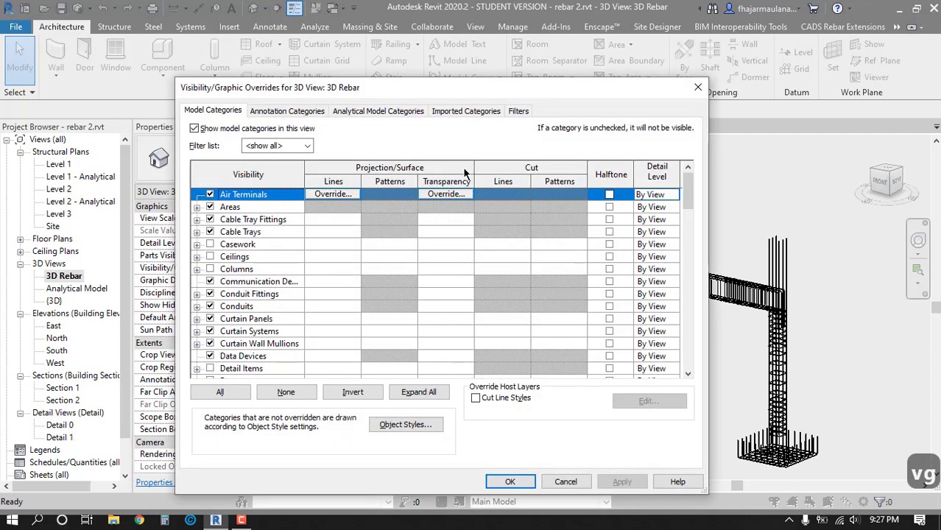
drag(495, 93, 482, 88)
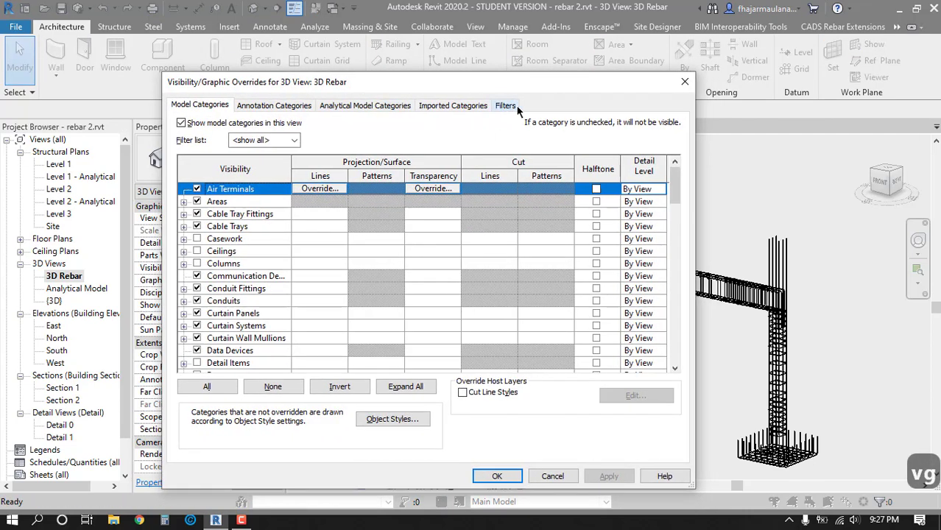
click(506, 106)
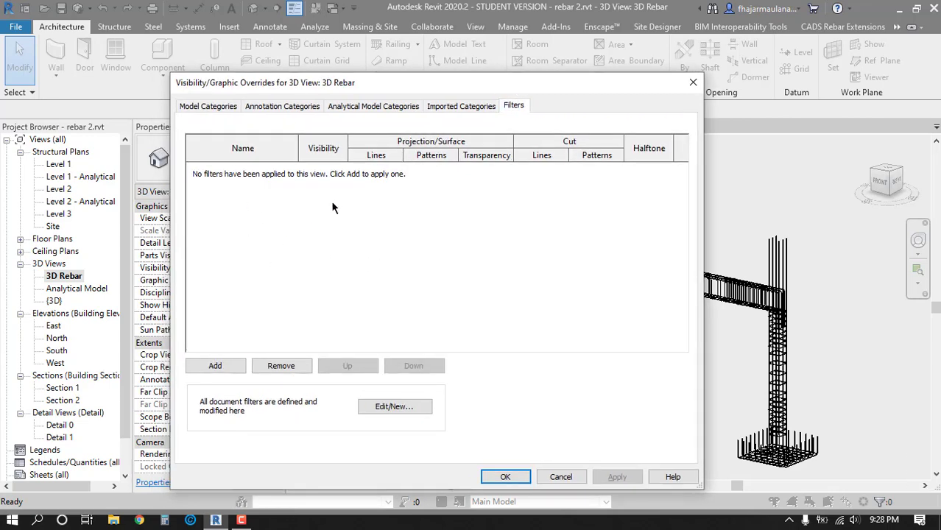
drag(312, 87, 298, 81)
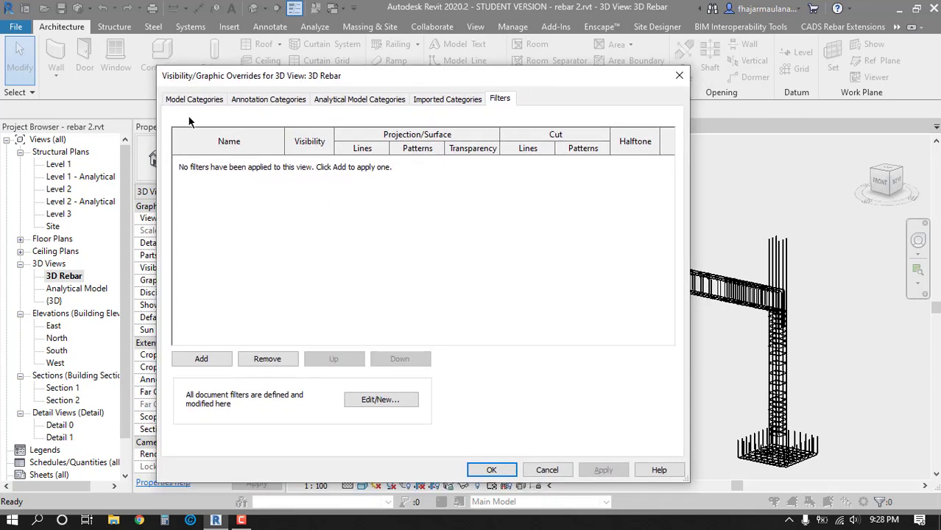
click(383, 399)
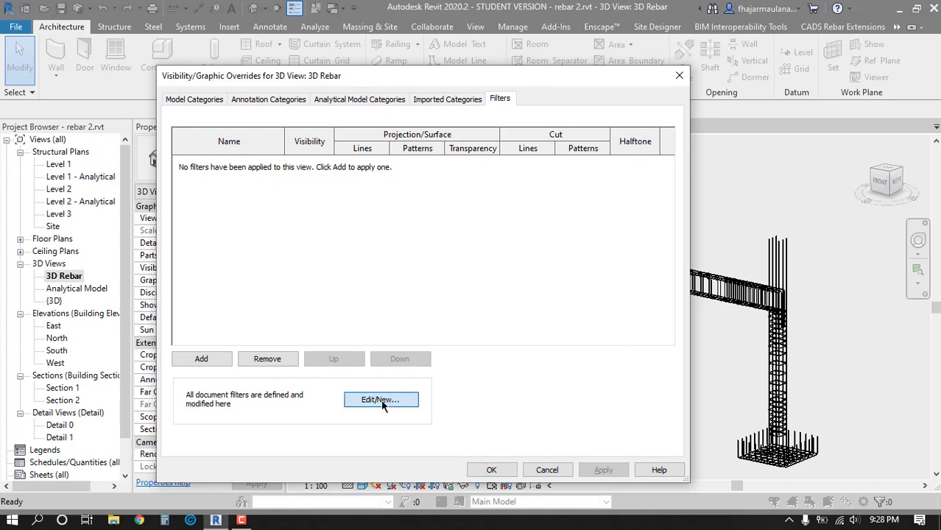
drag(397, 124, 412, 119)
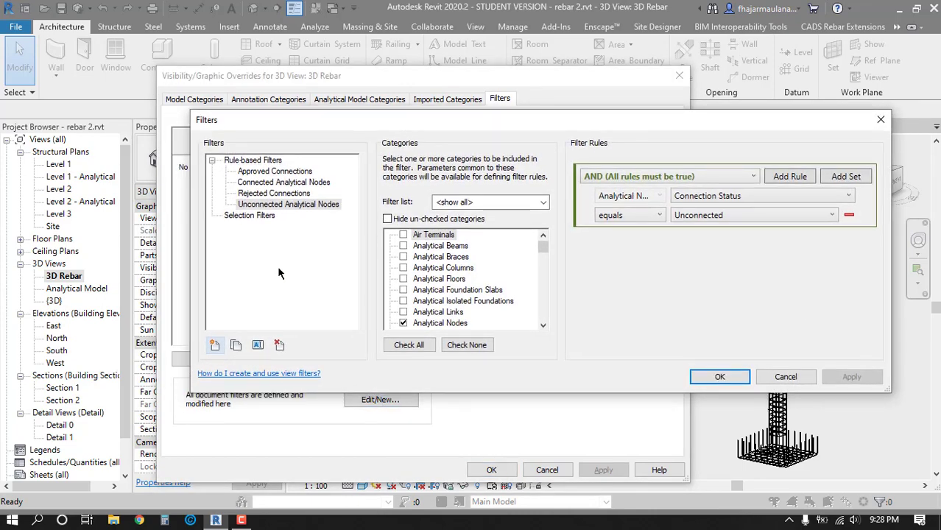
- Create a new rule-based filter named Partition A
click(214, 345)
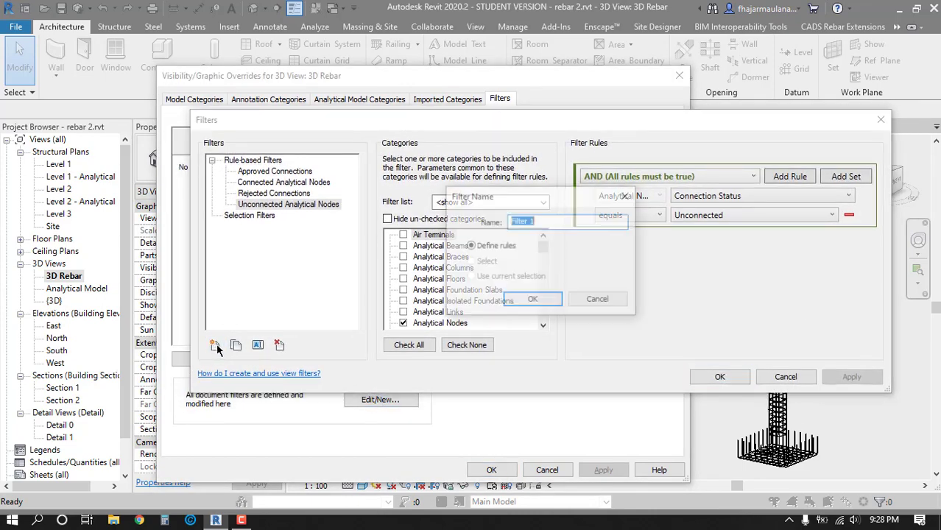
drag(557, 217, 491, 218)
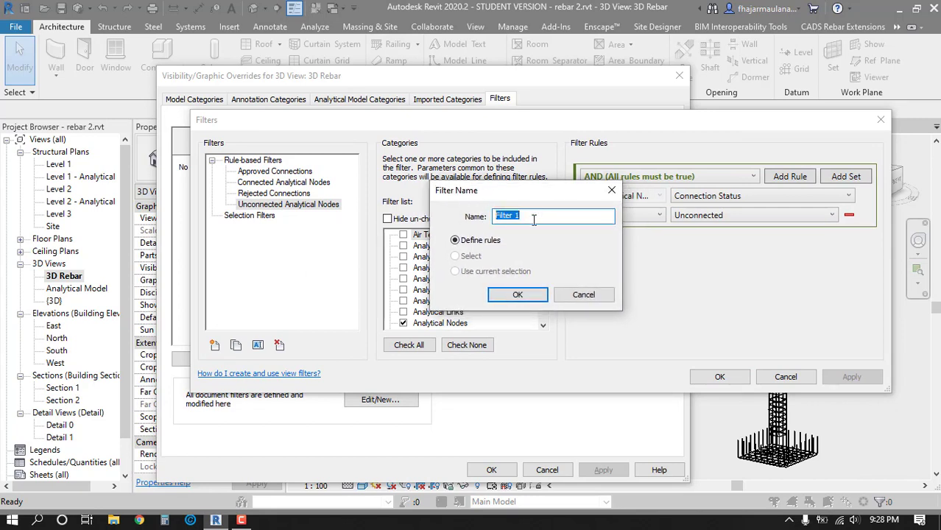
text(Partio)
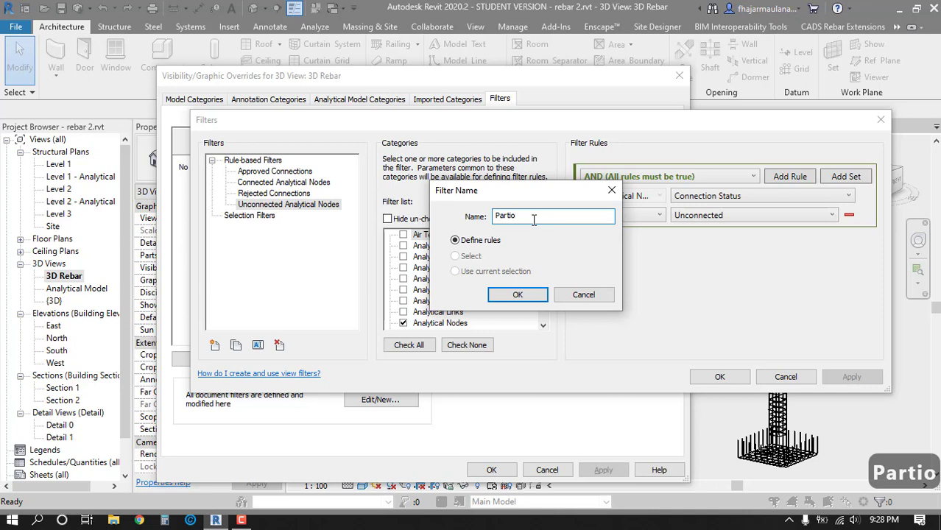
text(tion)
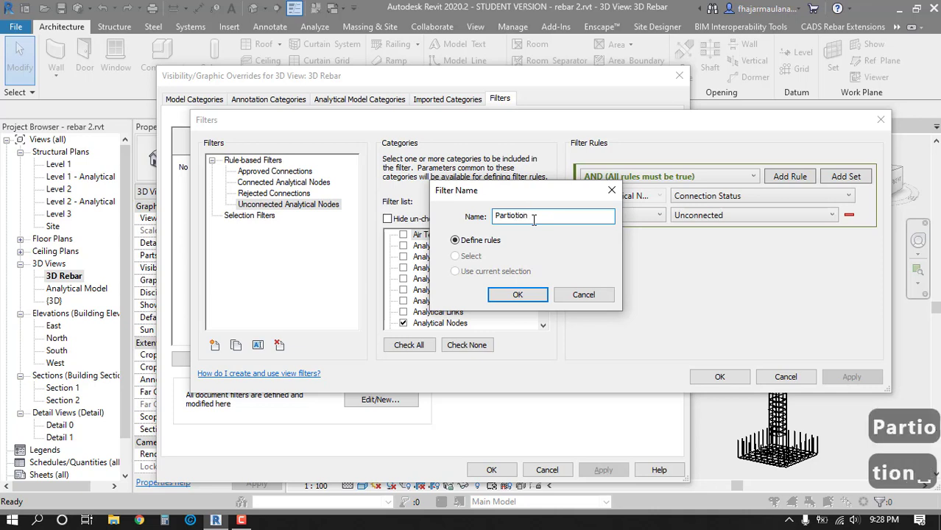
key(Left)
key(Left)
key(Left)
key(Left)
key(Left)
key(BackSpace)
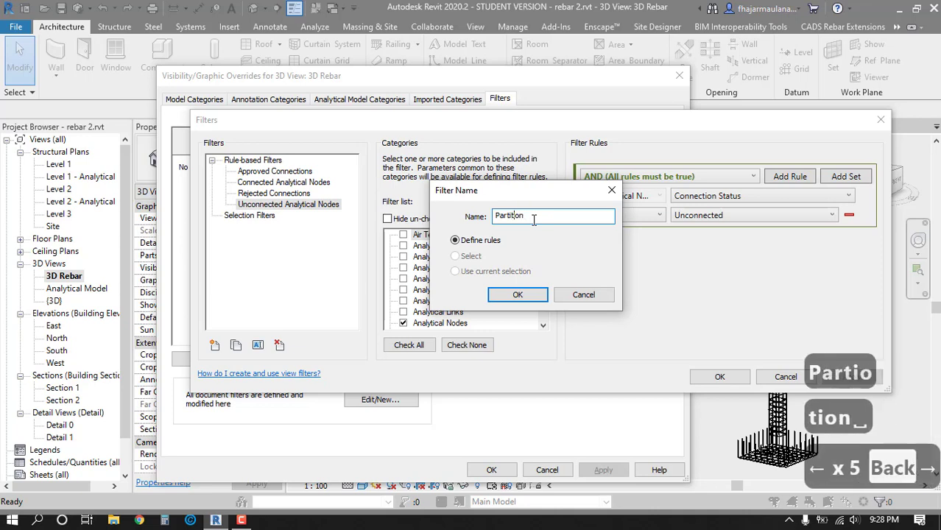
key(Right)
key(Right)
key(Right)
key(Right)
key(Right)
key(Right)
key(Right)
key(BackSpace)
text(A)
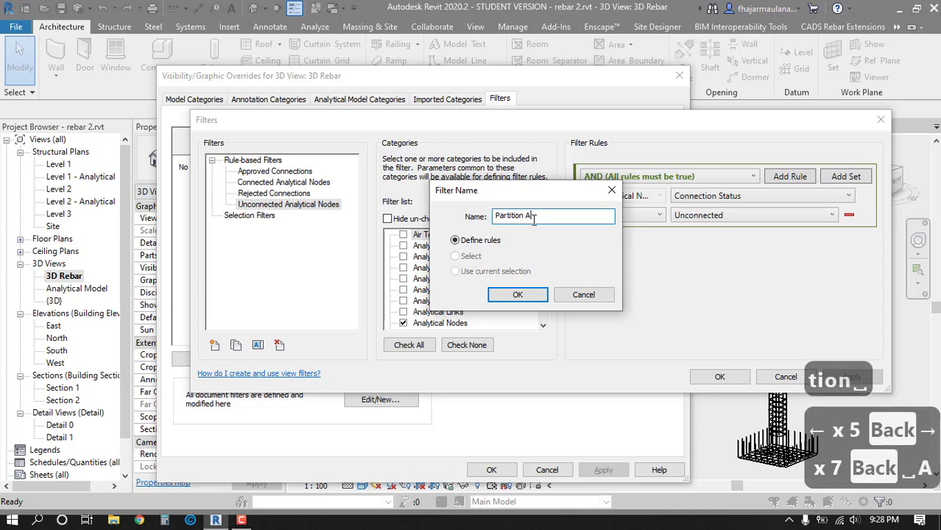
click(527, 298)
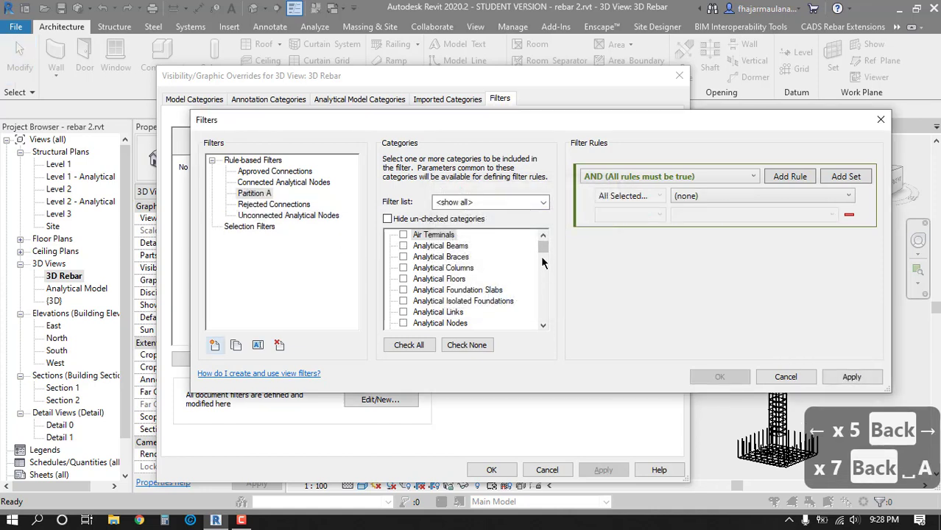
- Include only the Structural Rebar category in the Partition A filter
drag(545, 248, 541, 311)
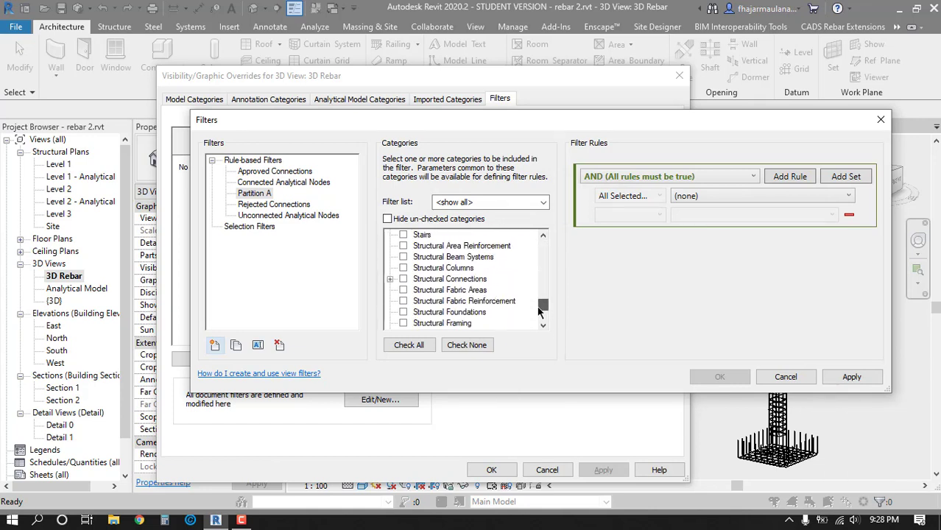
scroll(419, 274, down, 2)
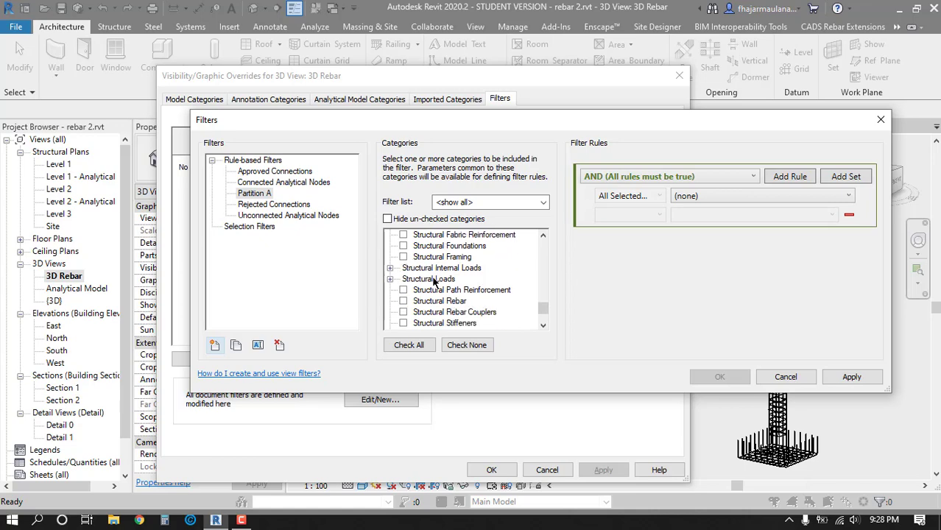
click(402, 301)
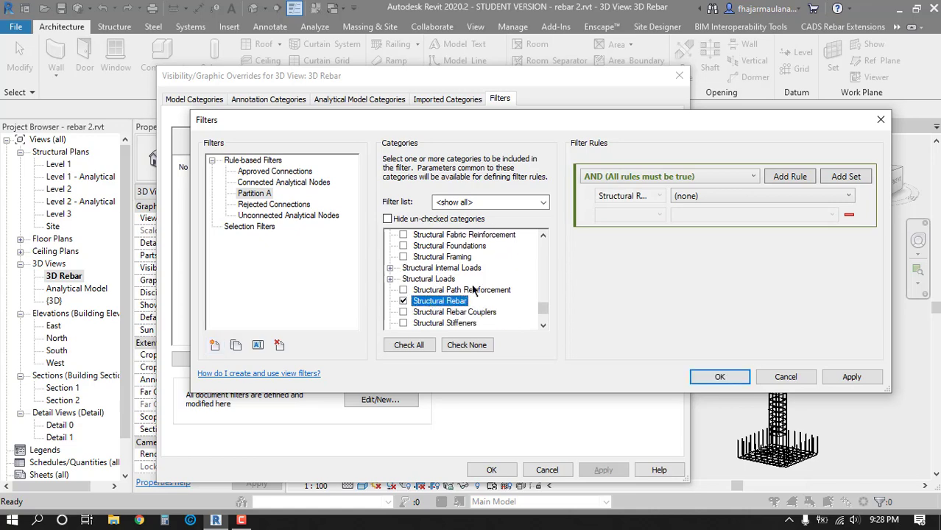
- Define the Partition A filter's rule as Partition equals Partition A and apply it
drag(601, 131, 573, 116)
click(721, 192)
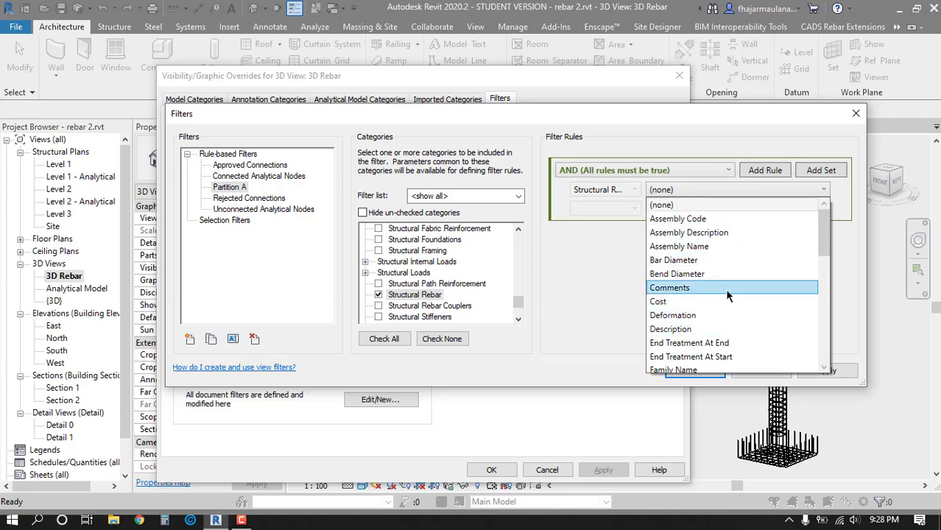
drag(822, 225, 824, 328)
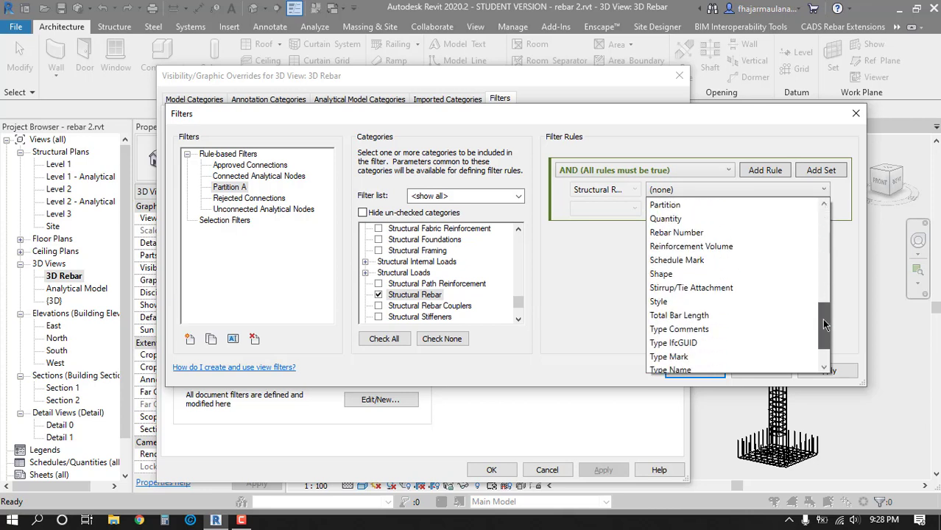
click(677, 205)
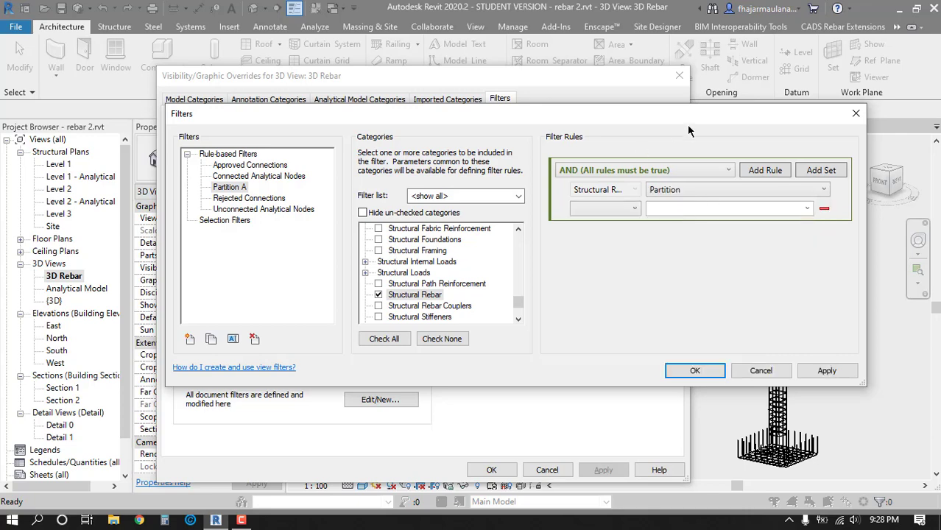
drag(682, 115, 674, 115)
click(598, 207)
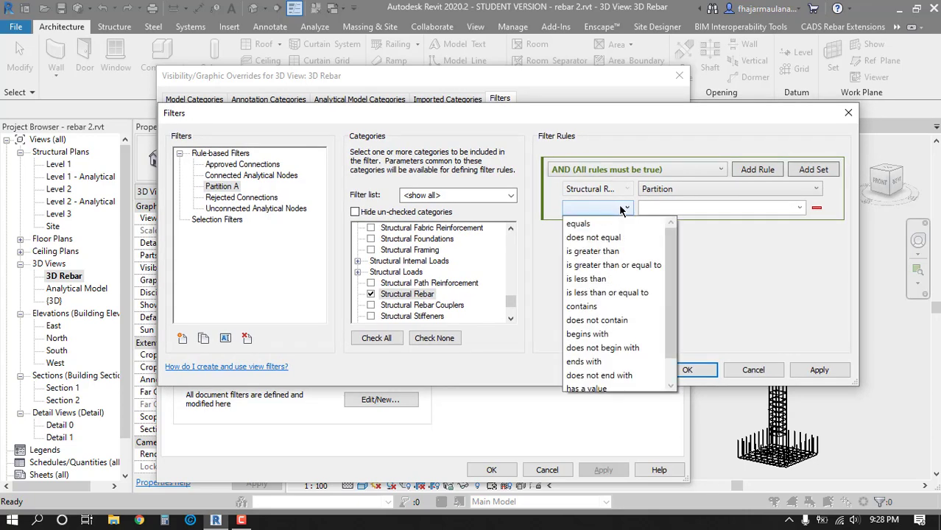
click(613, 225)
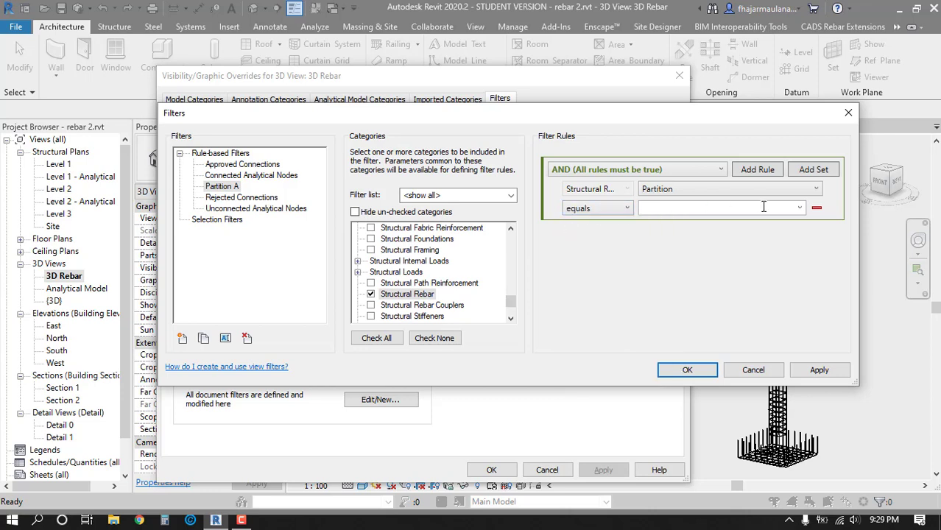
click(799, 208)
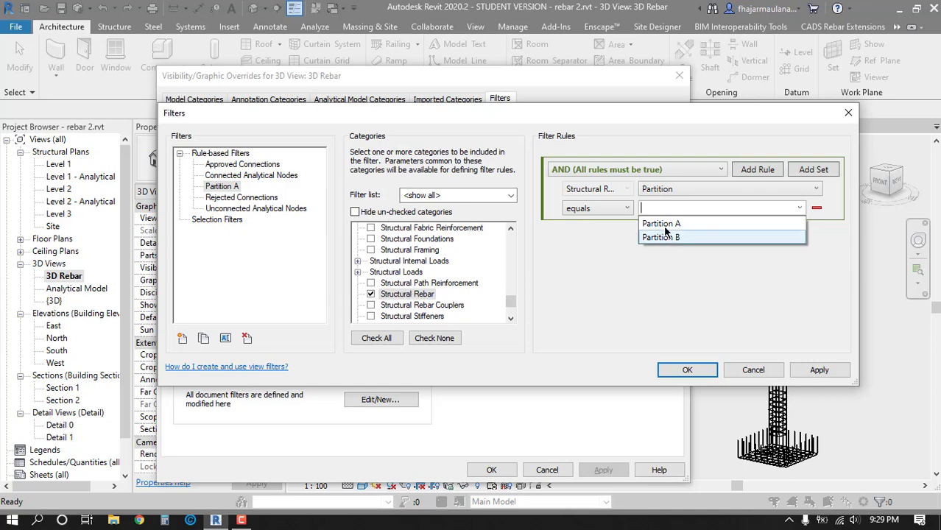
click(666, 224)
drag(643, 122, 638, 118)
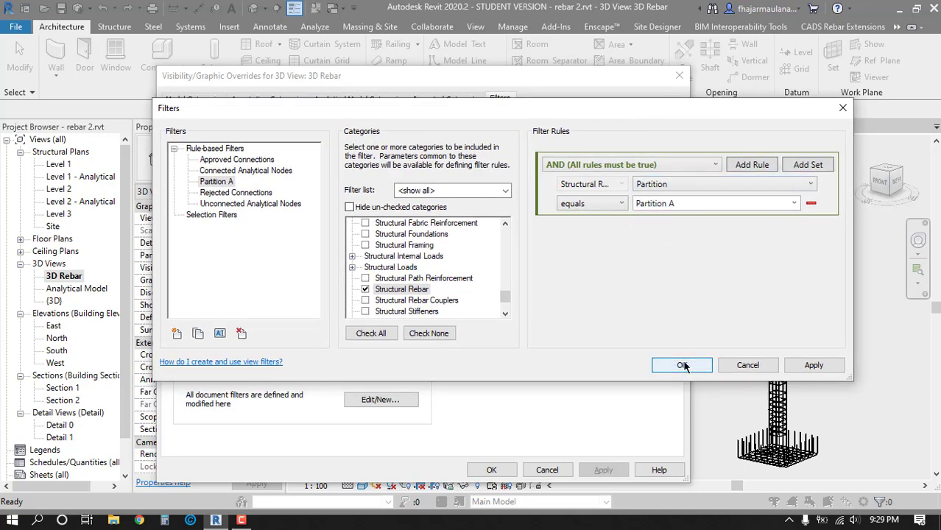
click(812, 364)
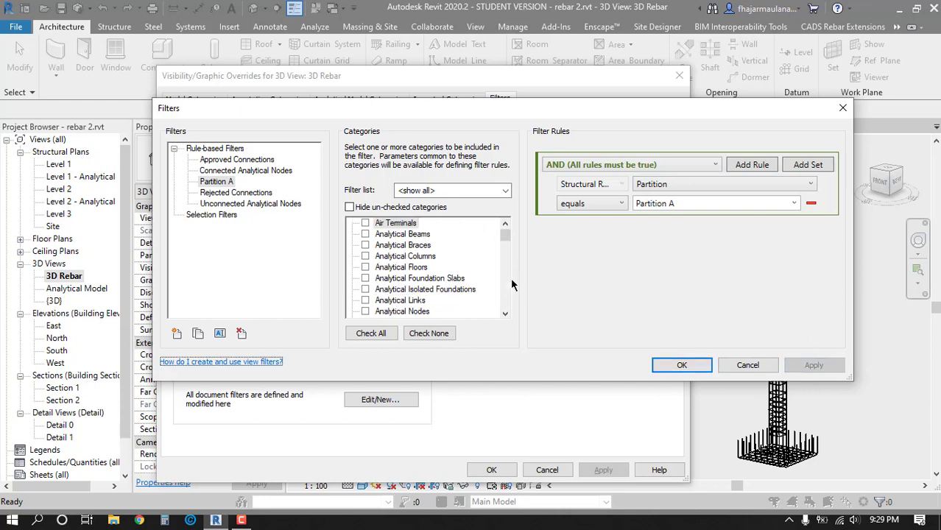
- Create a second rule-based filter named Partition B and include only the Structural Rebar category in it
click(176, 333)
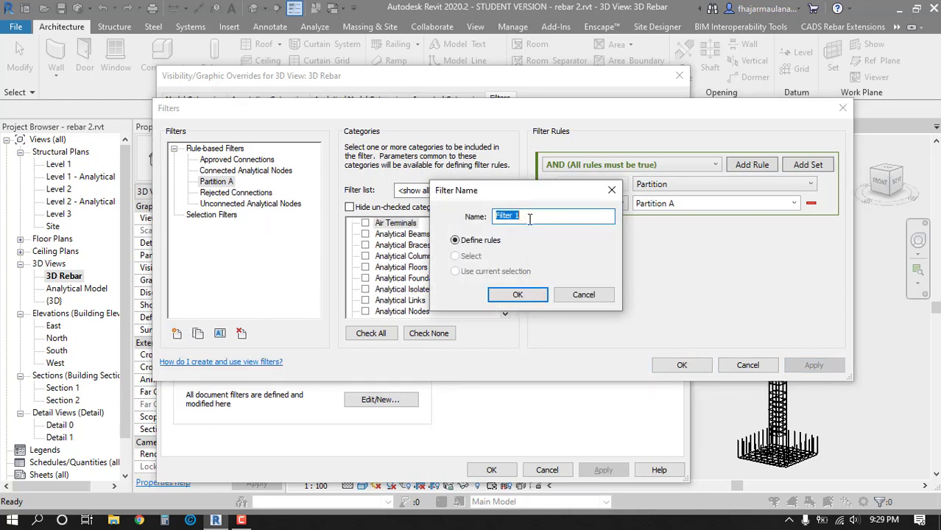
text(Partit)
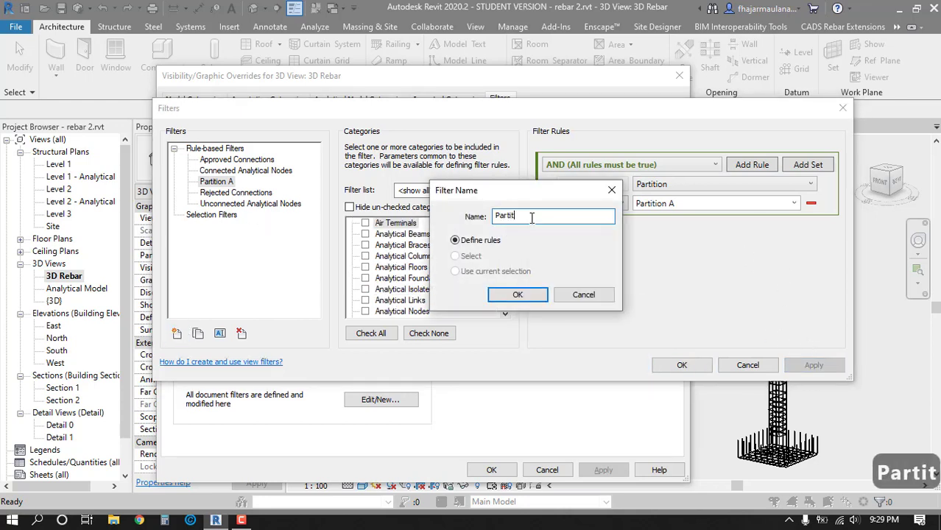
text(ion B)
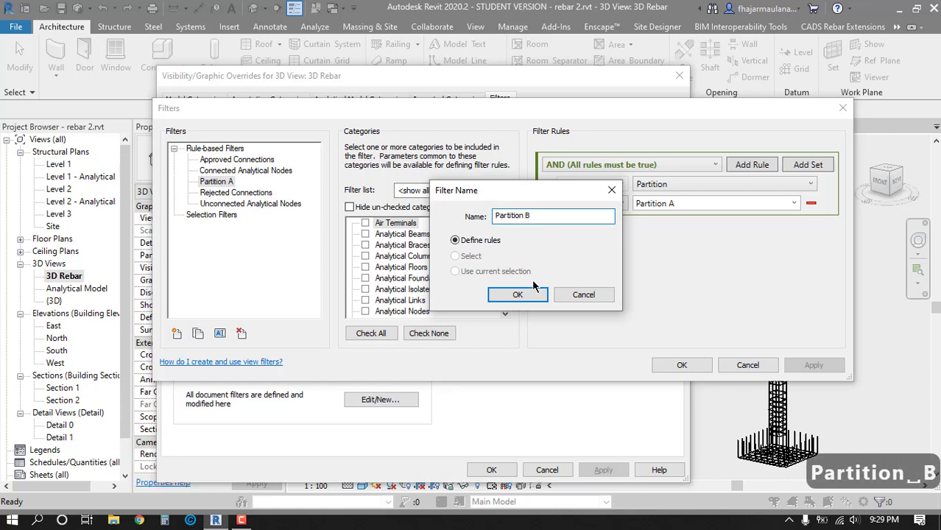
click(519, 295)
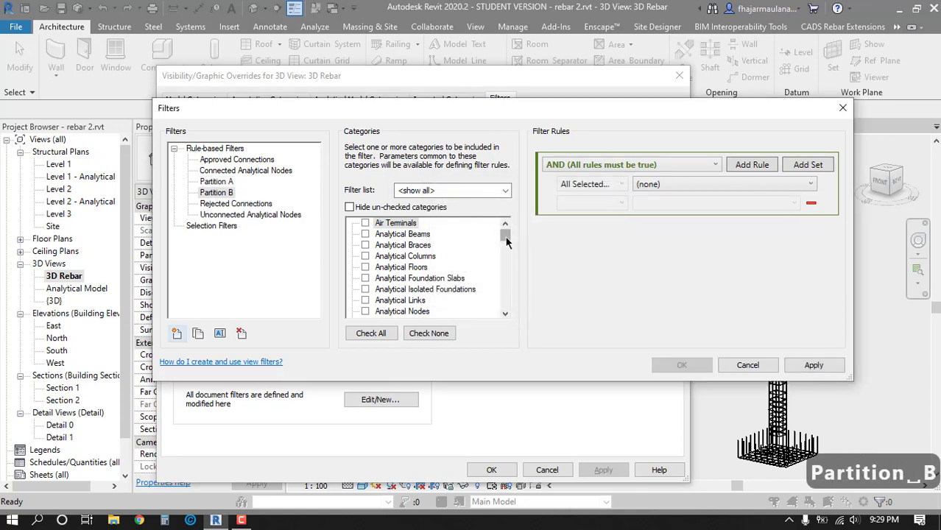
drag(505, 235, 505, 295)
scroll(386, 276, down, 2)
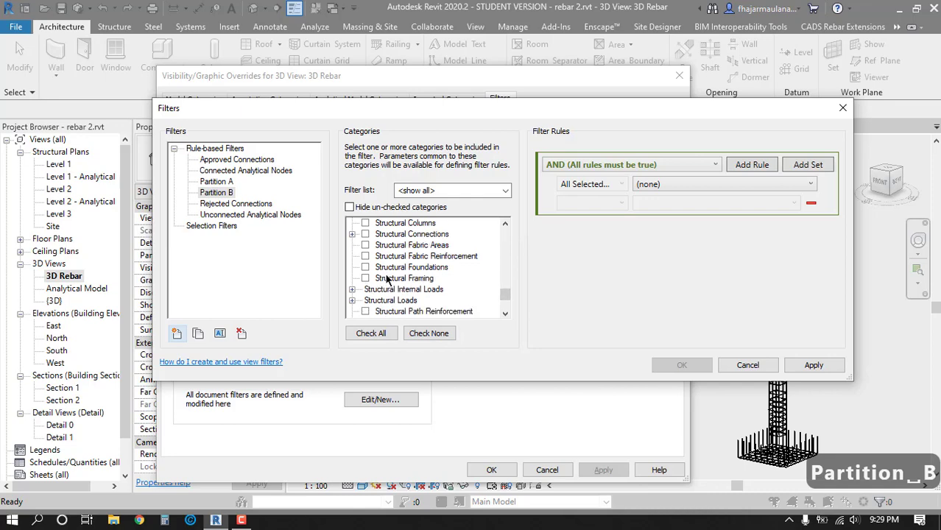
click(365, 267)
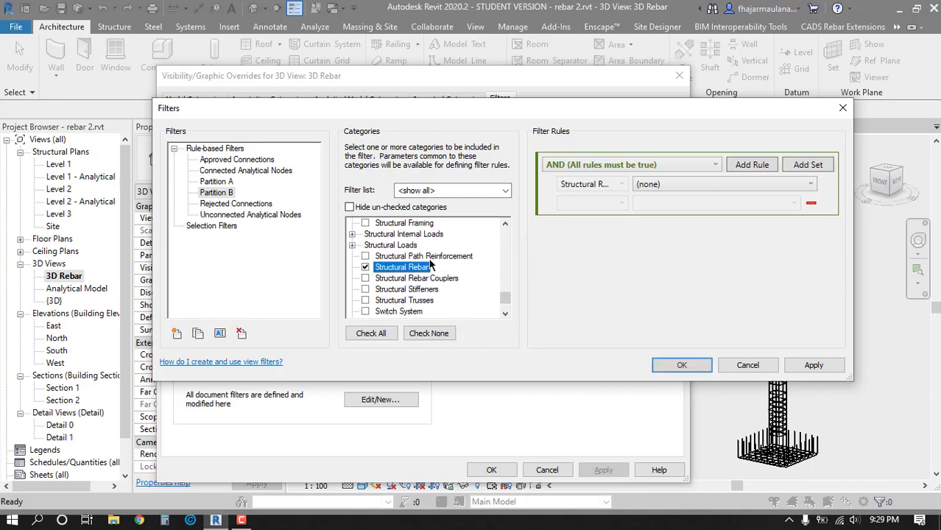
- Define the Partition B filter's rule as Partition equals Partition B and accept the filter definitions
click(681, 186)
drag(811, 247, 807, 296)
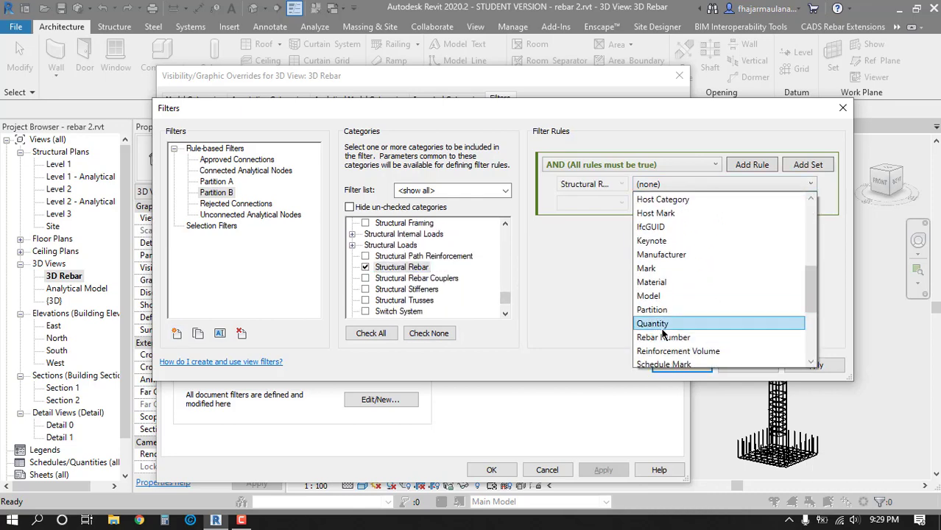
click(642, 306)
click(580, 202)
click(588, 219)
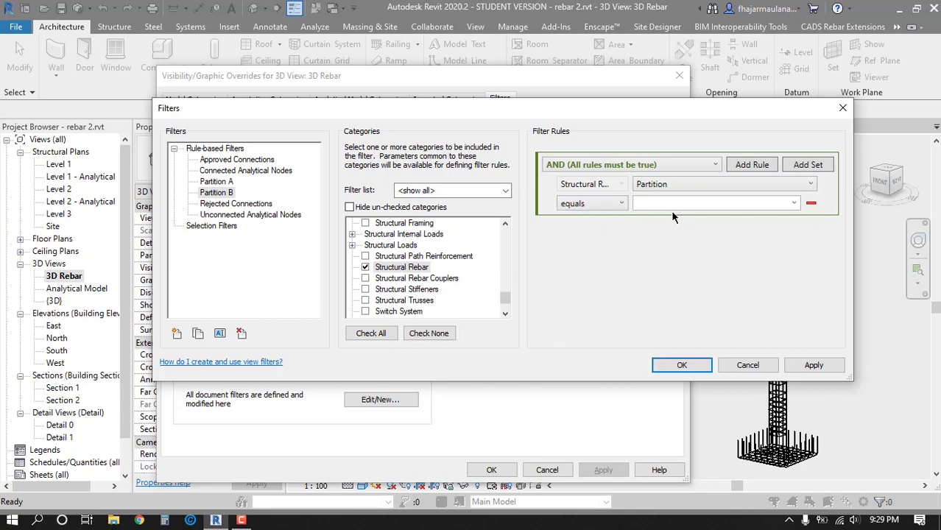
click(793, 203)
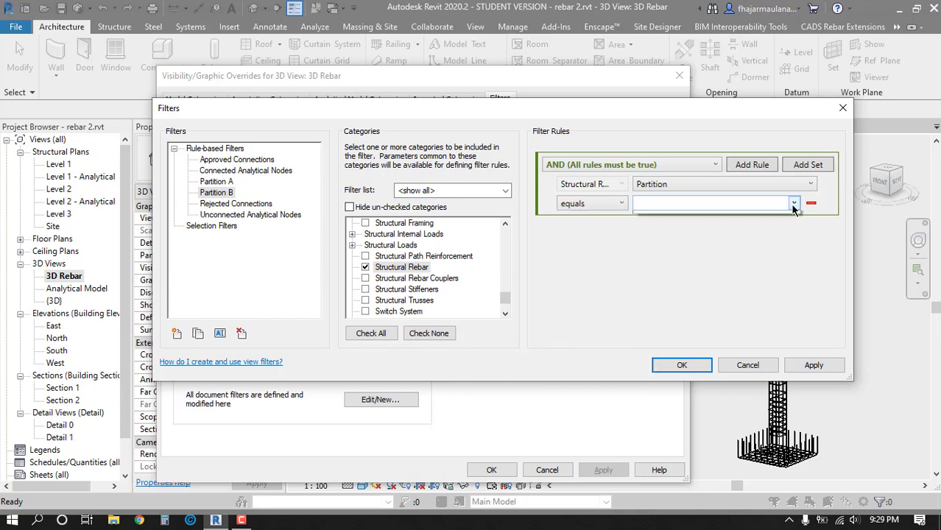
click(728, 230)
click(654, 274)
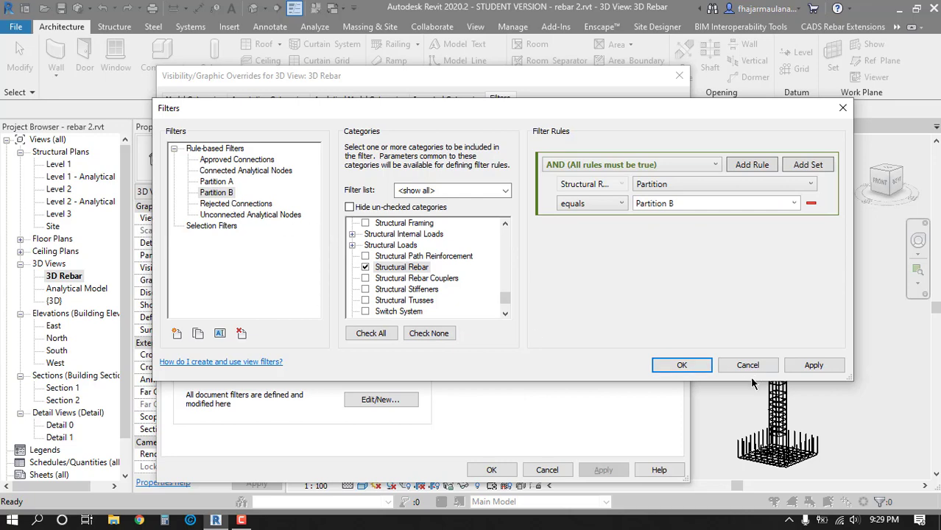
click(679, 364)
- Add both the Partition A and Partition B filters to the 3D Rebar view's graphic overrides
drag(400, 83, 403, 83)
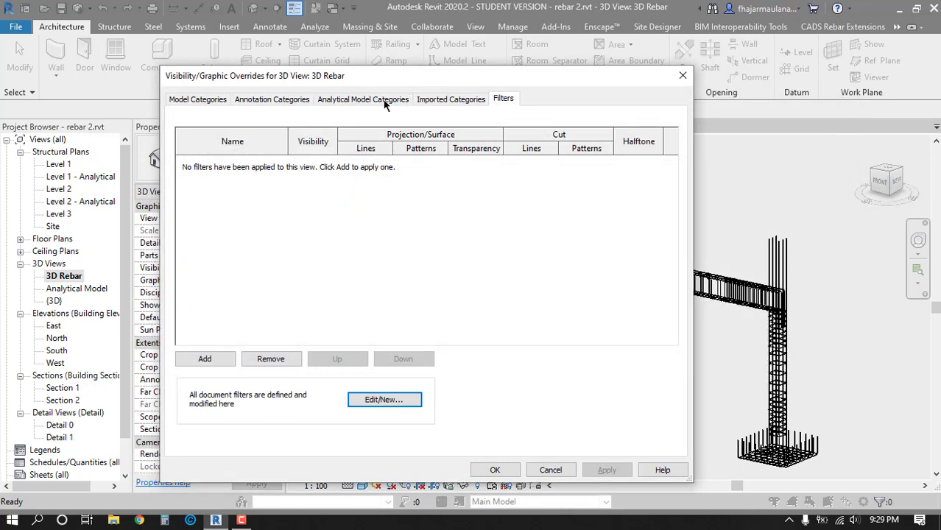
click(352, 258)
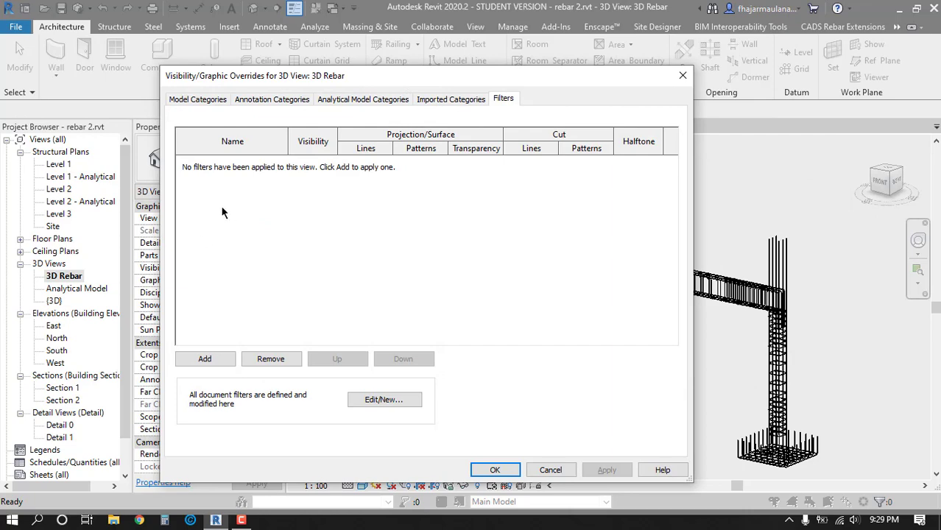
click(208, 359)
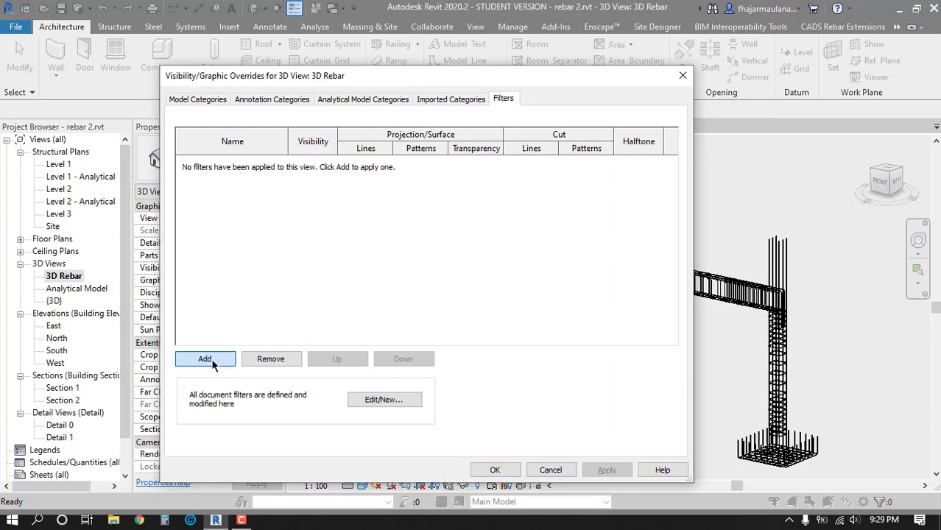
drag(477, 135, 461, 132)
click(455, 203)
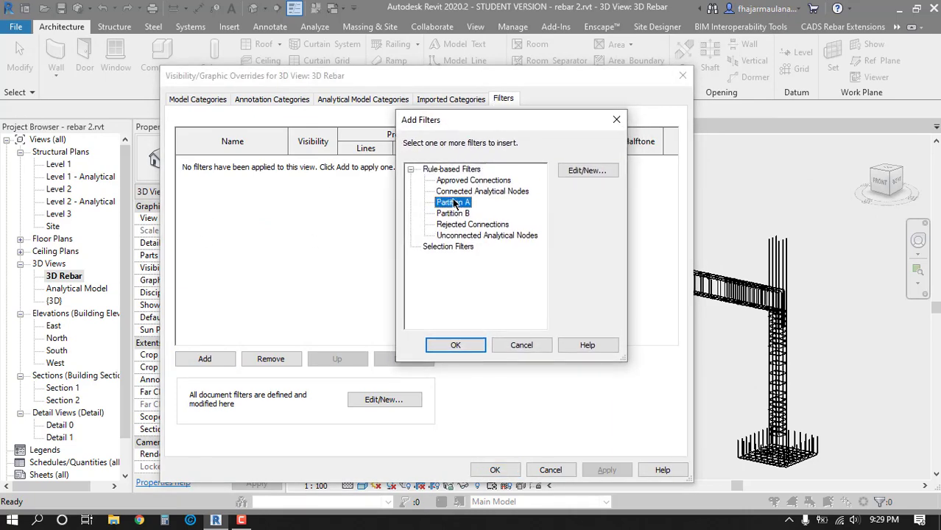
ctrl+click(453, 214)
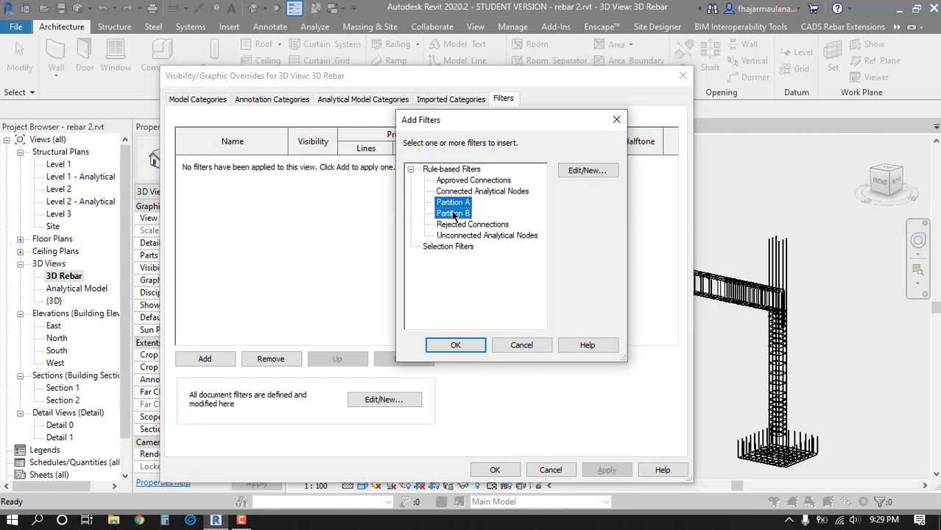
click(454, 343)
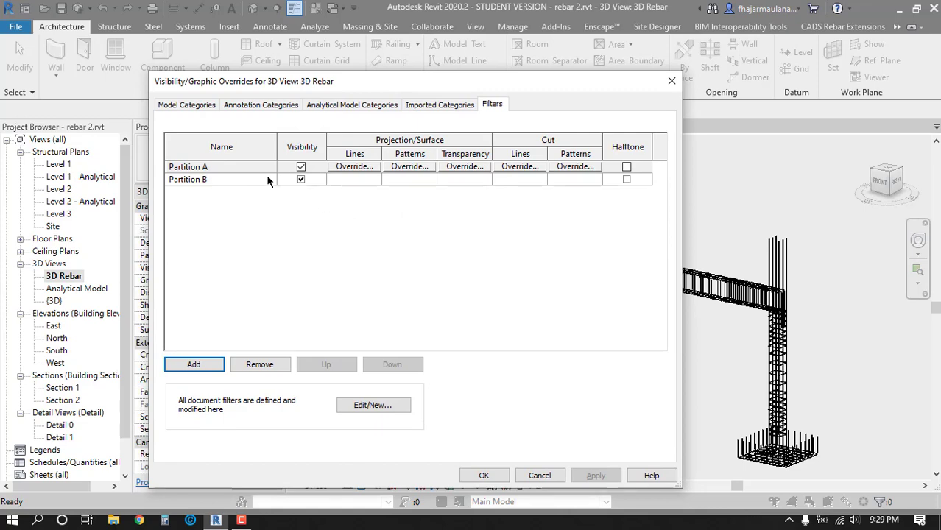
- Override Partition A's projection surface pattern with a solid foreground fill in blue, RGB 000-128-192
click(405, 168)
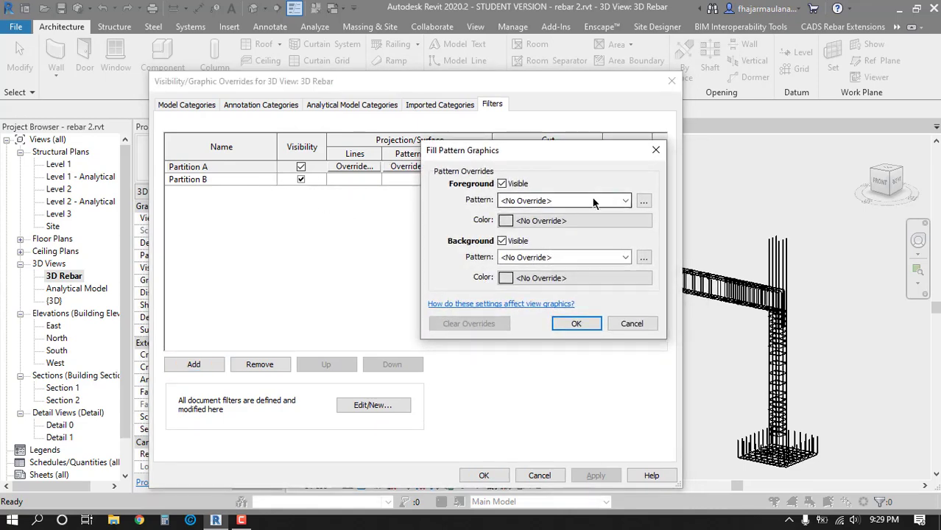
click(594, 202)
click(647, 178)
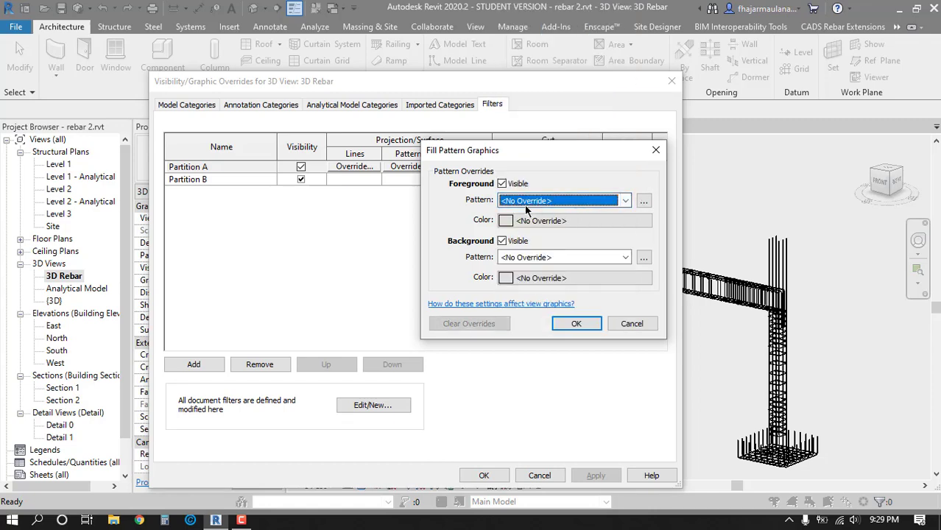
click(605, 205)
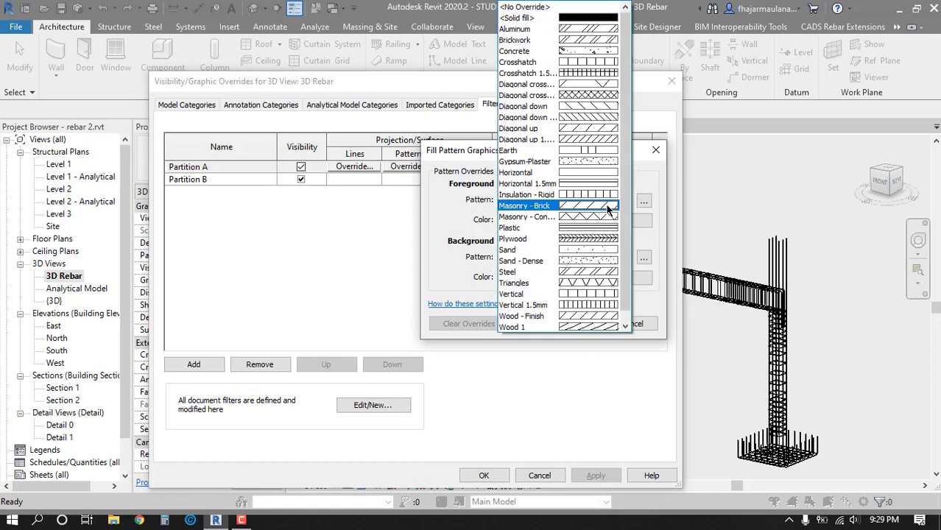
click(558, 20)
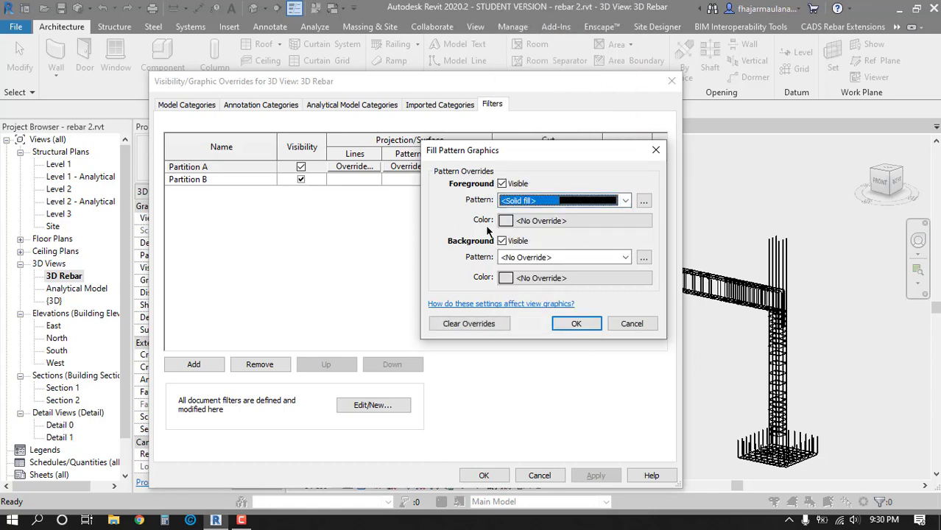
click(539, 221)
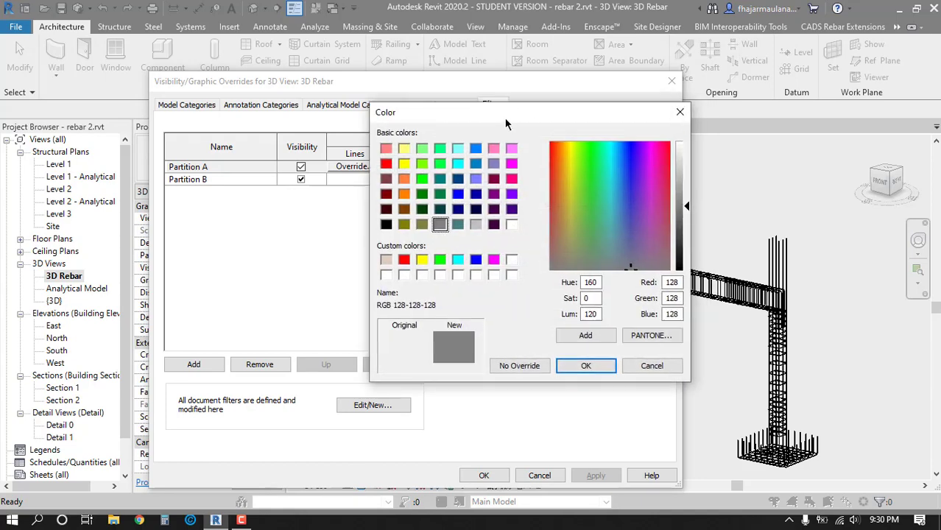
click(403, 181)
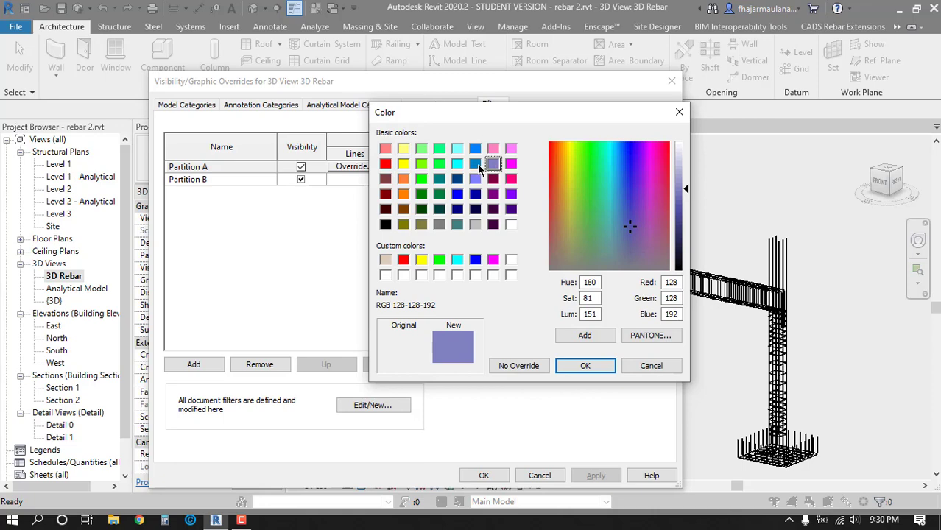
click(477, 165)
click(582, 367)
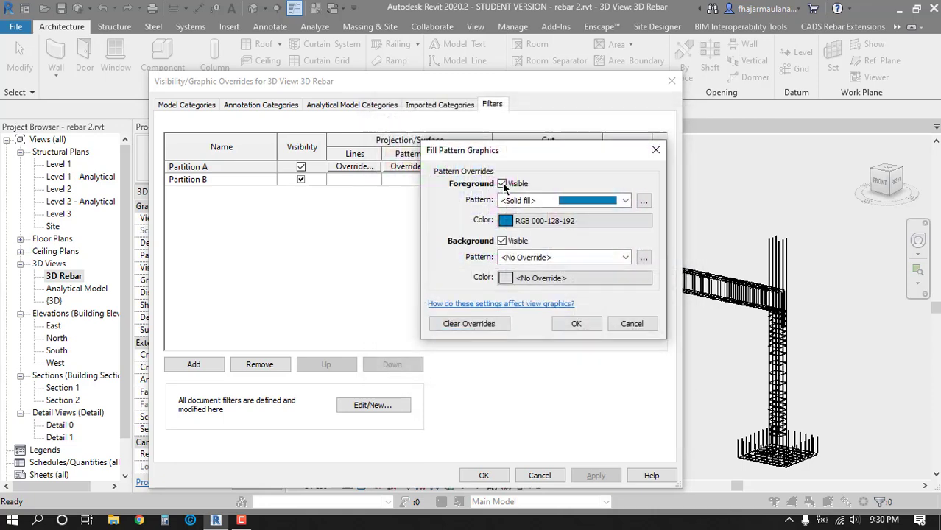
click(567, 328)
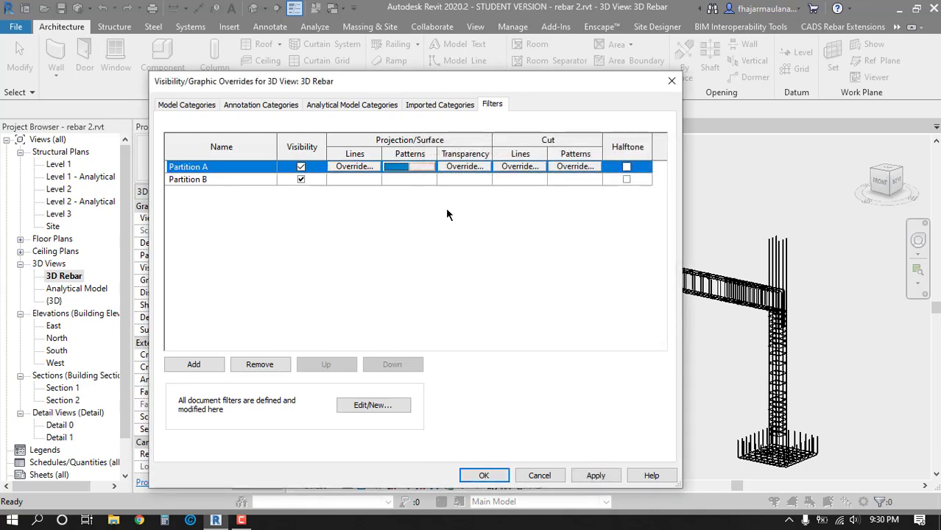
- Override Partition B's projection surface pattern with a solid foreground fill in orange, RGB 255-128-000, and accept the view's graphic overrides
click(405, 179)
click(405, 179)
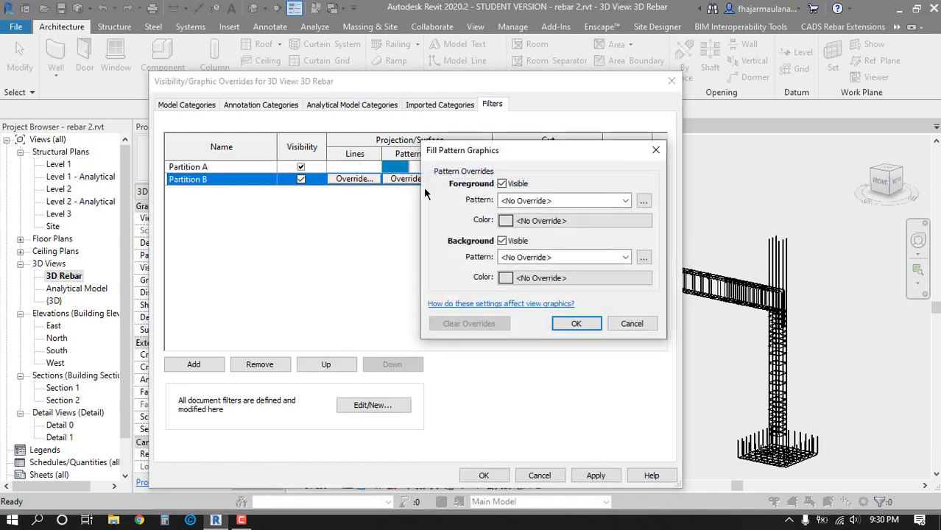
click(580, 204)
click(526, 17)
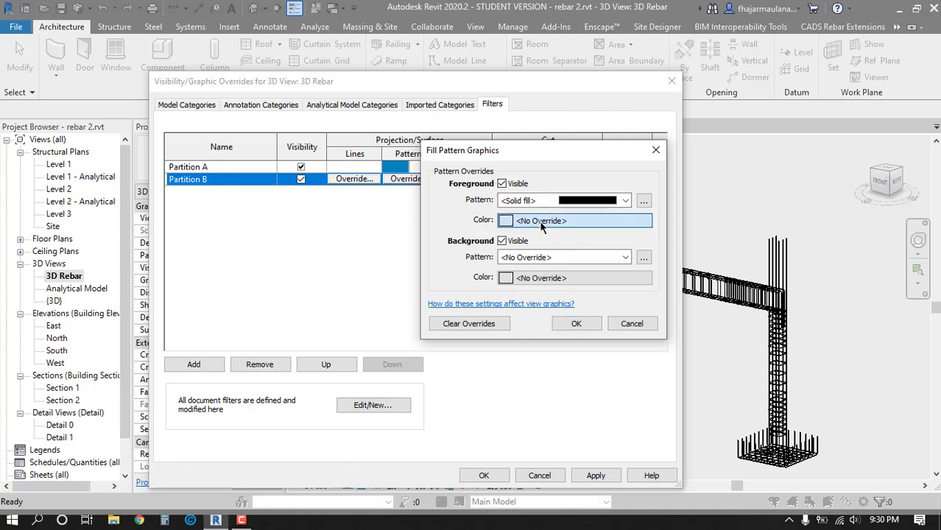
click(542, 224)
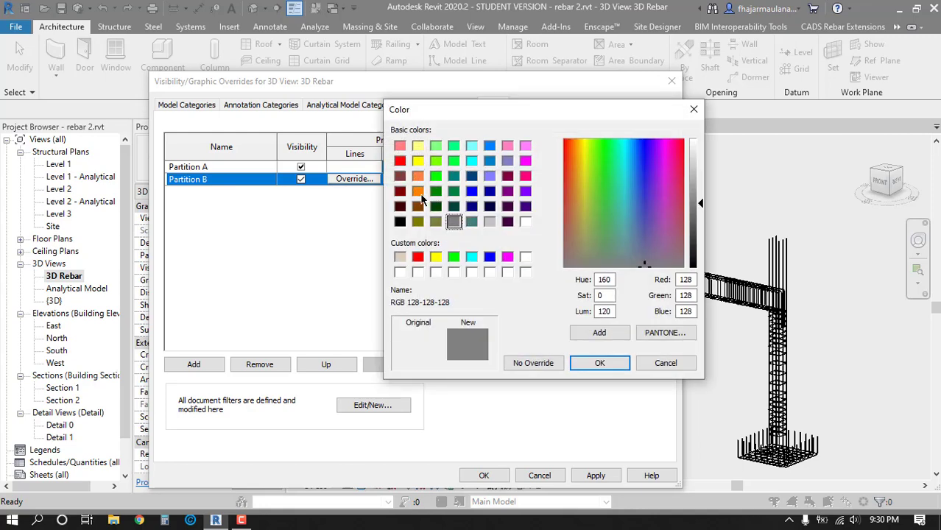
click(420, 193)
click(600, 363)
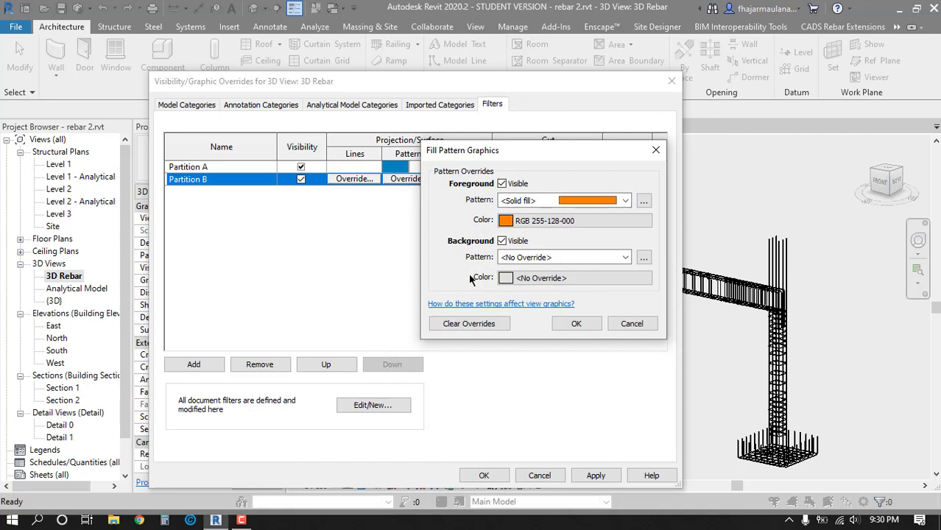
click(559, 324)
drag(393, 90, 404, 93)
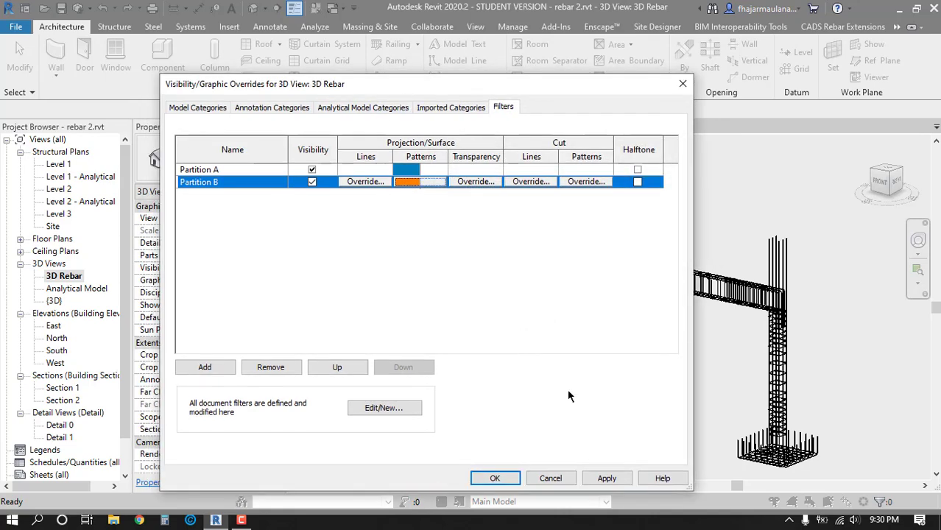
click(498, 480)
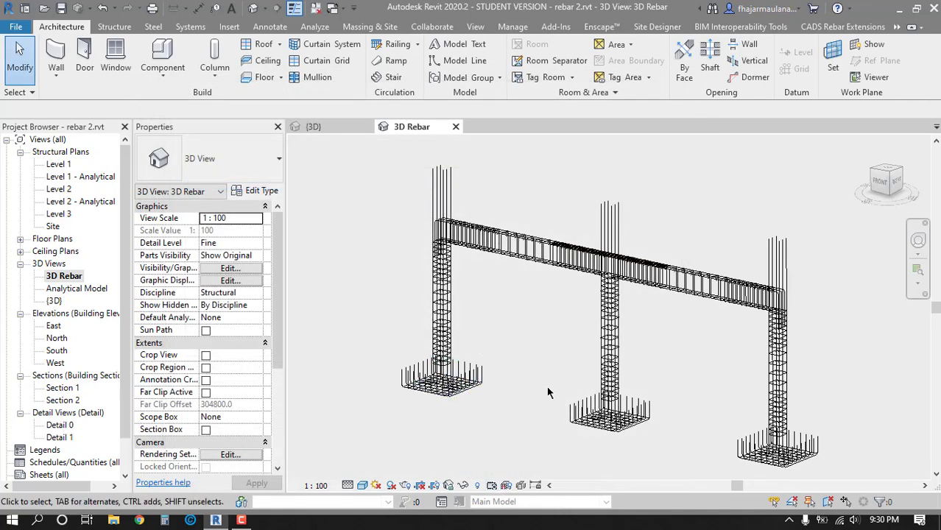
- Set the 3D Rebar view's visual style to Consistent Colors and inspect the column and beam reinforcement
scroll(515, 279, up, 5)
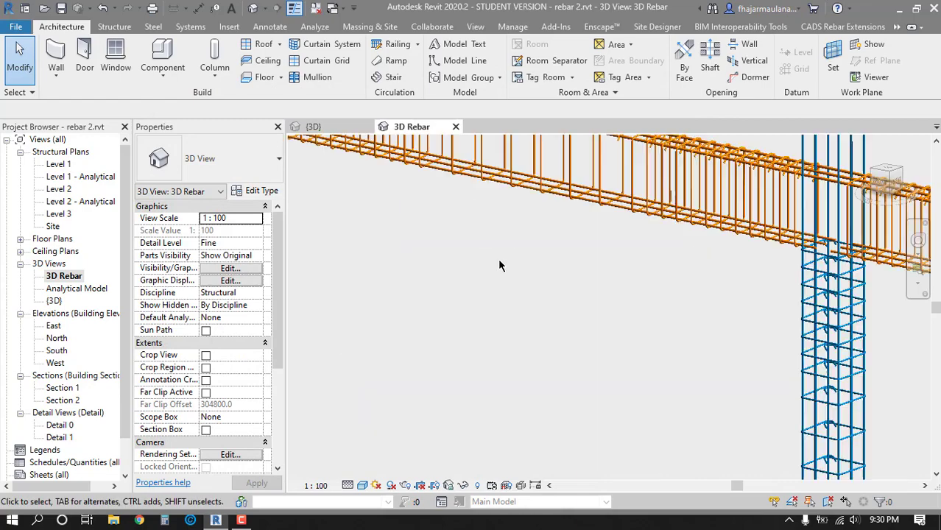
mouse_move(463, 284)
shift+middle_down()
mouse_move(521, 347)
mouse_move(618, 352)
mouse_move(522, 340)
mouse_move(568, 374)
mouse_move(517, 360)
mouse_move(559, 374)
shift+middle_up()
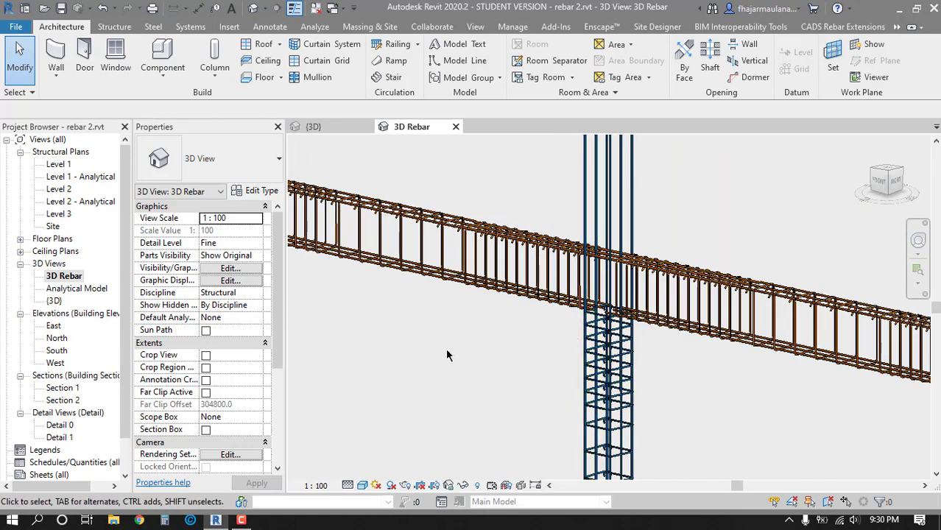
shift+middle_drag(478, 368, 396, 252)
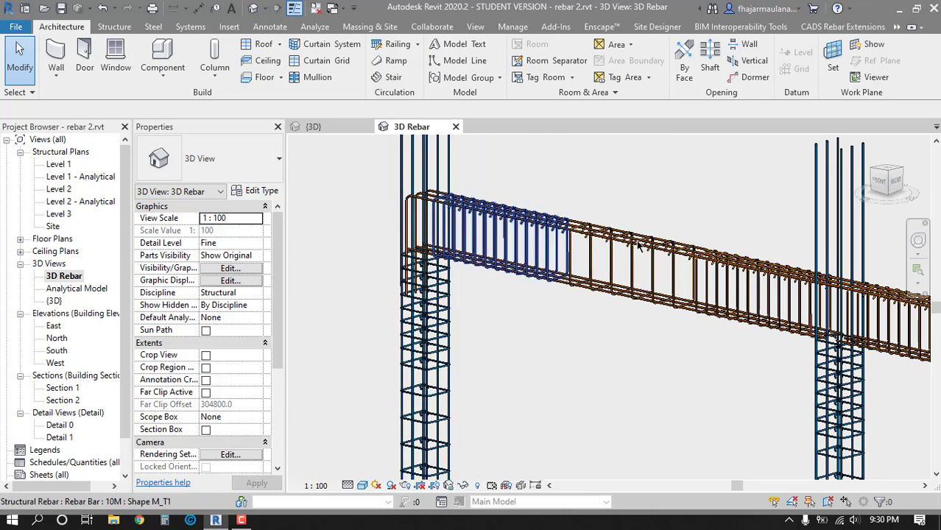
middle_click(562, 327)
middle_click(562, 328)
shift+middle_drag(615, 355, 602, 379)
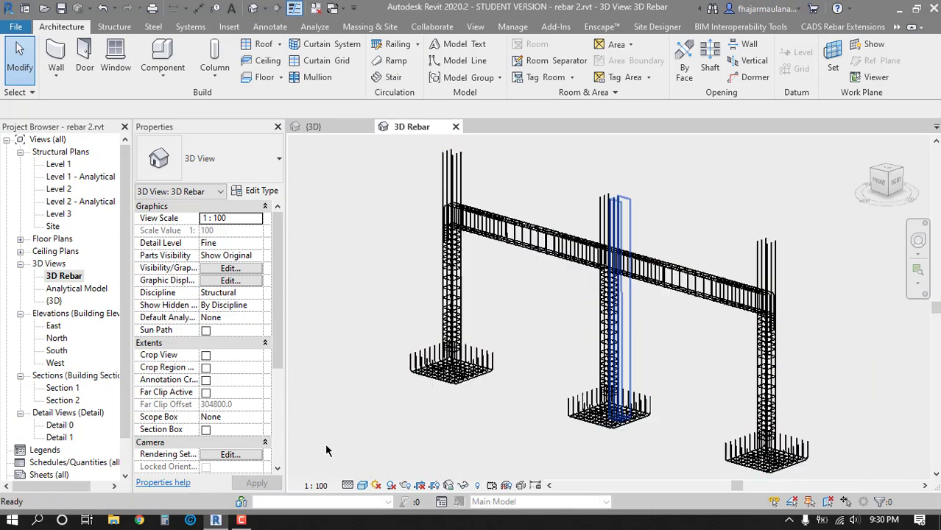
click(362, 485)
click(385, 444)
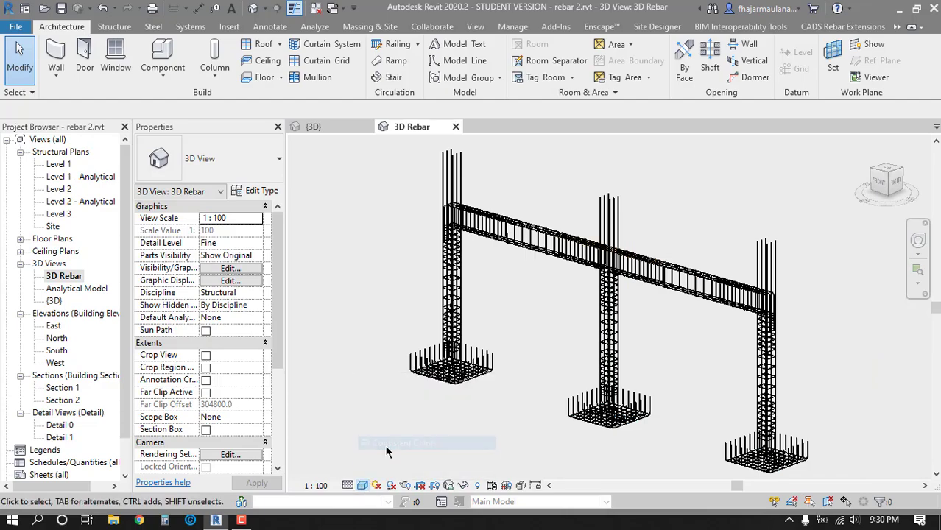
scroll(518, 261, up, 5)
shift+middle_drag(584, 263, 560, 382)
scroll(574, 374, down, 5)
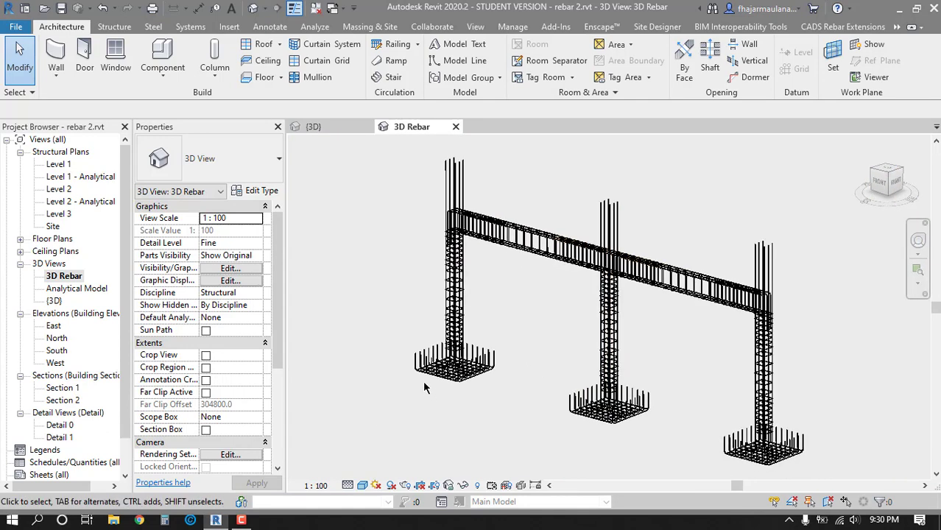
- Open Section 1 and examine the concrete cut pattern and rebar in the column on grid 1
double_click(63, 388)
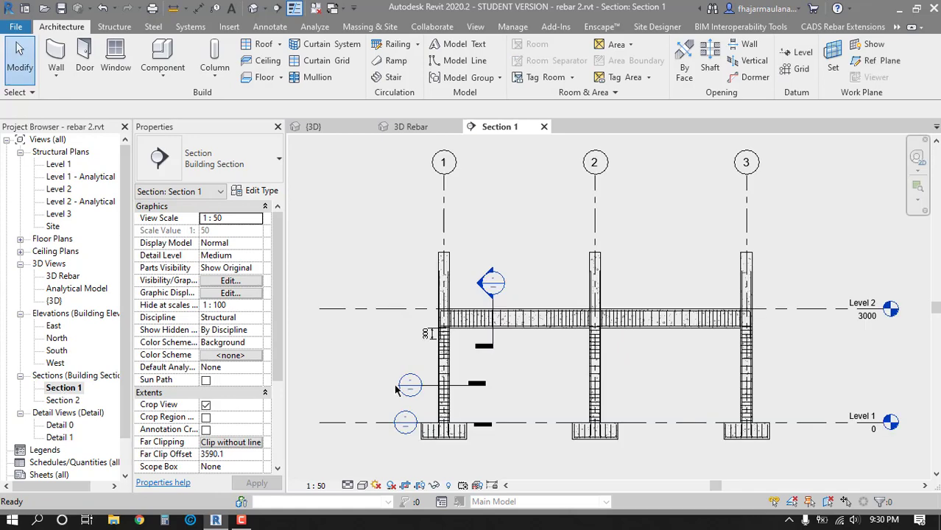
scroll(562, 354, up, 5)
middle_drag(517, 355, 592, 395)
scroll(390, 314, up, 3)
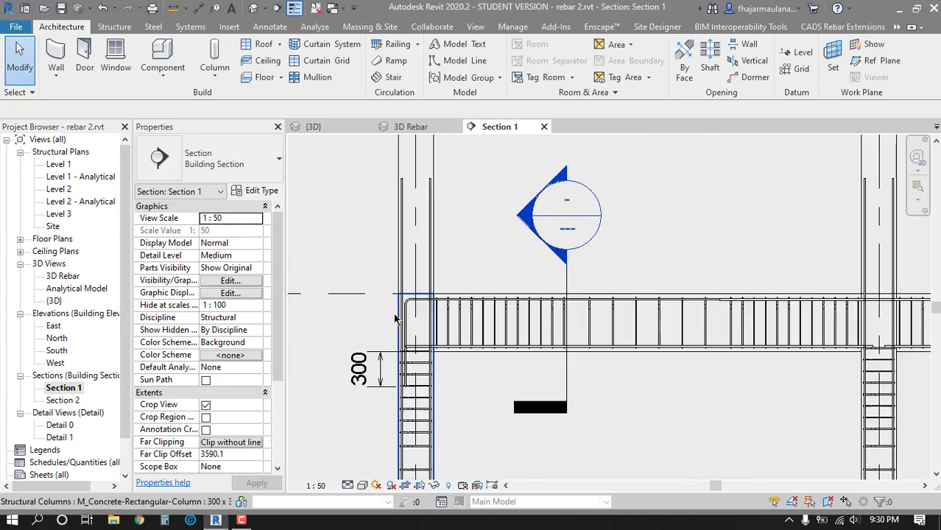
middle_drag(396, 318, 404, 328)
scroll(445, 322, up, 2)
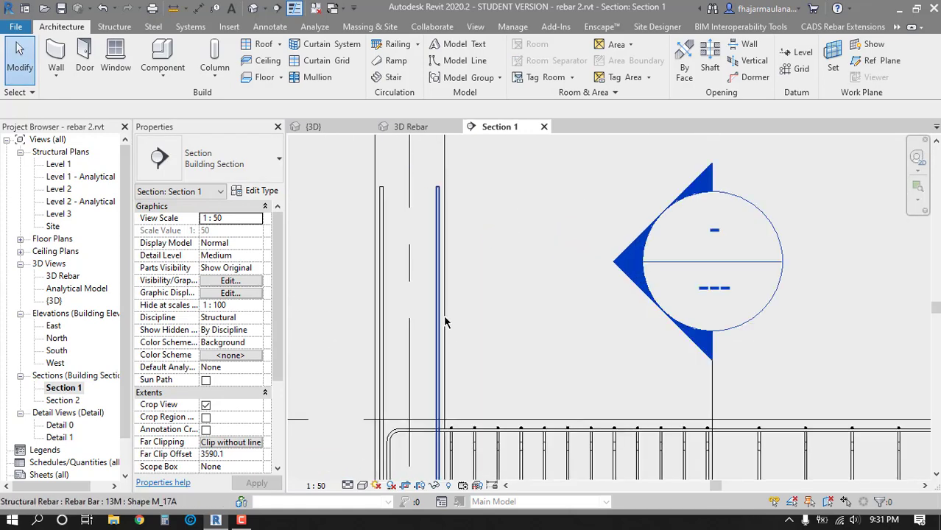
middle_drag(498, 326, 528, 360)
scroll(518, 260, down, 1)
middle_drag(519, 262, 519, 263)
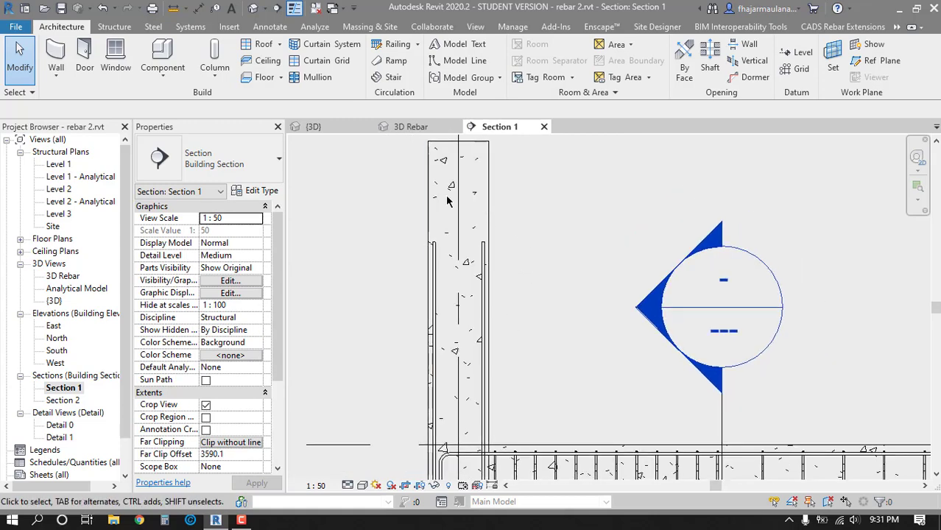
scroll(447, 201, up, 2)
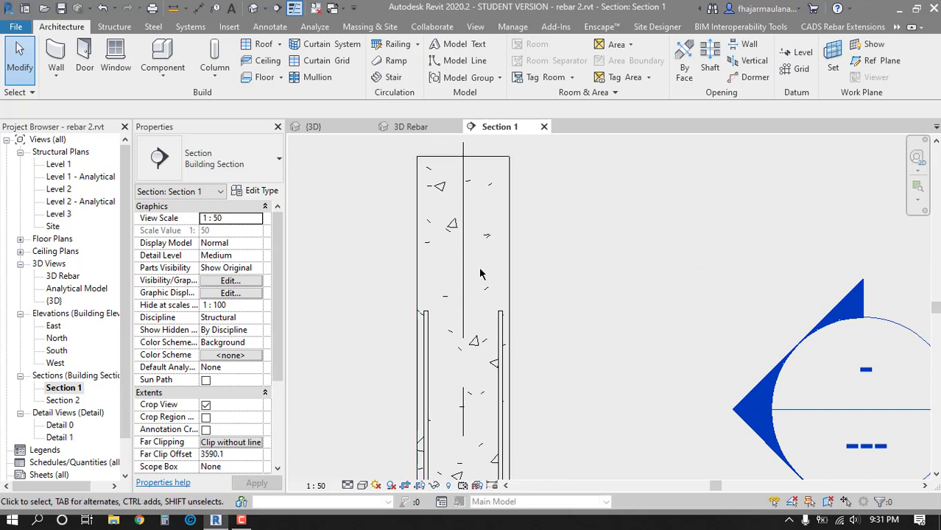
middle_drag(513, 284, 507, 275)
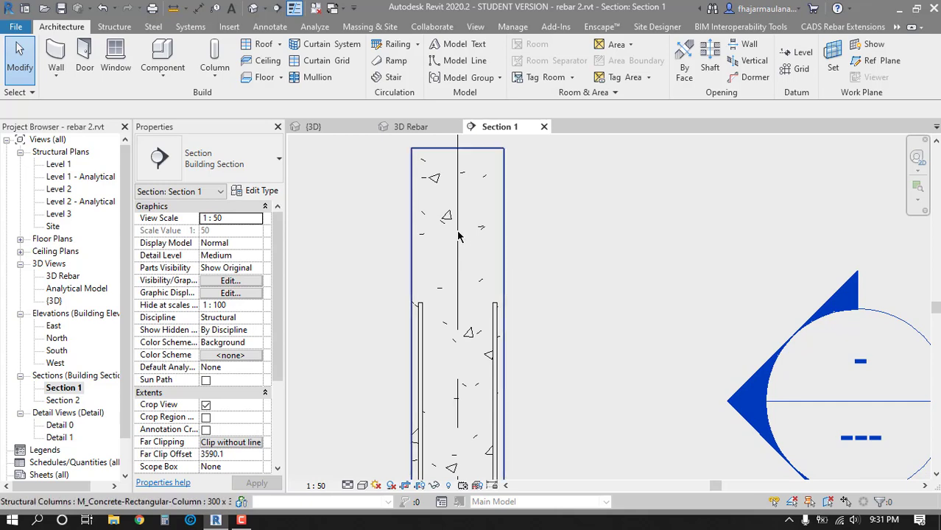
- Examine the concrete hatch and rebar along the Level 2 beam and its joint with the column on grid 1
scroll(527, 293, down, 1)
scroll(530, 302, down, 1)
middle_drag(553, 374, 432, 205)
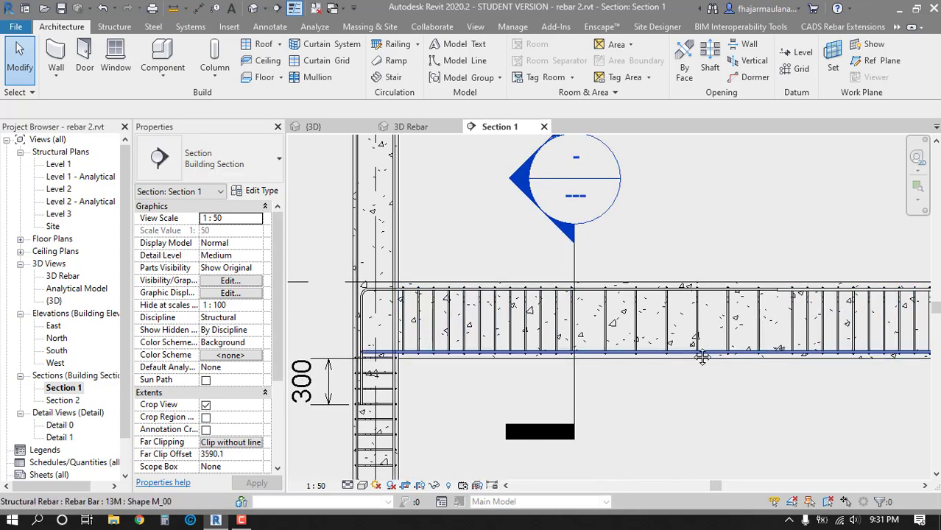
middle_drag(905, 329, 883, 297)
scroll(554, 281, up, 2)
scroll(883, 297, down, 2)
scroll(453, 271, up, 2)
middle_drag(453, 271, 651, 321)
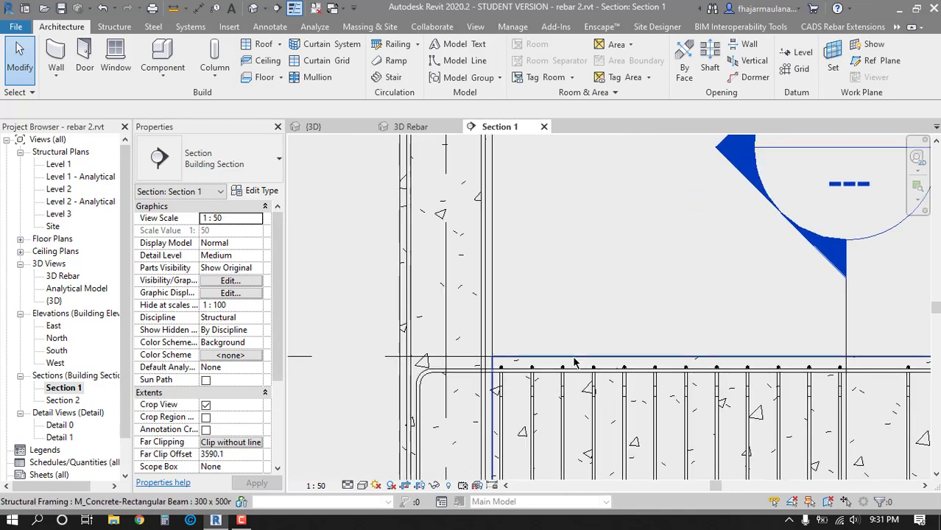
- Select the Level 2 concrete beam between grids 1 and 2 and review its type properties without changing them
click(572, 360)
middle_drag(616, 267, 544, 197)
scroll(487, 219, down, 2)
middle_drag(501, 220, 266, 188)
click(261, 194)
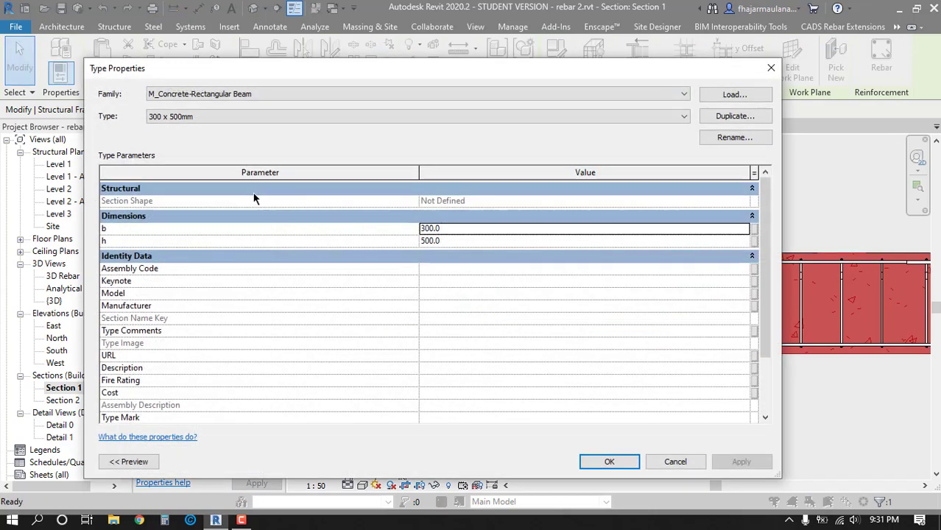
scroll(602, 316, down, 2)
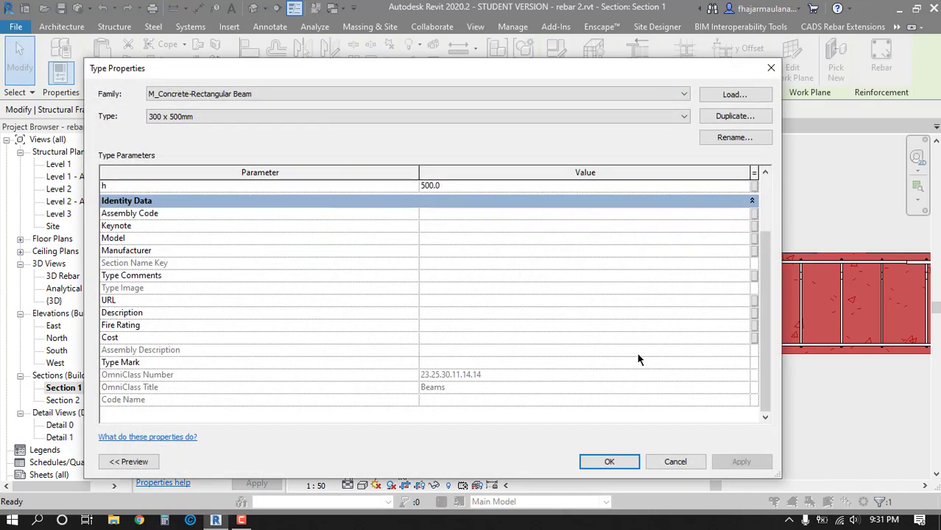
click(677, 462)
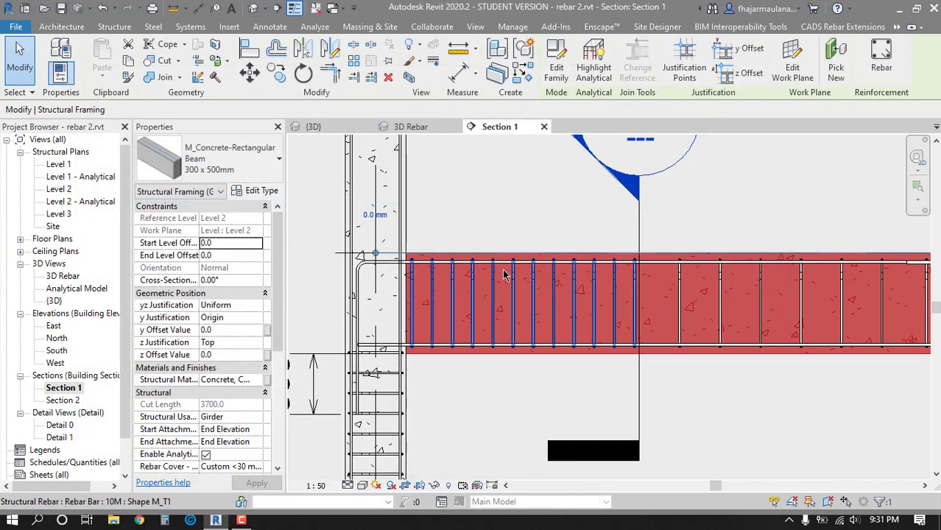
- Set the cut pattern foreground of the beam's Concrete, Cast-in-Place gray material to <No pattern> and apply the material change
click(210, 379)
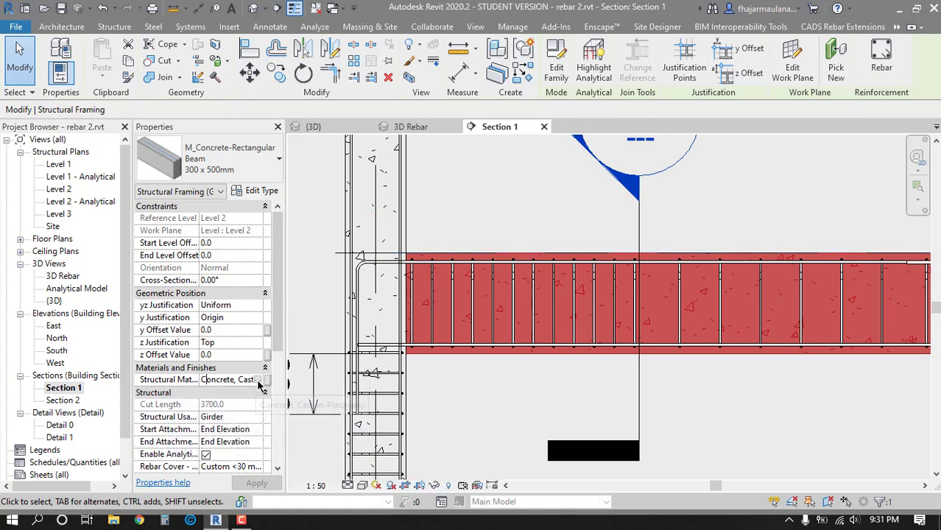
click(252, 381)
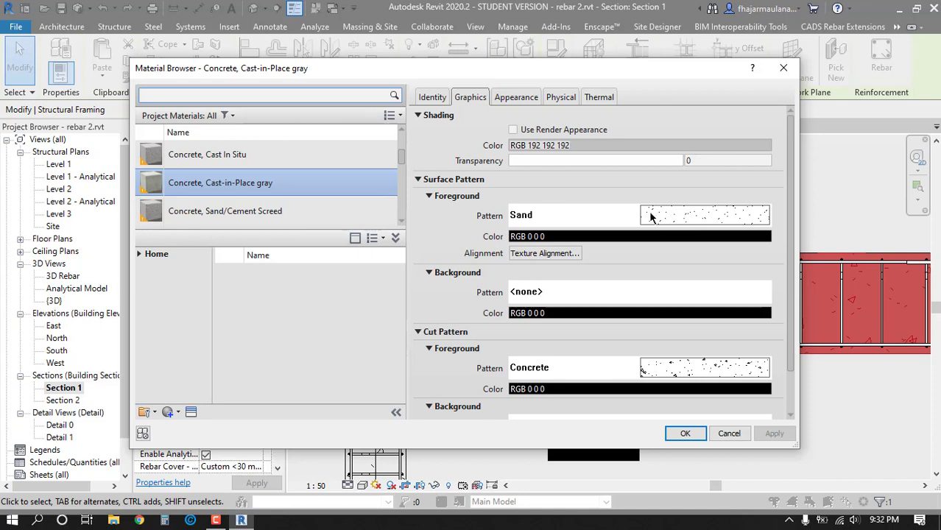
drag(641, 73, 628, 72)
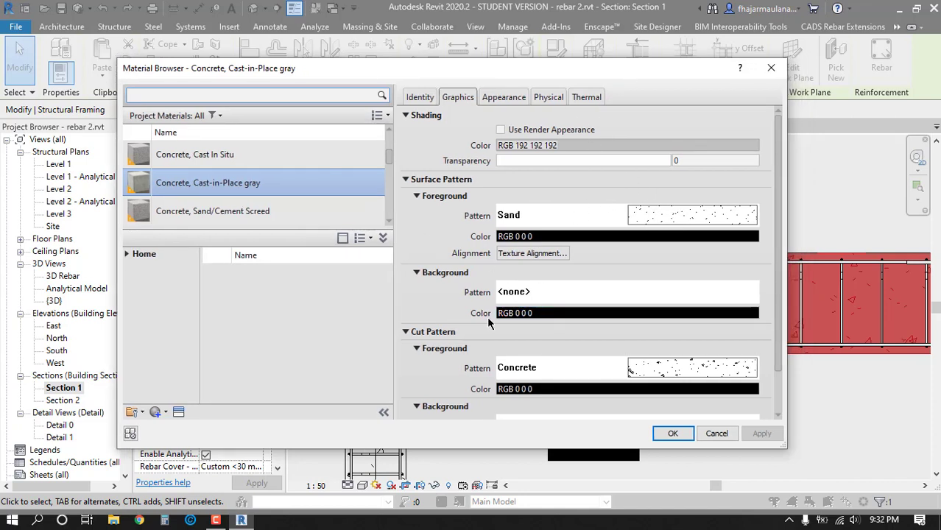
click(667, 374)
drag(669, 81, 622, 81)
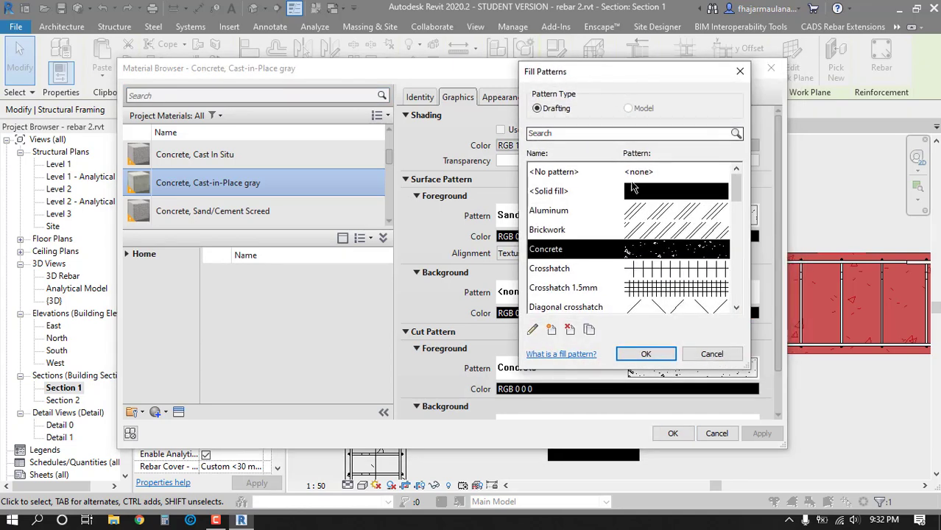
click(639, 173)
click(646, 354)
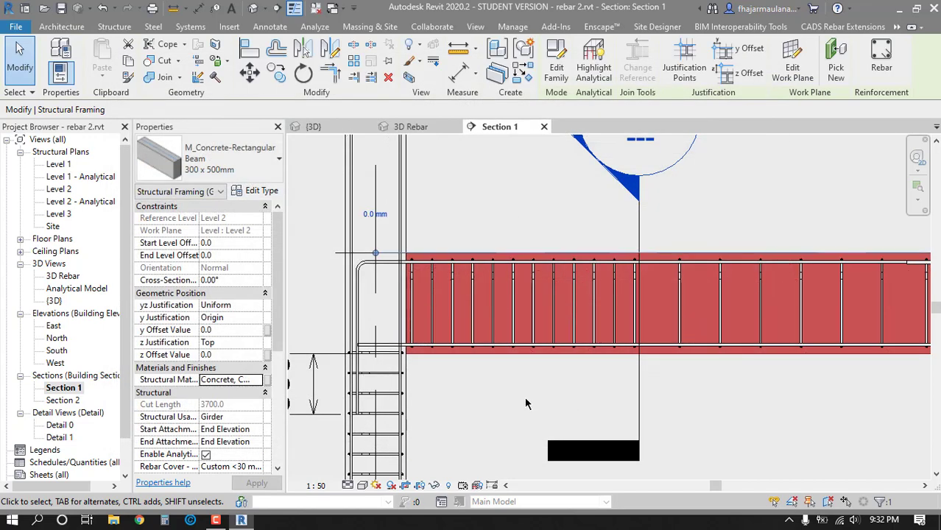
scroll(479, 382, down, 2)
mouse_move(628, 399)
middle_down()
mouse_move(553, 322)
mouse_move(646, 395)
middle_up()
key(Escape)
key(Escape)
- Examine the cut appearance of the Level 2 beam and its joint with the column on grid 1
scroll(577, 322, up, 1)
scroll(434, 387, up, 3)
middle_drag(432, 388, 484, 410)
middle_drag(484, 237, 509, 326)
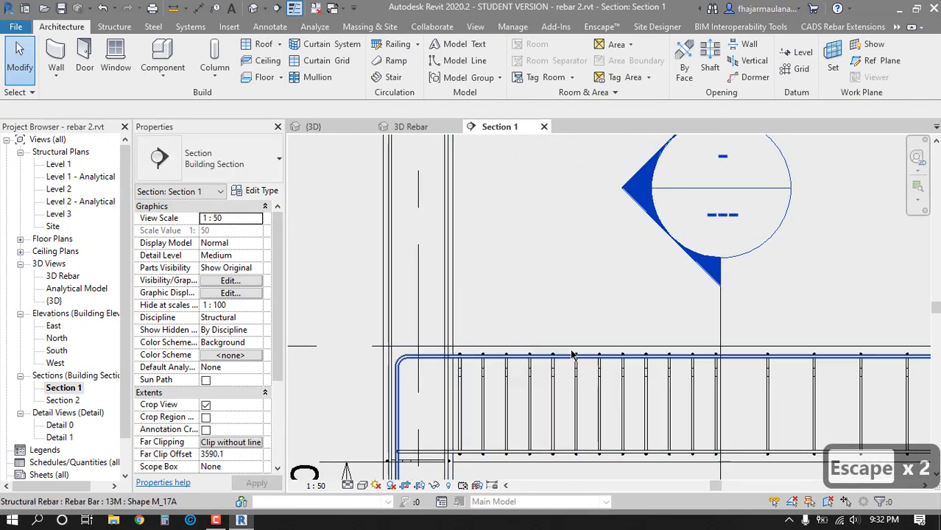
middle_drag(573, 356, 577, 330)
scroll(587, 319, up, 2)
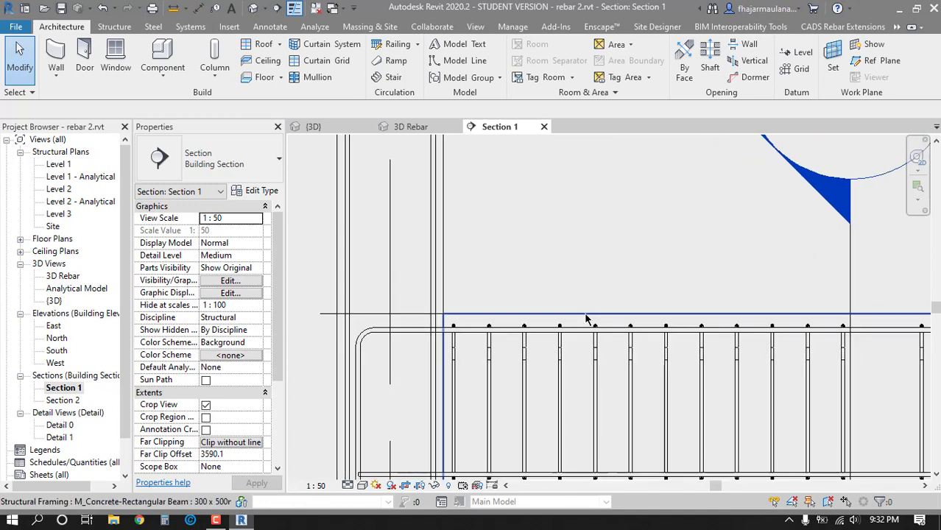
scroll(587, 319, down, 2)
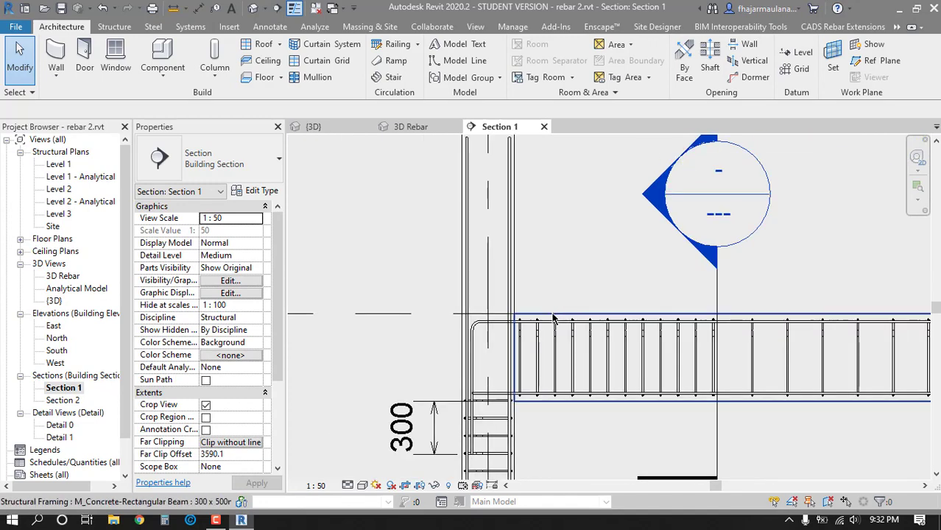
scroll(553, 315, up, 2)
middle_drag(554, 315, 520, 273)
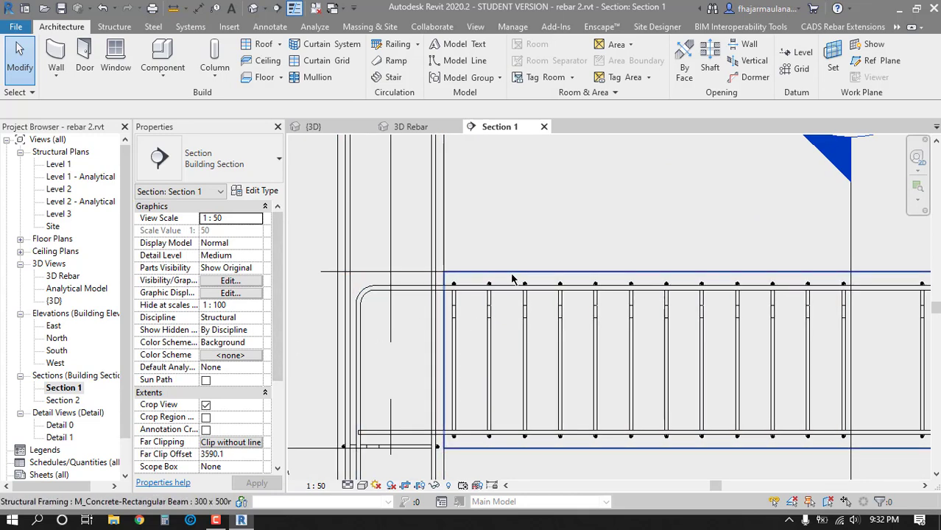
- Examine the frame across grids 1 to 3 in Section 1, including the Level 2 beams and their reinforcement
scroll(527, 346, down, 2)
mouse_move(471, 283)
middle_down()
mouse_move(525, 349)
mouse_move(502, 290)
middle_up()
scroll(527, 345, down, 2)
middle_drag(648, 283, 455, 185)
middle_drag(671, 348, 620, 250)
middle_click(719, 323)
middle_click(718, 324)
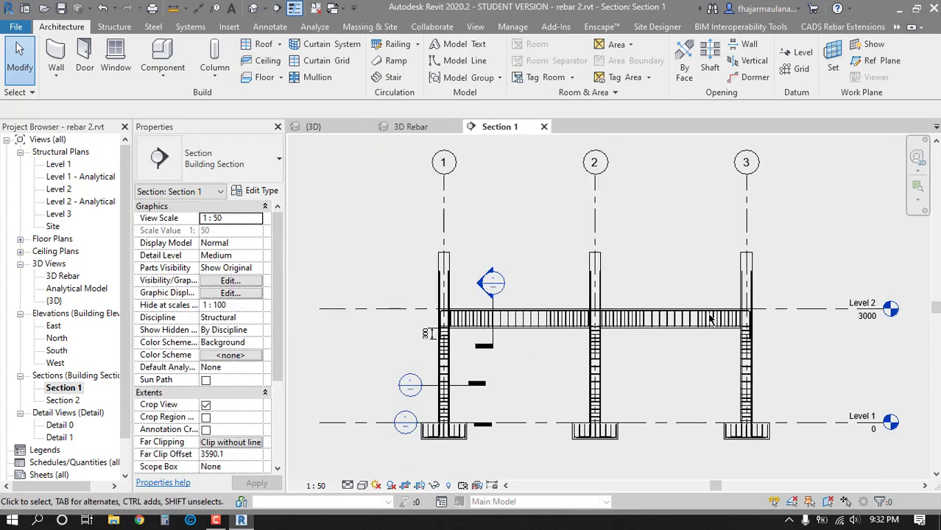
scroll(500, 339, up, 5)
middle_drag(500, 340, 613, 290)
middle_click(615, 291)
middle_click(615, 292)
key(Escape)
scroll(576, 383, up, 1)
middle_drag(576, 382, 549, 346)
scroll(562, 366, up, 2)
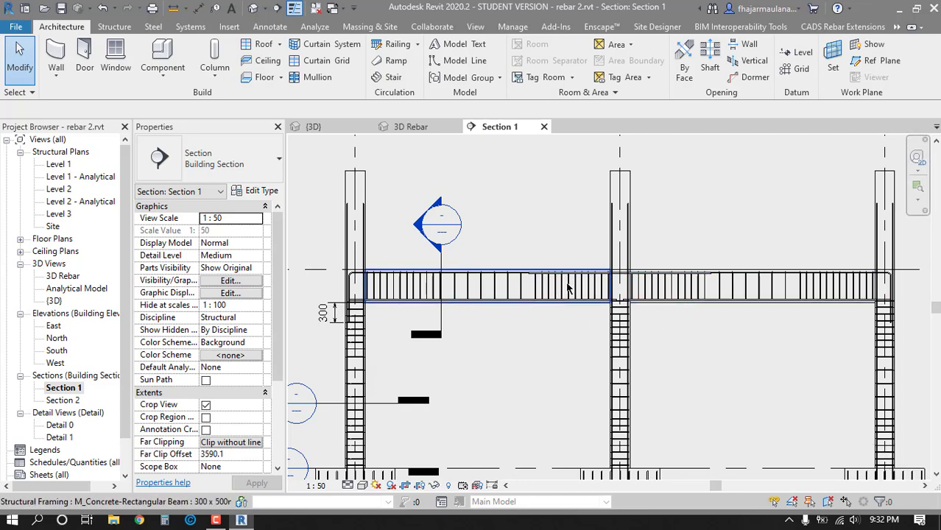
middle_click(517, 301)
middle_click(518, 300)
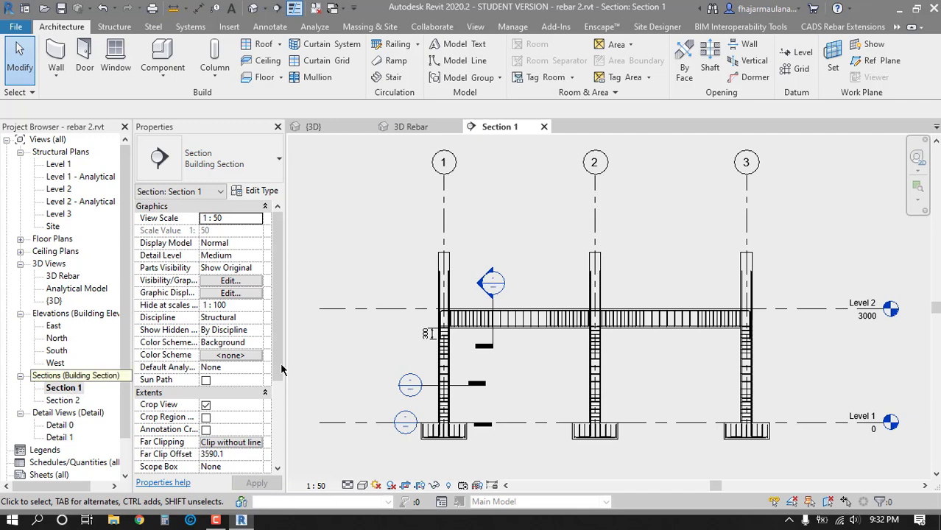
- Duplicate the Section 1 view with detailing
click(62, 390)
right_click(62, 390)
mouse_move(151, 183)
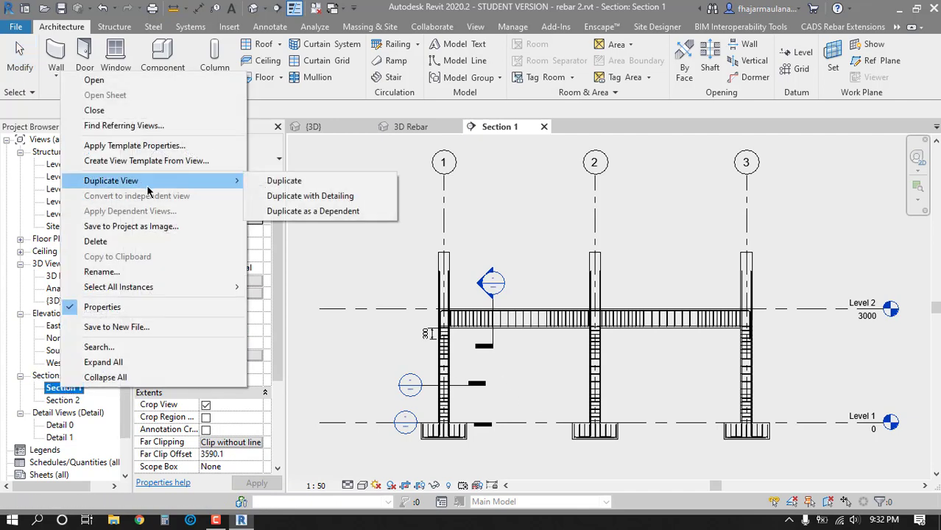
click(308, 196)
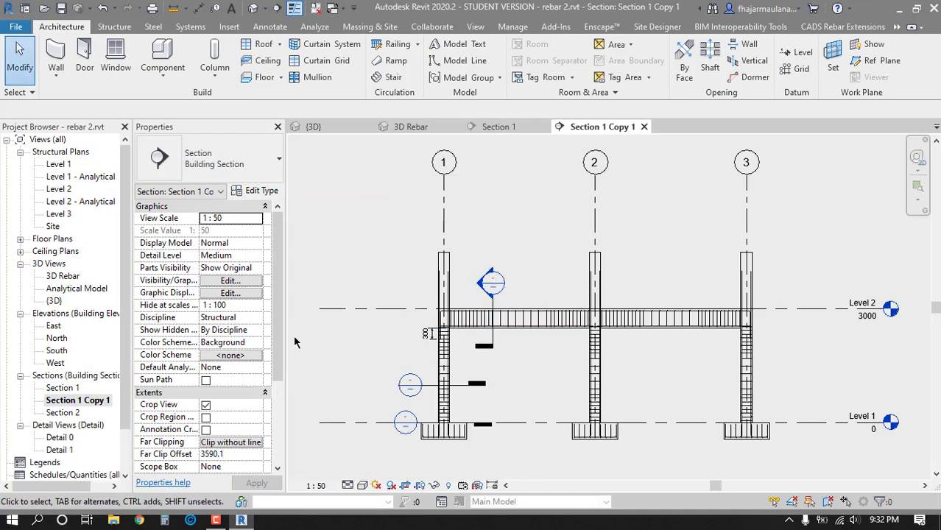
- Rename the duplicated section view as Balok
click(61, 402)
key(F2)
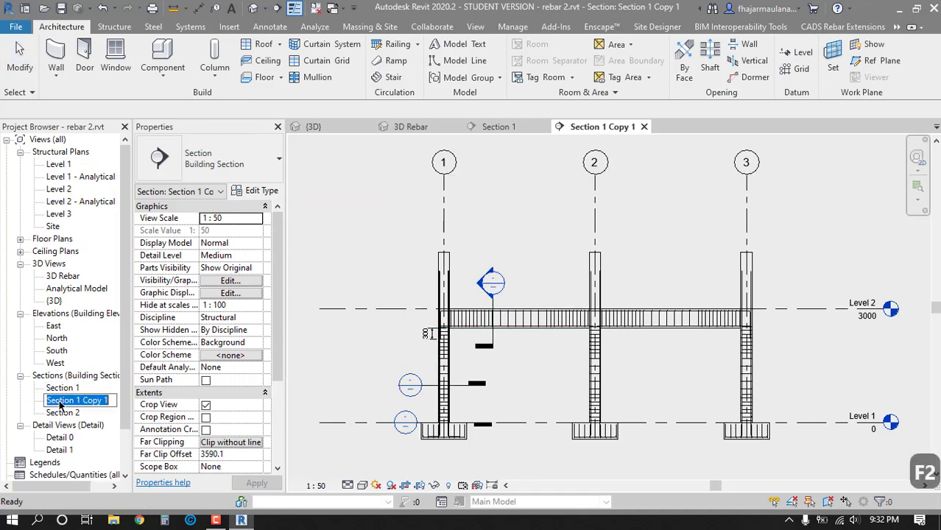
text(Ba;o)
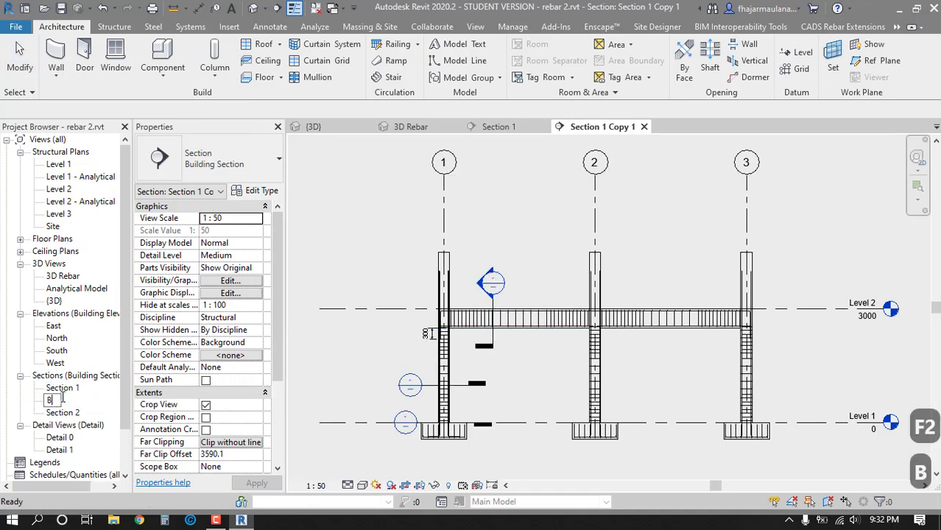
key(BackSpace)
key(BackSpace)
text(lok)
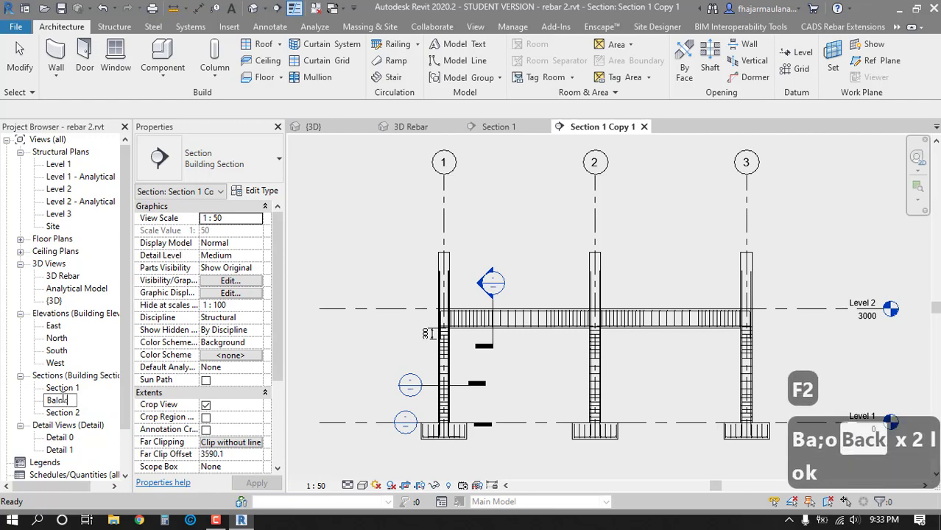
key(Return)
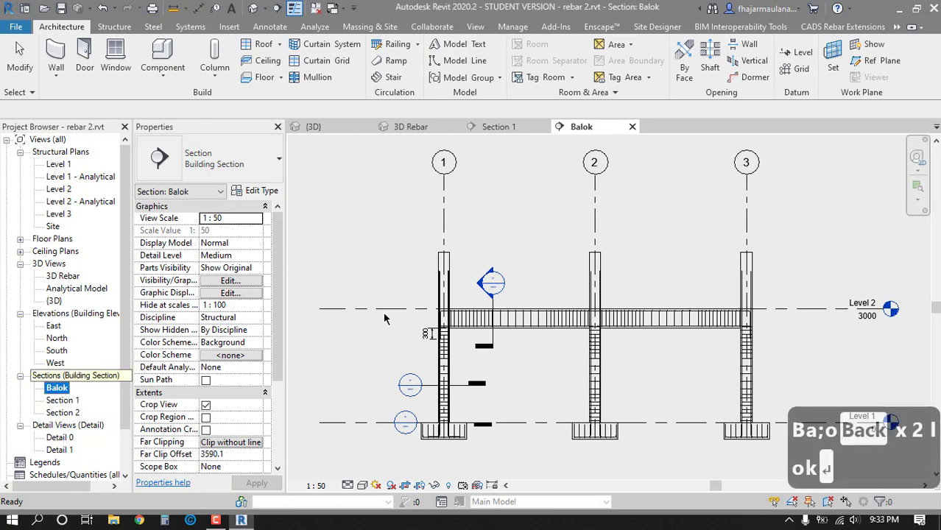
- Shorten the Level 1 and Level 2 lines at both ends, bringing them closer to the outer columns
scroll(510, 380, down, 1)
scroll(527, 368, up, 2)
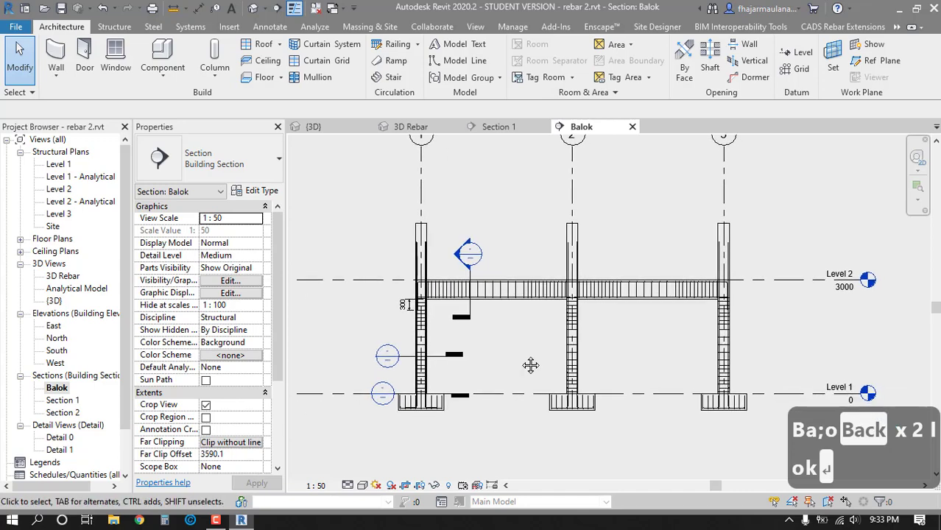
middle_drag(332, 280, 354, 309)
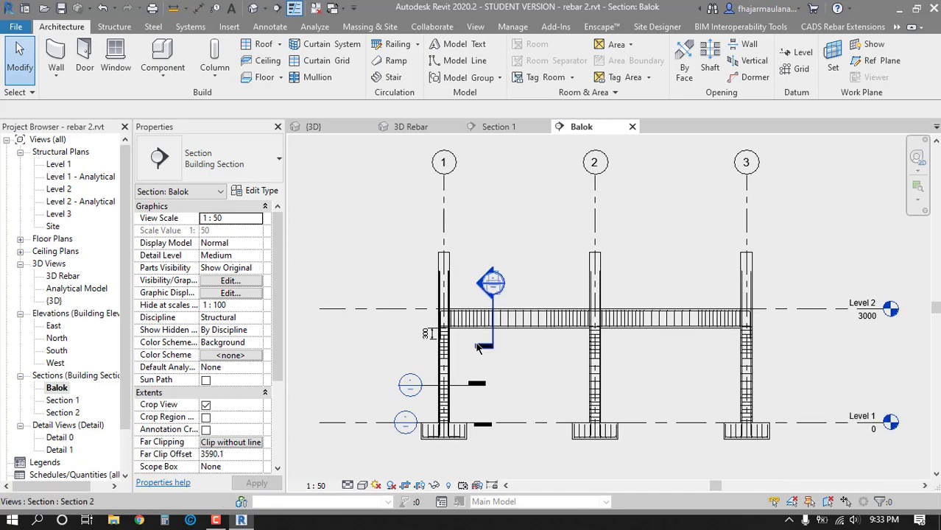
click(319, 313)
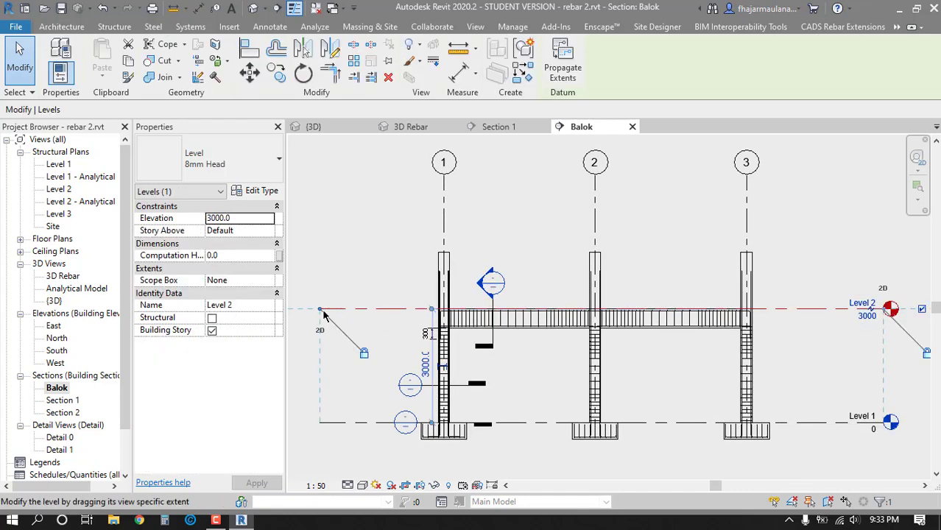
drag(319, 309, 374, 311)
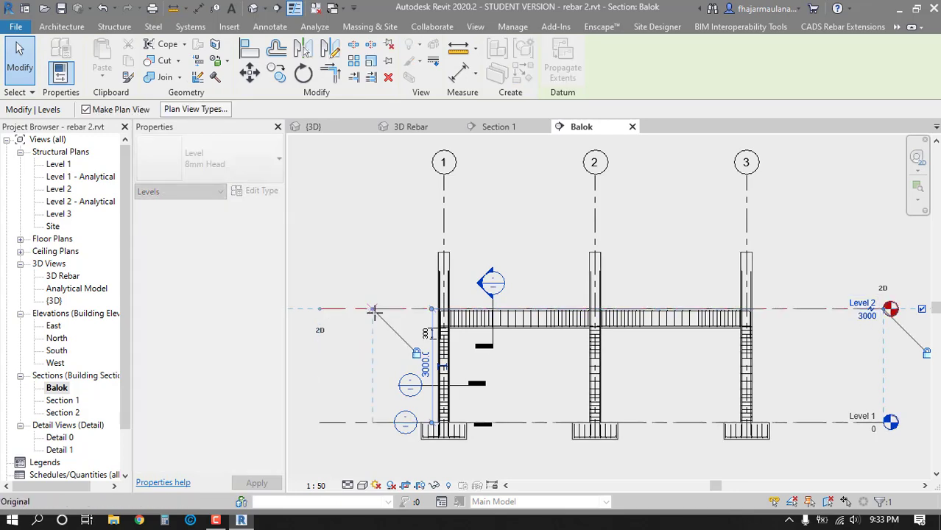
middle_drag(888, 312, 781, 306)
drag(780, 302, 705, 303)
middle_drag(561, 334, 614, 338)
key(Escape)
middle_drag(489, 328, 548, 332)
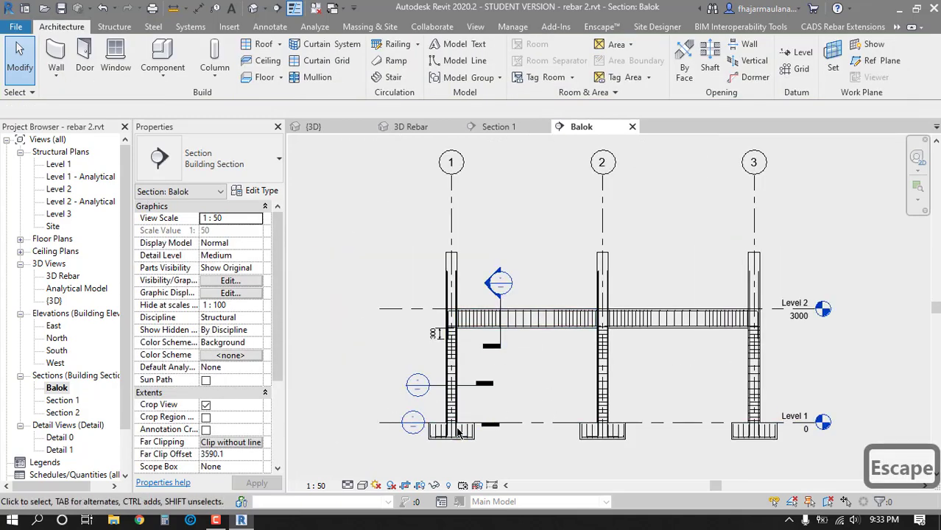
- Show the Balok view's crop region and reduce its height to a band just above and below the Level 2 beam
click(420, 485)
middle_drag(488, 352, 450, 316)
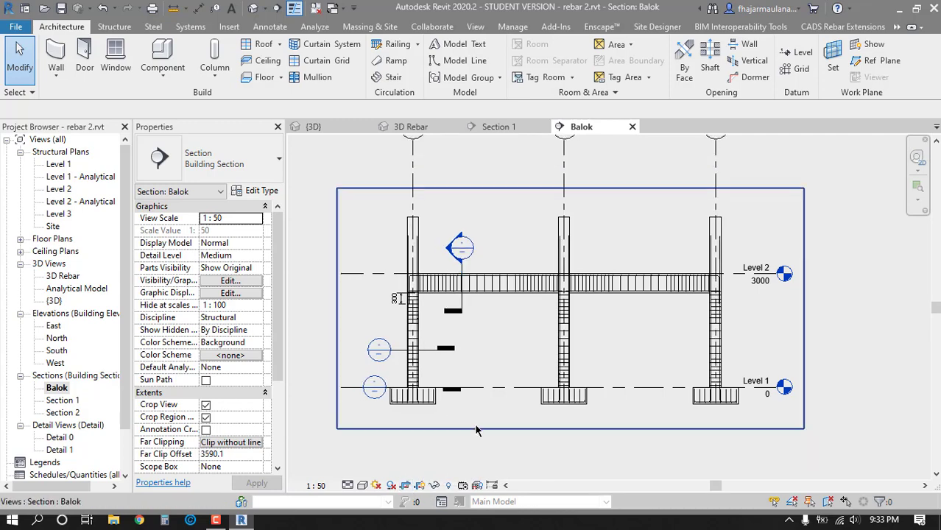
click(532, 444)
drag(571, 431, 570, 259)
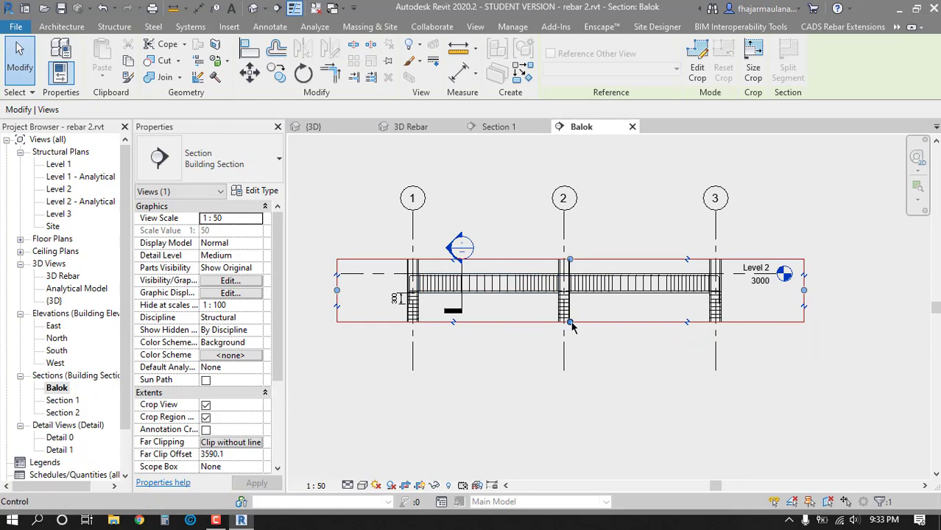
drag(570, 322, 570, 313)
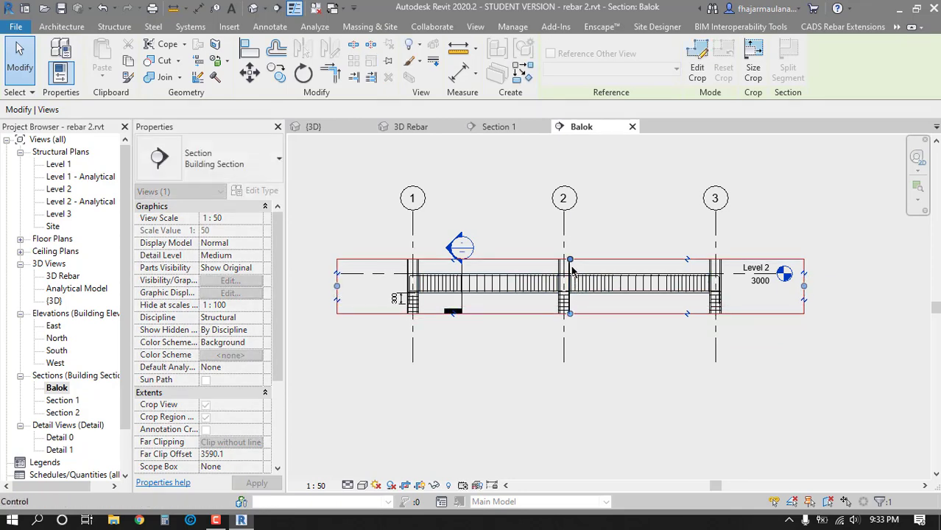
key(Escape)
key(Escape)
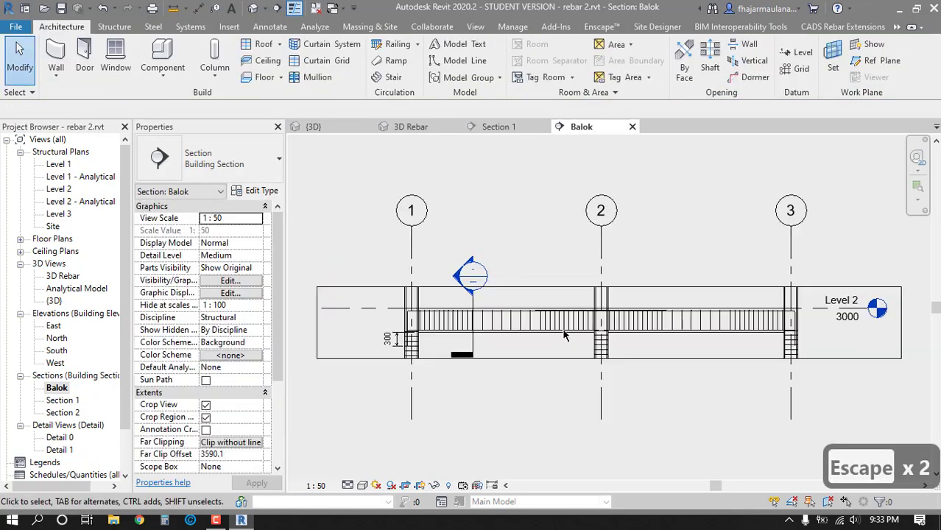
- Examine the beam reinforcement and column joints within the cropped Balok section
scroll(474, 399, up, 3)
middle_drag(474, 399, 569, 435)
middle_click(516, 376)
middle_click(515, 377)
scroll(496, 399, up, 4)
scroll(529, 423, up, 2)
middle_drag(529, 423, 586, 470)
middle_click(499, 412)
middle_click(500, 412)
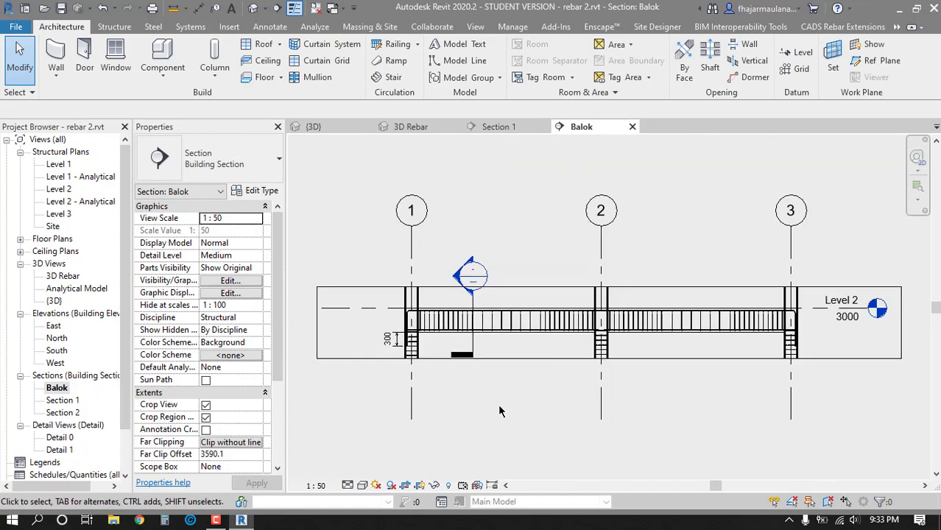
- Pull the crop region's side edges in toward the outer columns and hide the crop region boundary
click(318, 325)
drag(317, 325, 372, 322)
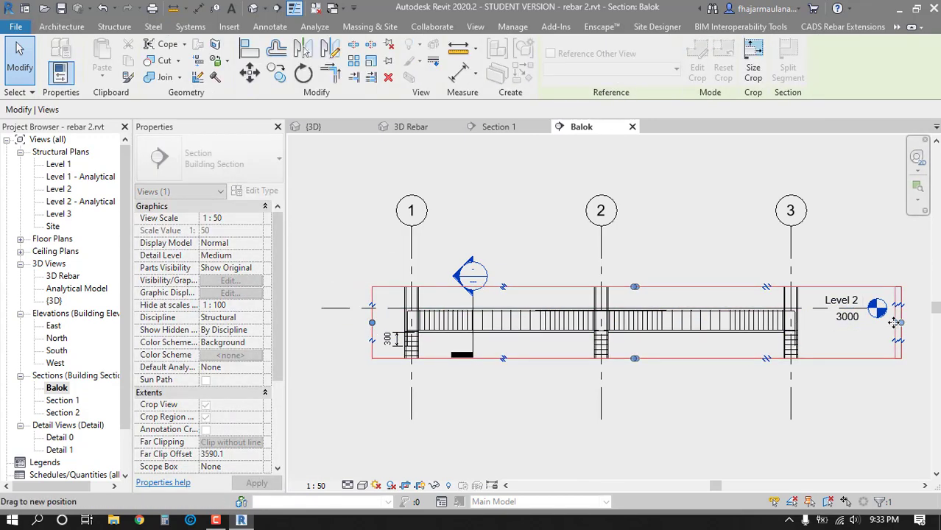
click(668, 429)
middle_drag(486, 430, 474, 411)
middle_click(473, 410)
middle_click(474, 410)
- Shorten grid lines 1 to 3 at both ends so their bubbles sit just above the Level 2 beam section
click(608, 247)
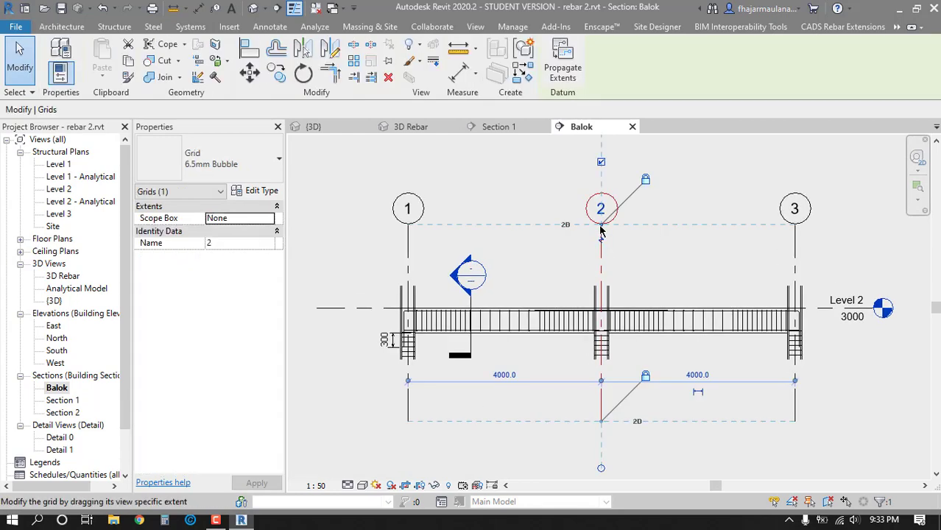
drag(601, 194, 602, 224)
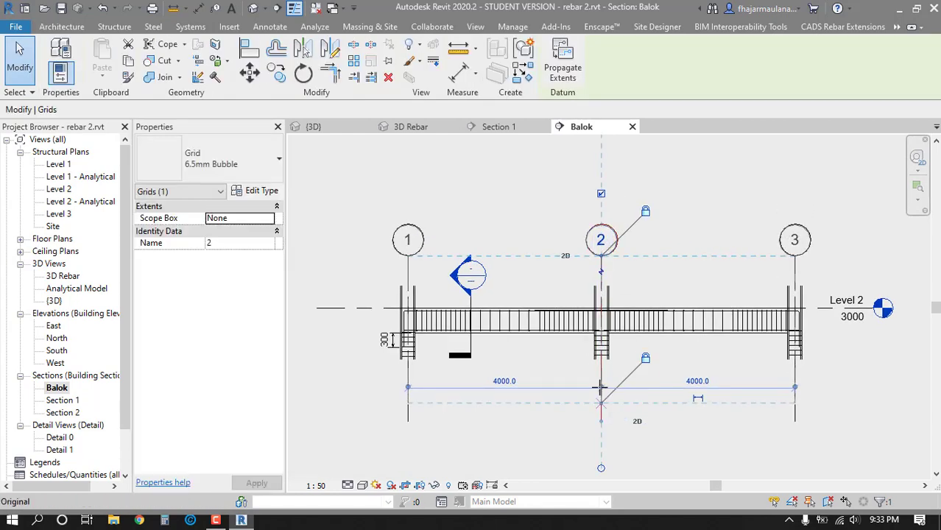
click(508, 427)
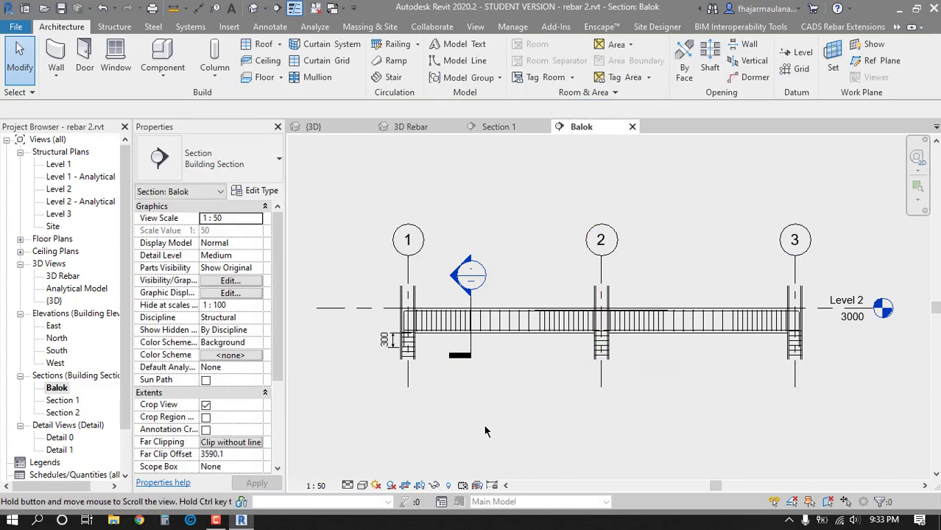
middle_drag(484, 434, 485, 426)
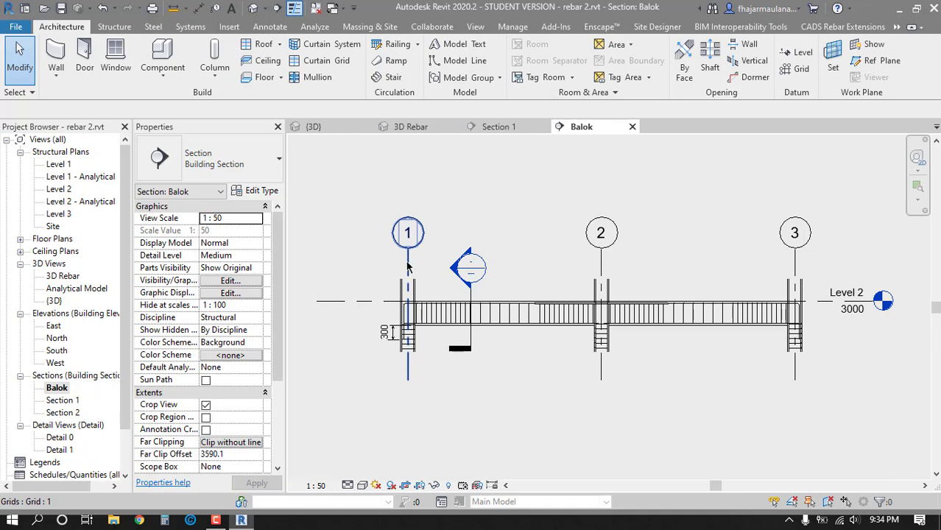
click(604, 266)
mouse_move(601, 249)
mouse_down()
mouse_move(601, 177)
mouse_move(601, 251)
mouse_up()
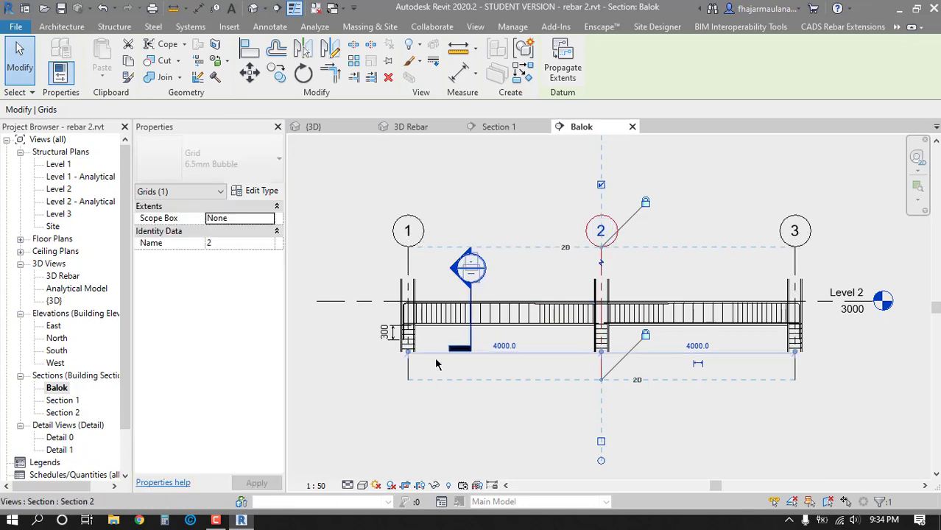
click(470, 372)
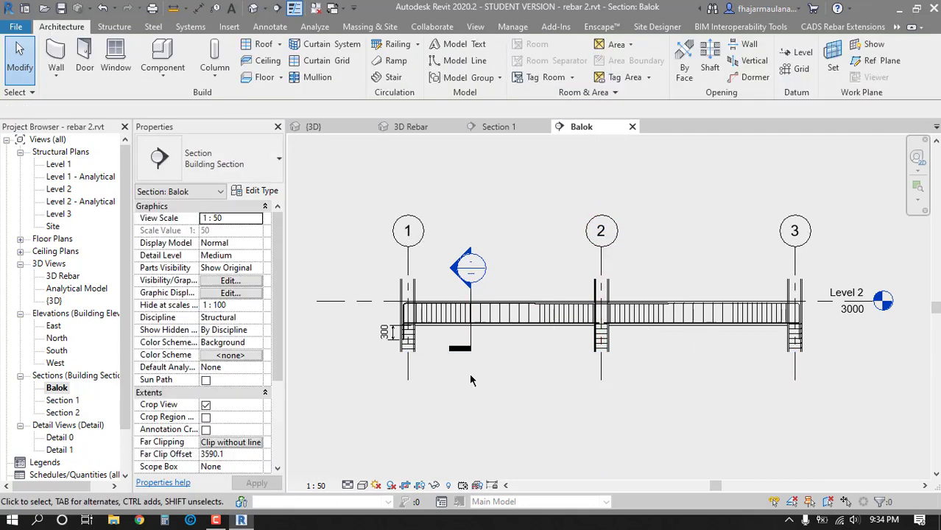
scroll(412, 309, up, 5)
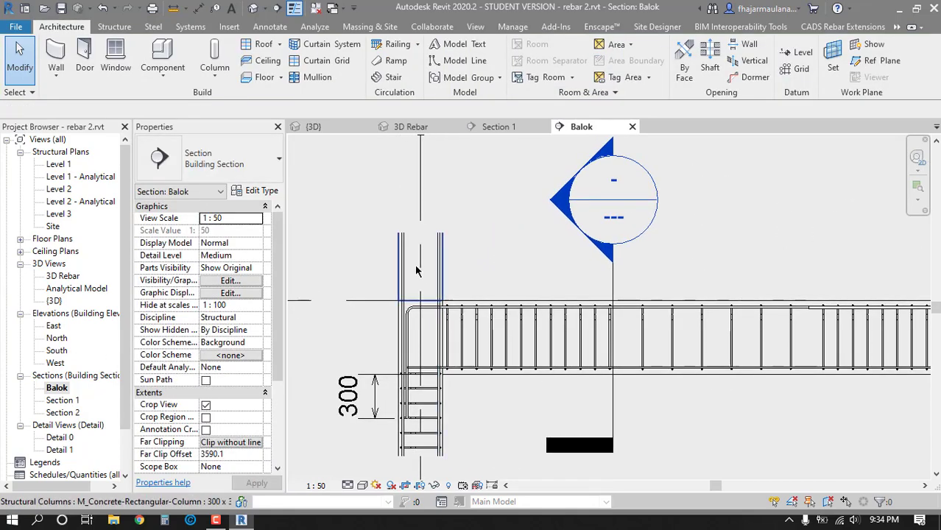
scroll(453, 269, up, 2)
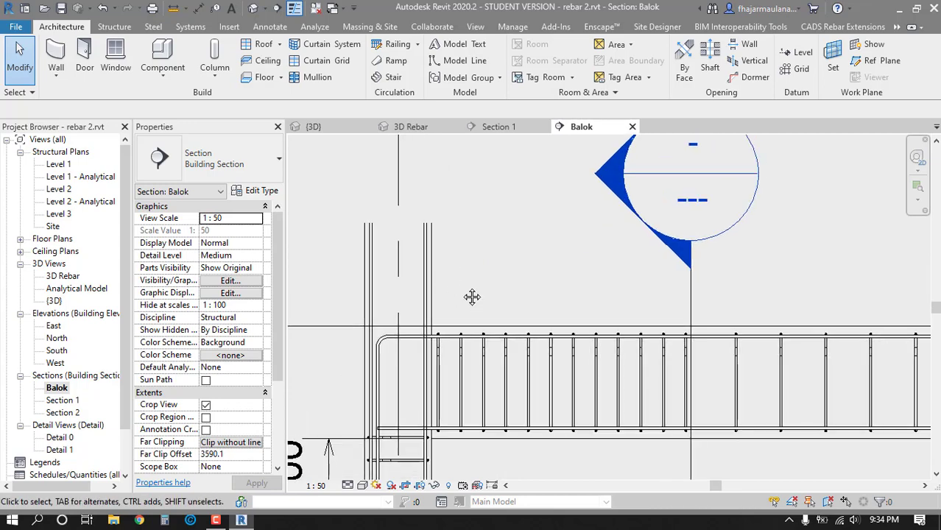
middle_drag(472, 297, 458, 276)
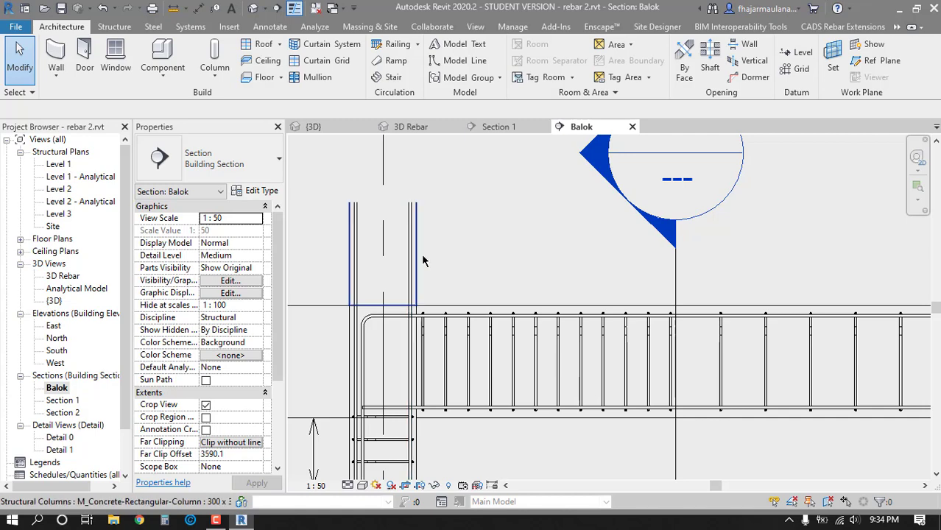
middle_drag(439, 264, 478, 266)
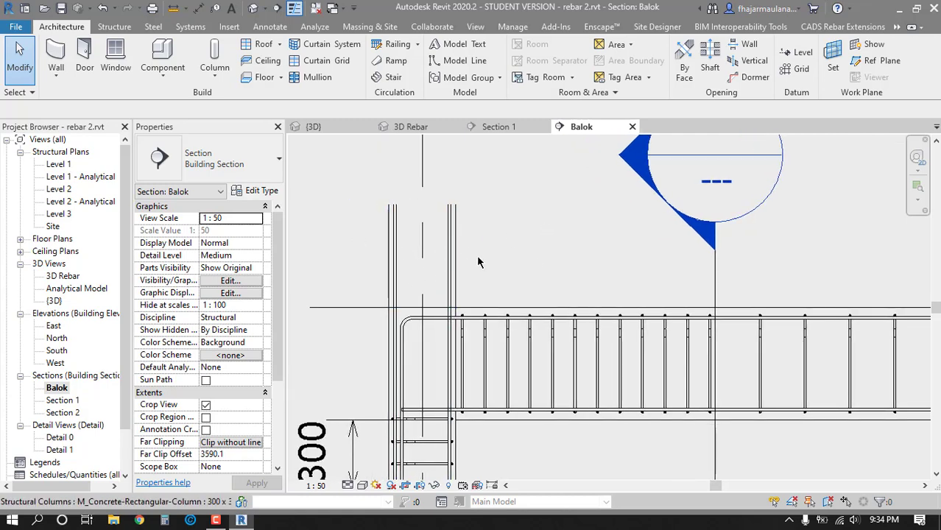
middle_click(444, 255)
middle_click(444, 255)
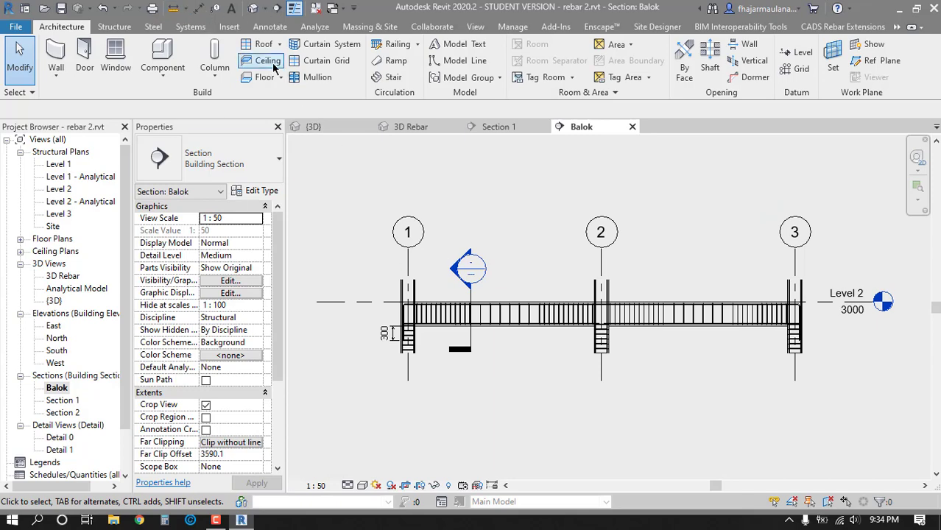
- Load the M_Break Line.rfa detail component from the Div 01-General folder of the US Metric Detail Items library
click(271, 27)
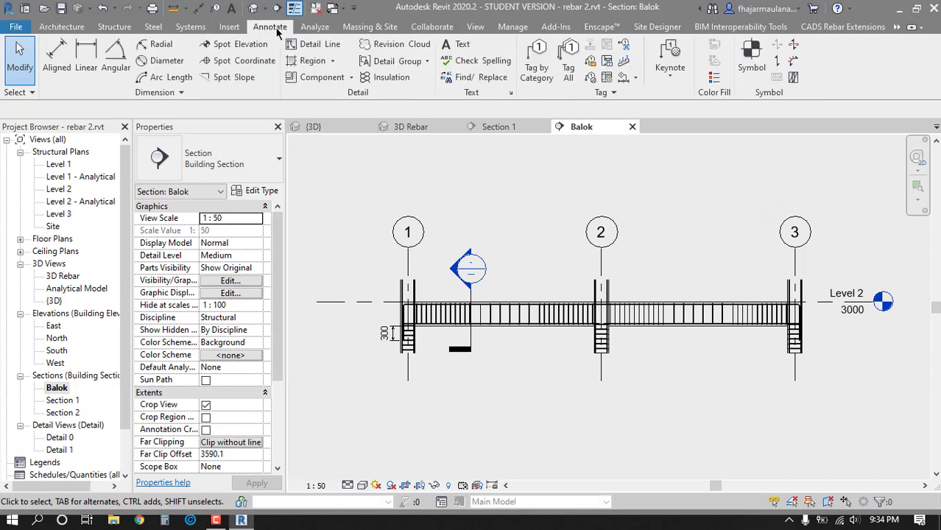
click(320, 44)
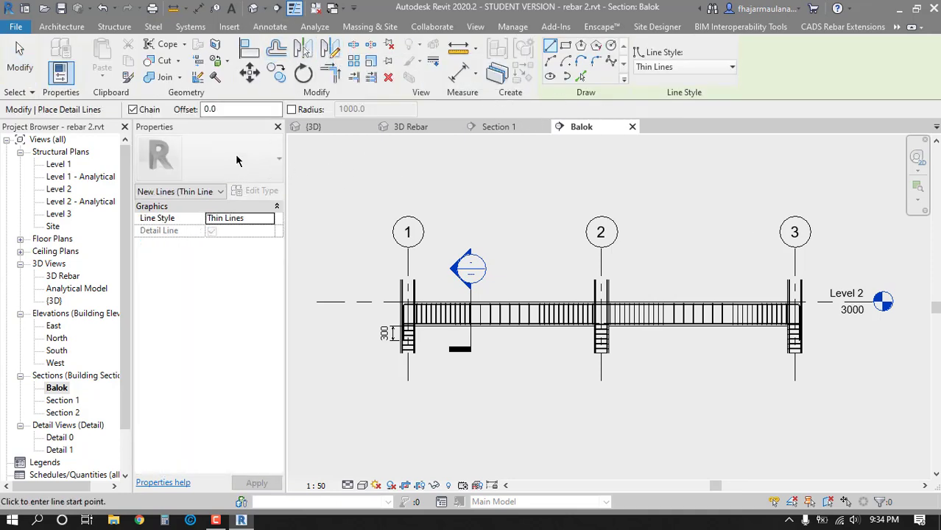
key(Escape)
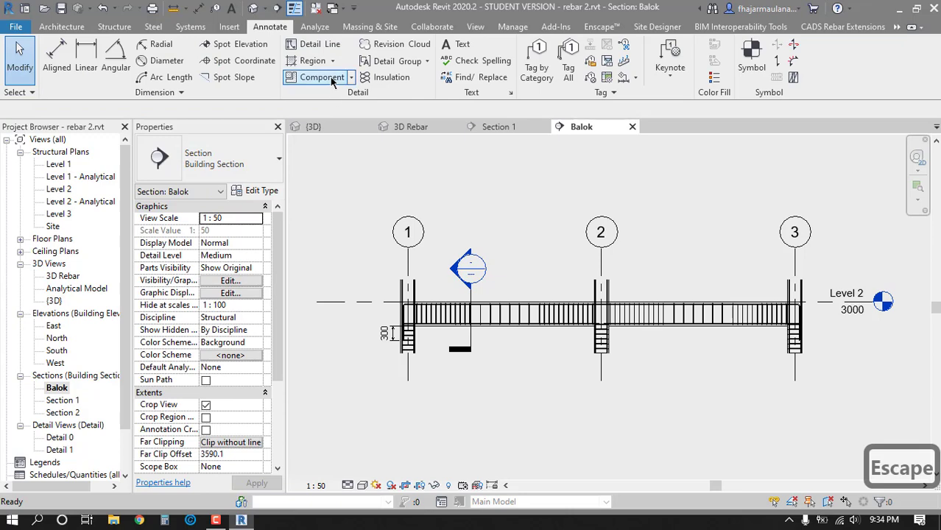
click(352, 80)
click(356, 96)
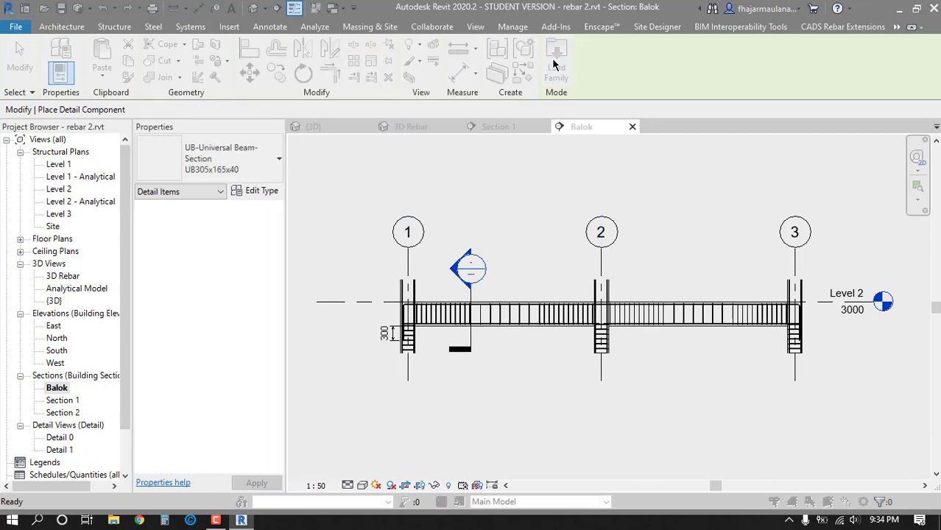
key(BackSpace)
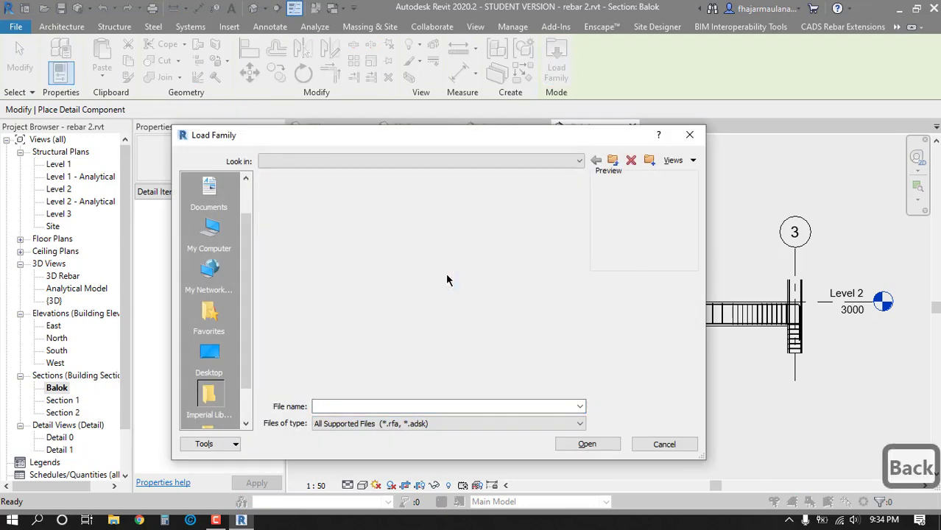
double_click(403, 226)
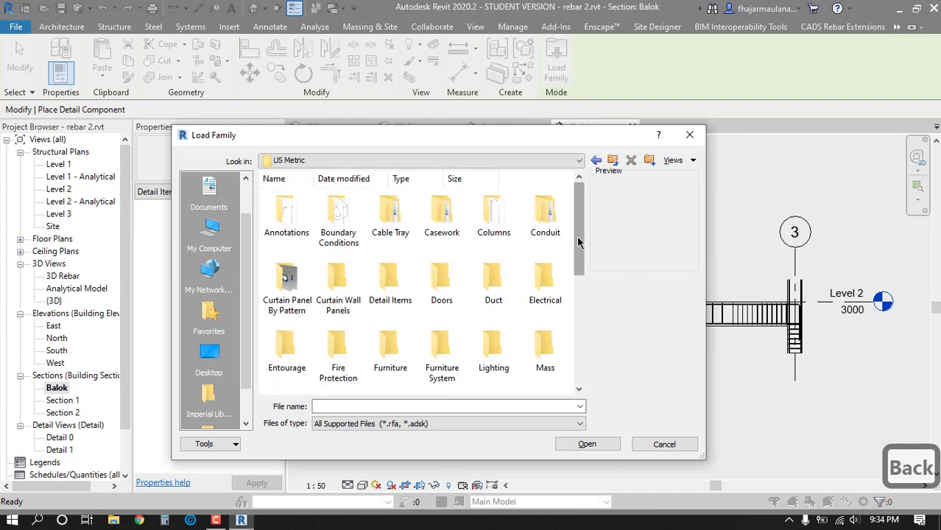
scroll(391, 273, down, 1)
double_click(390, 269)
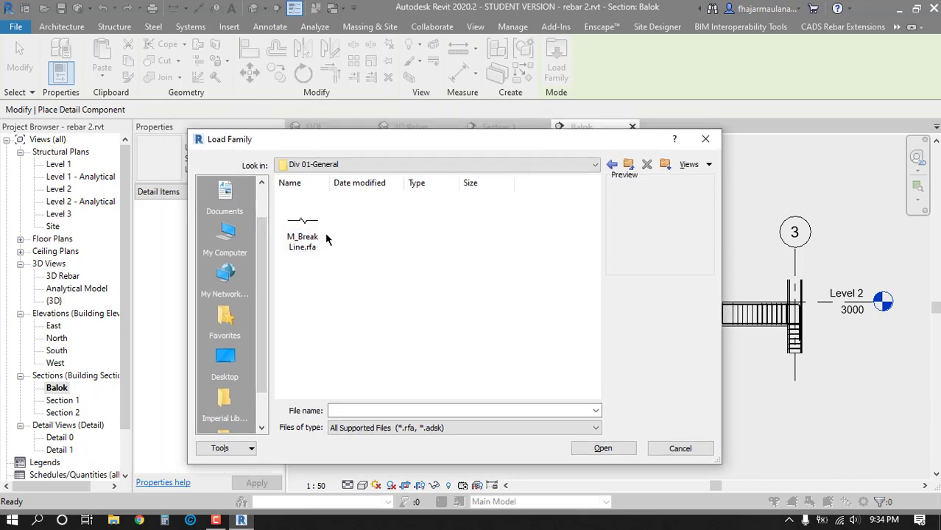
click(313, 236)
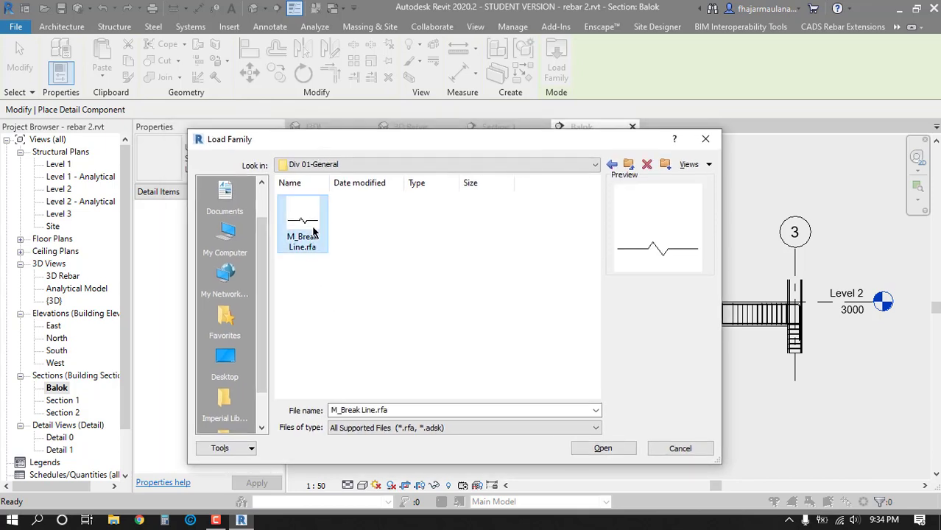
click(603, 449)
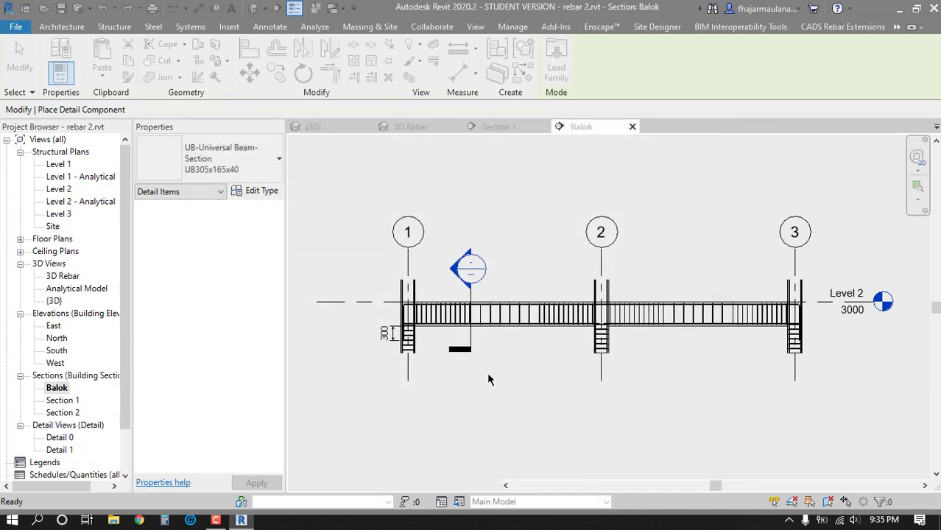
- Place an M_Break Line across the upper column stub at each of grids 1, 2 and 3, centred on the grid line
scroll(487, 375, up, 3)
middle_drag(485, 375, 571, 431)
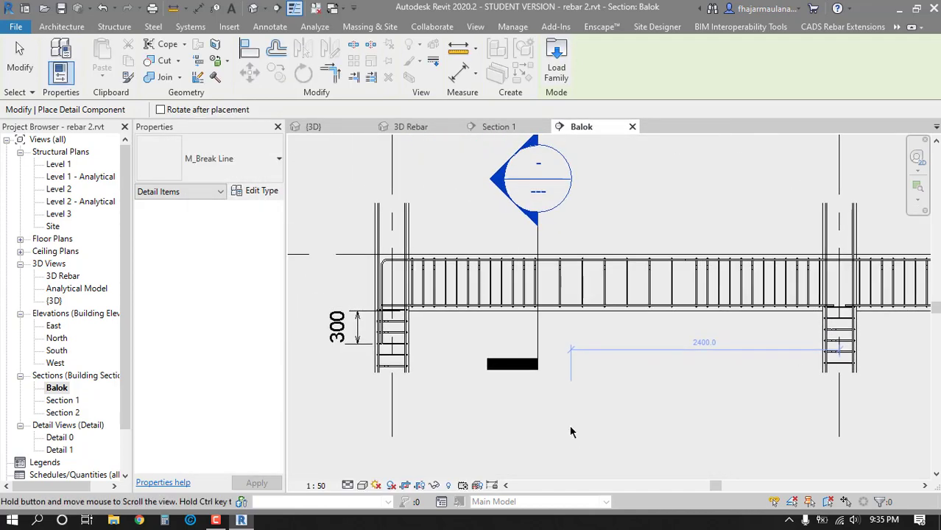
click(393, 218)
middle_drag(456, 234, 380, 238)
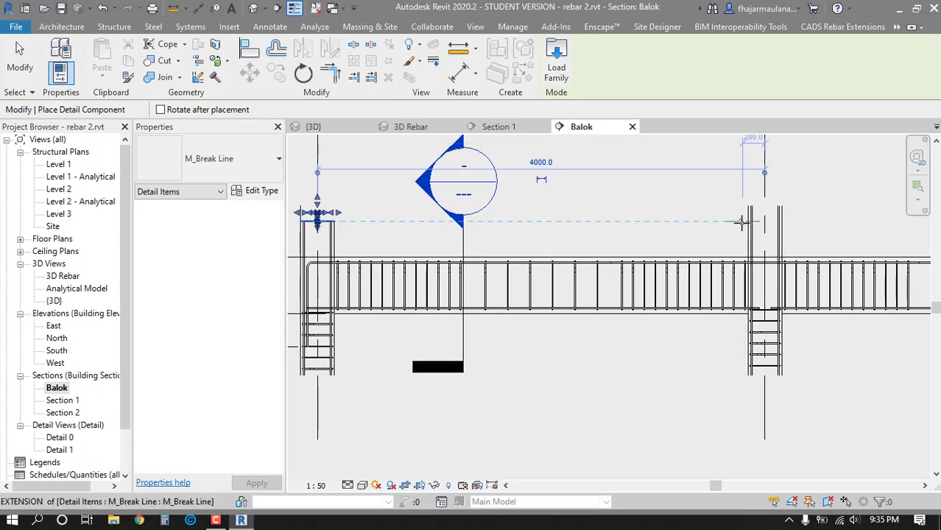
click(766, 221)
middle_drag(777, 238, 382, 236)
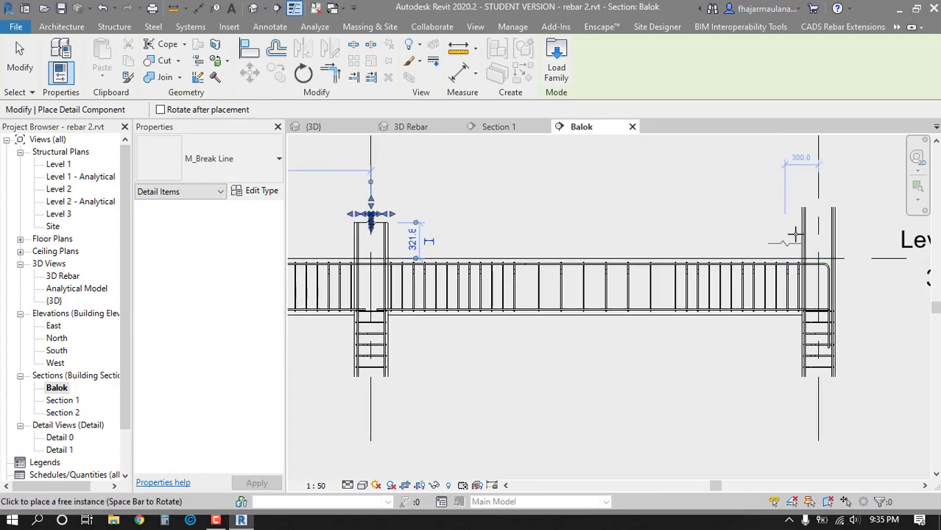
click(818, 224)
- Place an M_Break Line across the column stub below the beam at grid 1, centred on the grid line
scroll(818, 225, down, 2)
middle_drag(496, 349, 866, 332)
scroll(683, 353, up, 3)
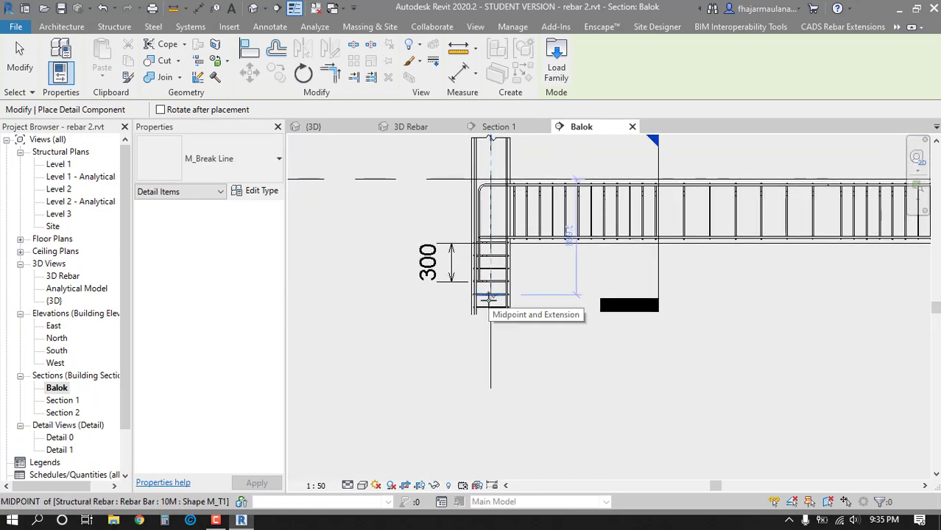
scroll(489, 298, up, 3)
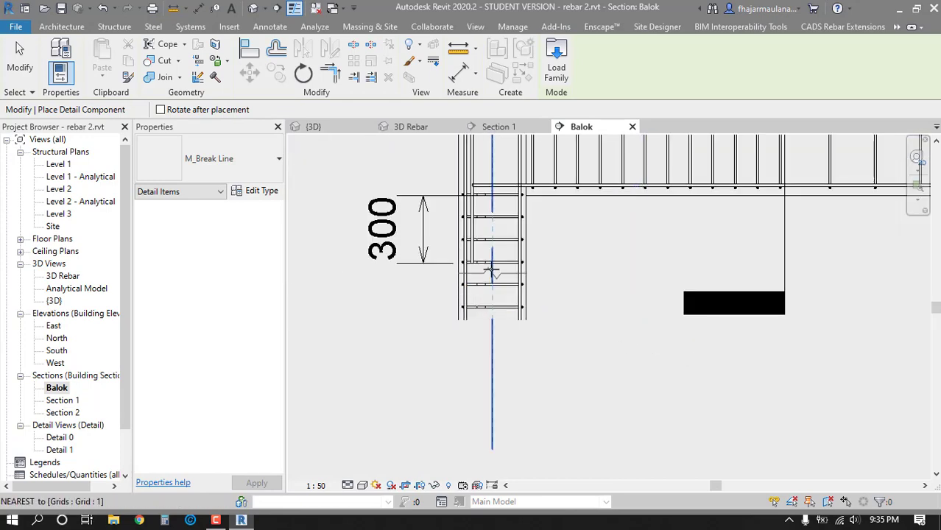
click(489, 295)
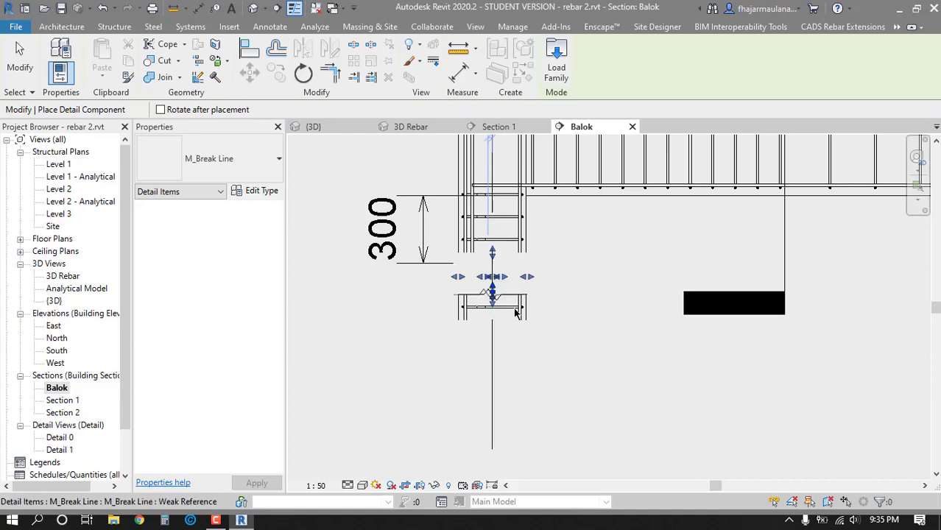
key(Escape)
key(Escape)
- Rotate the lower break line at grid 1 by 180° and stretch its masking depth to 467.0 past the column's bottom end
click(498, 293)
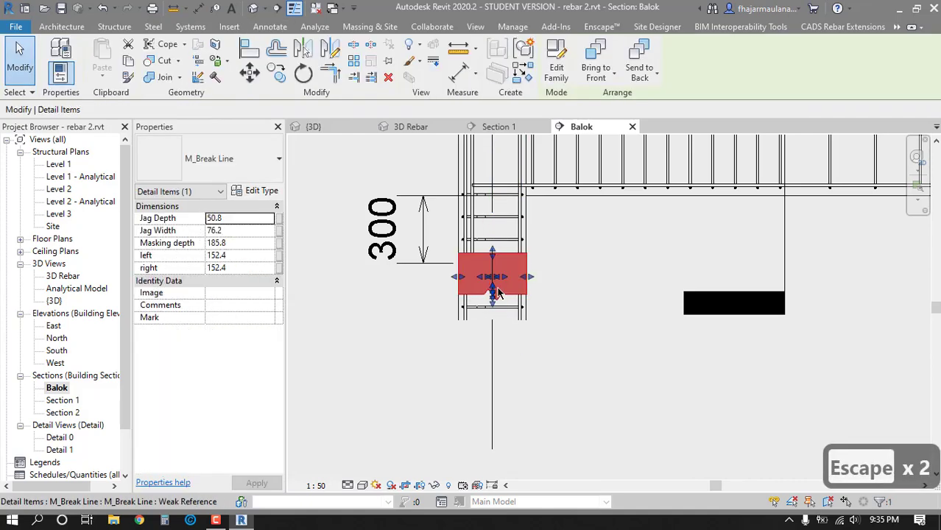
key(r)
key(o)
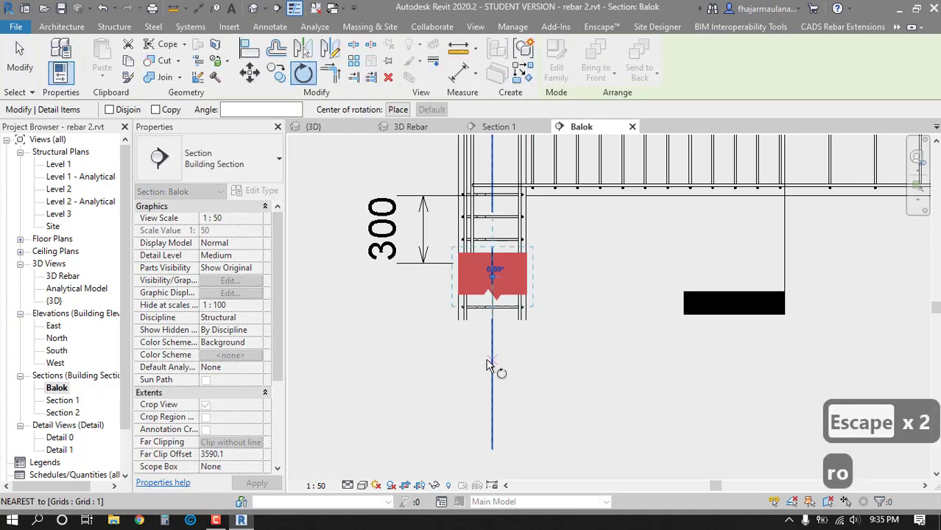
text(180)
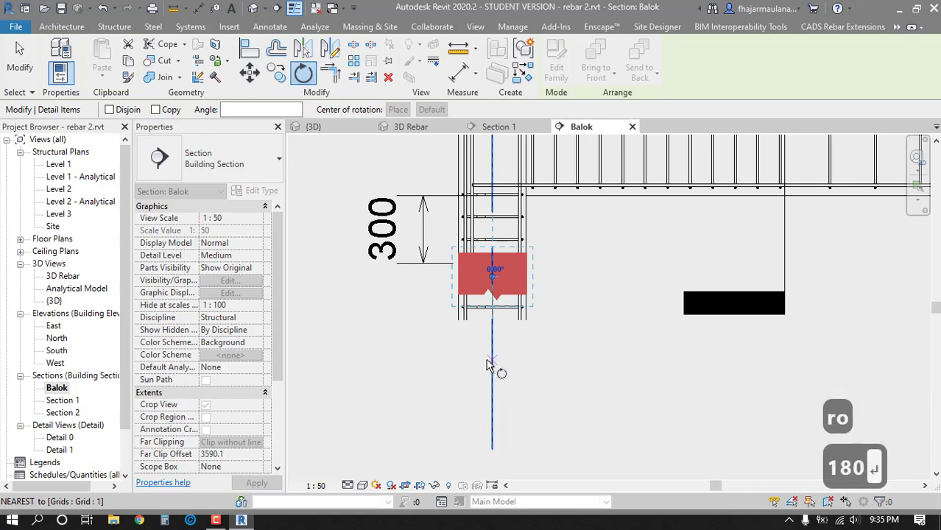
key(Return)
key(Escape)
key(Escape)
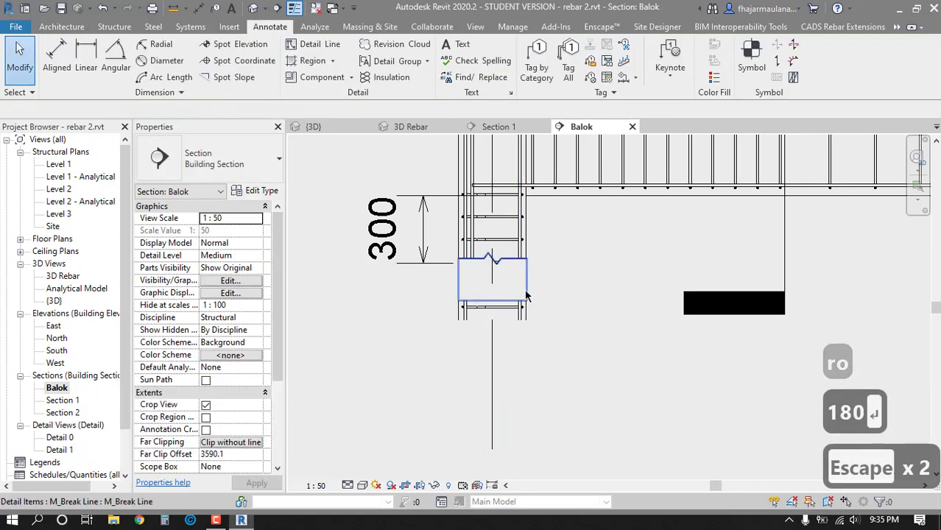
click(494, 311)
key(Escape)
key(Escape)
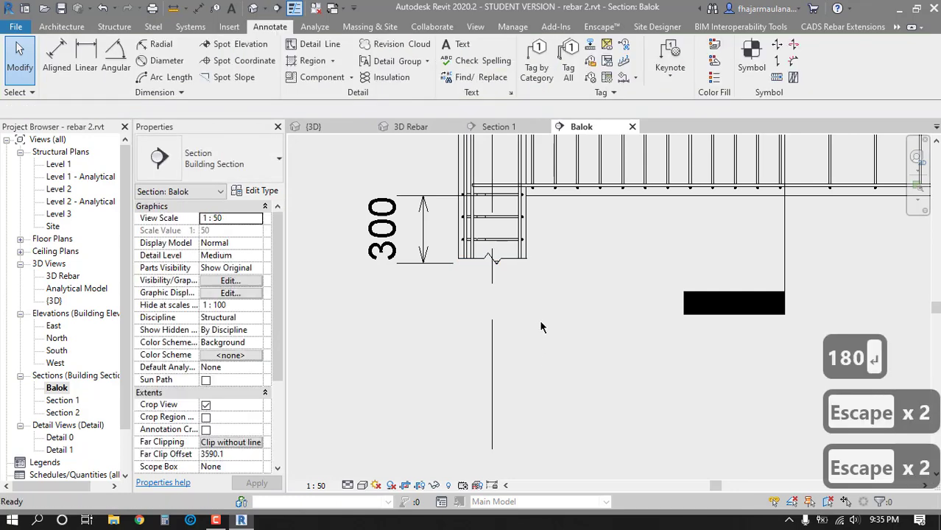
- Create similar break lines across the column stubs below the beam at grids 2 and 3, centred on the grid lines
click(515, 265)
key(c)
key(s)
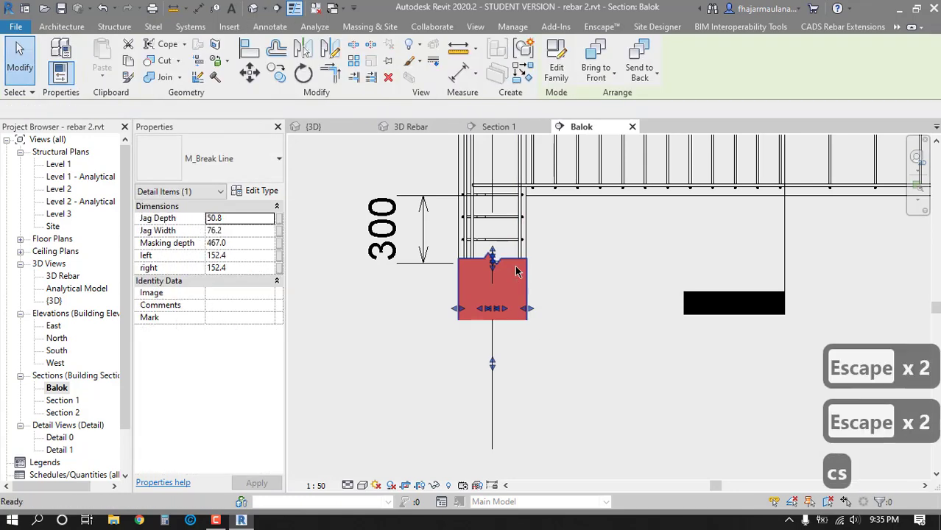
scroll(531, 265, down, 2)
middle_drag(653, 282, 427, 294)
scroll(550, 279, down, 1)
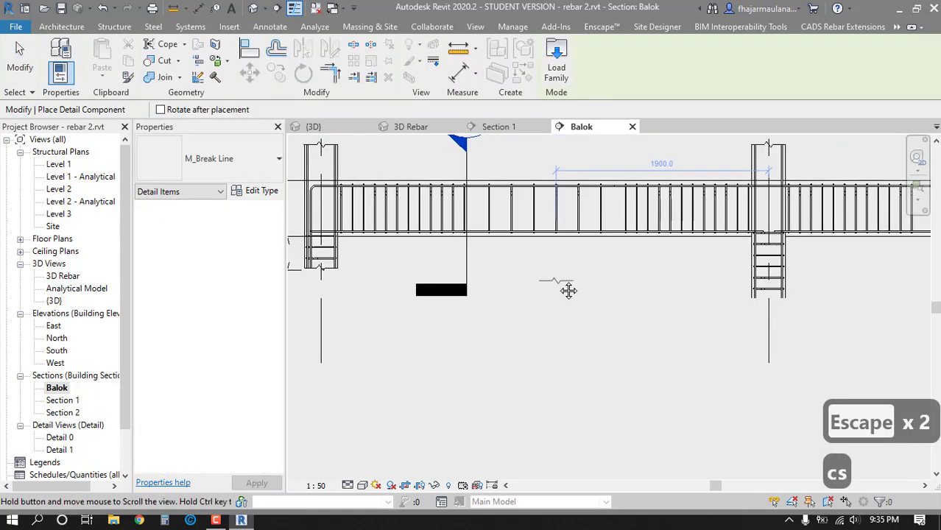
click(768, 270)
middle_drag(883, 285, 492, 293)
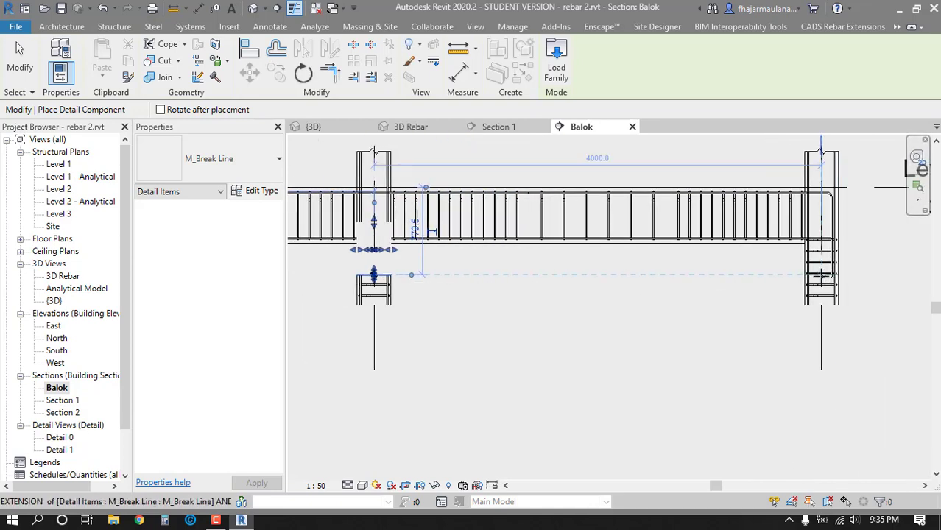
click(820, 276)
middle_drag(606, 316, 853, 306)
scroll(853, 305, down, 2)
key(Escape)
key(Escape)
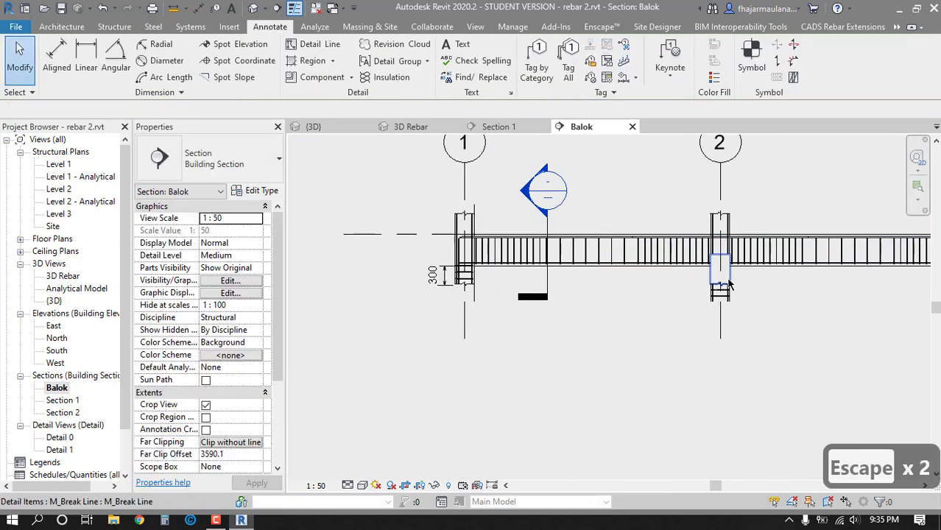
click(724, 290)
scroll(724, 293, up, 5)
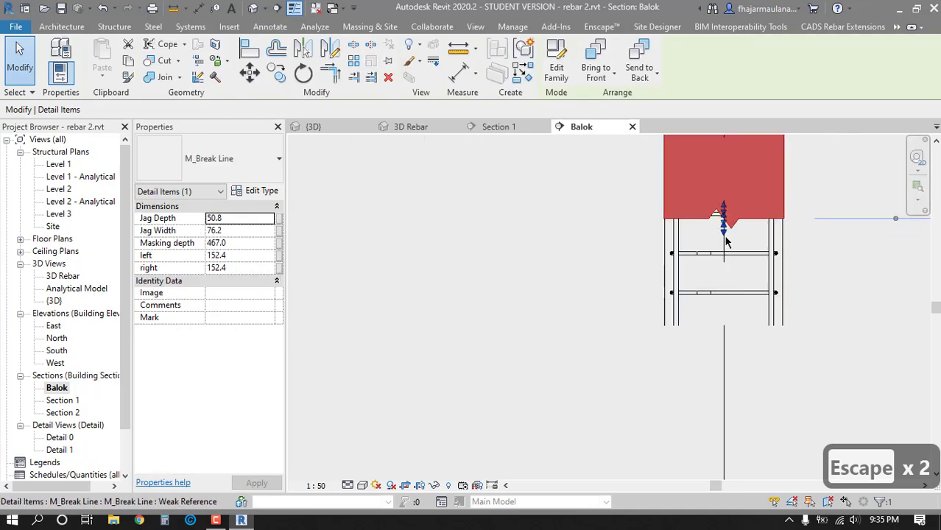
drag(725, 241, 721, 420)
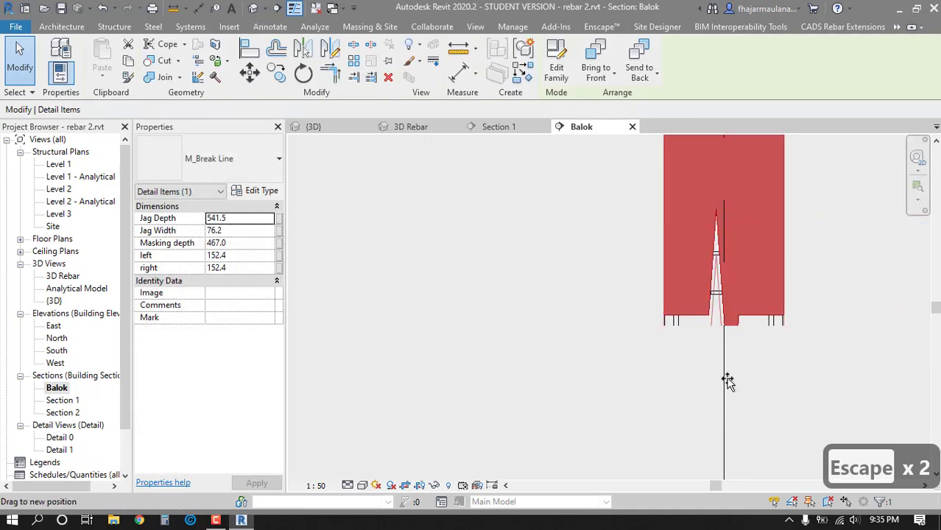
key(Escape)
key(ctrl+z)
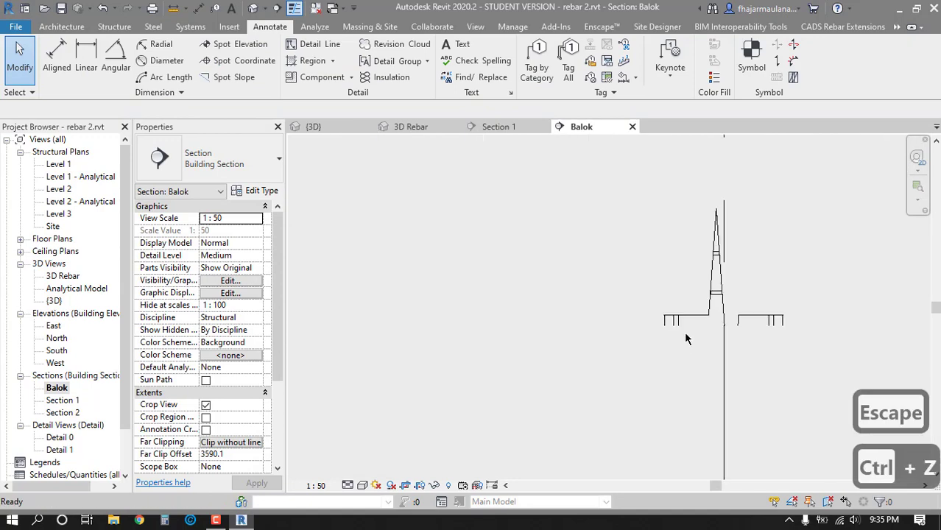
key(ctrl+z)
scroll(663, 316, down, 3)
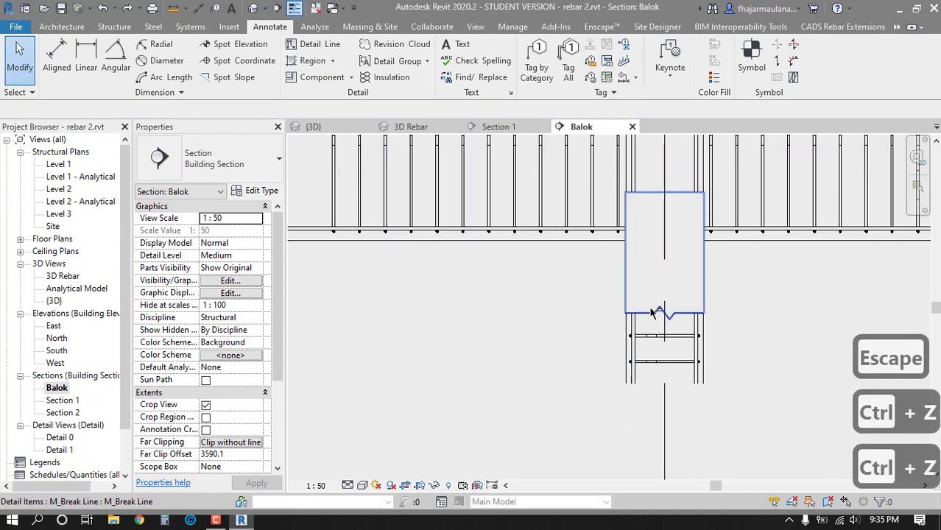
key(ctrl+z)
scroll(638, 319, down, 3)
middle_drag(638, 320, 362, 279)
middle_drag(556, 369, 763, 352)
middle_drag(612, 361, 452, 391)
key(ctrl+y)
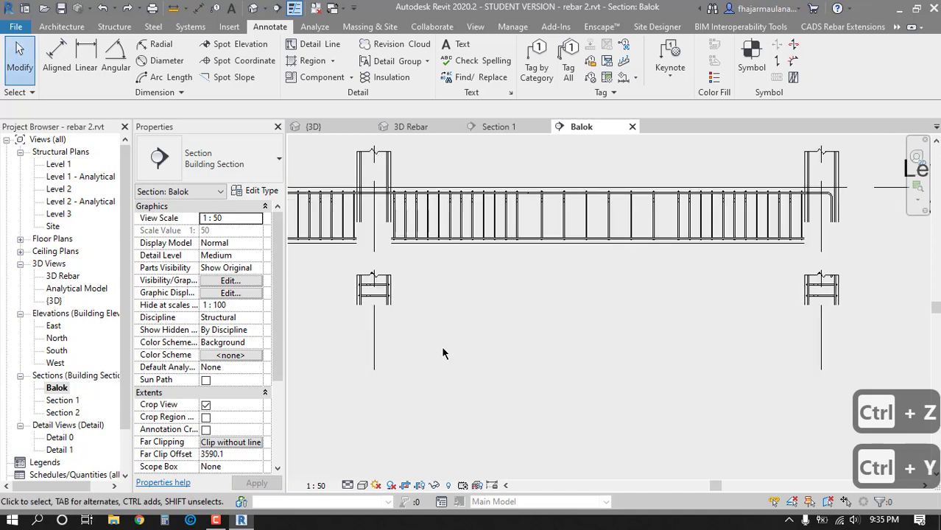
- Rotate the break line below the beam at grid 2 by 180°
click(640, 270)
text(ro)
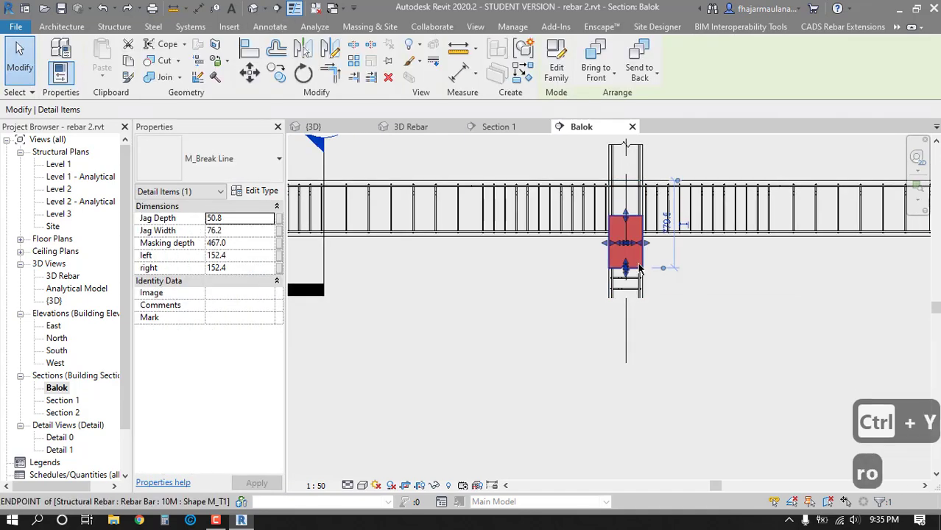
text(1)
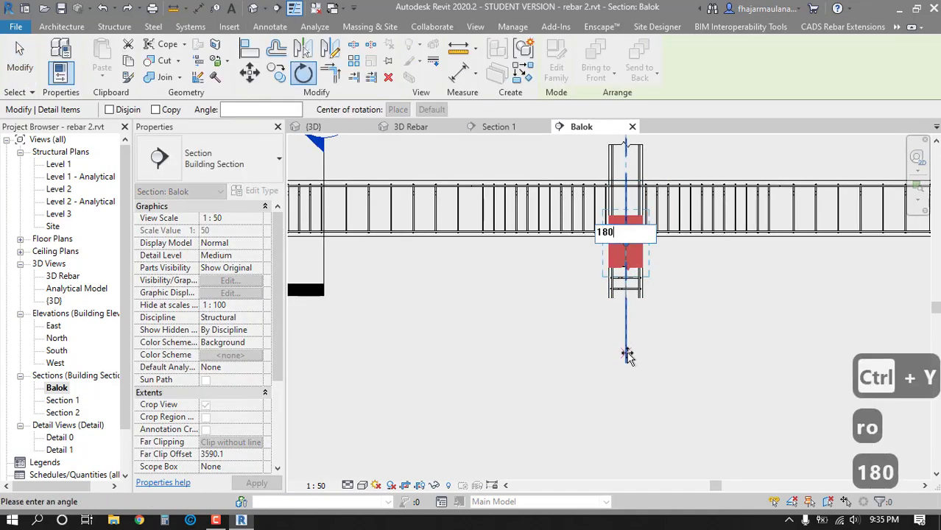
text(80)
key(Return)
key(Escape)
key(Escape)
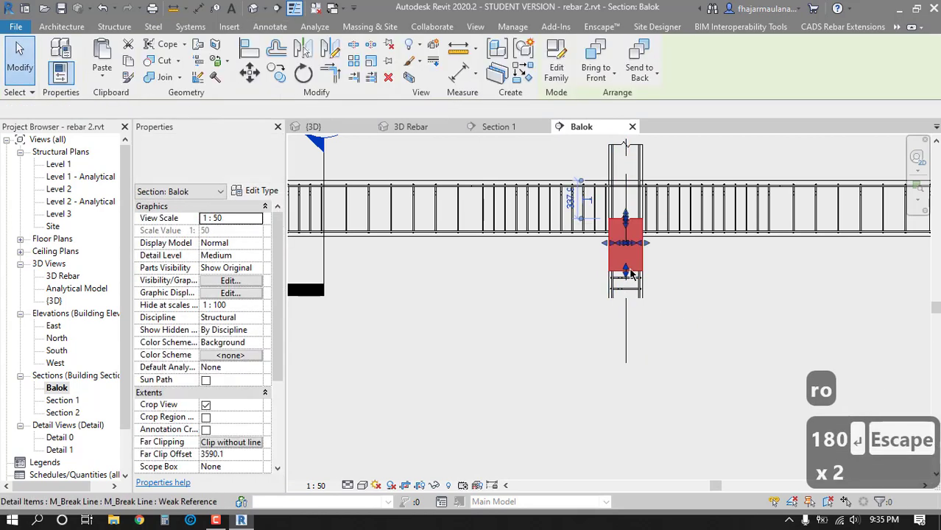
- Shorten the rotated break line's masking at grid 2 to a depth of 810.0, shifting its jagged edge down the column stub
click(631, 274)
scroll(630, 229, up, 4)
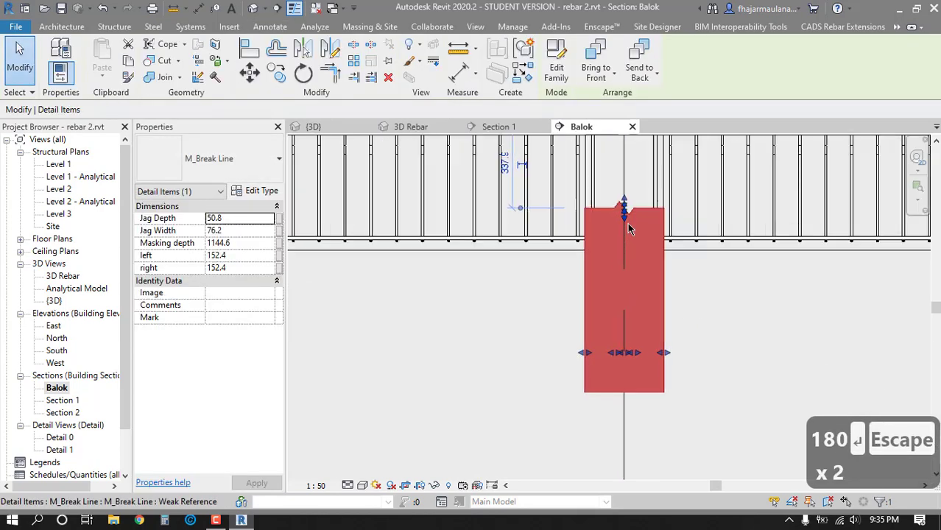
drag(626, 220, 626, 267)
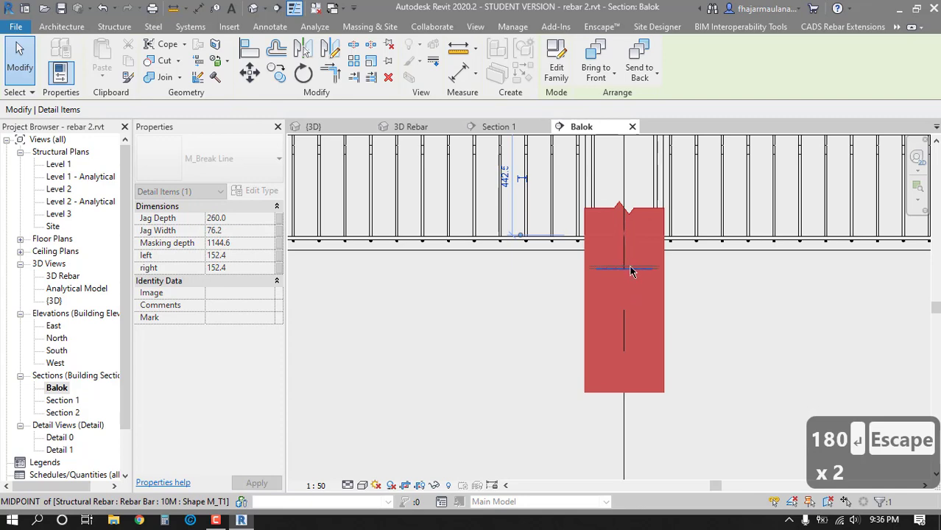
key(ctrl+z)
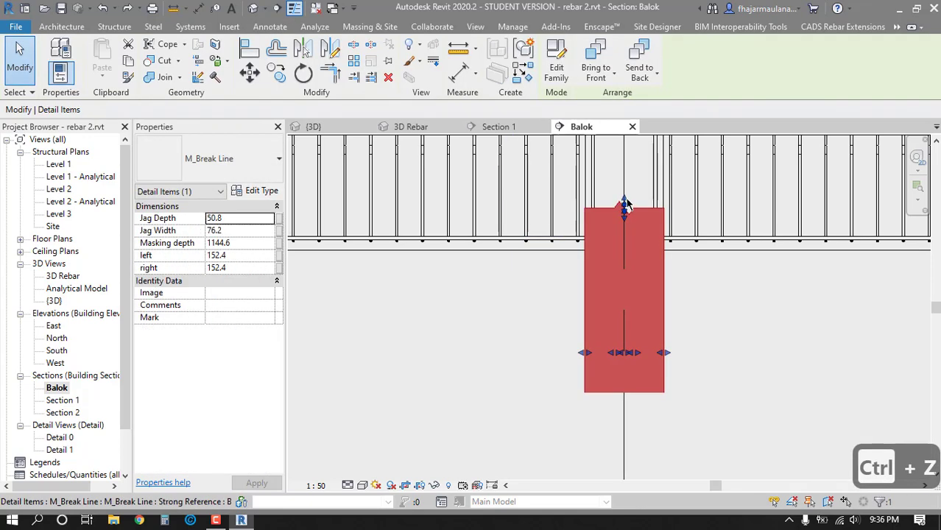
drag(626, 204, 626, 239)
drag(625, 300, 624, 294)
scroll(624, 294, down, 5)
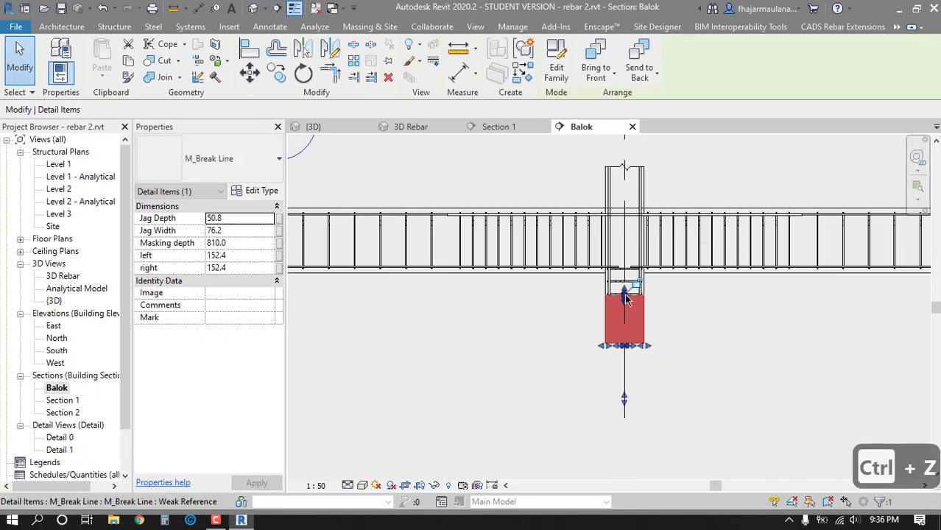
key(Escape)
- Delete the break lines on the column stubs below the beam at grids 2 and 3
middle_drag(523, 354, 665, 327)
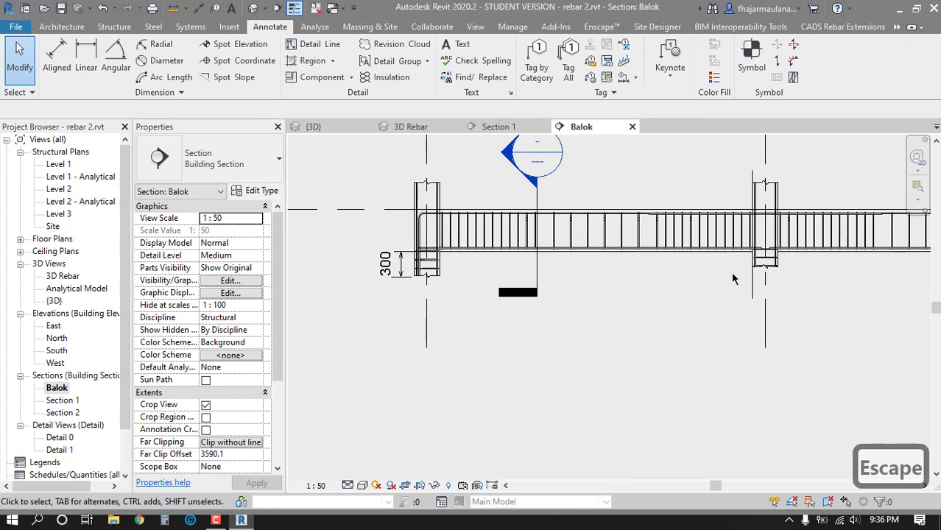
click(765, 280)
key(Delete)
scroll(884, 325, down, 2)
middle_drag(902, 325, 688, 327)
click(838, 286)
key(Delete)
middle_drag(528, 366, 767, 361)
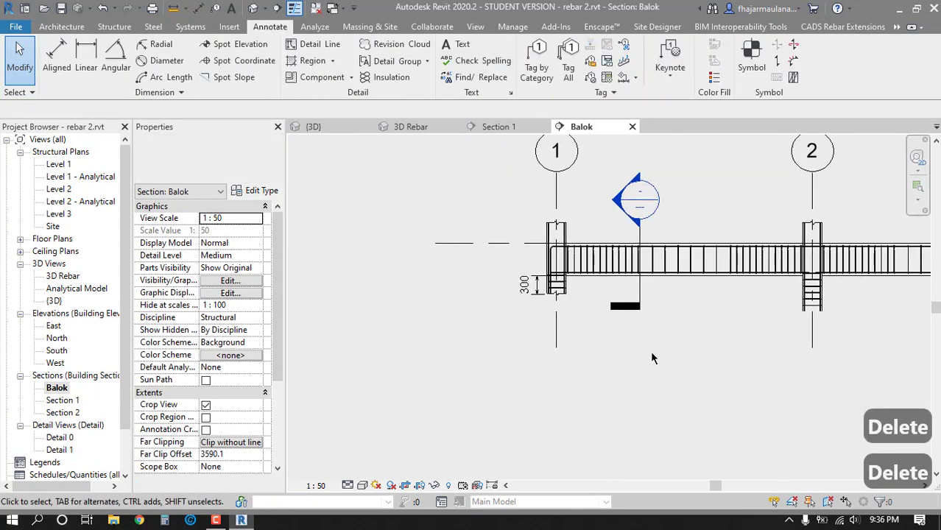
scroll(630, 342, up, 3)
key(Escape)
click(496, 258)
key(c)
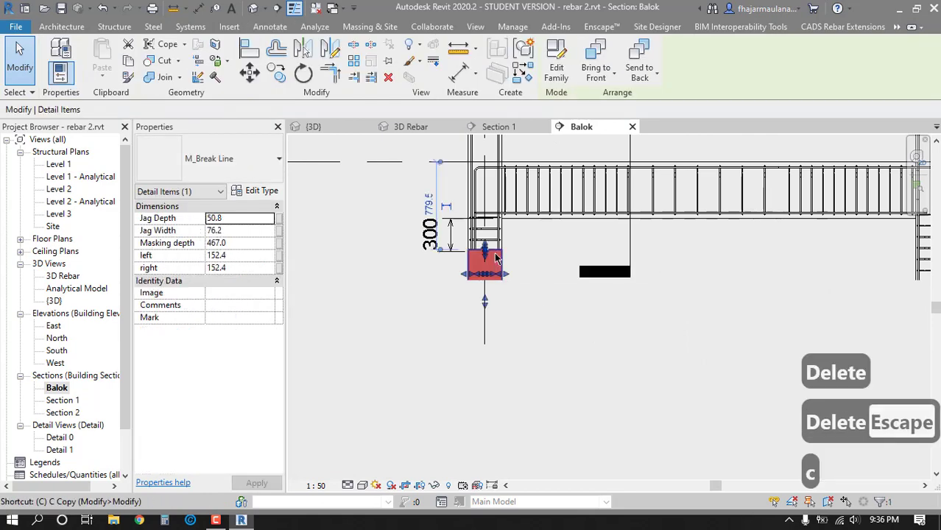
key(i)
key(o)
key(Escape)
key(Escape)
- Copy the lower break line from grid 1 horizontally to the column stub below the beam at grid 2, 4000.0 away
click(500, 278)
key(c)
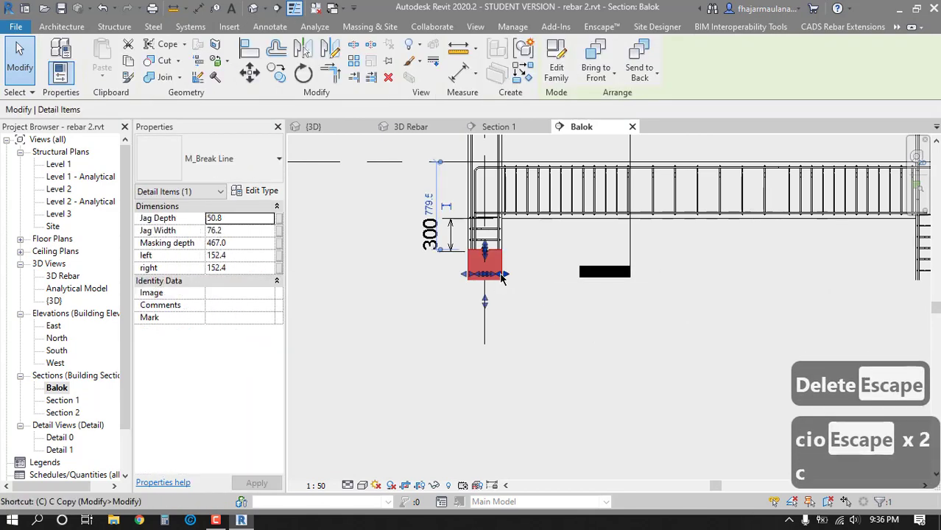
key(o)
scroll(493, 268, up, 3)
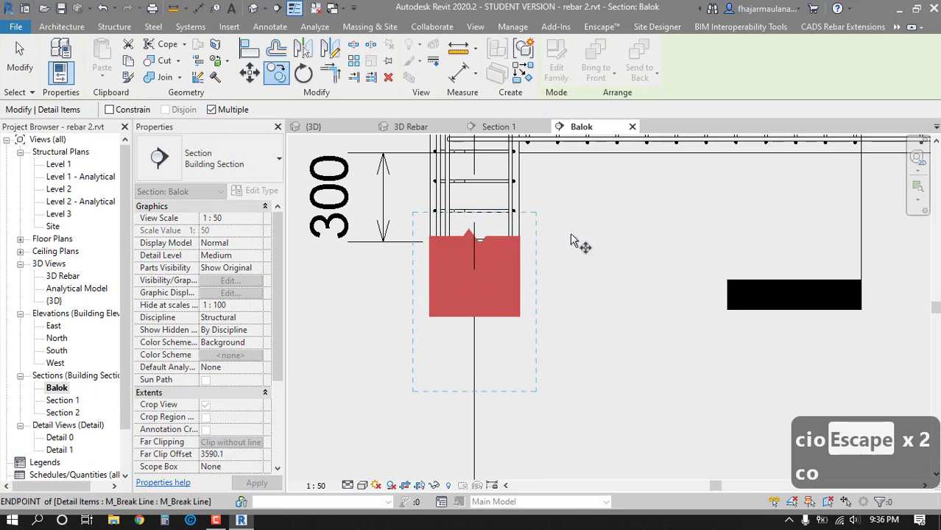
click(520, 236)
scroll(550, 238, down, 6)
middle_drag(729, 249, 560, 258)
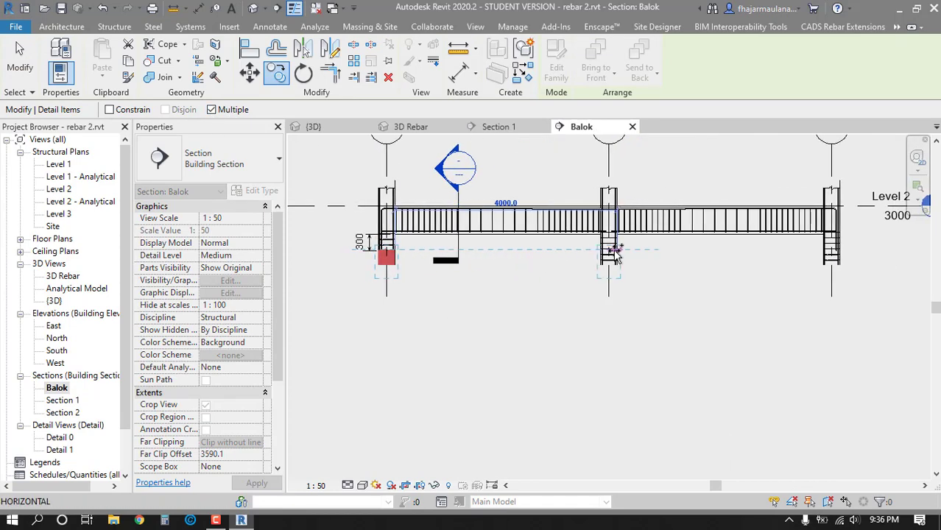
scroll(616, 250, up, 4)
click(633, 249)
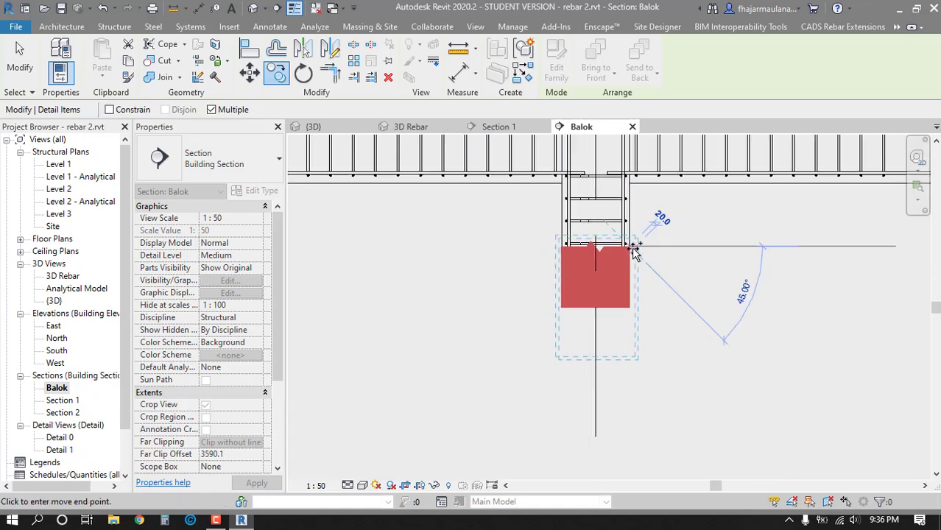
- Place another copy of the lower break line across the column stub at grid 3 and finish copying
scroll(637, 249, down, 3)
middle_drag(685, 266, 265, 269)
scroll(725, 253, up, 3)
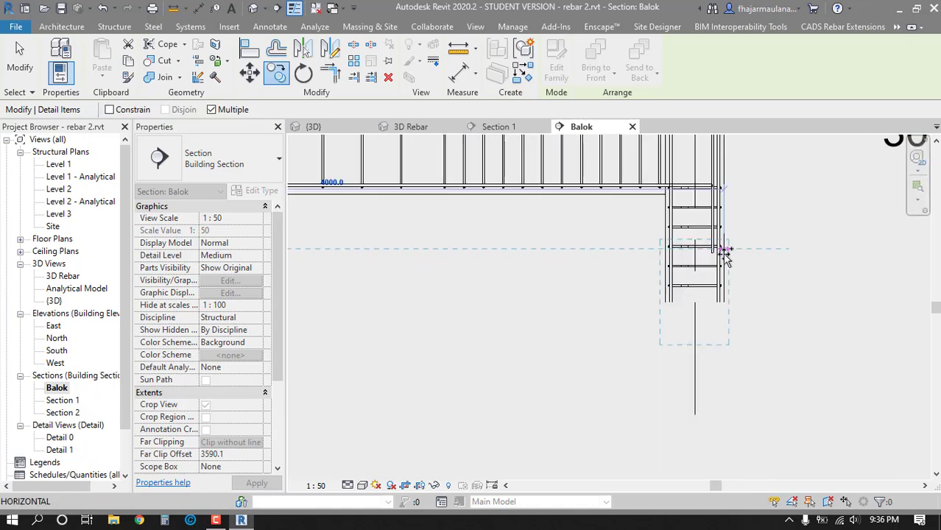
click(728, 252)
scroll(729, 253, down, 2)
key(Escape)
key(Escape)
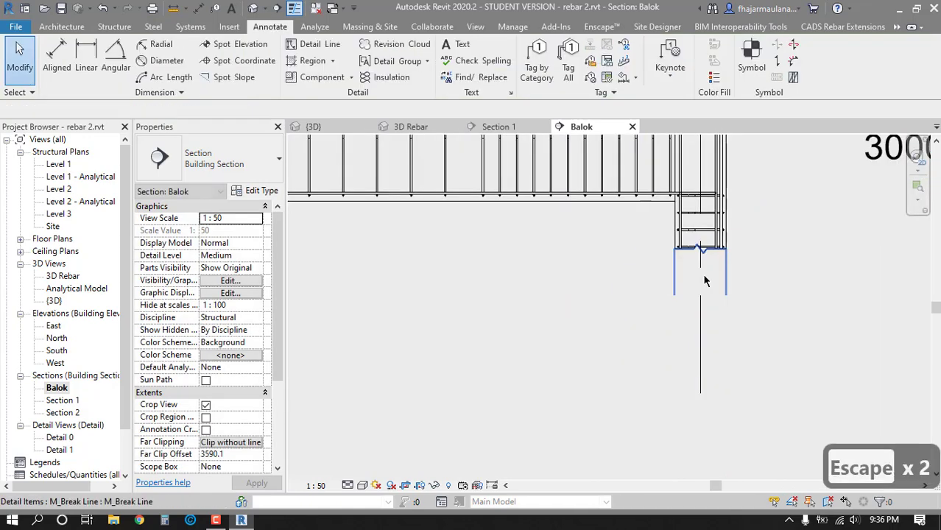
scroll(492, 326, down, 5)
key(Escape)
scroll(486, 361, up, 2)
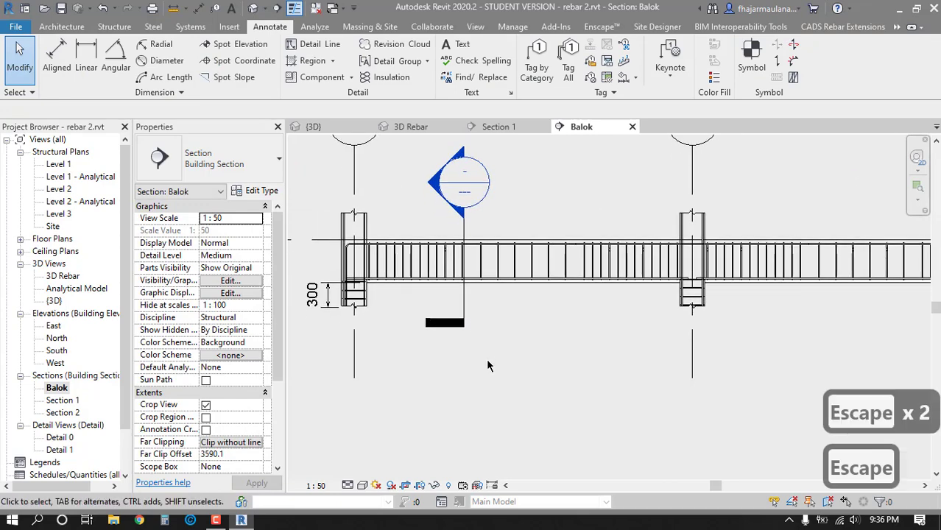
key(Escape)
middle_drag(488, 361, 505, 372)
scroll(454, 354, down, 2)
scroll(485, 361, up, 4)
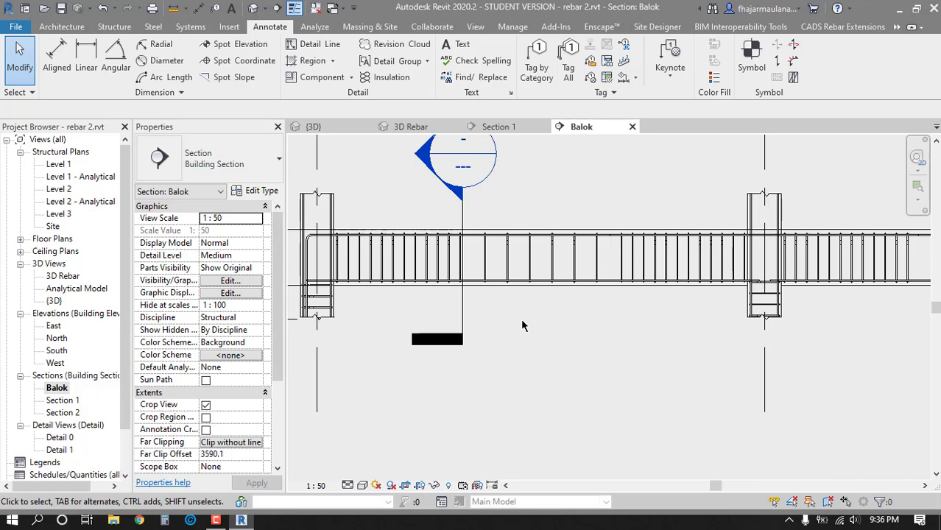
key(d)
key(i)
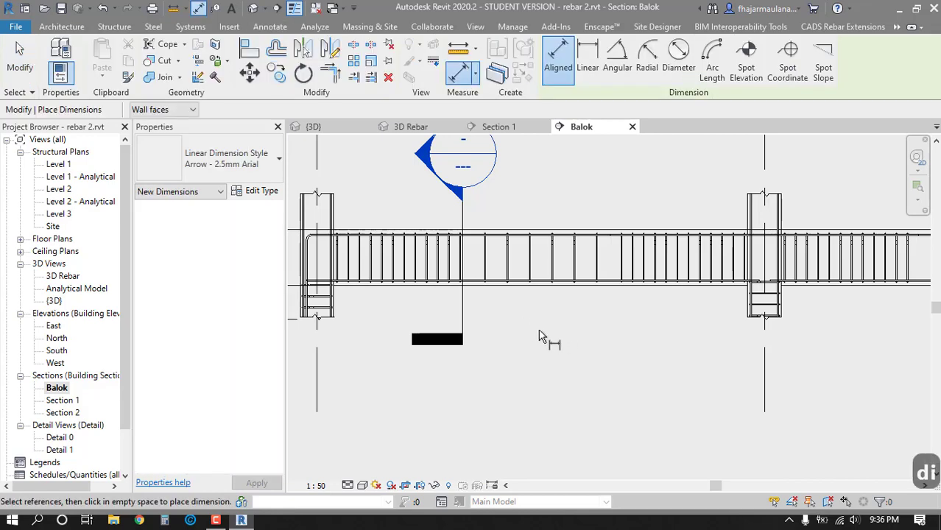
scroll(339, 266, up, 4)
click(351, 264)
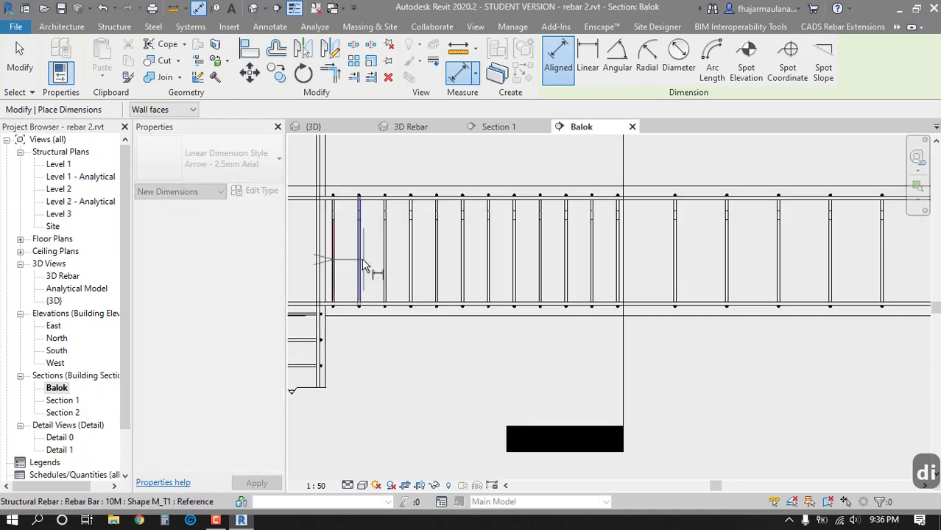
click(359, 264)
click(384, 265)
click(411, 266)
click(530, 364)
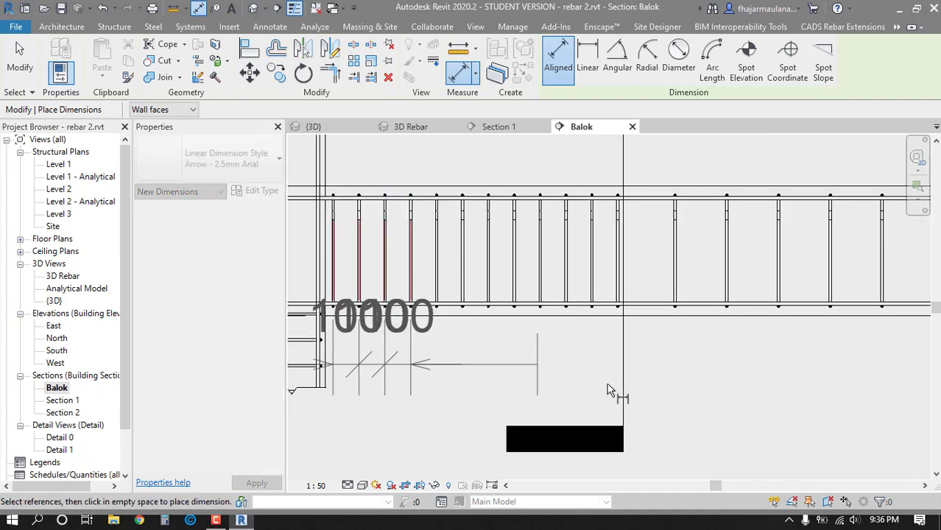
key(Escape)
scroll(451, 346, down, 6)
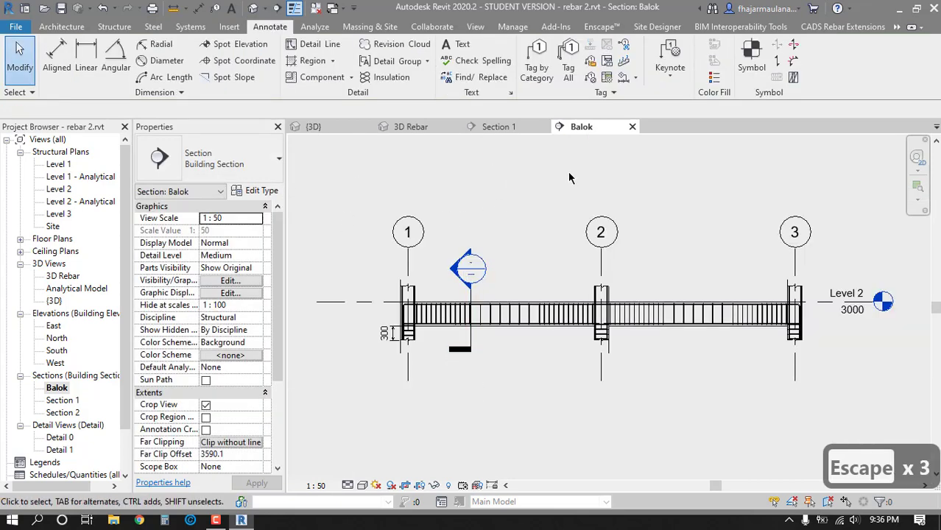
- Annotate the three stirrup sets between grids 1 and 2 with one Linear Multi-Rebar Annotation, placing its line and tag below the beam
scroll(442, 313, up, 3)
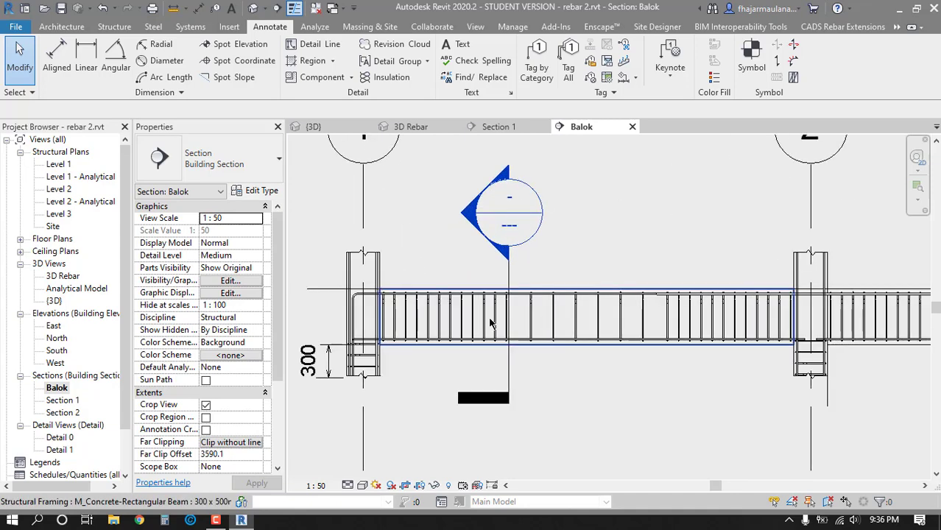
middle_drag(422, 233, 419, 251)
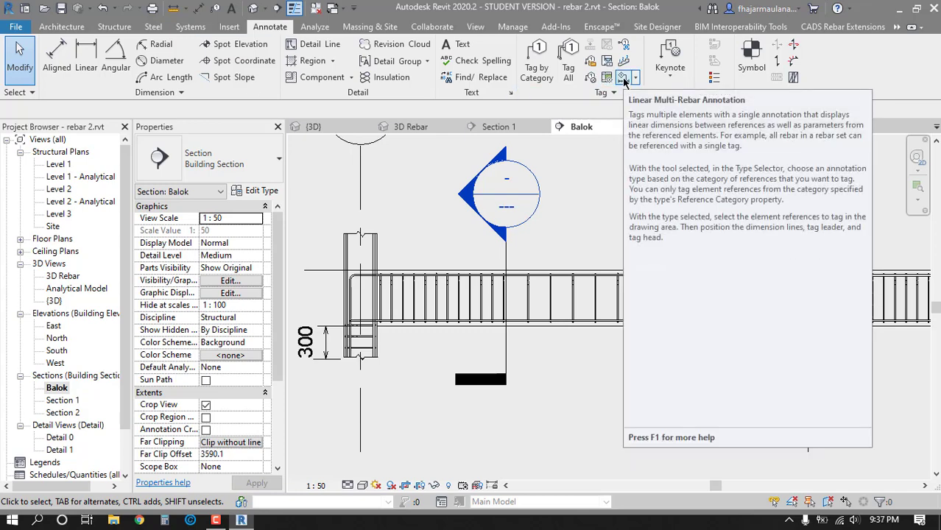
click(636, 78)
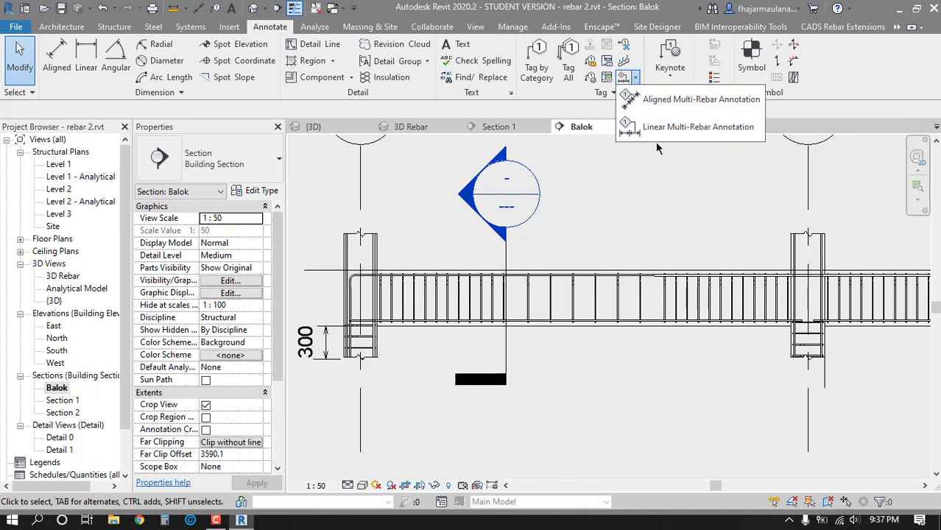
click(661, 131)
scroll(587, 225, up, 1)
middle_drag(589, 225, 625, 197)
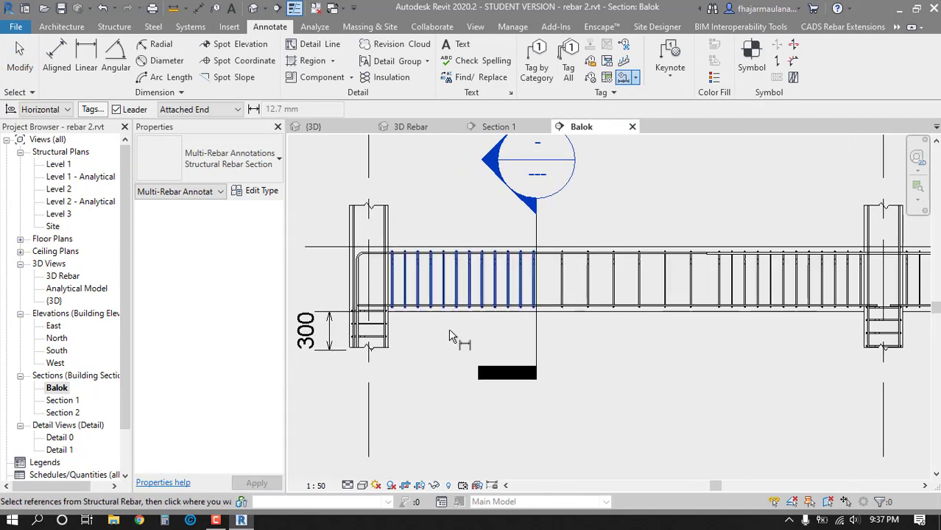
scroll(445, 341, up, 2)
middle_drag(448, 345, 446, 336)
click(373, 237)
scroll(373, 237, down, 2)
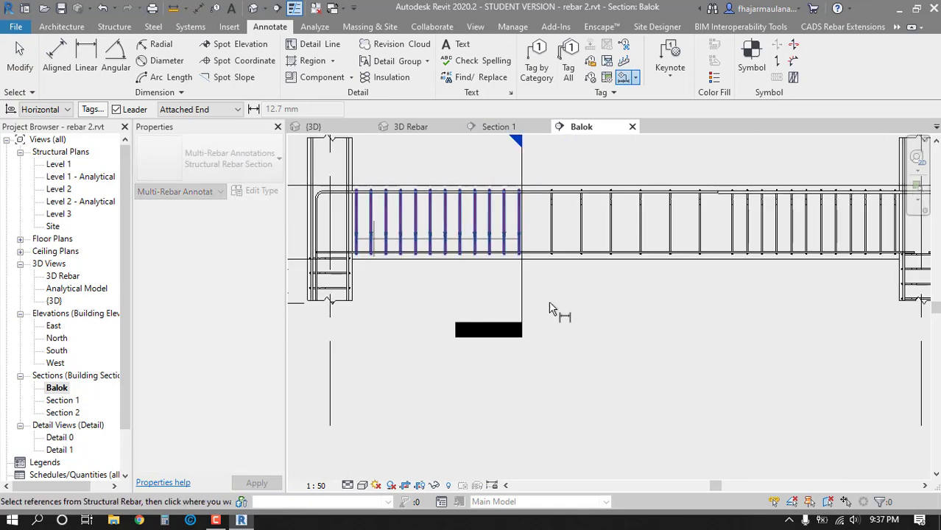
click(583, 242)
middle_drag(592, 293, 551, 313)
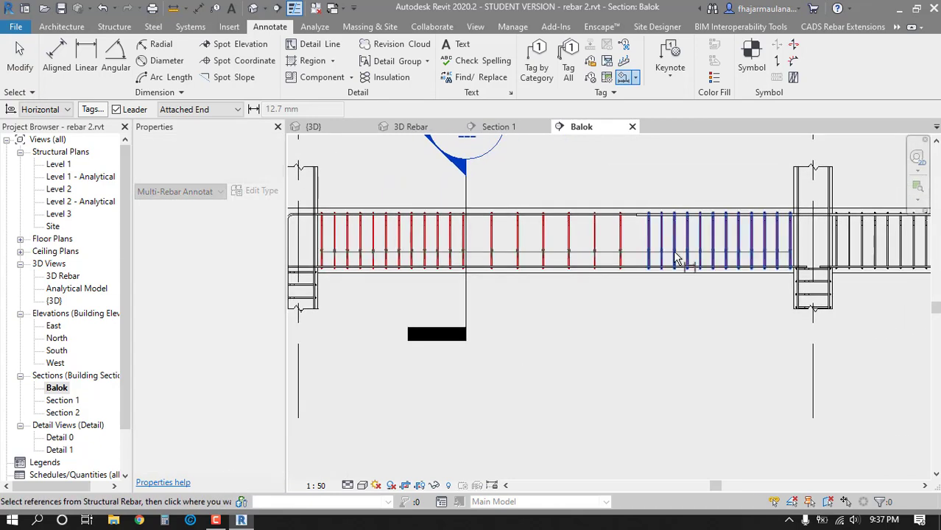
click(678, 260)
scroll(687, 295, down, 1)
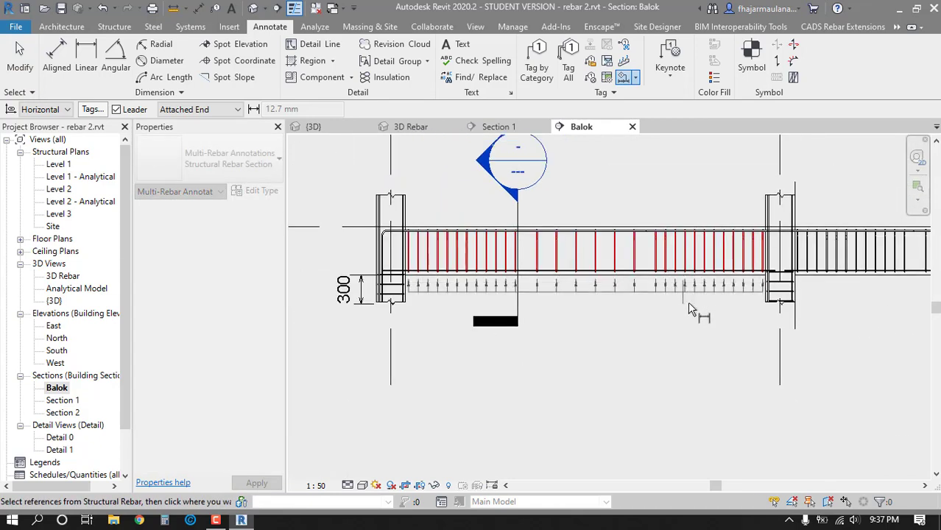
click(644, 309)
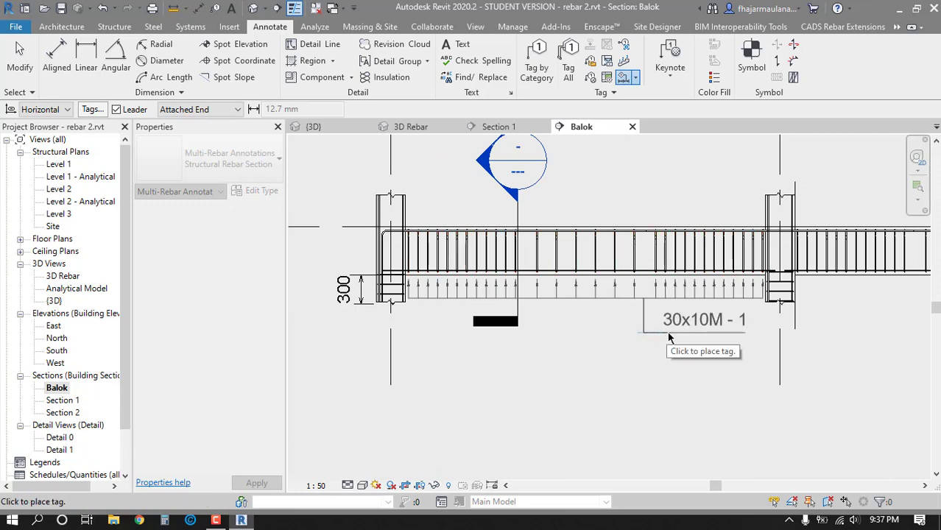
click(667, 331)
key(Escape)
key(Escape)
scroll(601, 340, up, 2)
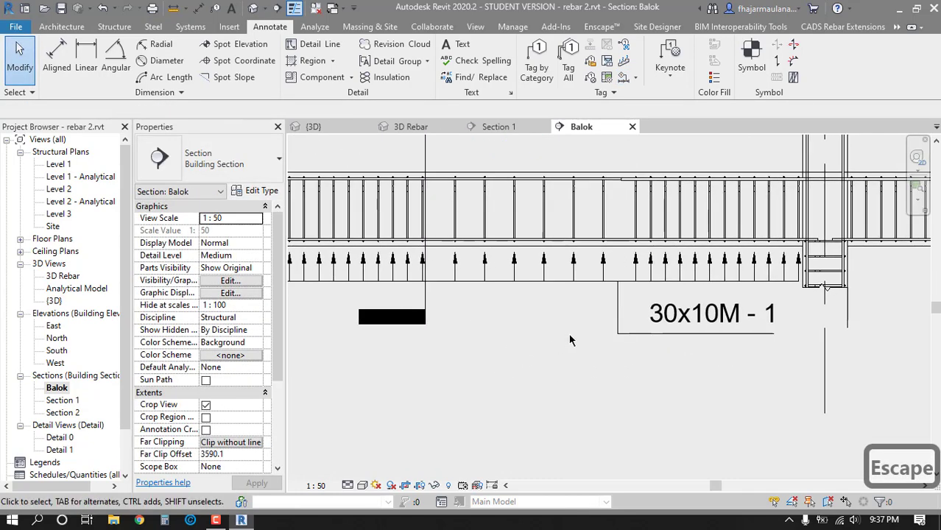
- Examine the multi-rebar annotation's arrows and tag below the beam between grids 1 and 2
middle_drag(570, 336, 626, 313)
scroll(627, 313, down, 1)
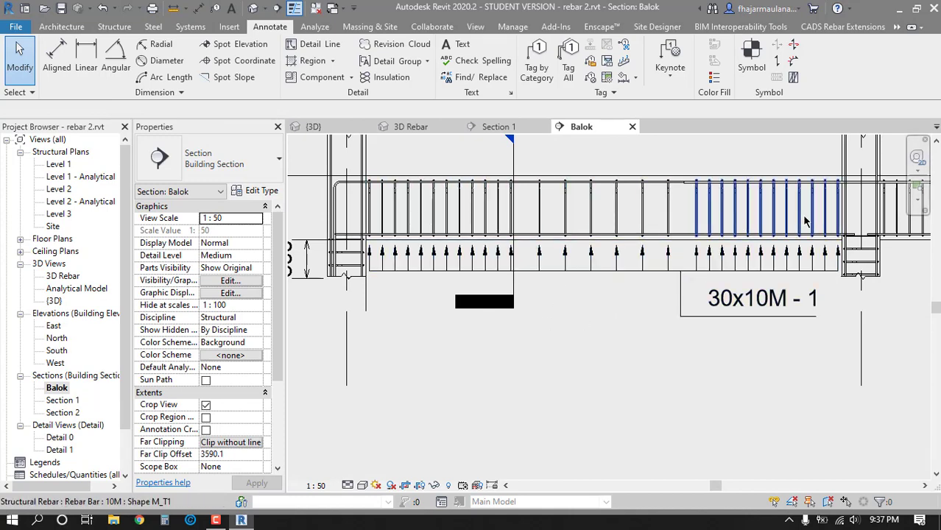
middle_drag(733, 335, 650, 343)
scroll(666, 310, up, 1)
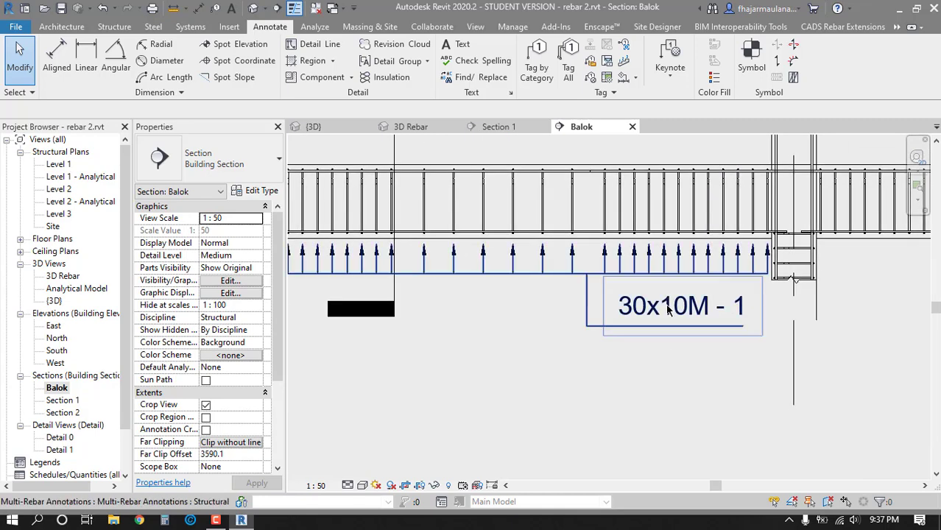
scroll(698, 315, down, 1)
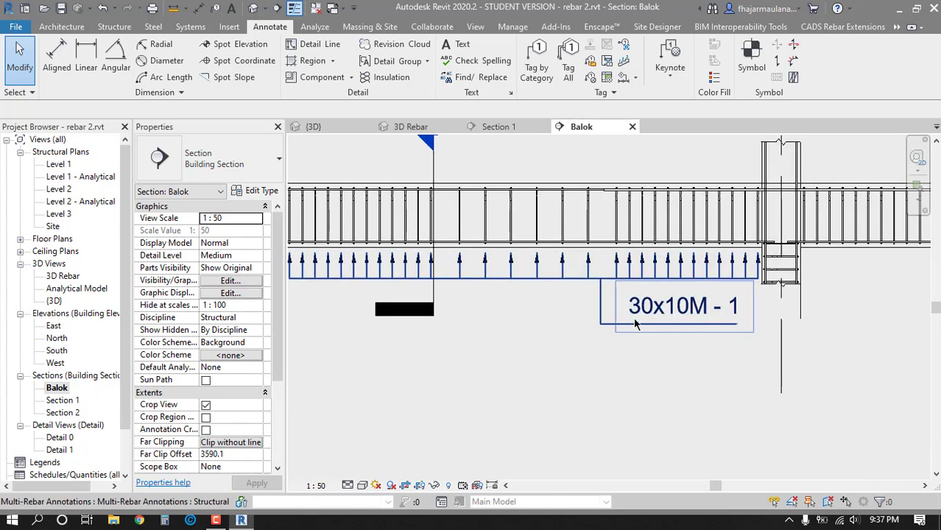
scroll(635, 324, down, 3)
key(Escape)
key(Escape)
scroll(588, 331, up, 3)
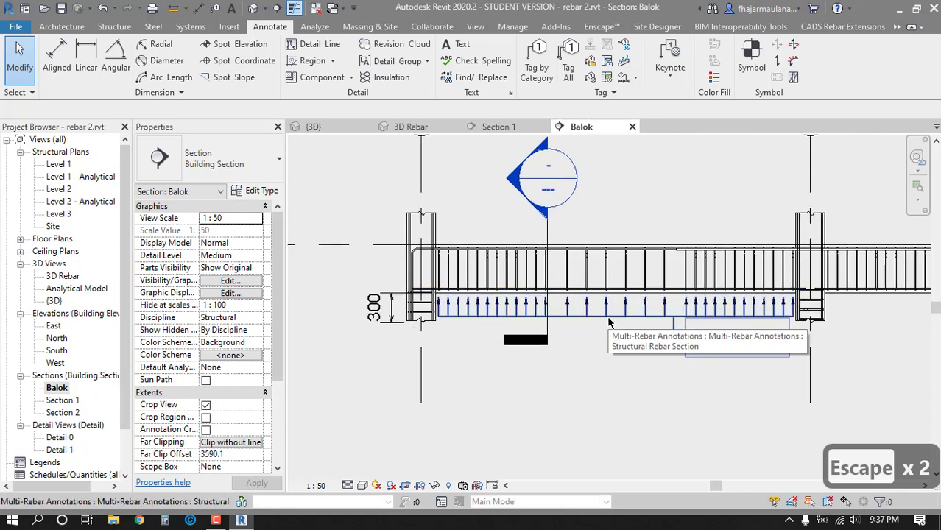
- Change the multi-rebar annotation below the beam between grids 1 and 2 to the Structural Rebar type
click(609, 323)
click(215, 156)
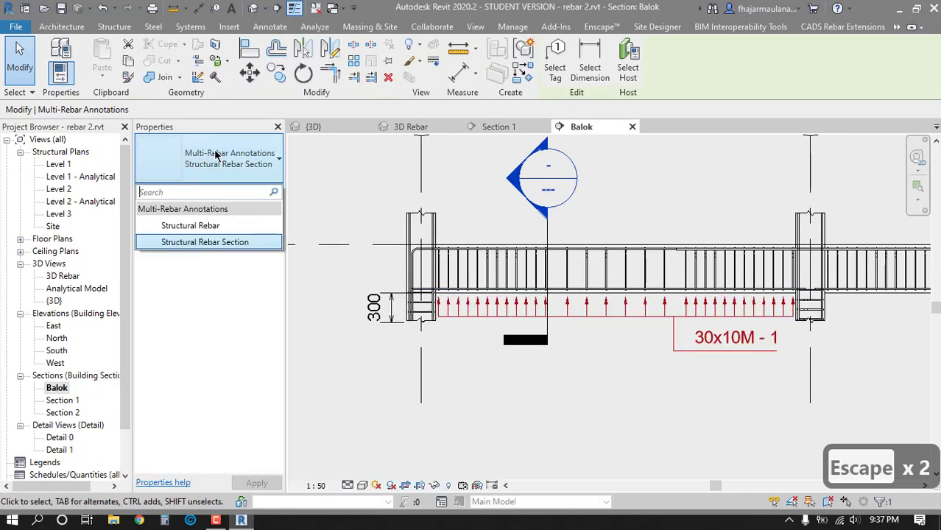
click(203, 233)
key(Escape)
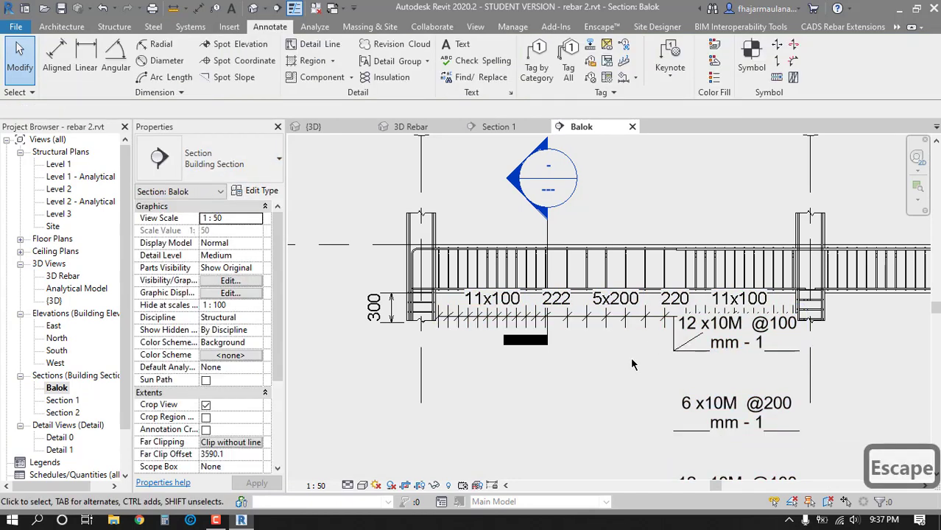
middle_drag(596, 394, 610, 294)
click(666, 297)
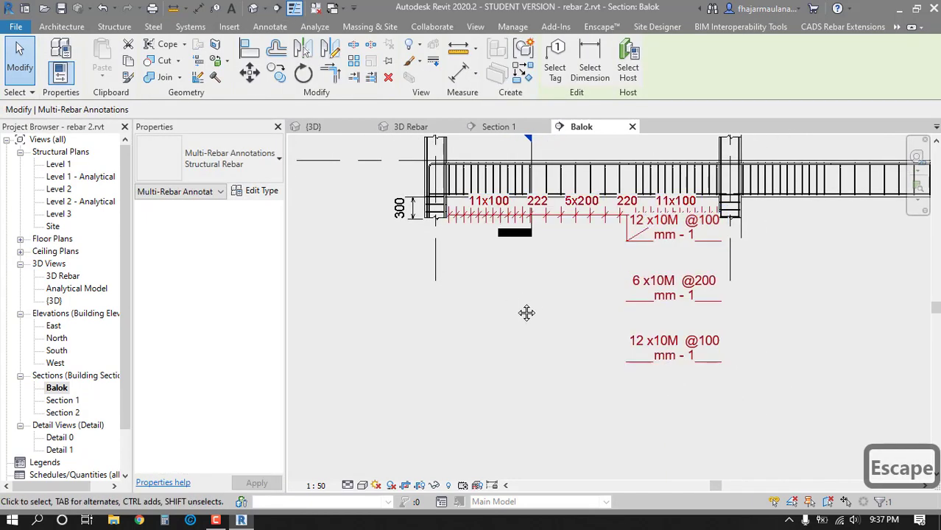
middle_drag(527, 311, 509, 332)
key(Escape)
- Set the Balok section's view scale to 1:25
click(324, 485)
click(321, 363)
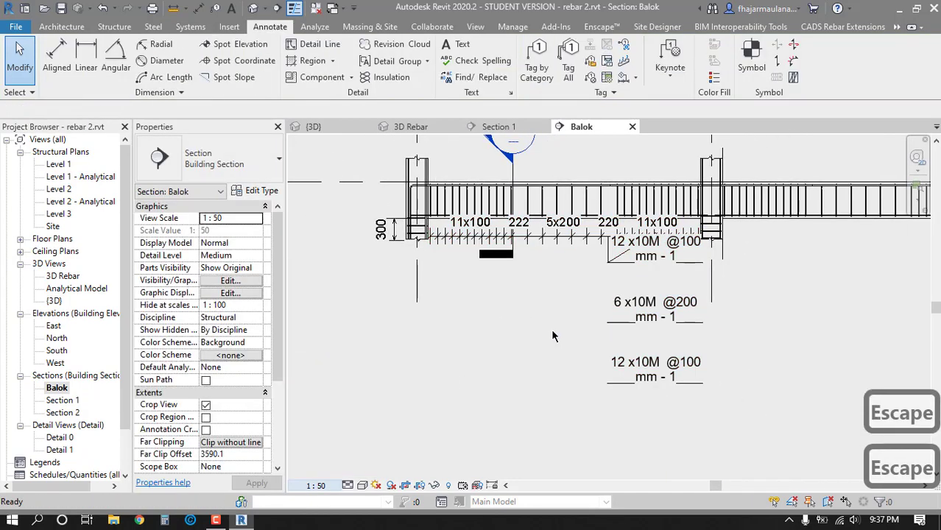
key(Escape)
scroll(546, 370, up, 3)
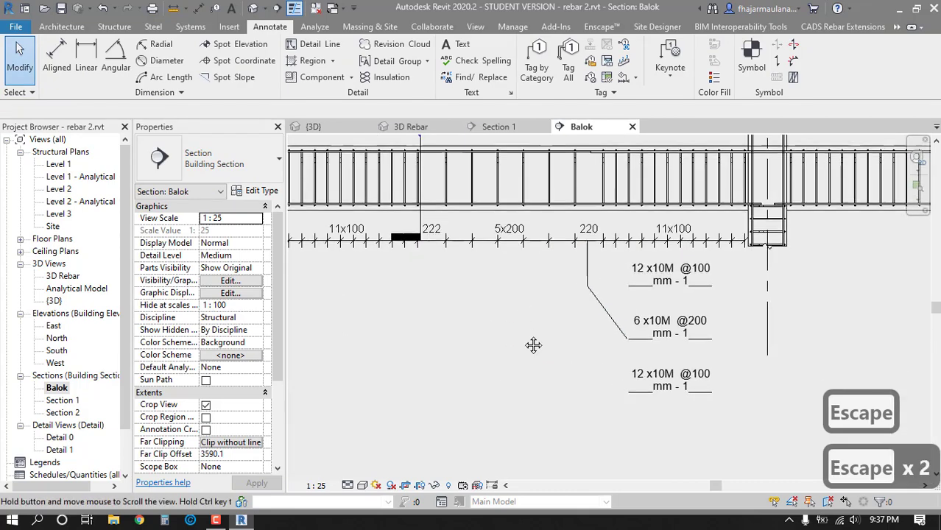
- Annotate the three stirrup sets between grids 1 and 2 with a Linear Multi-Rebar Annotation of type Structural Rebar Section, placing its line and tag above the beam
scroll(506, 304, down, 3)
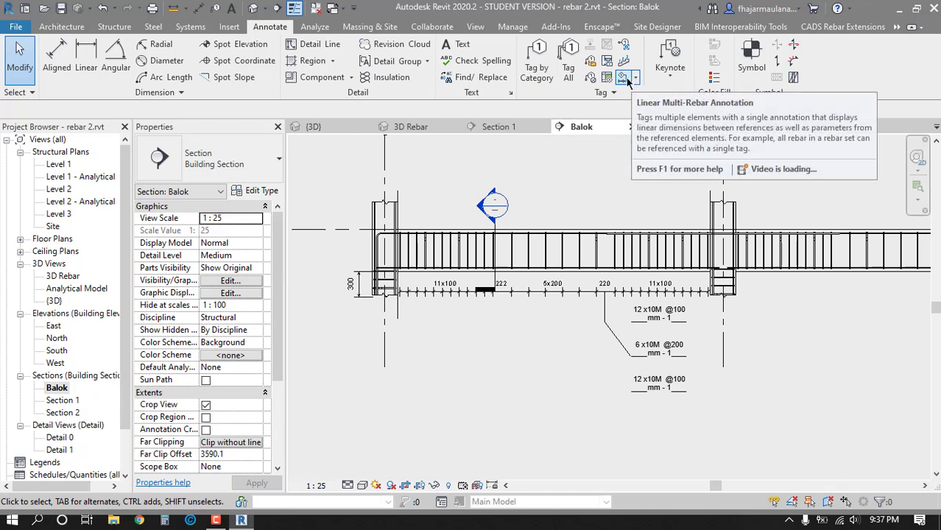
click(635, 78)
click(648, 127)
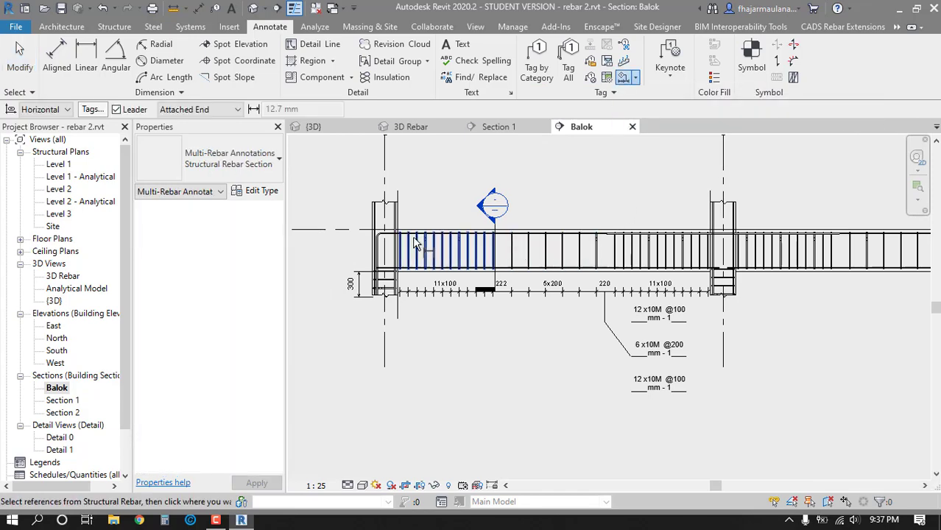
click(462, 245)
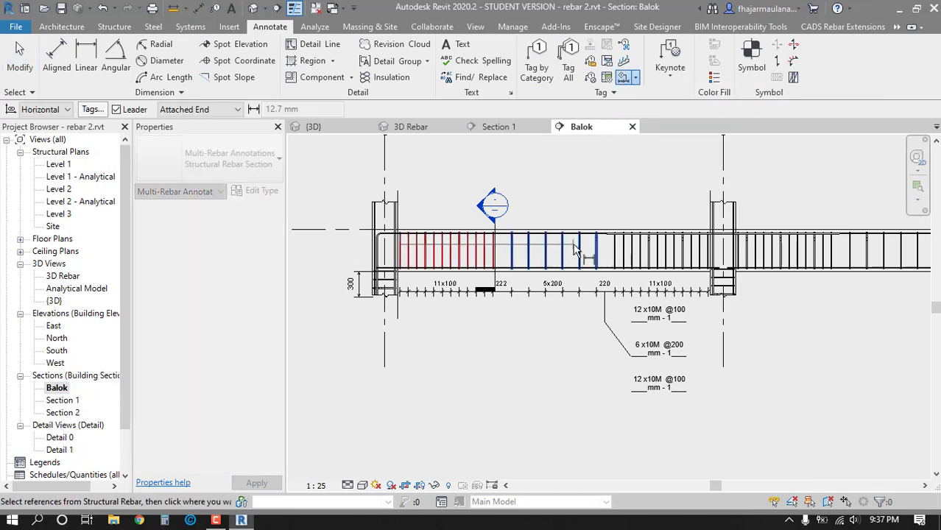
click(644, 245)
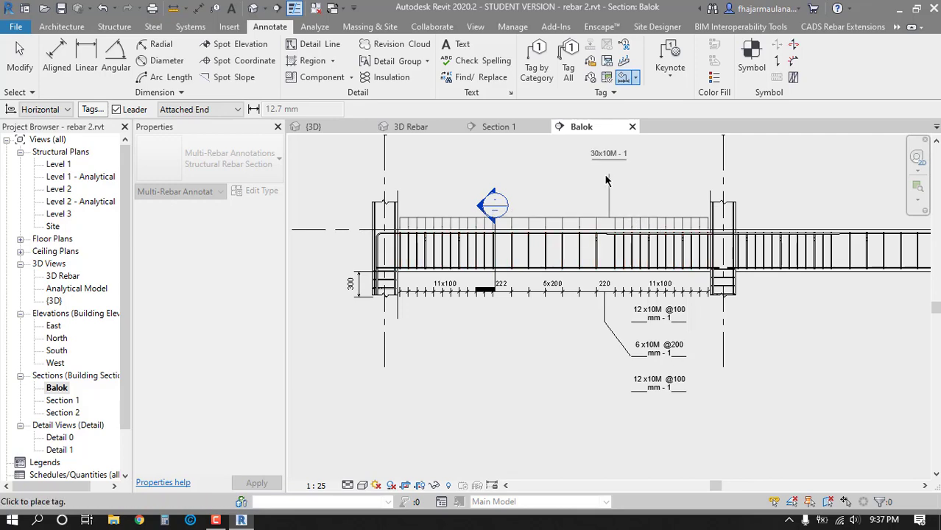
click(539, 183)
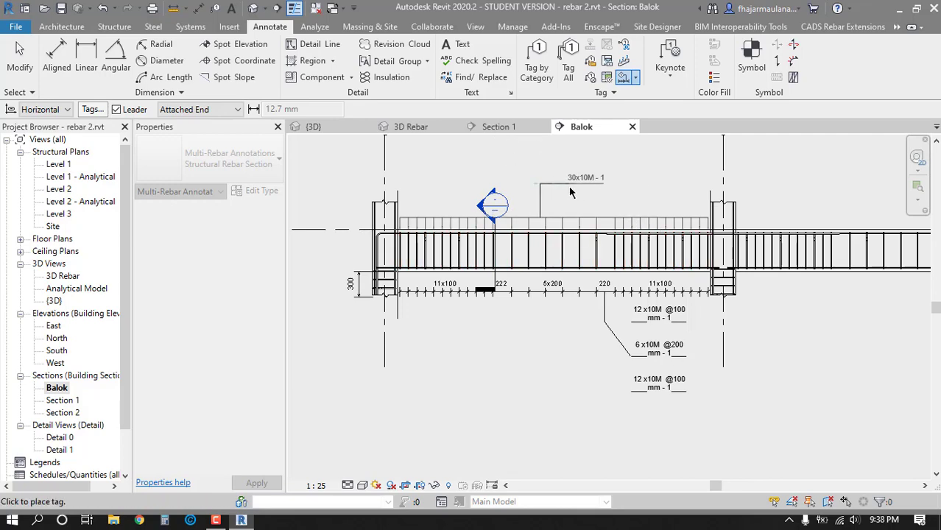
click(569, 186)
scroll(564, 234, up, 3)
key(Escape)
key(Escape)
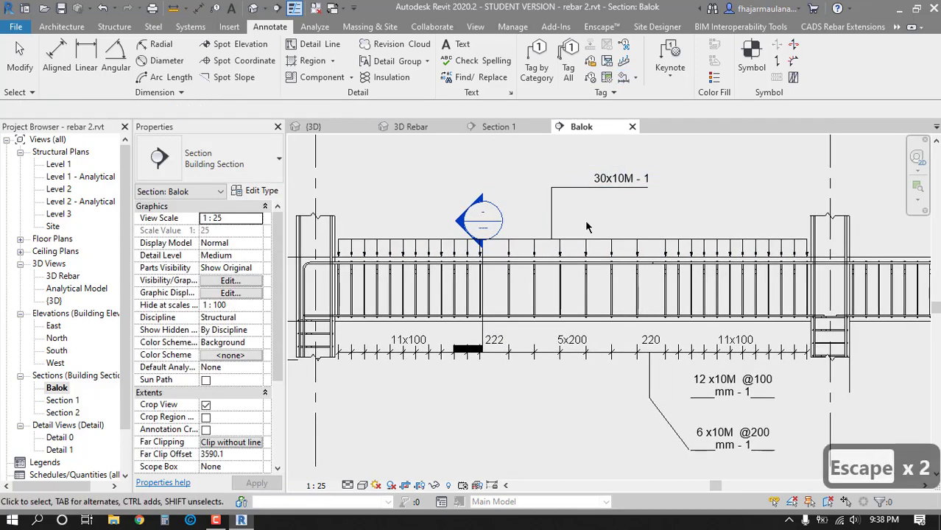
- Examine the arrow annotation above the beam and the spacing dimensions and tags below it between grids 1 and 2
scroll(586, 193, up, 2)
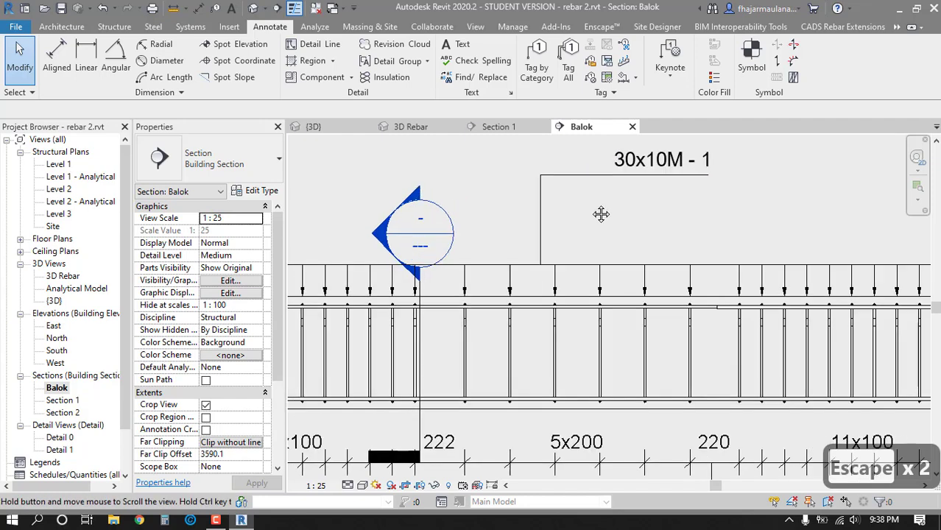
scroll(593, 173, down, 2)
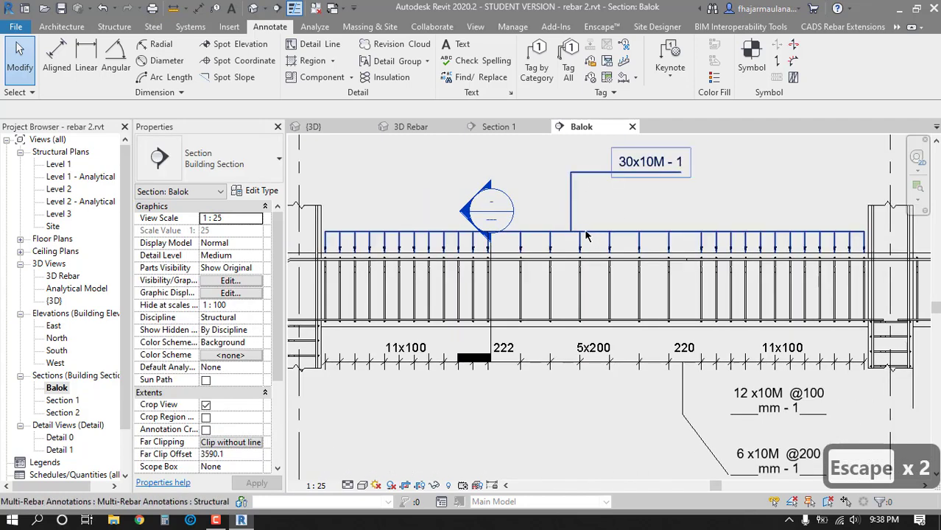
middle_drag(612, 236, 616, 236)
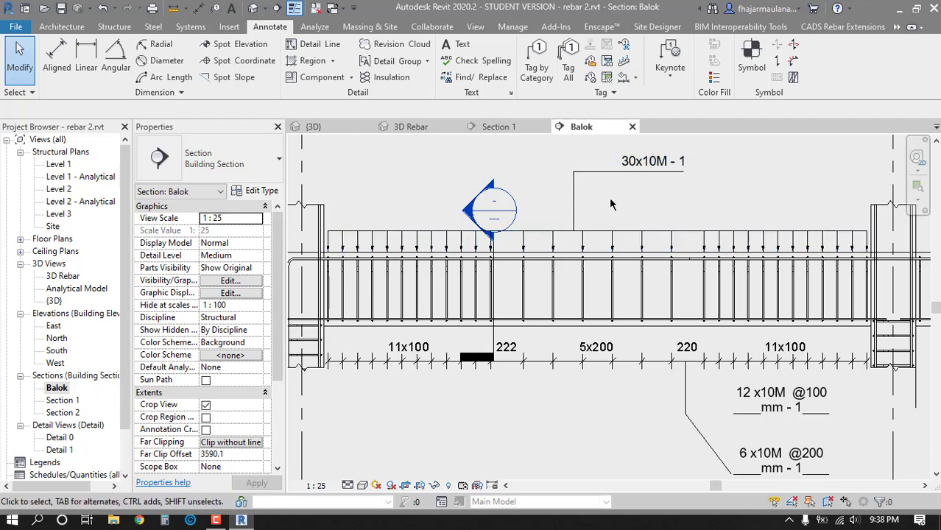
scroll(611, 204, down, 2)
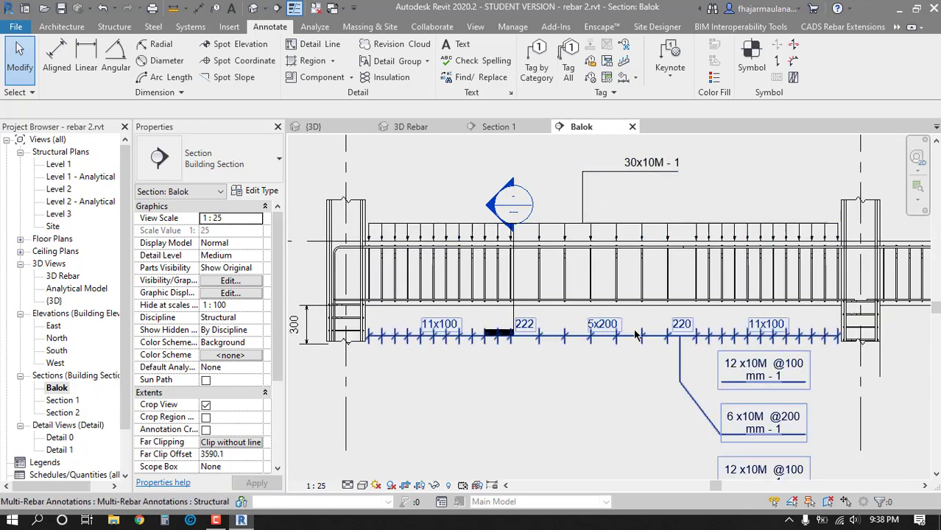
scroll(680, 346, down, 4)
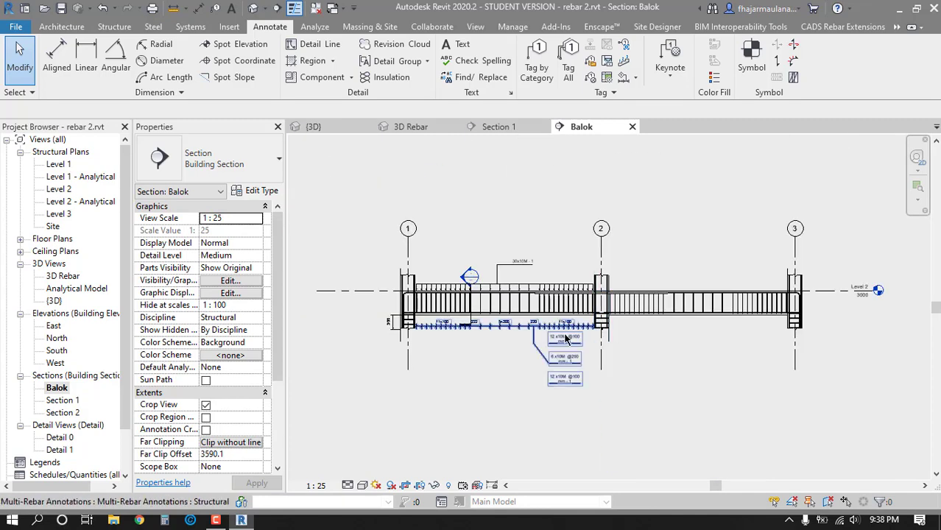
key(Escape)
key(Escape)
- Shorten the section mark's lower end to just below the beam and move the spacing dimension line closer to the beam's underside
scroll(457, 314, up, 5)
key(Escape)
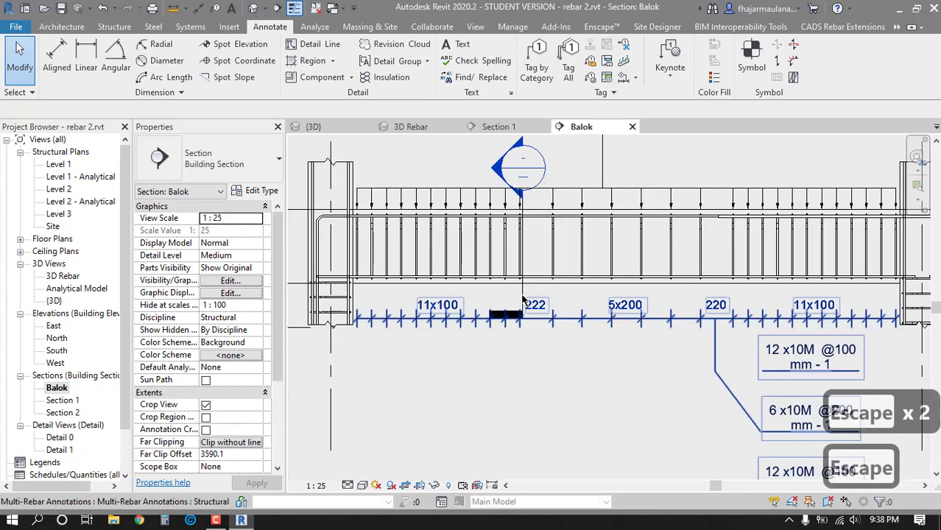
click(532, 352)
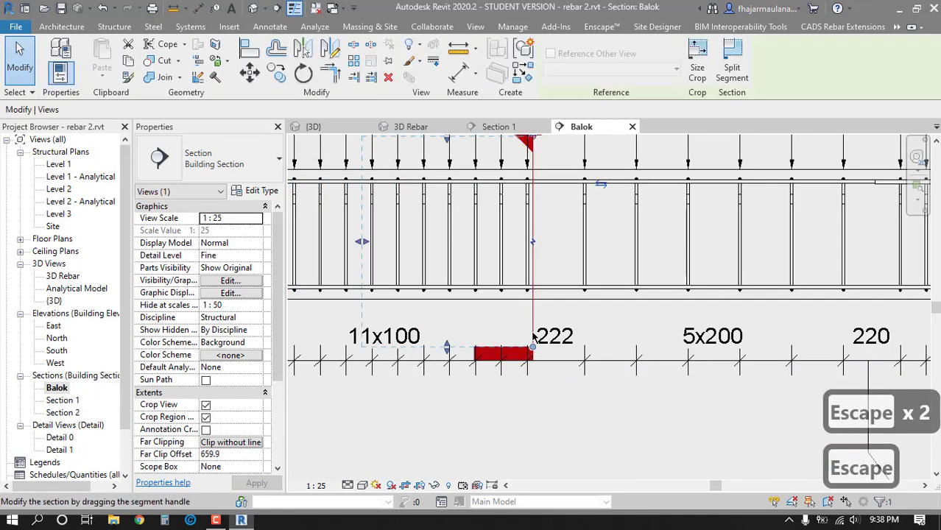
drag(533, 346, 532, 308)
key(Escape)
key(Escape)
drag(610, 359, 610, 339)
key(Escape)
key(Escape)
scroll(554, 393, down, 3)
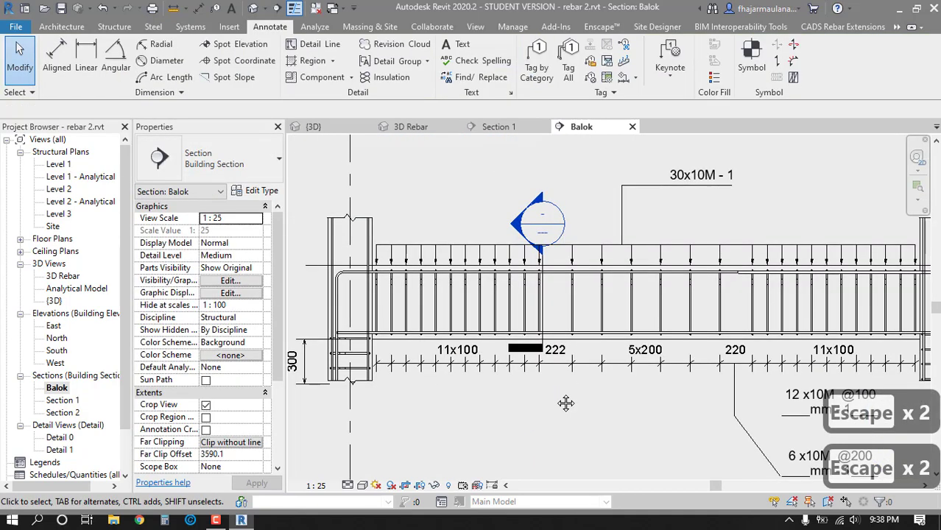
scroll(566, 403, down, 3)
key(Escape)
key(Escape)
scroll(477, 351, up, 2)
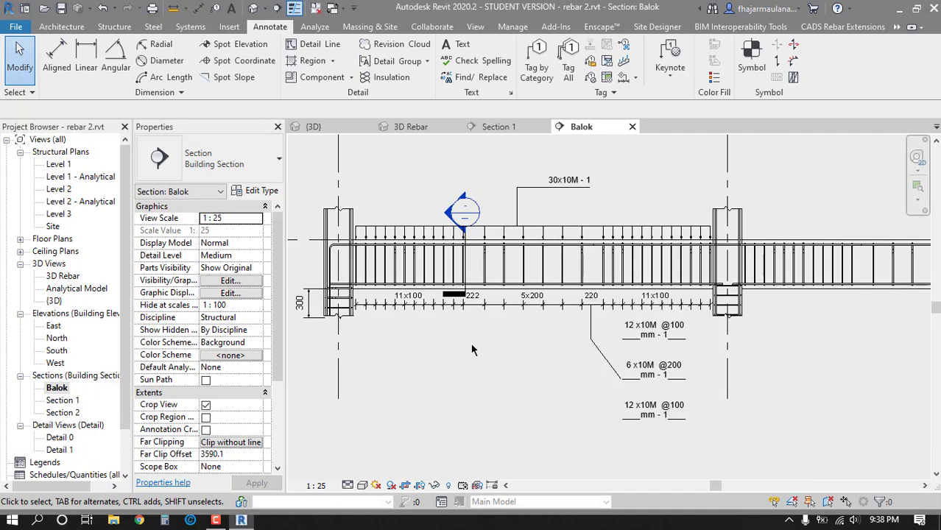
scroll(458, 362, up, 1)
middle_drag(459, 364, 522, 386)
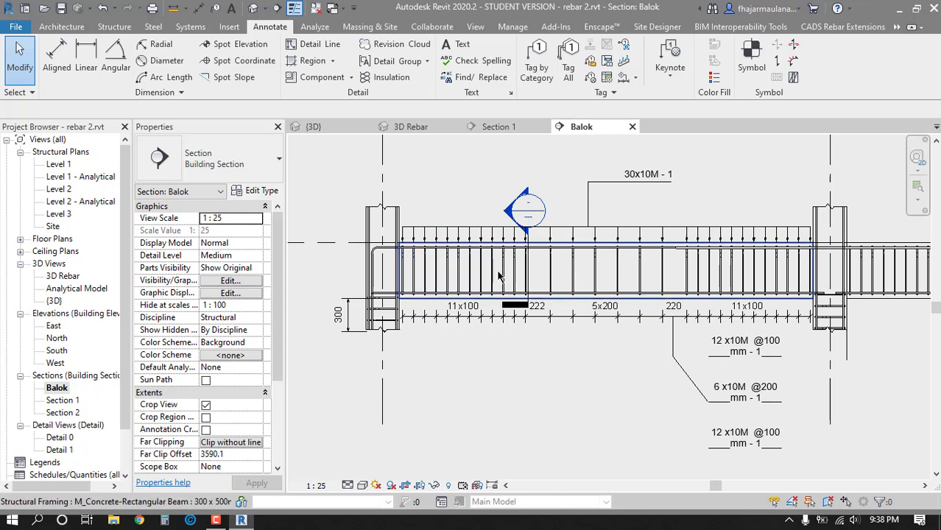
- Present the 100 mm stirrup set next to grid 1 with only its first and last bars shown
scroll(473, 349, up, 3)
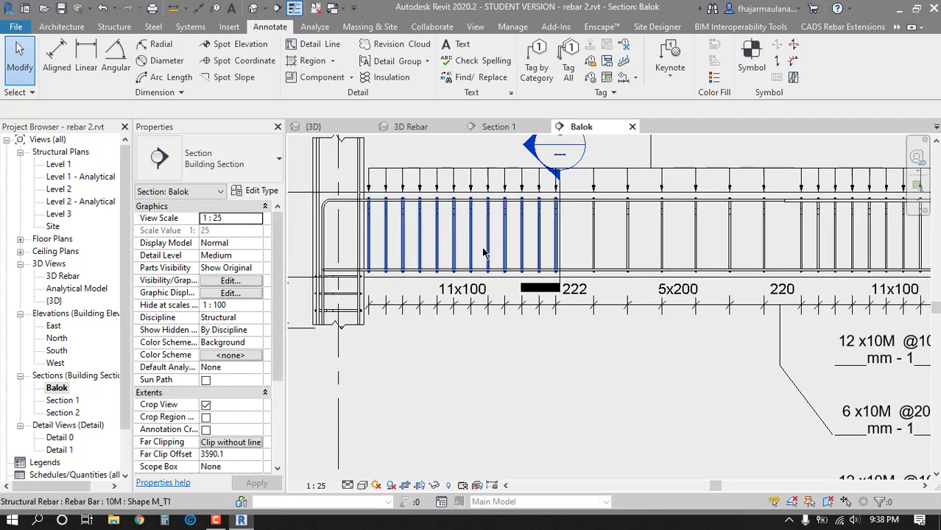
click(483, 249)
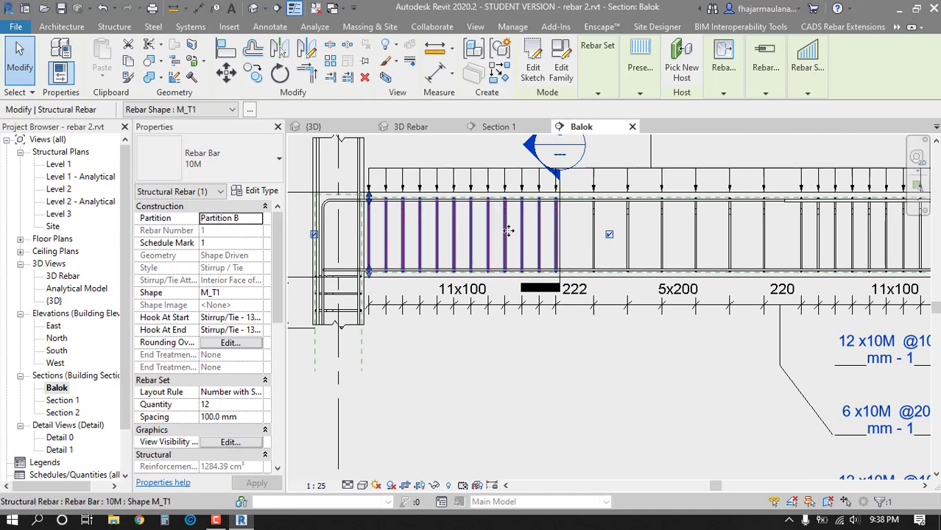
click(639, 93)
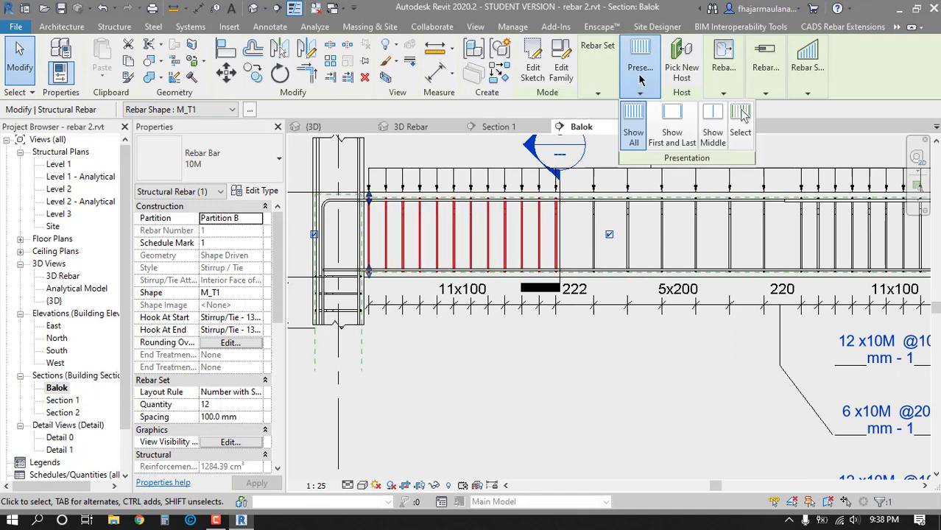
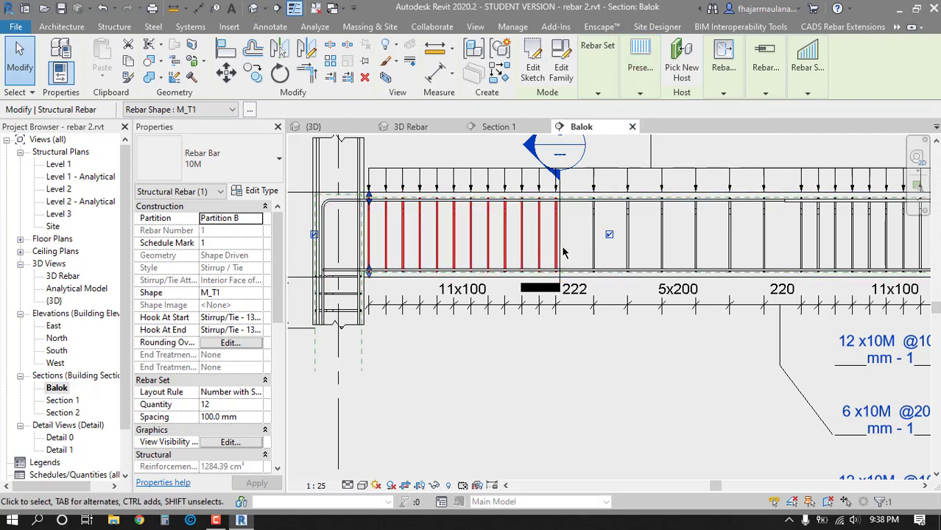
click(641, 89)
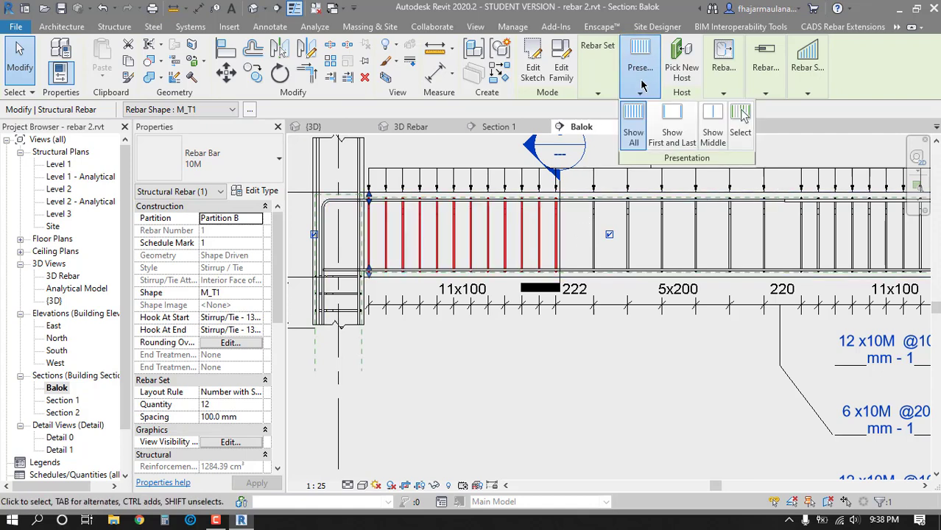
click(671, 137)
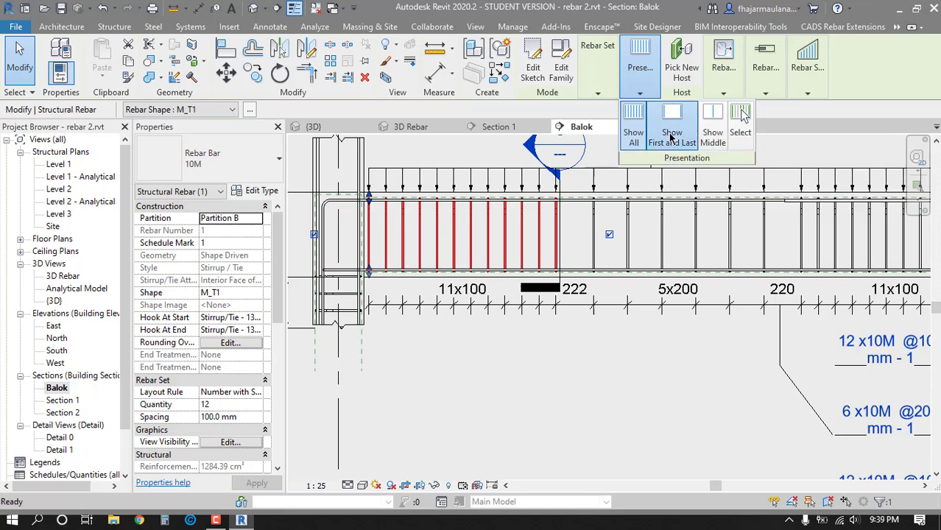
middle_drag(625, 310, 567, 319)
key(Escape)
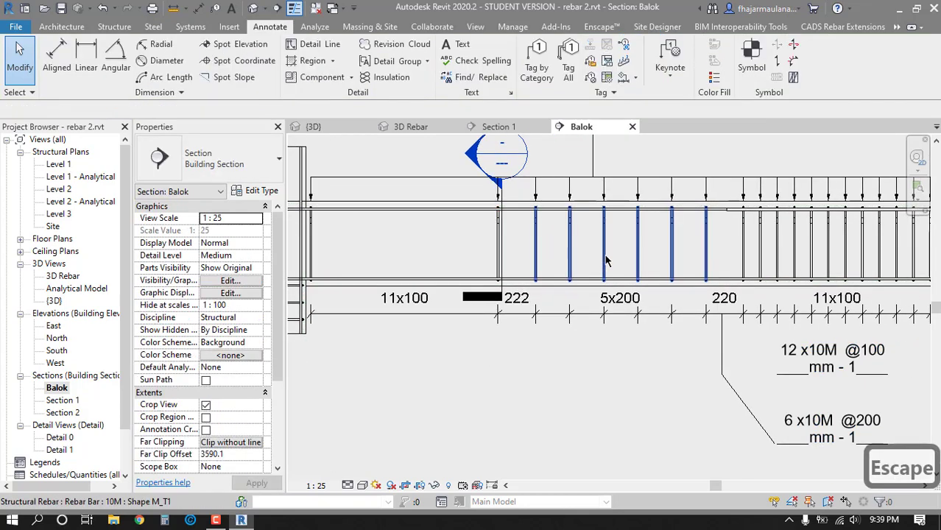
- Apply the Show First and Last presentation to the 200 mm stirrup set at midspan between grids 1 and 2
click(598, 287)
click(641, 77)
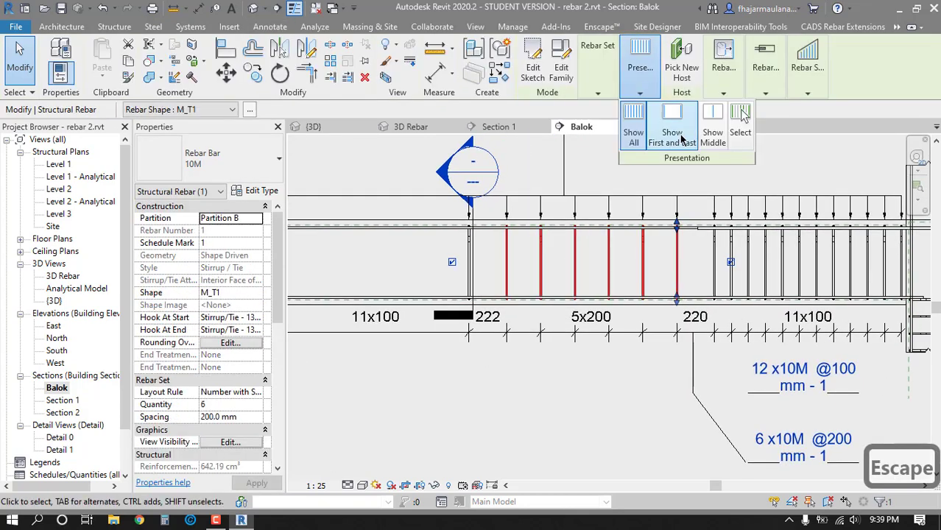
click(670, 138)
middle_drag(713, 293, 611, 313)
key(Escape)
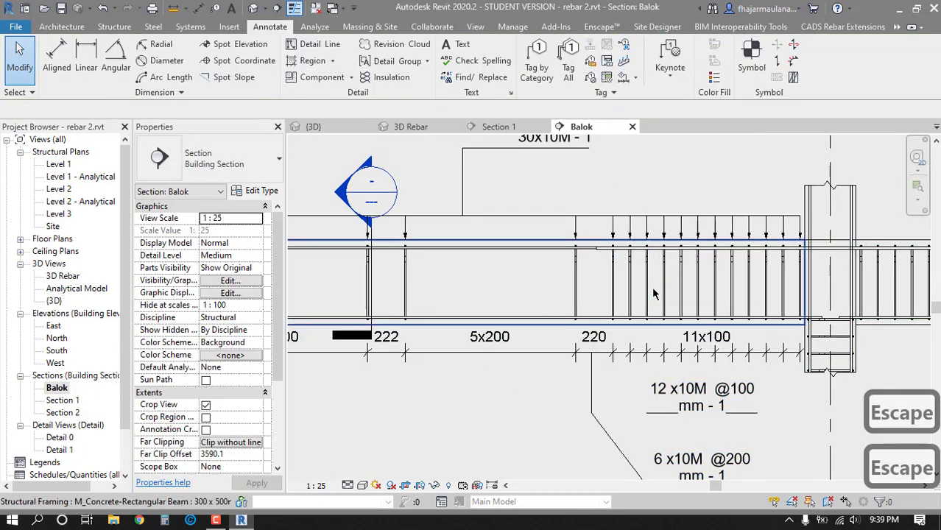
key(Escape)
- Switch the 100 mm stirrup set just before grid 2 to the Show First and Last presentation
click(625, 176)
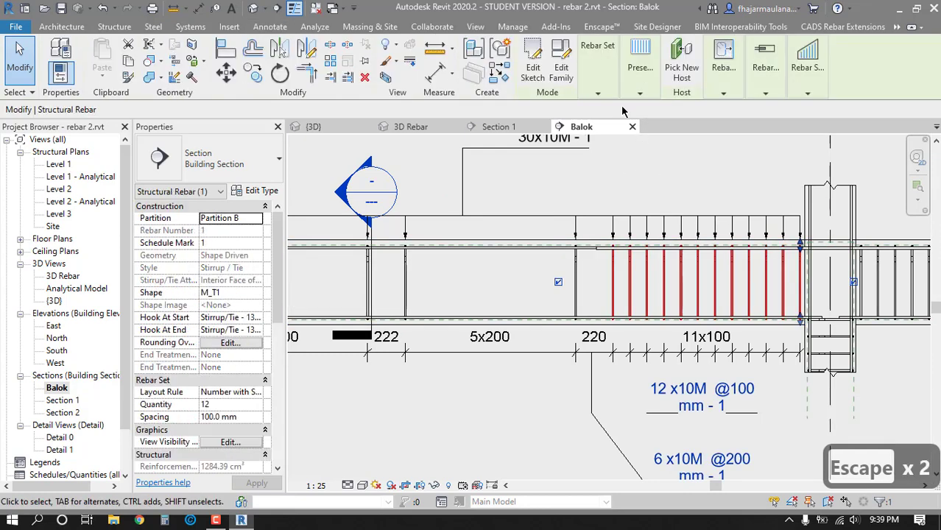
click(640, 77)
click(679, 130)
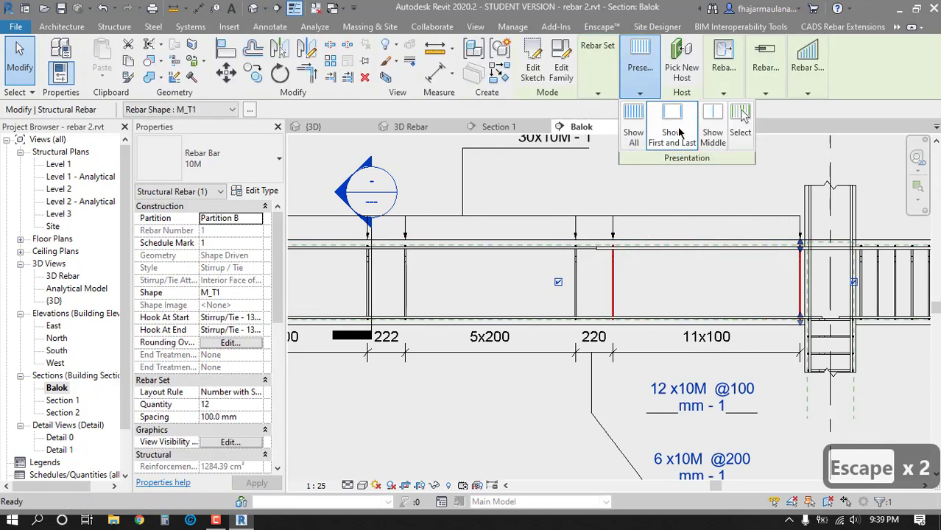
key(Escape)
- Examine the simplified stirrup display and its annotations along the beam between grids 1 and 2
scroll(478, 388, down, 1)
middle_click(478, 387)
middle_click(478, 387)
scroll(478, 386, up, 5)
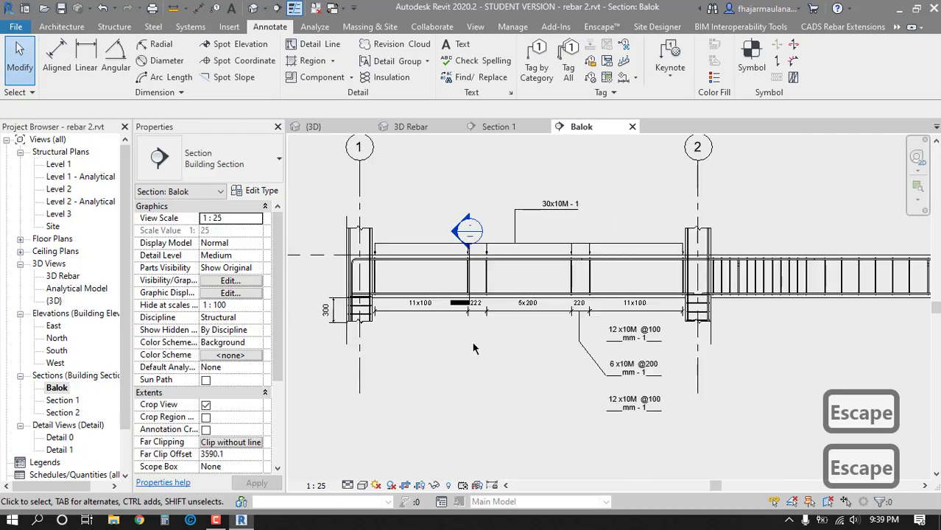
middle_drag(516, 354, 472, 374)
mouse_move(576, 365)
middle_down()
mouse_move(531, 352)
mouse_move(527, 335)
mouse_move(443, 345)
middle_up()
middle_click(510, 335)
middle_click(510, 335)
key(Escape)
key(Escape)
scroll(487, 349, up, 4)
scroll(505, 343, up, 1)
middle_drag(567, 378, 535, 372)
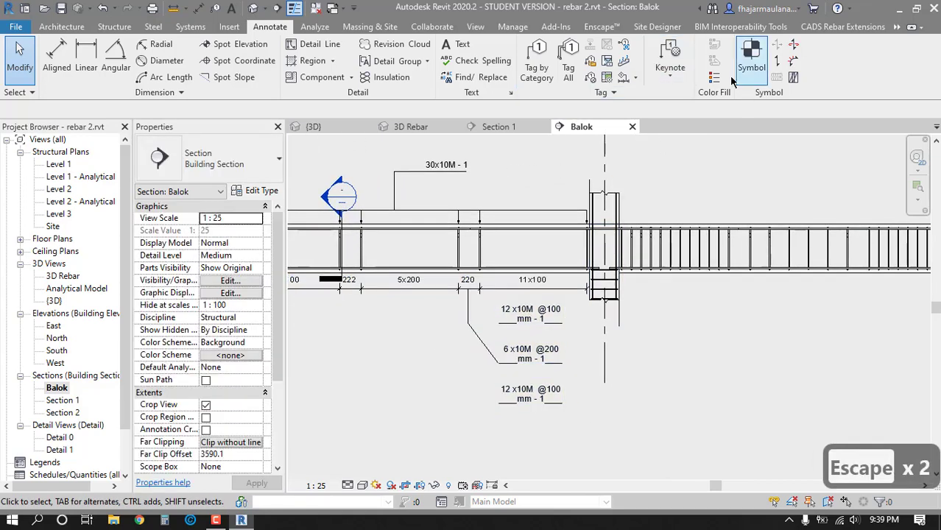
click(630, 77)
click(652, 131)
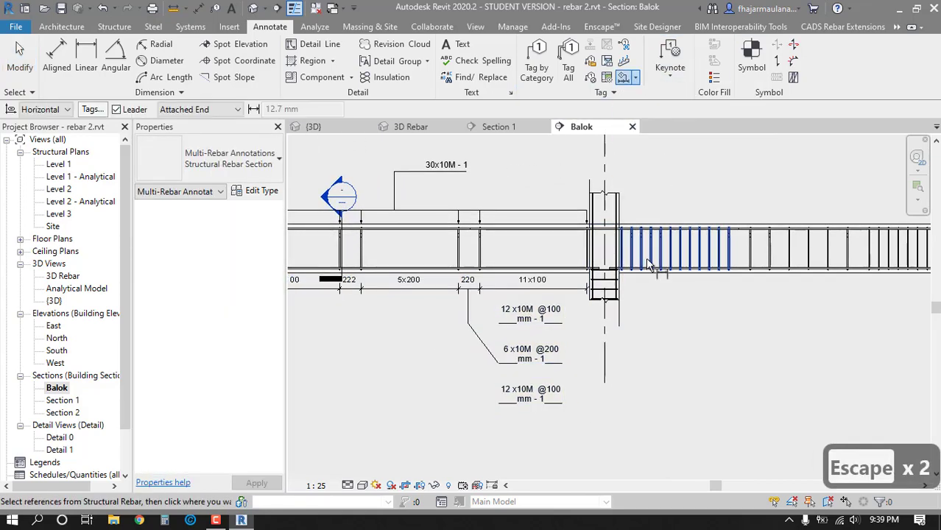
click(648, 261)
middle_drag(645, 314, 563, 312)
click(673, 259)
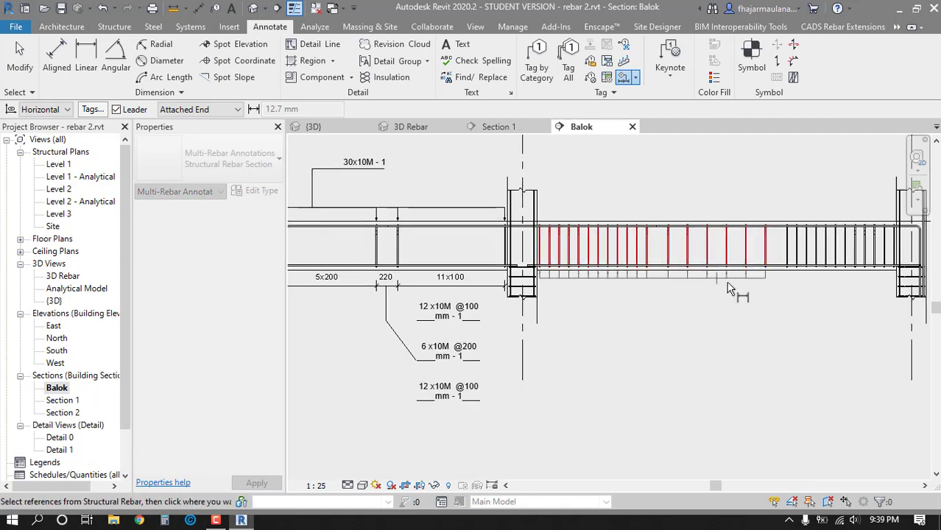
middle_drag(807, 260, 748, 273)
click(753, 266)
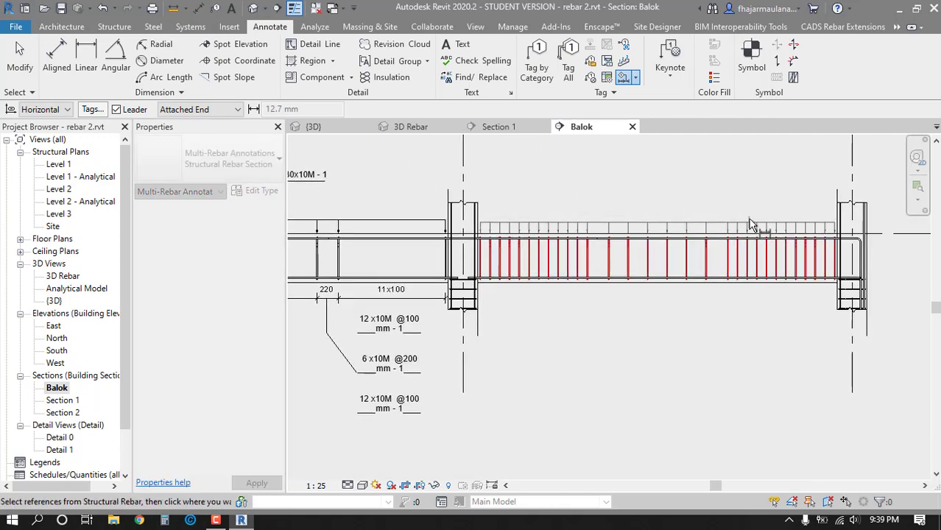
key(Escape)
middle_drag(470, 319, 635, 302)
key(Escape)
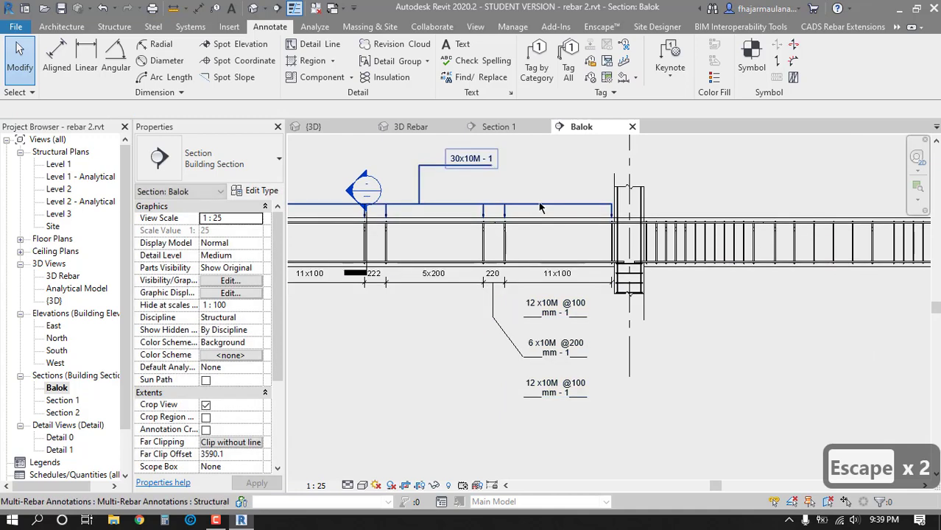
- Mirror a copy of the upper and lower multi-rebar annotations about grid 2 into the span between grids 2 and 3
click(541, 206)
ctrl+click(526, 291)
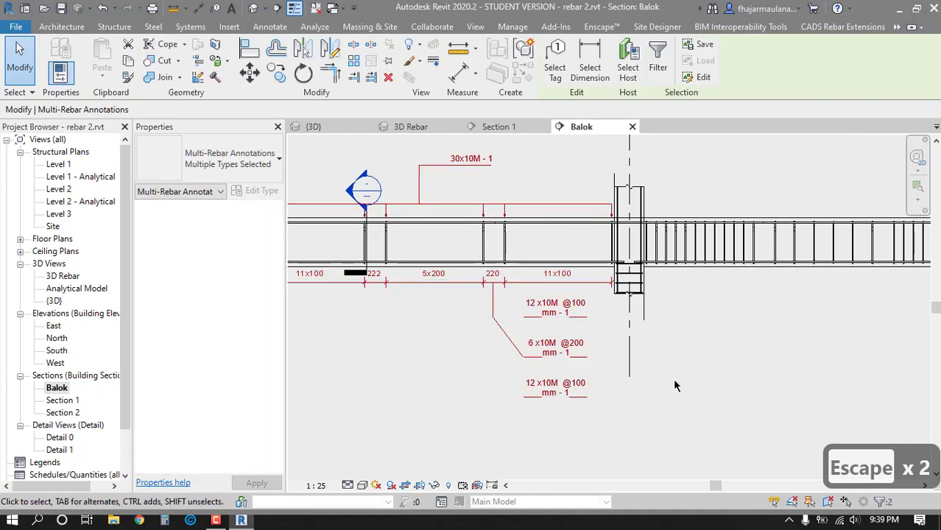
middle_drag(666, 351, 651, 365)
key(m)
key(m)
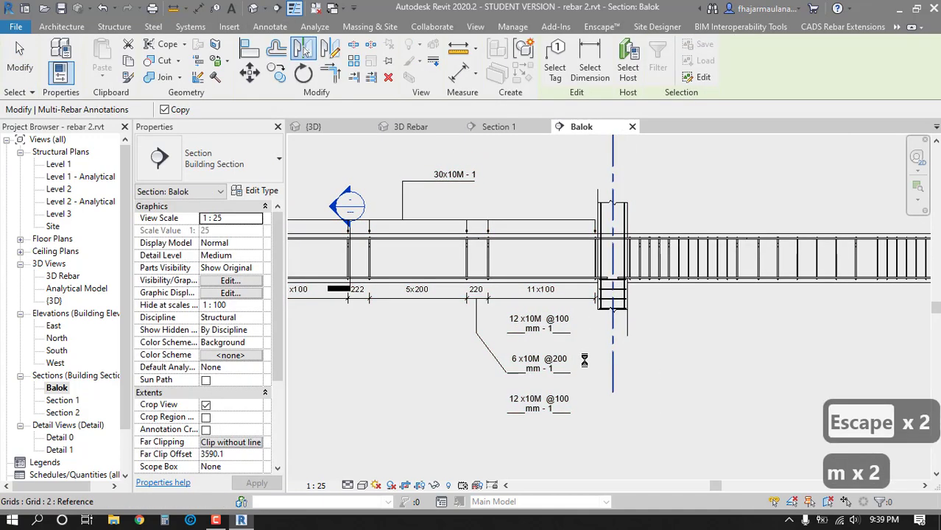
click(606, 287)
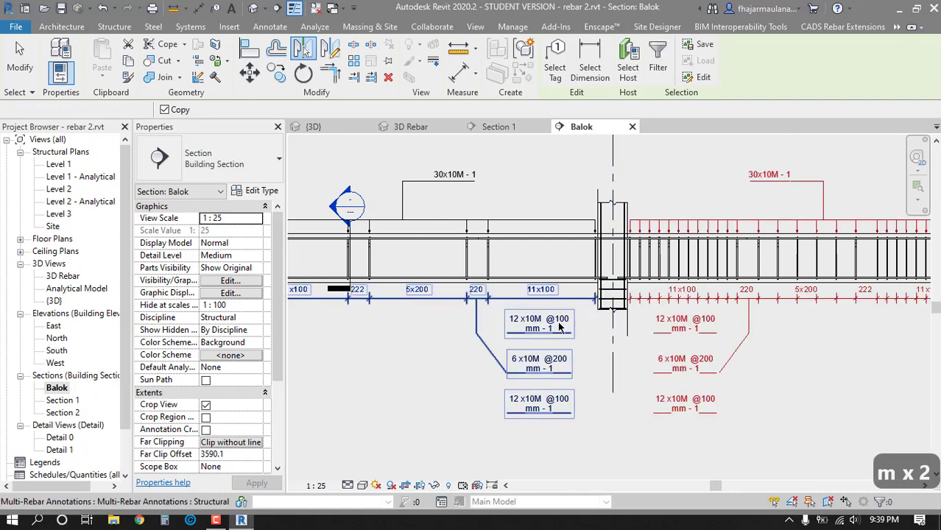
scroll(554, 361, down, 1)
key(Escape)
key(Escape)
scroll(512, 395, down, 3)
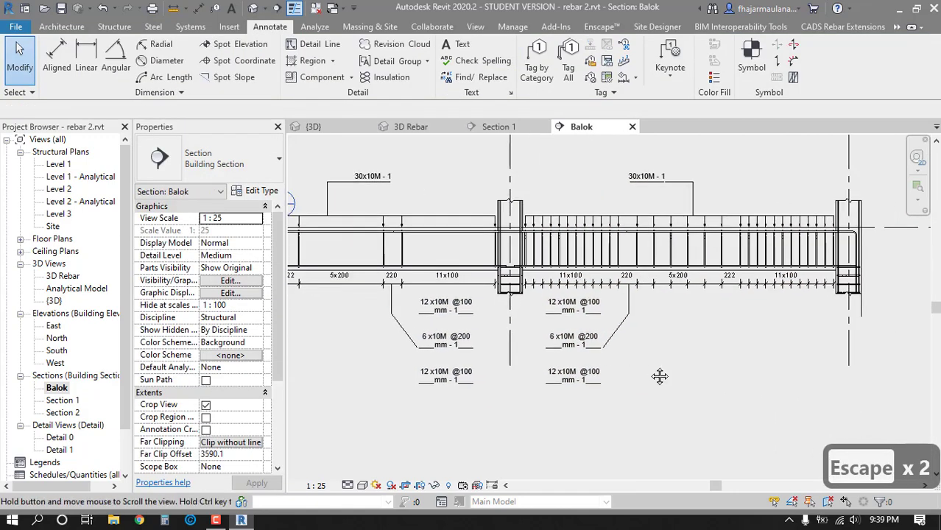
- Shorten the Level 2 line in the section so its level head sits closer to grid 3
key(Escape)
key(Escape)
click(329, 293)
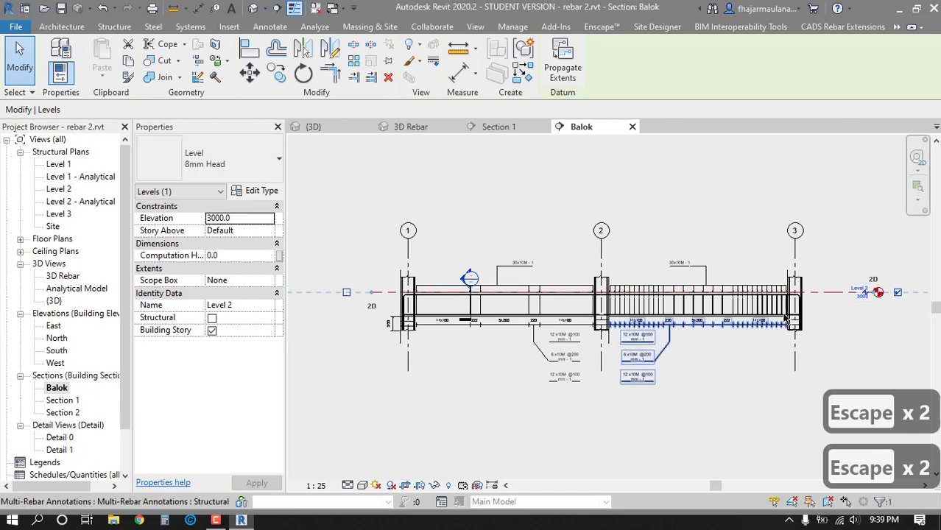
key(Escape)
click(839, 292)
scroll(838, 296, up, 2)
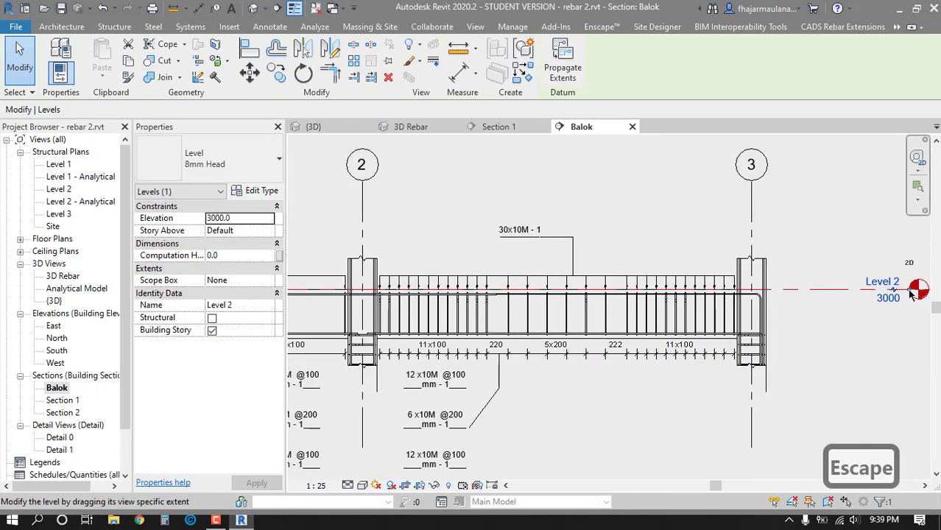
drag(891, 291, 847, 292)
key(Escape)
key(Escape)
- Move the Section 2 marker toward grid 1 so it cuts inside the 11x100 stirrup zone
middle_click(570, 385)
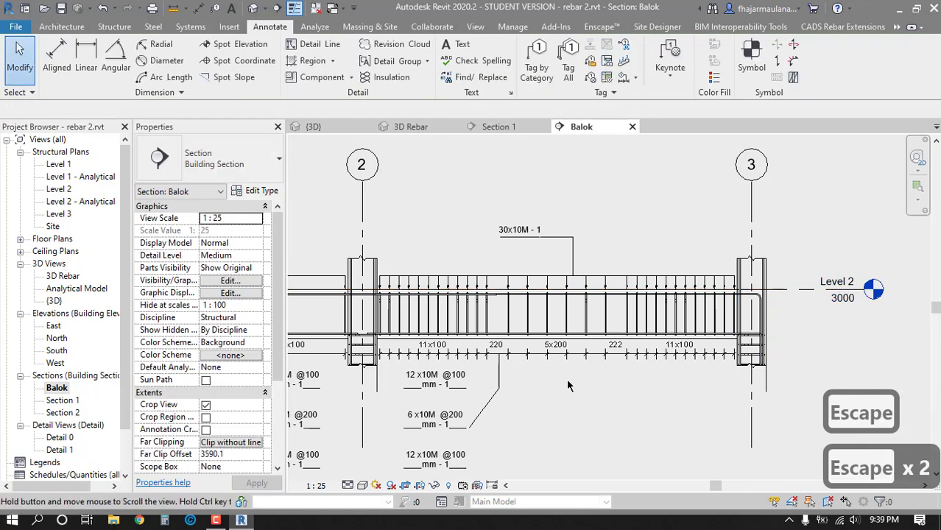
middle_click(568, 385)
scroll(435, 372, up, 5)
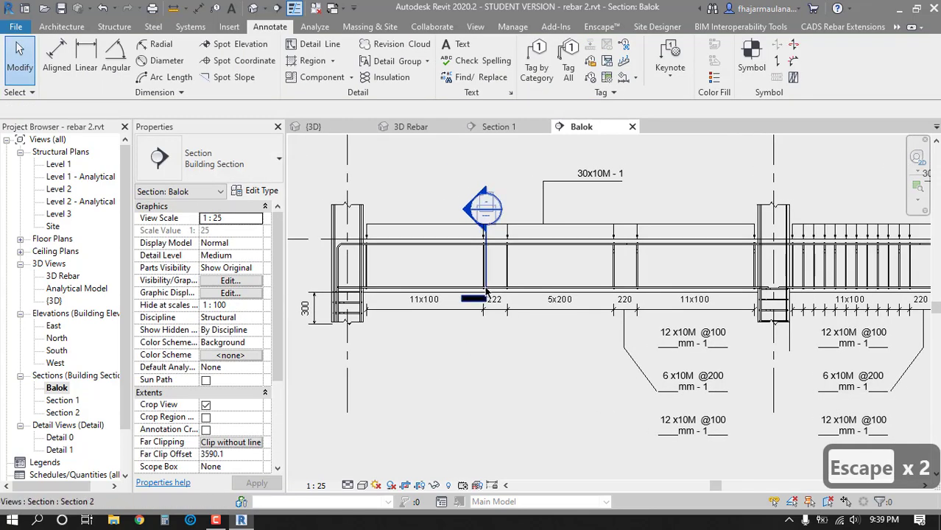
mouse_move(460, 282)
mouse_down()
mouse_move(448, 276)
mouse_move(457, 291)
mouse_up()
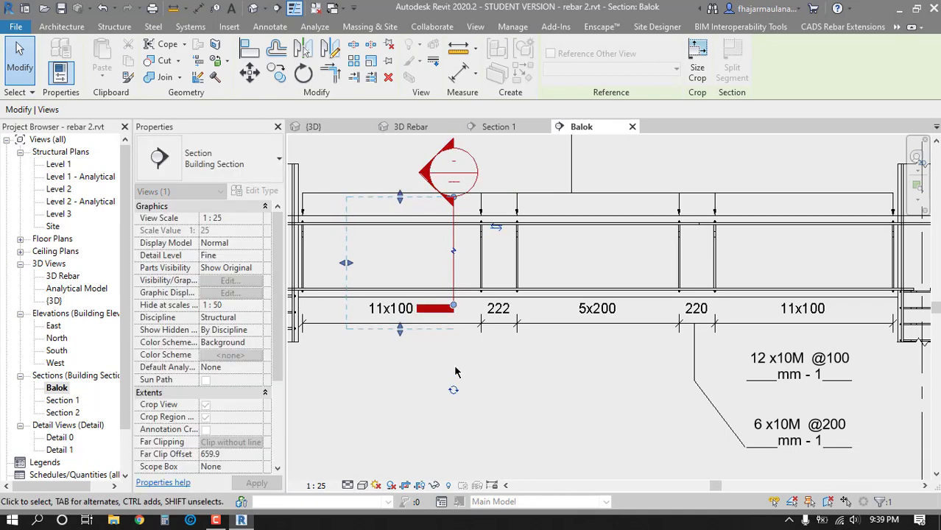
key(Escape)
middle_click(477, 374)
middle_click(477, 374)
key(Escape)
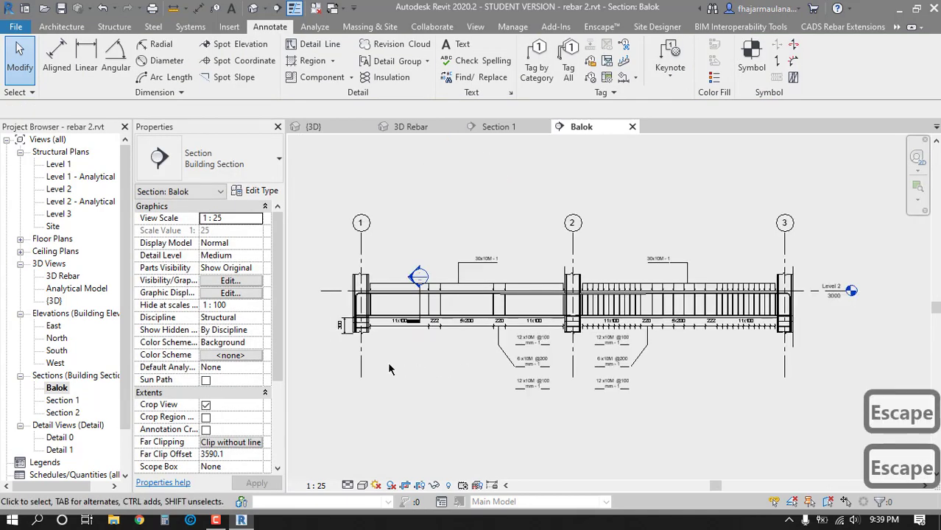
scroll(334, 321, up, 5)
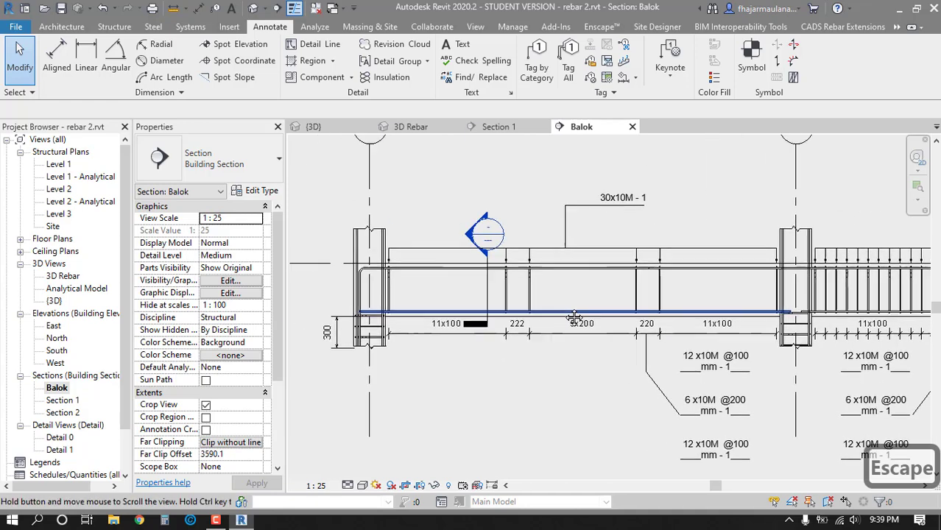
middle_drag(441, 329, 514, 316)
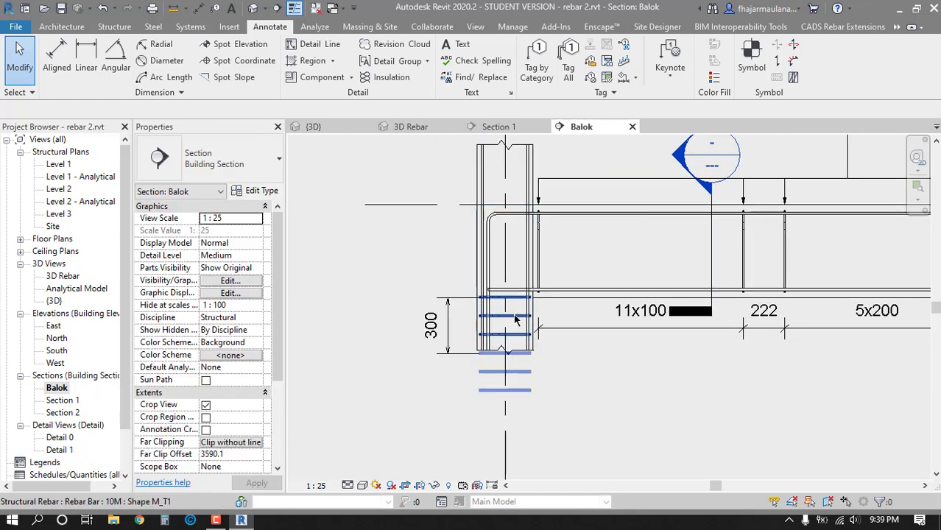
scroll(508, 320, down, 3)
drag(450, 196, 544, 390)
key(Escape)
key(Escape)
- Hide the grid 1 column's 13M vertical bars and 10M ties as elements in this view
scroll(492, 236, up, 3)
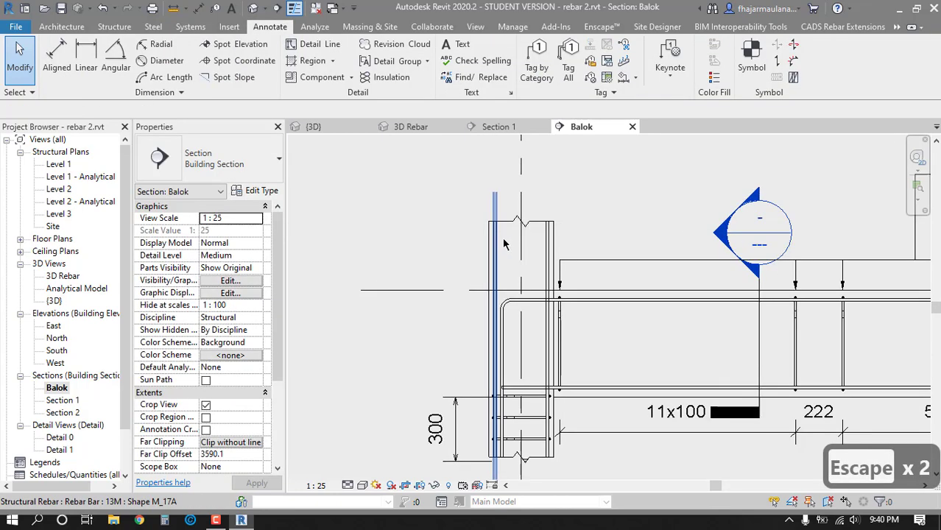
click(546, 252)
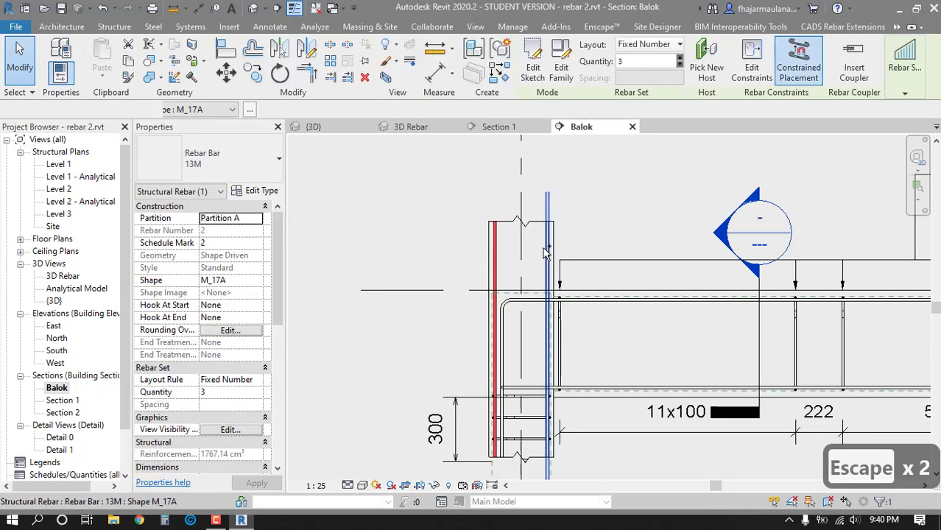
ctrl+click(546, 252)
middle_drag(481, 338, 433, 256)
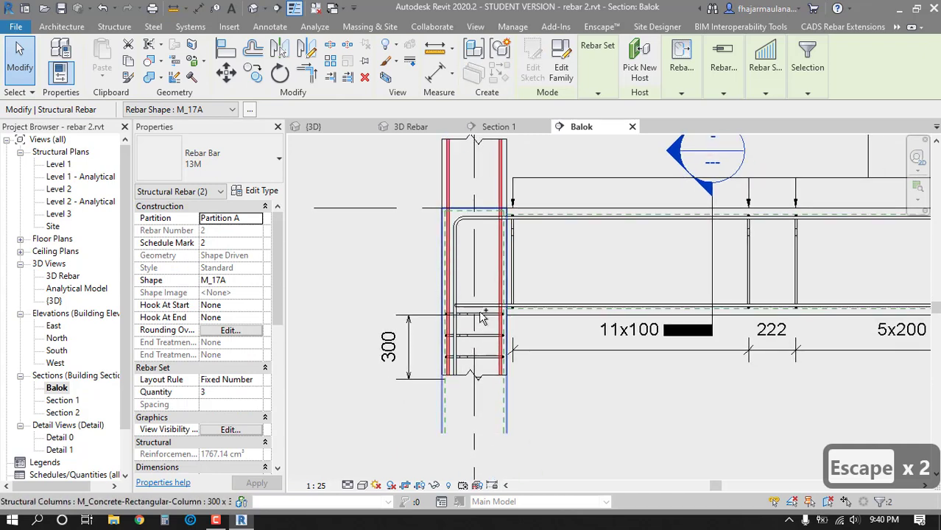
scroll(494, 328, up, 2)
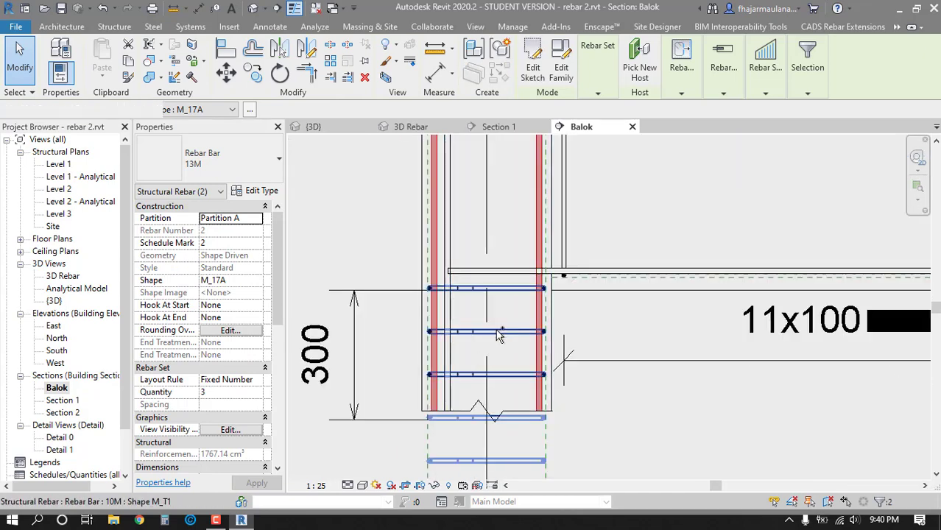
ctrl+click(498, 333)
right_click(497, 331)
mouse_move(552, 253)
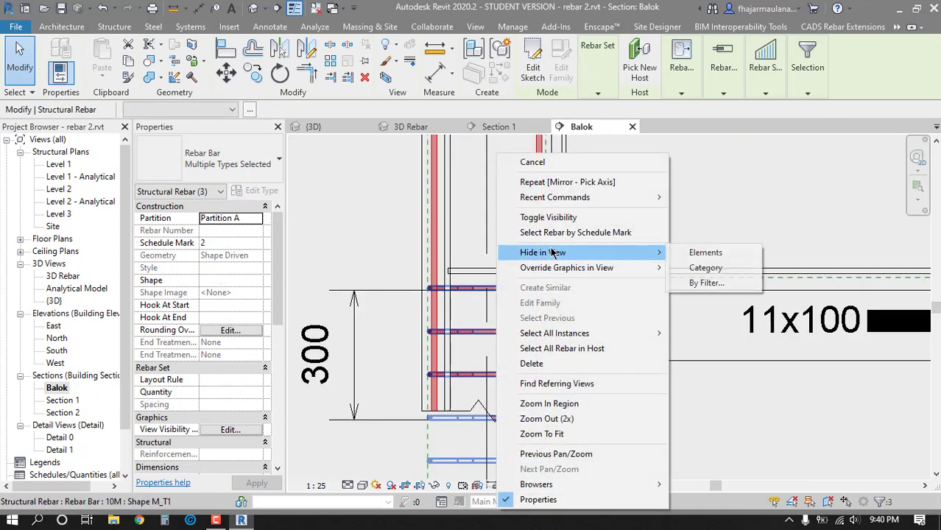
click(704, 257)
scroll(616, 386, down, 3)
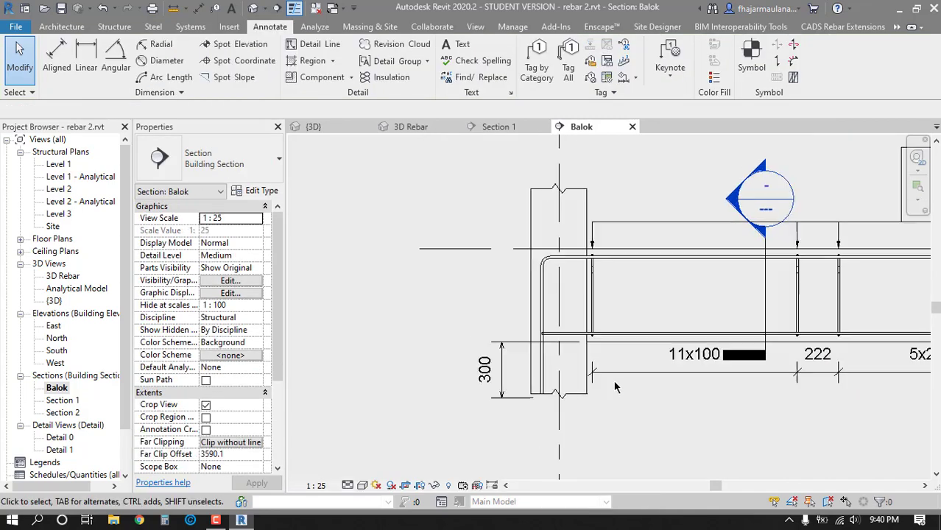
- Hide the vertical bars and tie set of the grid 2 column as elements in this view
middle_drag(574, 395, 395, 374)
key(Escape)
middle_drag(823, 400, 549, 399)
middle_drag(613, 397, 542, 391)
scroll(540, 391, up, 4)
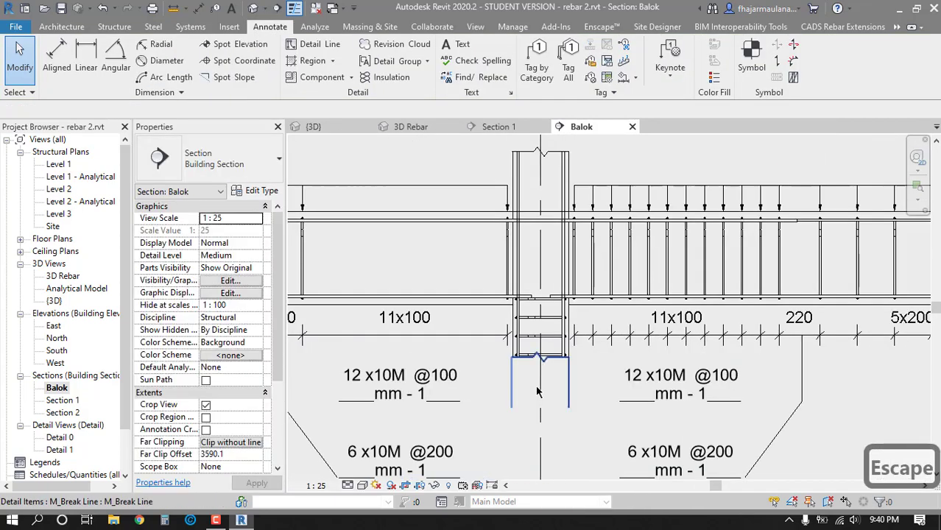
click(548, 329)
middle_drag(568, 208, 534, 305)
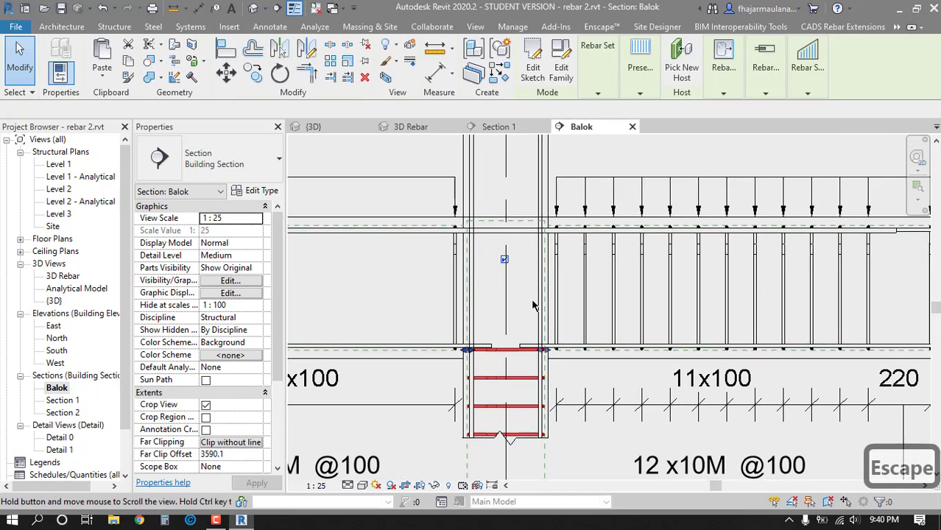
scroll(507, 278, down, 2)
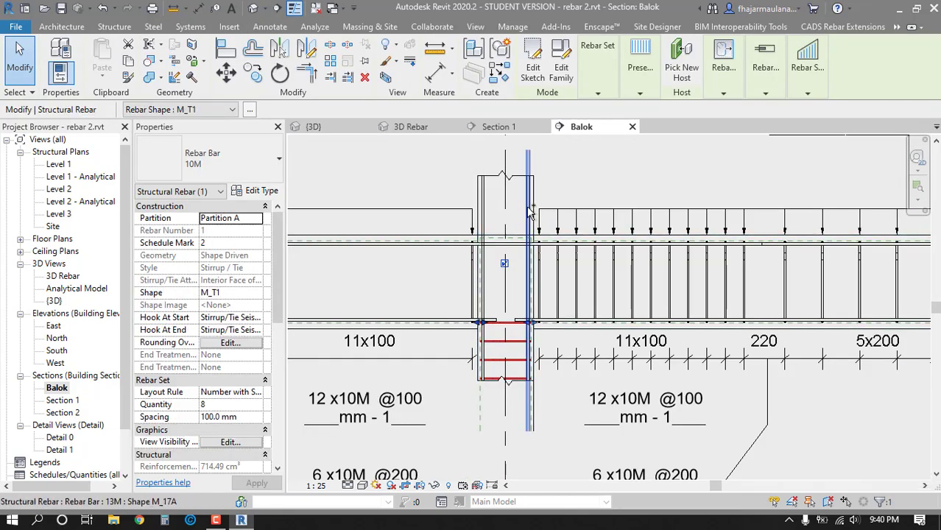
ctrl+click(487, 214)
right_click(488, 213)
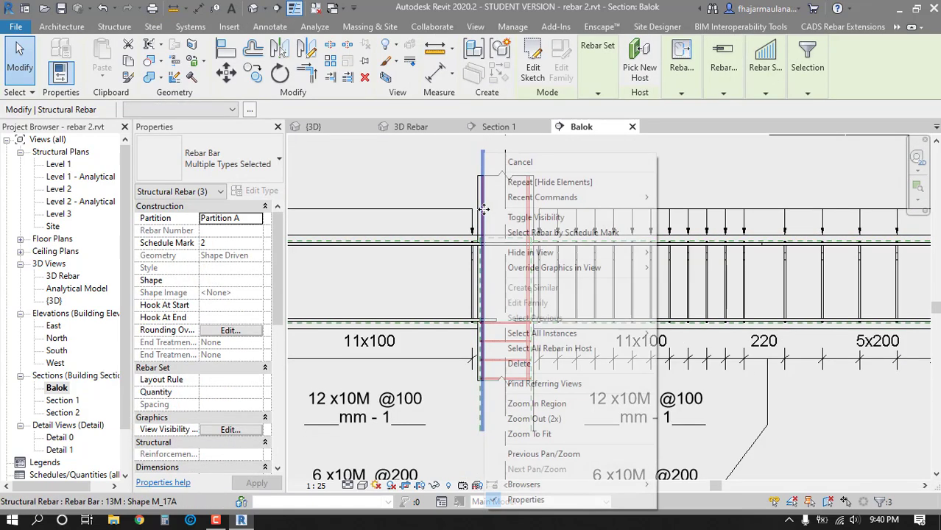
mouse_move(577, 258)
click(691, 253)
scroll(545, 318, down, 4)
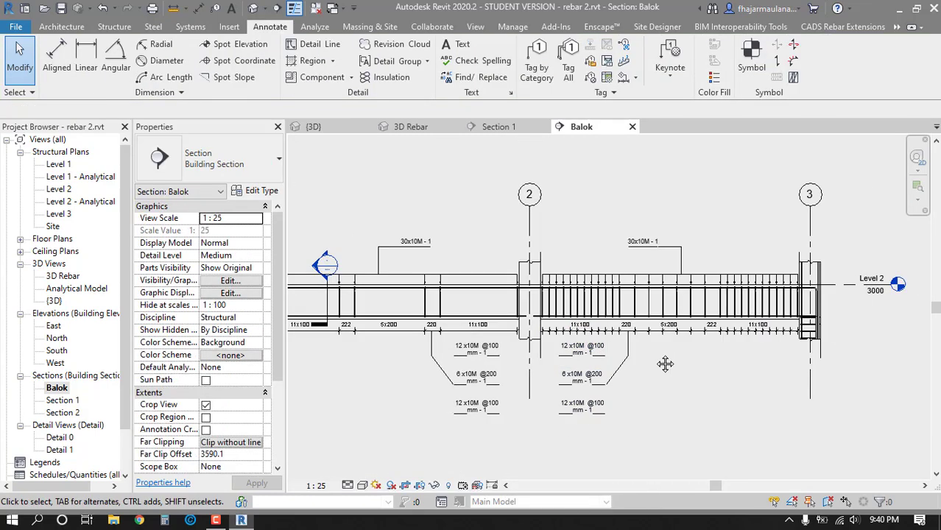
middle_drag(666, 363, 471, 364)
key(Escape)
key(Escape)
scroll(650, 332, up, 6)
middle_drag(617, 352, 638, 358)
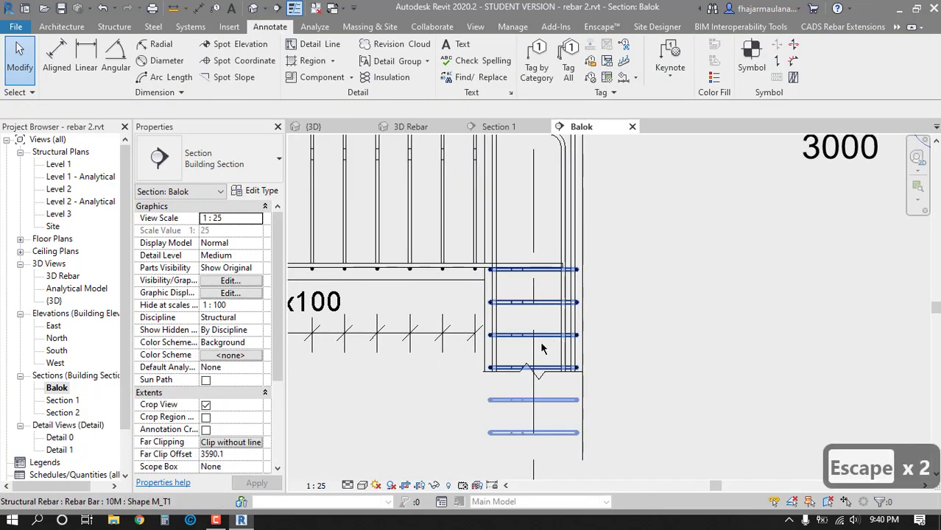
click(542, 348)
middle_drag(505, 233, 514, 264)
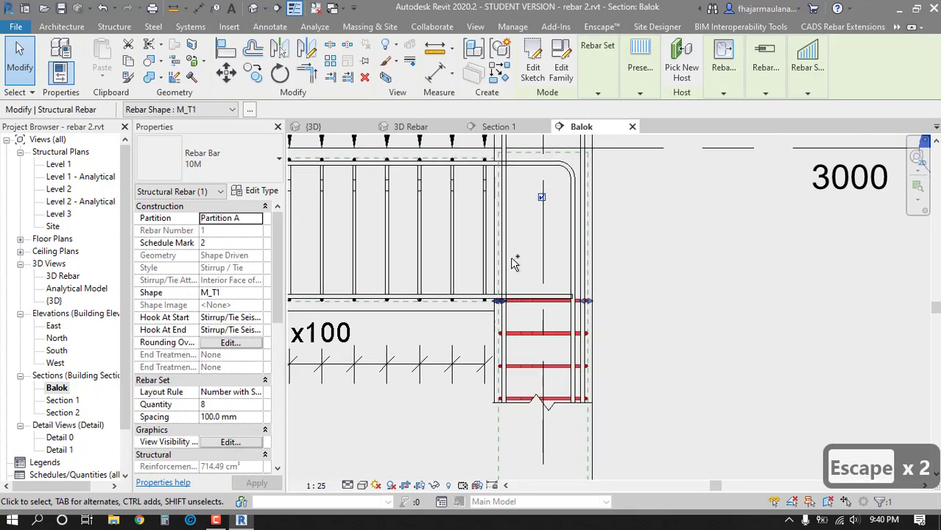
ctrl+click(581, 269)
middle_drag(588, 200, 585, 215)
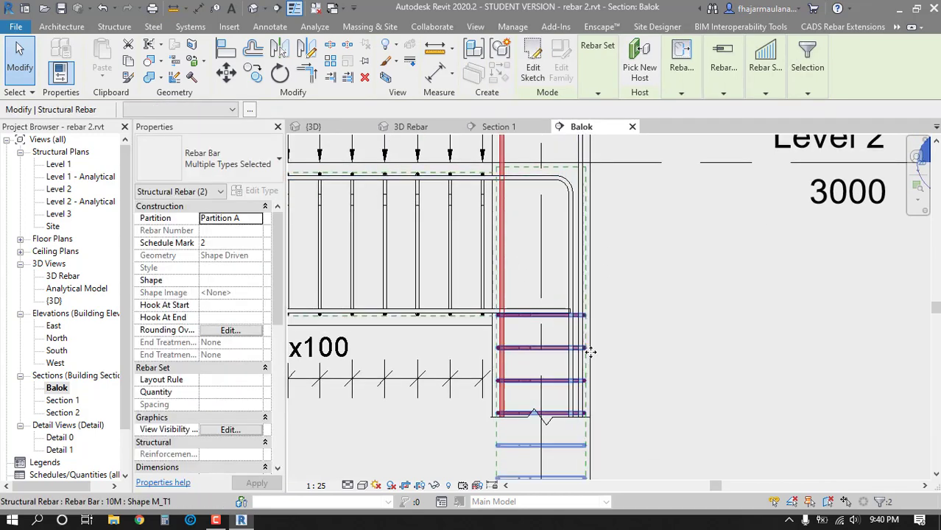
scroll(585, 309, up, 3)
key(Escape)
key(Escape)
- Nudge the bent-down 13M beam bar in the grid 3 column two increments toward the column's outer face
scroll(582, 369, up, 4)
scroll(573, 367, up, 3)
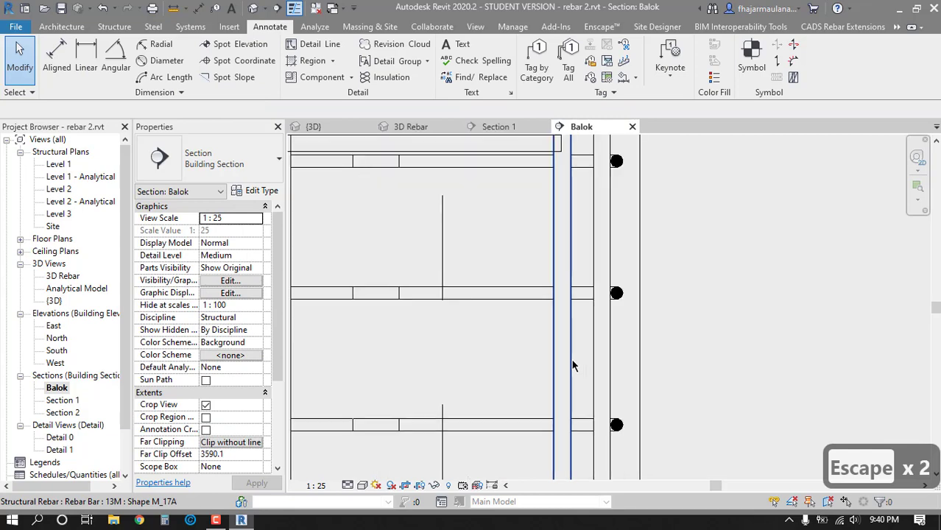
click(566, 362)
key(Right)
key(Right)
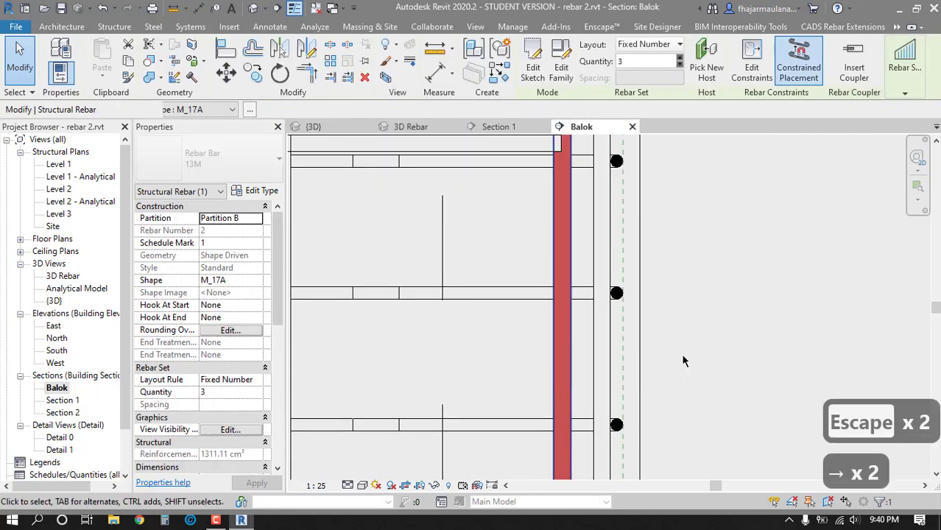
scroll(663, 361, down, 3)
key(Escape)
key(Escape)
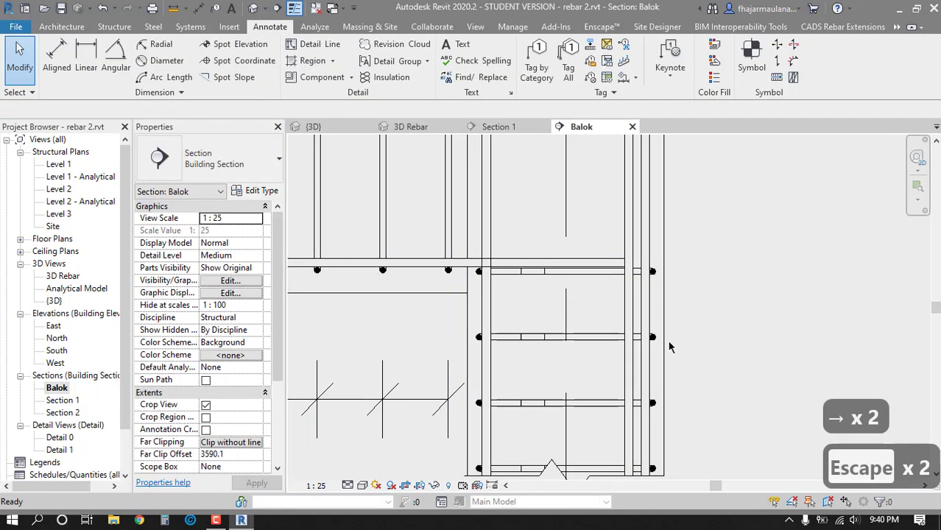
scroll(590, 412, up, 3)
middle_drag(589, 413, 605, 390)
scroll(609, 291, up, 3)
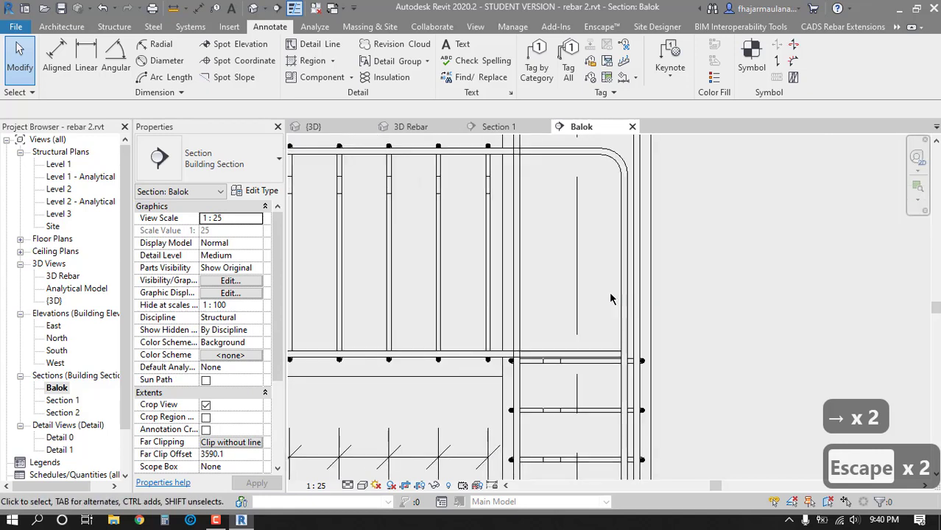
scroll(668, 357, up, 3)
key(a)
key(l)
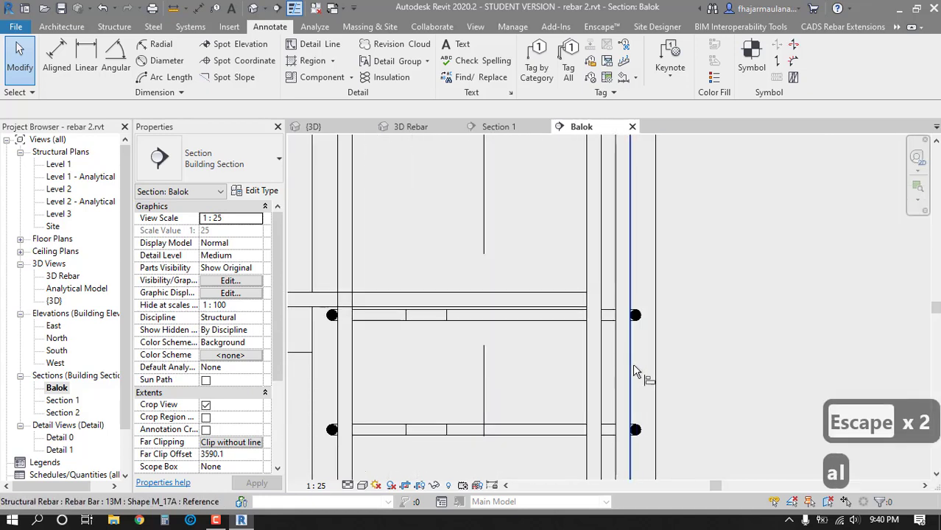
click(629, 360)
scroll(604, 361, down, 5)
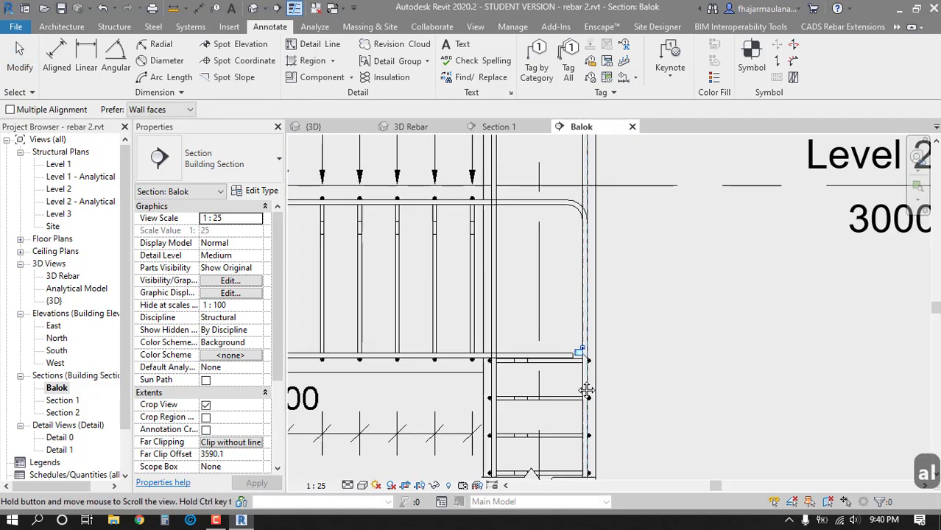
key(Escape)
key(Escape)
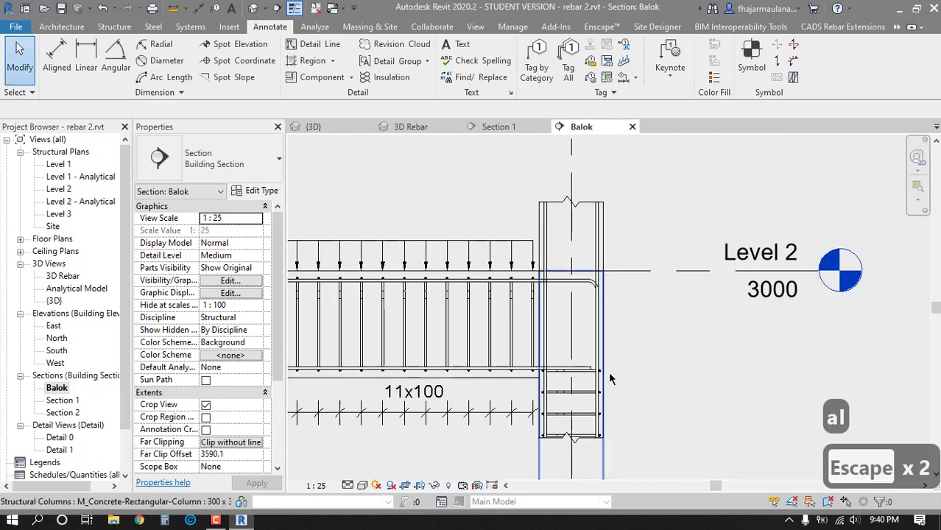
- Hide the grid 3 column's 13M vertical bars and 10M tie set as elements in this view
click(549, 239)
ctrl+click(566, 414)
scroll(571, 397, up, 3)
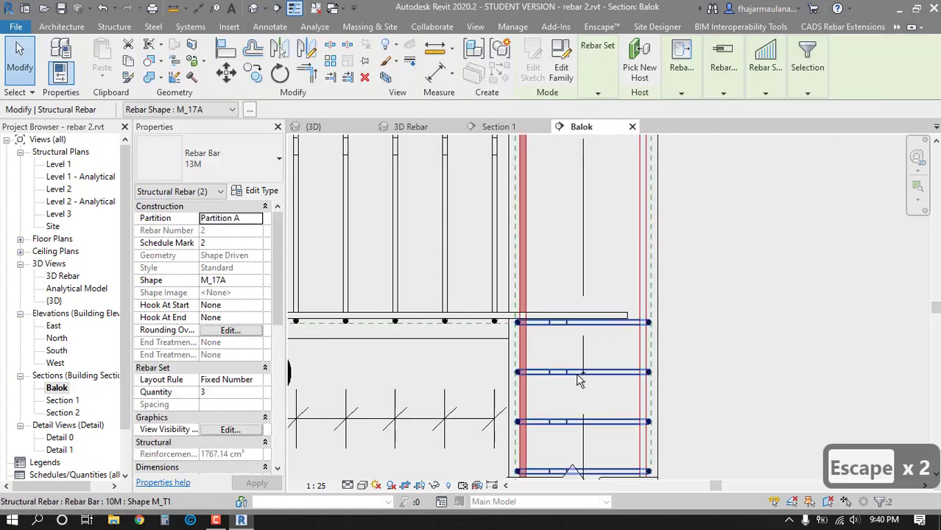
ctrl+click(579, 383)
scroll(579, 382, down, 2)
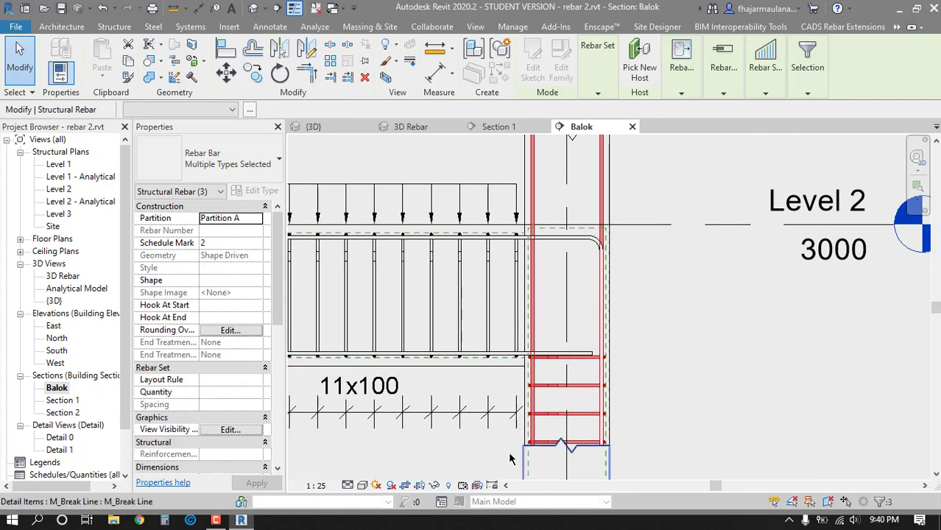
right_click(569, 359)
mouse_move(702, 104)
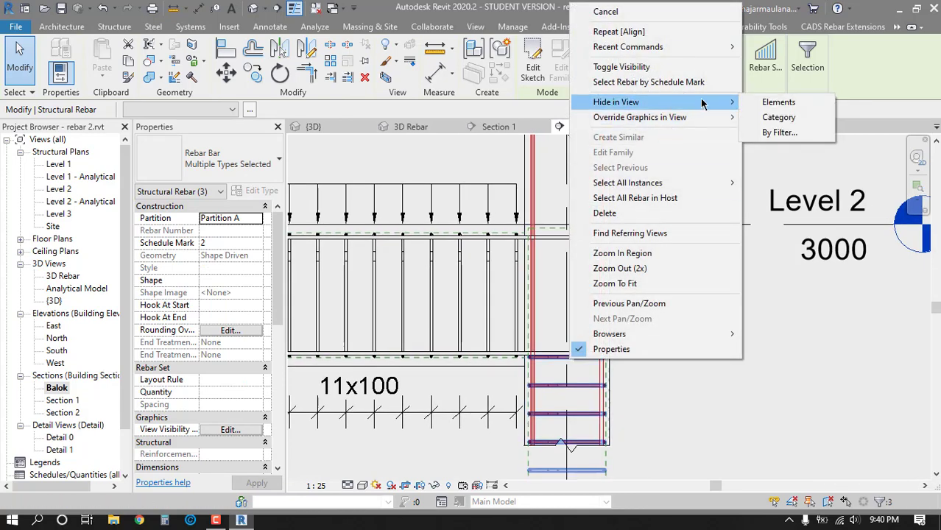
click(774, 103)
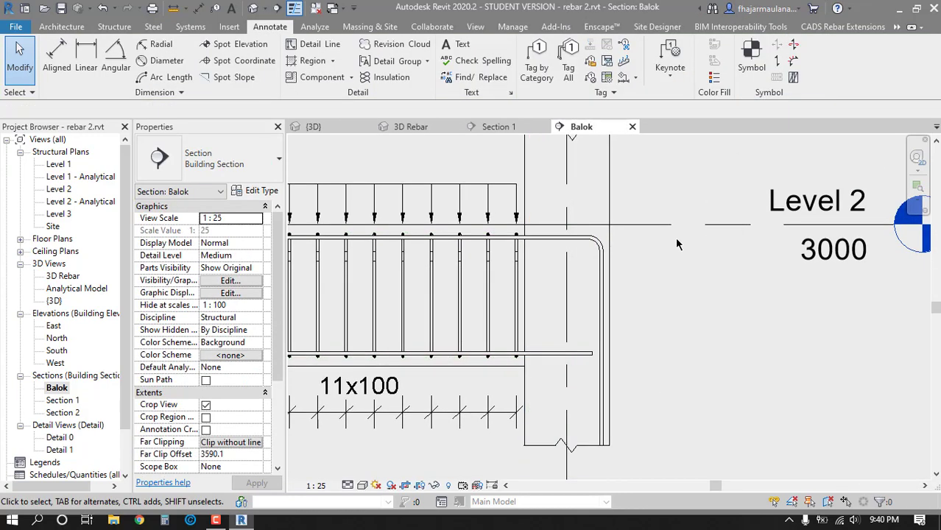
scroll(677, 245, down, 4)
key(Escape)
key(Escape)
- Lower the aligned bubble ends of grids 1, 2 and 3 slightly toward the beam
click(536, 389)
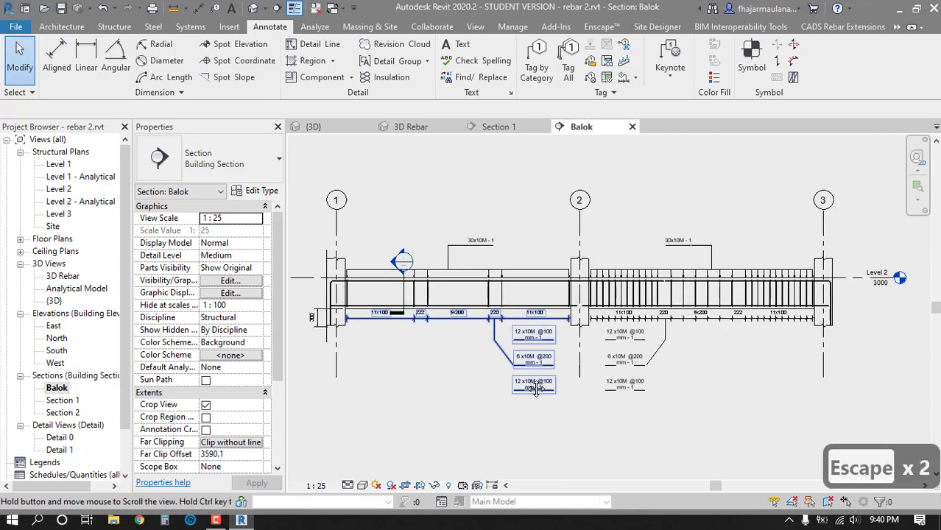
click(495, 386)
click(338, 215)
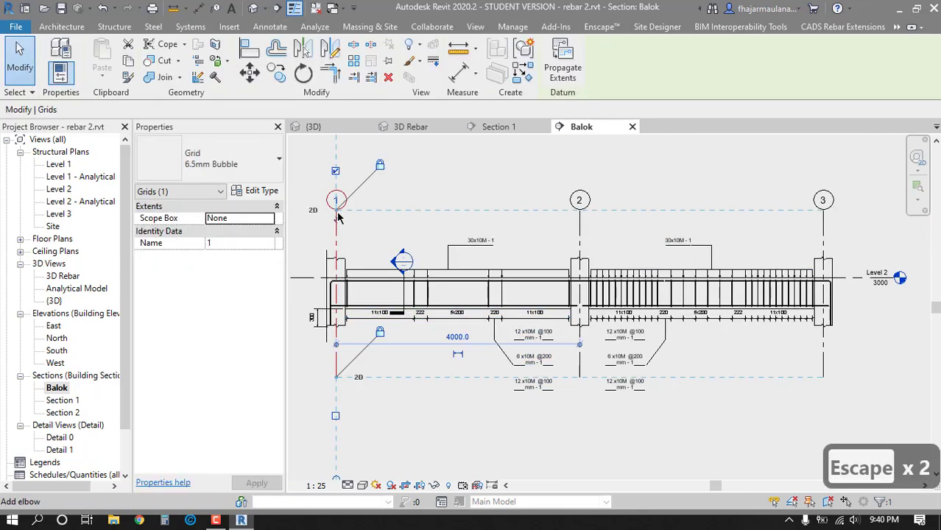
drag(337, 221, 337, 228)
key(Escape)
key(Escape)
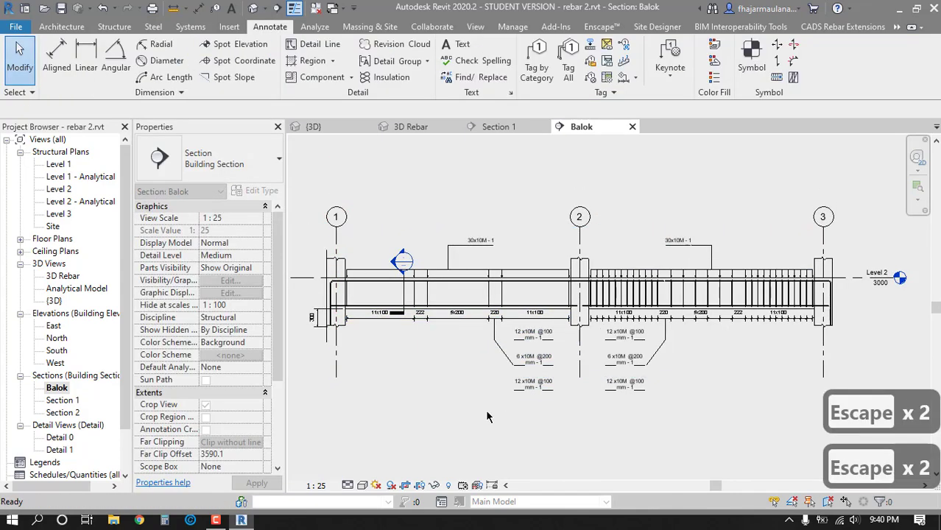
- Copy the Section 2 marker from the 11x100 stirrup zone near grid 1
scroll(451, 400, down, 1)
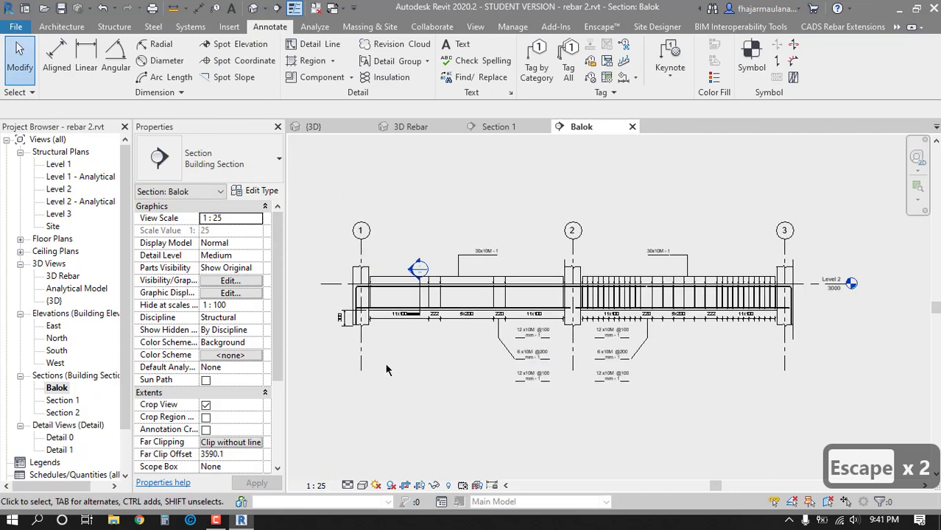
scroll(388, 370, up, 4)
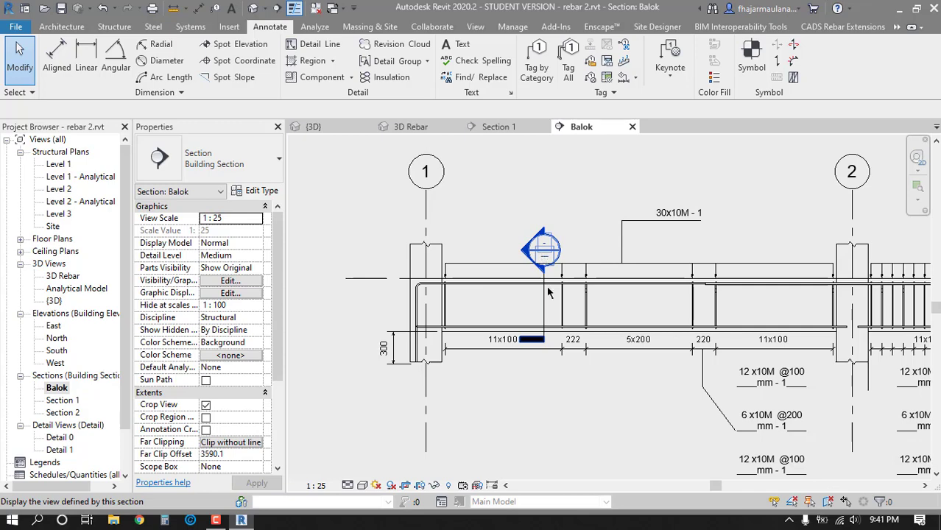
scroll(544, 310, up, 5)
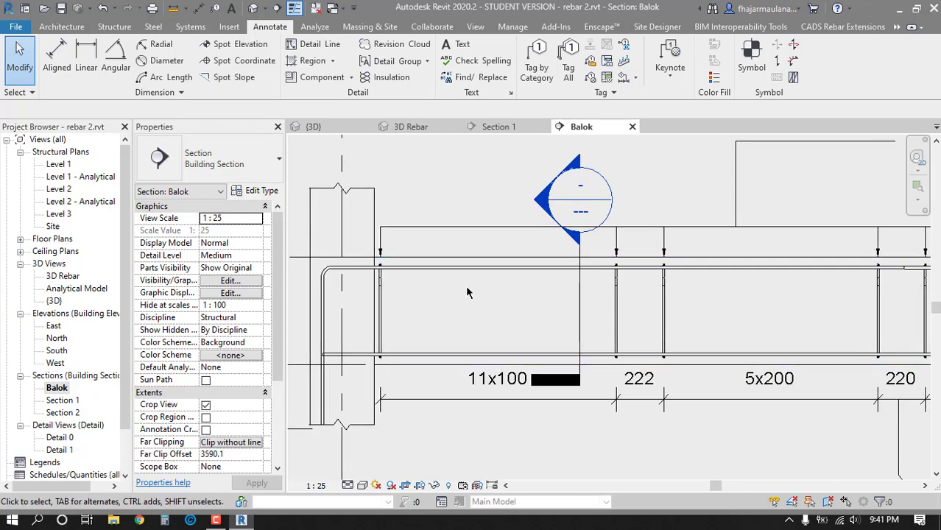
middle_drag(467, 293, 378, 299)
middle_drag(449, 305, 412, 300)
scroll(413, 300, down, 2)
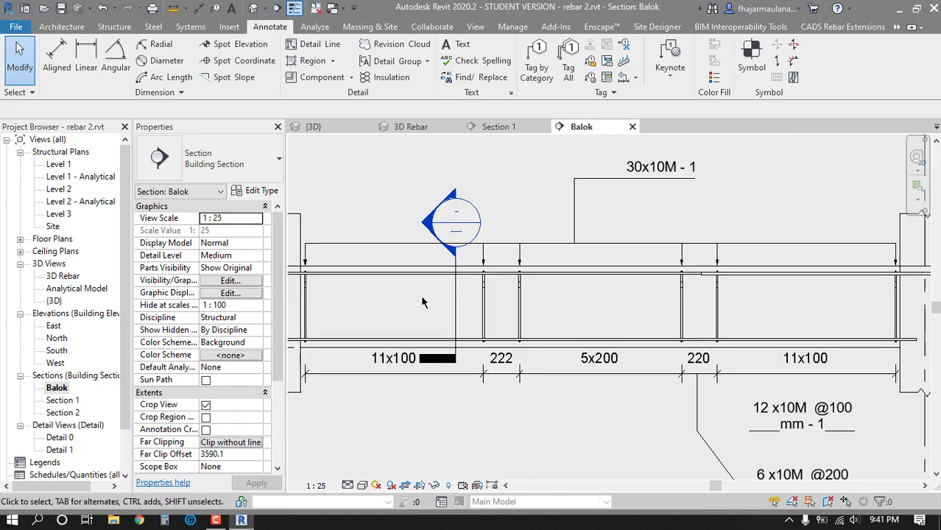
scroll(423, 302, up, 2)
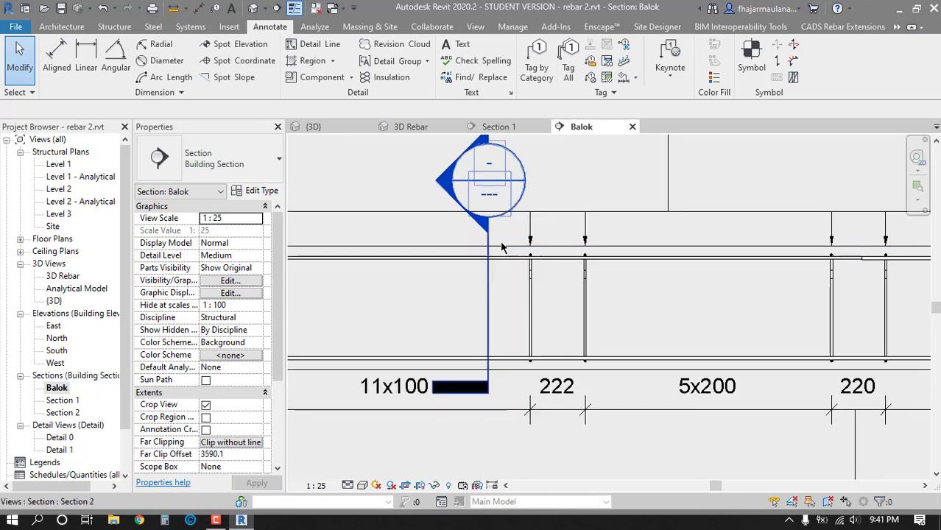
click(489, 289)
key(c)
key(o)
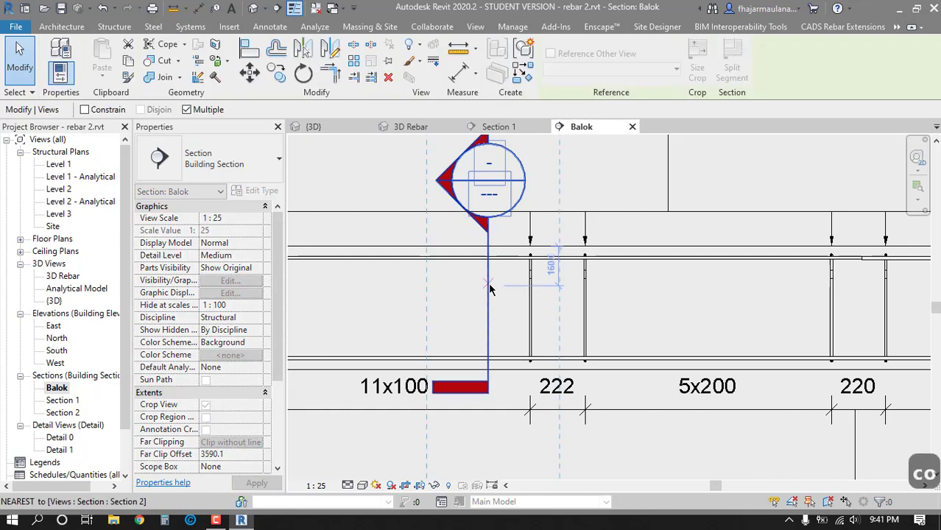
- Copy the selected section marker to the 5x200 stirrup zone near midspan of the beam between grids 1 and 2
middle_drag(484, 318, 470, 271)
click(477, 318)
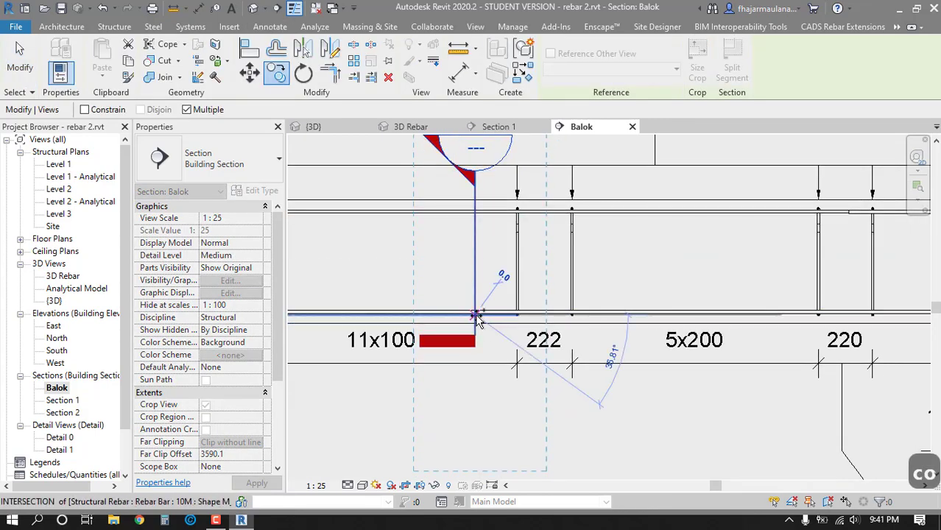
scroll(476, 318, down, 2)
click(653, 319)
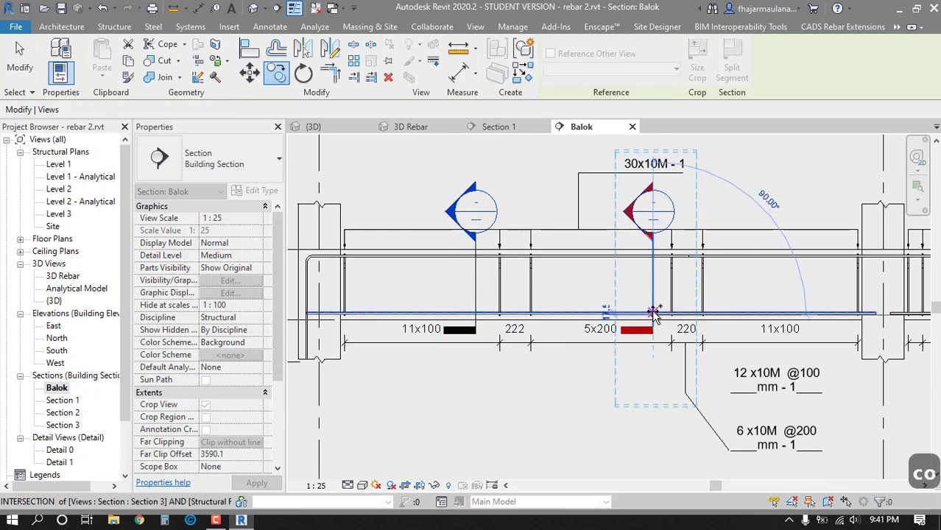
key(Escape)
key(Escape)
key(Escape)
key(Escape)
scroll(597, 366, up, 1)
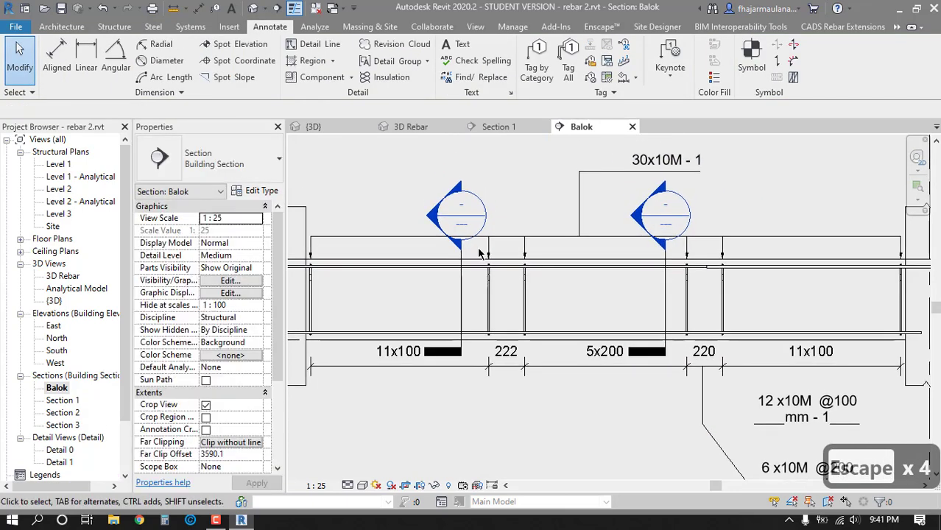
scroll(456, 254, down, 3)
key(Escape)
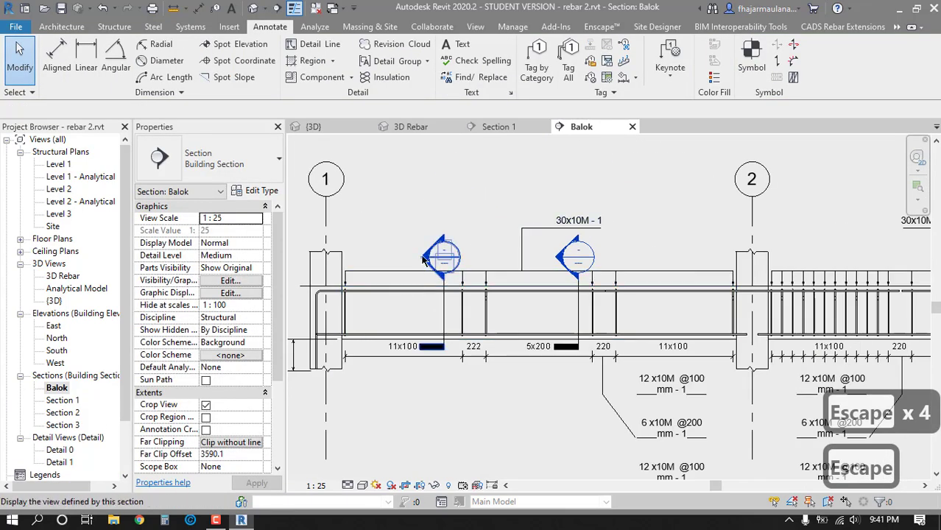
- Open the section view of the marker nearest grid 1 and set its view scale to 1:10
double_click(424, 258)
scroll(529, 298, up, 5)
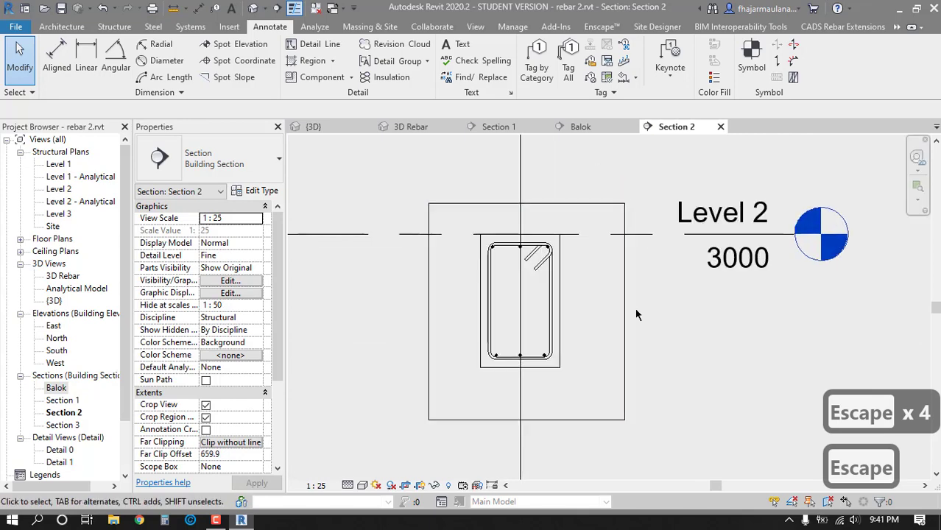
key(Escape)
scroll(498, 378, down, 3)
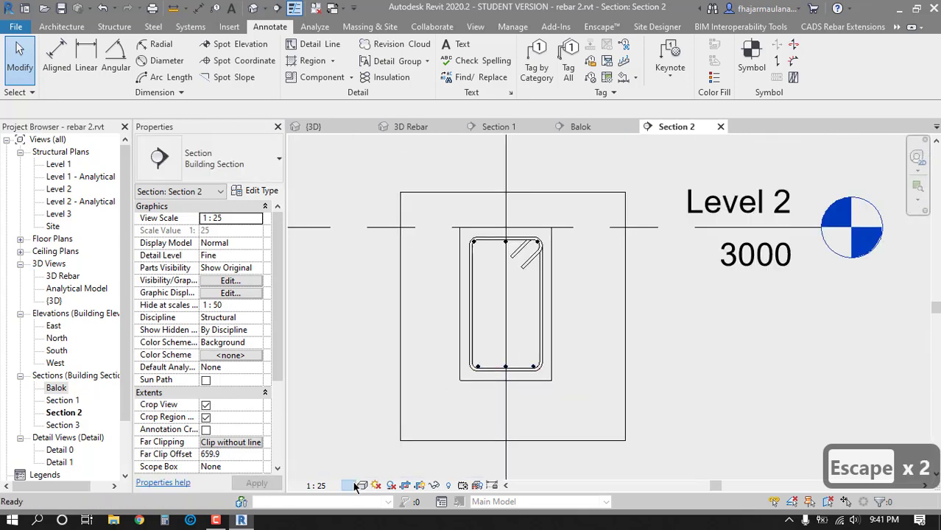
click(356, 471)
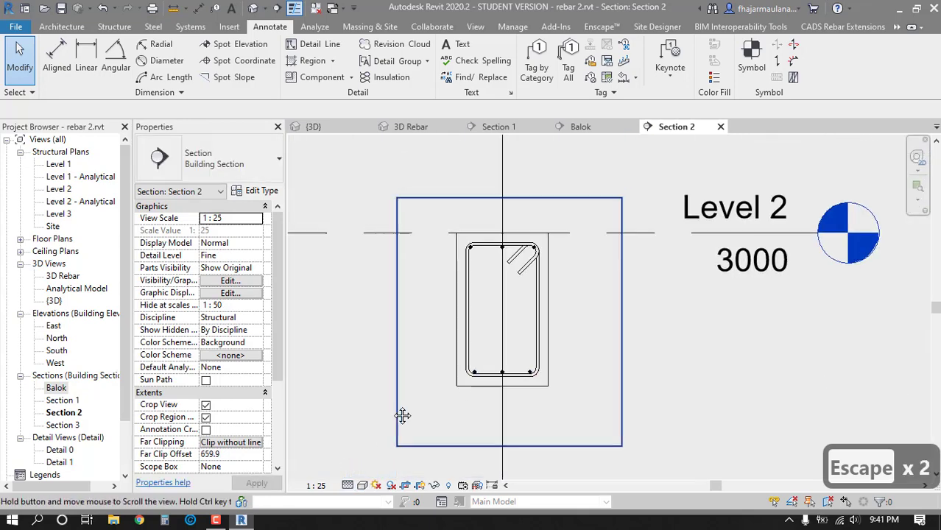
click(313, 487)
click(337, 333)
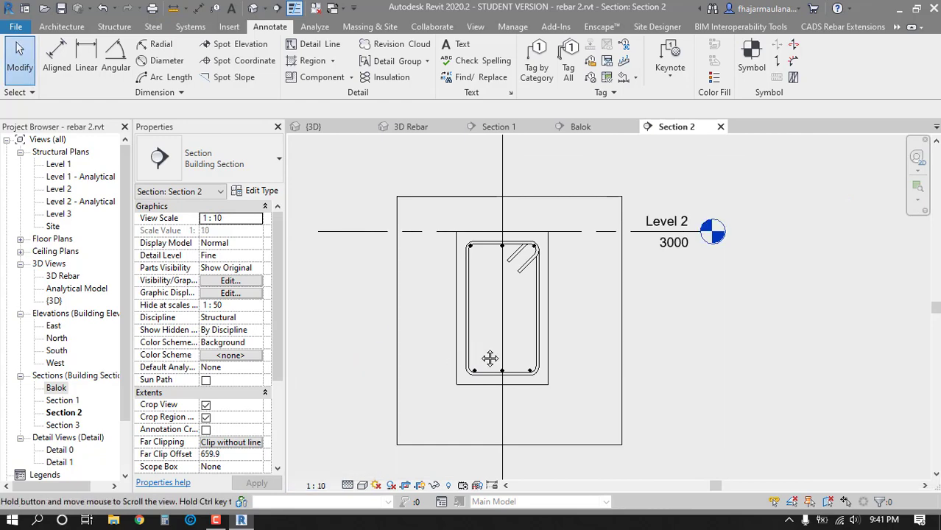
middle_drag(490, 359, 590, 330)
scroll(590, 330, down, 2)
scroll(608, 254, up, 3)
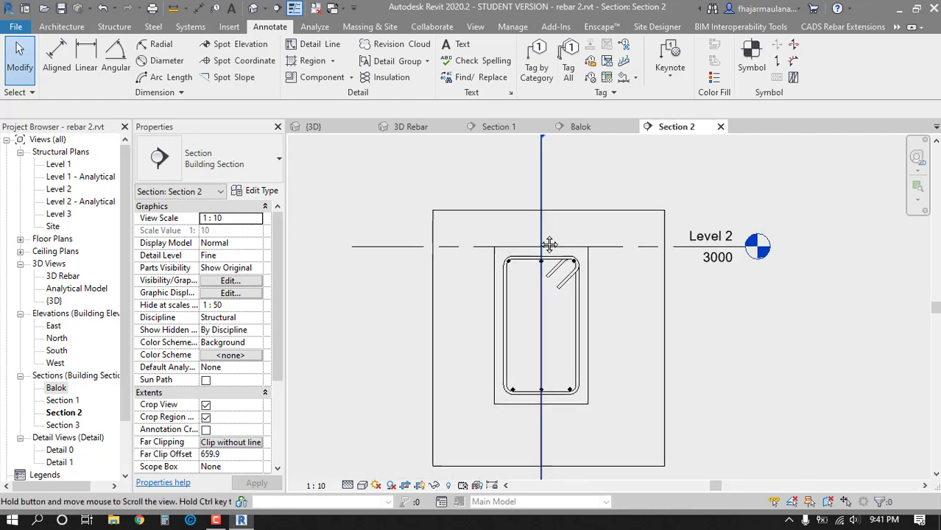
scroll(607, 243, down, 3)
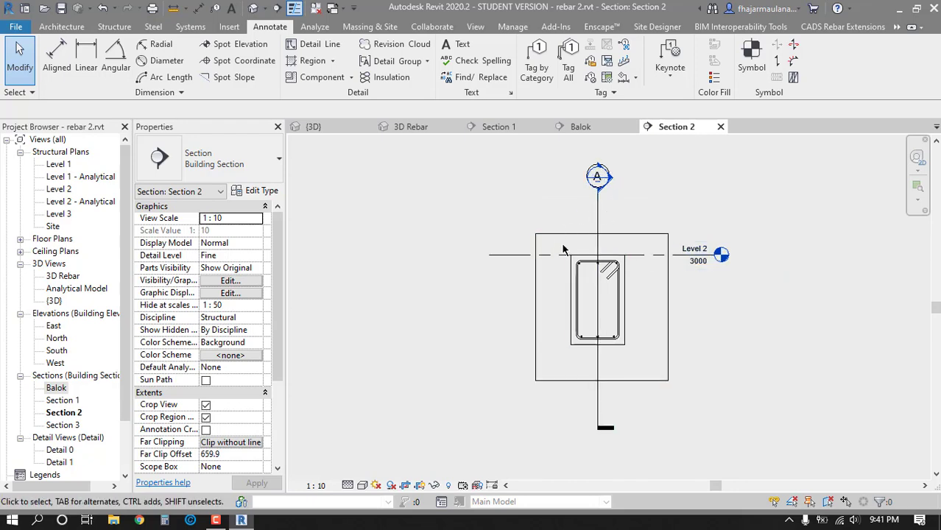
- Hide the Grids and Levels annotation categories in the Section 2 view through Visibility/Graphic Overrides
scroll(610, 294, up, 1)
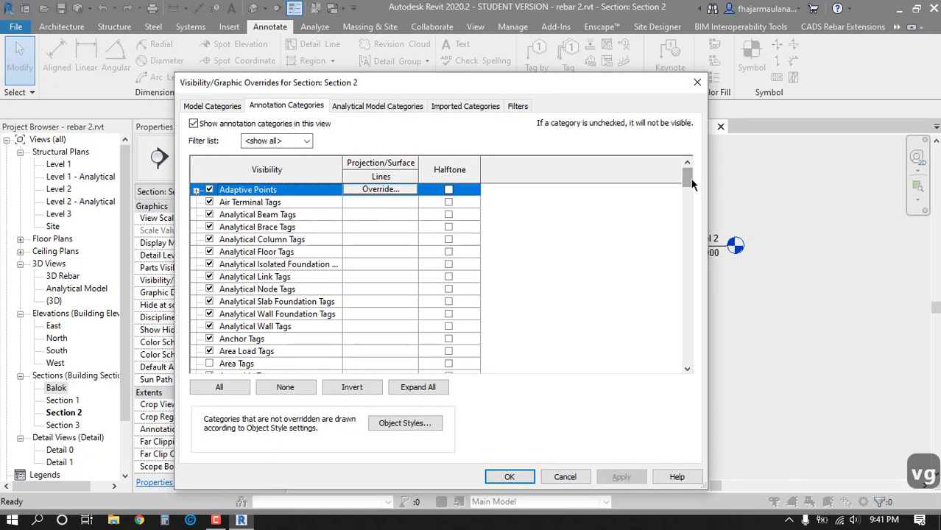
drag(690, 179, 690, 243)
click(210, 302)
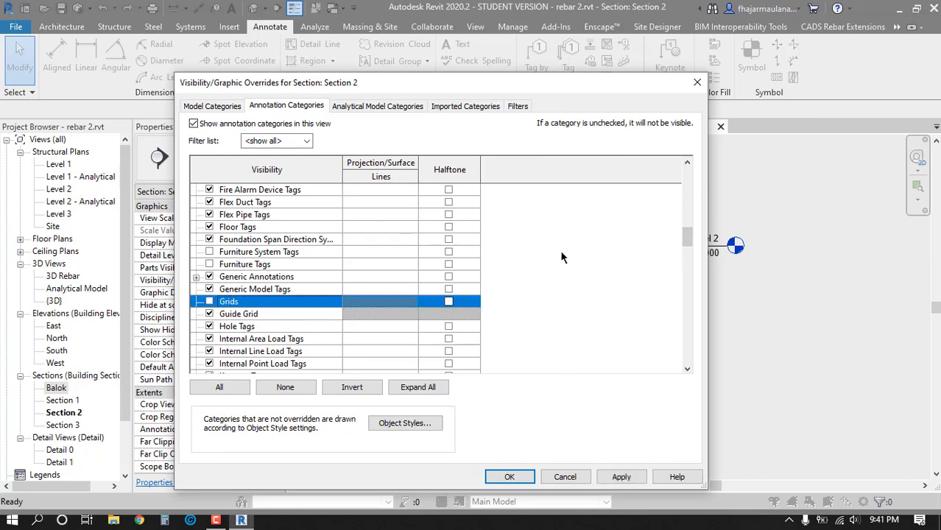
scroll(266, 313, down, 2)
click(210, 315)
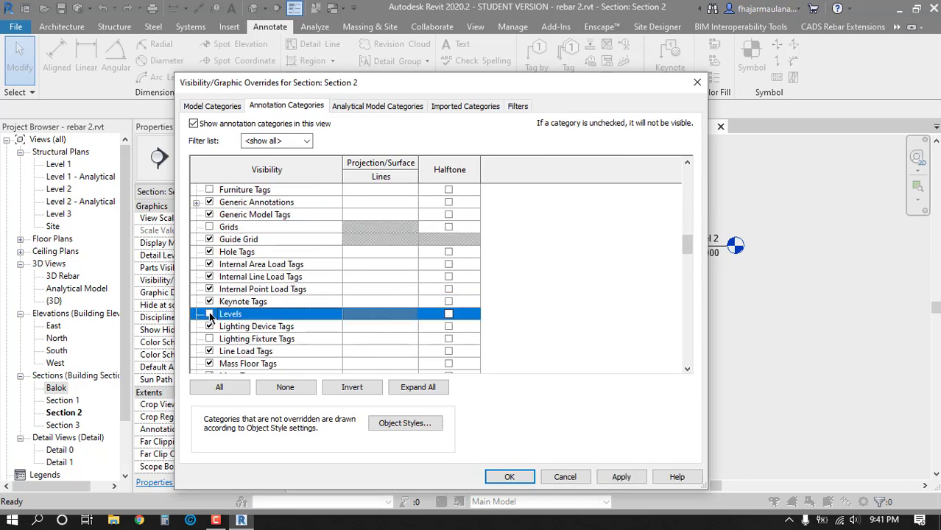
click(510, 475)
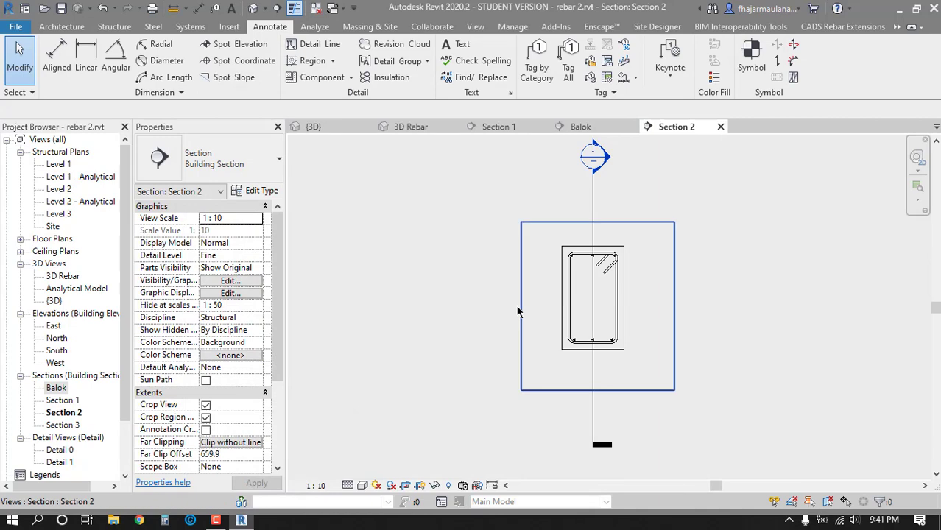
- Hide the Sections annotation category in the Section 2 view through Visibility/Graphic Overrides
key(v)
key(g)
click(279, 107)
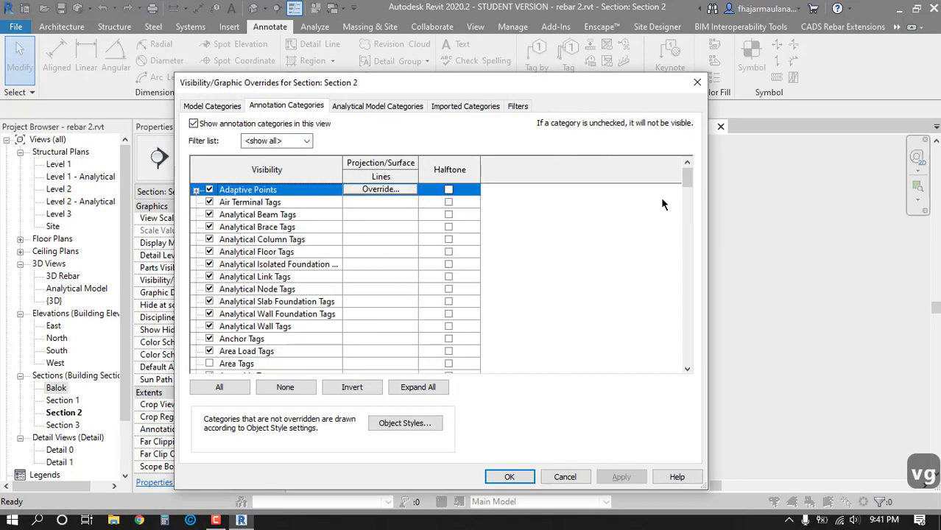
drag(686, 180, 685, 310)
click(209, 301)
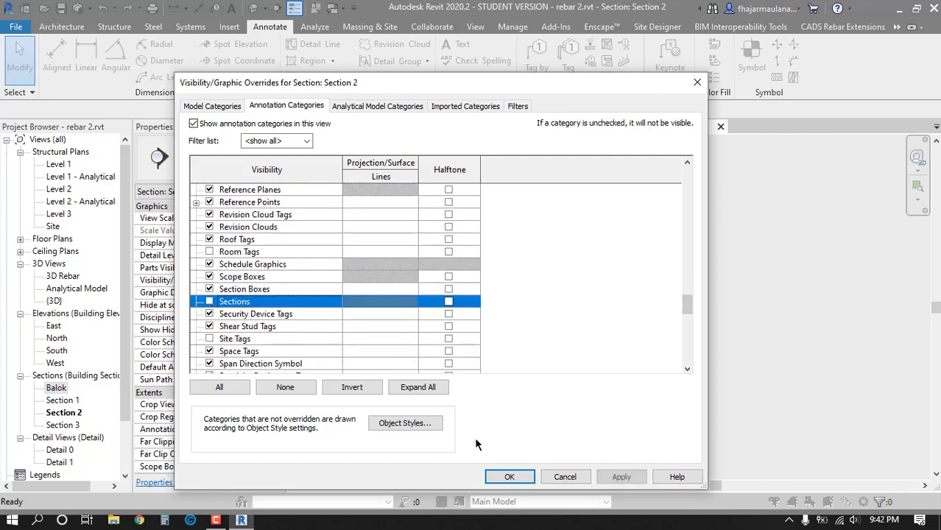
click(508, 478)
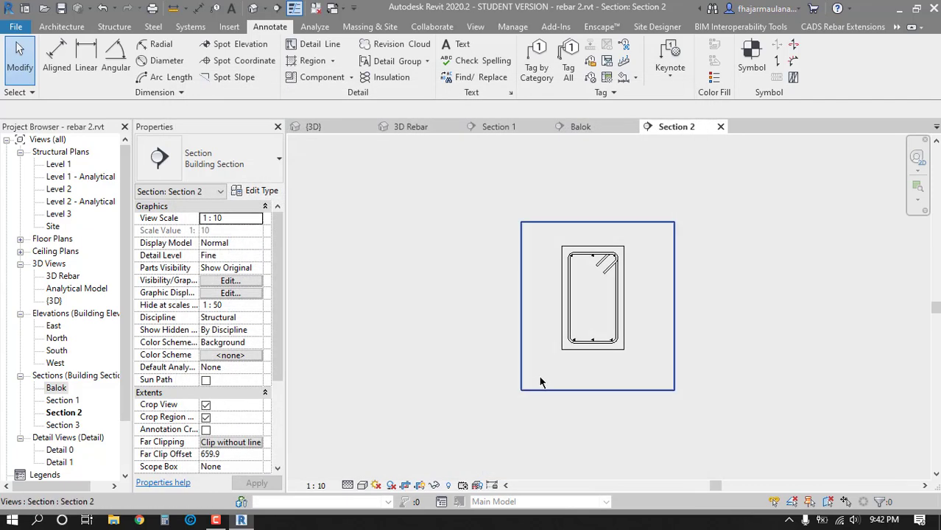
- Shrink the crop region on all four sides to fit closely around the beam and hide the crop boundary
click(521, 308)
drag(521, 308, 550, 308)
drag(674, 307, 633, 302)
drag(591, 390, 592, 359)
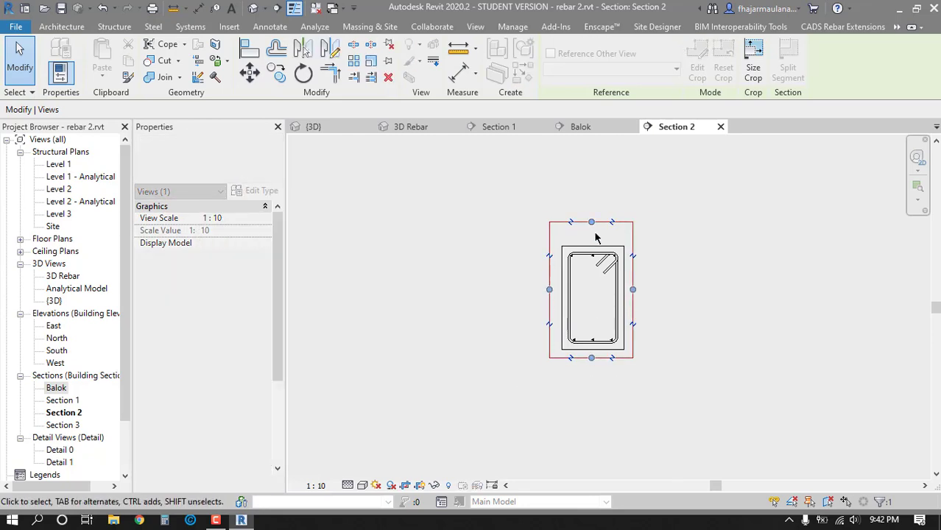
drag(593, 221, 592, 238)
click(693, 325)
middle_click(618, 326)
middle_click(618, 326)
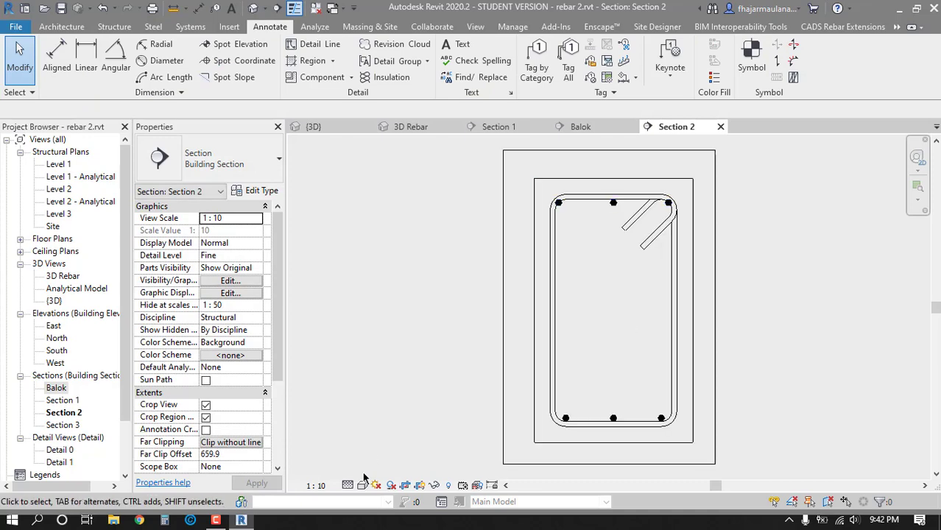
click(420, 486)
middle_drag(598, 337, 549, 349)
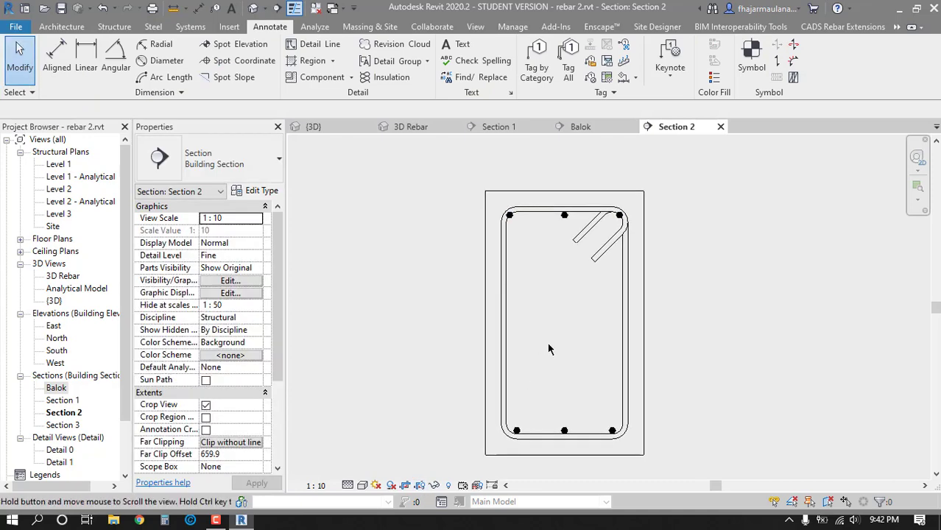
- Add a multi-rebar annotation to the three top bars, placing its tag above the beam and to the right
click(623, 77)
click(509, 215)
mouse_move(520, 229)
middle_down()
mouse_move(515, 275)
mouse_move(517, 260)
middle_up()
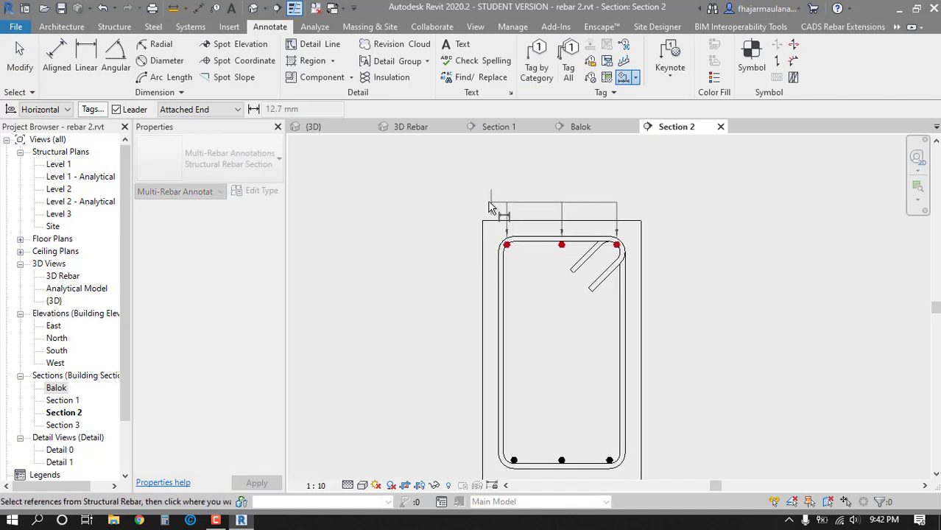
click(563, 193)
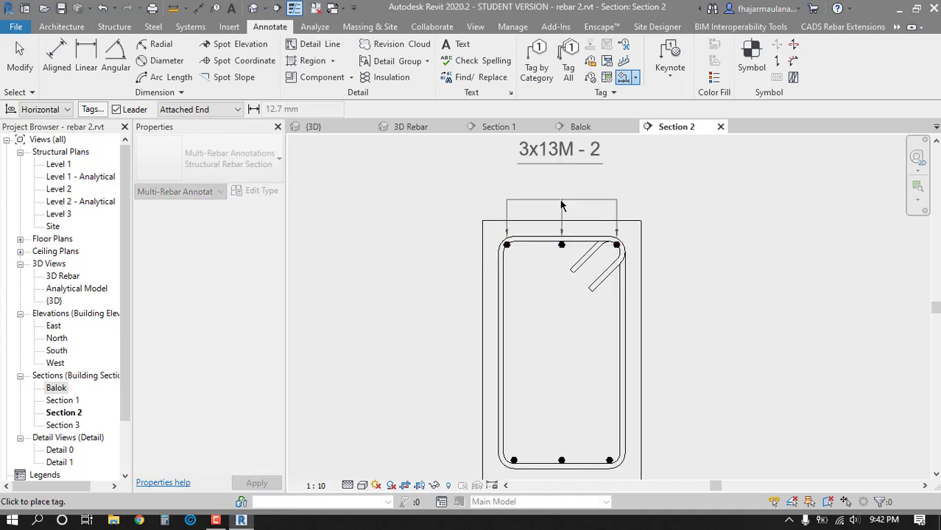
middle_drag(552, 220, 494, 273)
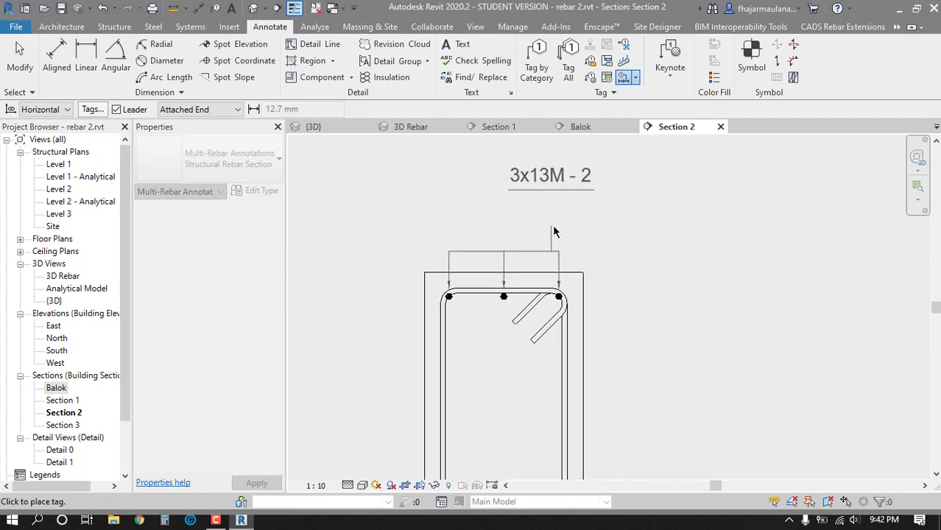
click(597, 228)
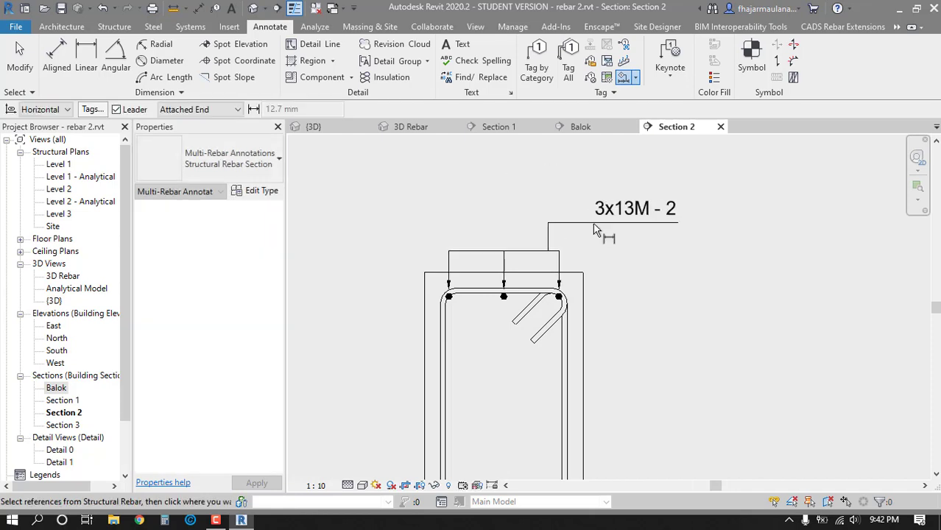
- Add a multi-rebar annotation to the three bottom bars, placing its tag below the beam in line with the upper tag
scroll(595, 225, down, 4)
middle_drag(597, 262, 605, 223)
scroll(558, 274, up, 4)
middle_drag(560, 277, 524, 267)
scroll(525, 289, down, 1)
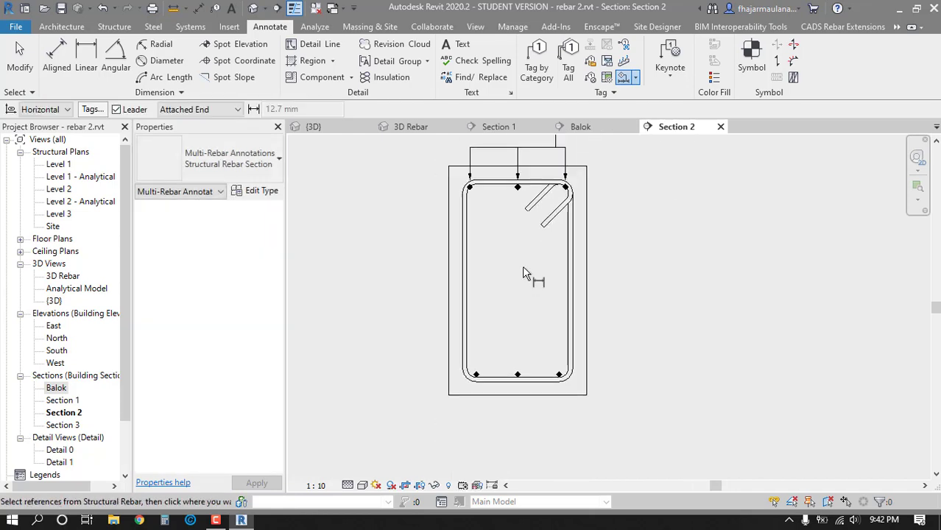
scroll(524, 271, down, 1)
middle_drag(512, 299, 493, 329)
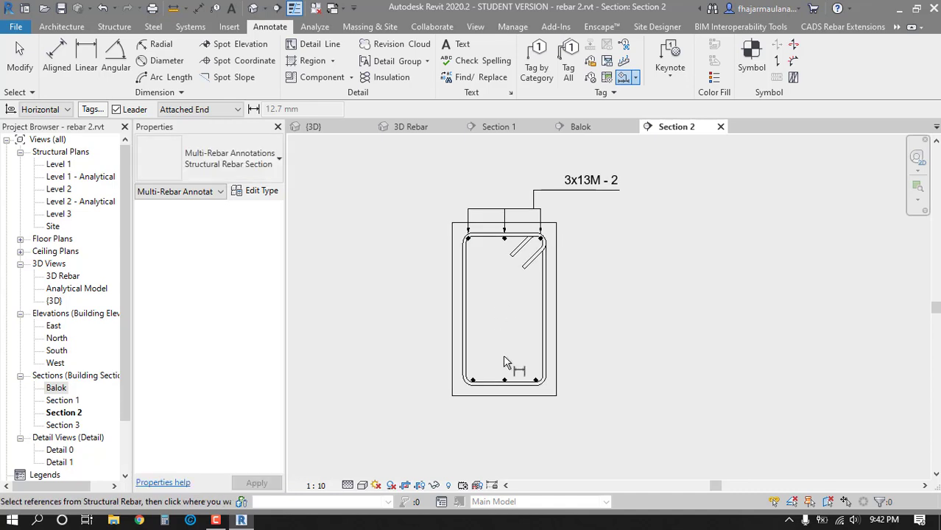
click(507, 387)
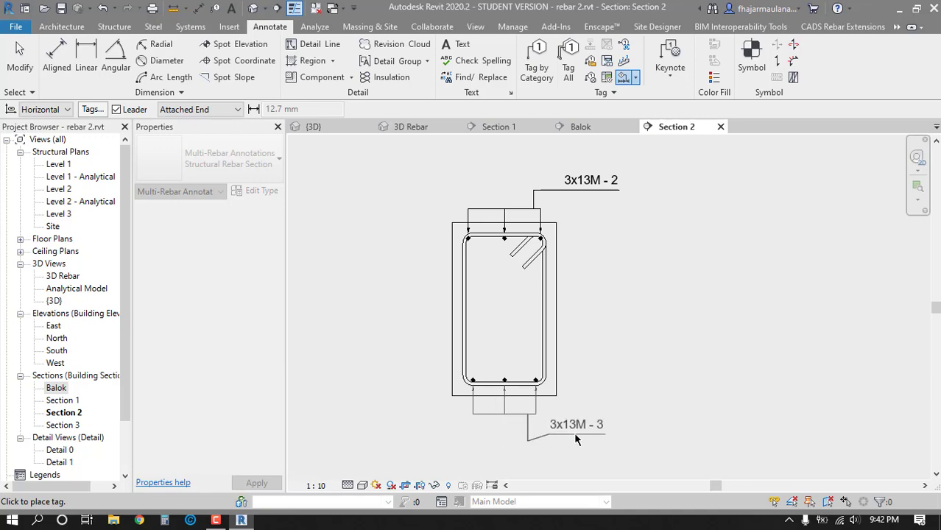
click(565, 446)
middle_drag(589, 380, 589, 357)
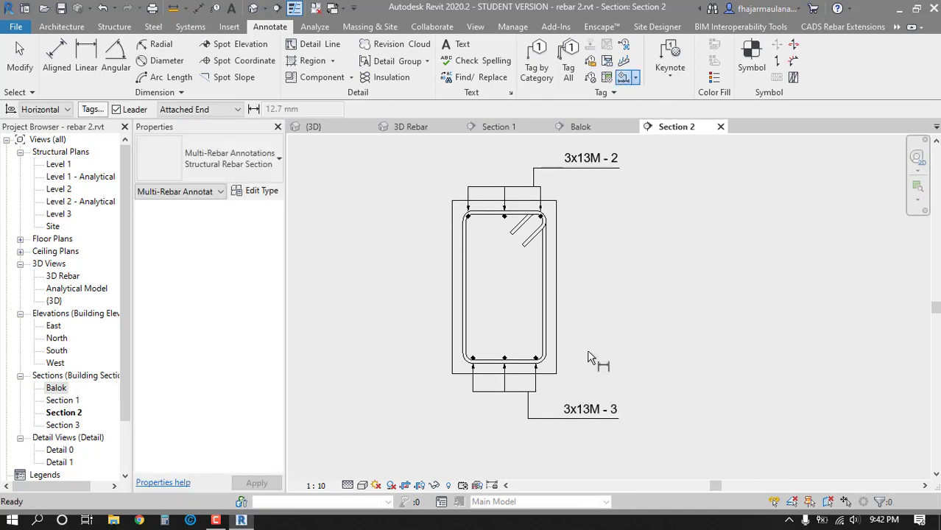
key(Escape)
key(Escape)
- Change the bottom bars' multi-rebar annotation type to Structural Rebar
click(593, 409)
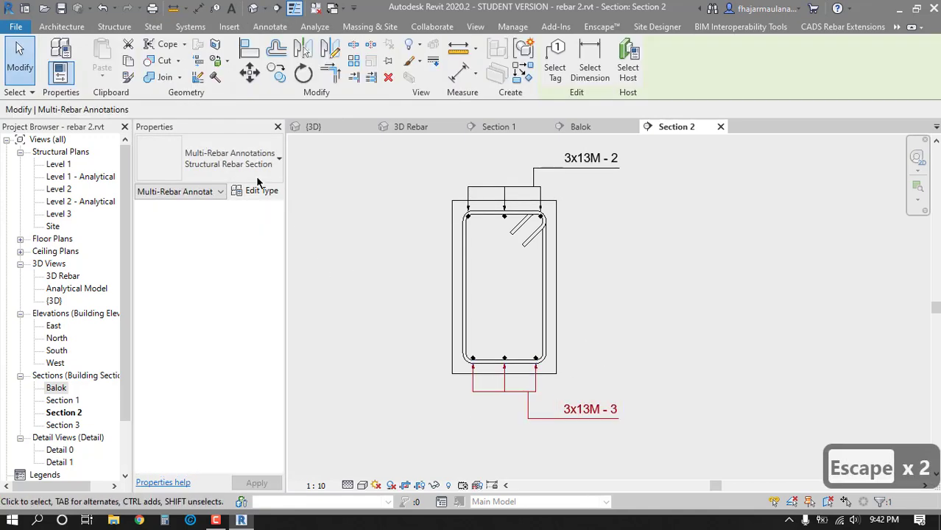
click(232, 164)
click(221, 226)
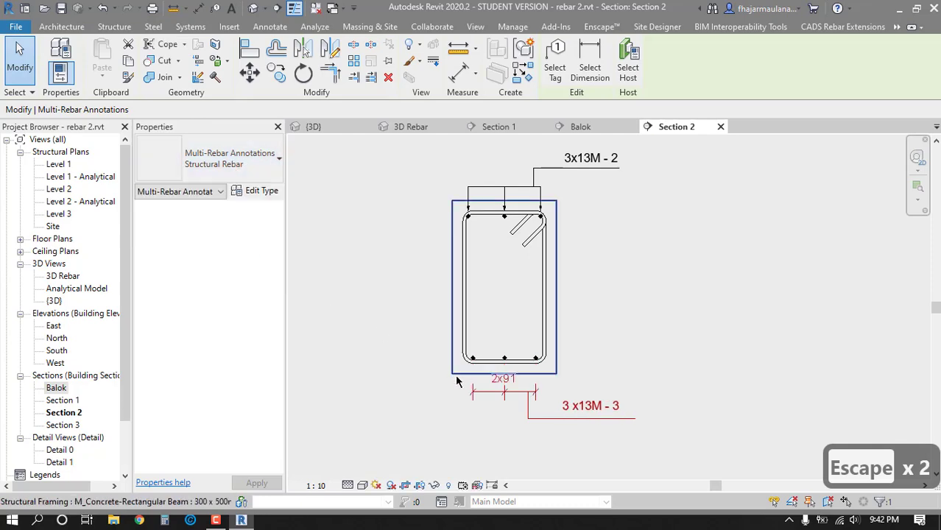
key(Escape)
key(Escape)
scroll(571, 413, up, 3)
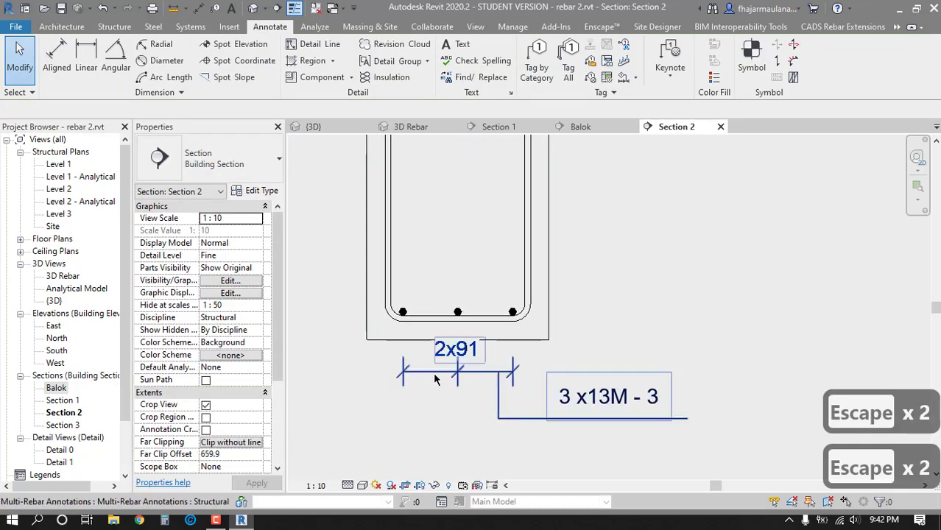
click(435, 379)
key(Escape)
scroll(603, 330, down, 2)
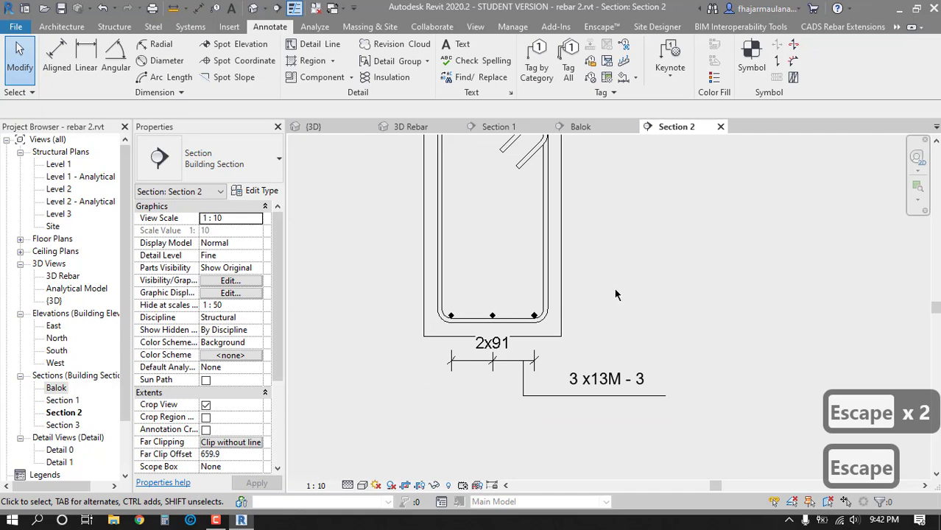
- Tag the stirrup in the beam section by category with an attached leader, placing the tag beside the beam's right face
middle_drag(626, 305, 625, 325)
middle_click(615, 309)
middle_click(614, 309)
scroll(650, 290, up, 2)
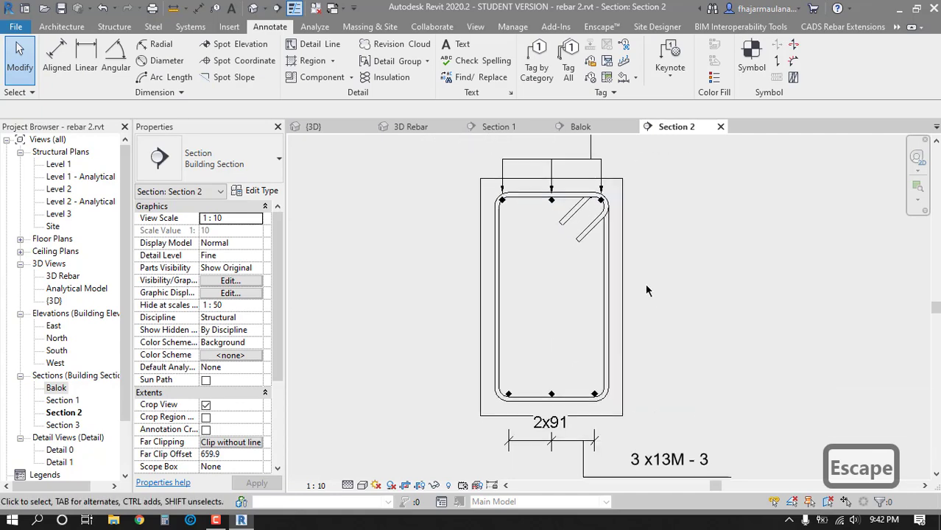
middle_drag(648, 287, 644, 302)
click(554, 74)
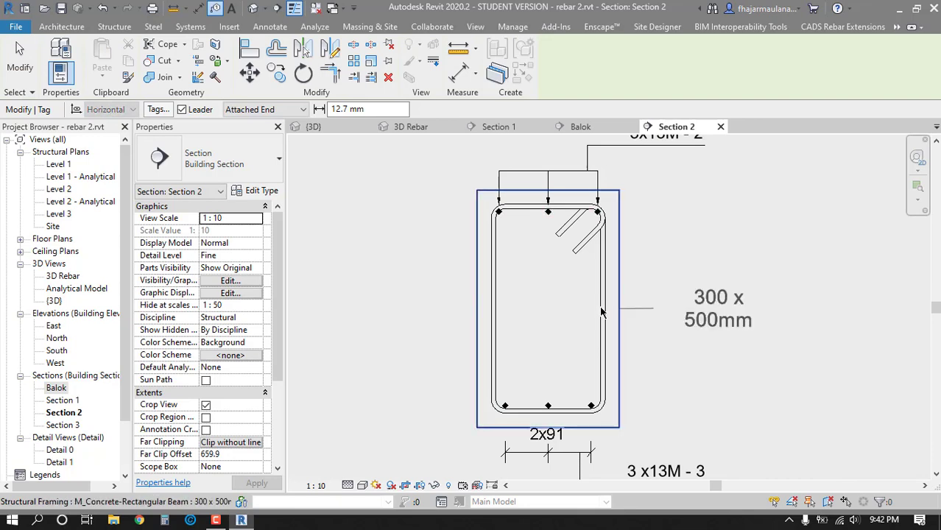
key(Tab)
key(Tab)
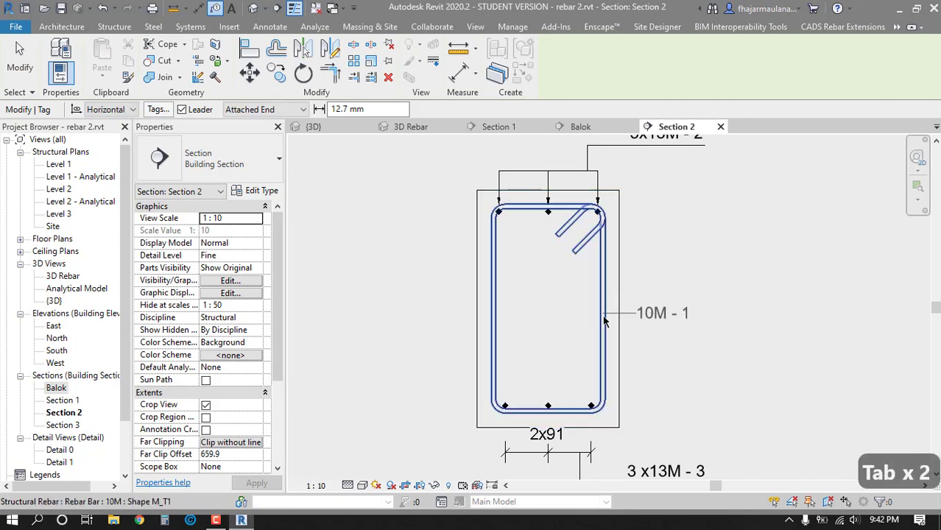
click(604, 321)
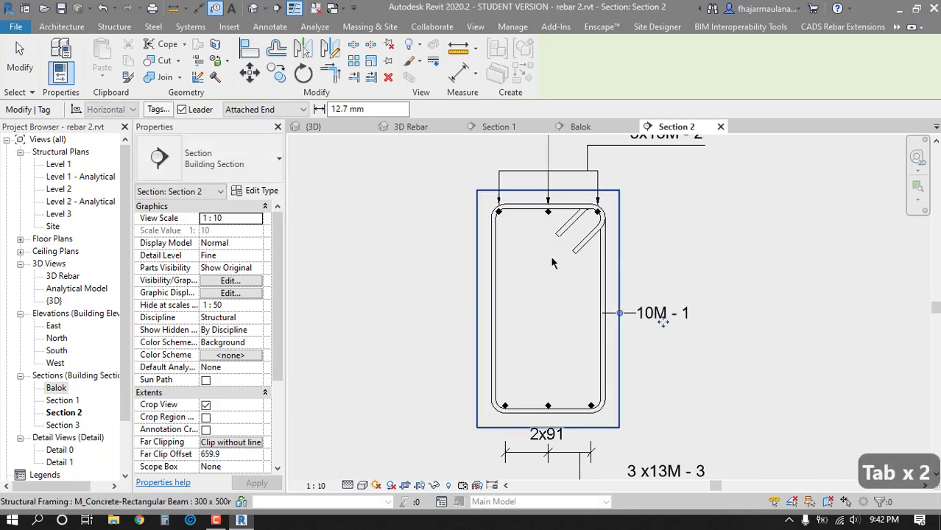
middle_drag(649, 317, 674, 348)
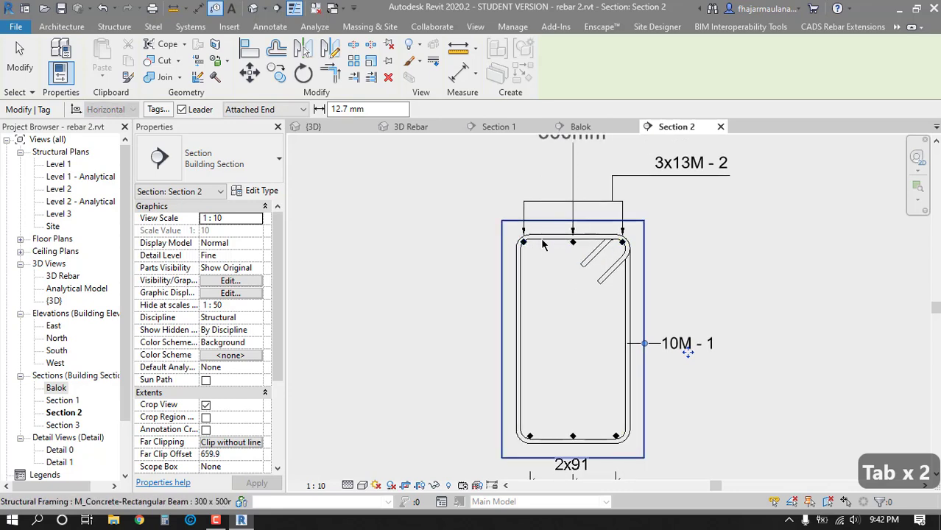
scroll(531, 239, up, 6)
scroll(551, 272, down, 5)
middle_drag(709, 298, 706, 261)
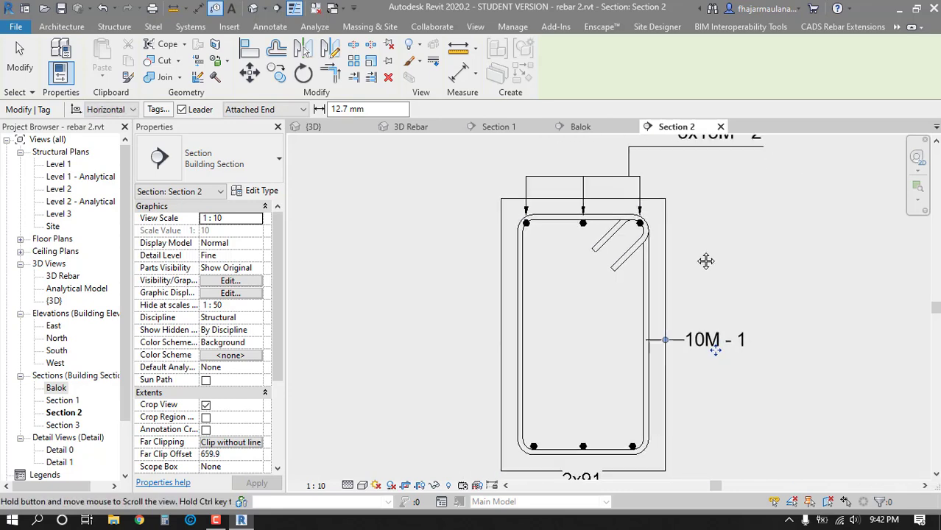
scroll(719, 287, down, 2)
key(Escape)
key(Escape)
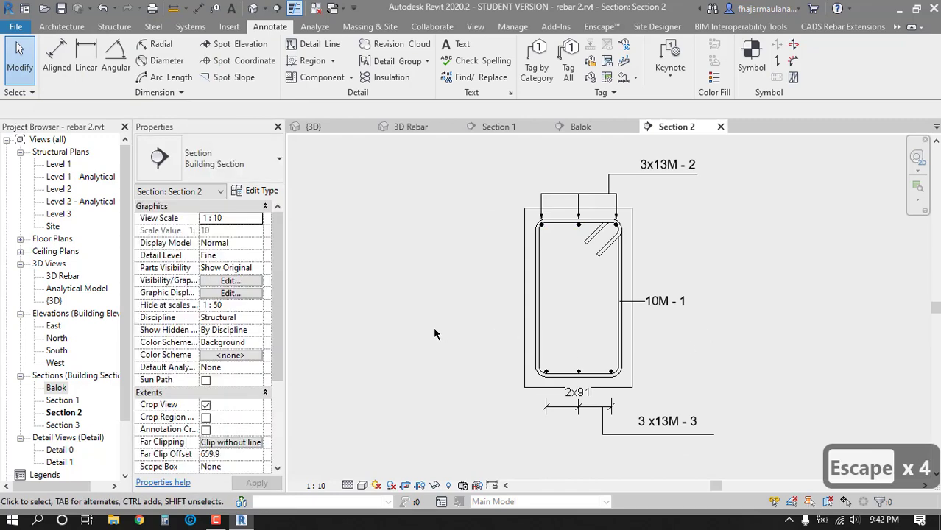
- Rename the Section 2 view as A-A
click(64, 414)
key(F2)
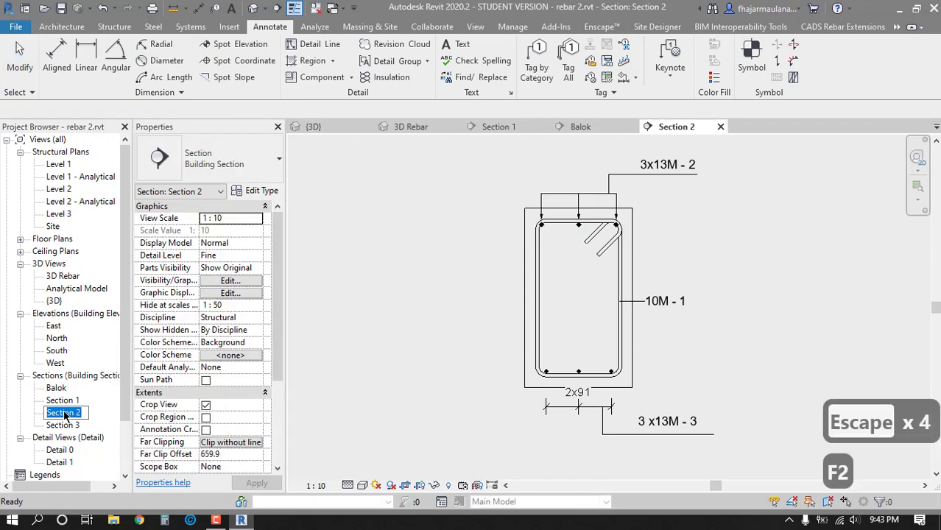
text(A)
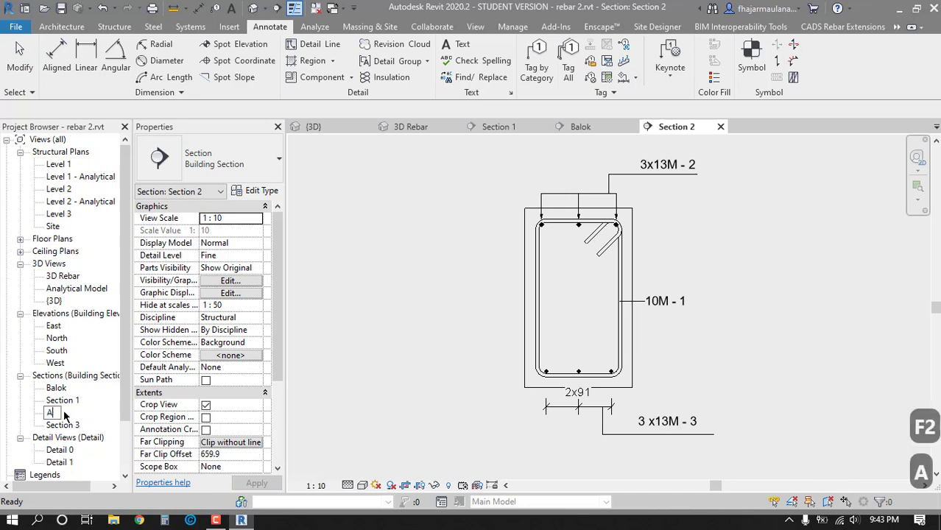
text(-a)
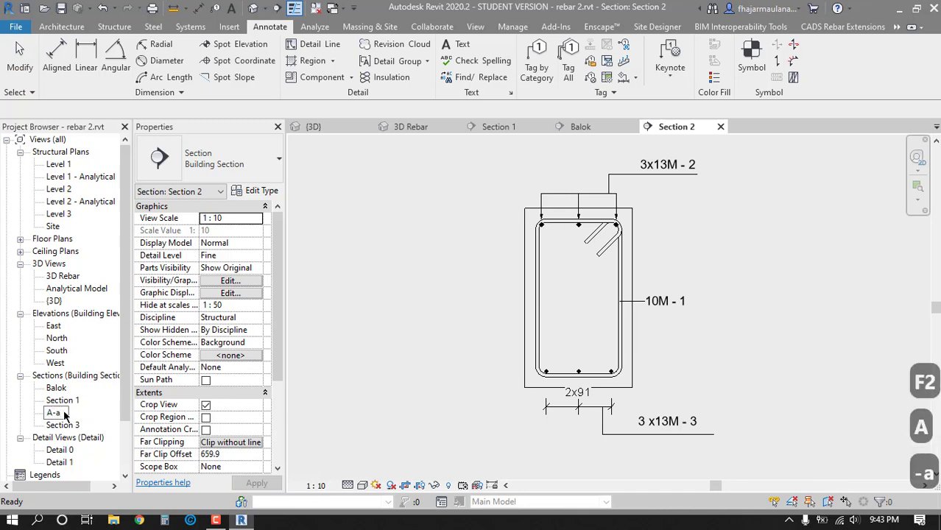
key(Delete)
text(a)
key(Delete)
key(Delete)
key(Delete)
key(BackSpace)
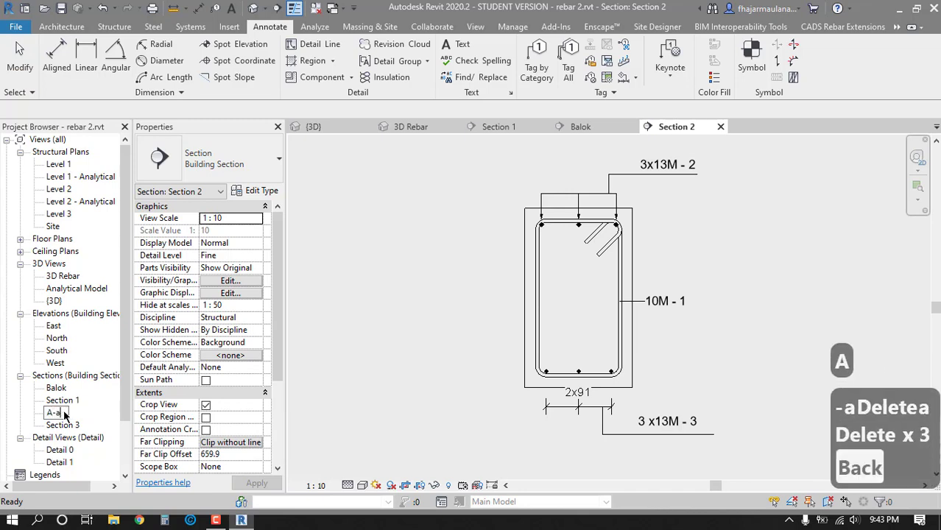
text(AA)
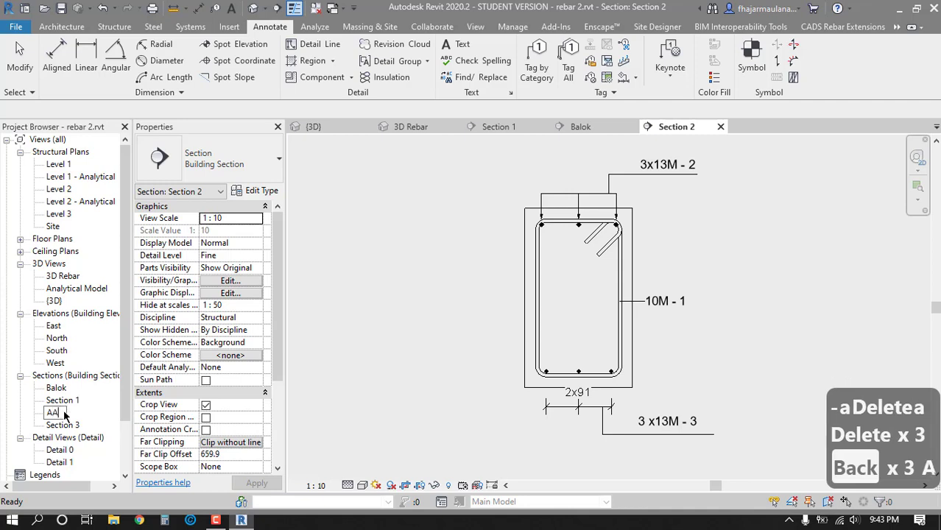
key(BackSpace)
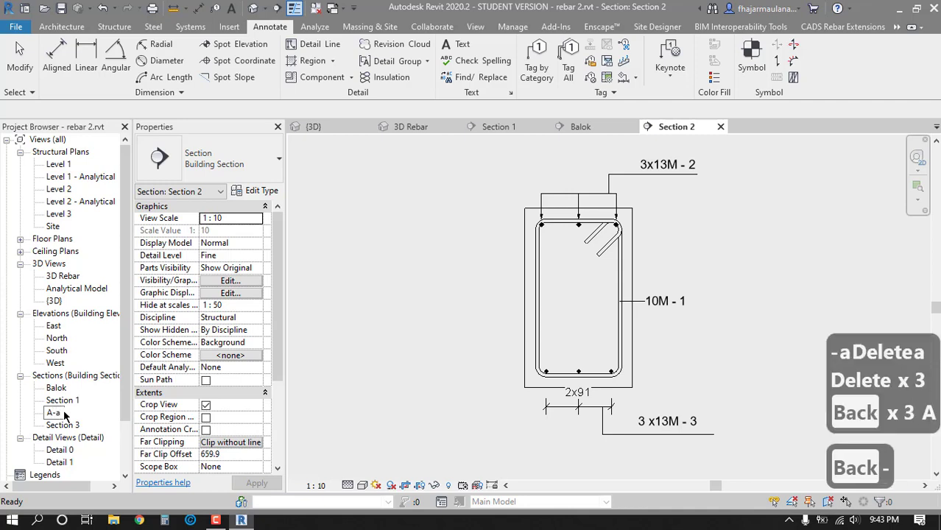
text(-a)
key(BackSpace)
text(A)
key(Return)
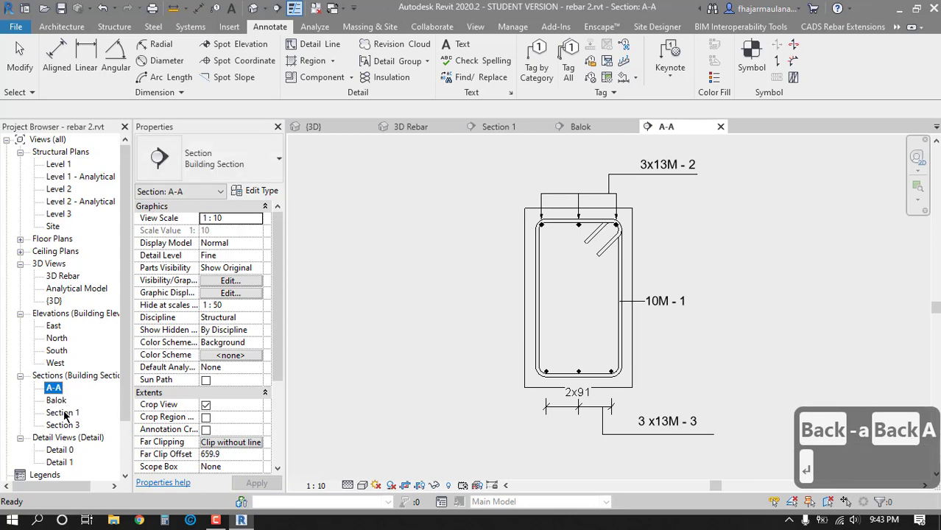
click(473, 291)
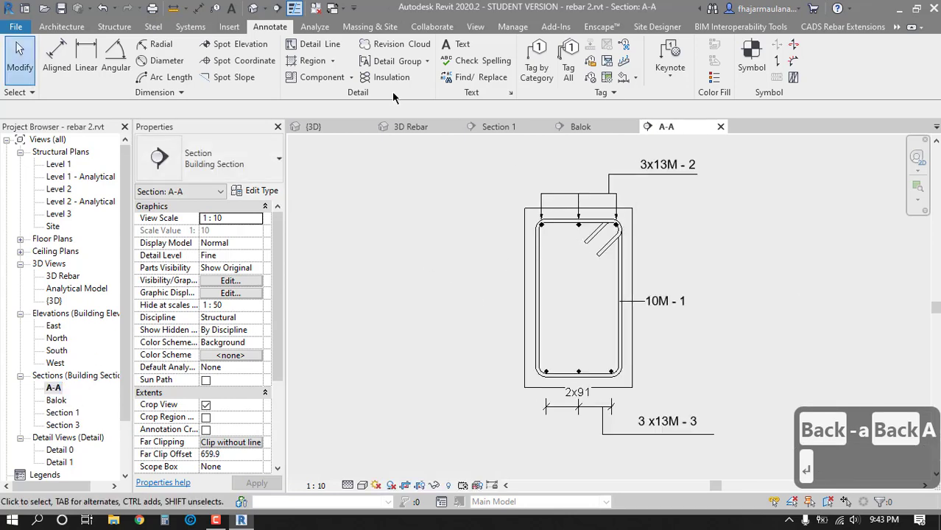
- Switch to the Section 1 view and close all other open views
click(500, 126)
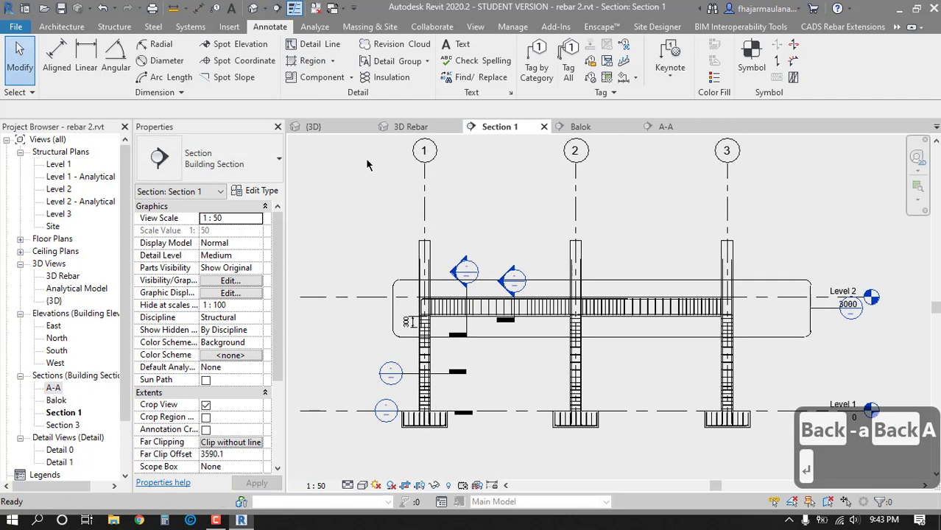
click(294, 8)
scroll(580, 372, up, 5)
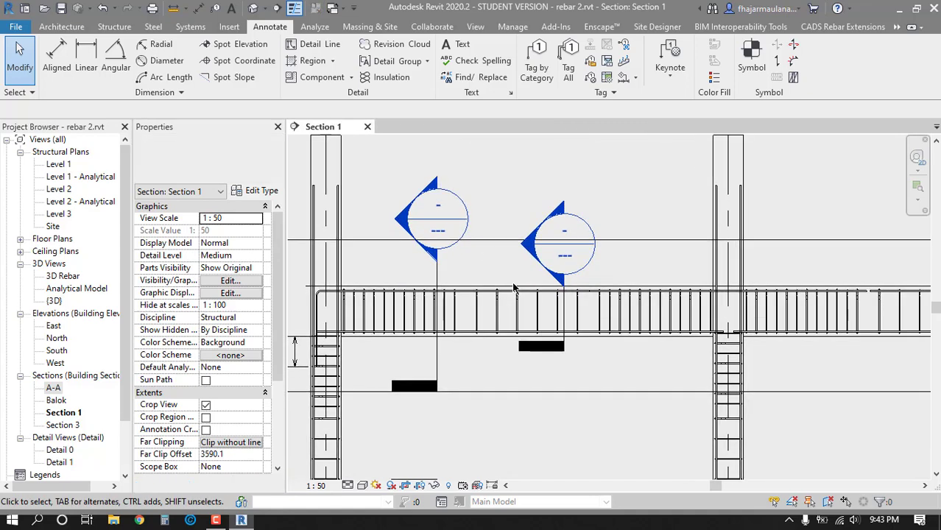
key(Escape)
key(Escape)
- Extend the tail of the Section 3 marker farther below the beam
click(580, 372)
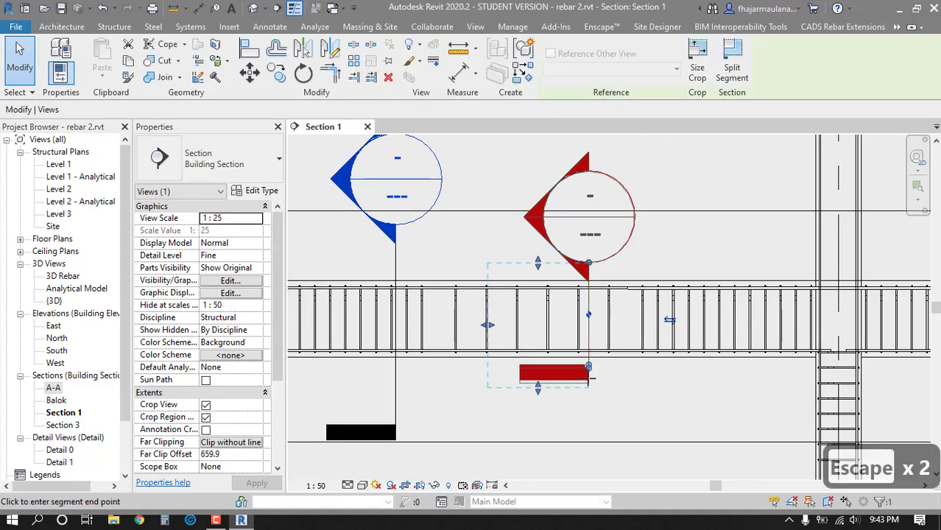
click(589, 433)
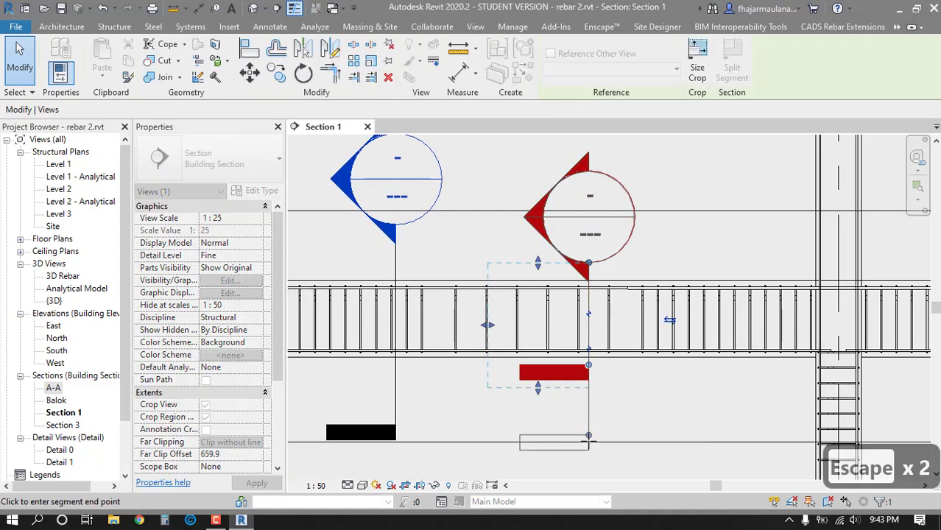
click(589, 401)
click(407, 398)
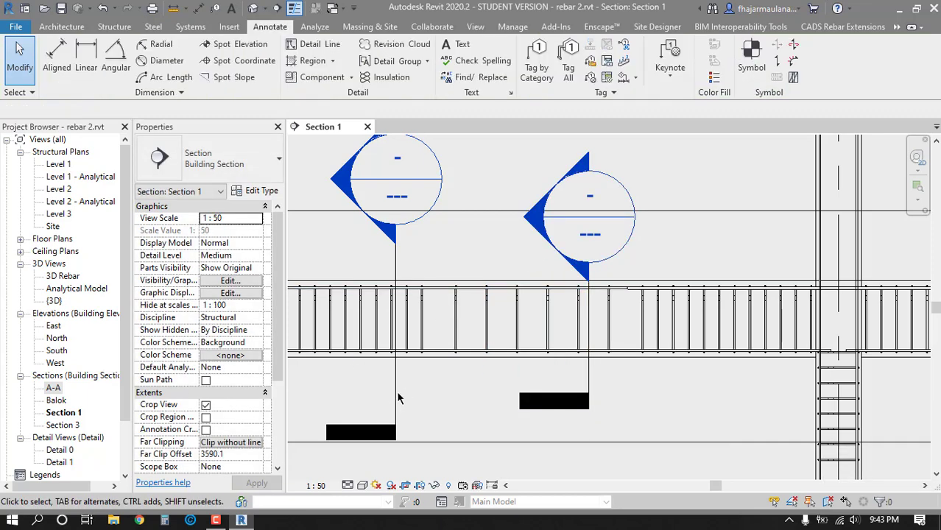
- Shorten the A-A section marker at both ends, bringing its head and tail roughly level with the neighbouring marker
click(397, 427)
drag(396, 426, 395, 390)
drag(395, 225, 397, 254)
key(Escape)
key(Escape)
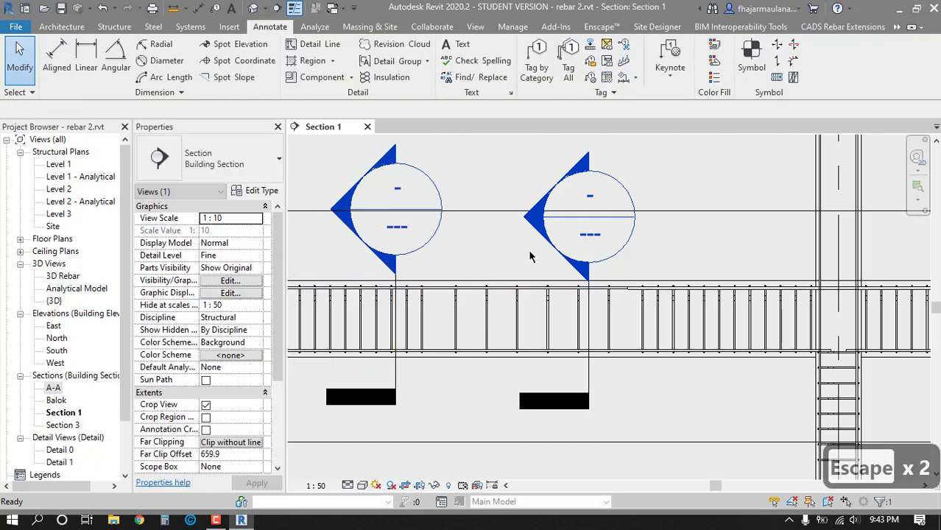
key(Escape)
- Open the Section 3 view from its marker on the beam
key(Tab)
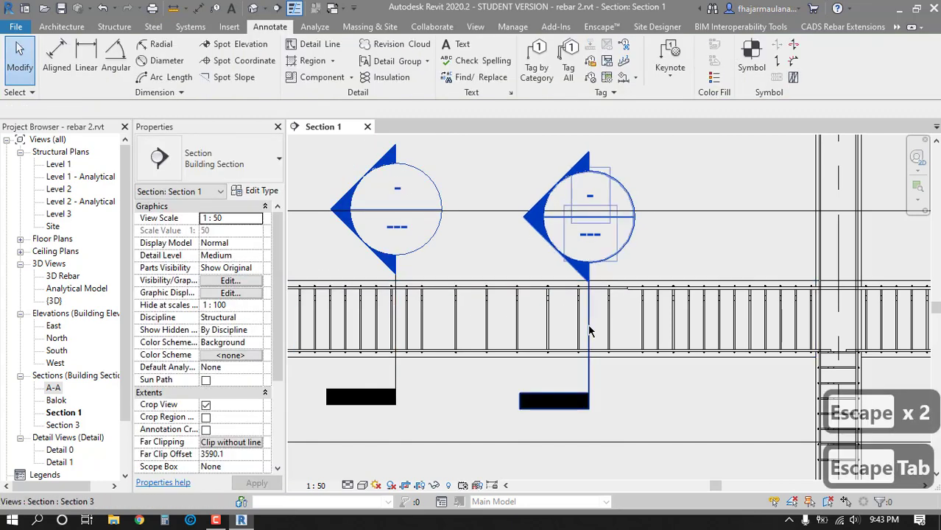
click(590, 331)
double_click(531, 230)
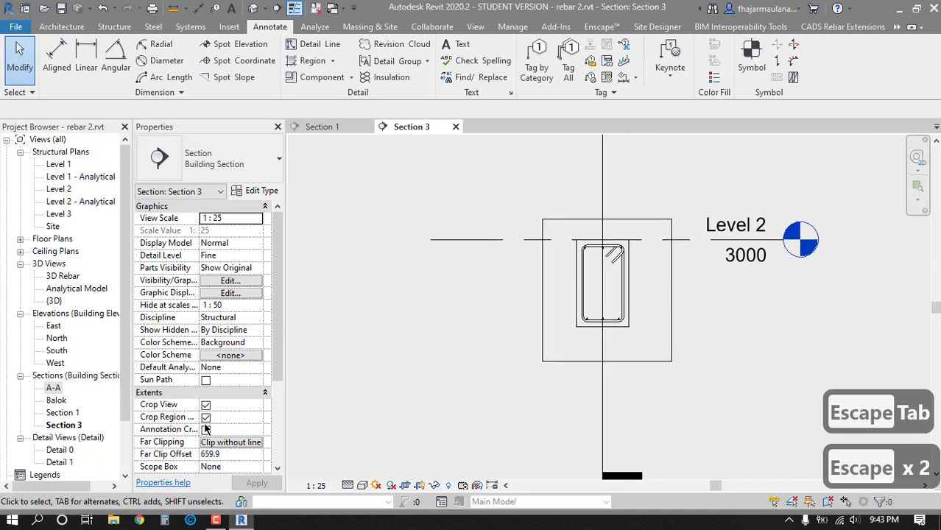
- Rename the Section 3 view as B-B
click(62, 425)
key(F2)
text(B-B)
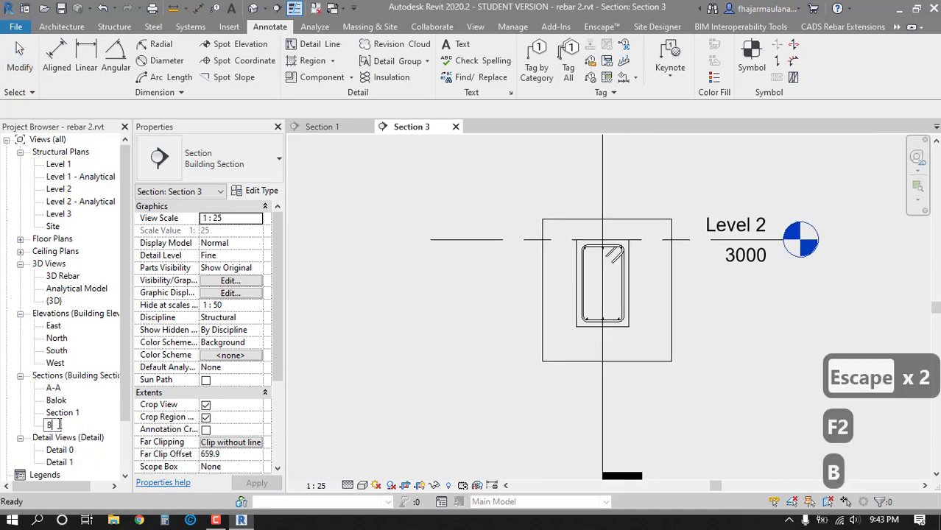
click(444, 368)
middle_drag(445, 395, 406, 418)
key(Escape)
key(Escape)
key(Escape)
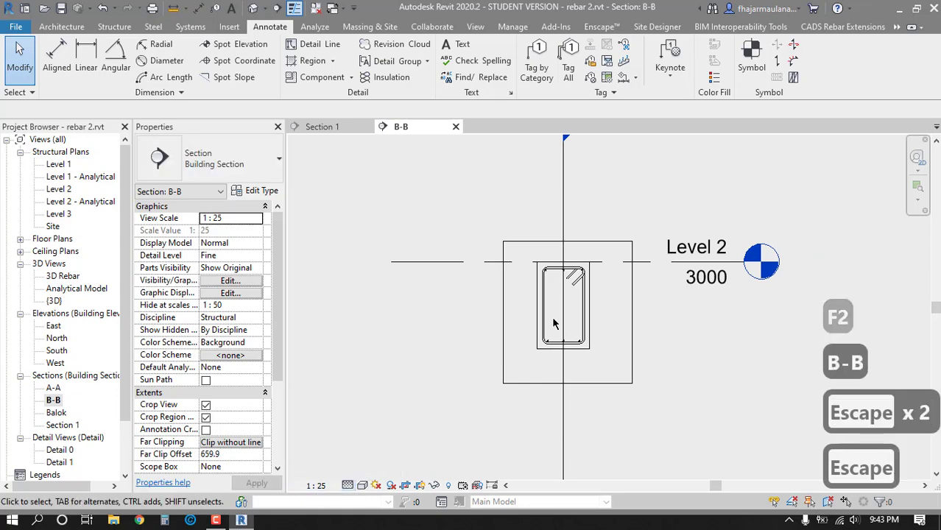
- Hide the Grids, Levels and Sections annotation categories in the B-B view
scroll(560, 293, up, 2)
key(v)
key(g)
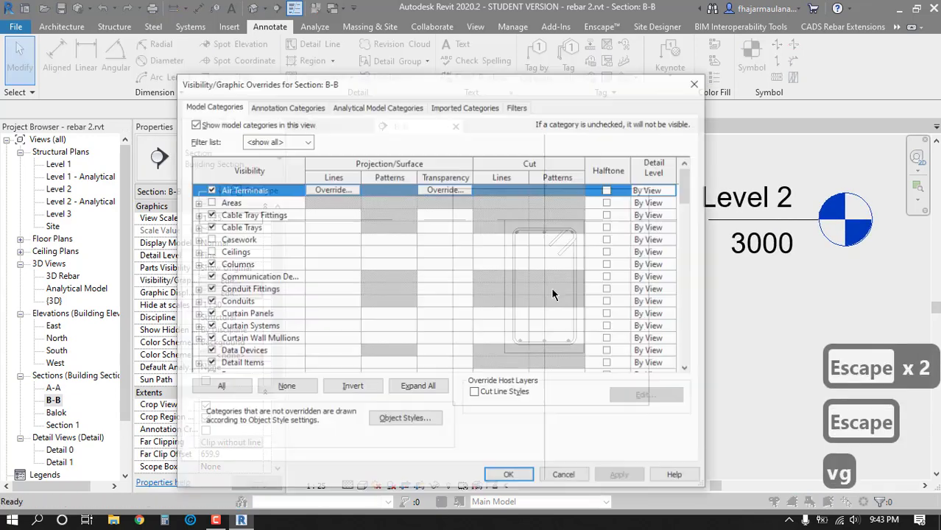
click(318, 106)
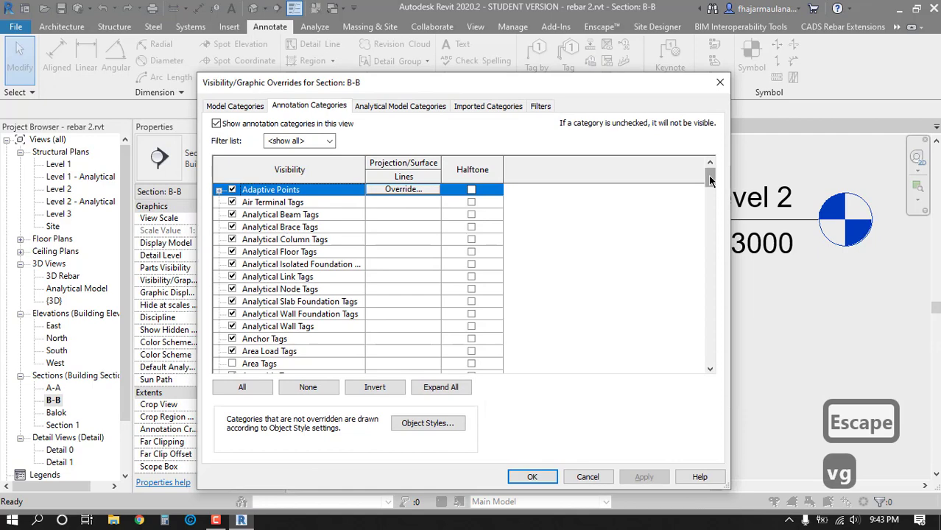
drag(710, 179, 710, 239)
click(233, 290)
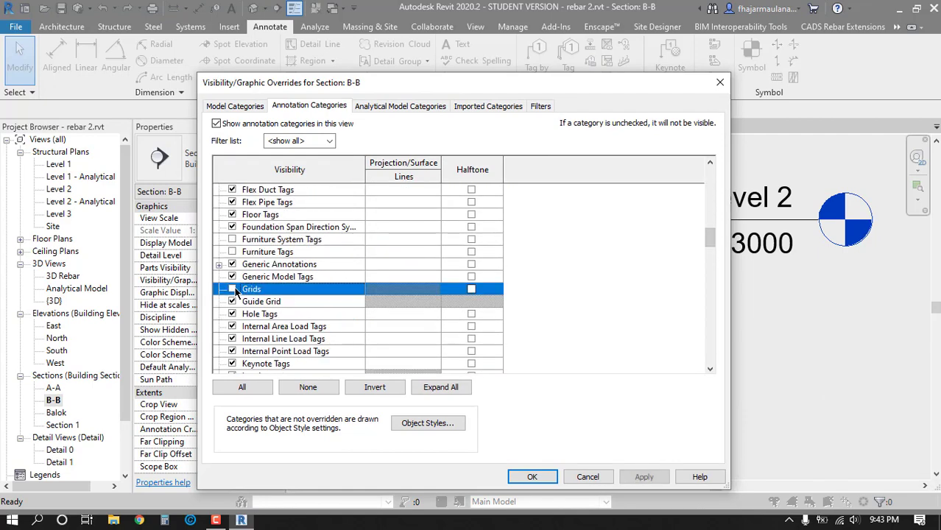
scroll(592, 266, down, 1)
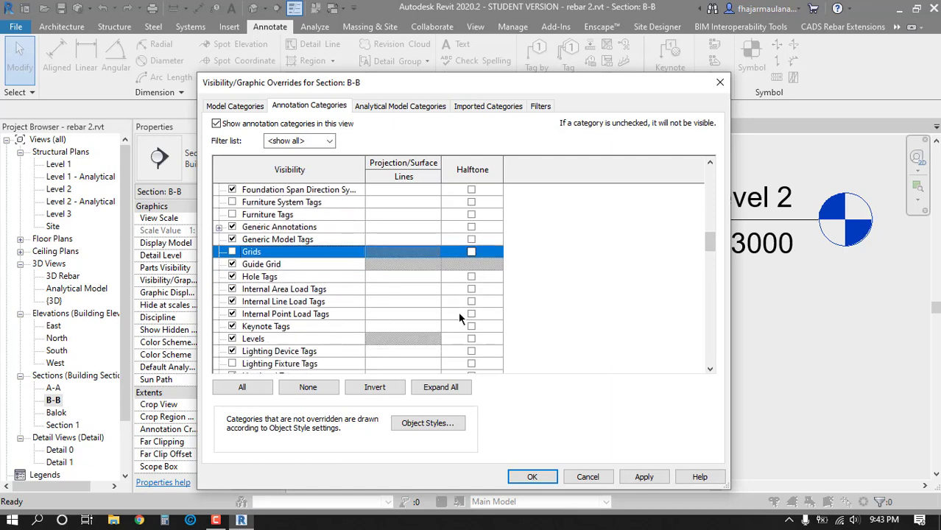
click(233, 338)
scroll(570, 291, down, 4)
click(712, 278)
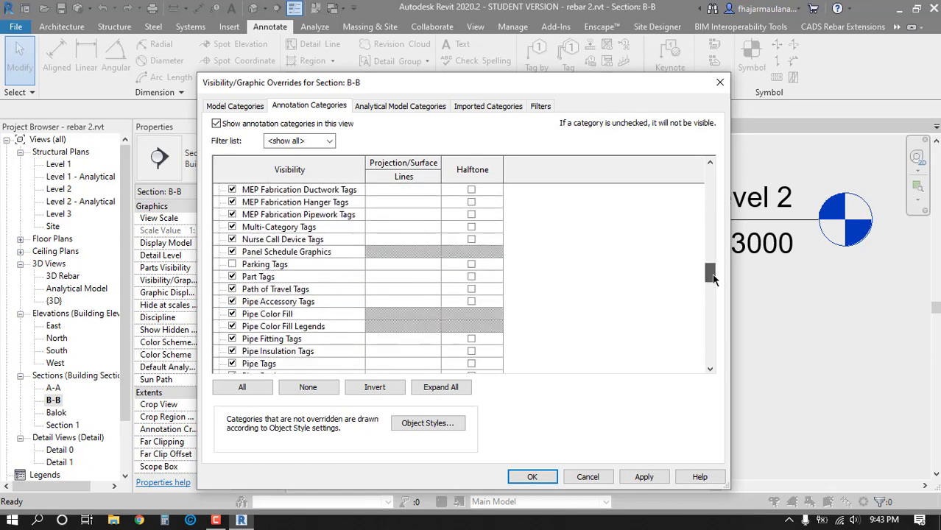
drag(712, 277, 712, 306)
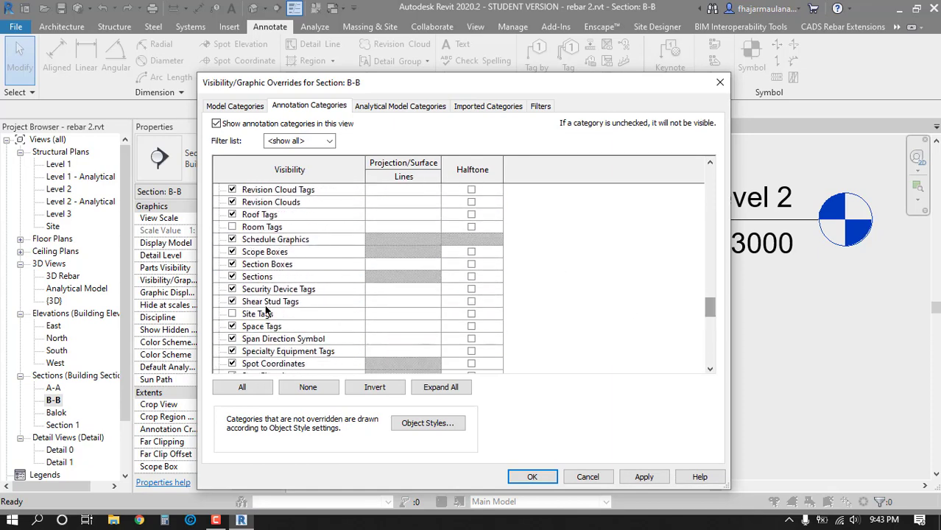
click(232, 277)
click(532, 477)
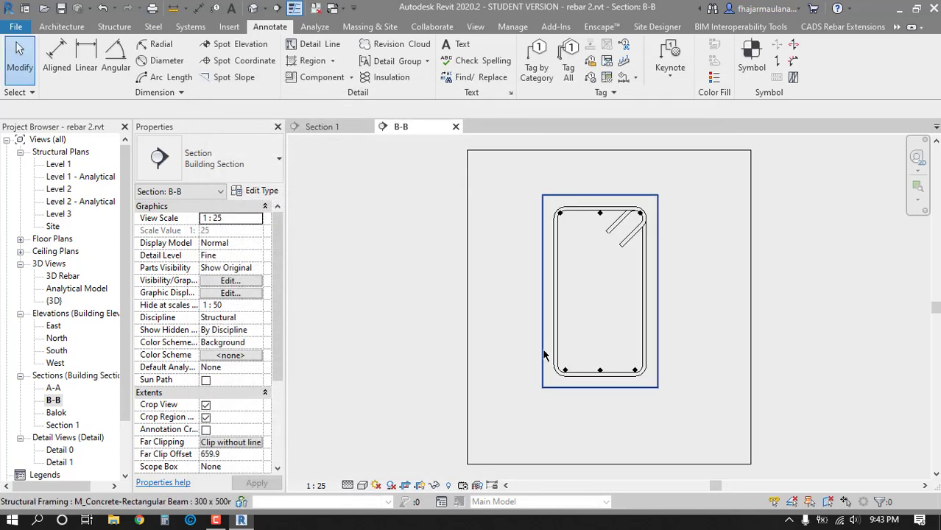
- Set the B-B view scale to 1:10 and shrink its crop region on all four sides closer to the beam
click(324, 486)
click(322, 335)
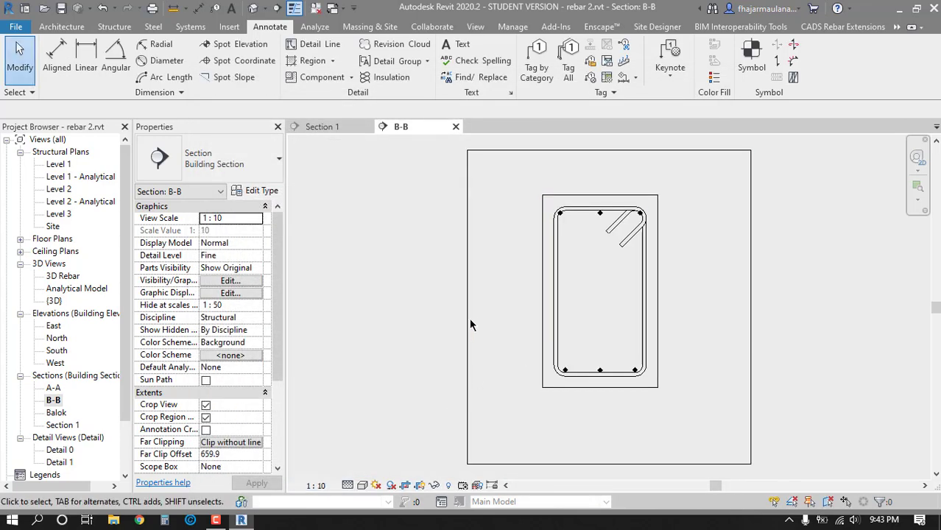
click(469, 307)
drag(469, 307, 497, 308)
drag(752, 307, 695, 309)
drag(596, 464, 596, 424)
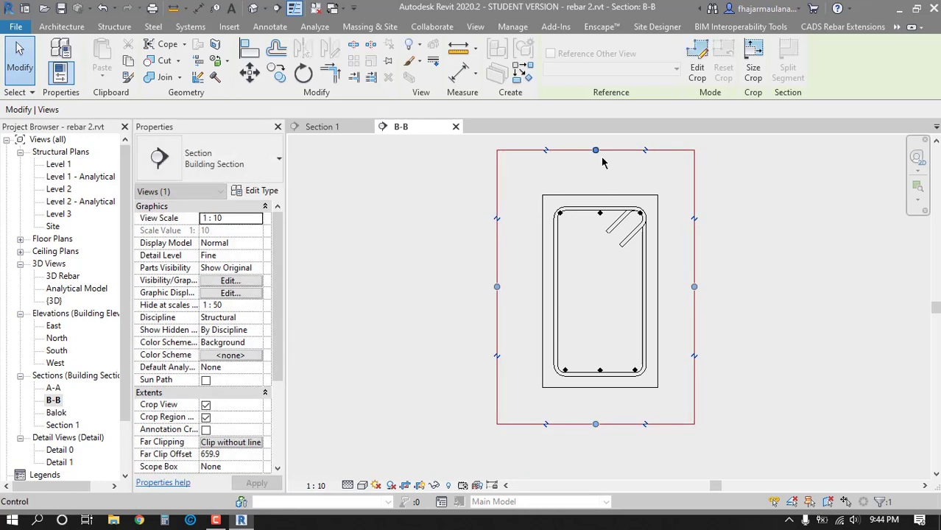
click(414, 310)
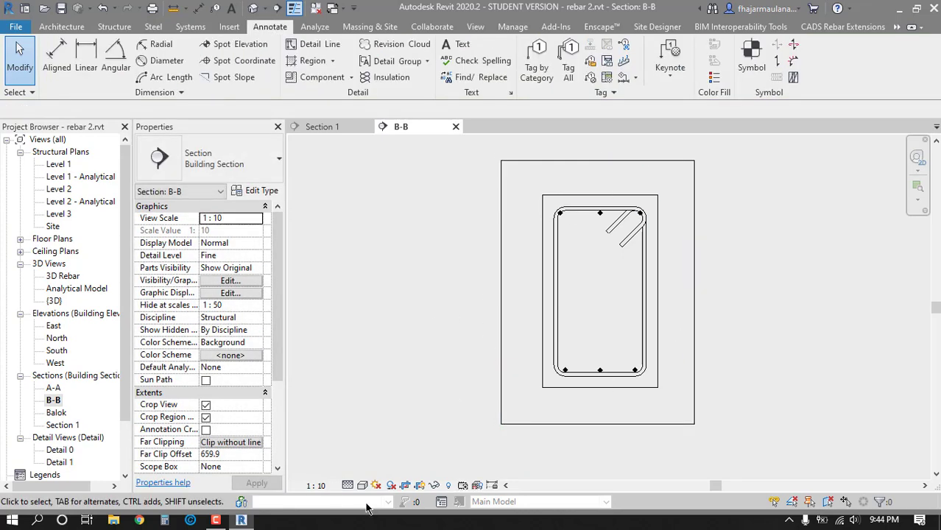
- Hide the B-B view's crop region and place a multi-rebar annotation on the three top bars, with its tag above the beam
click(419, 487)
middle_drag(518, 370, 472, 397)
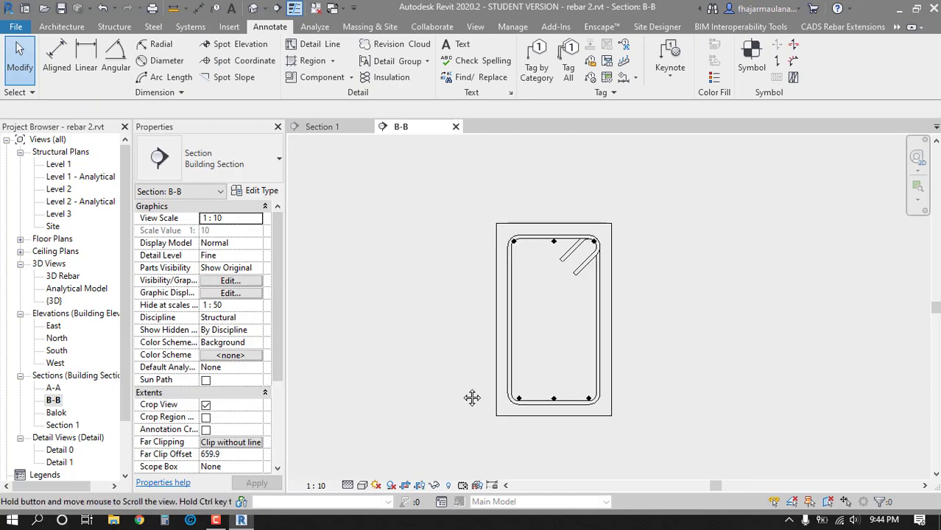
click(624, 78)
click(518, 250)
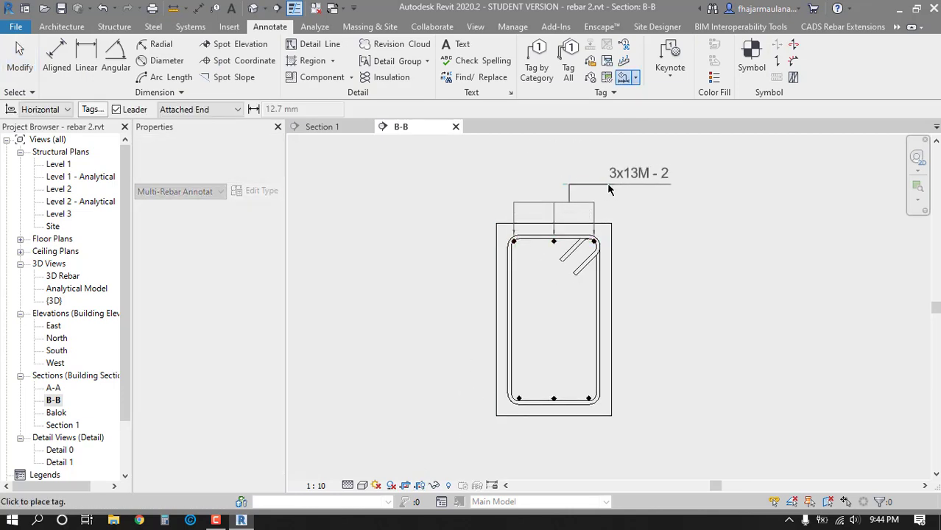
click(608, 189)
- Place a multi-rebar annotation on the three bottom bars, with its tag below the beam
middle_drag(554, 402, 551, 370)
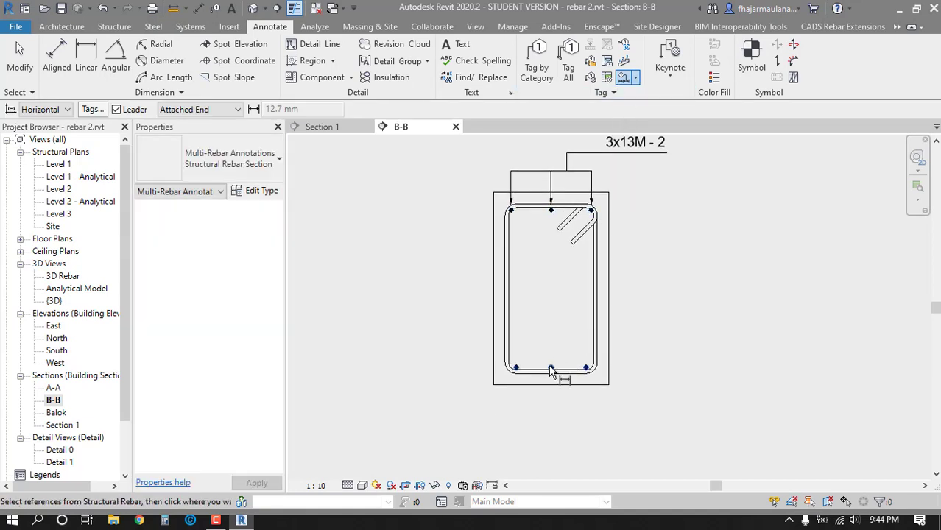
click(551, 368)
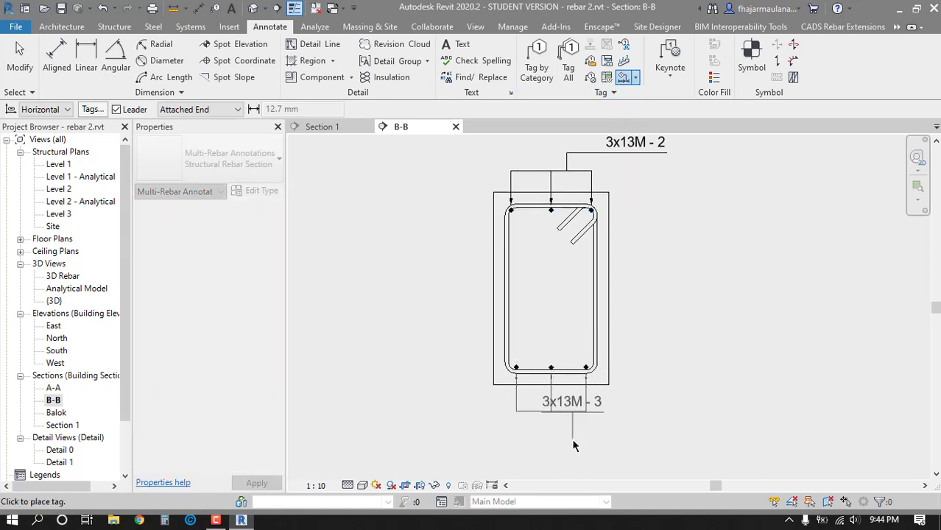
click(619, 454)
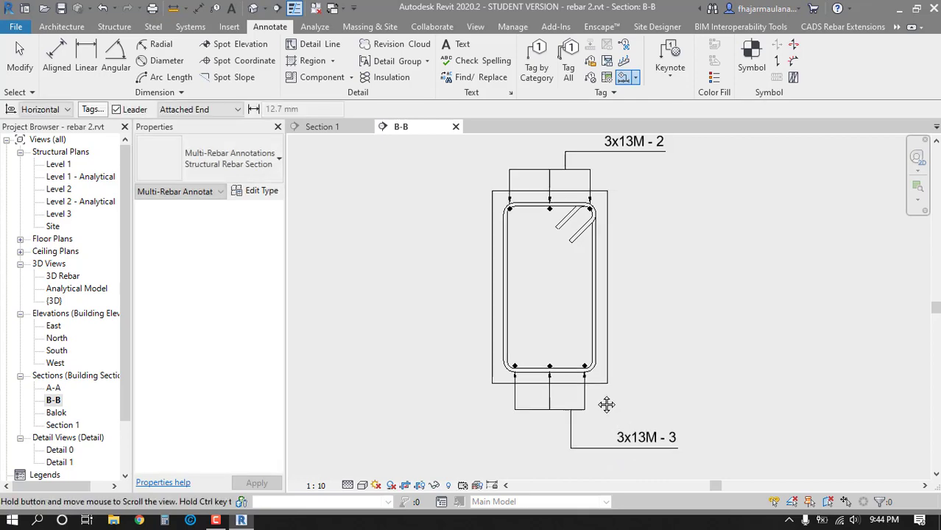
middle_drag(605, 400, 589, 386)
key(Escape)
key(Escape)
- Move the tag of the bottom bars' multi-rebar annotation slightly up, closer to the beam
click(586, 437)
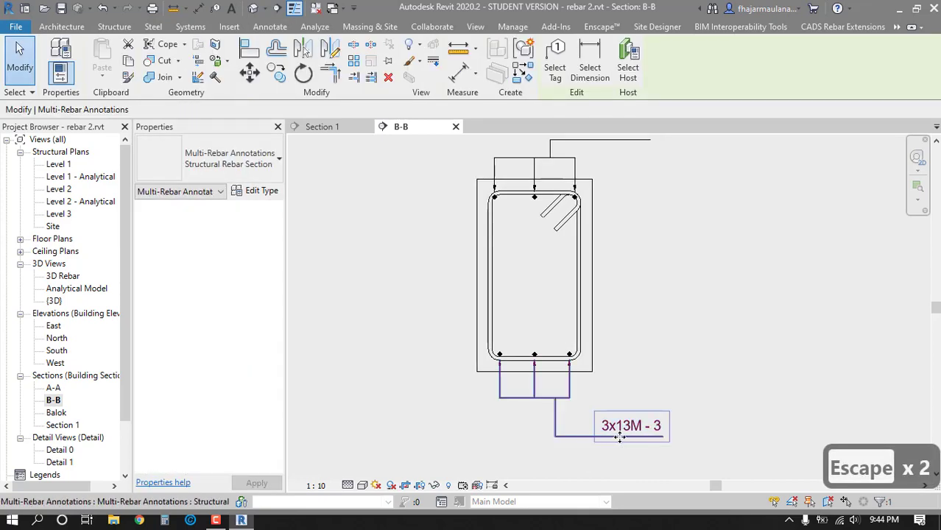
key(Escape)
key(Tab)
click(621, 438)
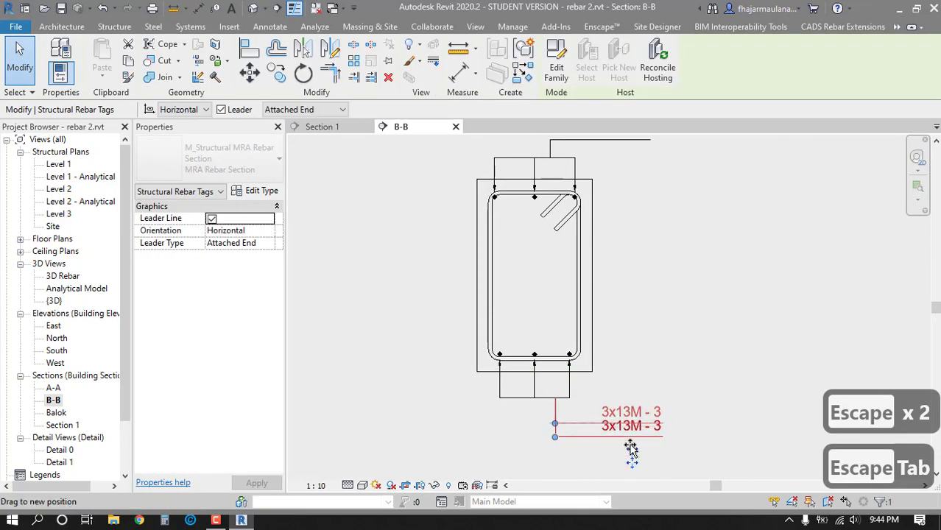
drag(632, 448, 631, 446)
middle_drag(599, 356, 587, 403)
key(Escape)
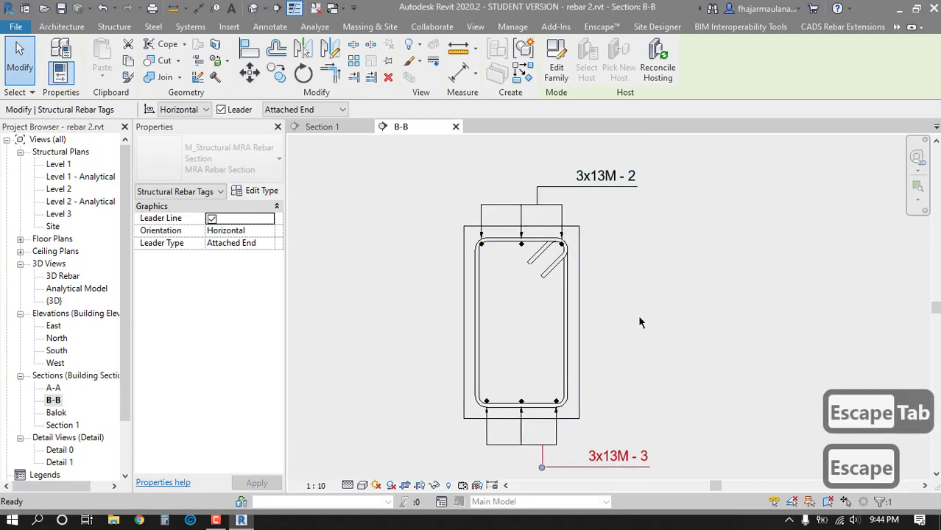
middle_drag(639, 322, 644, 294)
- Change the bottom bars' multi-rebar annotation to a type that also dimensions the bar spacing
click(622, 431)
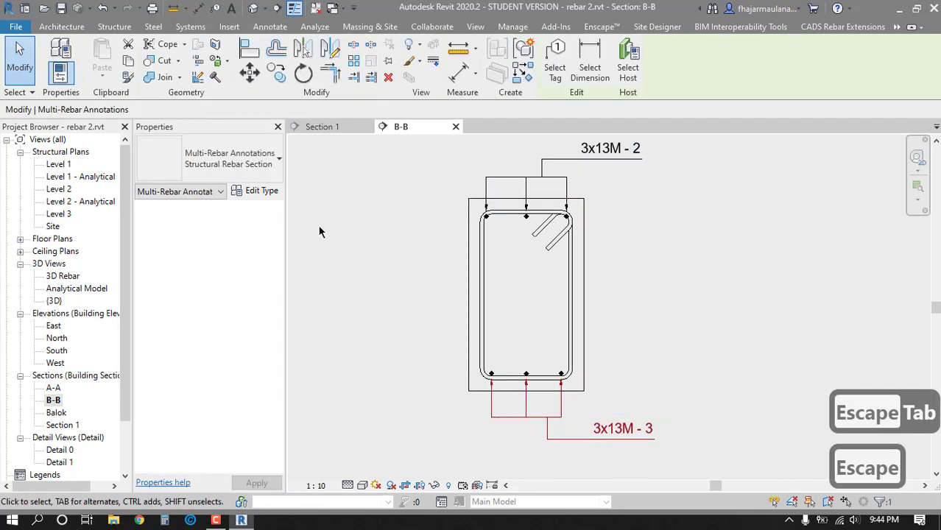
click(241, 162)
click(210, 225)
key(Escape)
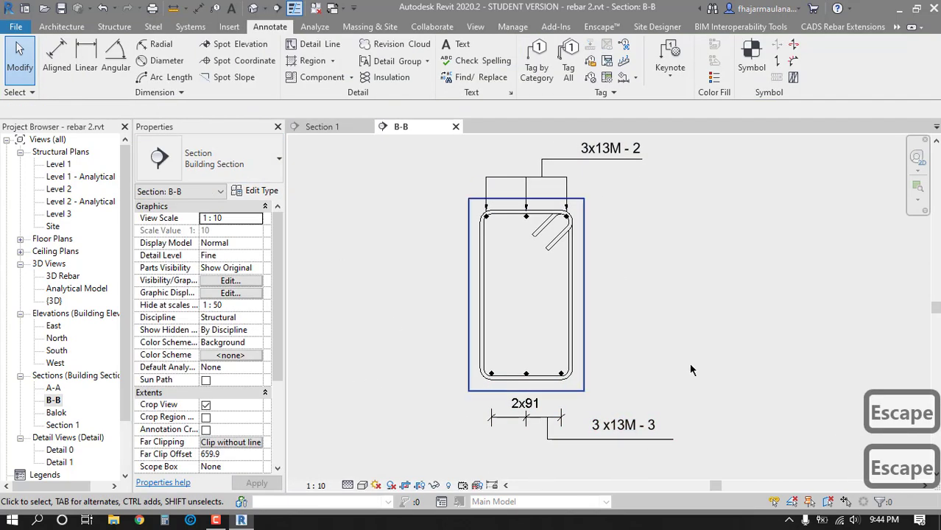
- Tag the 10M stirrup by category, with a horizontal leader out to the beam's right side
scroll(574, 265, up, 2)
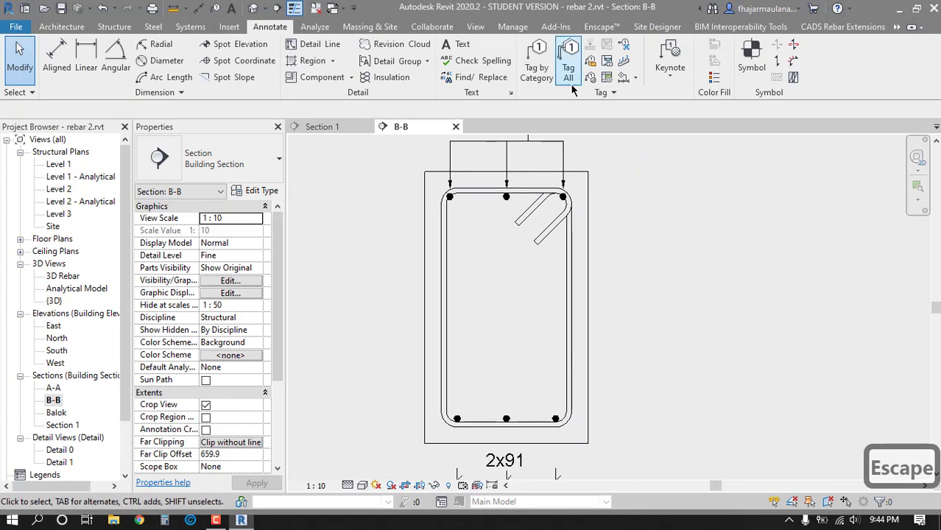
click(540, 69)
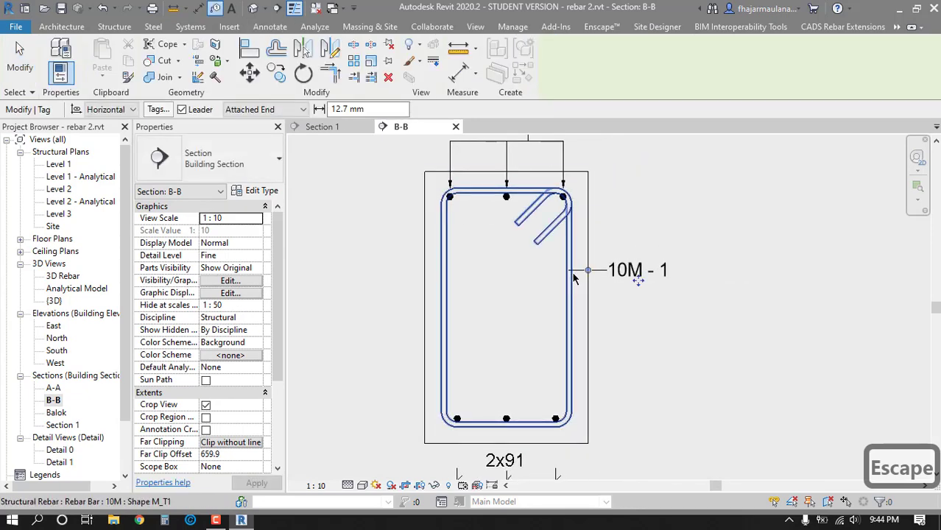
click(574, 275)
drag(639, 289, 642, 323)
scroll(679, 388, down, 1)
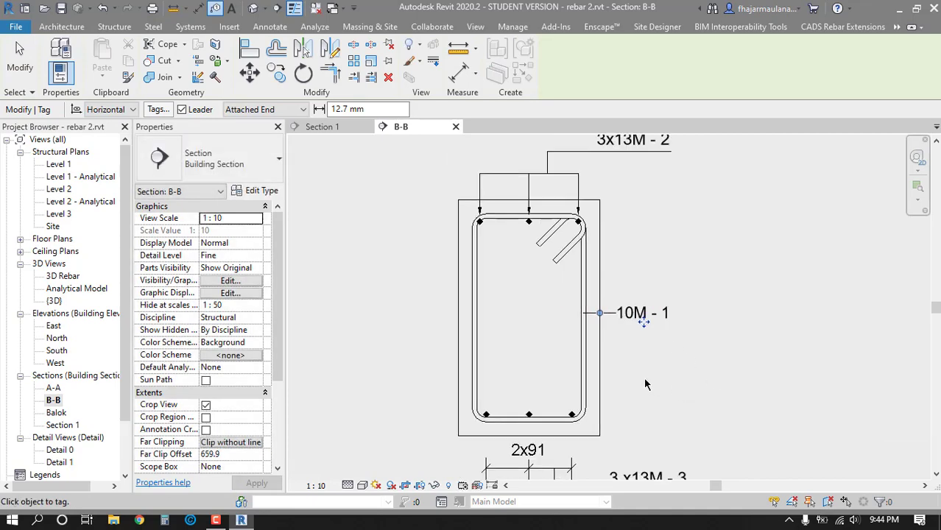
key(Escape)
key(Escape)
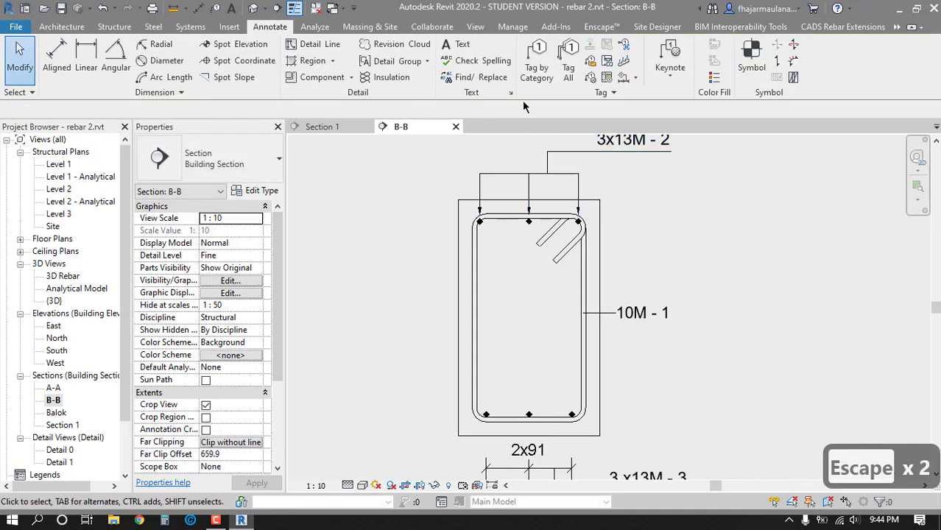
- Try to tag the 13M top bars by category, moving the tag outside the beam and bending its leader
click(535, 66)
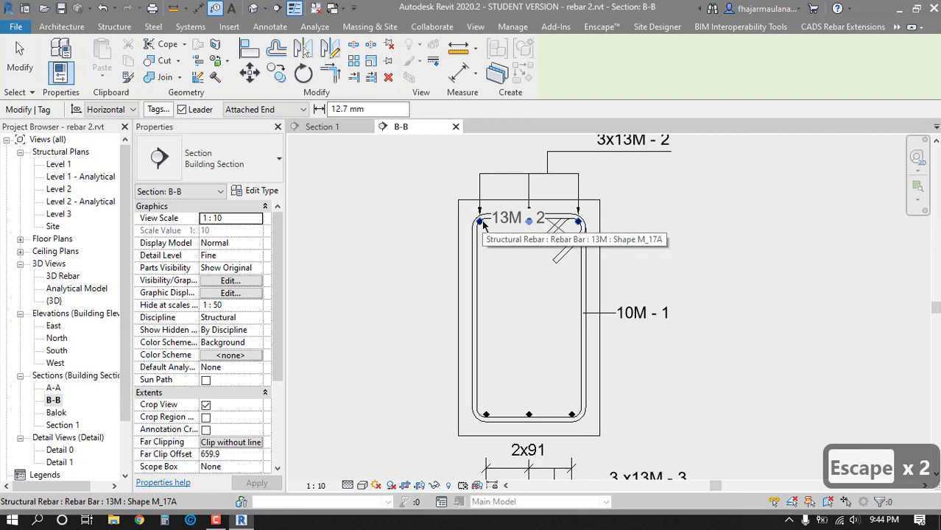
click(483, 224)
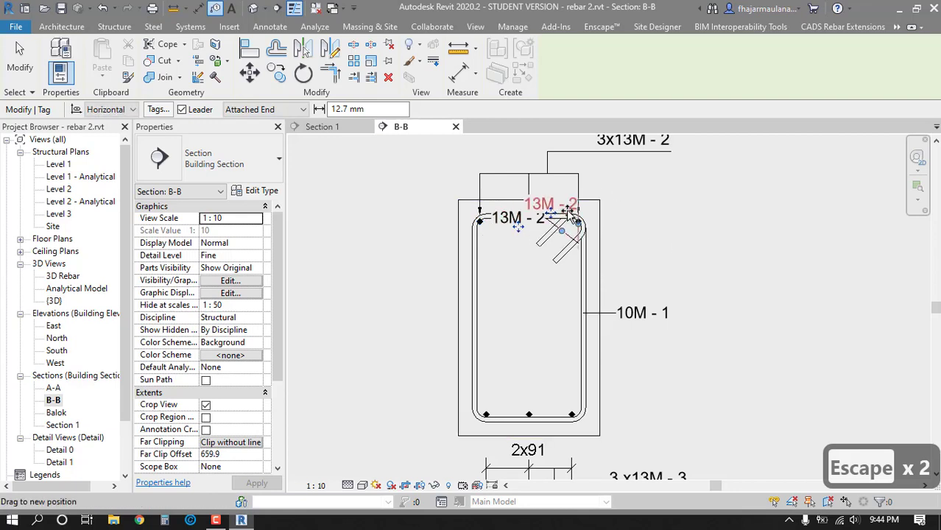
drag(616, 203, 652, 214)
key(Escape)
key(Escape)
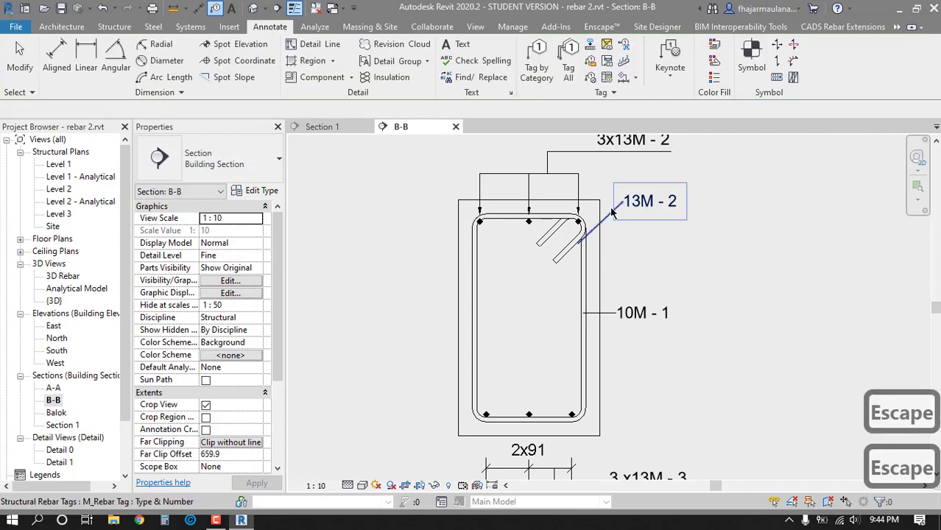
click(623, 208)
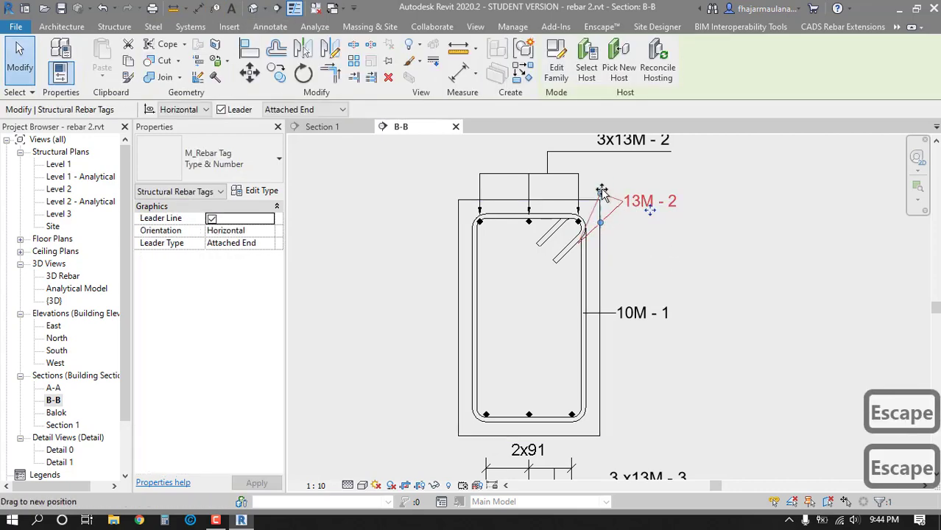
mouse_move(602, 193)
mouse_down()
mouse_move(600, 182)
mouse_move(652, 198)
mouse_move(655, 212)
mouse_up()
key(Escape)
key(Escape)
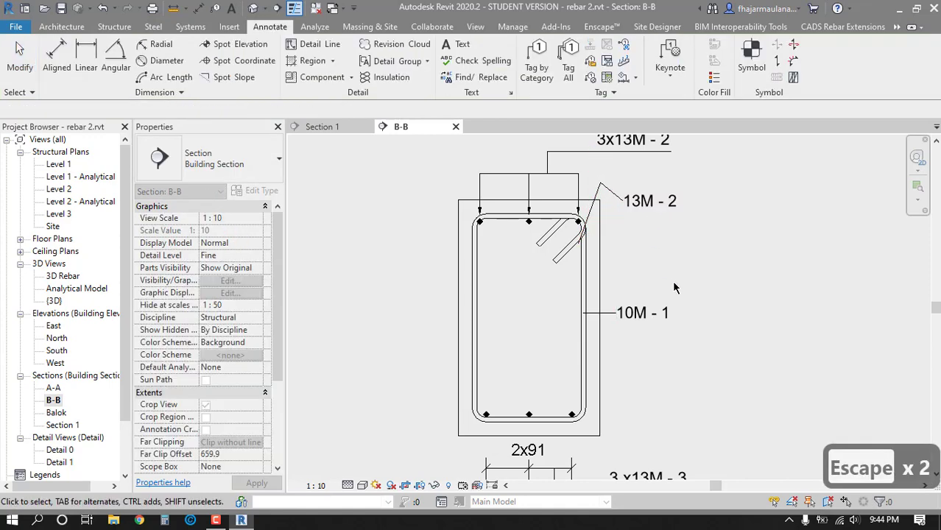
- Delete the separate 13M - 2 tag beside the beam's top bars
scroll(672, 279, down, 1)
key(Escape)
key(Escape)
click(669, 224)
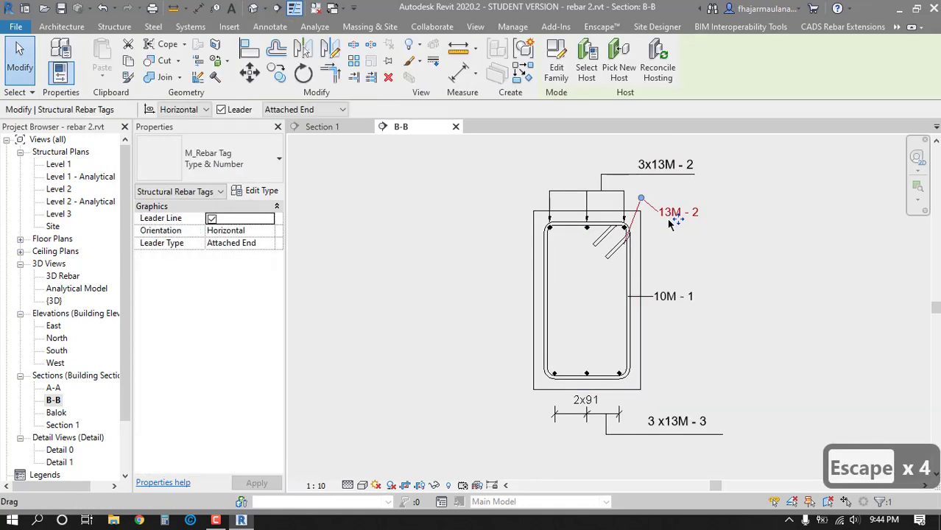
key(Delete)
- Tag the bottom-right 13M bar by category, with the tag beside the beam
click(532, 70)
scroll(621, 217, up, 1)
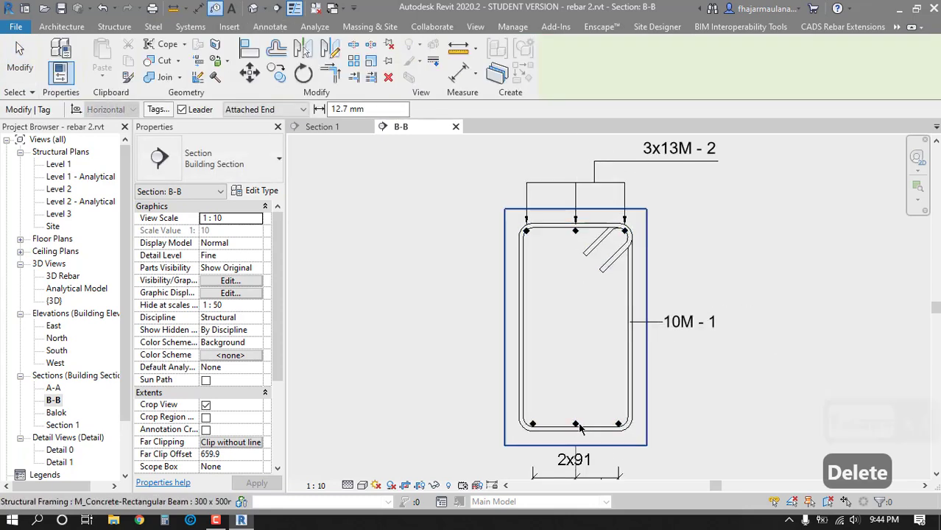
click(618, 428)
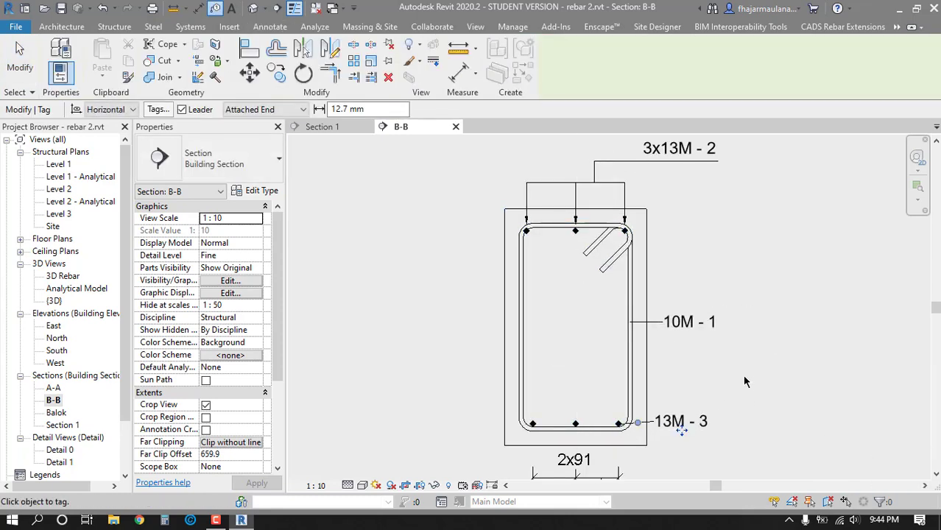
key(Escape)
middle_drag(743, 380, 611, 376)
middle_click(611, 376)
middle_click(612, 376)
key(Escape)
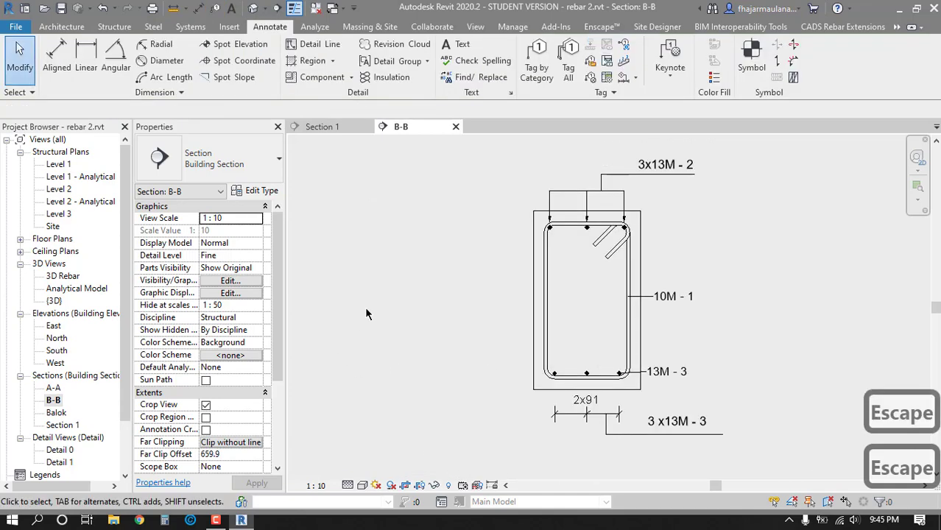
- Open the Section 1 view and switch from it to the Balok section view
double_click(62, 425)
scroll(451, 331, down, 3)
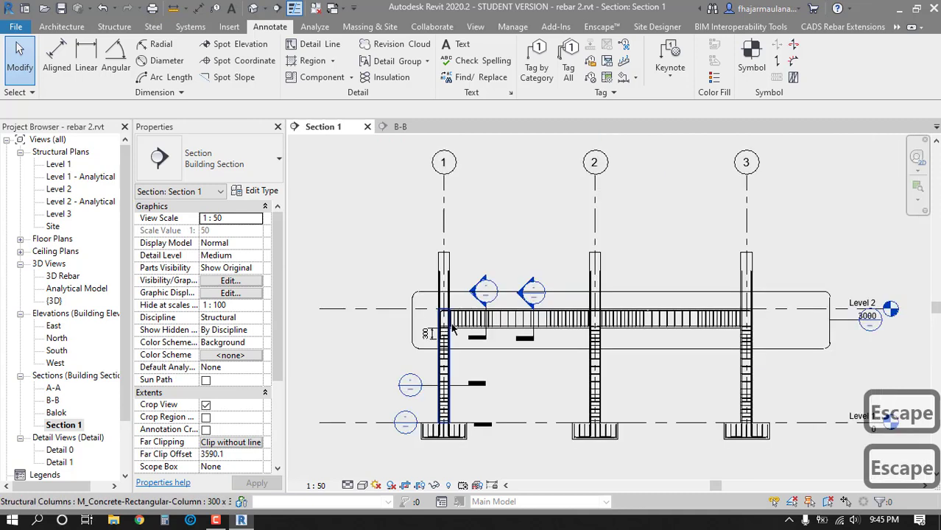
key(Escape)
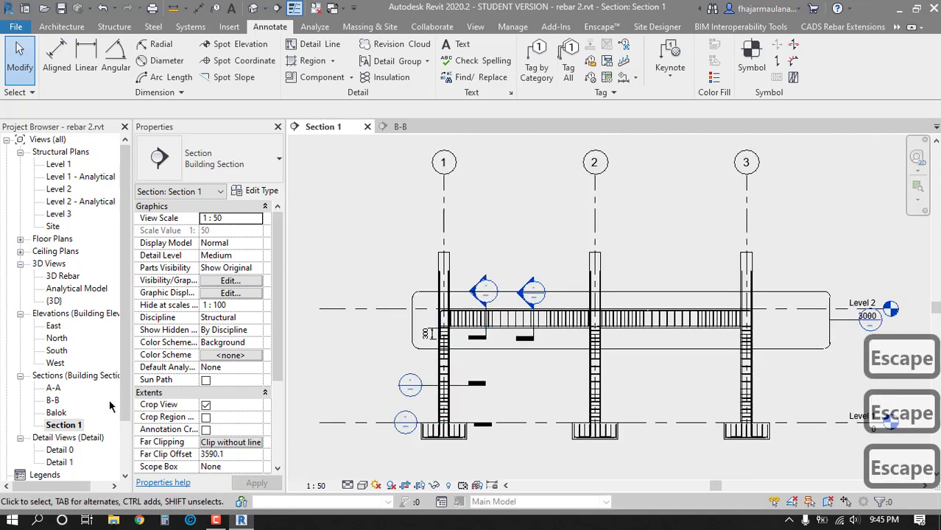
scroll(68, 416, down, 1)
double_click(56, 401)
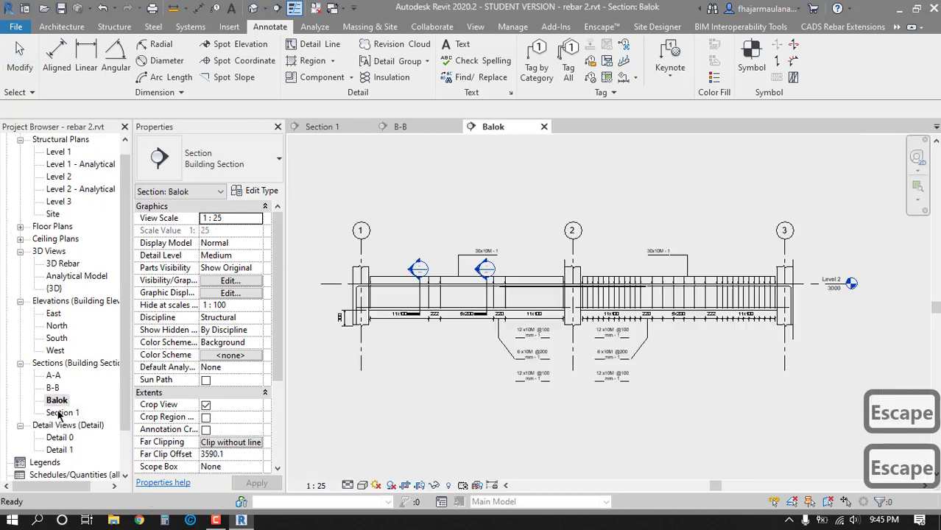
- Tag the top 13M bar by category in the span between grids 1 and 2, with the tag above the beam
scroll(439, 341, up, 2)
middle_drag(471, 340, 536, 357)
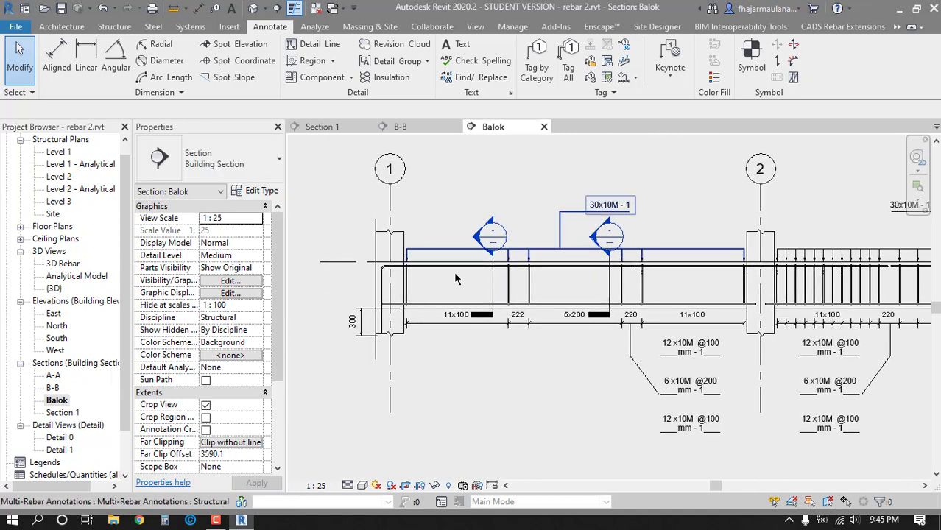
scroll(453, 271, up, 2)
middle_drag(626, 348, 574, 347)
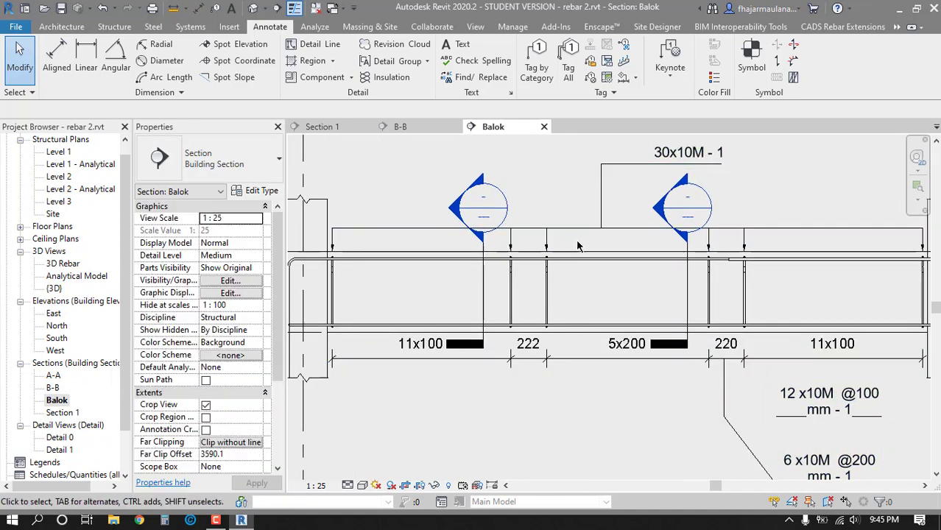
middle_drag(558, 277, 530, 313)
scroll(568, 285, up, 1)
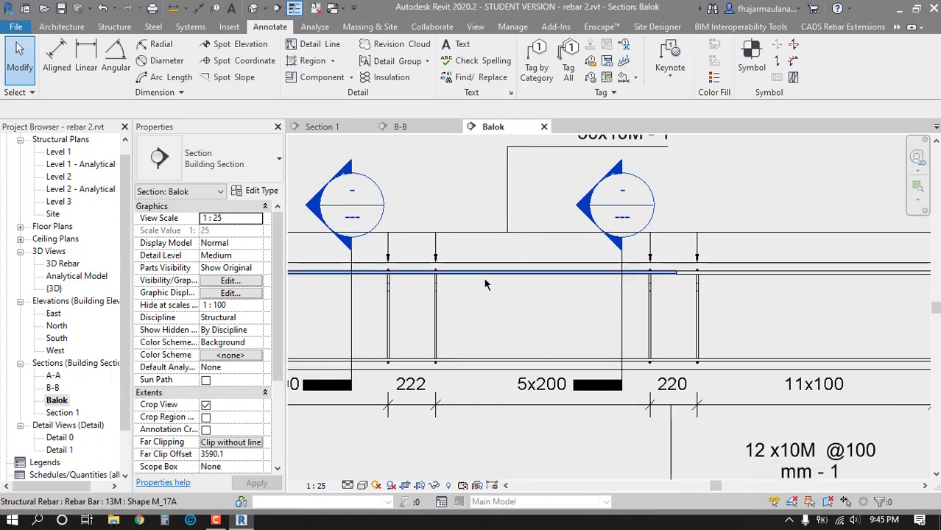
scroll(492, 280, down, 1)
middle_drag(492, 280, 457, 287)
middle_drag(463, 244, 474, 257)
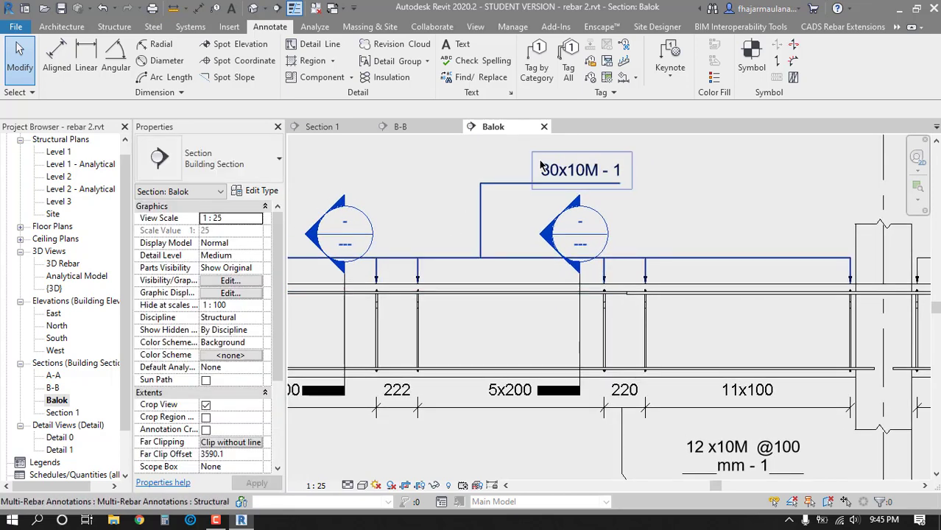
click(537, 62)
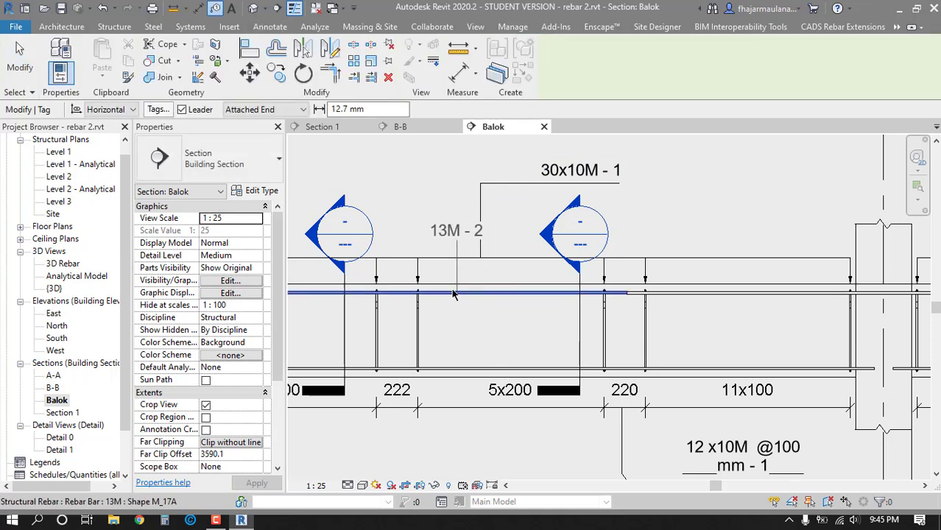
middle_drag(427, 348, 425, 328)
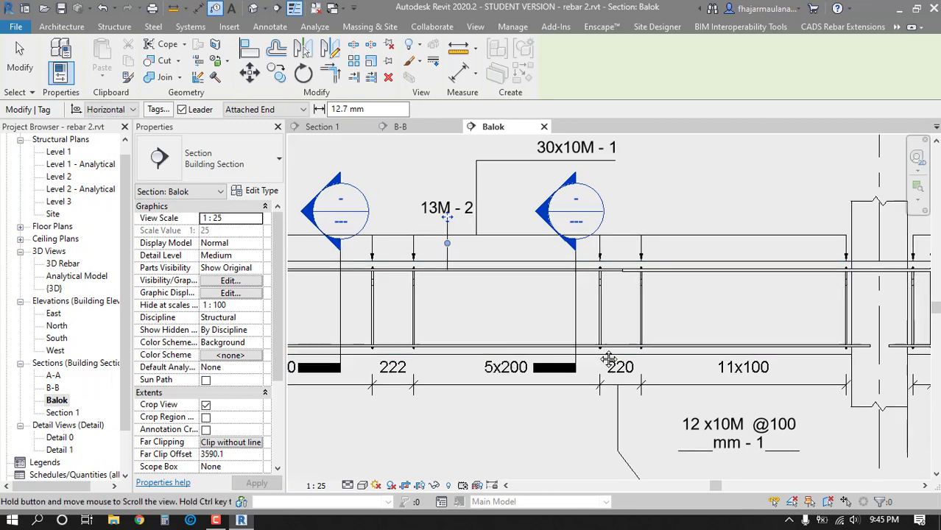
- Tag the bottom 13M bar in the same span, with the tag below the beam
middle_drag(626, 346, 611, 307)
click(460, 318)
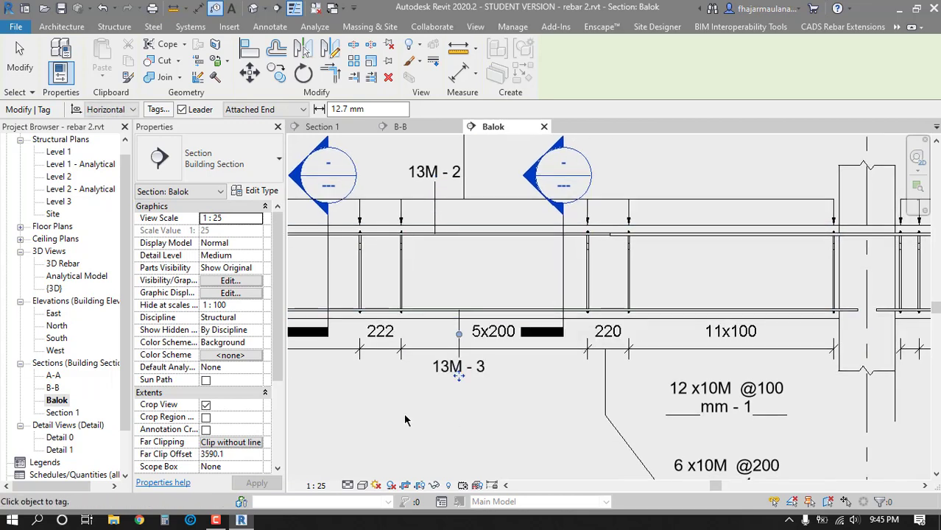
scroll(502, 411, down, 2)
key(Escape)
- Tag the top 13M bar by category in the span between grids 2 and 3, with the tag above the beam
mouse_move(501, 411)
middle_down()
mouse_move(458, 380)
mouse_move(420, 396)
middle_up()
mouse_move(624, 366)
middle_down()
mouse_move(525, 391)
mouse_move(471, 369)
middle_up()
scroll(552, 264, up, 2)
middle_drag(553, 265, 455, 258)
key(Escape)
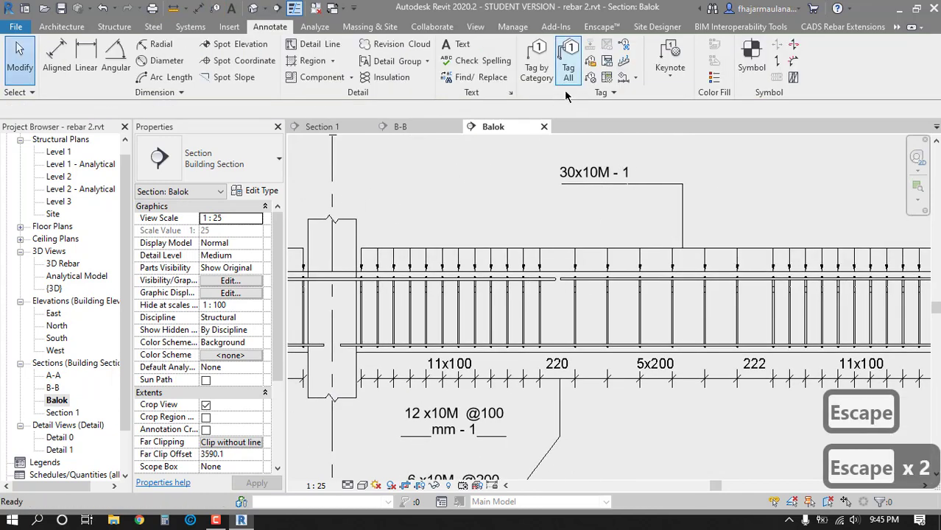
click(537, 59)
scroll(596, 309, up, 3)
click(586, 251)
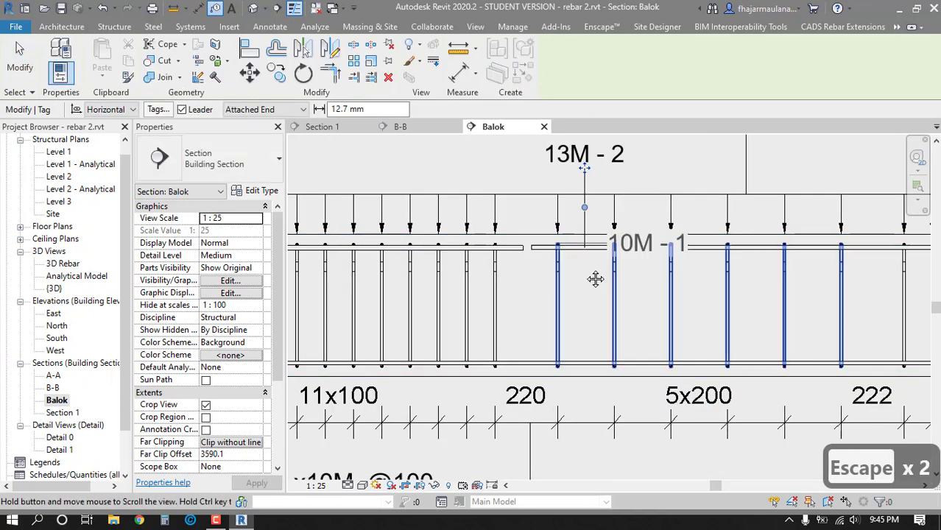
- Tag the bottom 13M bar by category in the span between grids 2 and 3, with the tag below the beam
middle_drag(589, 124, 589, 179)
middle_drag(661, 233, 600, 196)
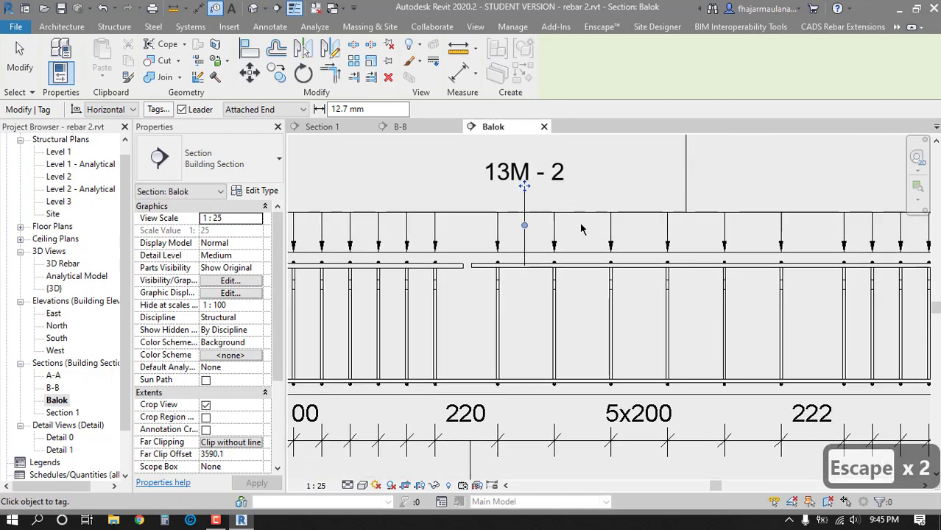
middle_drag(589, 389, 534, 302)
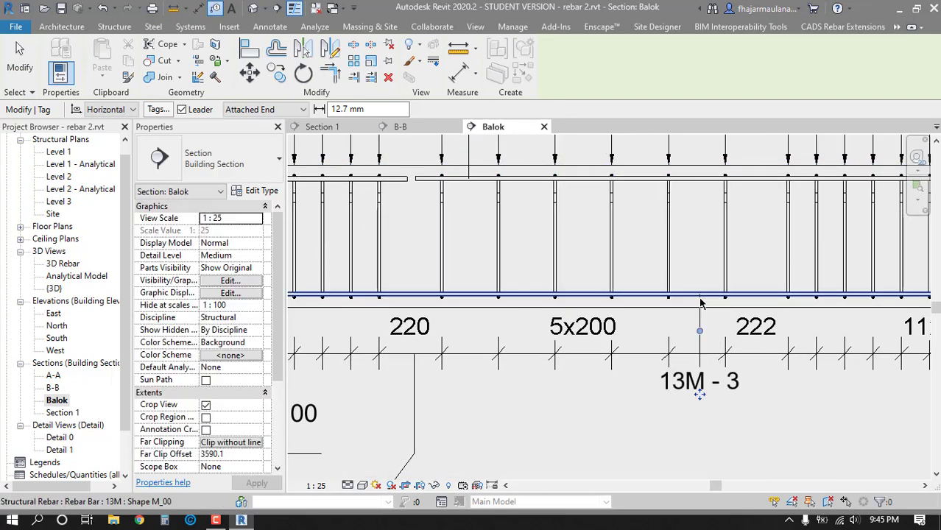
key(Escape)
scroll(688, 372, down, 2)
key(Escape)
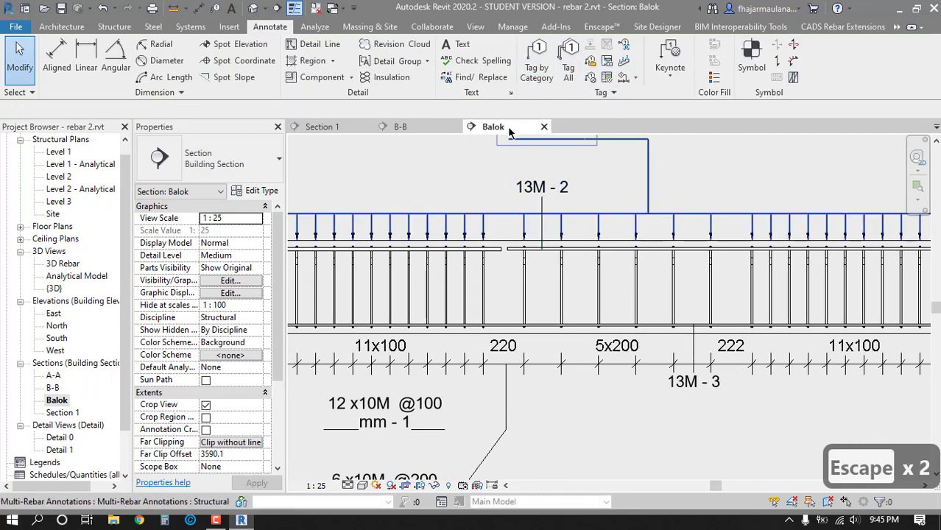
click(538, 76)
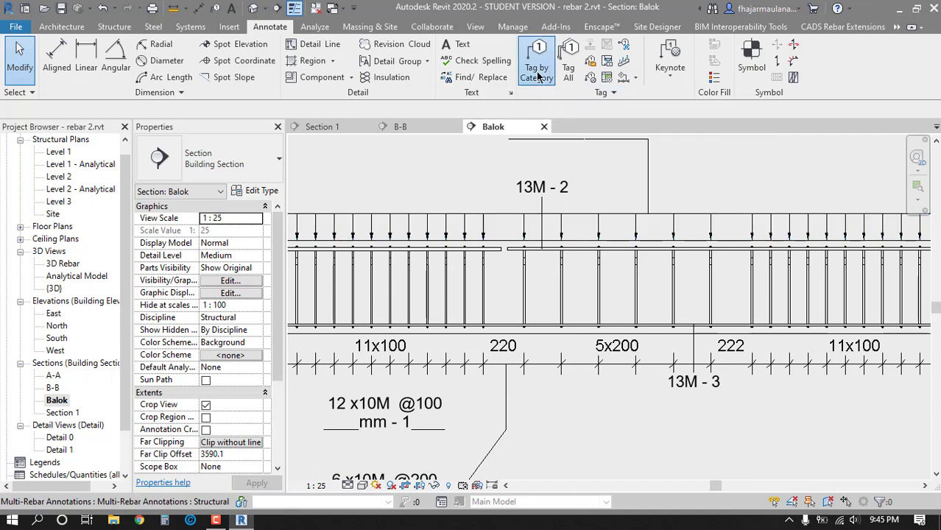
scroll(458, 195, down, 3)
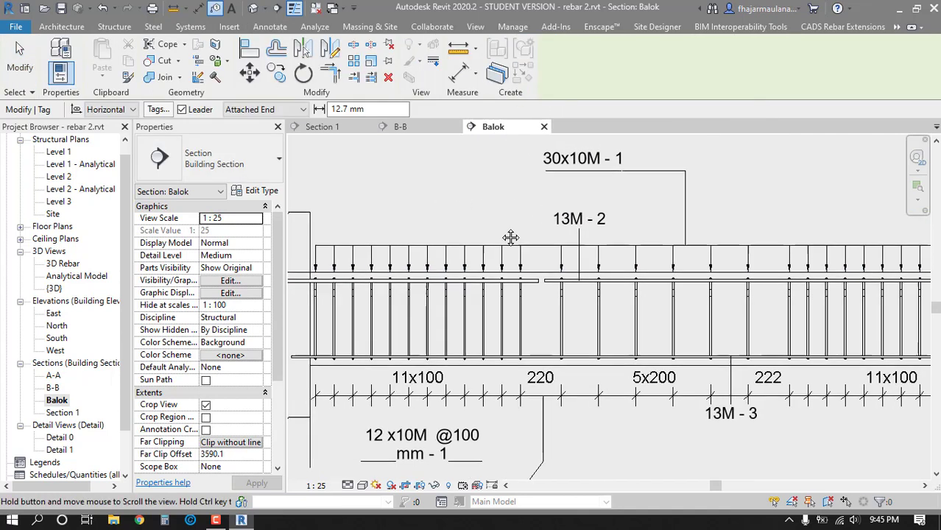
scroll(412, 213, up, 2)
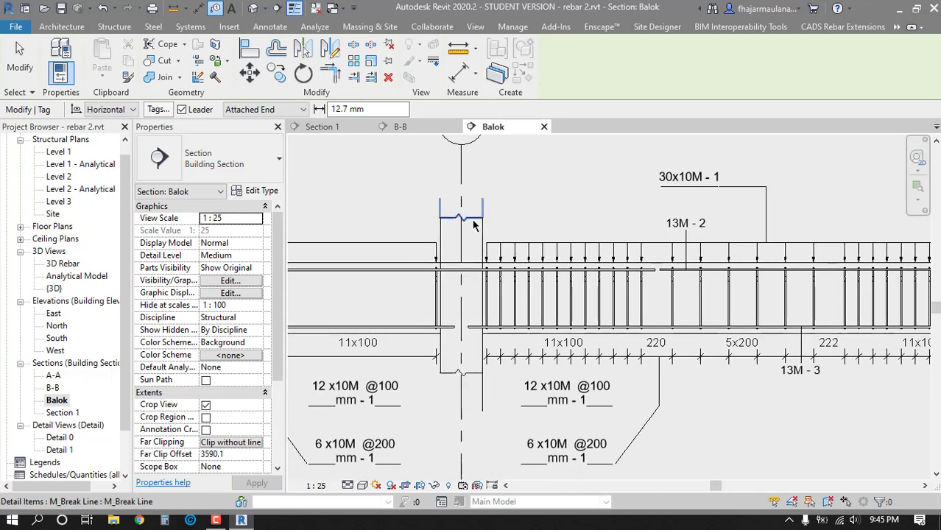
scroll(476, 228, up, 2)
scroll(495, 249, down, 2)
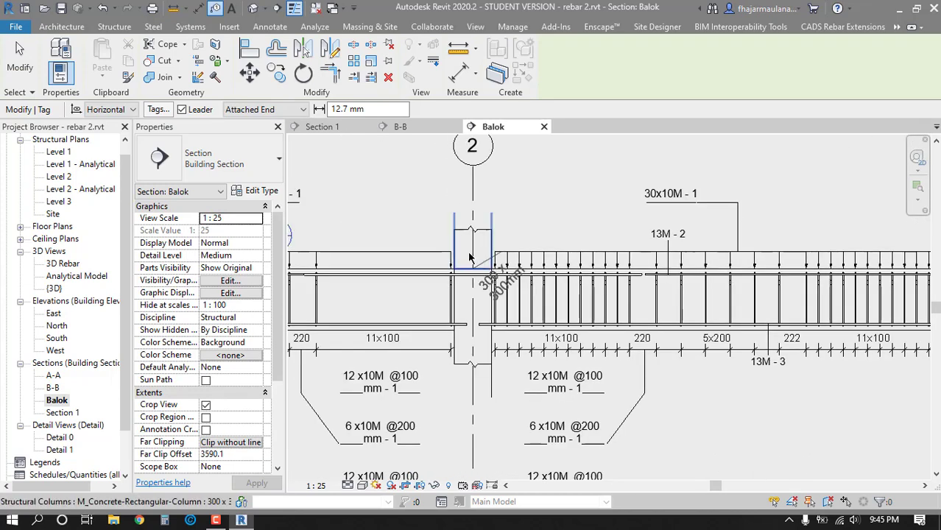
middle_drag(530, 277, 588, 257)
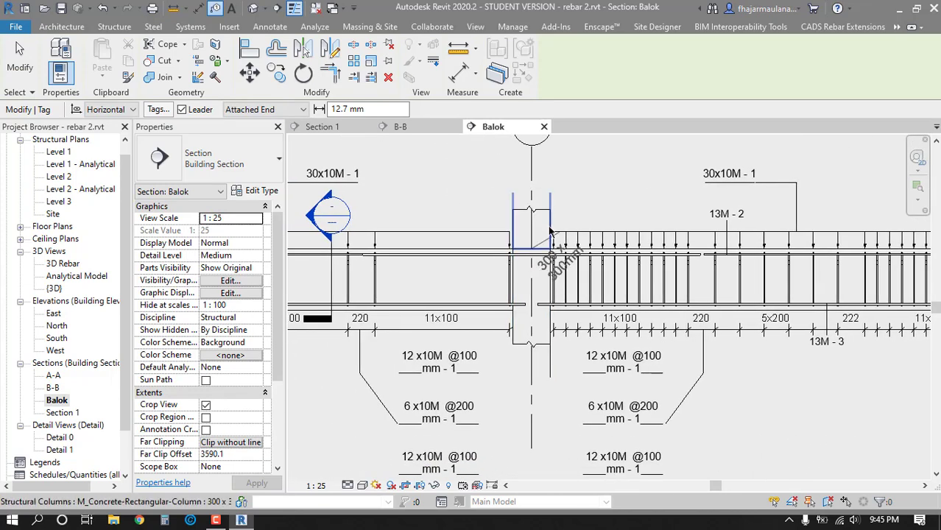
scroll(548, 231, up, 1)
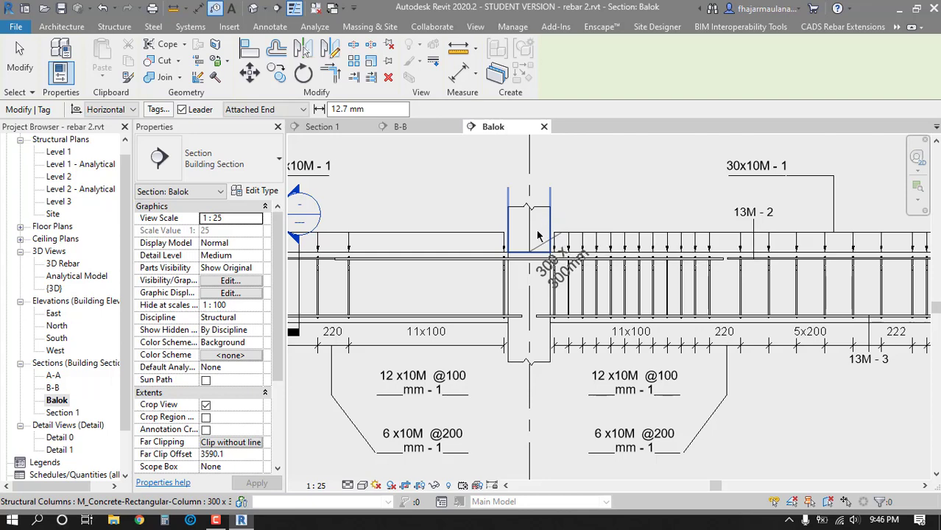
middle_drag(519, 256, 567, 254)
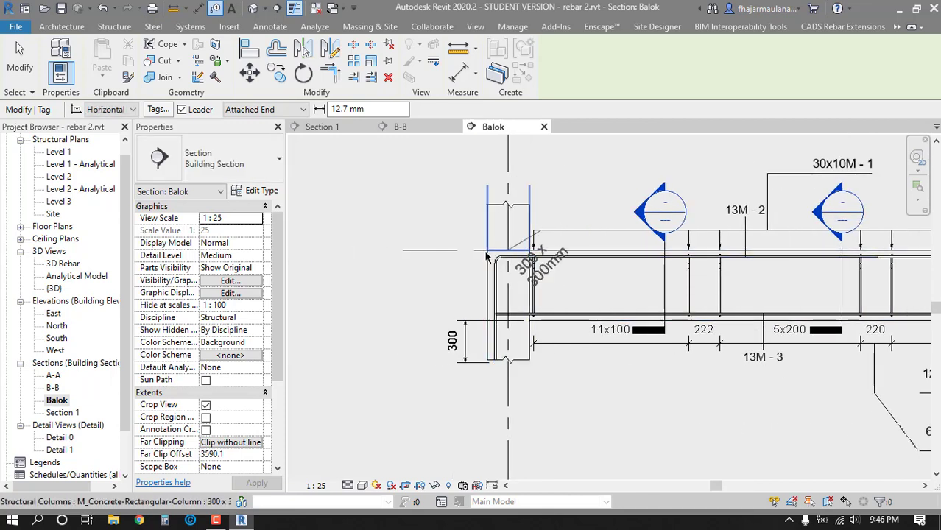
key(Escape)
key(Escape)
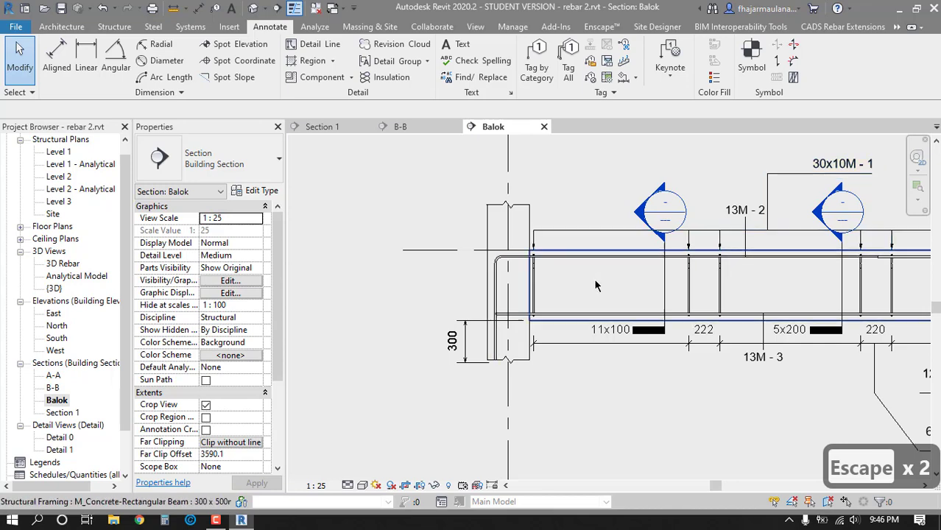
scroll(534, 328, down, 5)
key(Escape)
key(Escape)
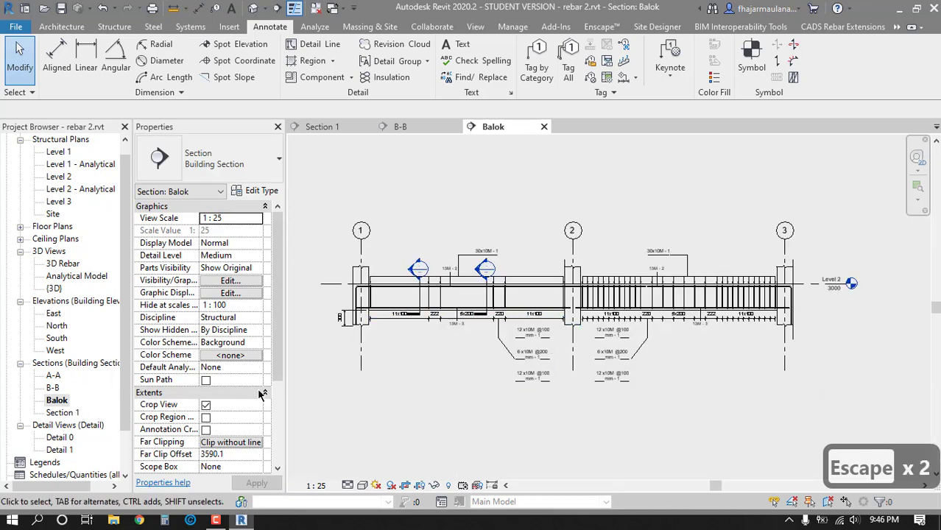
middle_drag(409, 399, 447, 392)
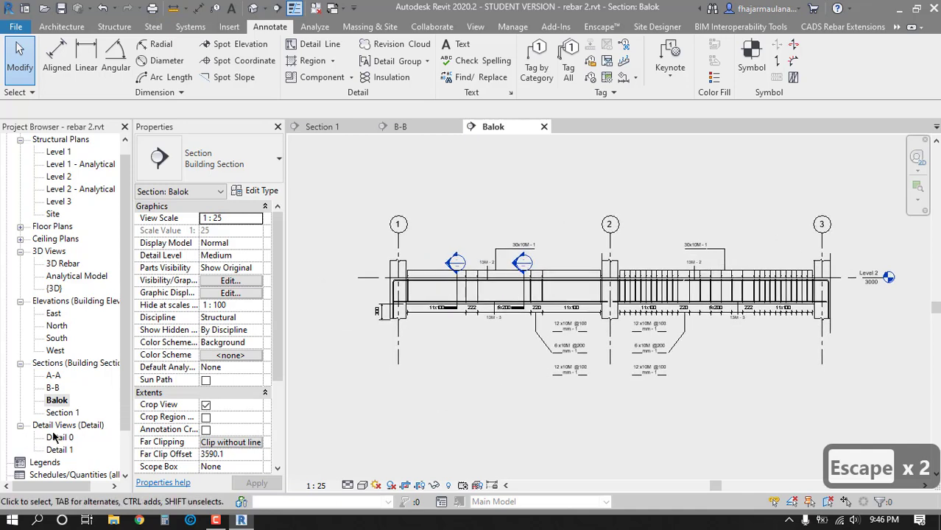
scroll(390, 335, up, 2)
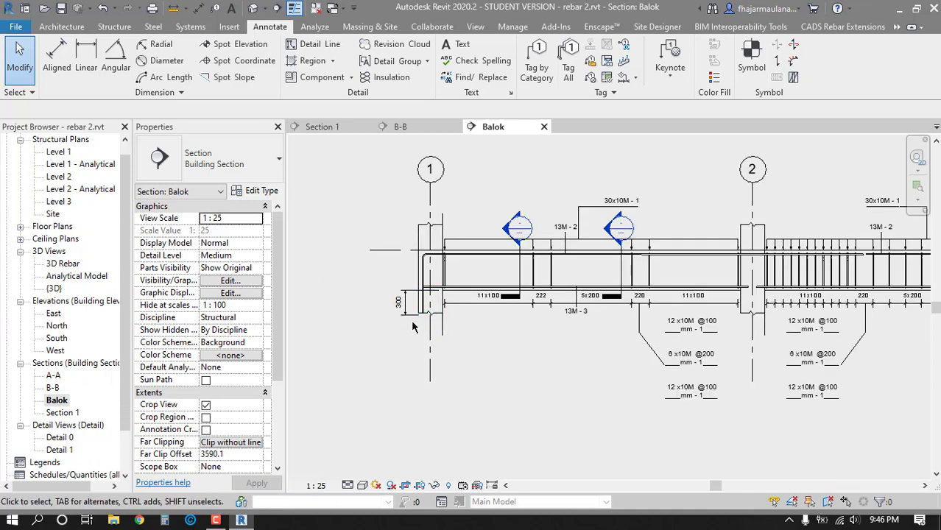
- Duplicate the Section 1 view with detailing and rename the copy Kolom
double_click(61, 414)
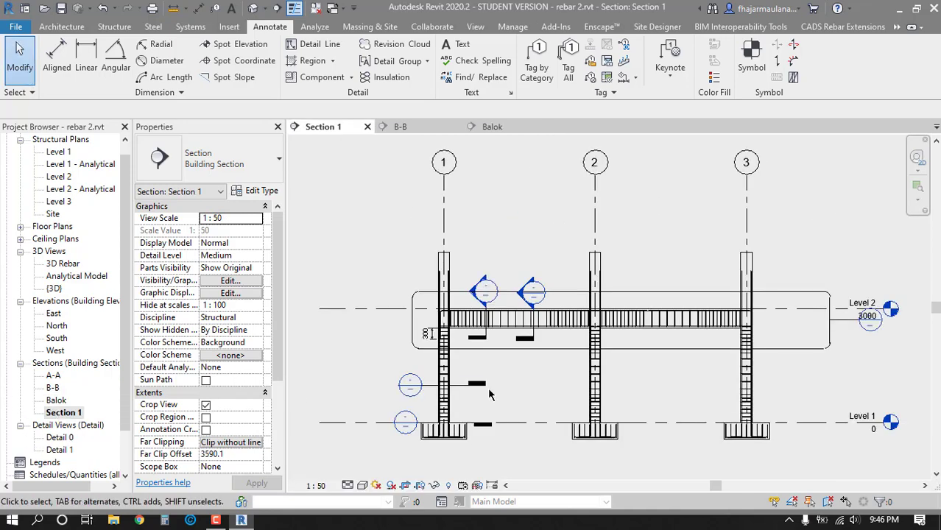
middle_drag(485, 392, 545, 374)
scroll(505, 343, up, 2)
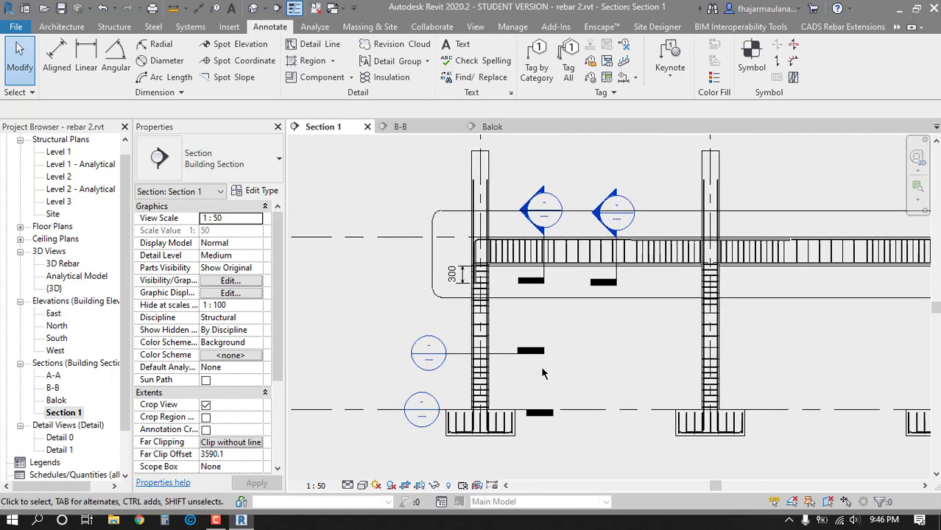
right_click(67, 413)
mouse_move(221, 207)
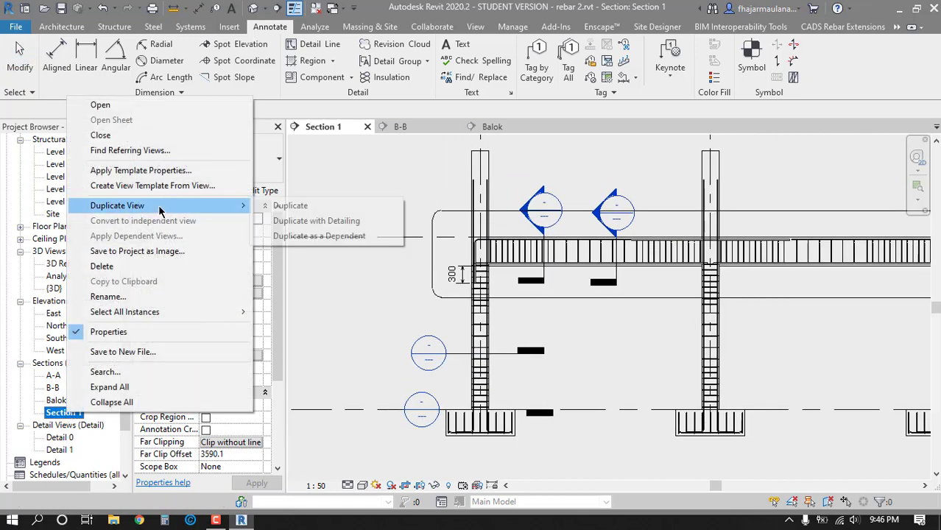
click(306, 221)
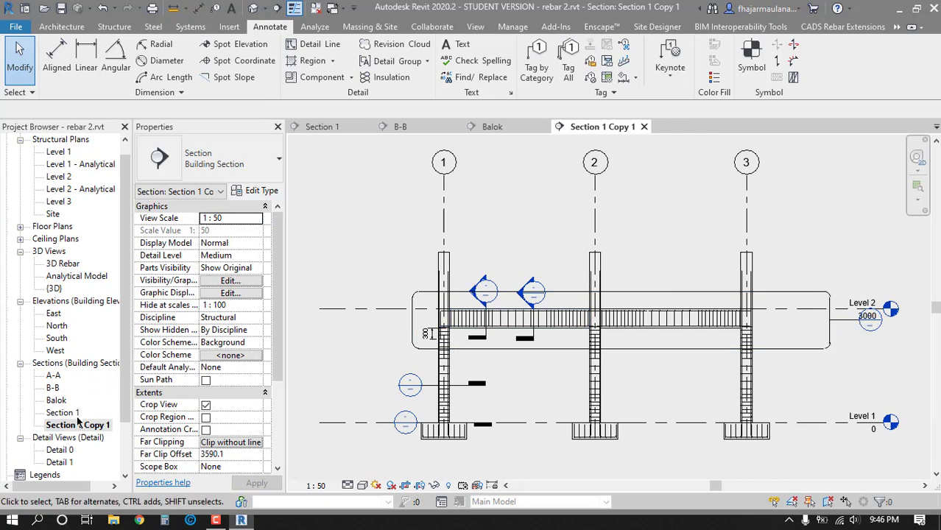
key(F2)
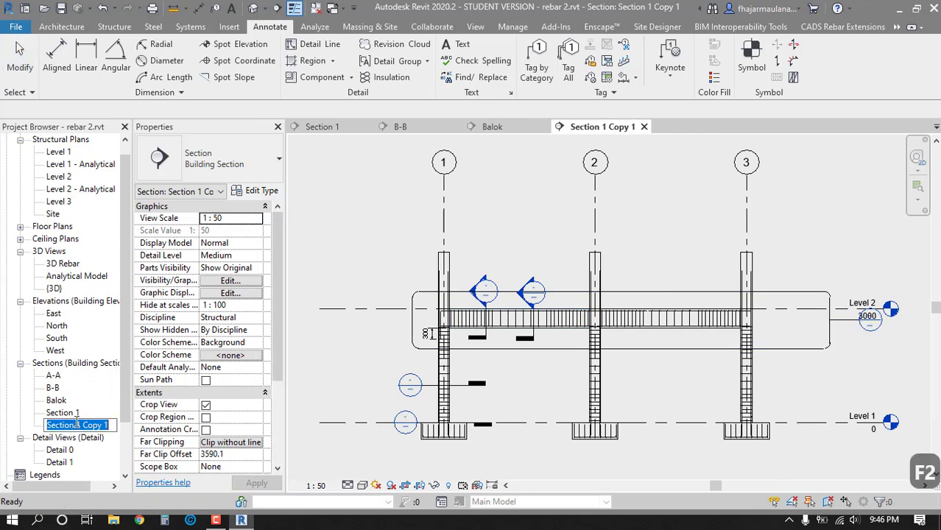
text(Kolom)
key(Return)
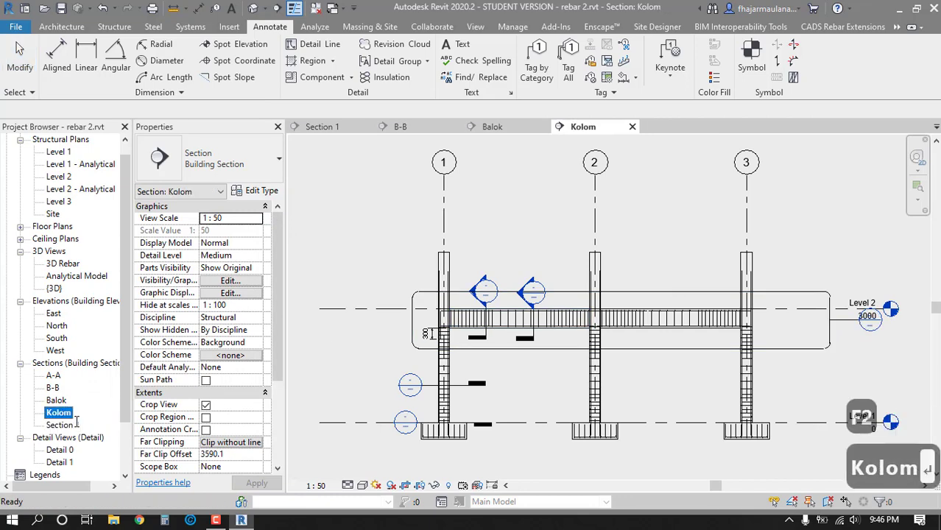
- Move the Detail 1 section marker from the grid 1 column across to mid-height of the grid 2 column
scroll(342, 378, up, 6)
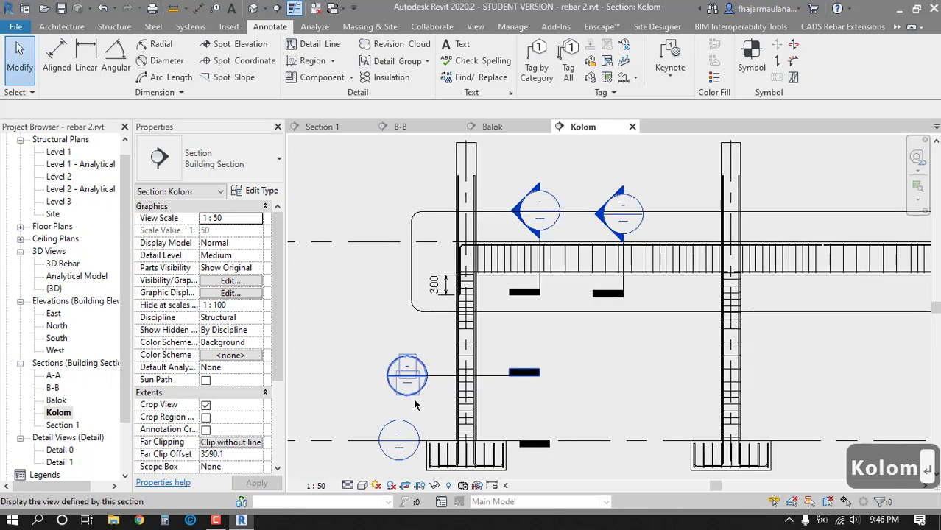
key(Escape)
key(Escape)
middle_drag(467, 361, 414, 347)
click(412, 321)
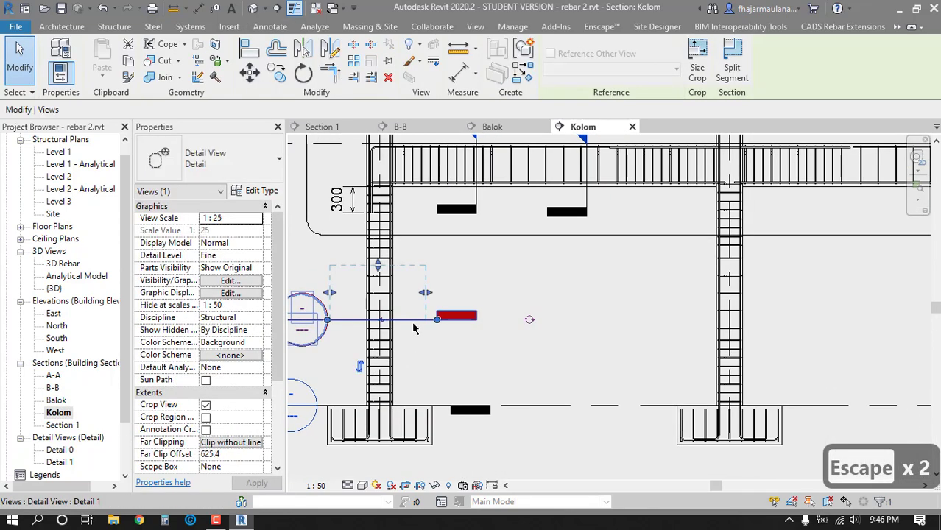
drag(412, 321, 765, 313)
key(Escape)
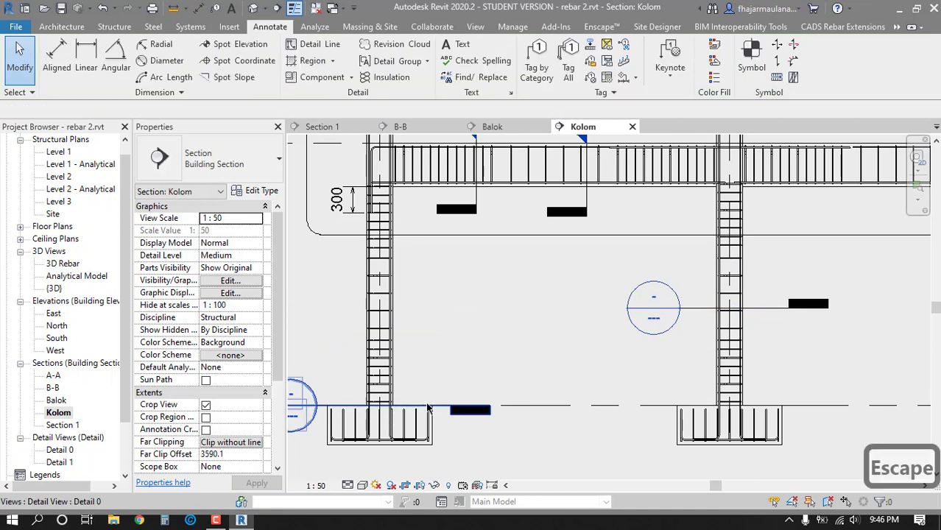
- Move the Detail 0 section marker from the base of the grid 1 column to the base of the grid 2 column
click(439, 407)
drag(439, 407, 788, 400)
key(Escape)
key(Escape)
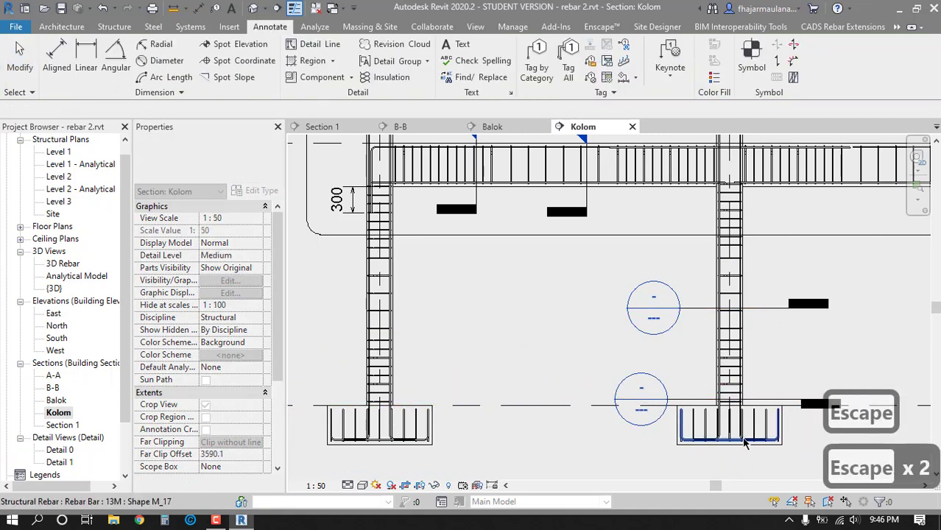
- Align the Detail 0 section line at the grid 2 column with the Level 1 line
scroll(788, 398, up, 3)
key(a)
key(l)
click(787, 349)
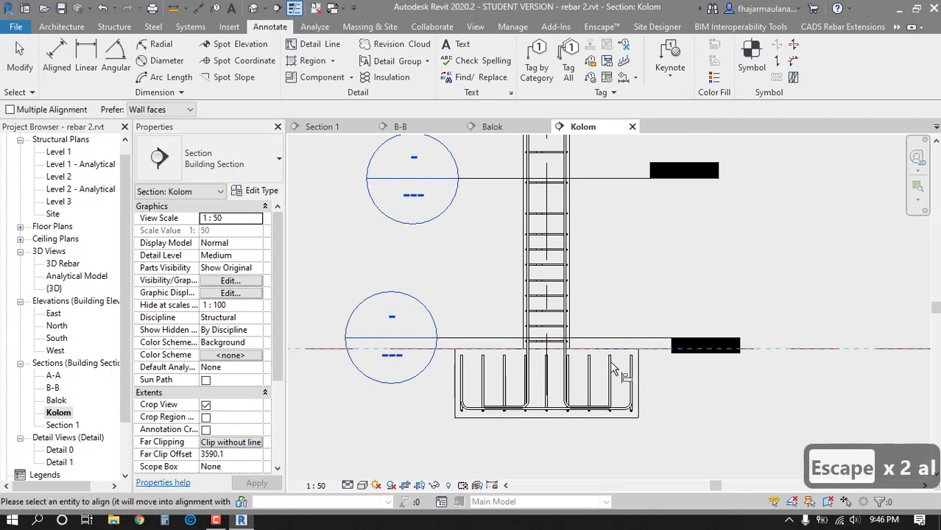
click(611, 339)
key(Escape)
key(Escape)
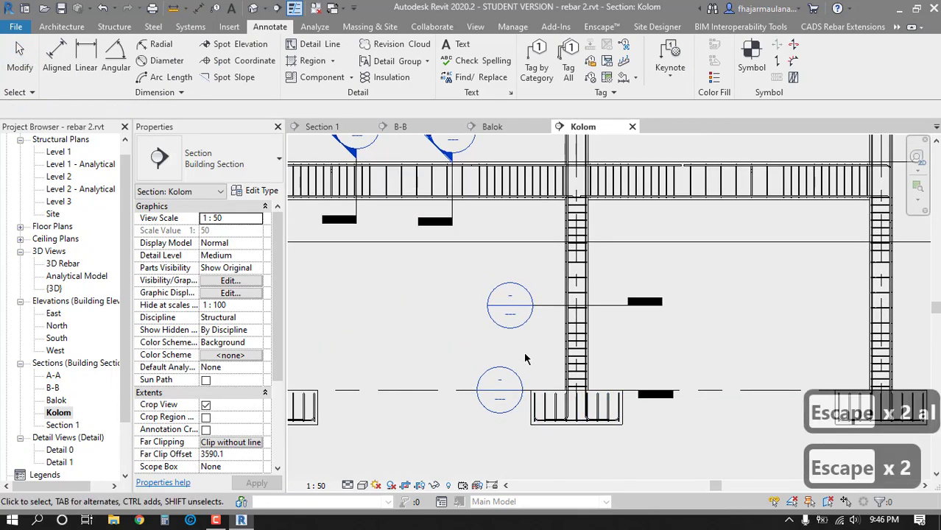
- Fit the whole Kolom section in view and close all inactive views
middle_click(526, 357)
middle_click(525, 356)
key(Escape)
key(Escape)
click(315, 8)
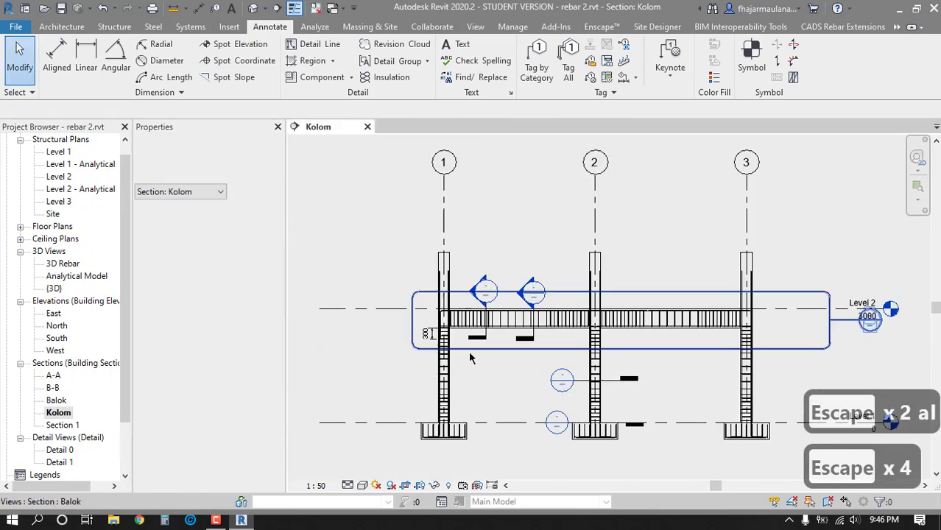
- Look through the A-A, B-B, Balok and Section 1 views, and return to the Kolom view
scroll(56, 359, down, 2)
double_click(55, 355)
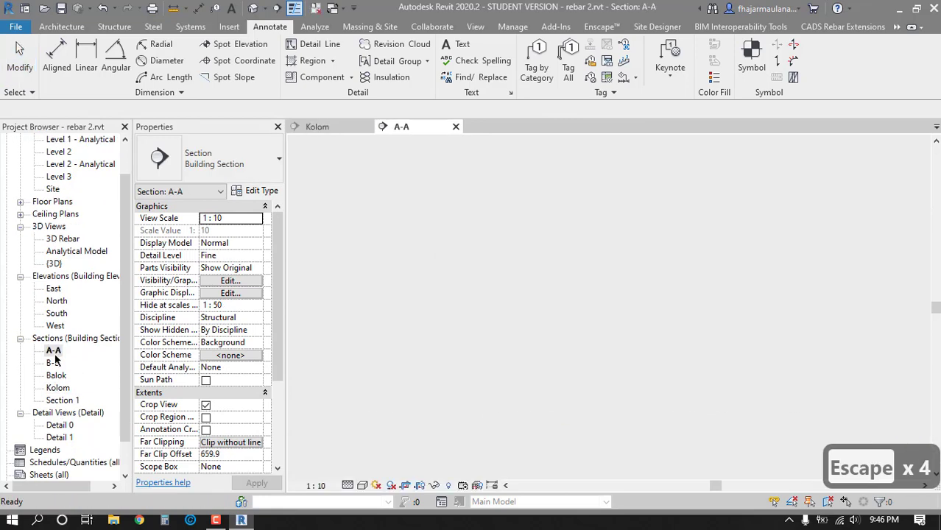
double_click(54, 363)
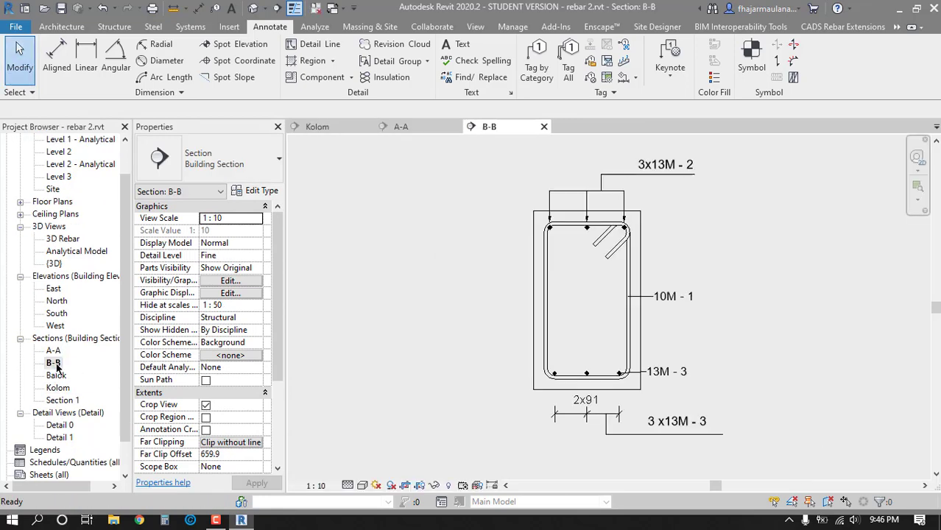
double_click(56, 375)
double_click(63, 400)
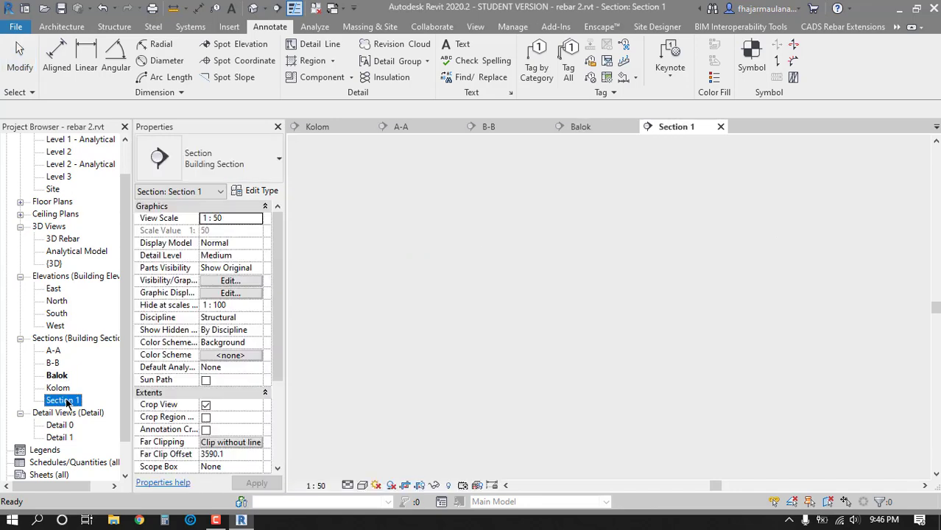
key(Escape)
key(Escape)
scroll(518, 379, down, 2)
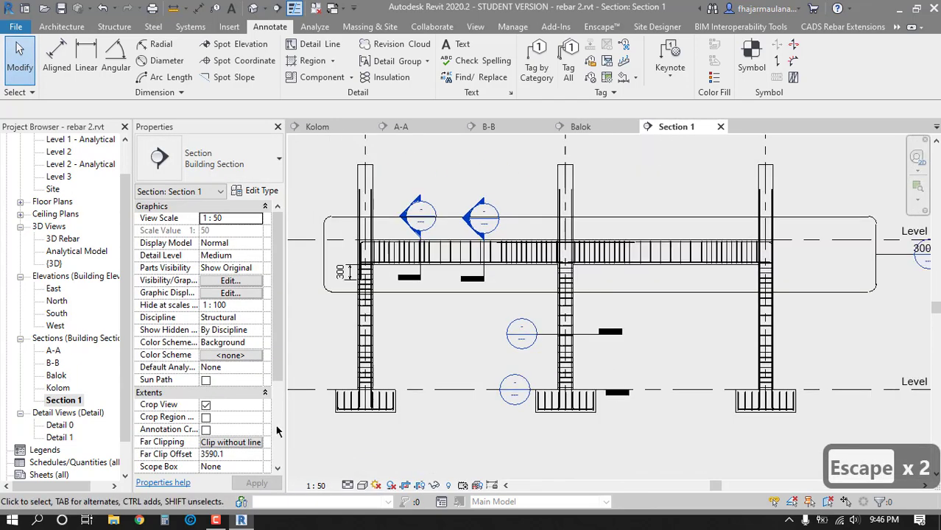
double_click(59, 387)
middle_drag(582, 419, 529, 396)
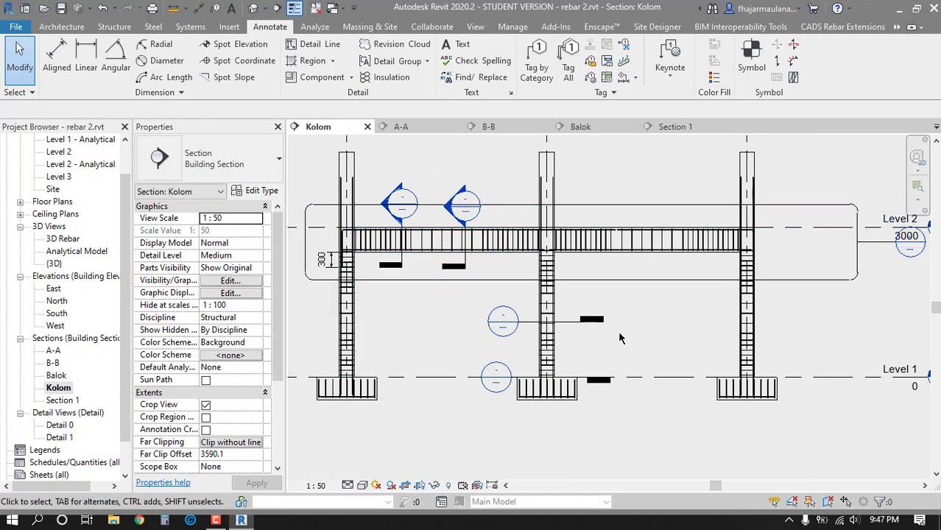
- Show the Kolom view's crop region and bring its grid 1 side in close to the grid 2 column
click(420, 486)
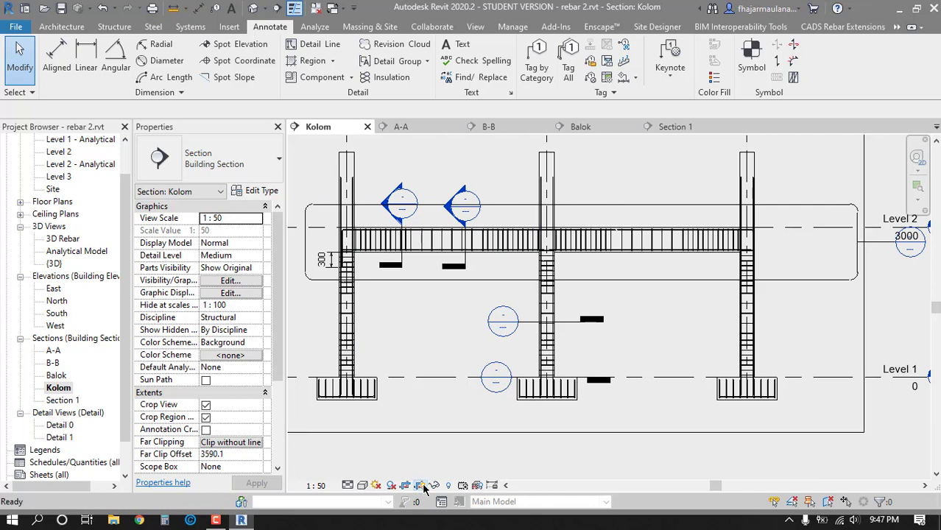
middle_drag(430, 421, 492, 449)
scroll(492, 450, down, 1)
click(369, 345)
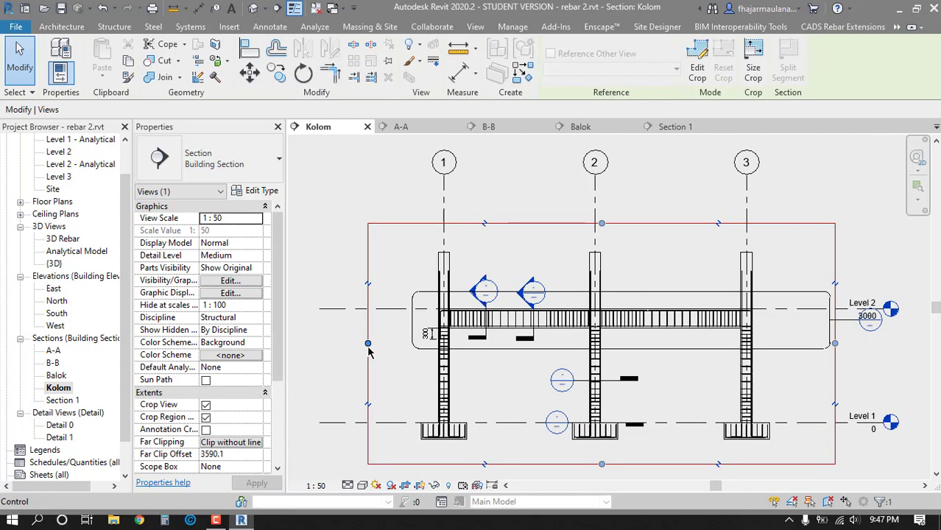
drag(369, 345, 568, 342)
click(553, 343)
- Tighten the remaining crop region edges around the grid 2 column and its footing
scroll(546, 344, up, 2)
drag(660, 341, 651, 340)
middle_drag(630, 400, 622, 326)
drag(600, 448, 599, 430)
drag(561, 256, 560, 258)
click(754, 299)
scroll(632, 333, up, 2)
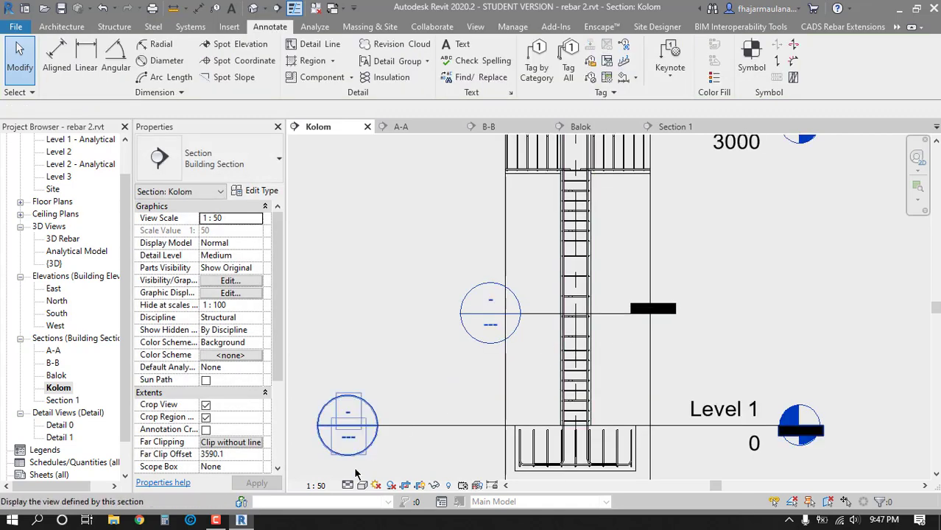
click(545, 315)
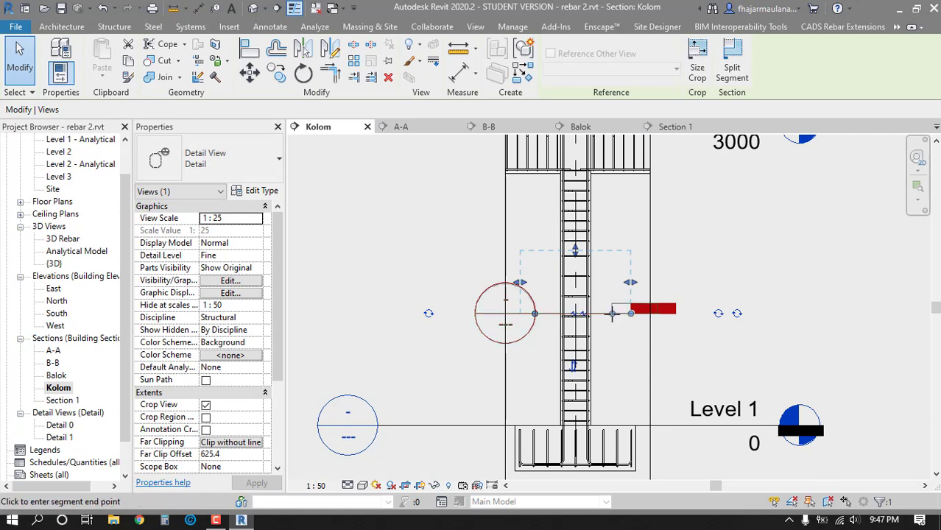
key(Escape)
key(Escape)
- Set the Kolom view's scale to 1:25
click(316, 485)
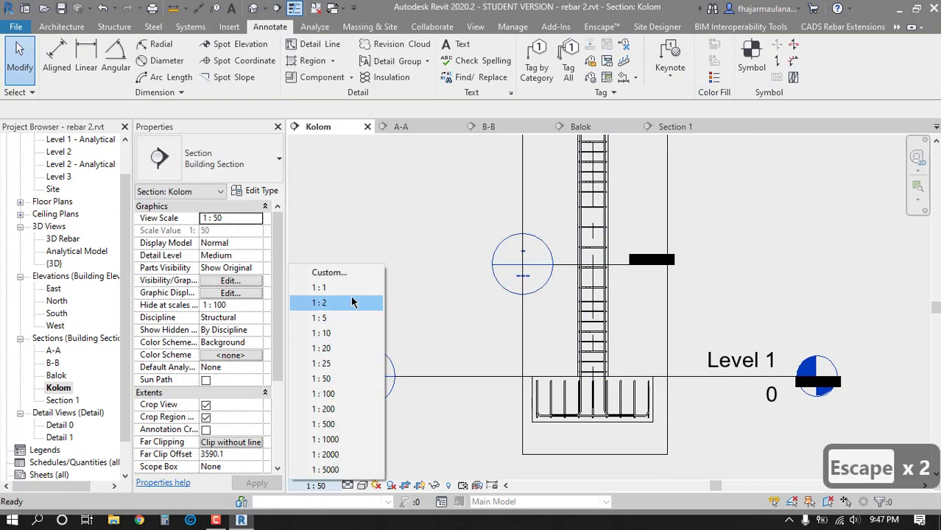
click(331, 363)
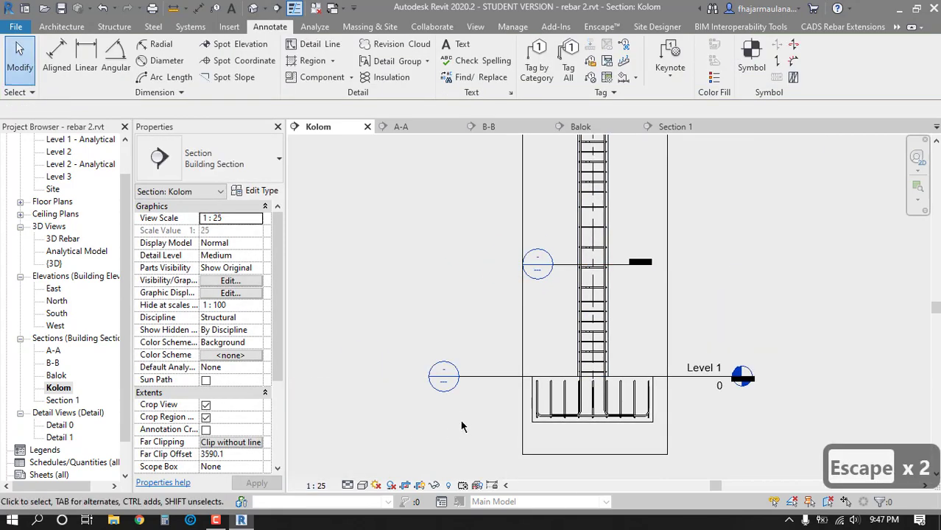
- Shorten the Level 1 footing section mark so that its head and tail sit just outside the crop region
click(462, 378)
drag(542, 377, 549, 377)
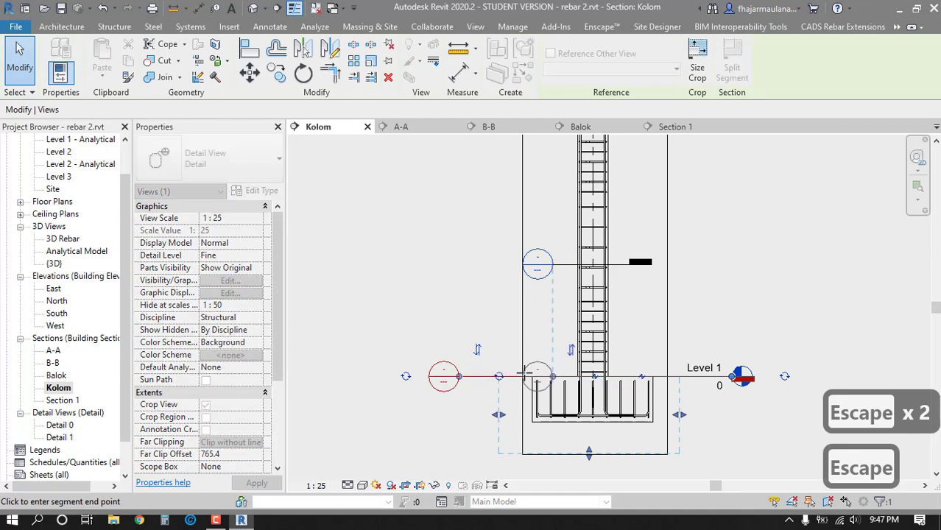
click(536, 376)
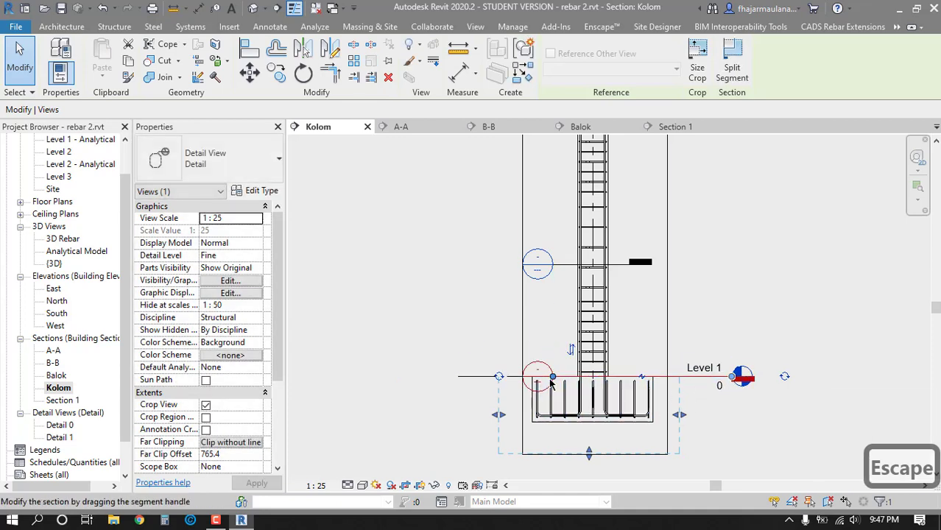
drag(731, 378, 692, 376)
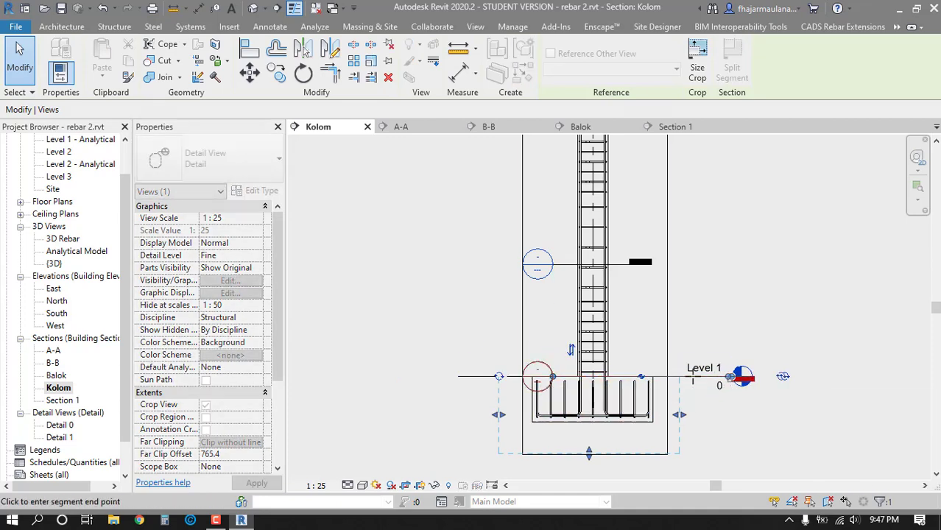
click(632, 370)
key(Escape)
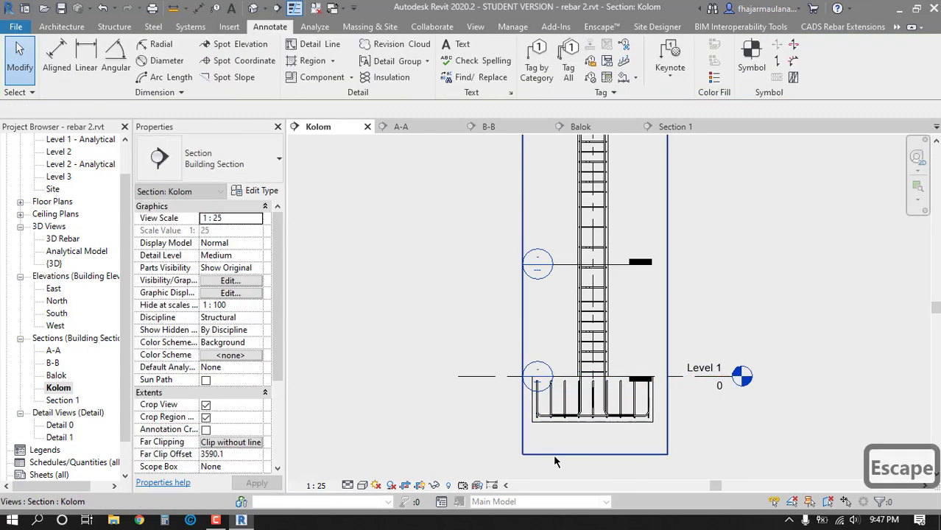
click(564, 375)
drag(553, 376, 514, 372)
click(503, 376)
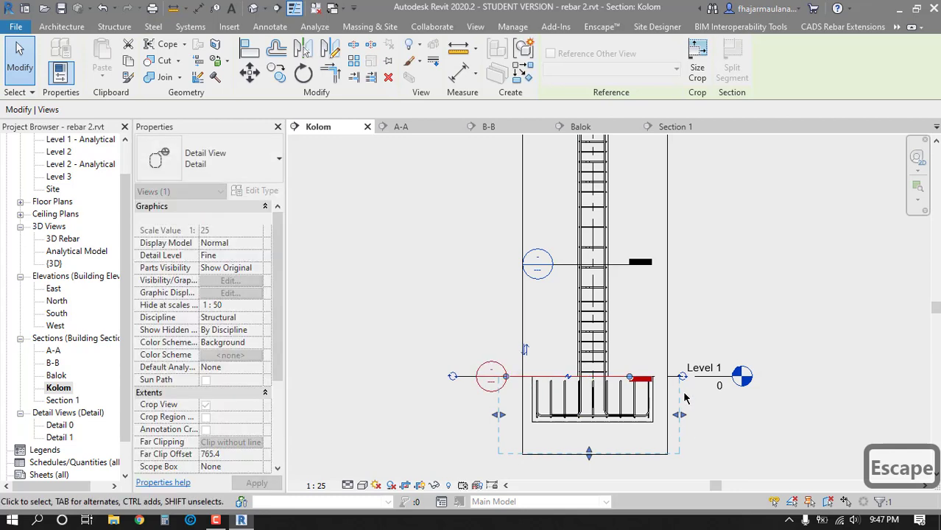
drag(655, 378, 663, 380)
key(Escape)
key(Escape)
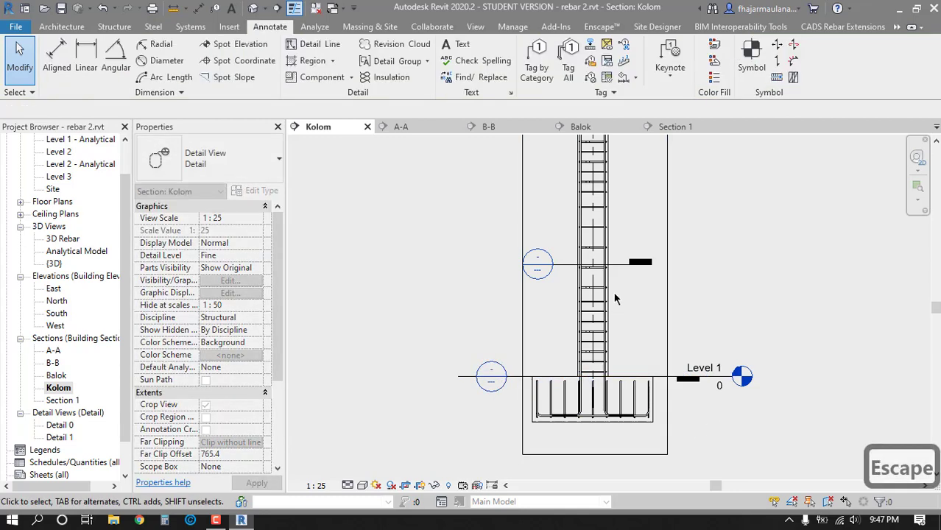
click(622, 266)
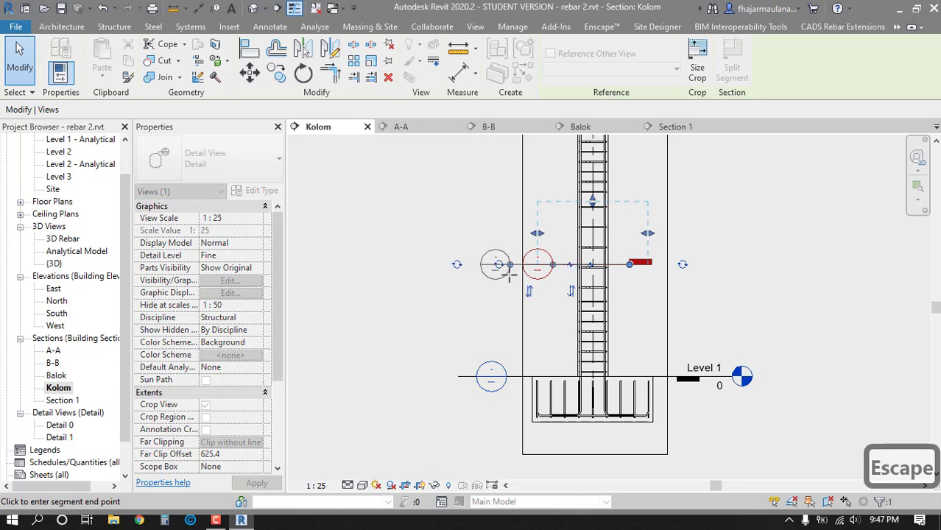
key(Escape)
key(Escape)
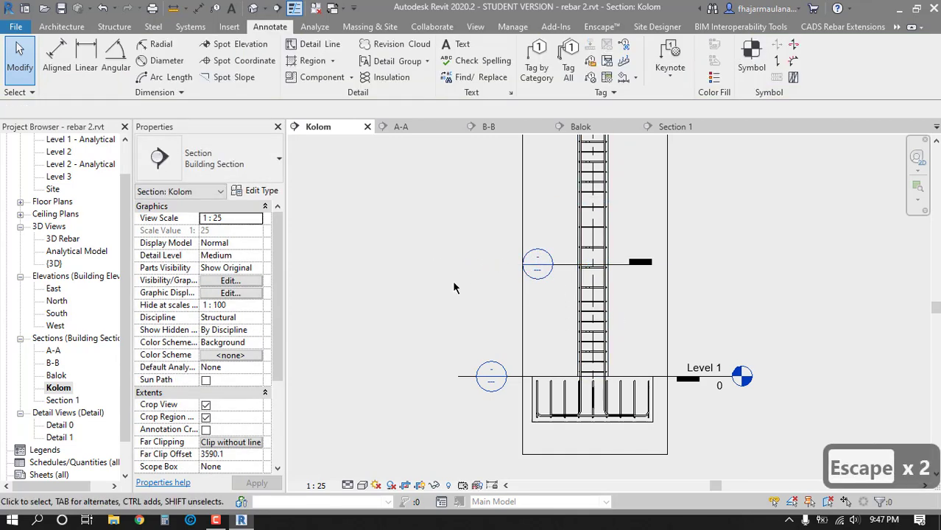
- Bring the crop region's edge nearest the level heads slightly closer to the grid 2 column
middle_drag(488, 347, 424, 423)
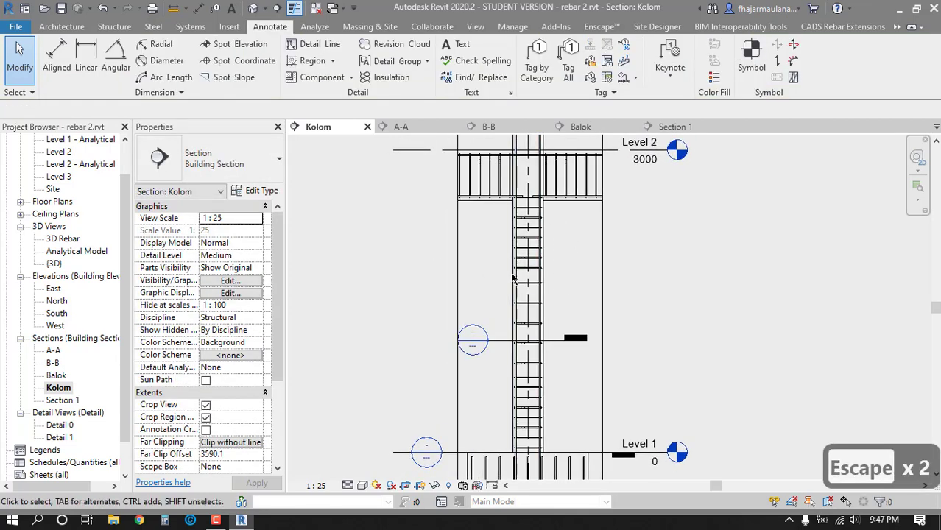
middle_click(564, 237)
middle_click(564, 237)
scroll(617, 289, up, 3)
middle_drag(617, 288, 615, 246)
key(Escape)
click(657, 348)
drag(658, 324, 646, 324)
key(Escape)
key(Escape)
middle_click(640, 325)
middle_click(641, 325)
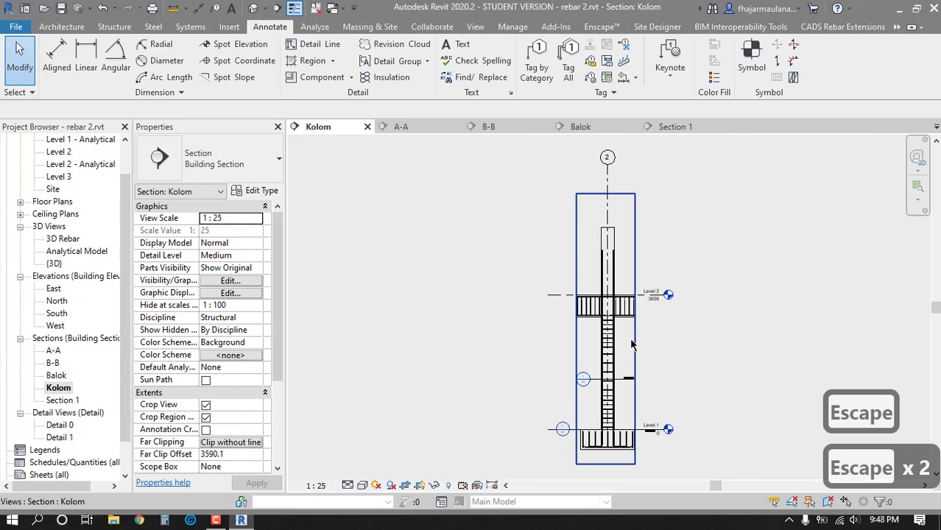
- Hide the Kolom view's crop region boundary
middle_drag(528, 401, 512, 376)
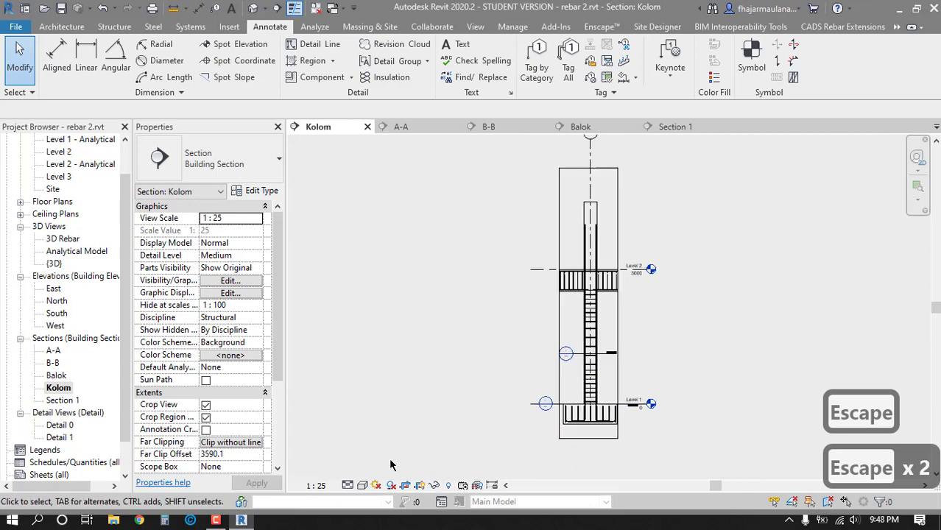
click(422, 486)
scroll(596, 282, up, 5)
key(Escape)
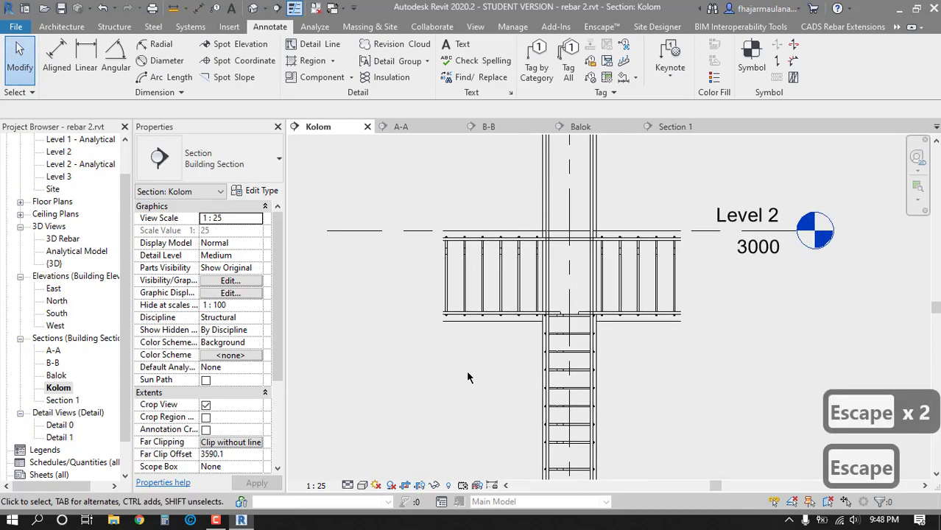
- Hide the Level 2 beam's stirrups and longitudinal bars on both sides of the column as elements in the Kolom view
scroll(508, 267, up, 2)
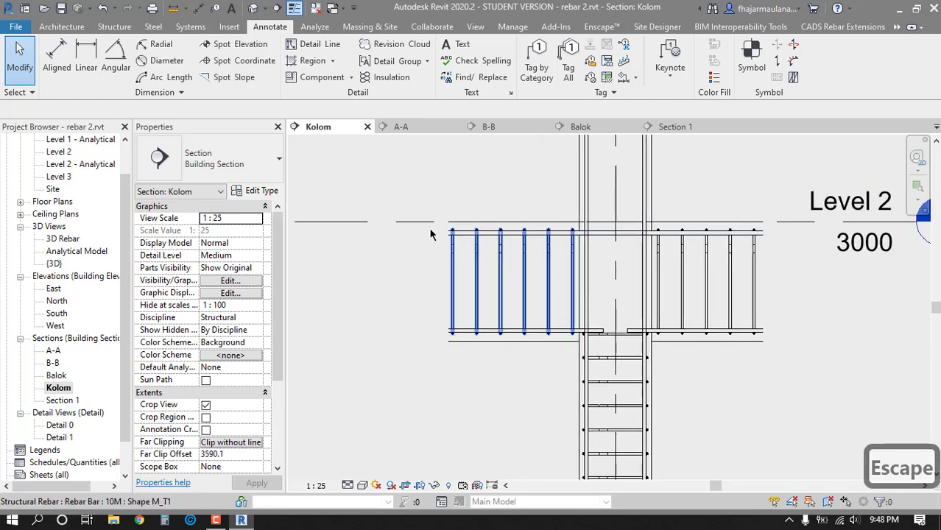
click(505, 265)
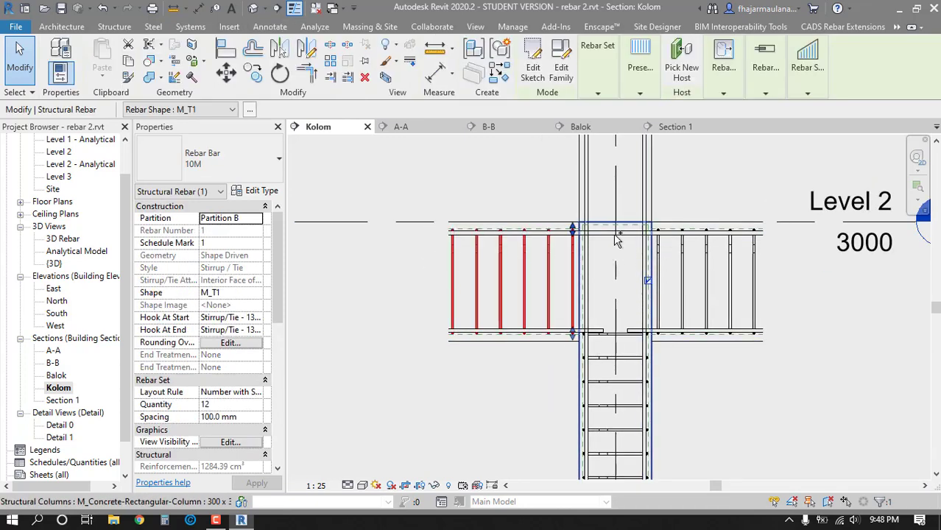
scroll(500, 334, up, 4)
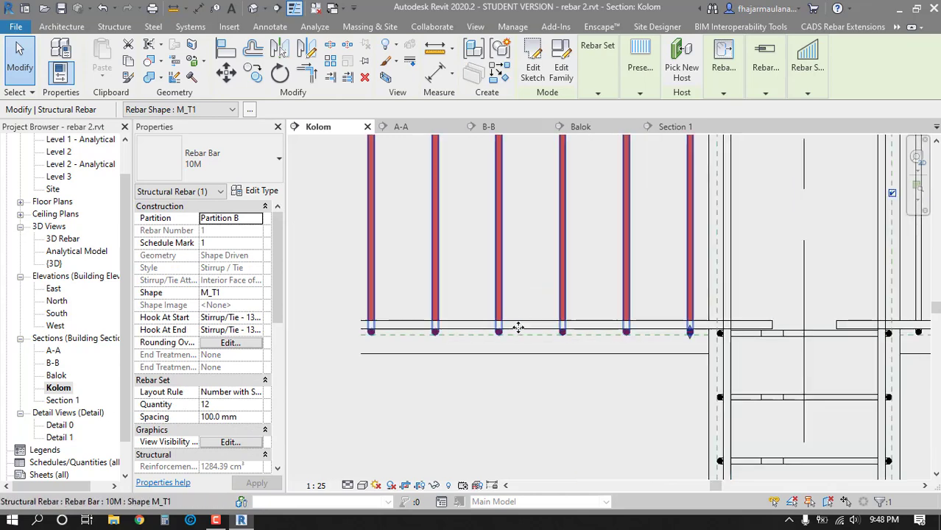
ctrl+click(534, 324)
scroll(508, 353, down, 3)
middle_drag(500, 361, 363, 461)
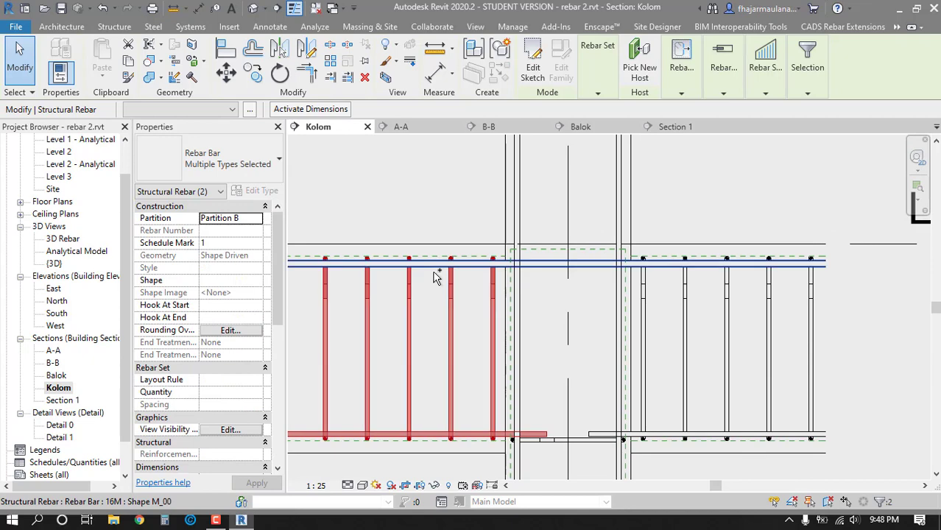
middle_drag(442, 265, 342, 265)
ctrl+click(586, 336)
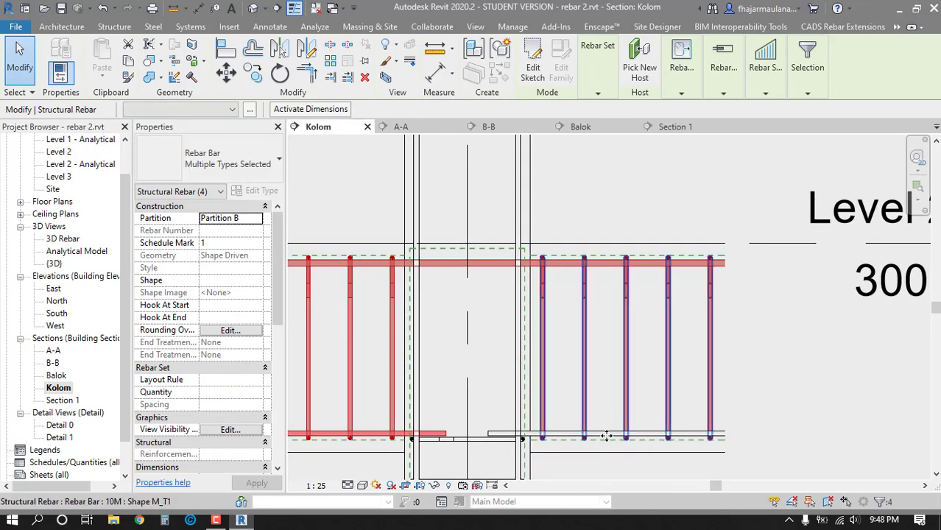
ctrl+click(608, 432)
middle_drag(601, 426, 619, 392)
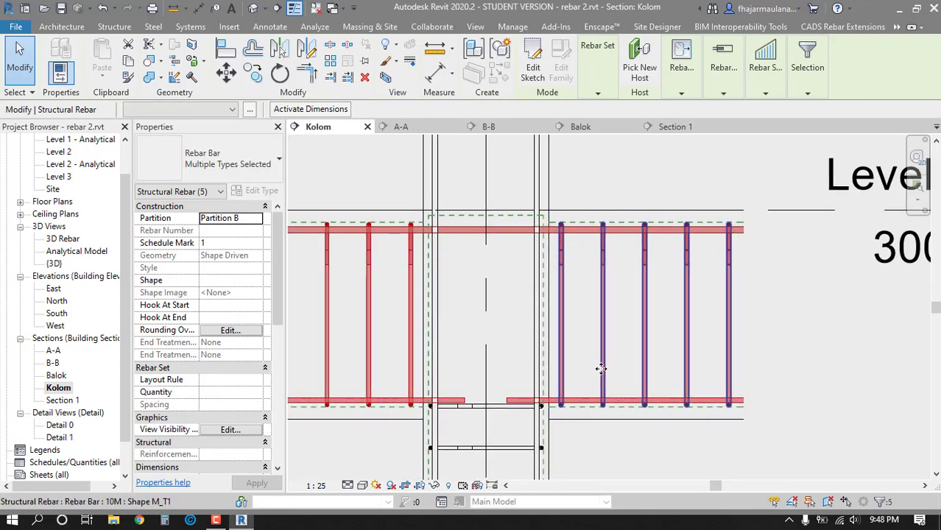
right_click(601, 368)
mouse_move(677, 112)
click(794, 112)
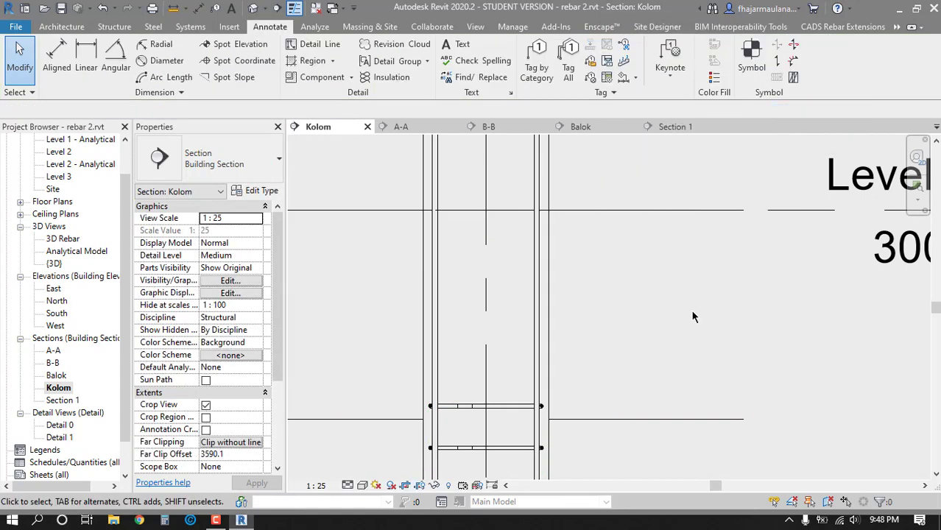
- Shorten the Level 2 line in the Kolom view by moving its end without a level head closer to the column
scroll(631, 321, down, 5)
middle_drag(631, 322, 634, 366)
scroll(634, 323, down, 1)
key(Escape)
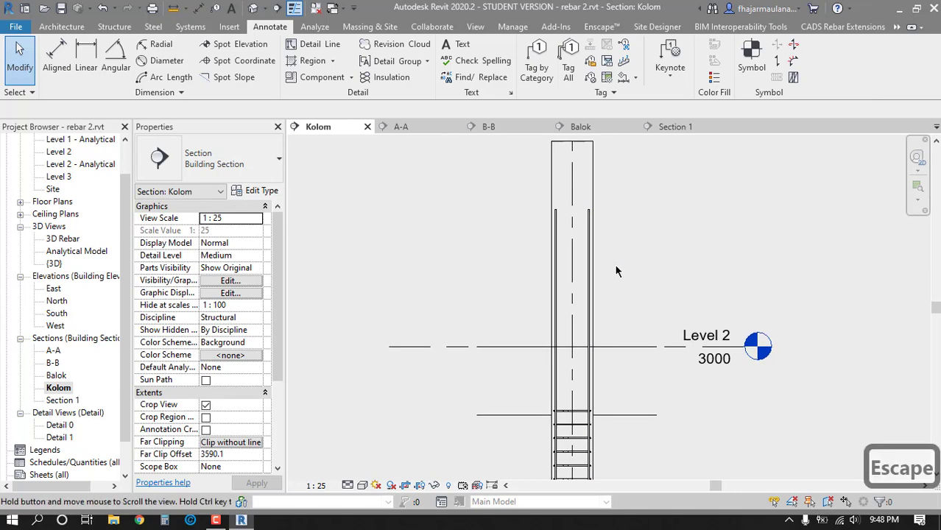
scroll(616, 269, down, 3)
click(544, 296)
scroll(547, 297, up, 2)
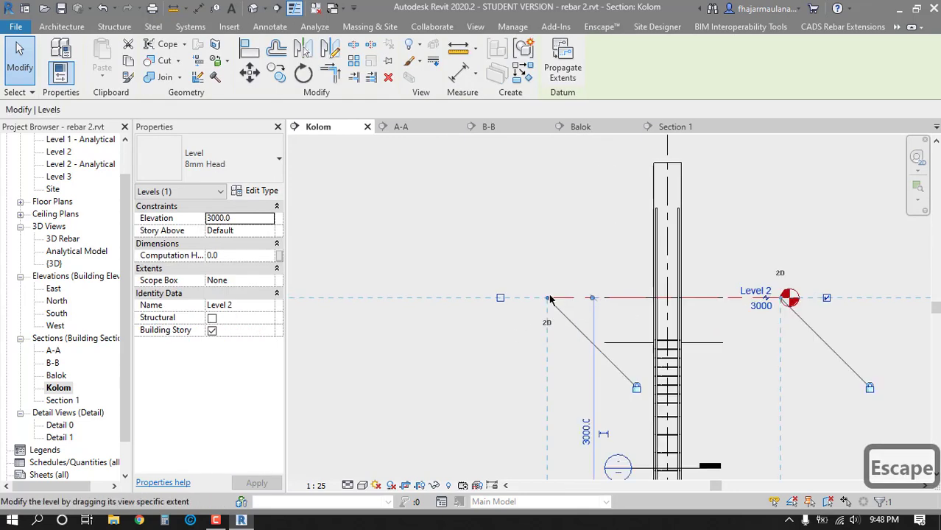
drag(560, 297, 582, 297)
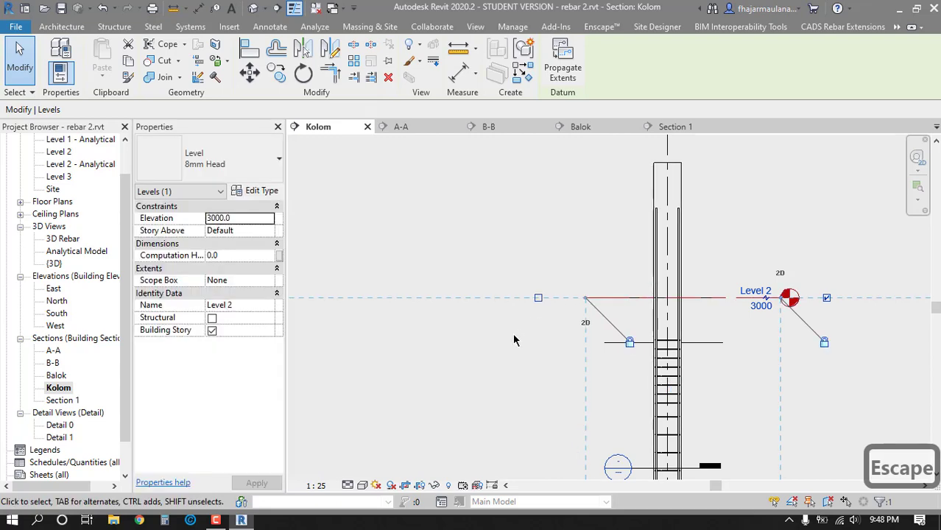
key(Escape)
key(Escape)
- Bring the crop region's edge nearest the section heads closer to the column, and hide the crop region again
scroll(512, 351, down, 3)
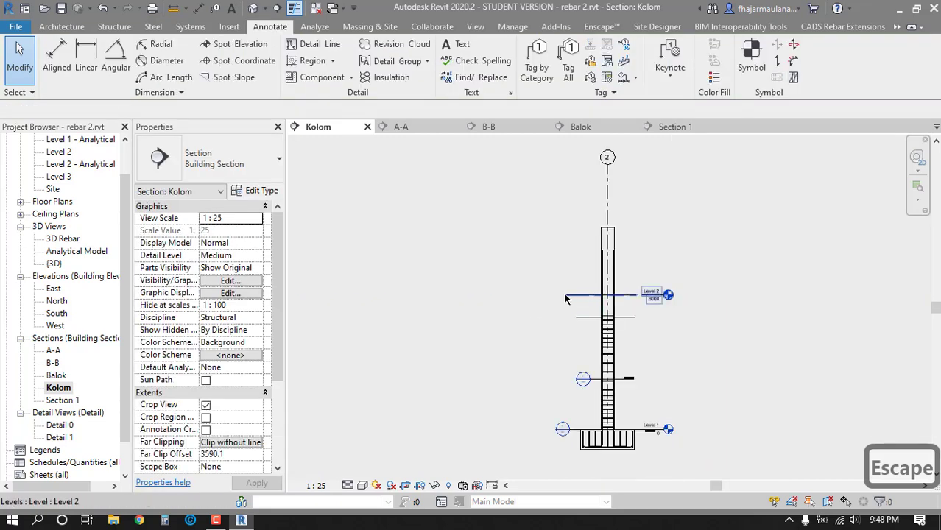
middle_drag(715, 384, 690, 359)
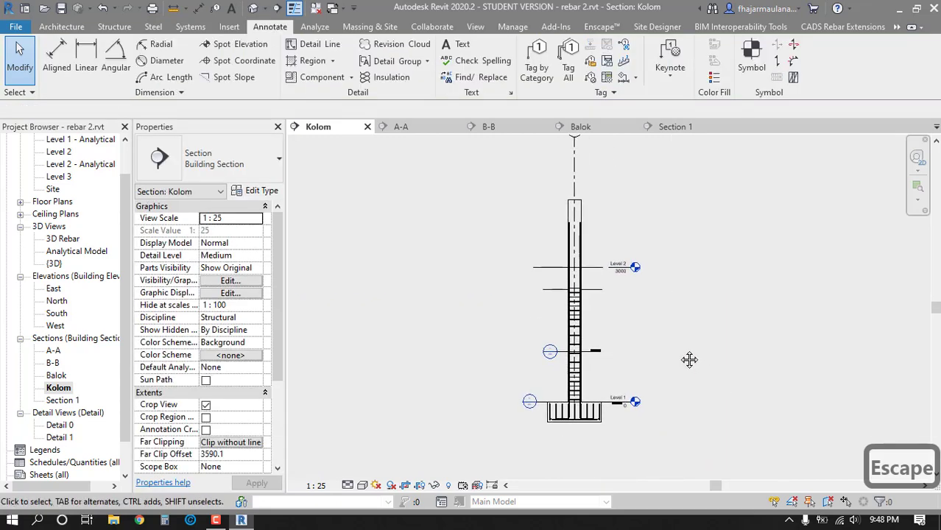
scroll(618, 361, up, 5)
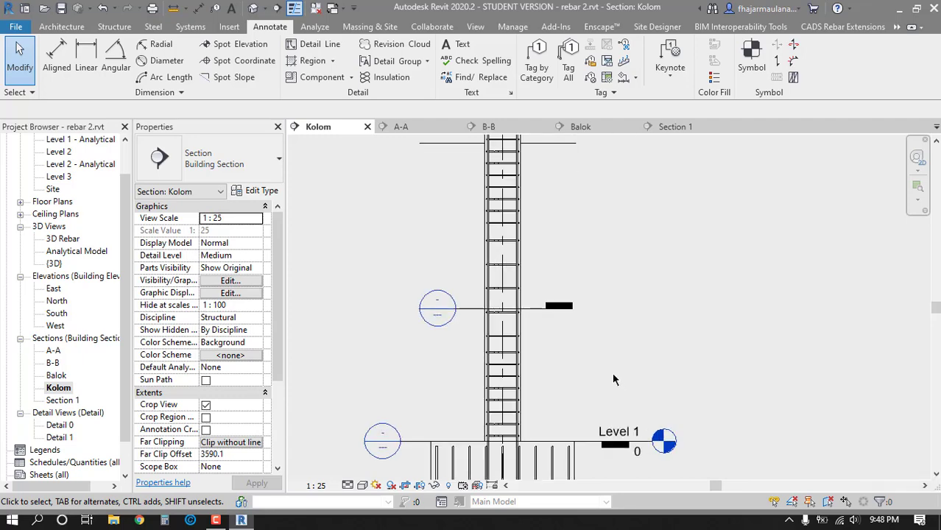
middle_drag(611, 391, 638, 324)
scroll(638, 324, down, 3)
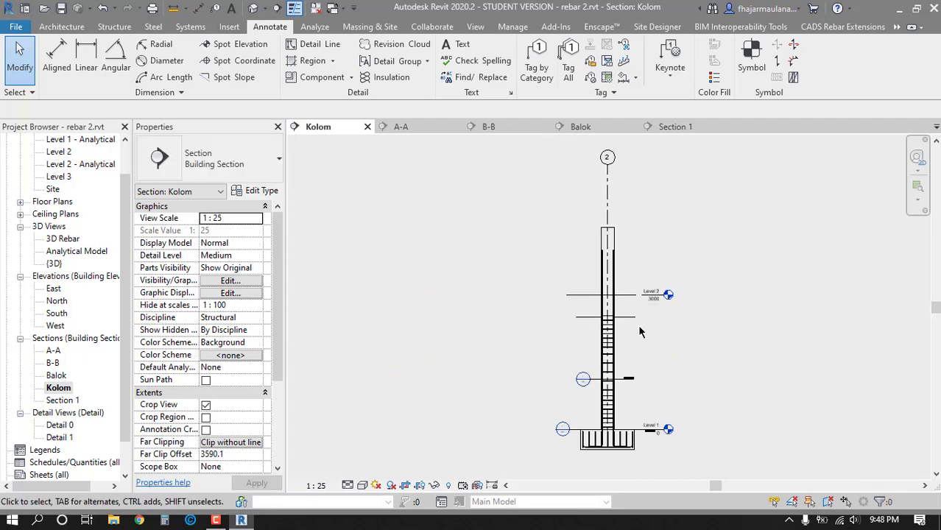
scroll(644, 329, up, 2)
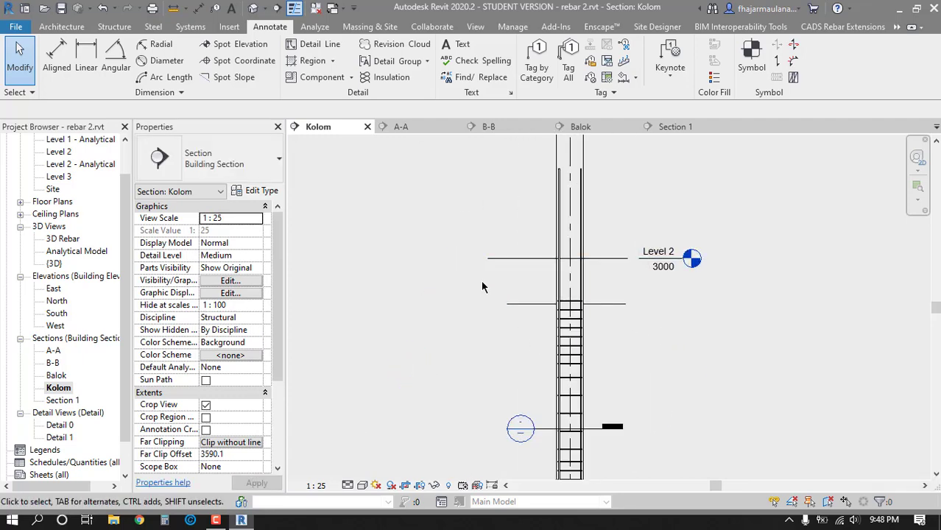
click(418, 487)
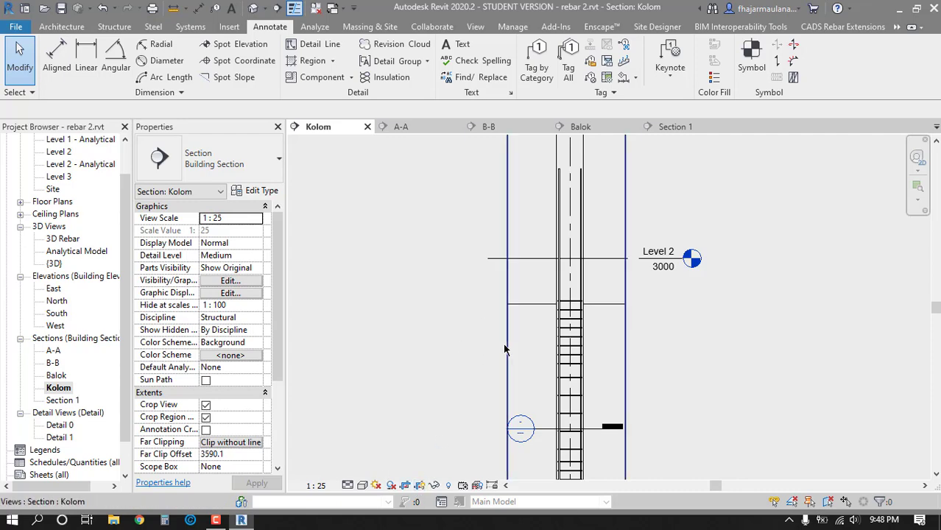
click(508, 333)
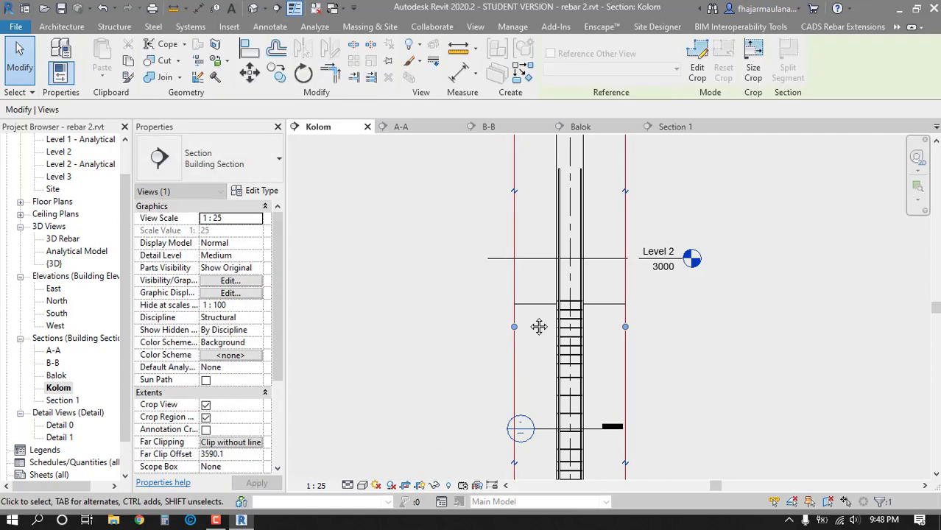
scroll(533, 247, down, 2)
key(Escape)
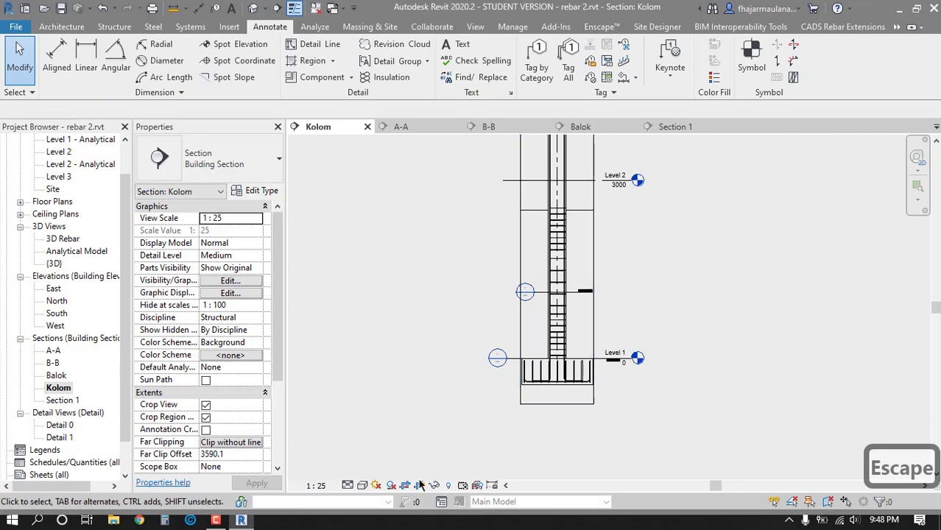
click(420, 486)
scroll(560, 389, up, 3)
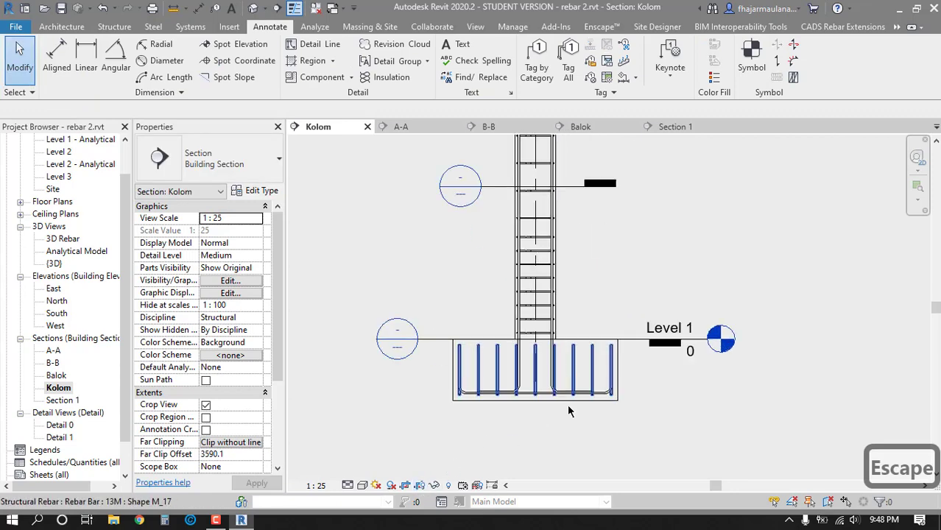
- Show the crop region, widen it slightly beyond the footing on both sides of the column, and hide it again
click(420, 486)
click(451, 266)
scroll(457, 353, down, 3)
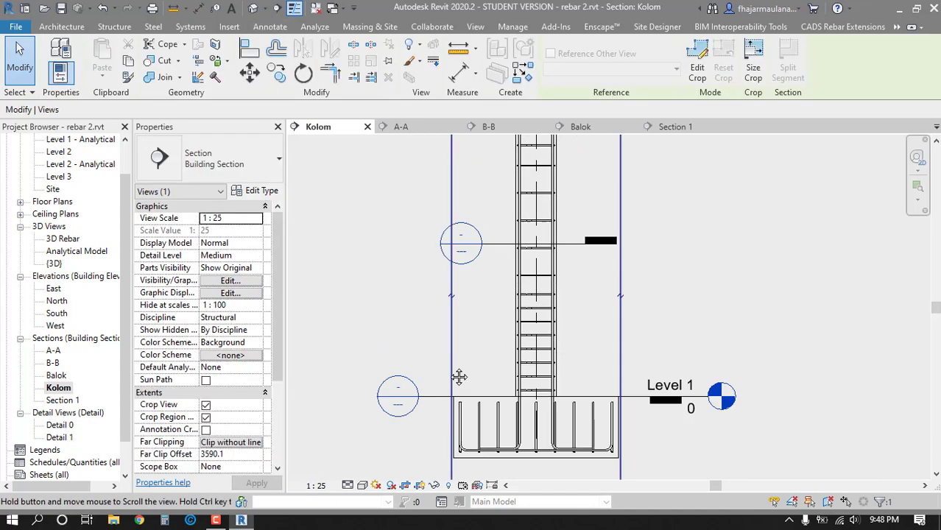
drag(447, 220, 444, 220)
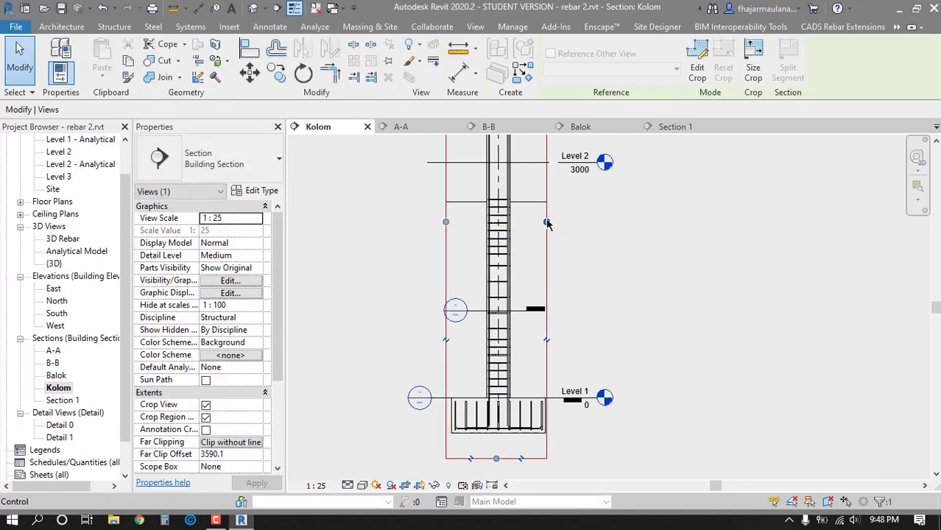
drag(547, 222, 554, 220)
click(668, 294)
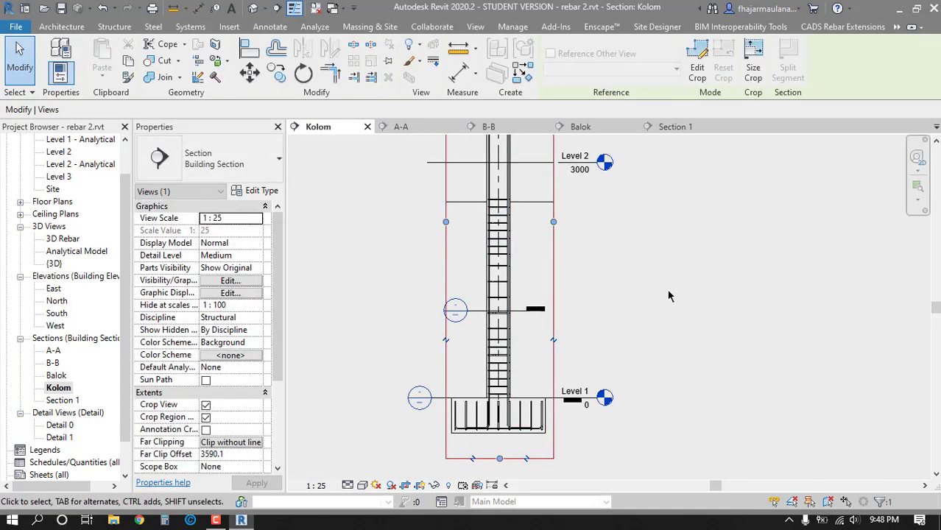
click(421, 485)
middle_click(487, 417)
middle_click(487, 417)
key(Escape)
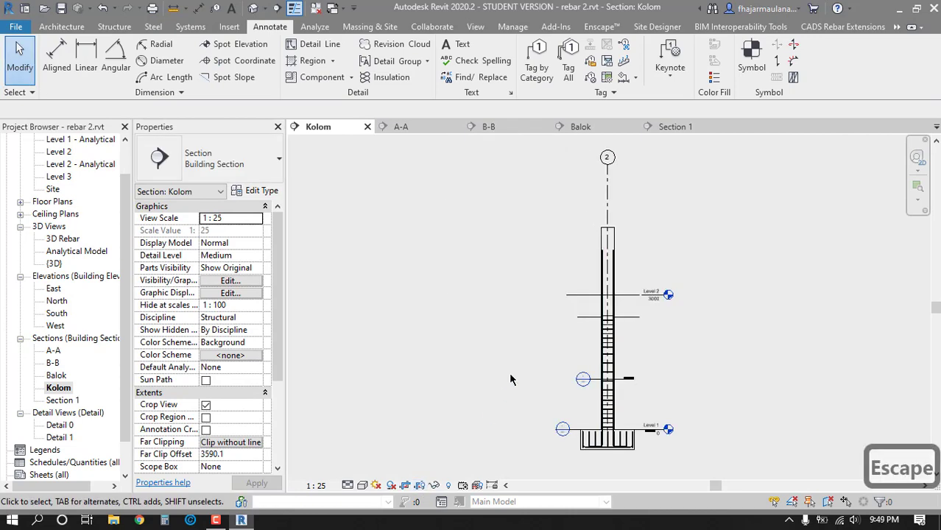
- Shorten the grid 2 line so its bubble sits closer to the column's upper end
click(608, 180)
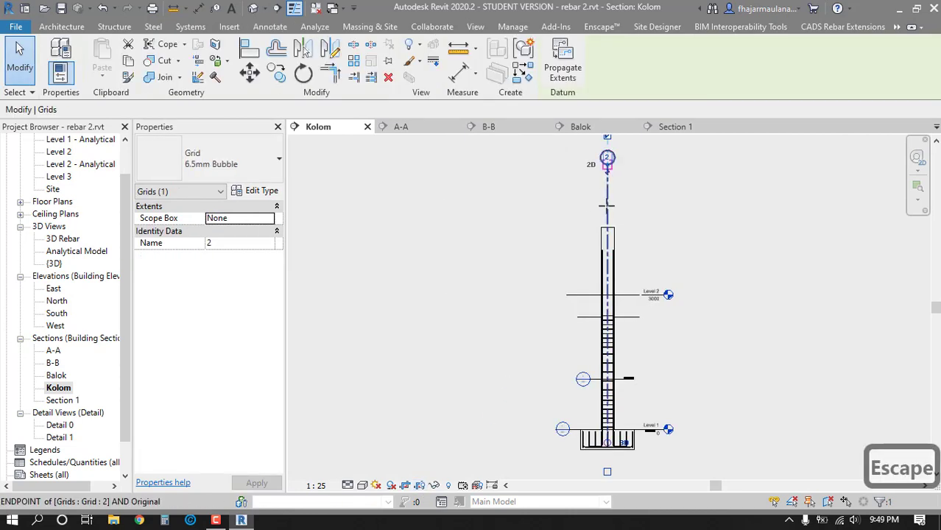
drag(607, 207, 607, 212)
key(Escape)
middle_click(642, 261)
middle_click(642, 262)
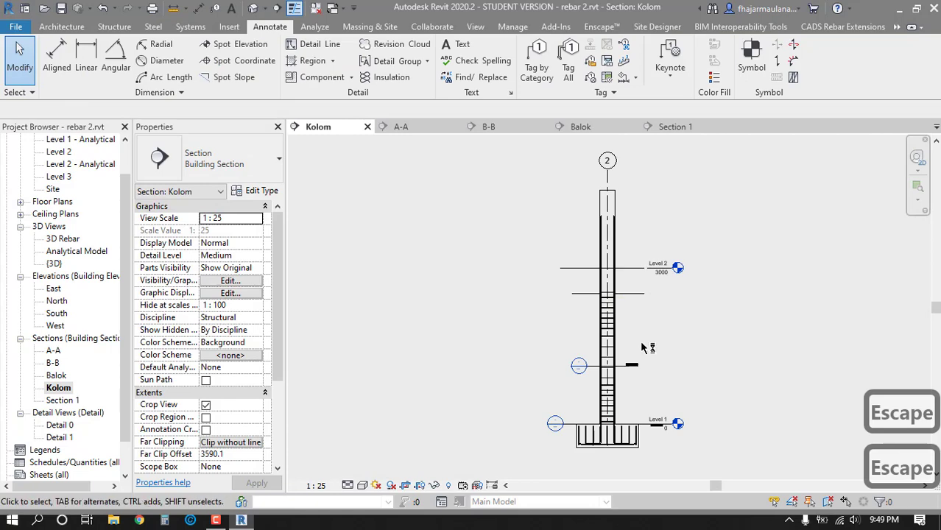
- Place a Linear Multi-Rebar Annotation for the column stirrups along the column face away from the level heads, with its tag beside the upper stirrups
scroll(642, 348, up, 3)
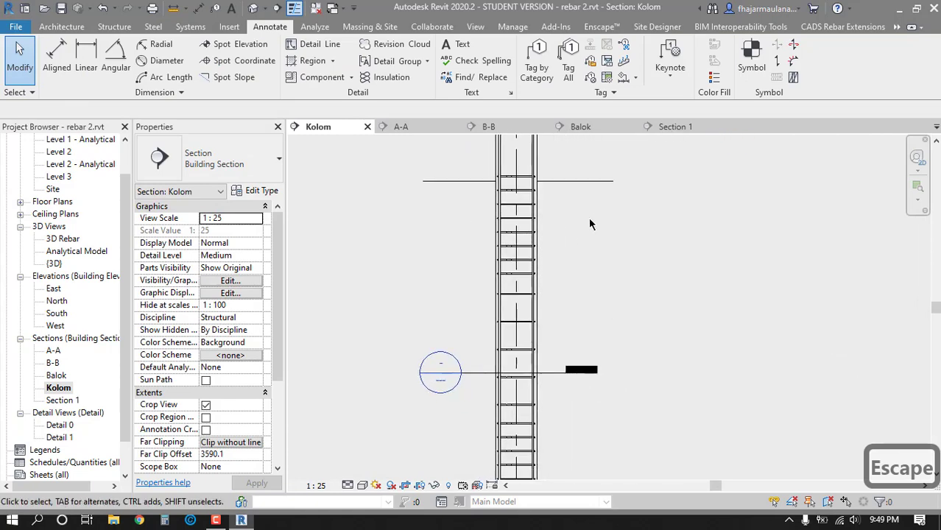
click(637, 78)
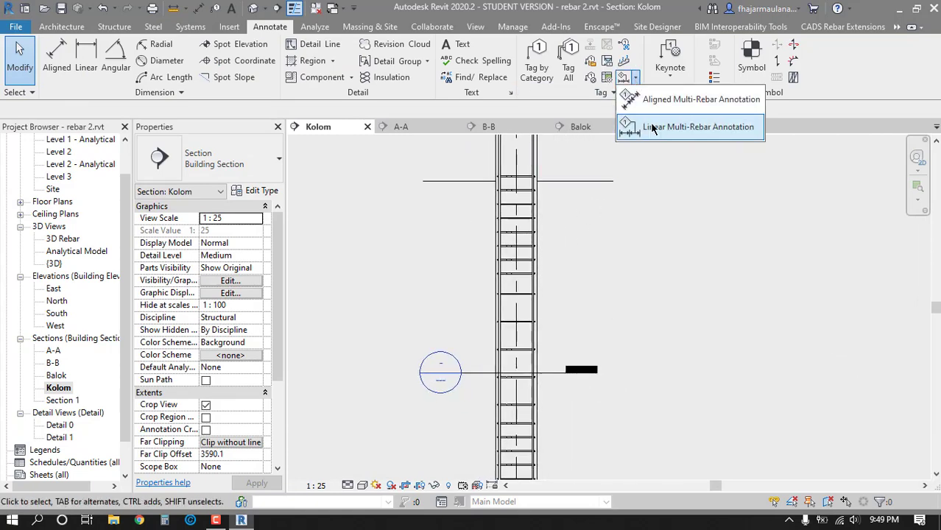
click(625, 125)
scroll(617, 260, up, 2)
click(516, 269)
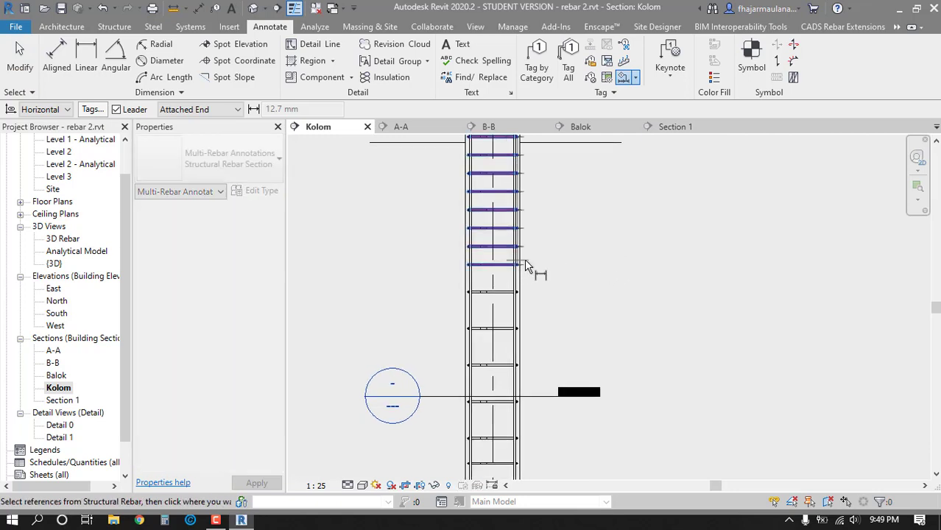
scroll(545, 268, down, 3)
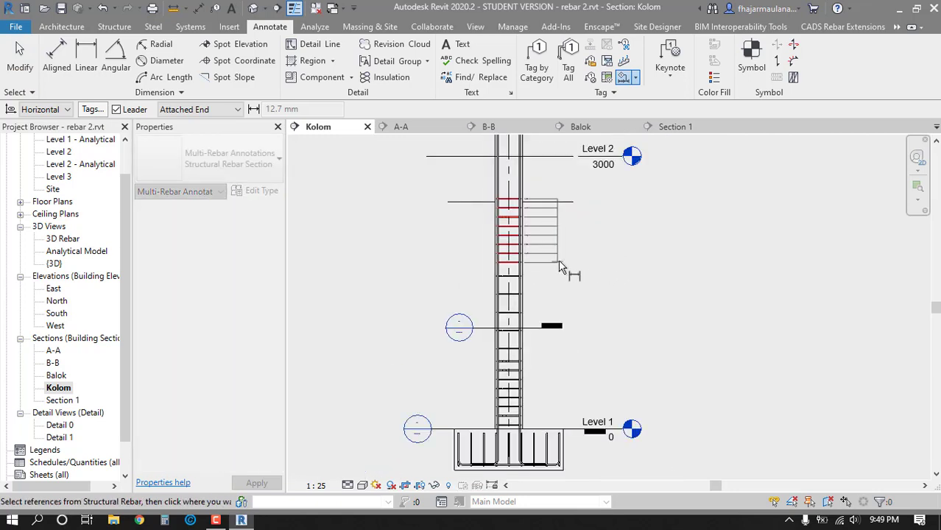
click(529, 305)
middle_drag(528, 308, 543, 247)
click(528, 323)
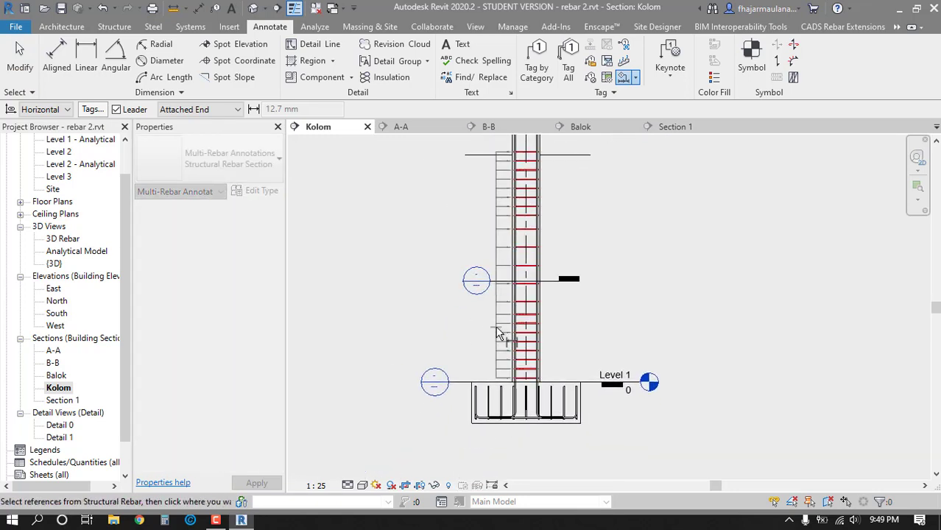
click(502, 333)
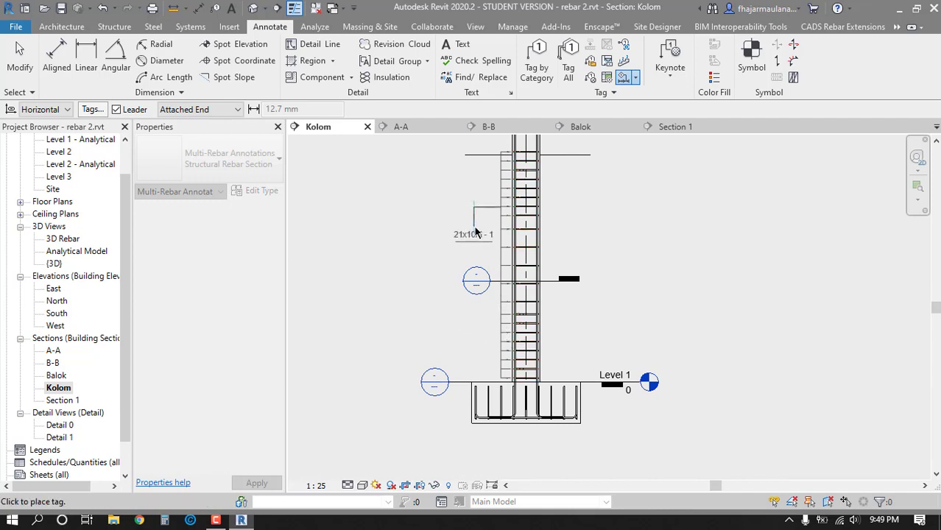
click(473, 203)
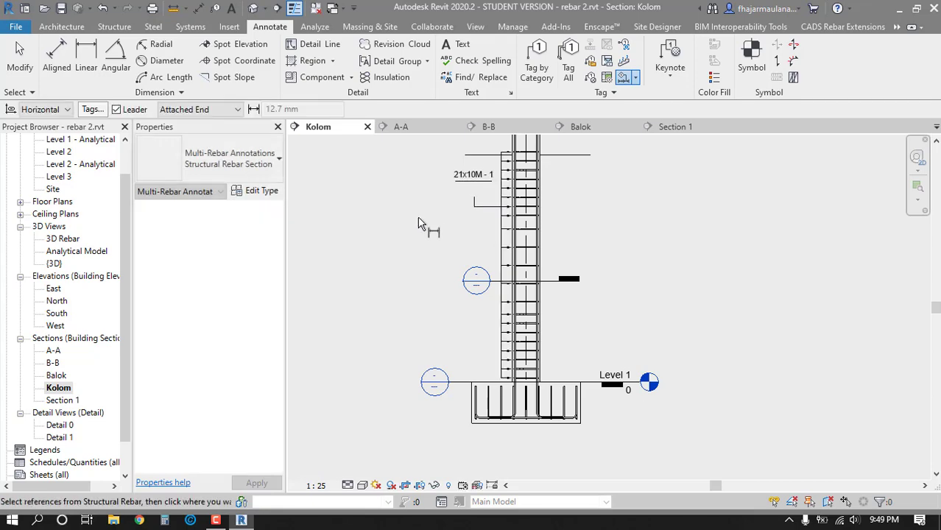
scroll(442, 269, up, 4)
key(Escape)
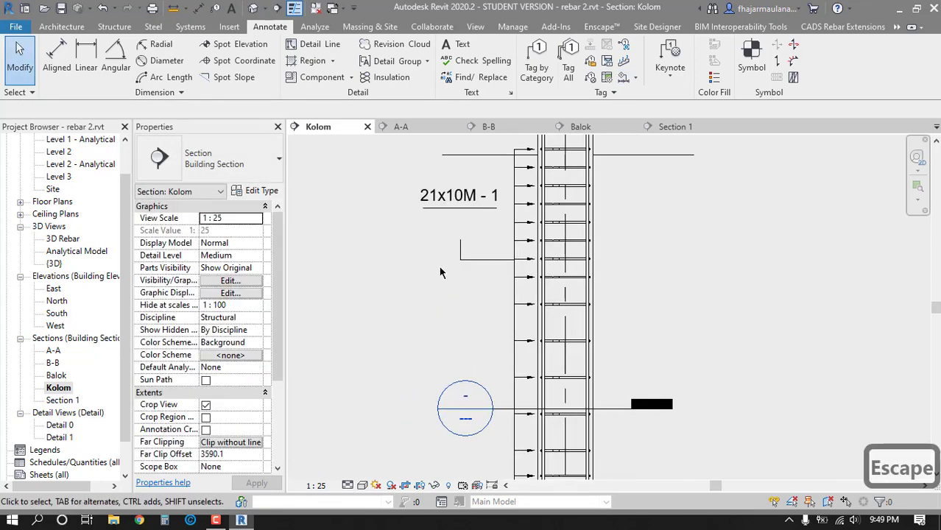
key(Escape)
scroll(443, 277, down, 4)
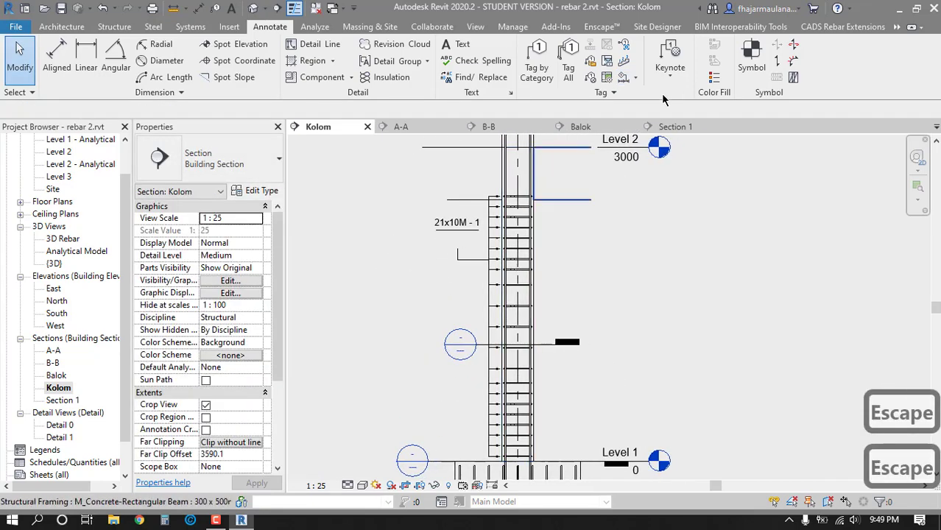
- Place a second Linear Multi-Rebar Annotation for the same stirrups along the column face nearest the level heads, with its tag near mid-height
click(625, 79)
middle_drag(599, 216, 608, 203)
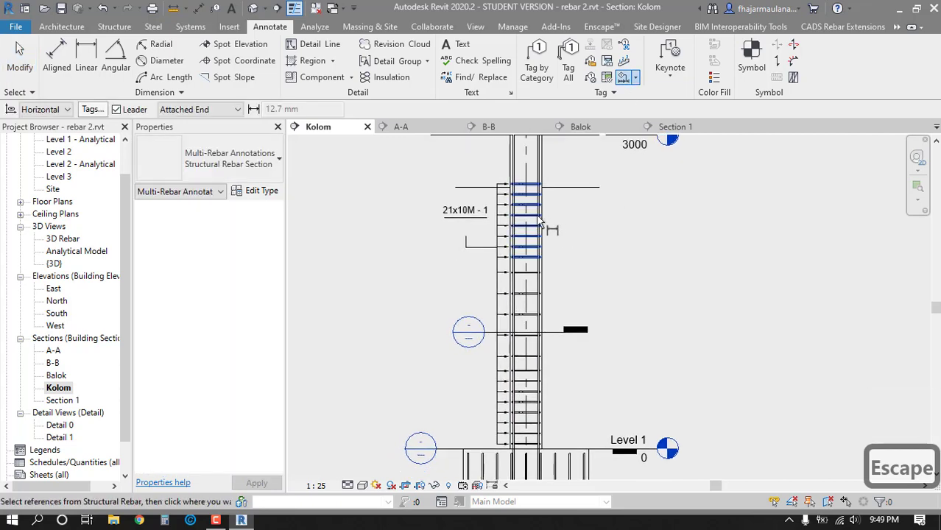
click(538, 376)
middle_drag(571, 354, 573, 336)
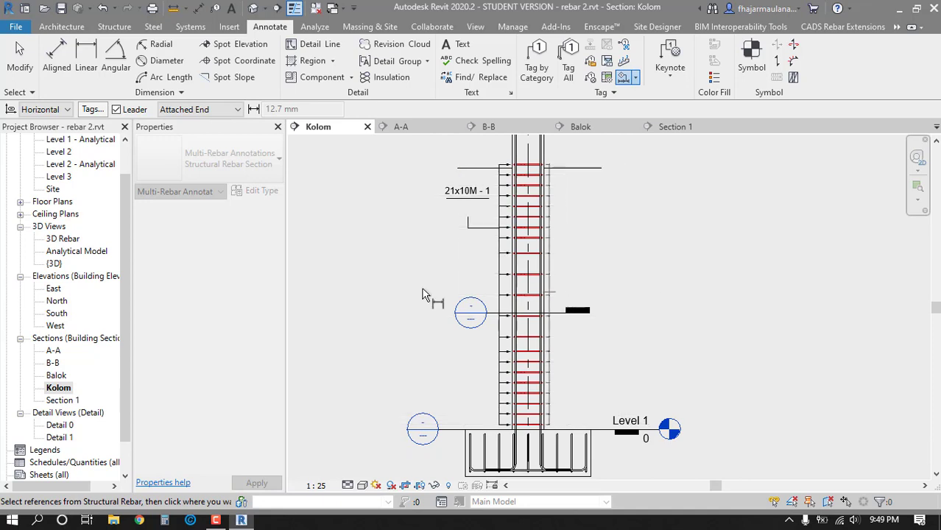
click(561, 287)
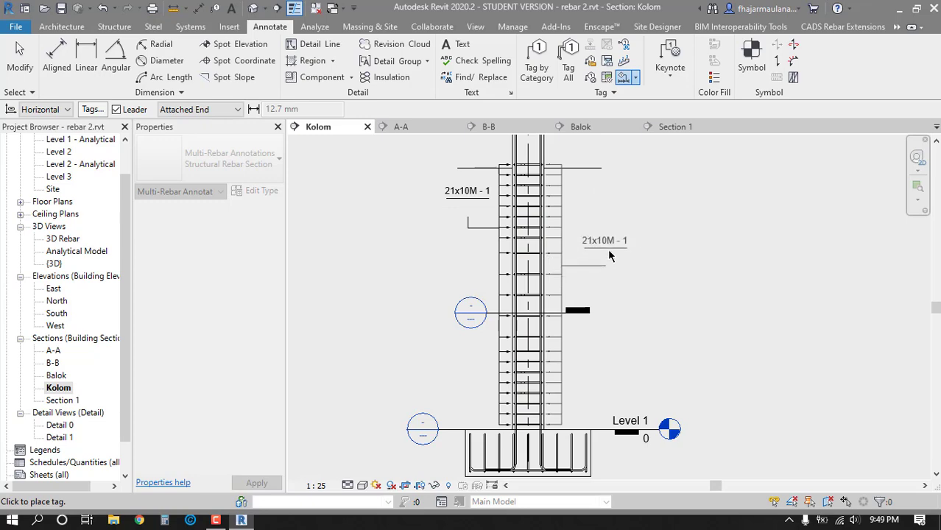
click(610, 260)
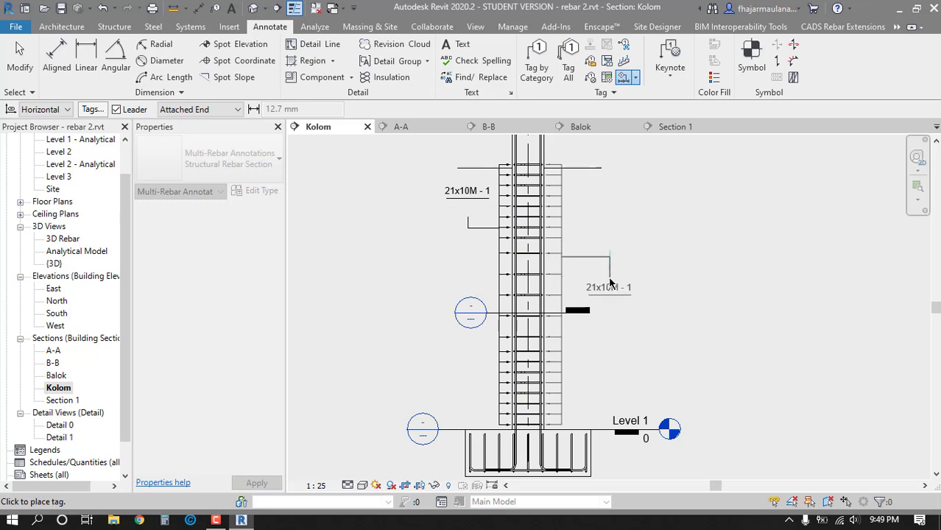
click(610, 283)
key(Escape)
key(Escape)
- Change the stirrup annotation on the level-head side to the Structural Rebar type
click(610, 264)
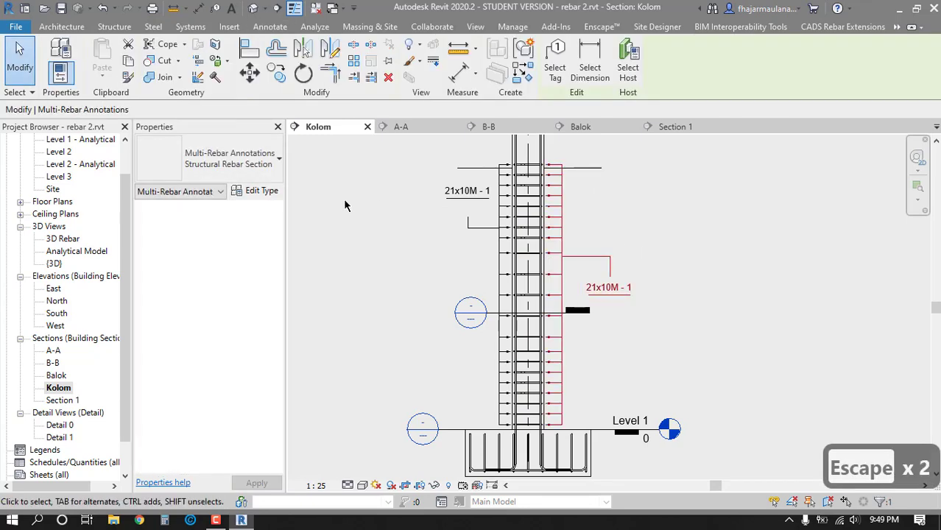
click(240, 152)
click(221, 224)
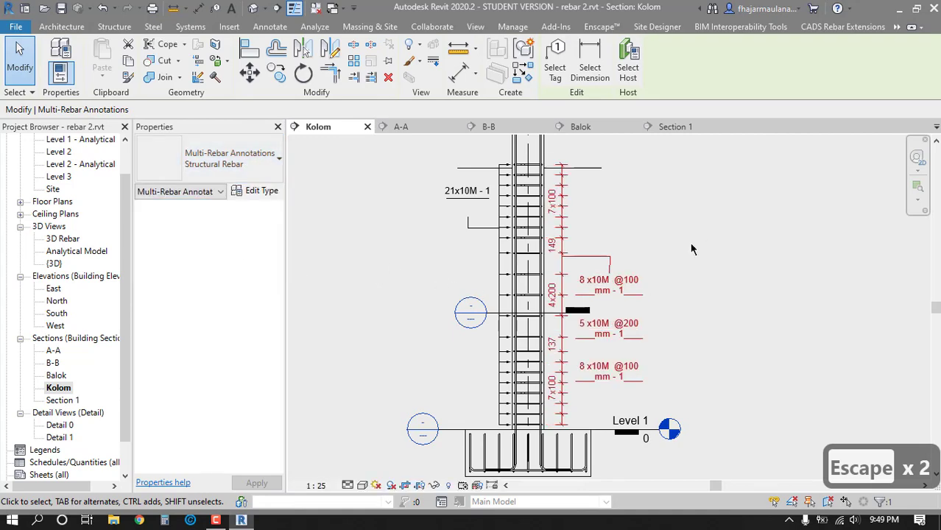
key(Escape)
- Examine the stirrup spacing dimensions and rebar tags of the Structural Rebar annotation along the whole column
scroll(663, 221, up, 2)
mouse_move(655, 213)
middle_down()
mouse_move(652, 189)
mouse_move(653, 216)
mouse_move(624, 267)
middle_up()
scroll(649, 222, down, 1)
scroll(558, 205, up, 1)
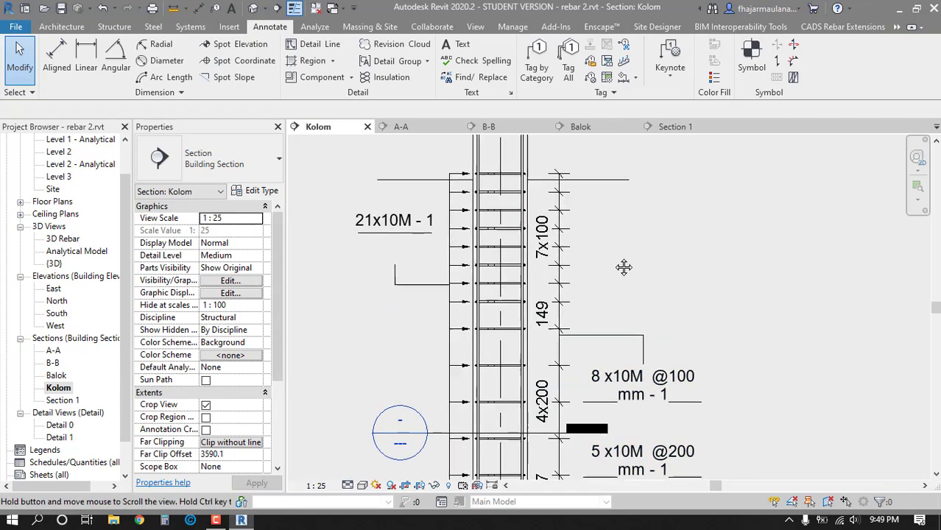
click(562, 266)
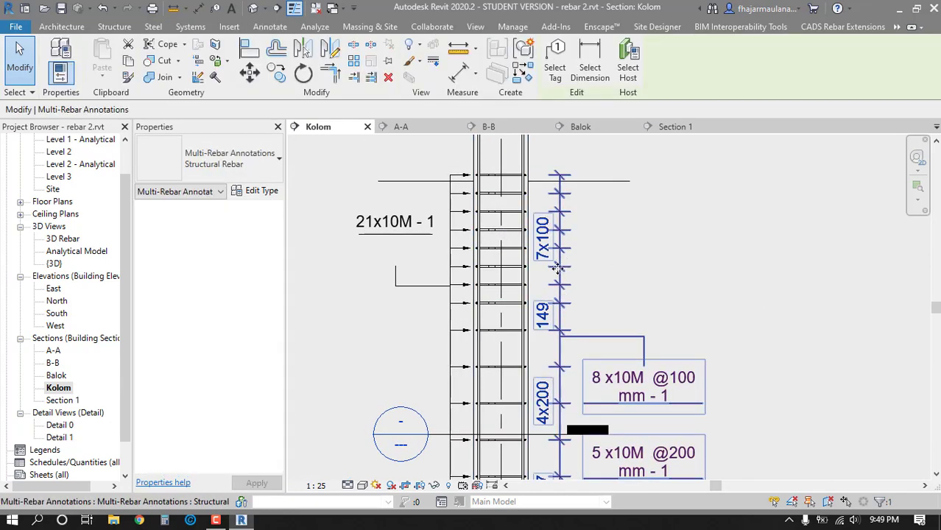
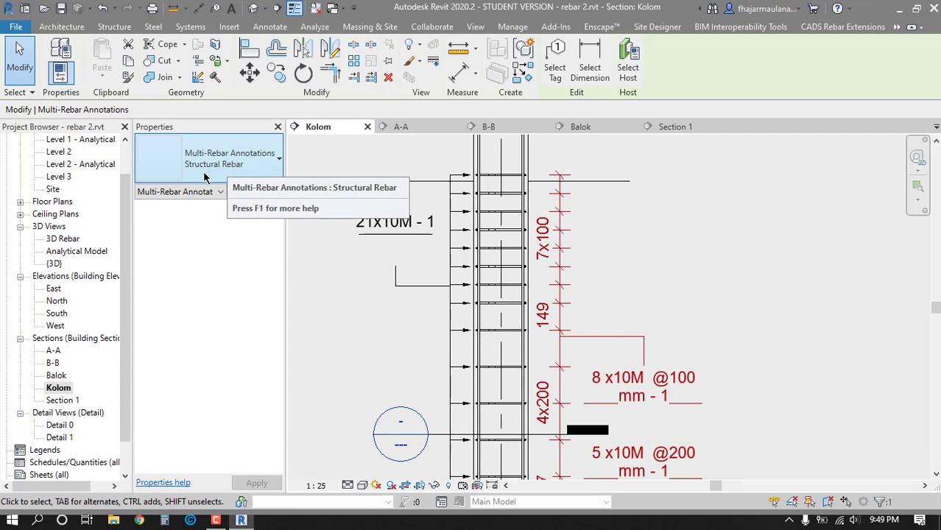
key(Escape)
scroll(508, 290, up, 1)
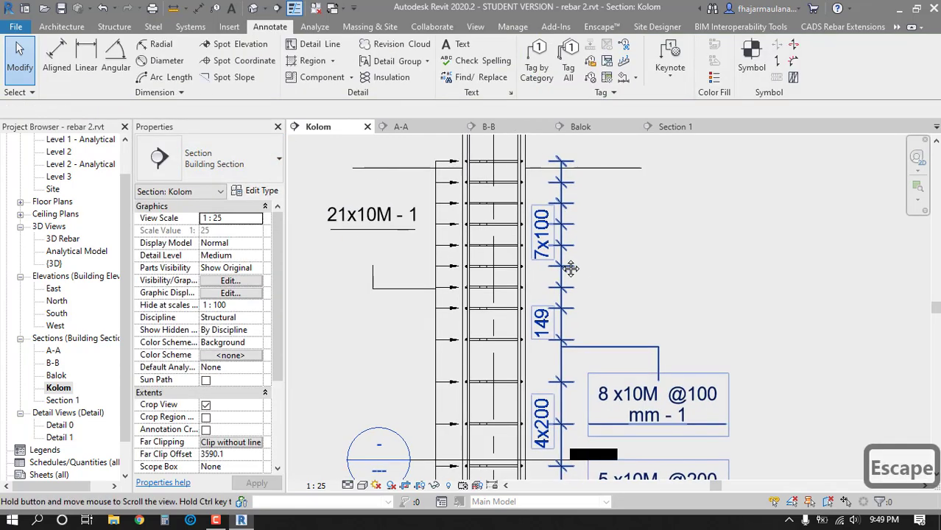
middle_drag(531, 233, 532, 154)
scroll(737, 253, down, 3)
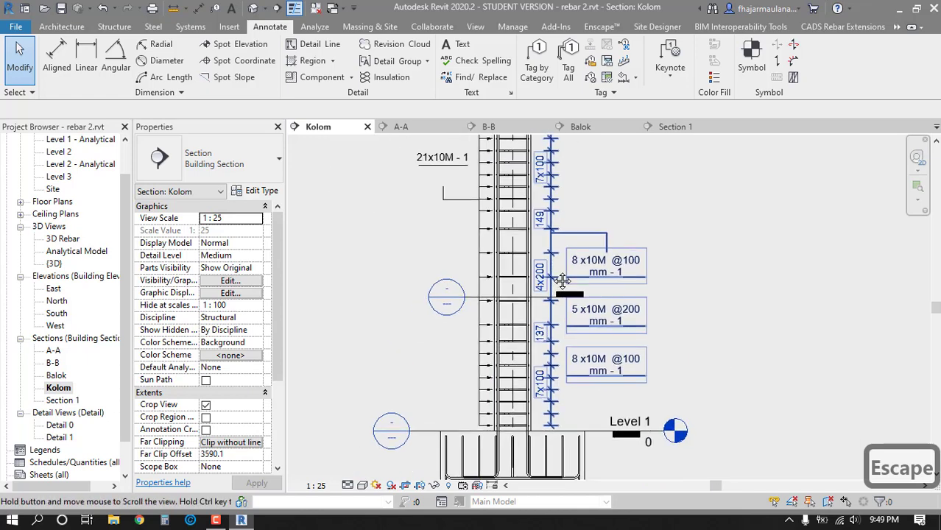
scroll(736, 254, down, 4)
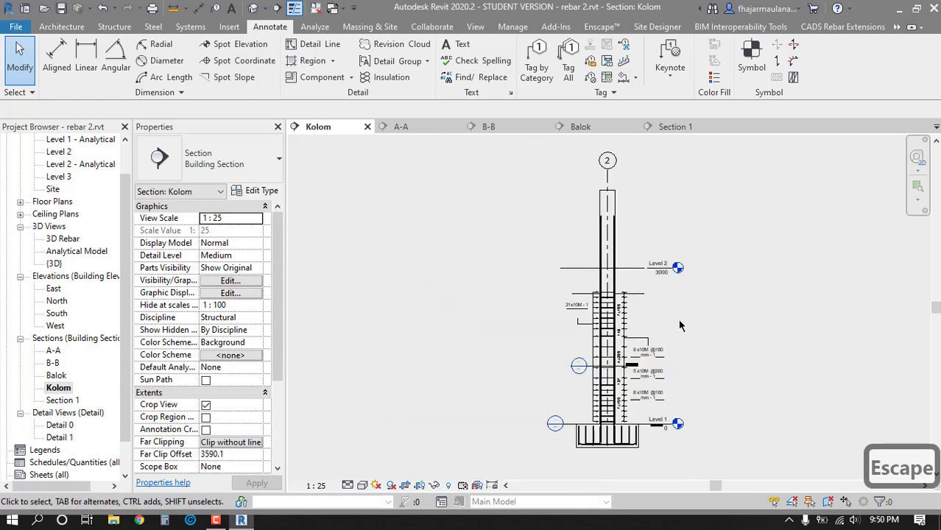
scroll(678, 319, up, 4)
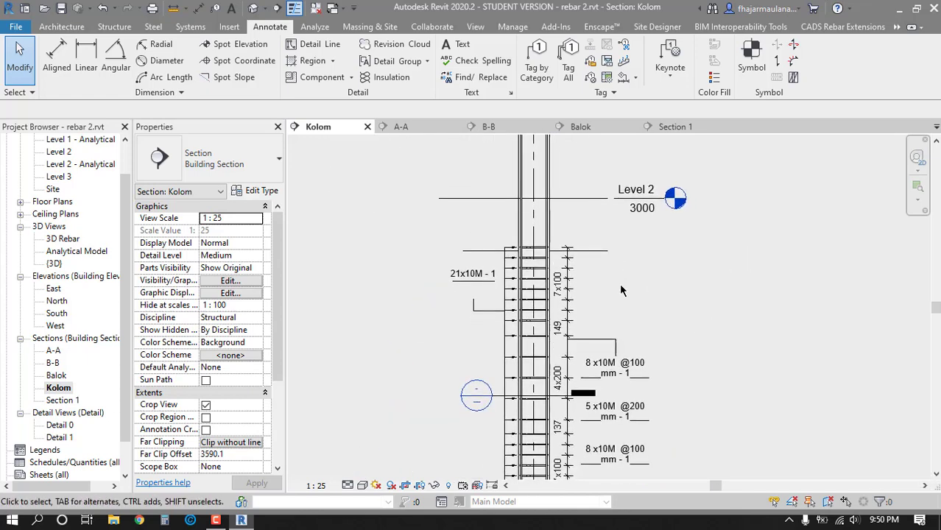
- Tag the longitudinal bar on the column's level-head side just below Level 2, and delete the extra tag lying across the column
scroll(622, 287, up, 3)
click(536, 63)
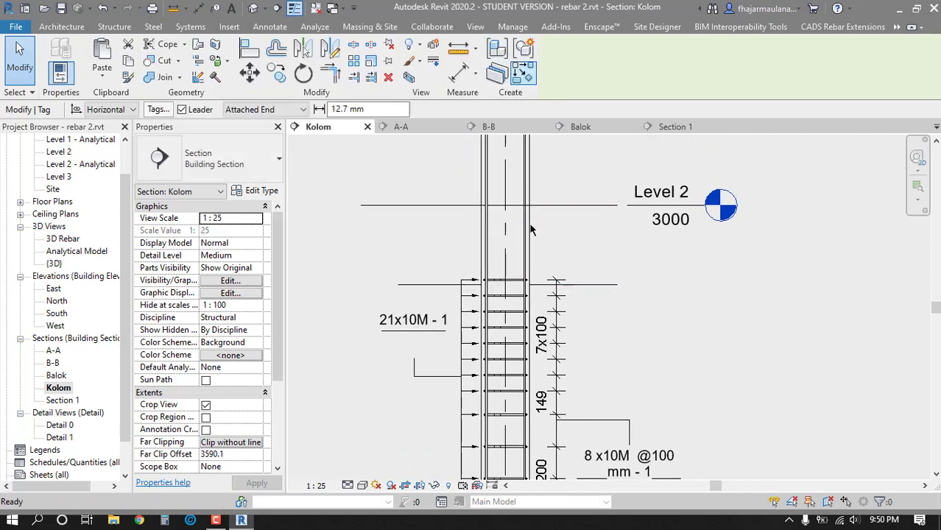
scroll(531, 243, up, 3)
key(Tab)
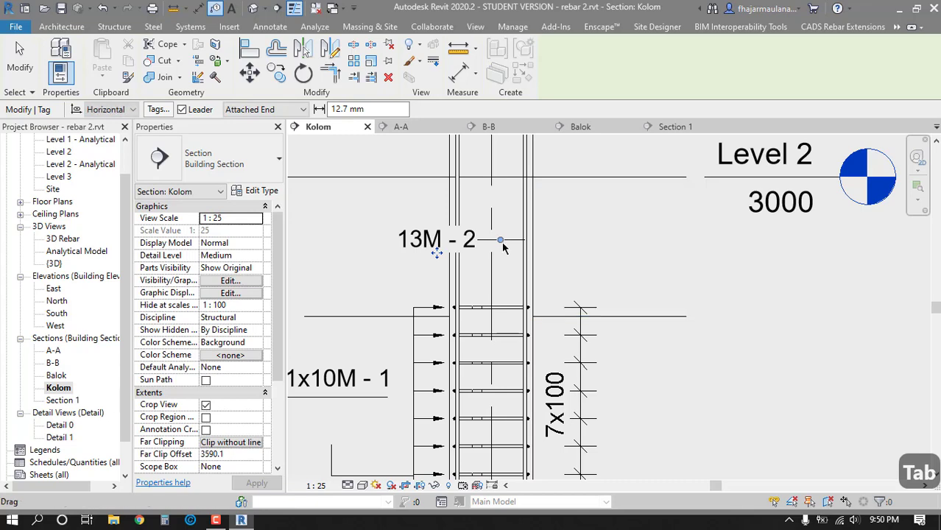
drag(592, 233, 598, 235)
drag(610, 277, 571, 264)
key(ctrl+z)
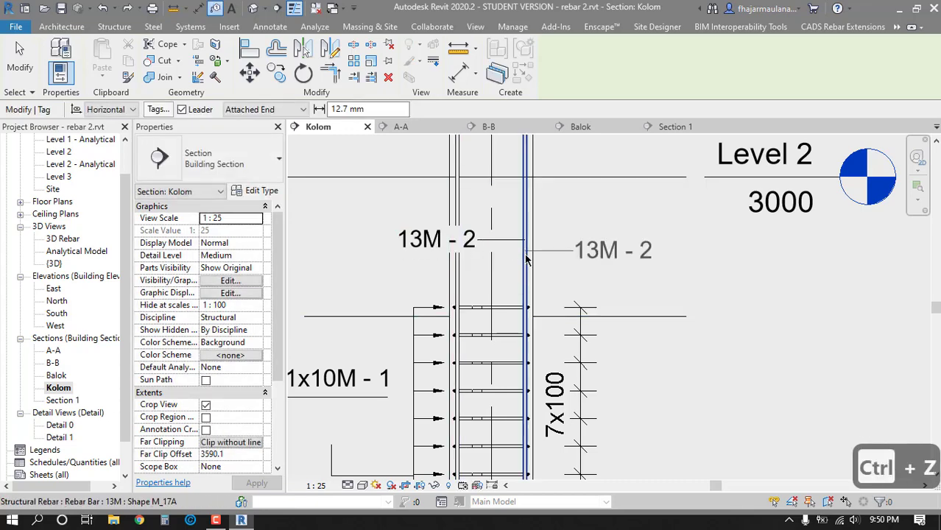
key(Escape)
key(Escape)
click(439, 239)
key(Delete)
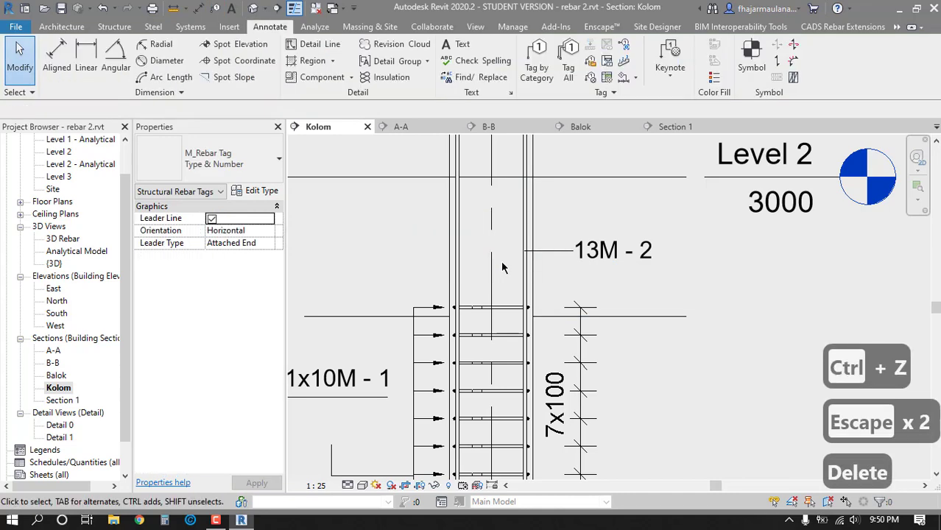
- Tag the opposite longitudinal bar by category just above the top stirrup, with the tag outside the column face away from the level heads
scroll(564, 248, down, 2)
click(537, 61)
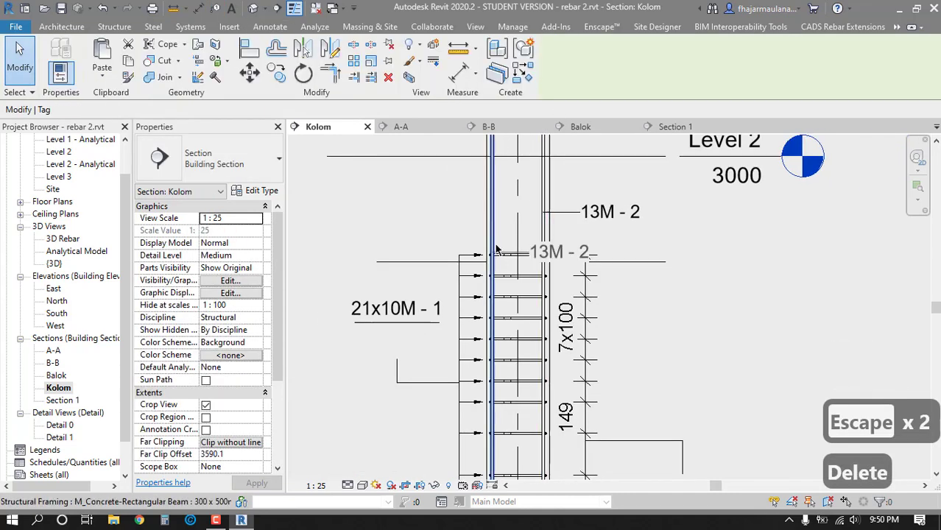
click(492, 239)
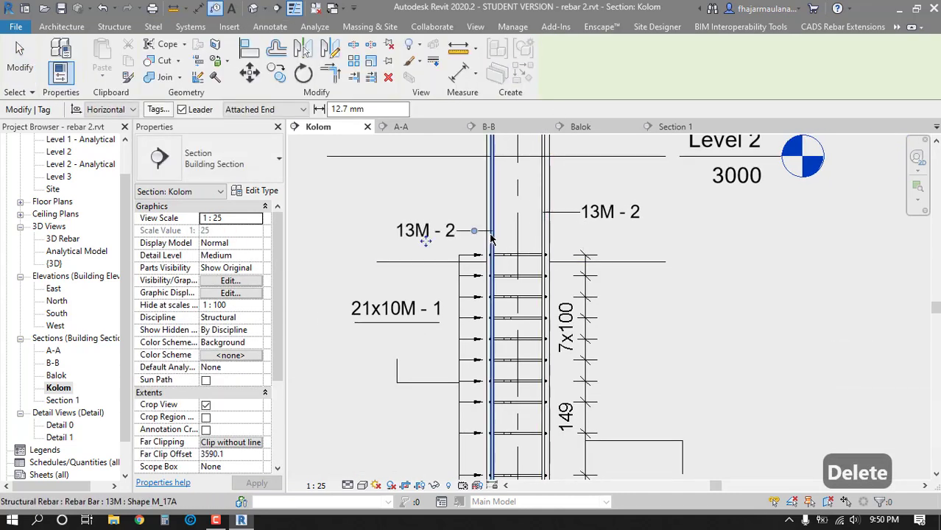
key(Escape)
key(Escape)
scroll(441, 273, down, 4)
key(Escape)
scroll(570, 278, up, 3)
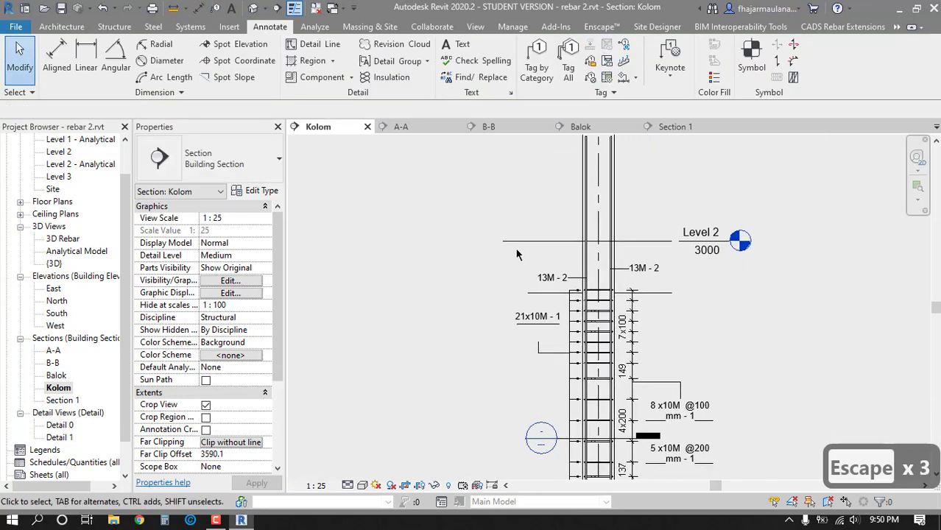
- Shorten both ends of the Level 2 line so that its extents sit closer to the column
click(506, 242)
drag(505, 242, 531, 242)
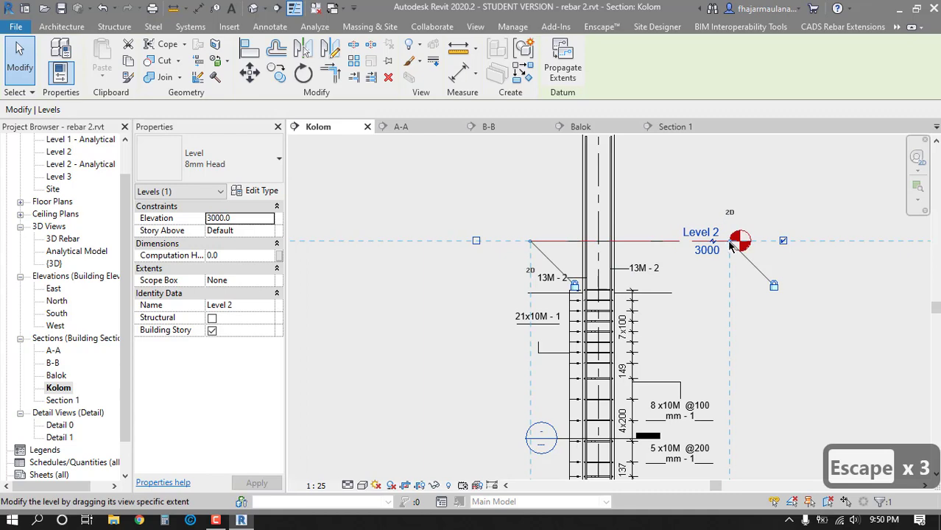
drag(730, 241, 685, 242)
key(Escape)
- Place an M_Break Line detail component on the column's grid line about 400 mm above Level 2
middle_click(736, 339)
middle_click(737, 338)
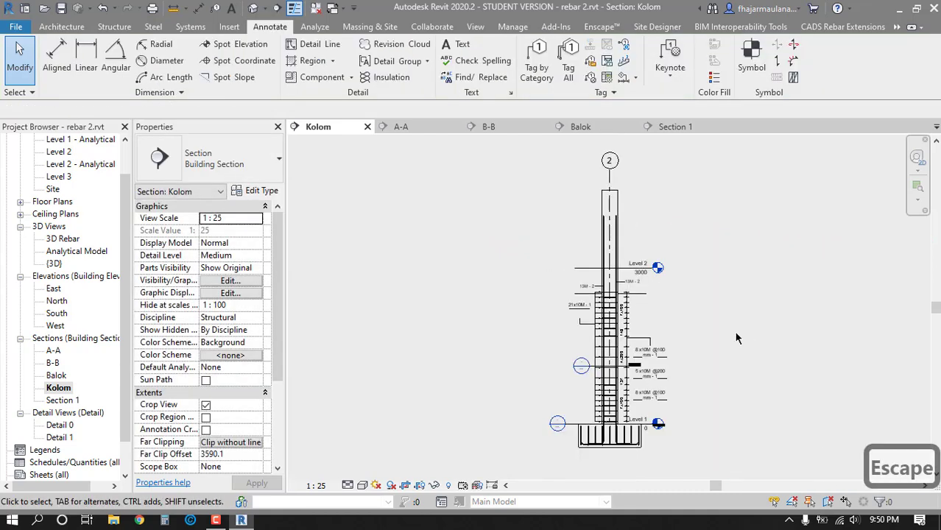
middle_drag(716, 327, 670, 329)
scroll(594, 239, up, 2)
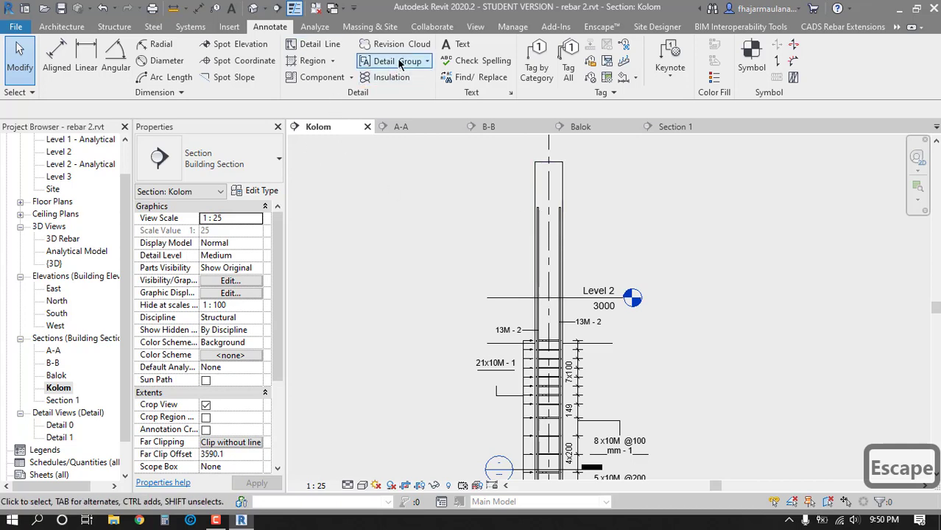
click(352, 77)
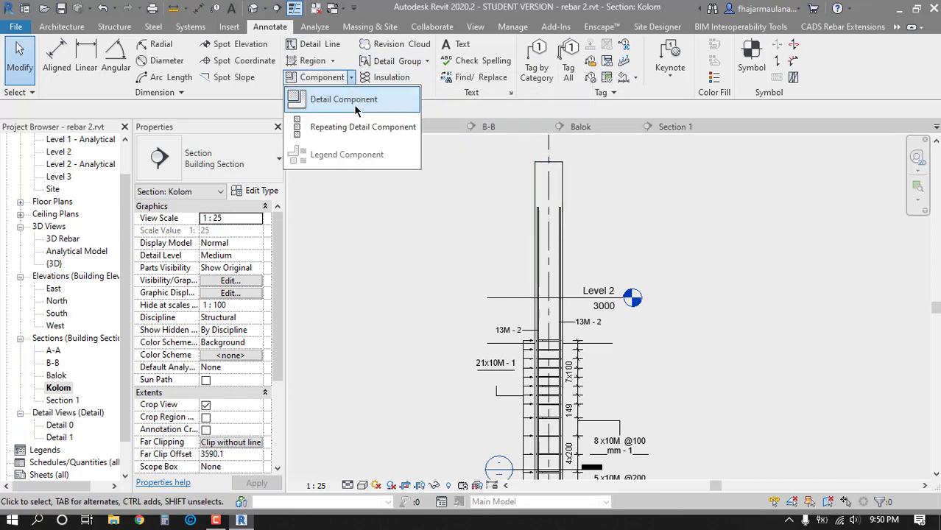
click(346, 99)
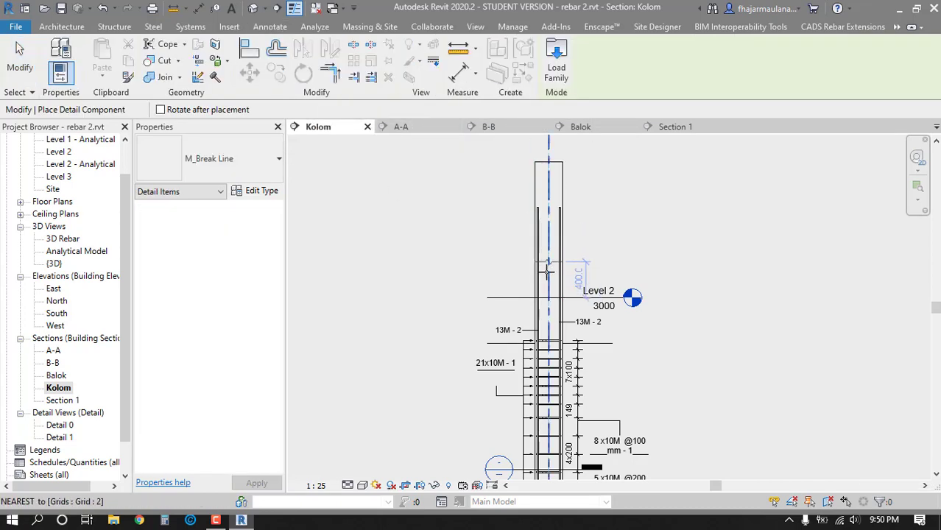
click(547, 262)
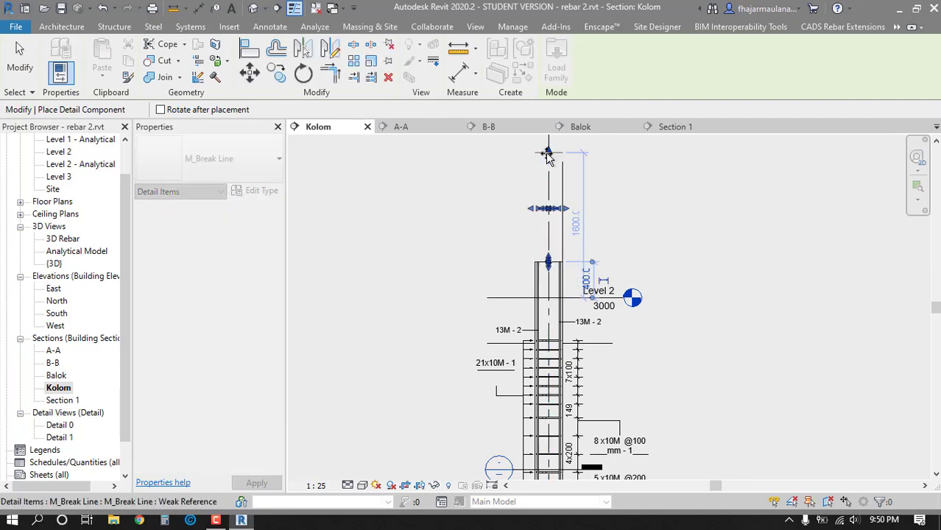
key(Escape)
key(Escape)
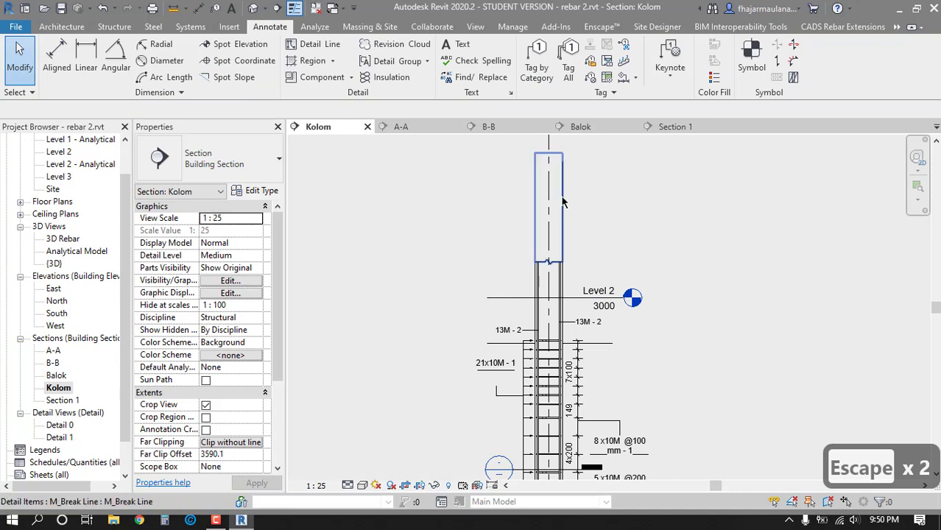
- Pull in the break line's edge on the level-head side so it meets the column face
click(562, 201)
scroll(564, 203, up, 2)
key(Escape)
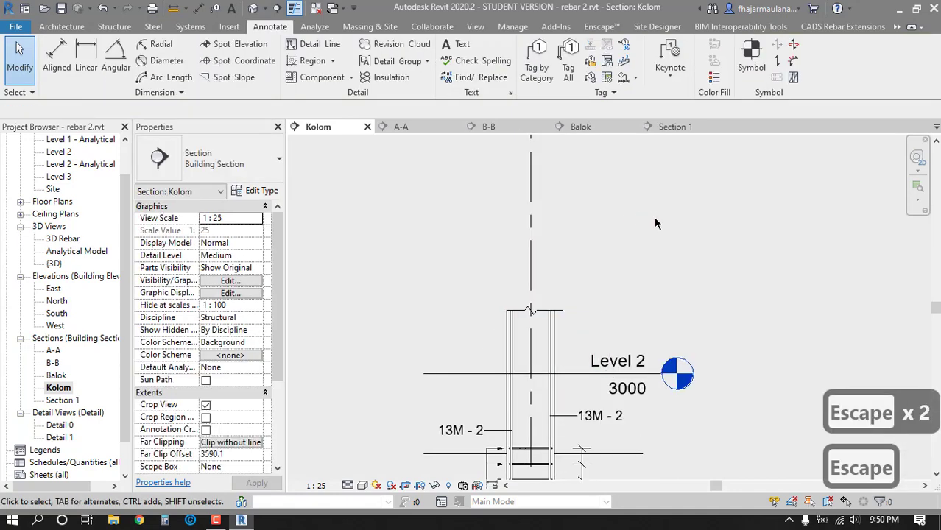
click(566, 307)
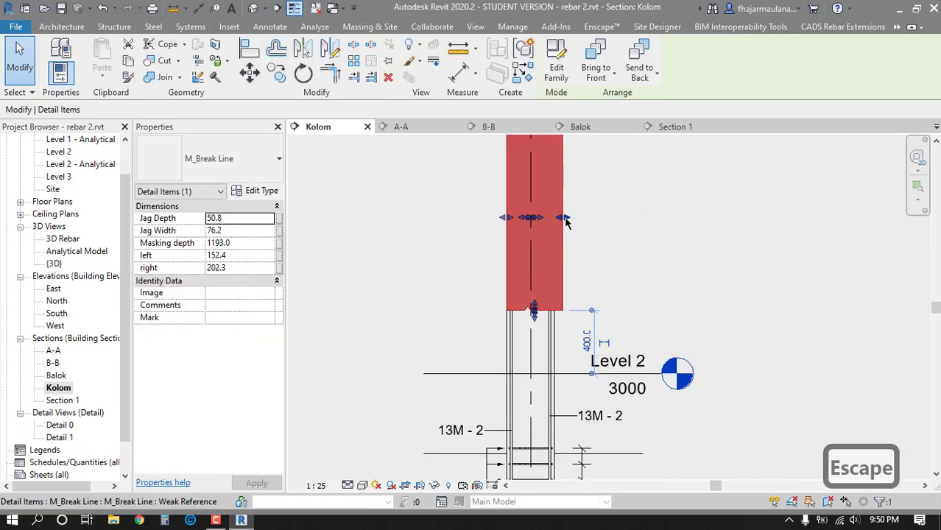
key(Escape)
key(Escape)
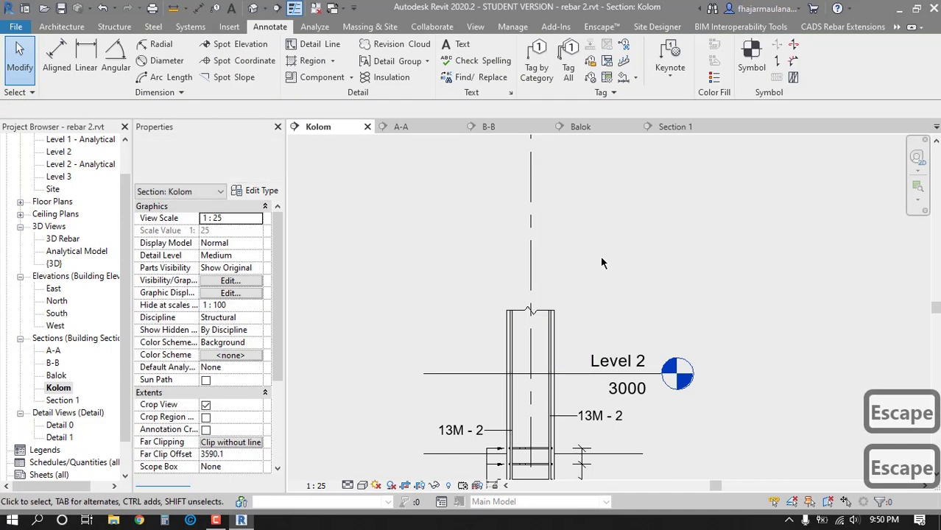
- Lower the grid 2 bubble to just above the column's break line
scroll(601, 255, down, 5)
scroll(551, 193, up, 5)
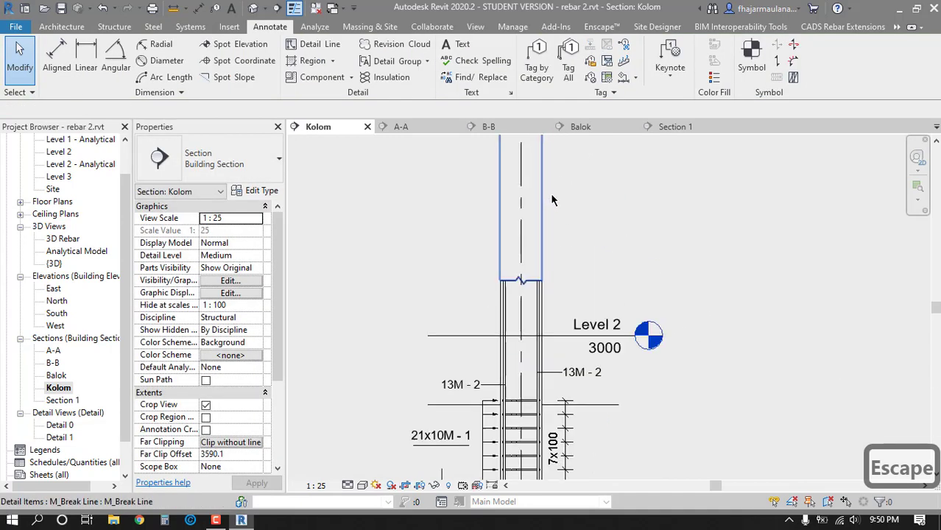
scroll(595, 254, down, 3)
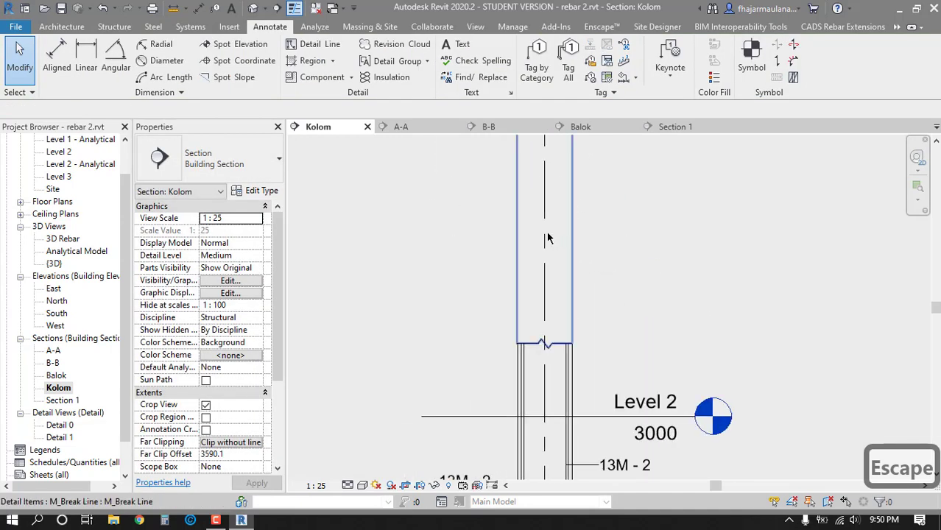
key(Tab)
key(Tab)
click(548, 236)
key(Escape)
key(Escape)
scroll(561, 210, down, 4)
key(Tab)
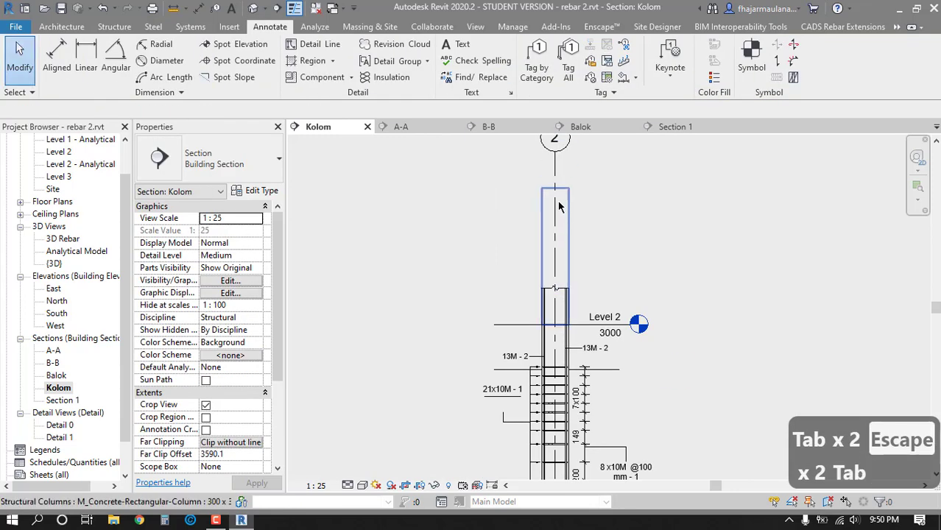
key(Tab)
click(559, 206)
drag(556, 153, 556, 243)
key(Escape)
scroll(668, 265, down, 3)
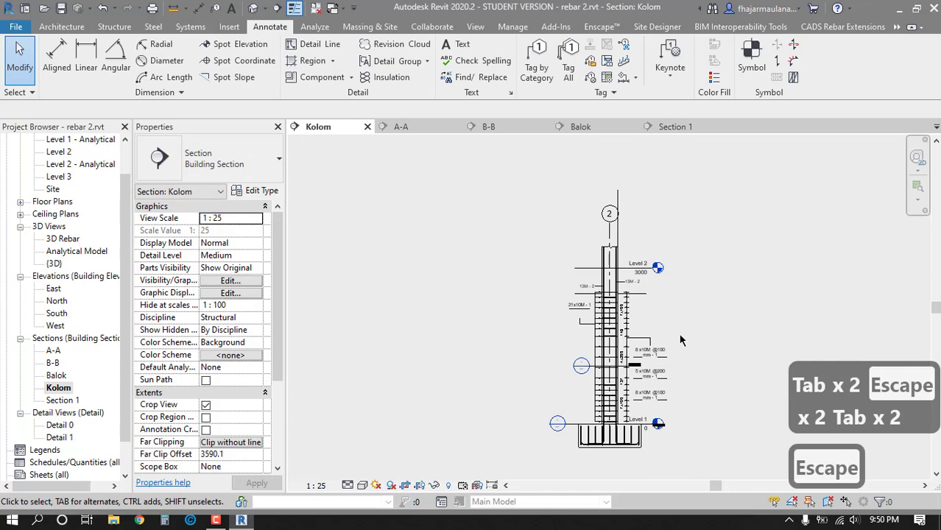
- Add a Structural Rebar Section multi-rebar annotation below the footing for its bar set, with the tag away from the level heads
scroll(689, 361, up, 4)
middle_drag(700, 365, 680, 187)
middle_drag(673, 305, 694, 172)
scroll(518, 349, up, 4)
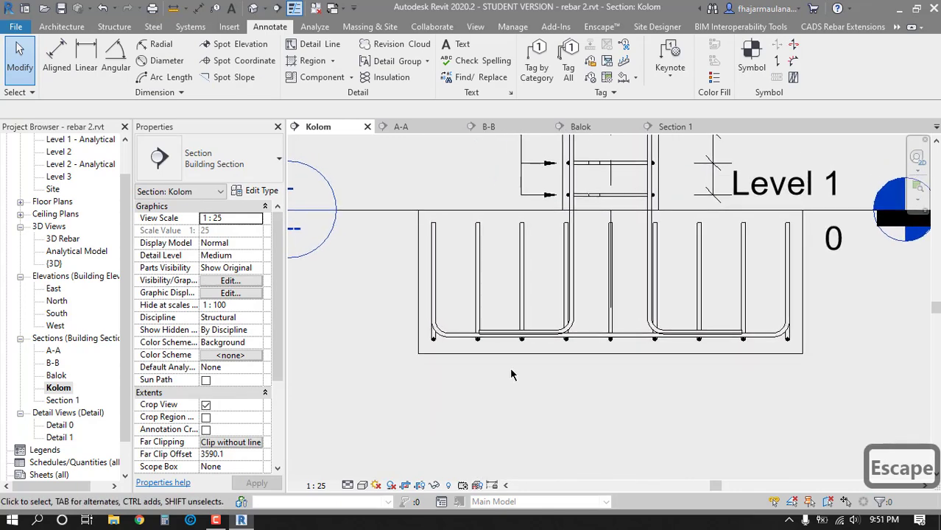
middle_drag(467, 370, 464, 380)
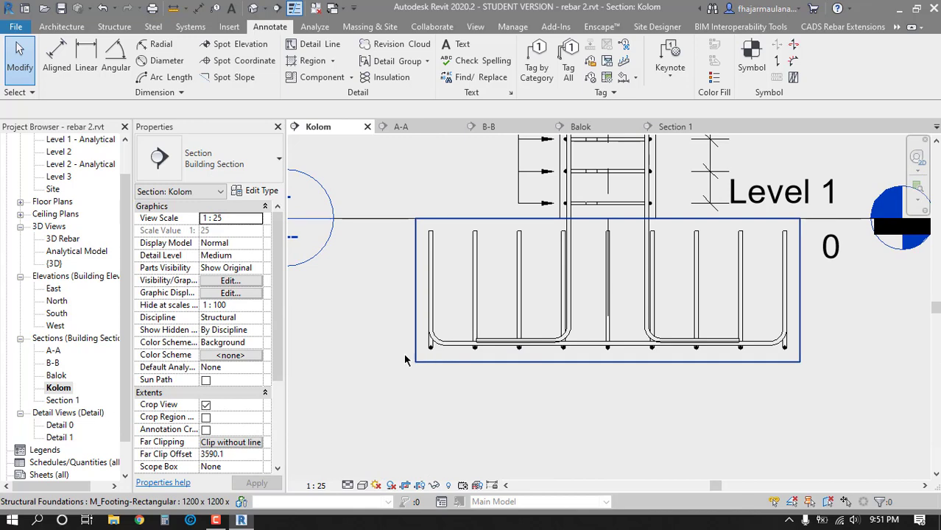
middle_drag(398, 360, 377, 361)
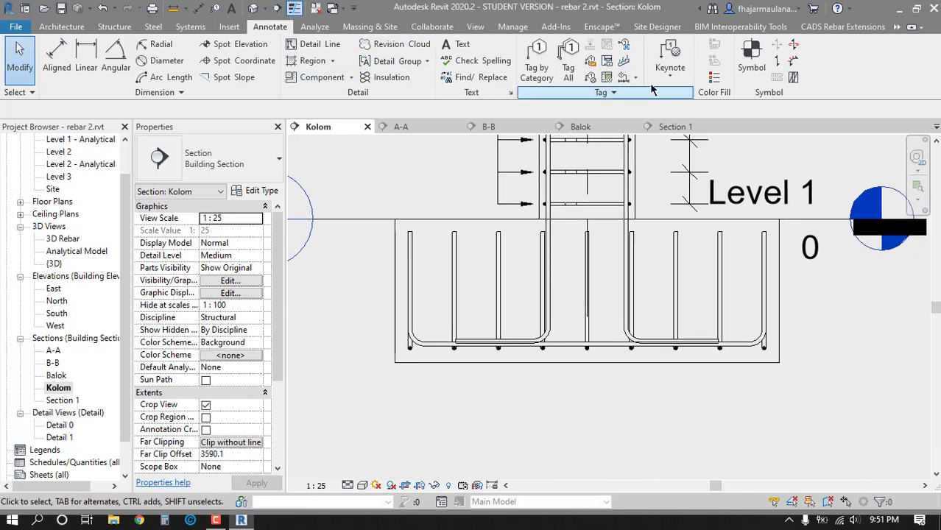
click(623, 77)
click(501, 297)
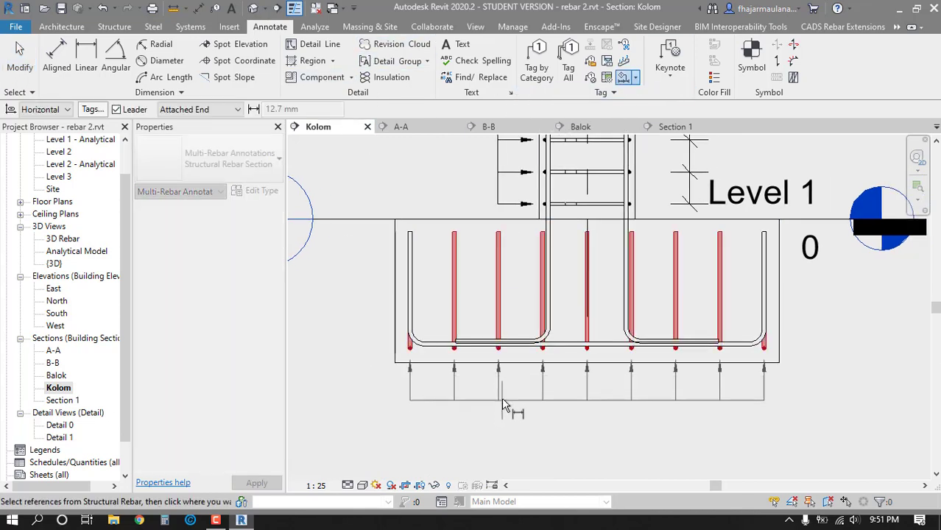
middle_drag(505, 395, 520, 349)
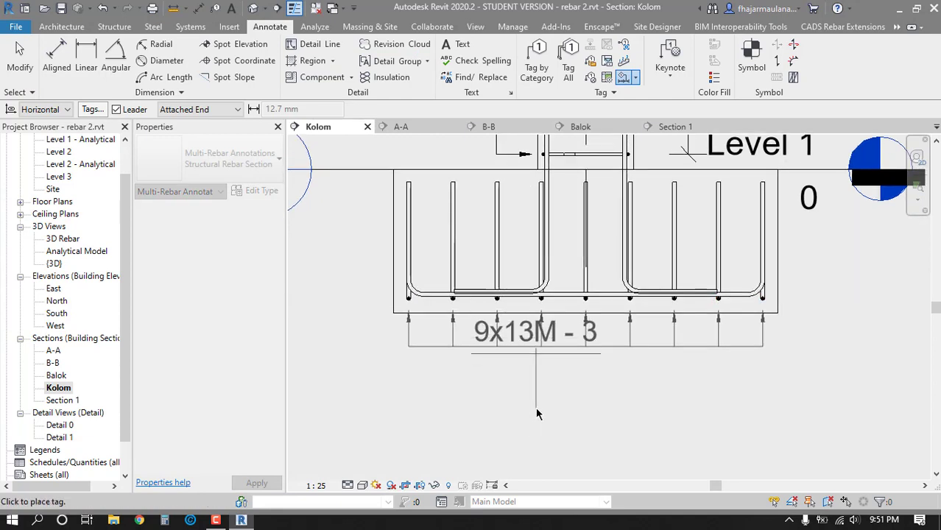
middle_drag(394, 346, 543, 341)
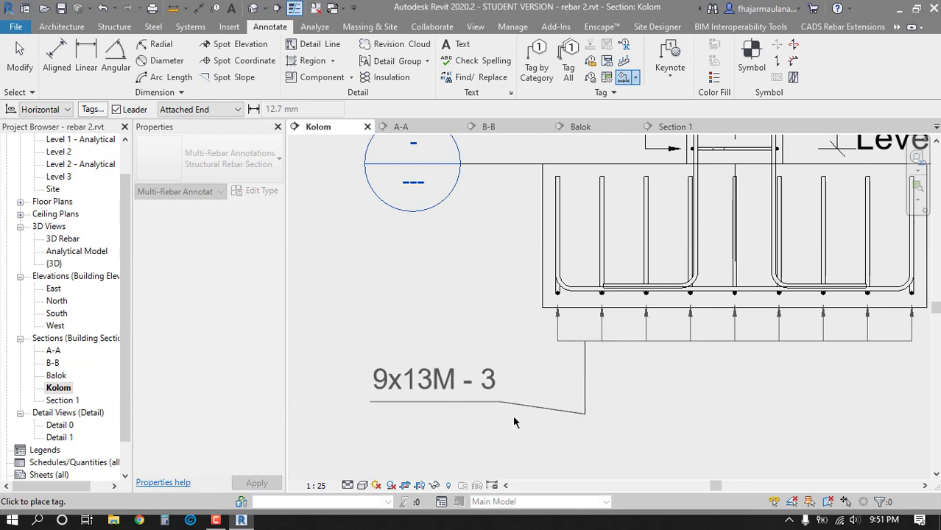
click(542, 413)
mouse_move(542, 414)
middle_down()
mouse_move(621, 417)
mouse_move(555, 417)
middle_up()
scroll(580, 412, down, 2)
scroll(588, 398, up, 1)
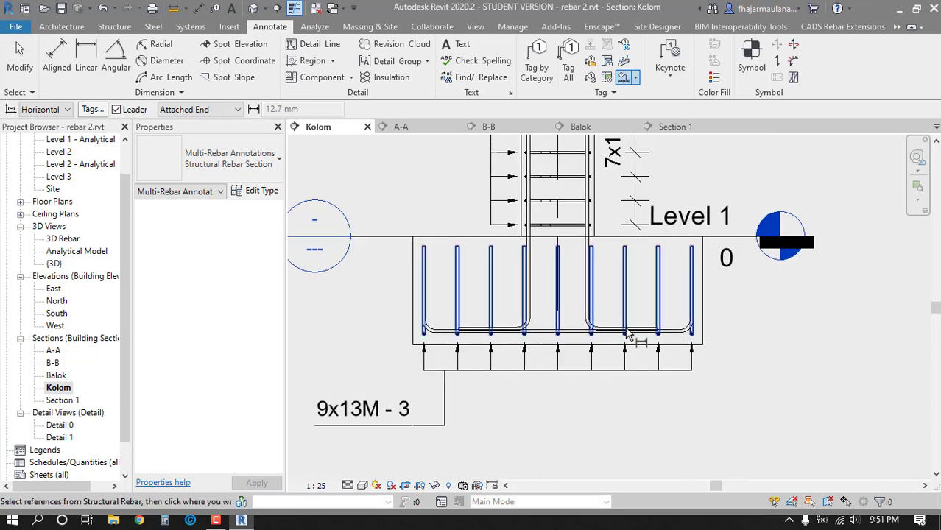
- Add a second multi-rebar annotation for the same footing bars below the first, with its tag on the level-head side
scroll(609, 394, down, 2)
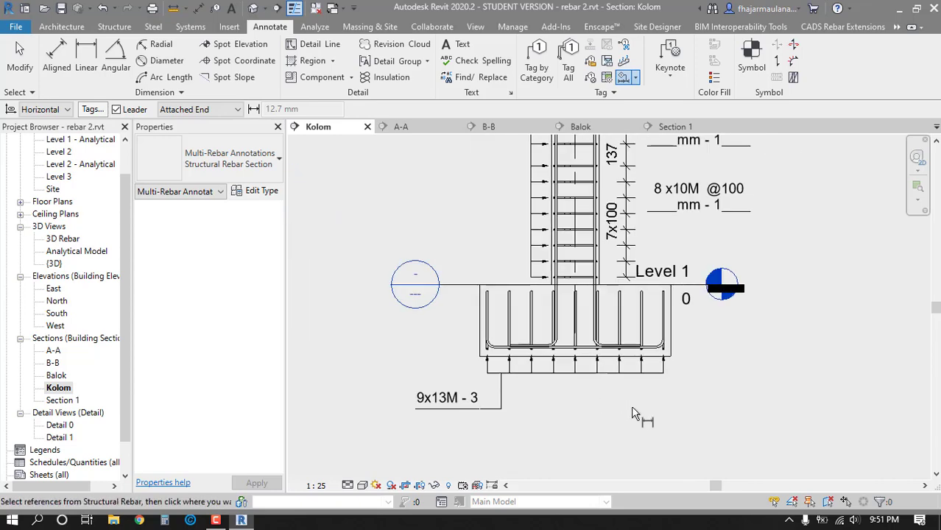
scroll(631, 404, up, 2)
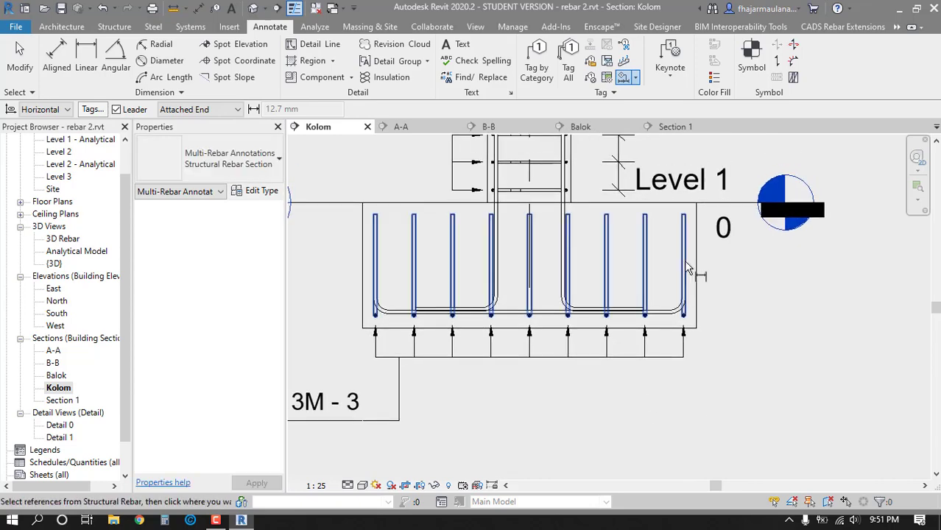
click(687, 268)
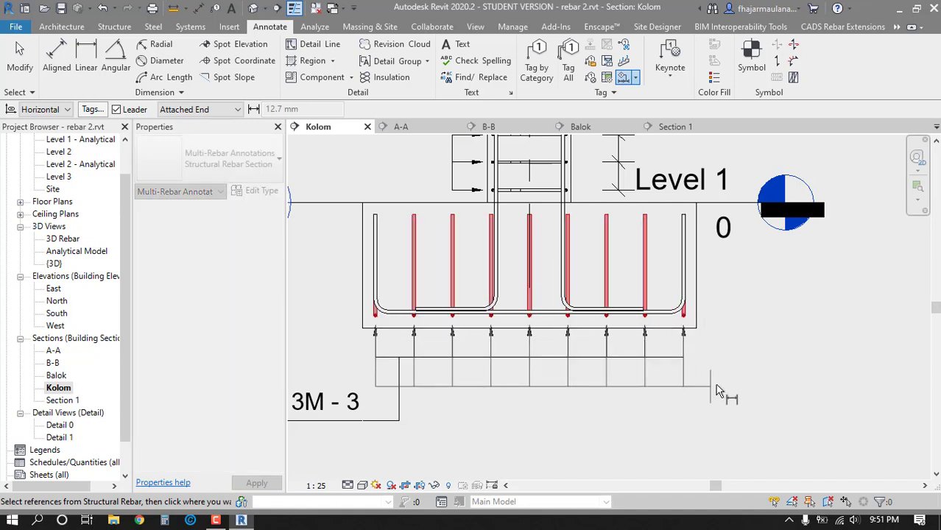
click(759, 396)
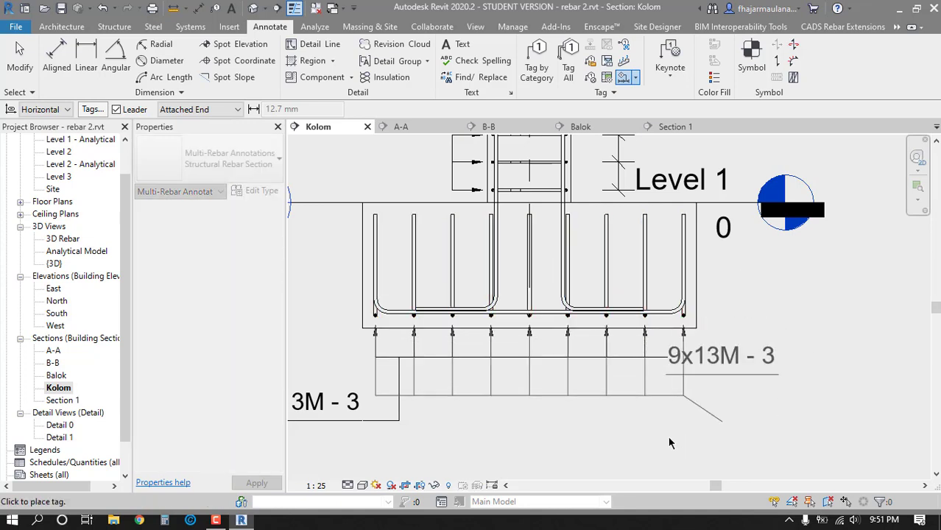
middle_drag(737, 437, 740, 372)
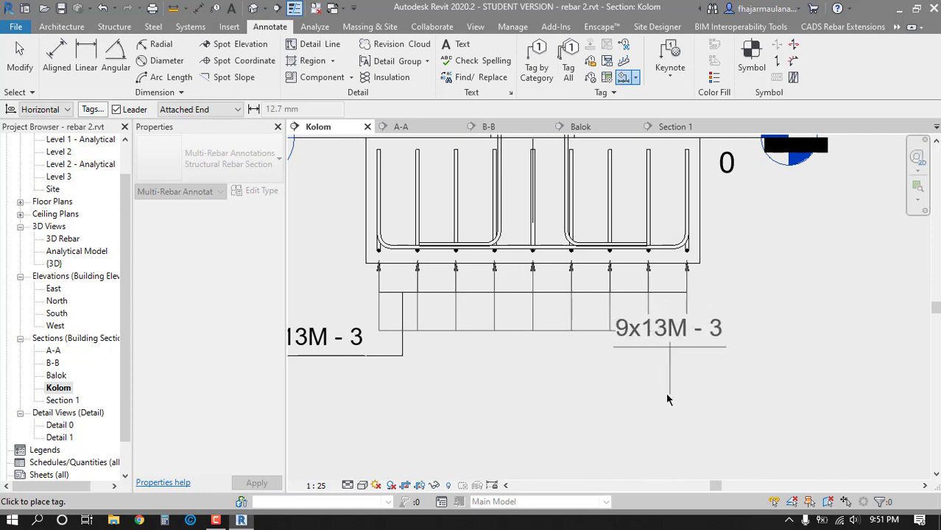
click(706, 393)
key(Escape)
key(Escape)
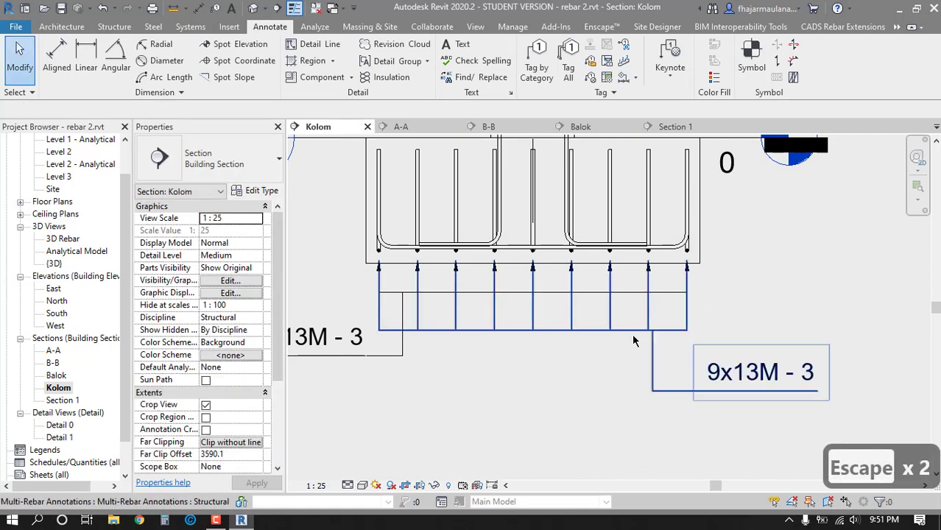
- Change the second footing annotation to the Structural Rebar type and move its dimension line farther below the footing
click(279, 159)
click(198, 223)
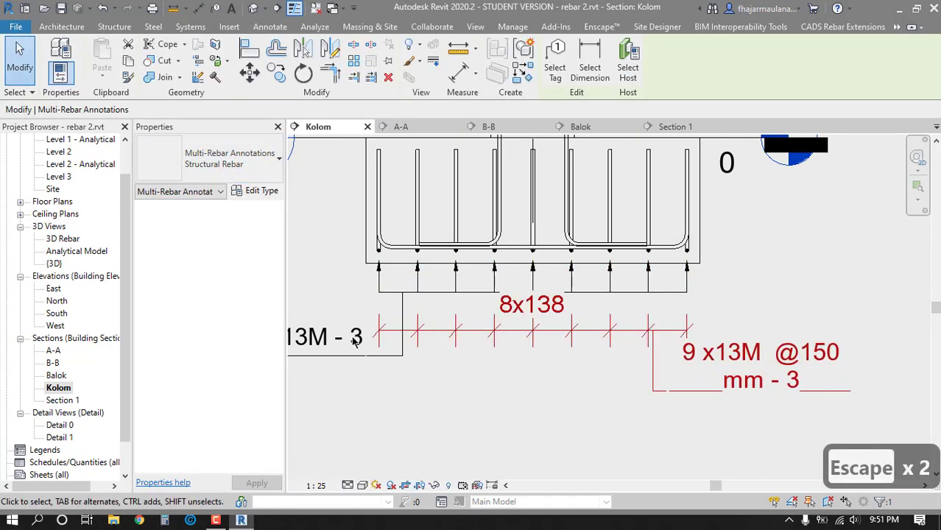
key(Escape)
key(Escape)
scroll(545, 380, down, 3)
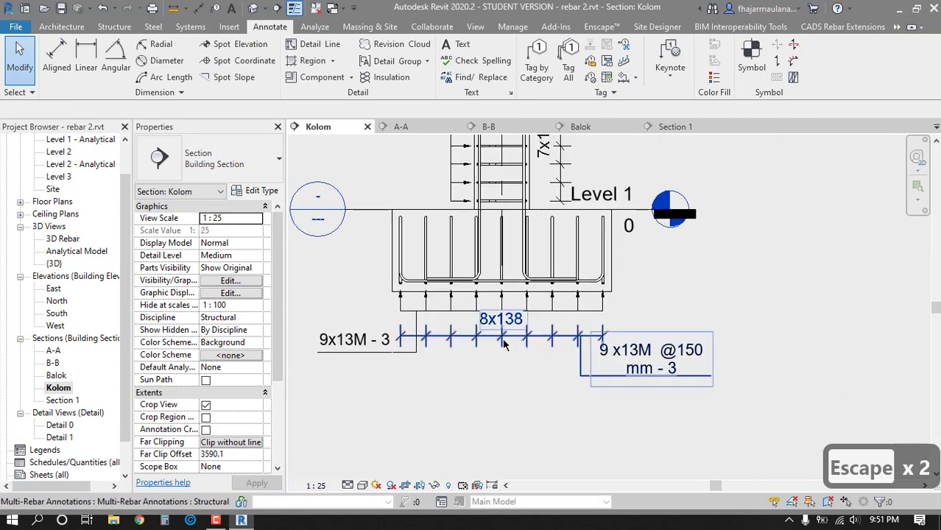
drag(521, 348, 520, 388)
key(Escape)
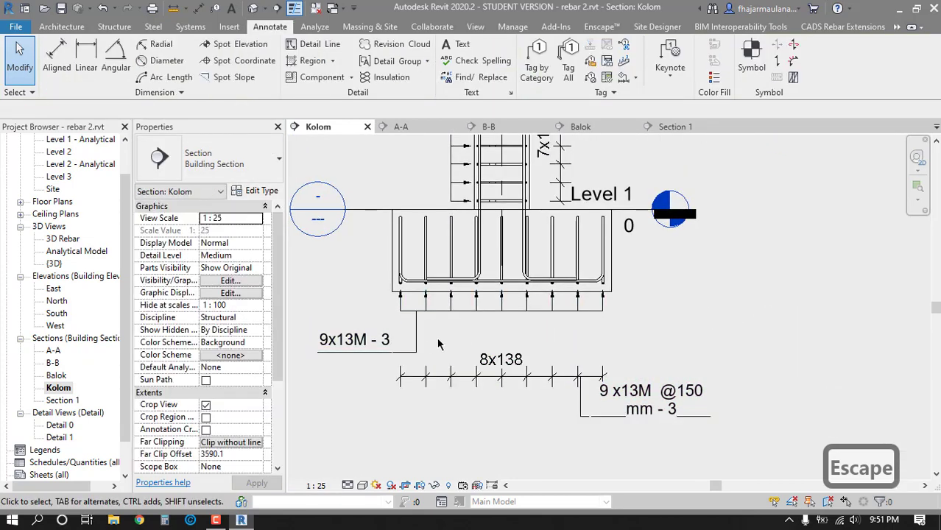
- Raise the tag of the first footing annotation and move the spacing dimension line back up closer to the footing
click(429, 313)
key(Escape)
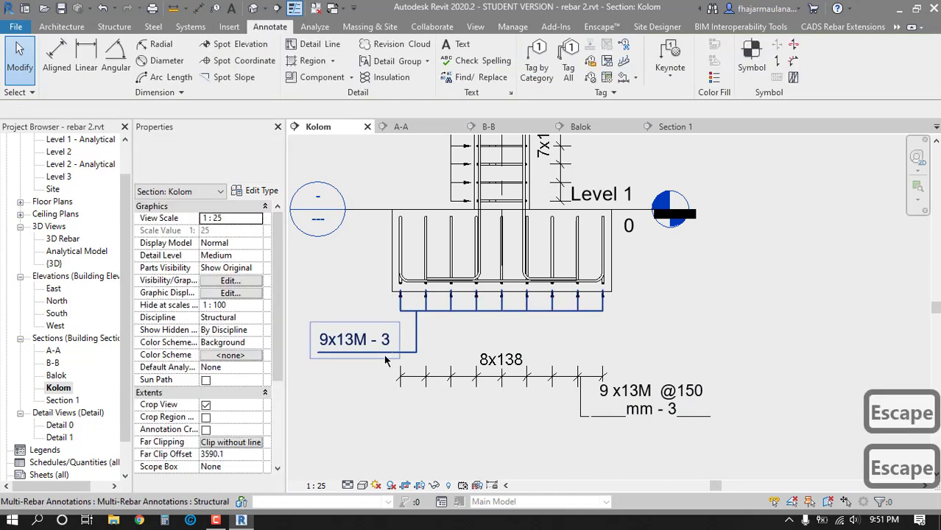
key(Tab)
click(385, 356)
drag(356, 381, 357, 354)
key(Escape)
drag(453, 407, 442, 368)
key(Escape)
- Review the annotated column and footing as a whole, and open the Section 1 view
middle_click(522, 369)
middle_click(522, 369)
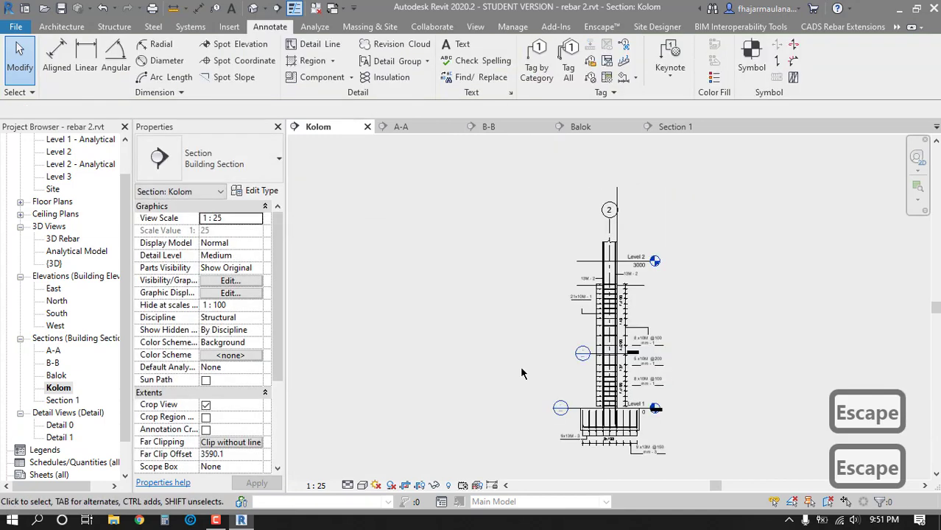
key(Escape)
scroll(656, 301, up, 3)
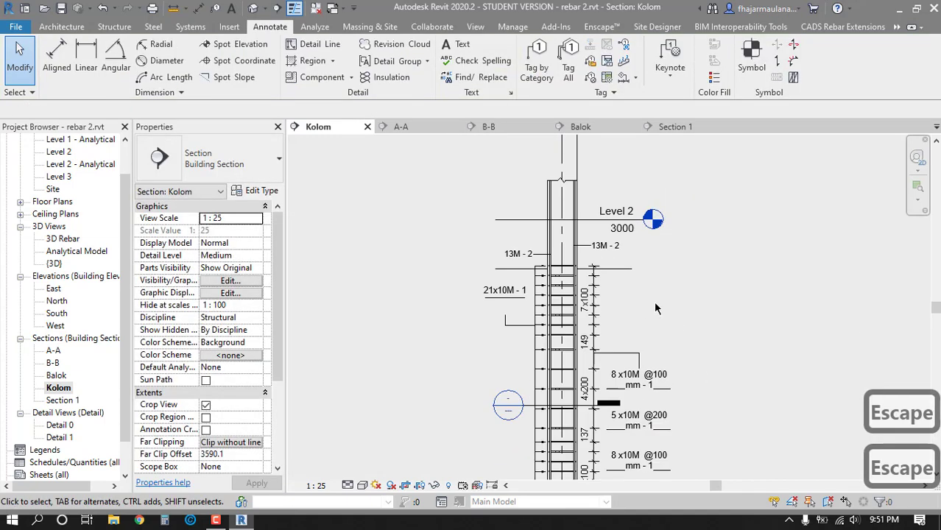
middle_drag(657, 302, 632, 256)
middle_click(427, 307)
middle_click(427, 308)
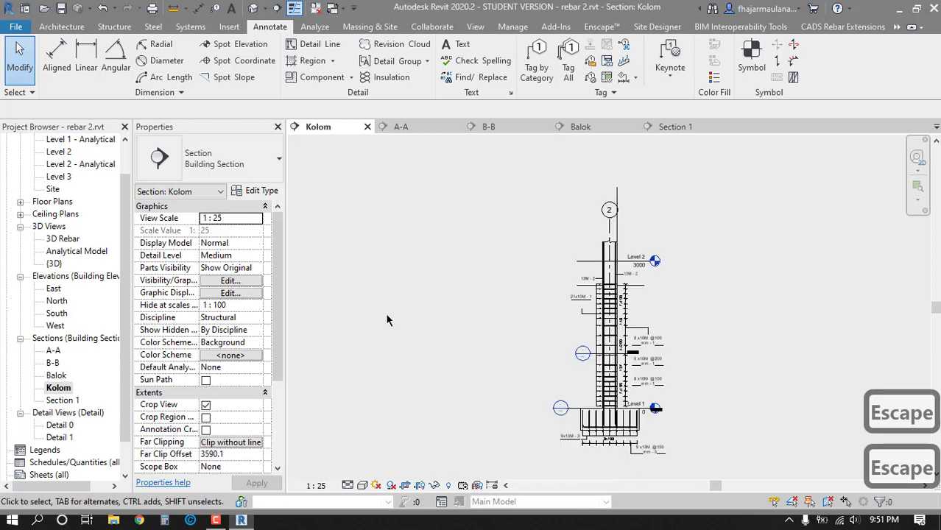
click(63, 401)
double_click(62, 400)
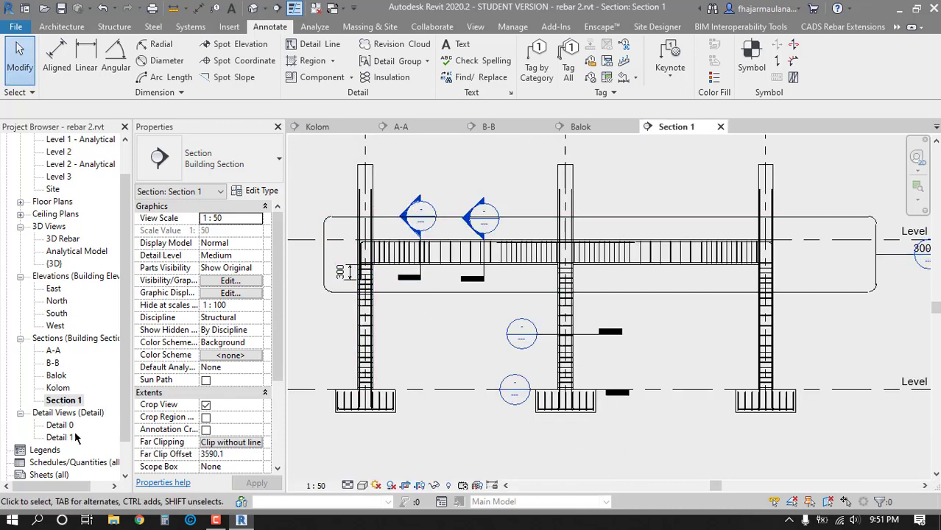
- Open the Balok section and dimension the gap between the grid 1 column face and the first stirrup, in line with the spacing dimensions
double_click(57, 375)
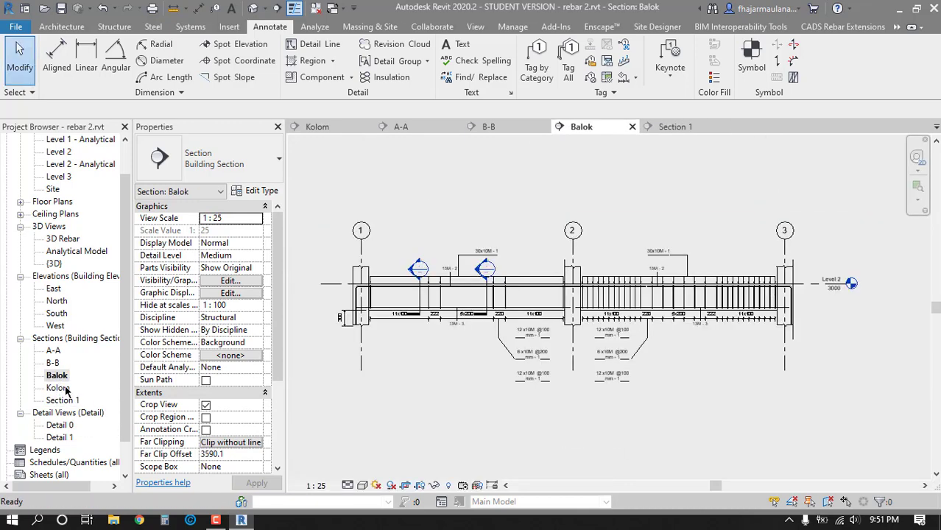
scroll(375, 308, up, 6)
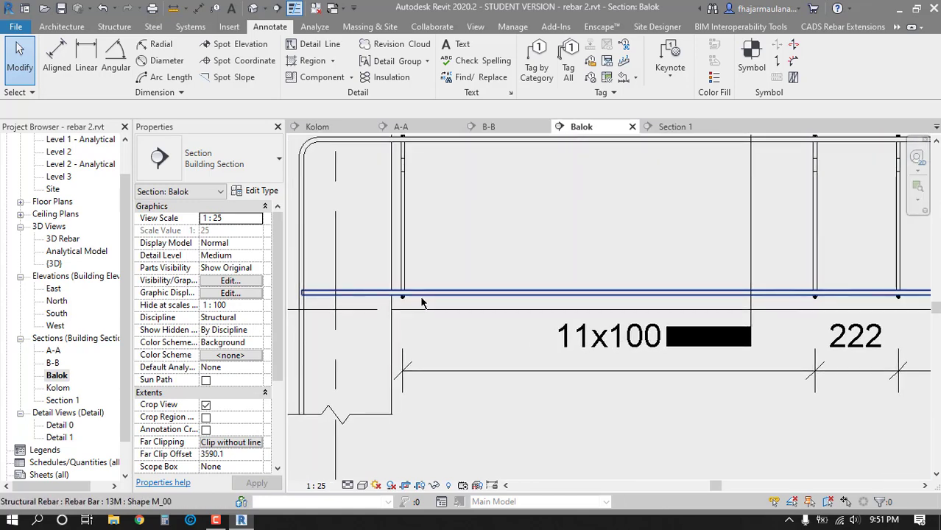
key(d)
key(i)
click(394, 248)
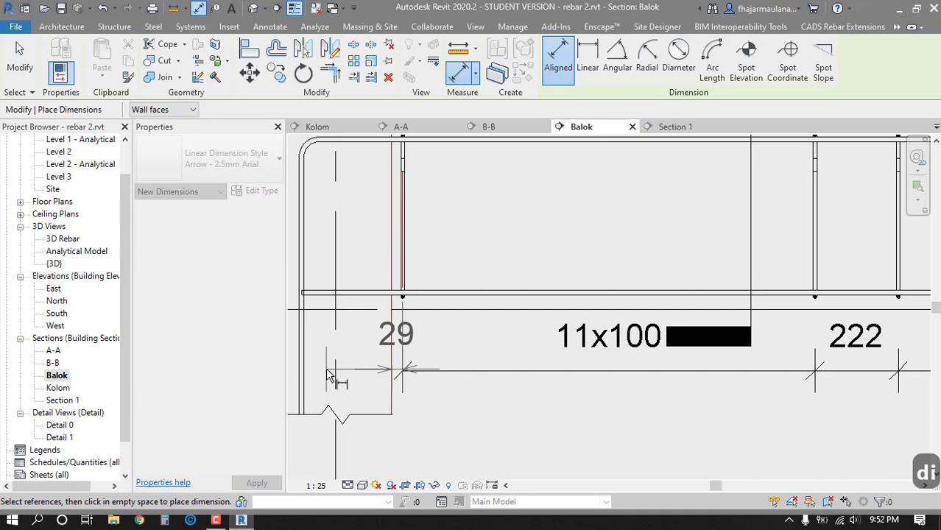
scroll(329, 375, down, 5)
key(Escape)
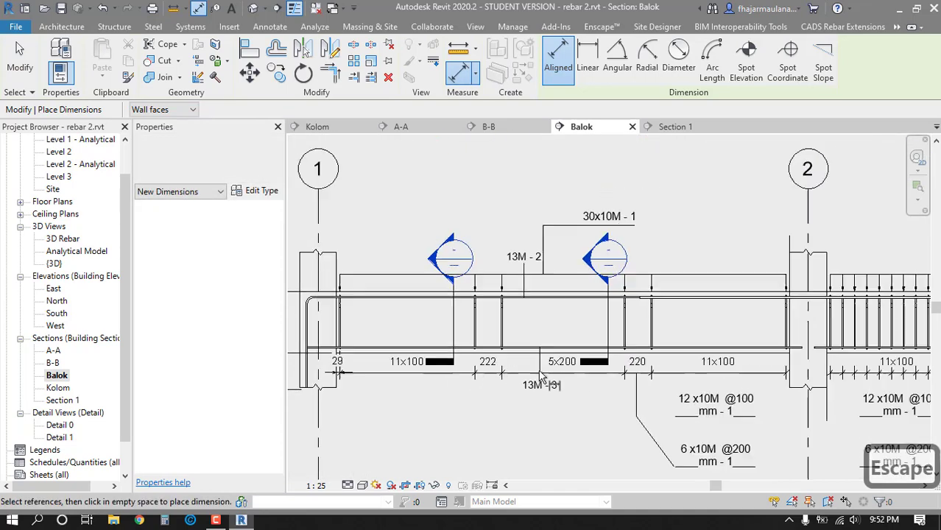
- Dimension the gaps between the grid 2 column faces and the nearest stirrup on each side, aligned with the spacing dimensions
middle_drag(730, 366, 398, 376)
scroll(586, 375, up, 5)
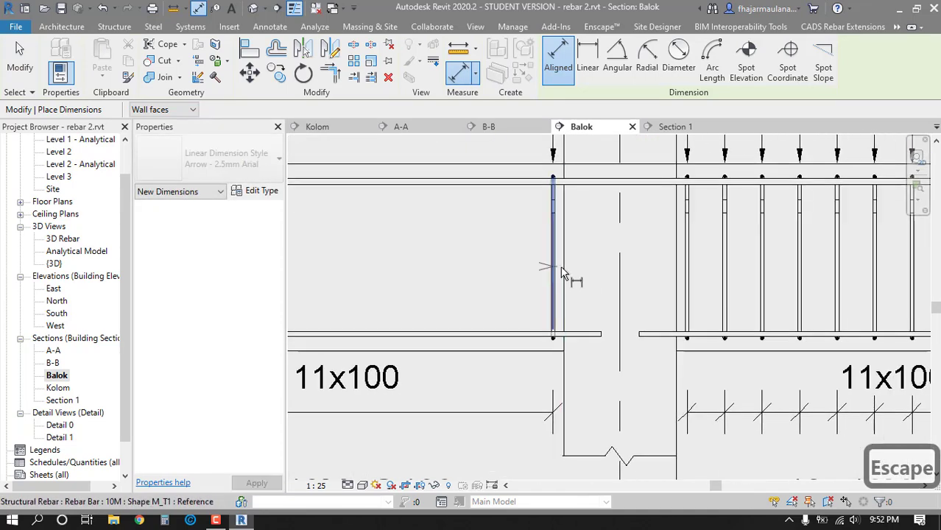
click(562, 272)
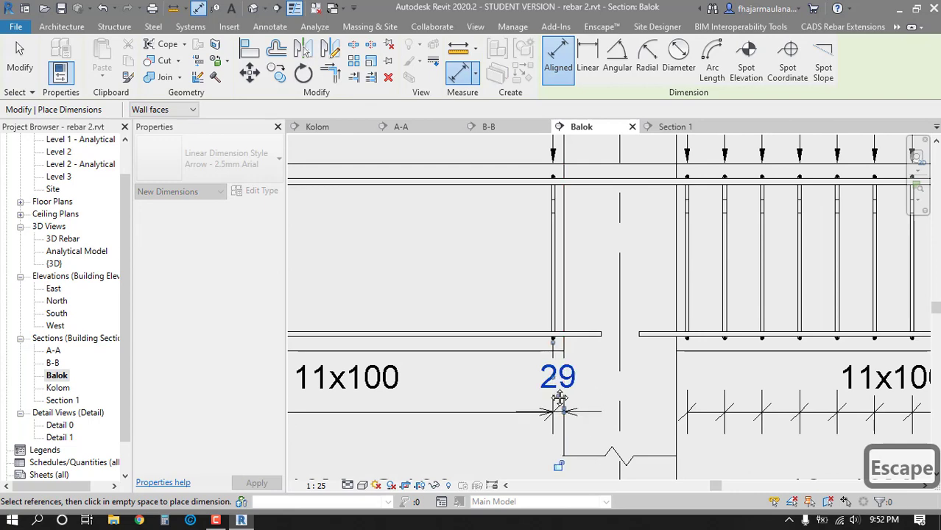
middle_drag(557, 401, 418, 404)
click(545, 306)
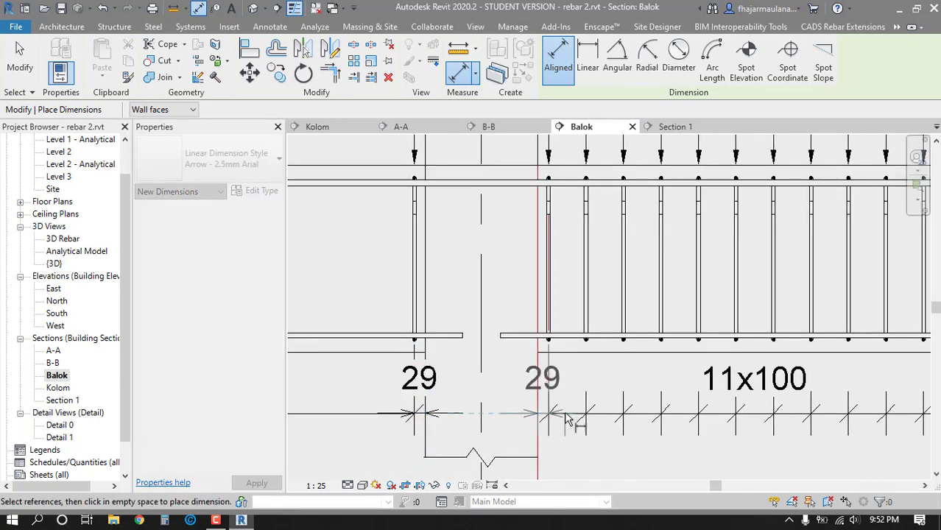
click(564, 410)
- Dimension the gap between the last stirrup and the grid 3 column face, then end the dimension command
scroll(563, 410, down, 3)
middle_drag(759, 385, 310, 392)
scroll(354, 391, up, 1)
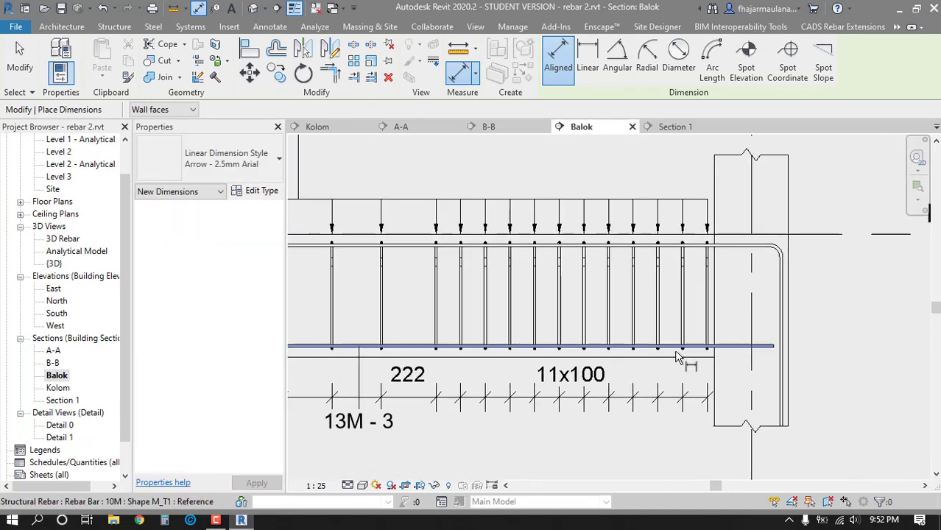
key(Tab)
key(Tab)
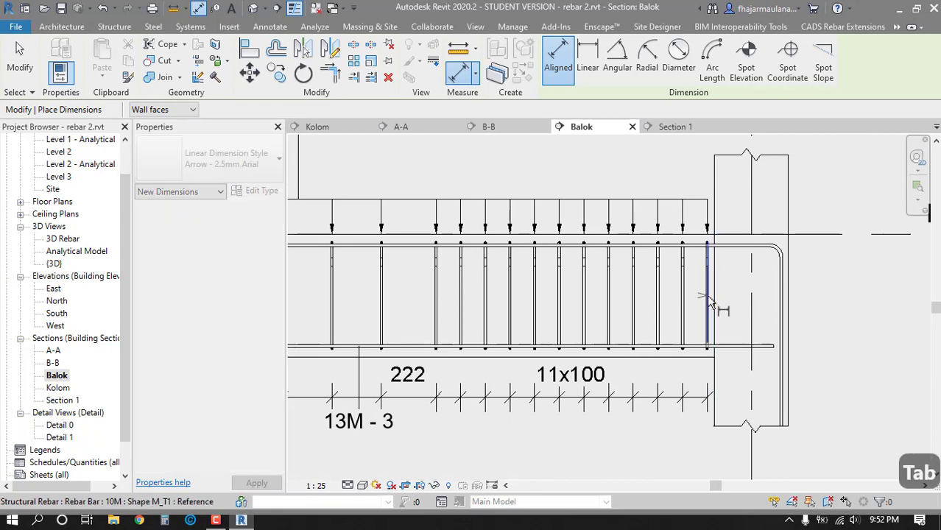
click(707, 294)
click(731, 403)
scroll(729, 405, down, 4)
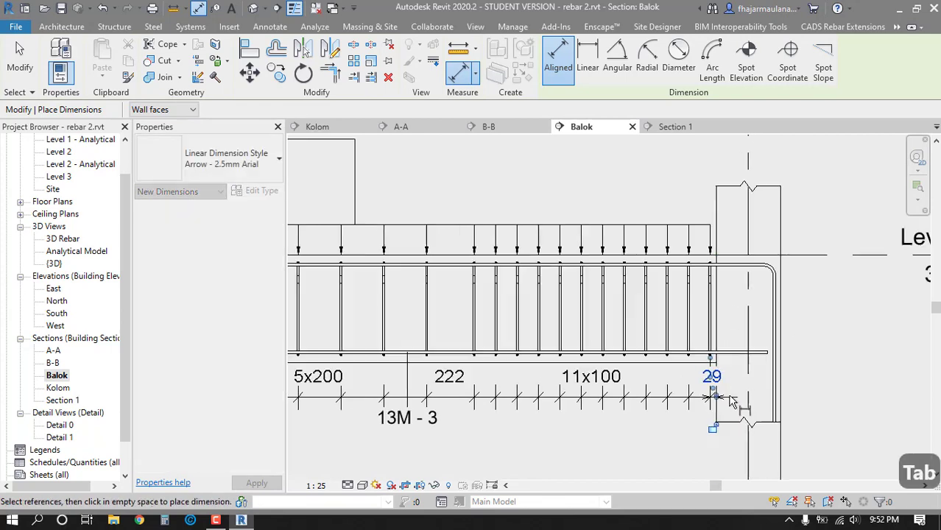
key(Escape)
key(Escape)
scroll(431, 403, down, 3)
key(Escape)
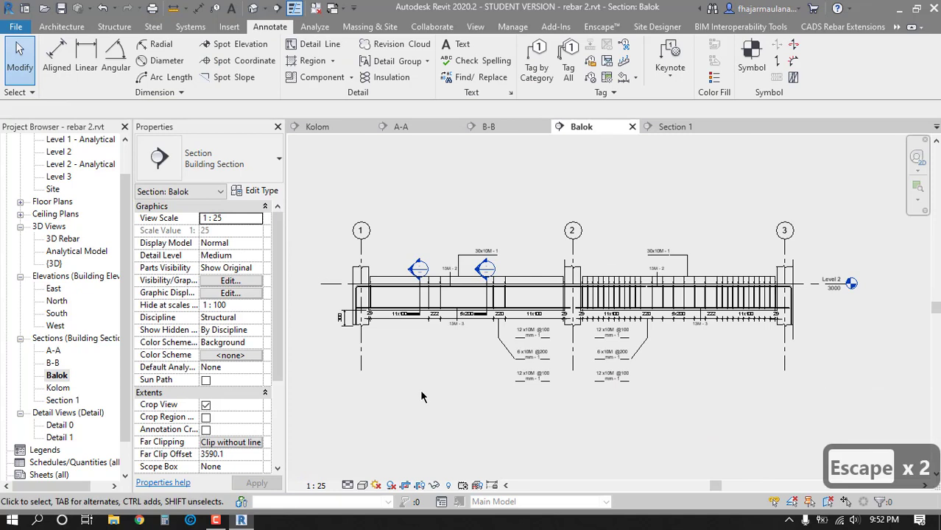
scroll(397, 338, up, 3)
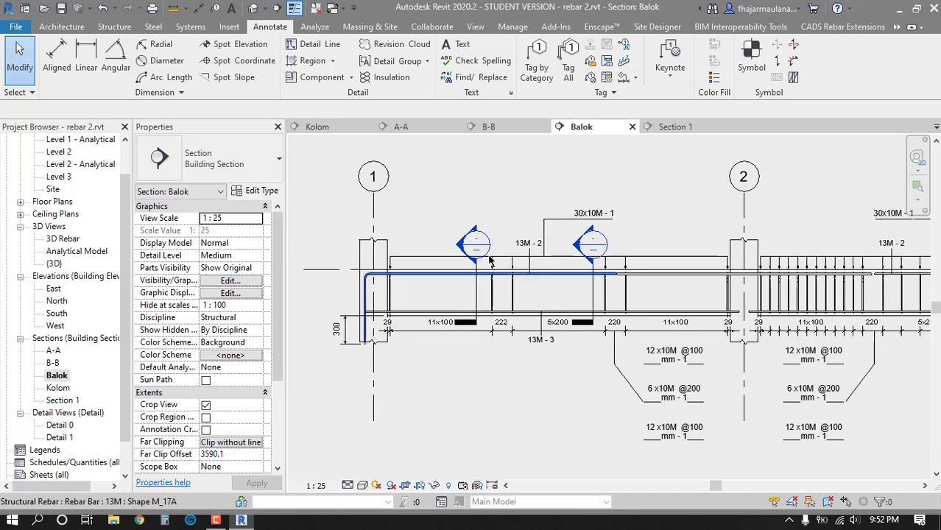
scroll(409, 306, down, 3)
scroll(555, 305, up, 4)
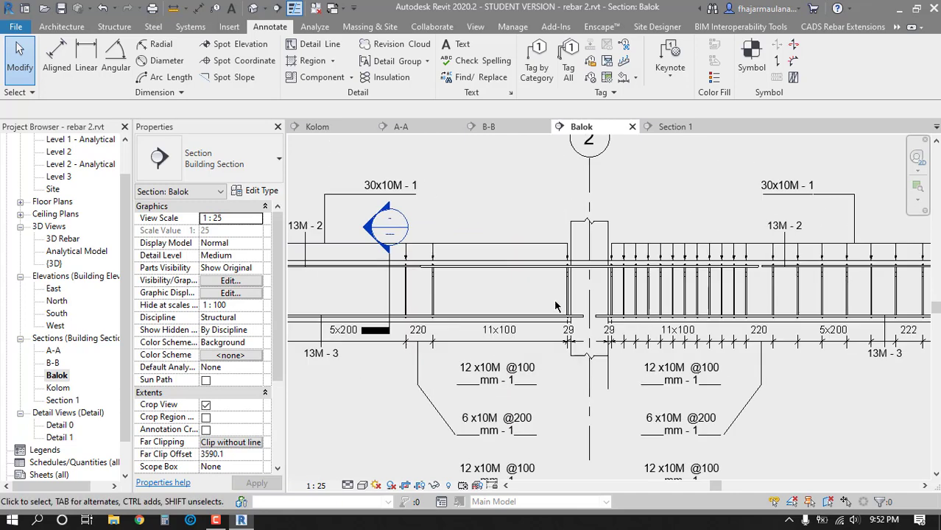
scroll(509, 316, down, 3)
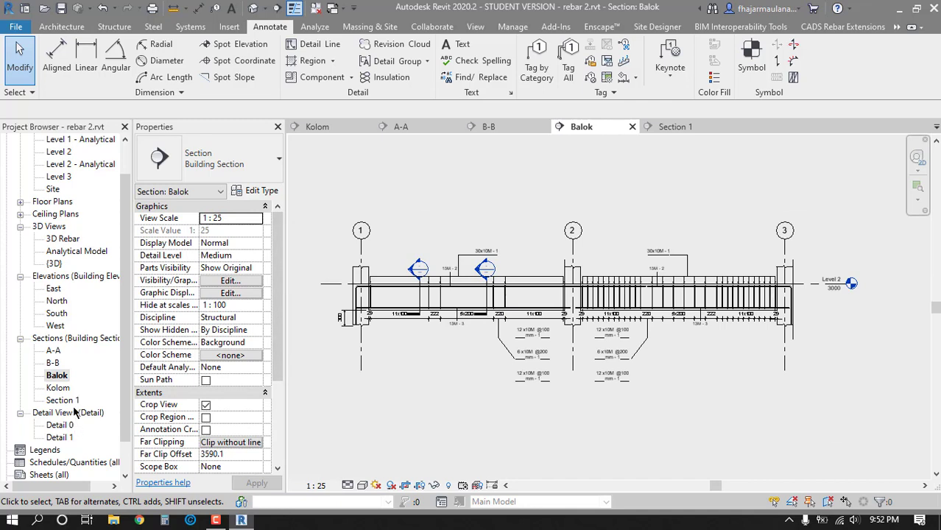
- Create a new schedule for the Structural Rebar category, keeping the name Rebar Schedule and the New Construction phase
scroll(56, 388, down, 1)
click(52, 425)
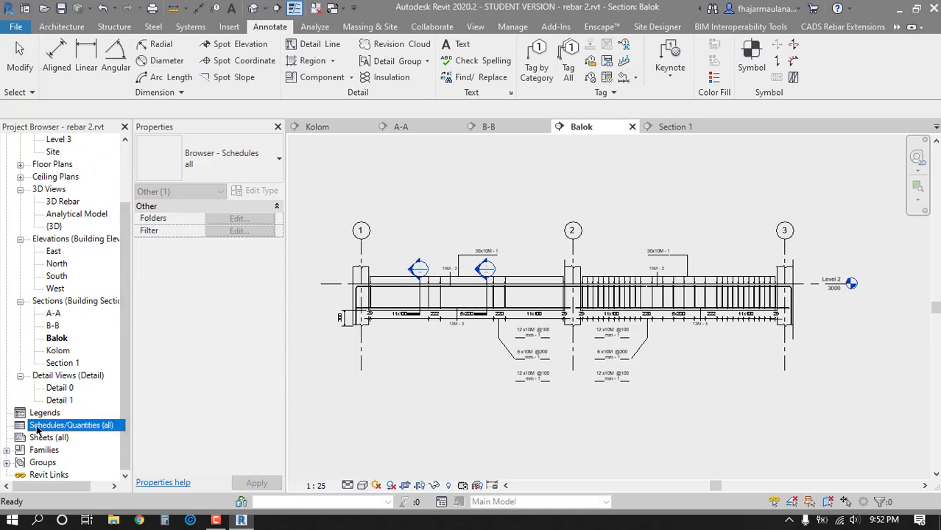
right_click(48, 430)
click(111, 269)
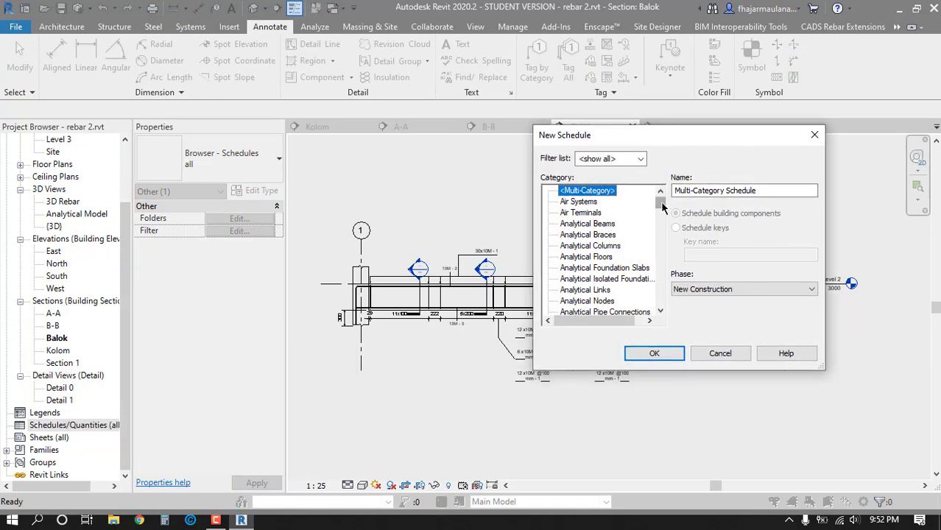
drag(662, 207, 635, 282)
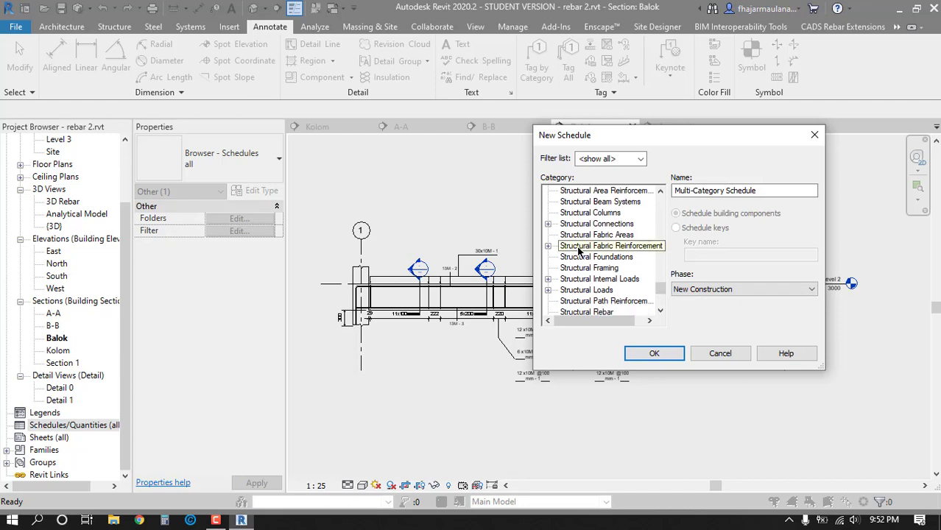
scroll(603, 283, down, 1)
click(588, 291)
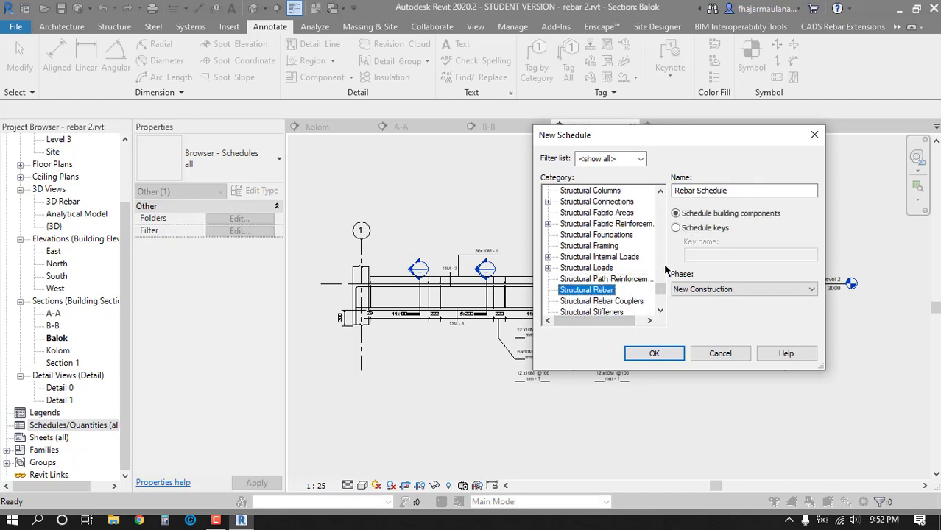
click(653, 354)
- Add the A, B, Bar Diameter and Bar Length fields to the rebar schedule
drag(454, 125, 450, 128)
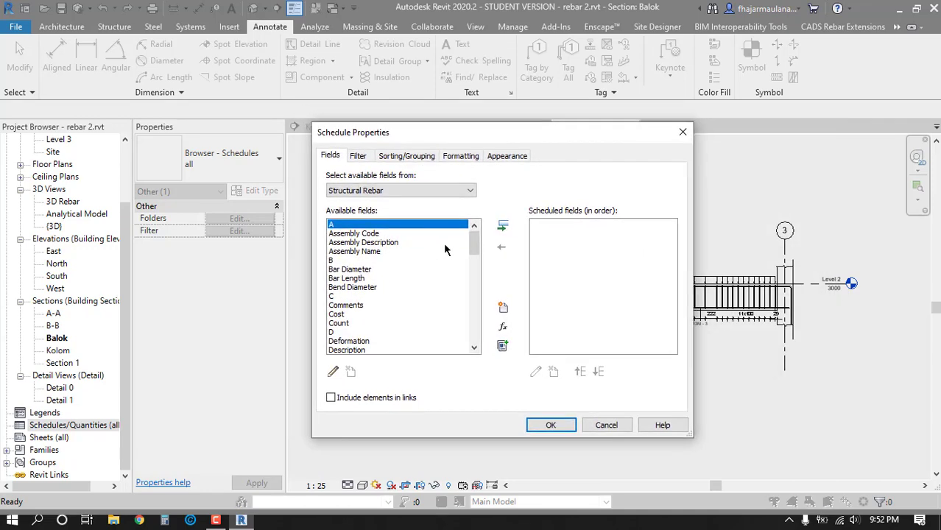
mouse_move(476, 243)
mouse_down()
mouse_move(475, 252)
mouse_move(476, 232)
mouse_up()
mouse_move(475, 249)
mouse_down()
mouse_move(476, 339)
mouse_move(477, 229)
mouse_move(476, 340)
mouse_move(474, 231)
mouse_up()
click(500, 229)
click(334, 252)
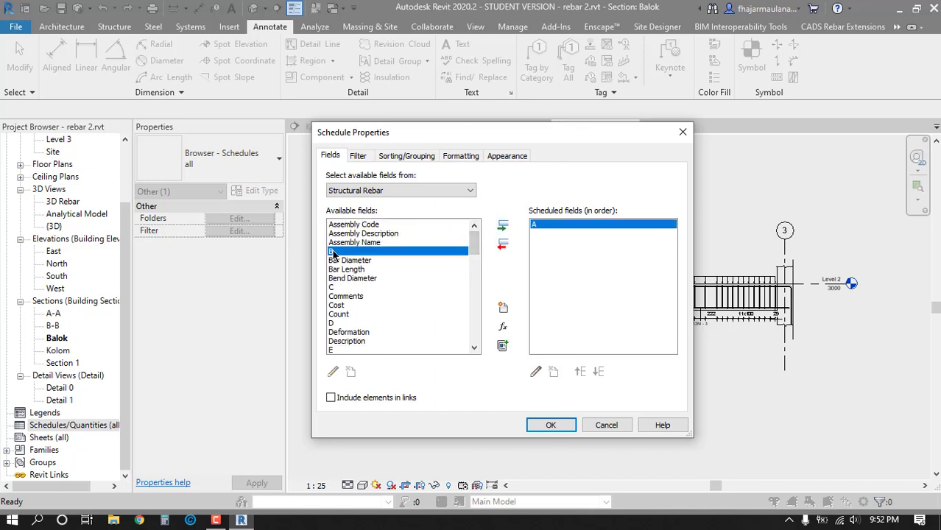
click(503, 227)
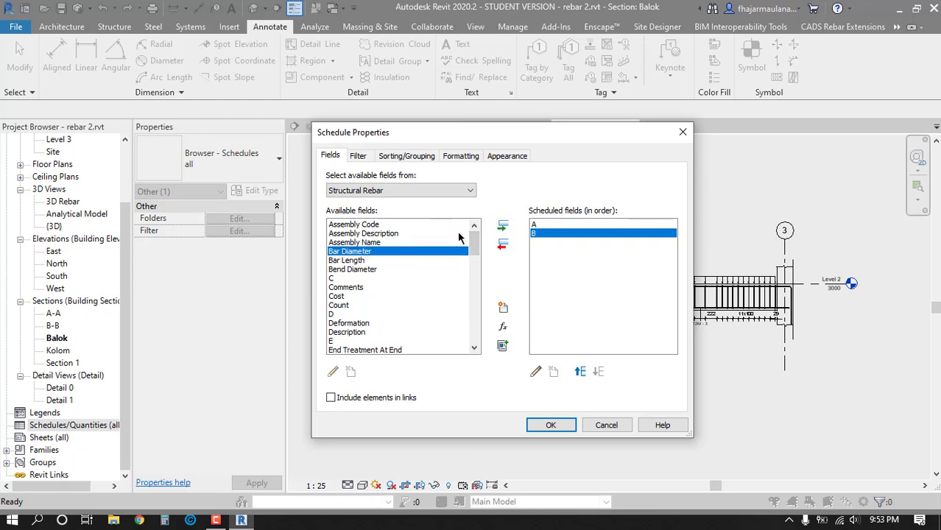
click(504, 227)
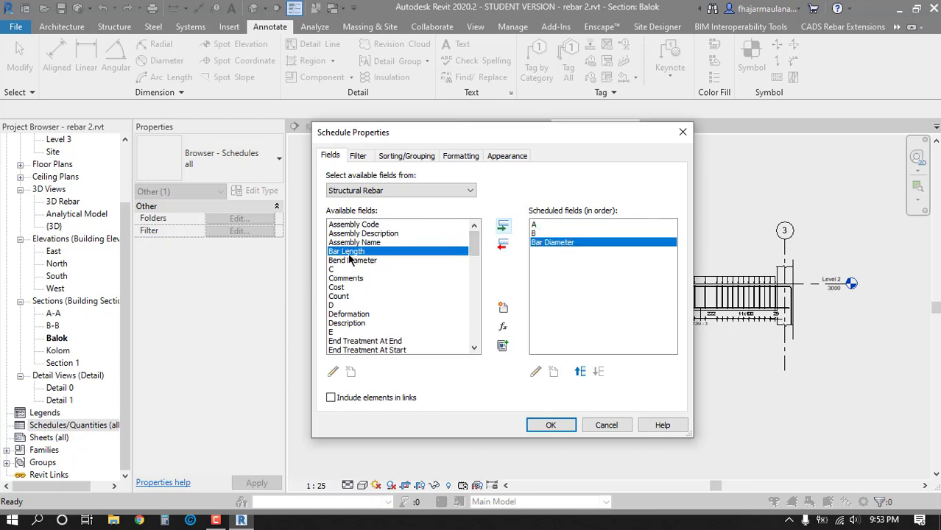
click(502, 229)
- Add the C, D and Count fields to the rebar schedule
click(339, 262)
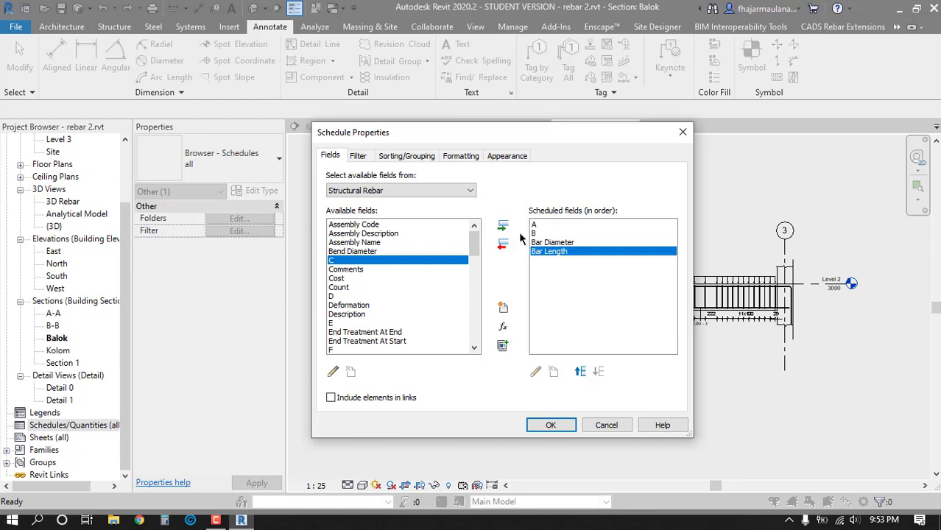
click(503, 227)
click(341, 288)
click(499, 232)
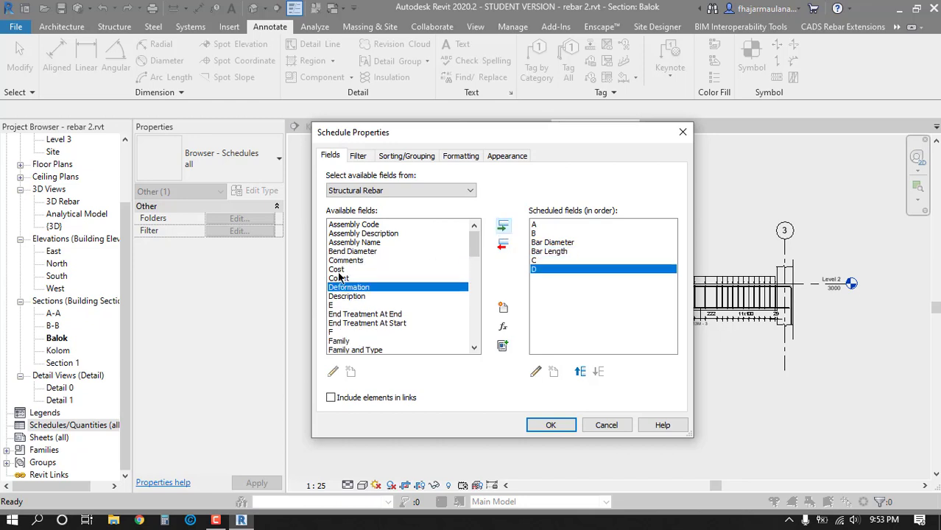
click(390, 278)
click(504, 228)
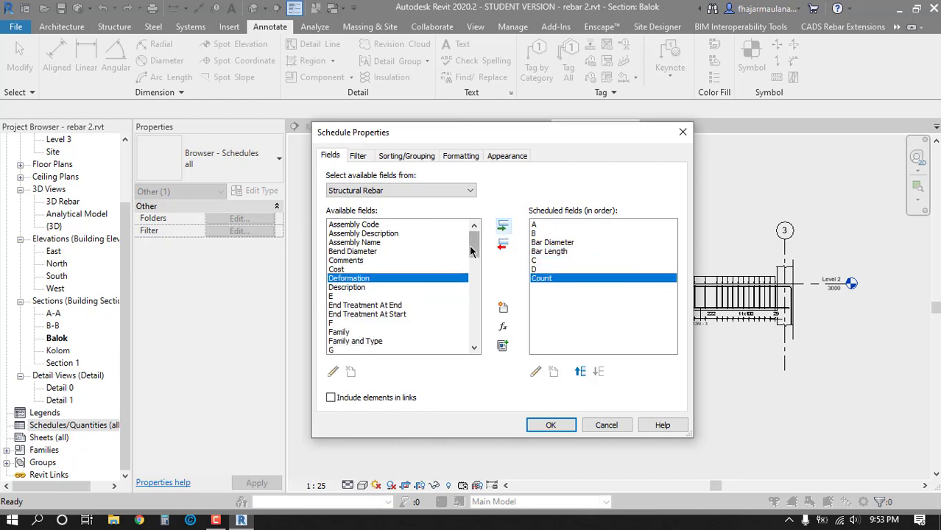
- Add the shape dimension fields E, F, G, H, J and K to the rebar schedule
drag(472, 251, 473, 266)
click(504, 228)
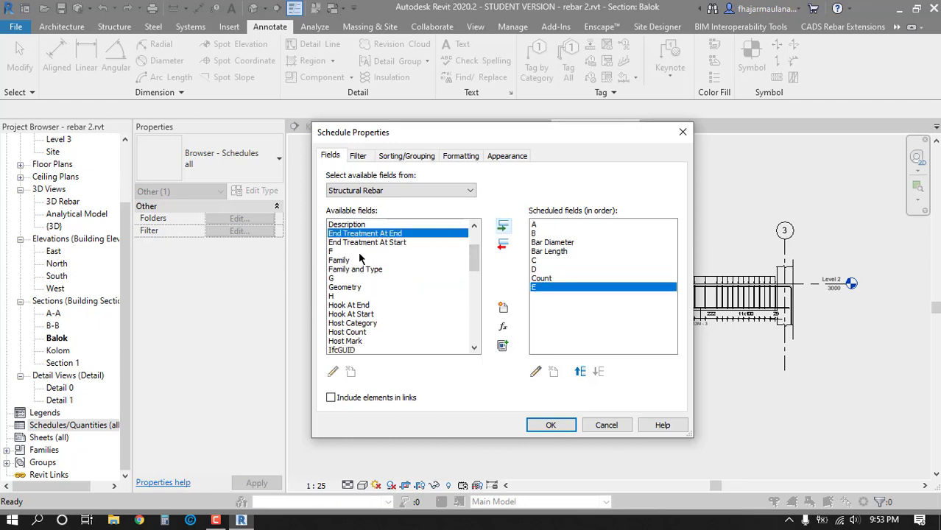
click(360, 252)
click(501, 227)
click(371, 270)
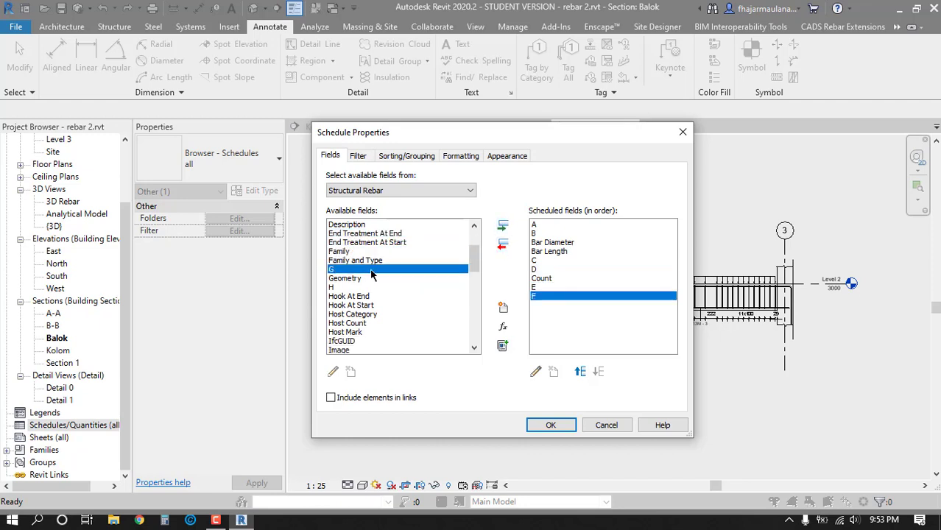
click(504, 229)
click(504, 229)
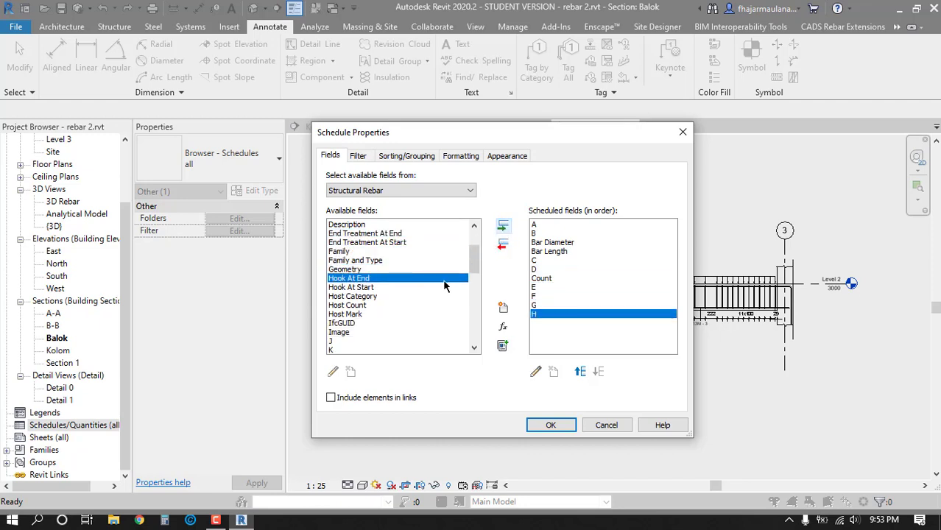
drag(472, 267, 472, 279)
click(346, 287)
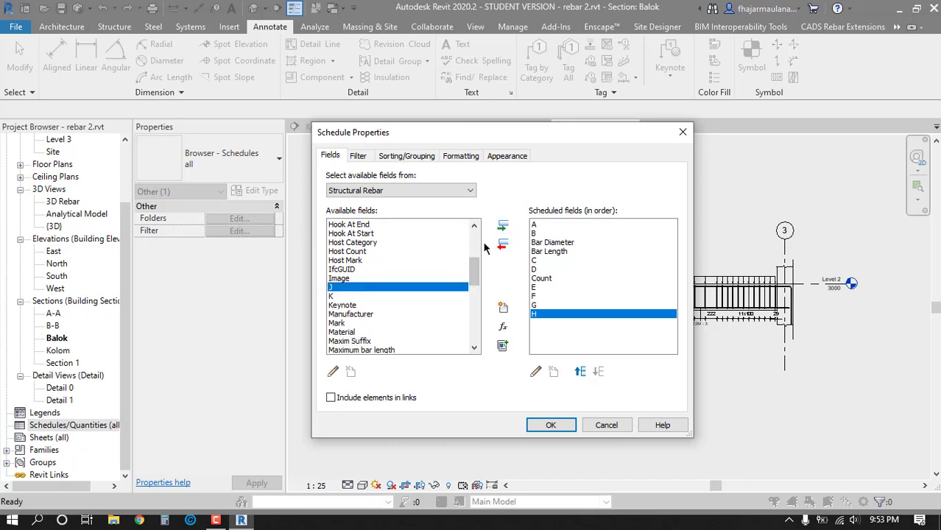
click(503, 227)
click(502, 227)
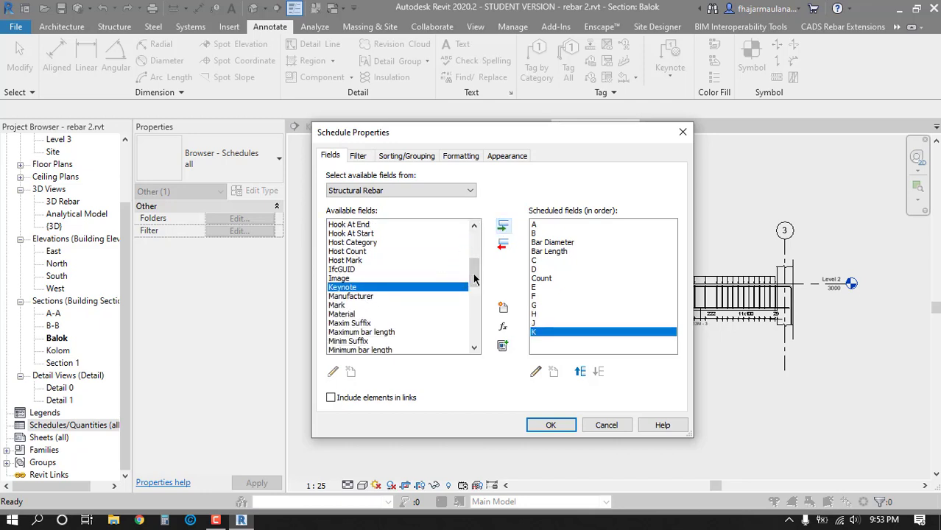
- Add the Partition and Quantity fields to the rebar schedule
scroll(387, 269, down, 2)
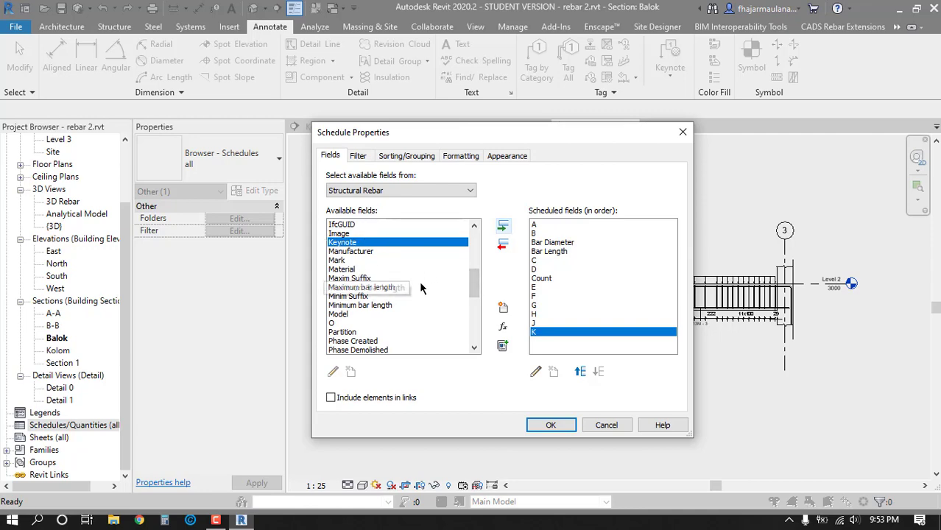
drag(424, 139, 402, 151)
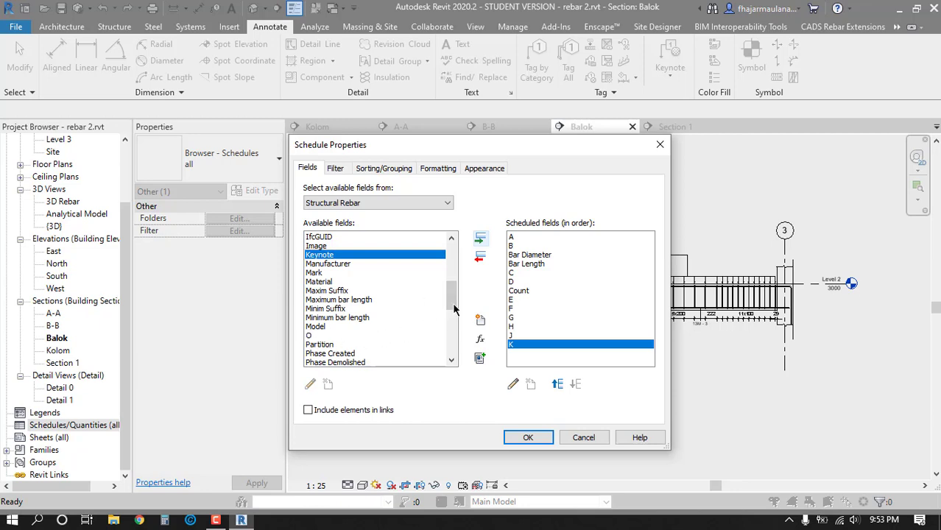
mouse_move(452, 298)
mouse_down()
mouse_move(452, 338)
mouse_move(452, 263)
mouse_move(452, 279)
mouse_up()
scroll(343, 277, down, 5)
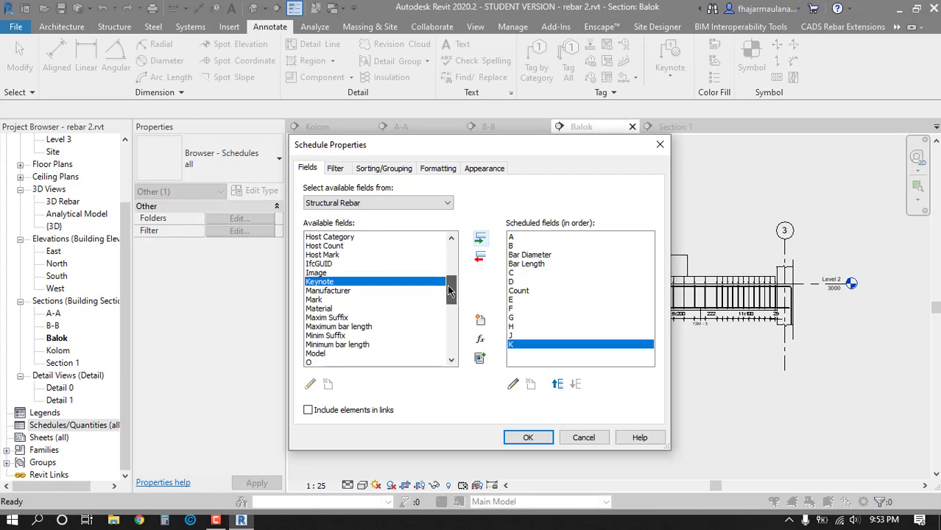
click(341, 281)
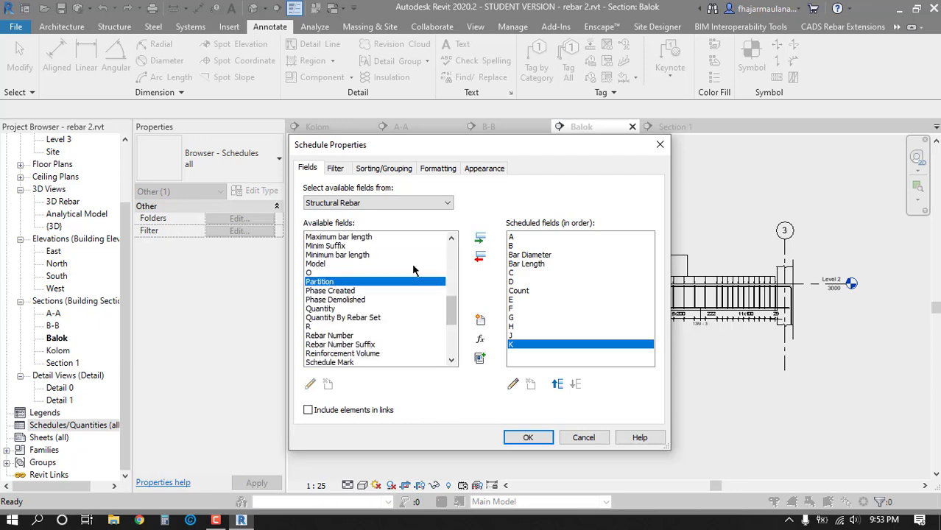
click(480, 239)
click(338, 301)
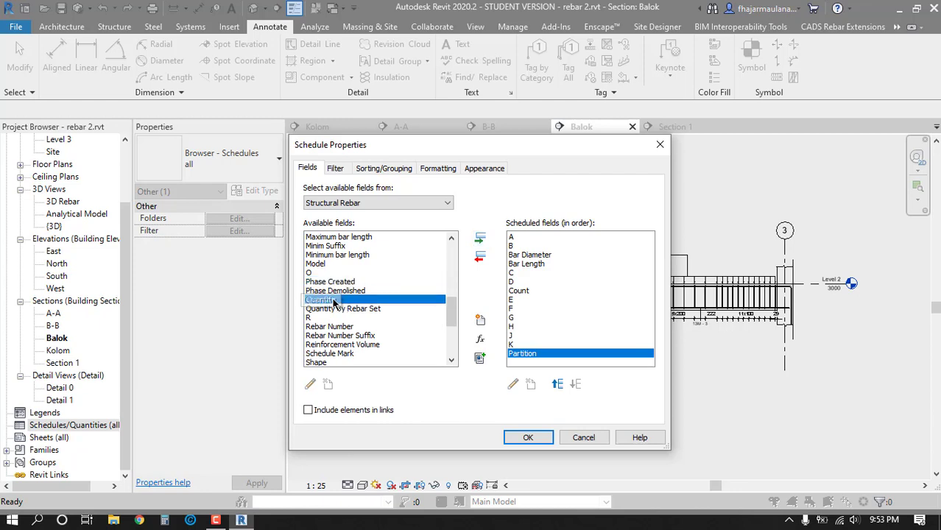
click(480, 238)
- Add the Total Bar Length field to the rebar schedule
drag(454, 306, 456, 331)
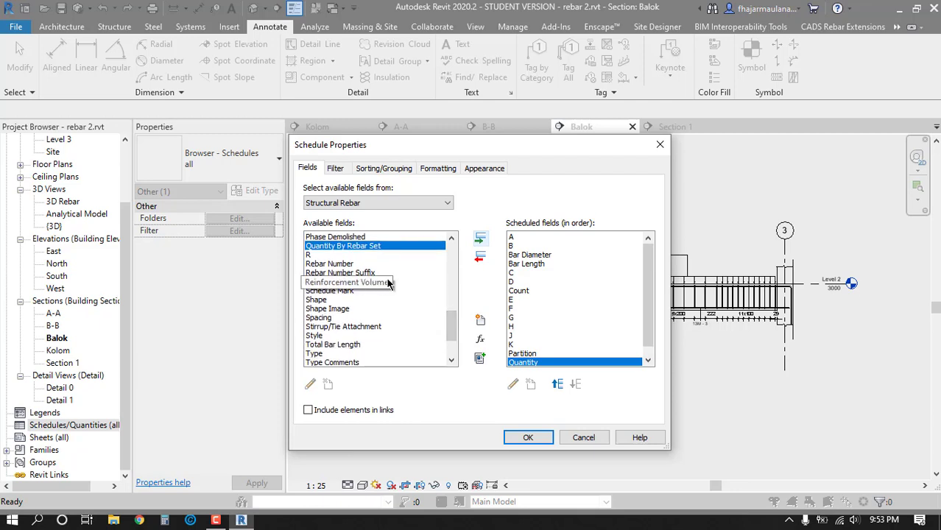
drag(451, 327, 452, 336)
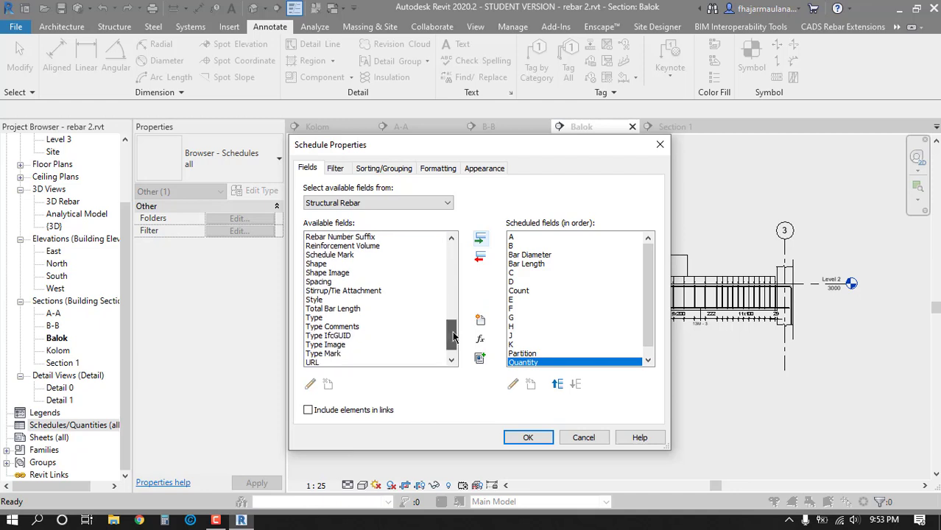
click(333, 310)
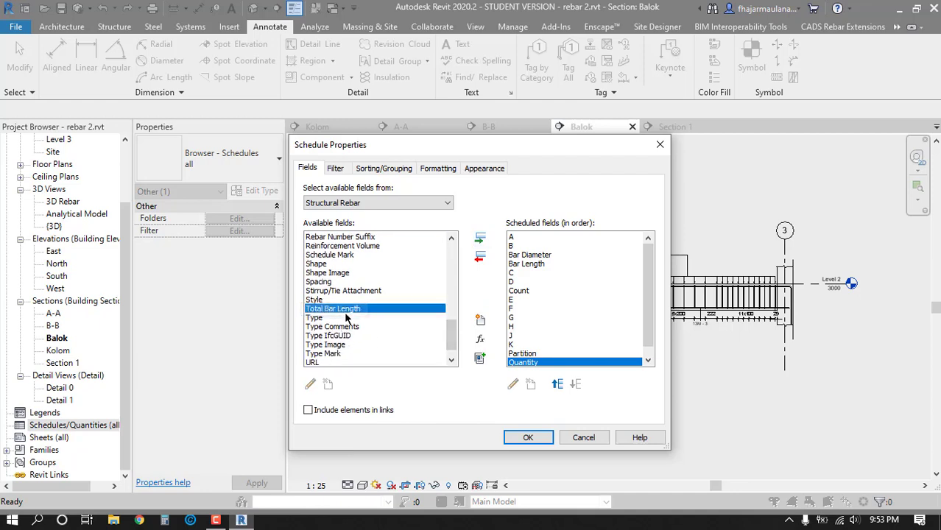
click(480, 240)
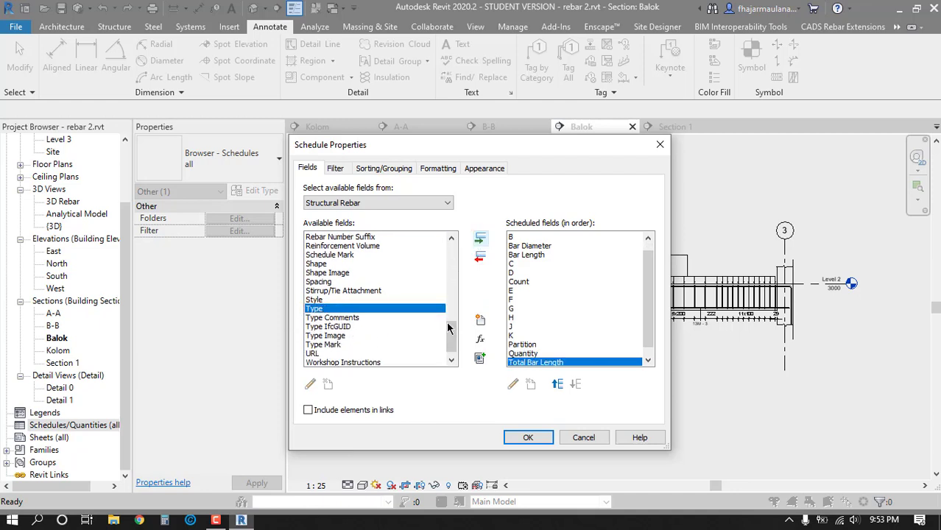
drag(448, 328, 449, 337)
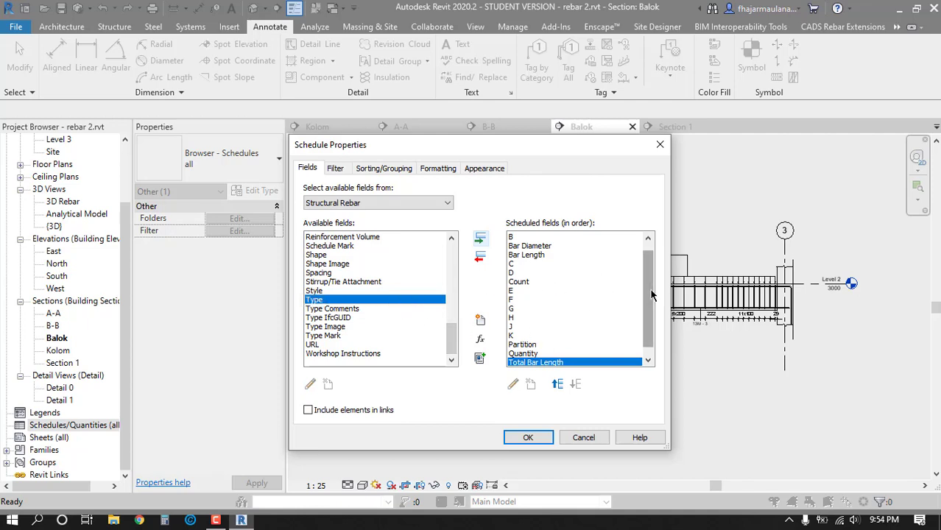
- Reorder the scheduled fields so that Partition comes first, ahead of field A
scroll(554, 274, up, 1)
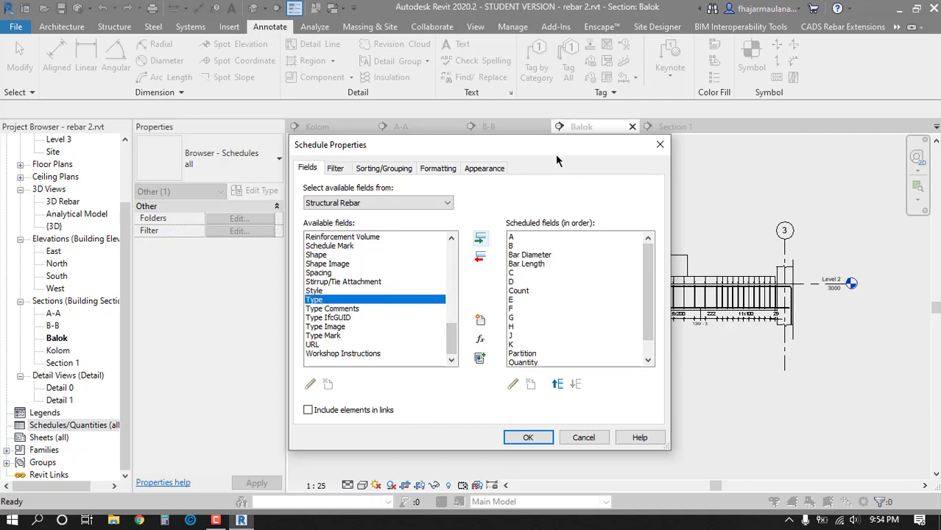
scroll(620, 300, down, 2)
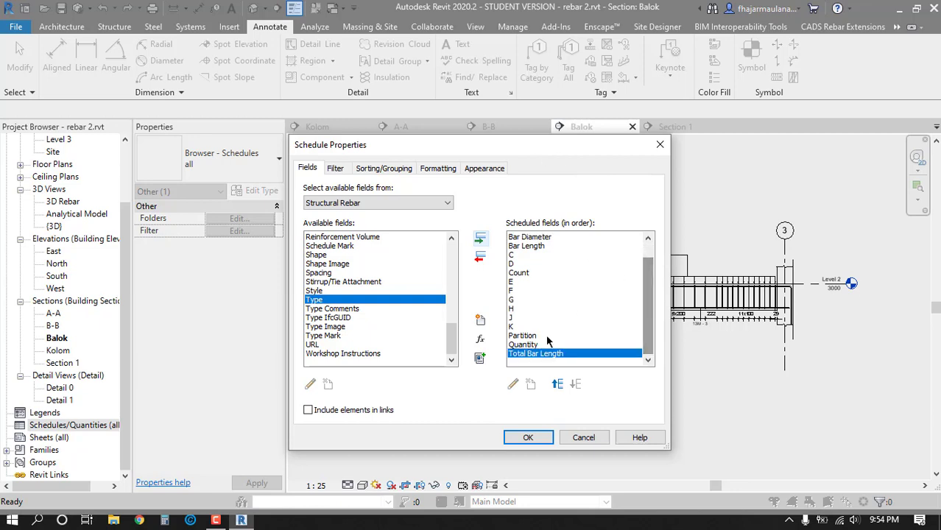
scroll(646, 272, up, 1)
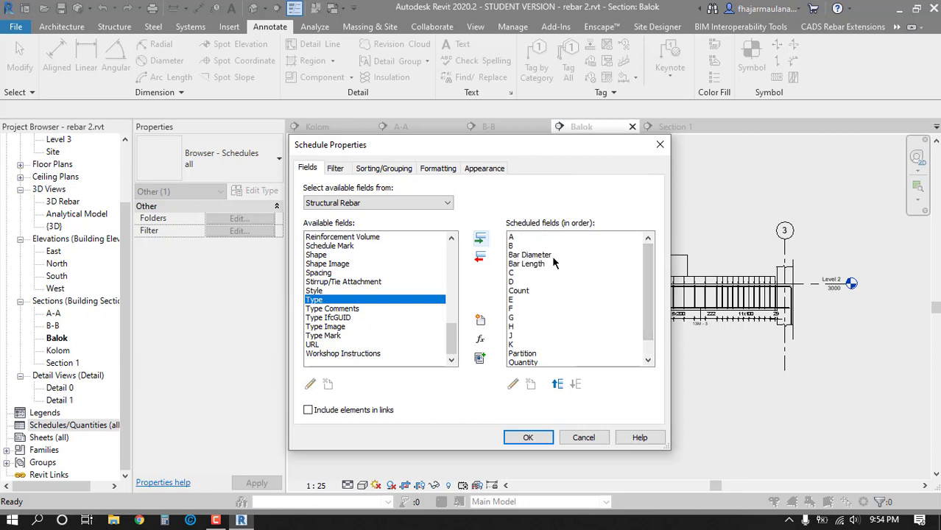
scroll(651, 335, down, 1)
click(525, 345)
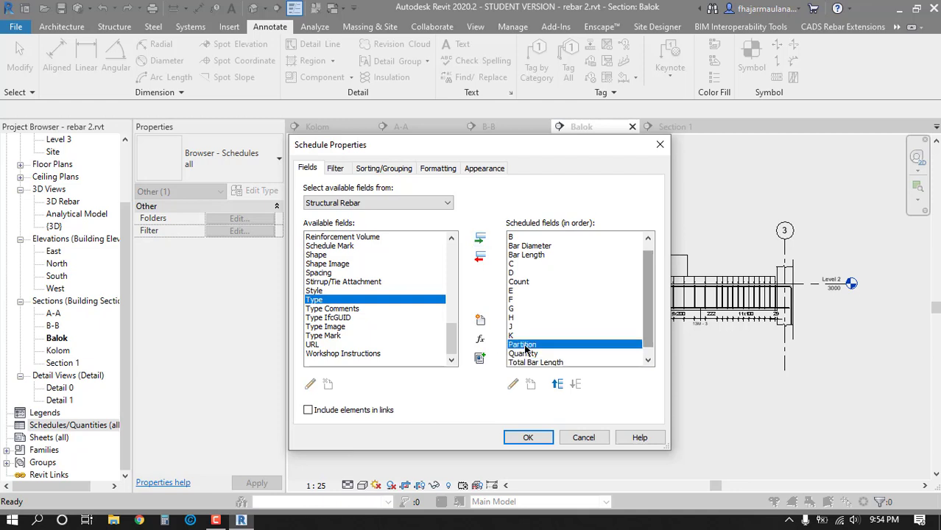
click(559, 386)
click(560, 385)
click(560, 385)
click(559, 385)
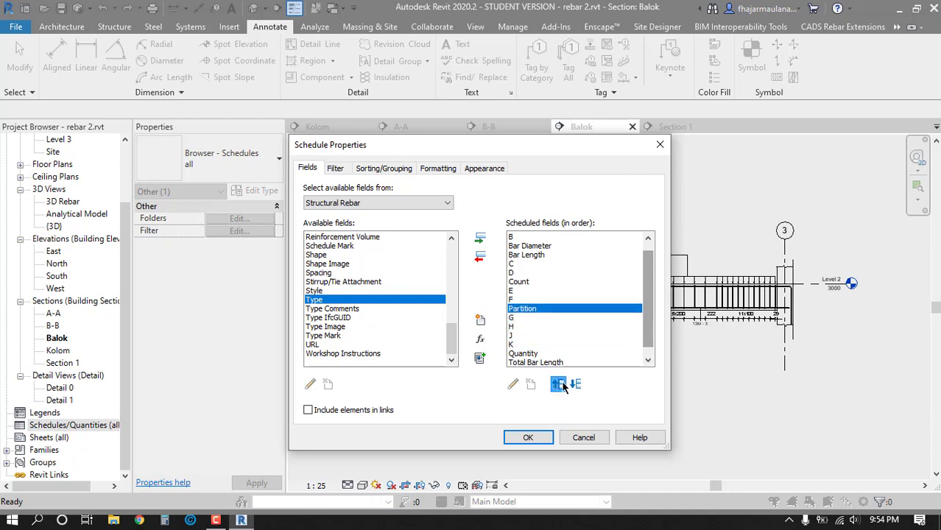
click(559, 385)
click(559, 385)
click(559, 385)
click(560, 385)
click(559, 385)
click(559, 386)
click(559, 385)
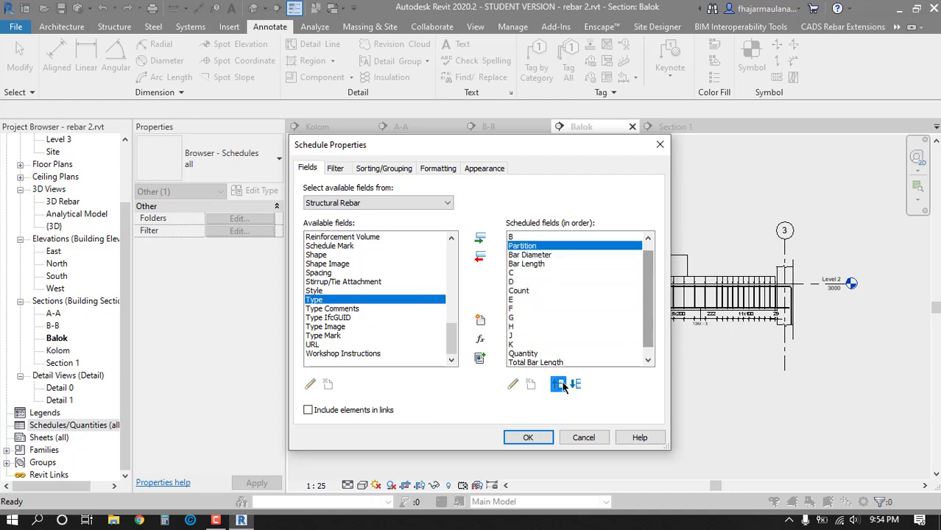
click(560, 385)
click(560, 384)
scroll(644, 293, up, 1)
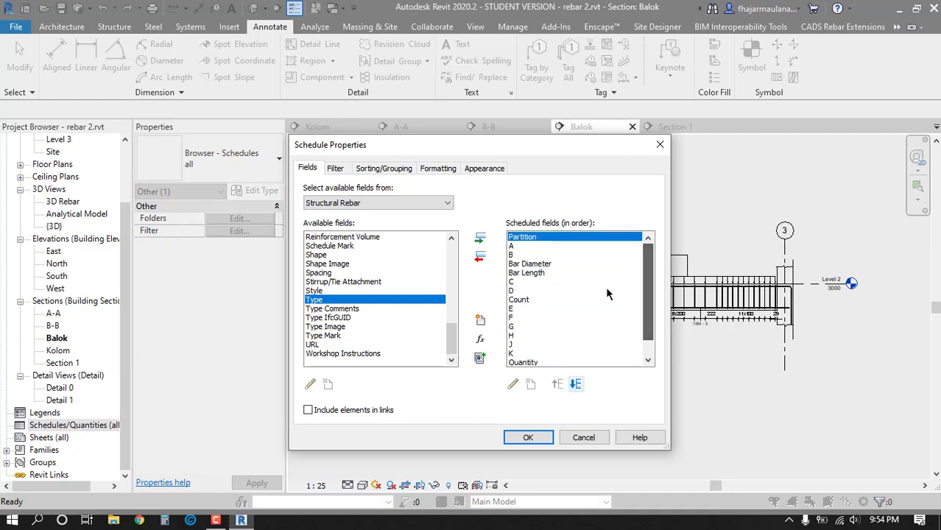
- Place the Quantity field after Total Bar Length at the end of the scheduled fields
scroll(648, 320, down, 2)
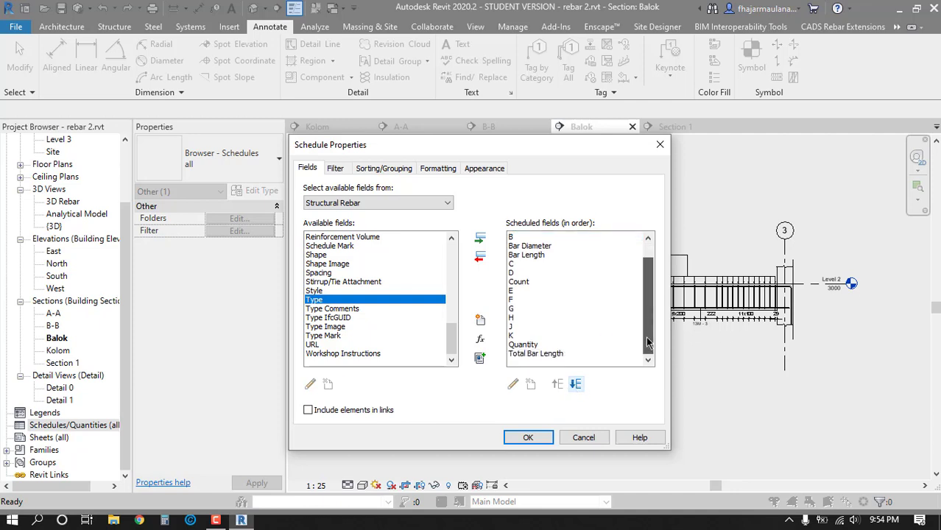
click(526, 345)
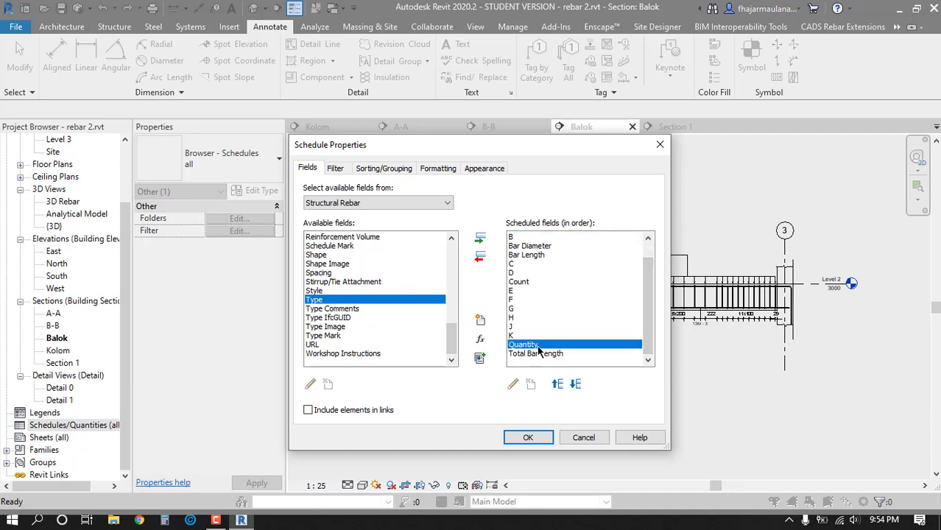
click(576, 383)
scroll(638, 306, up, 1)
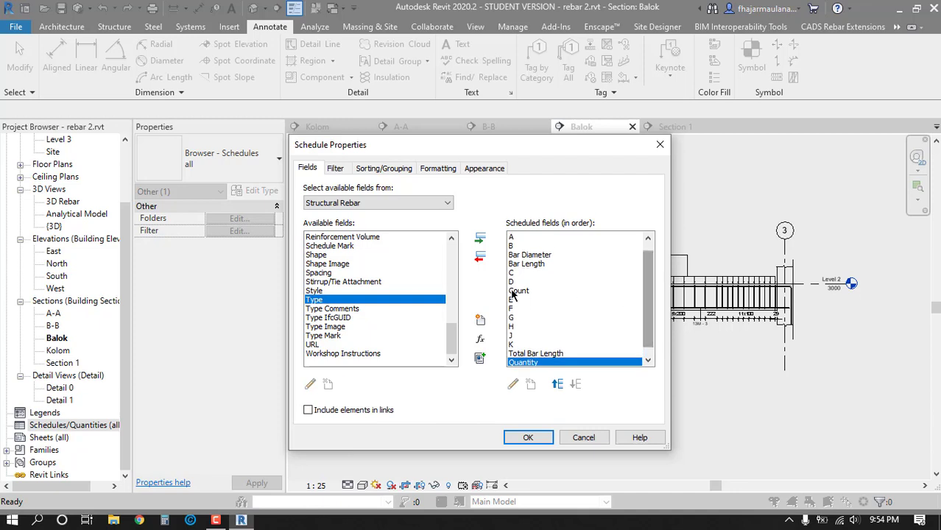
- Move the Count field up to sit between B and Bar Diameter in the scheduled field order
click(640, 292)
scroll(651, 293, up, 1)
click(558, 383)
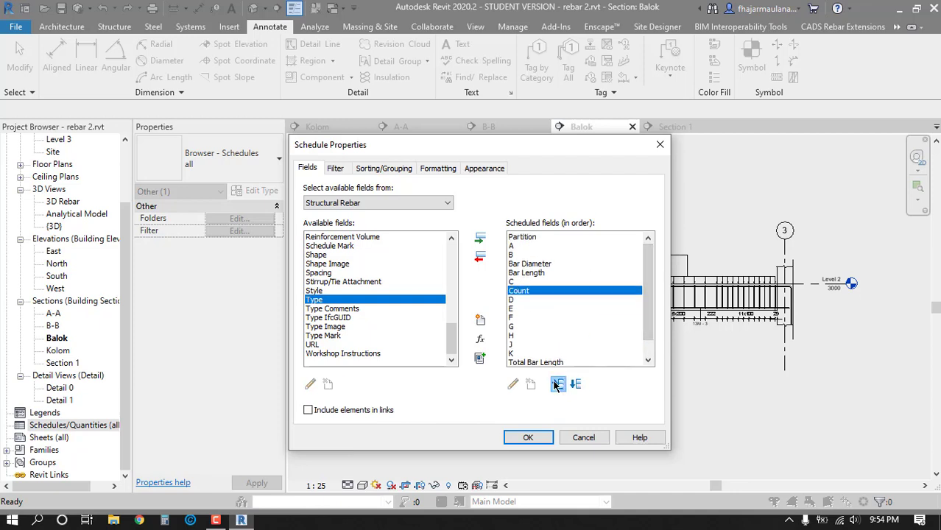
click(558, 384)
click(558, 384)
click(558, 383)
- Reorder Bar Diameter, Bar Length and Count, in that sequence, between fields A and B
click(537, 272)
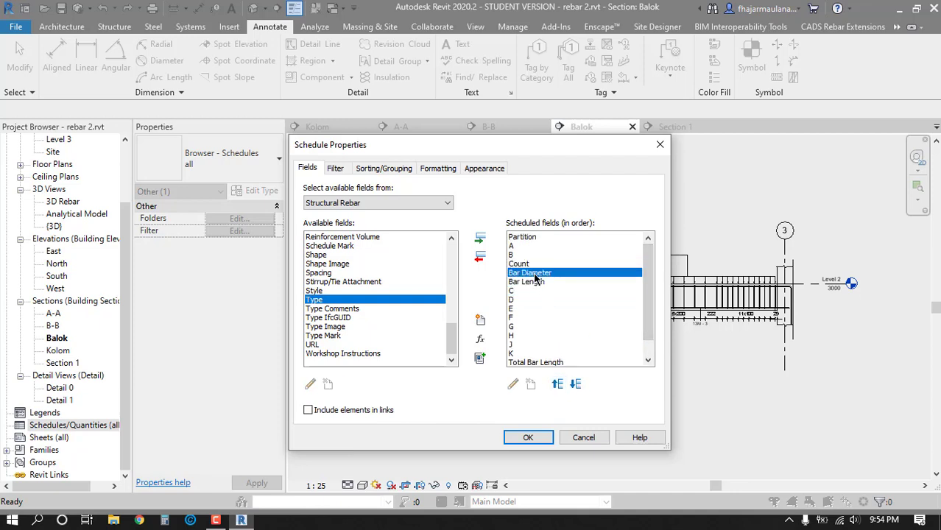
click(557, 383)
click(557, 383)
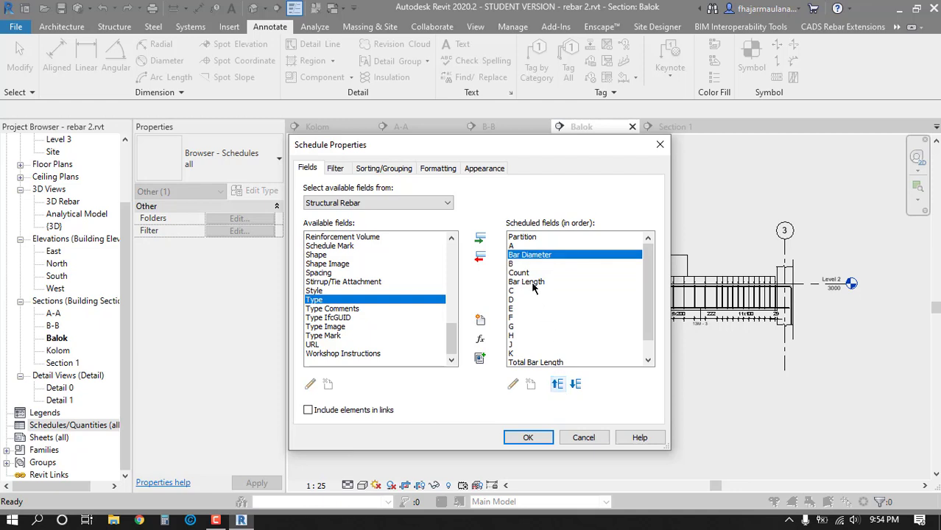
click(533, 284)
click(557, 383)
click(558, 384)
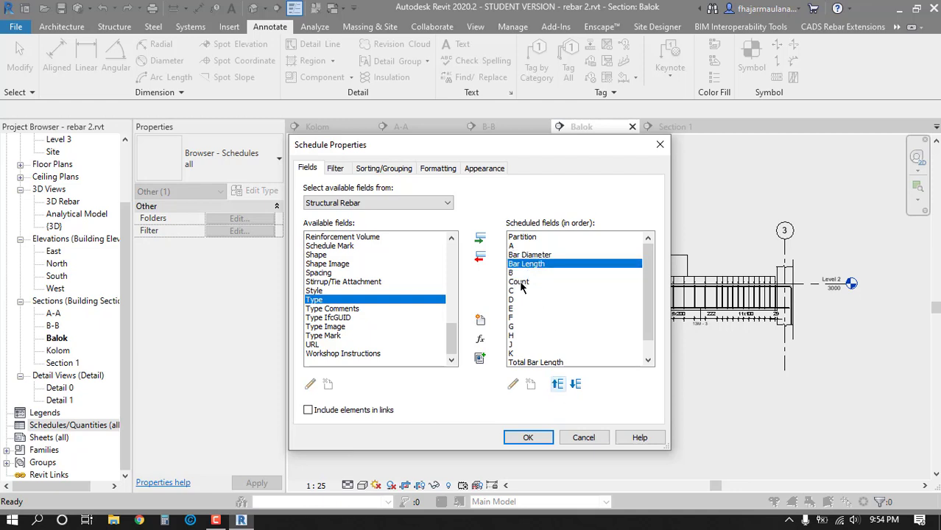
click(521, 284)
click(558, 383)
- Move field A down to directly after Count so the shape dimensions A to K run consecutively
click(514, 247)
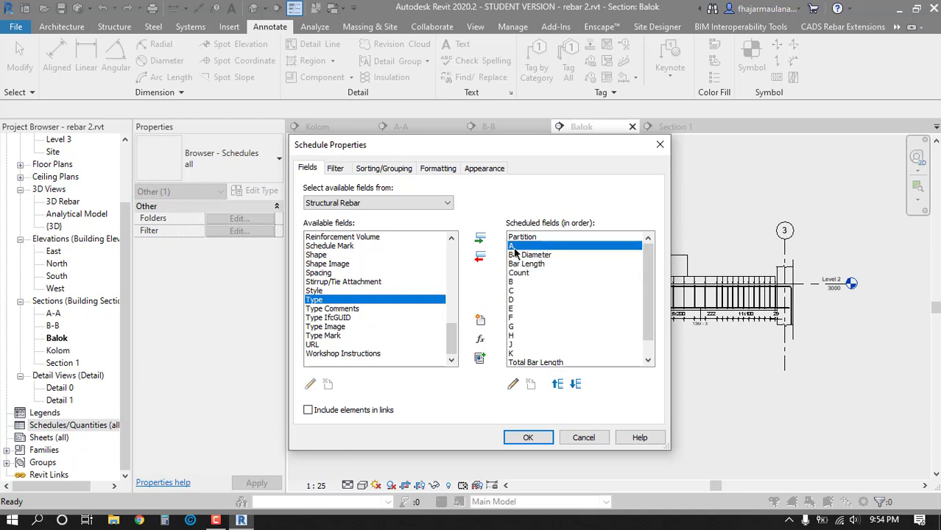
click(575, 384)
click(575, 384)
click(575, 383)
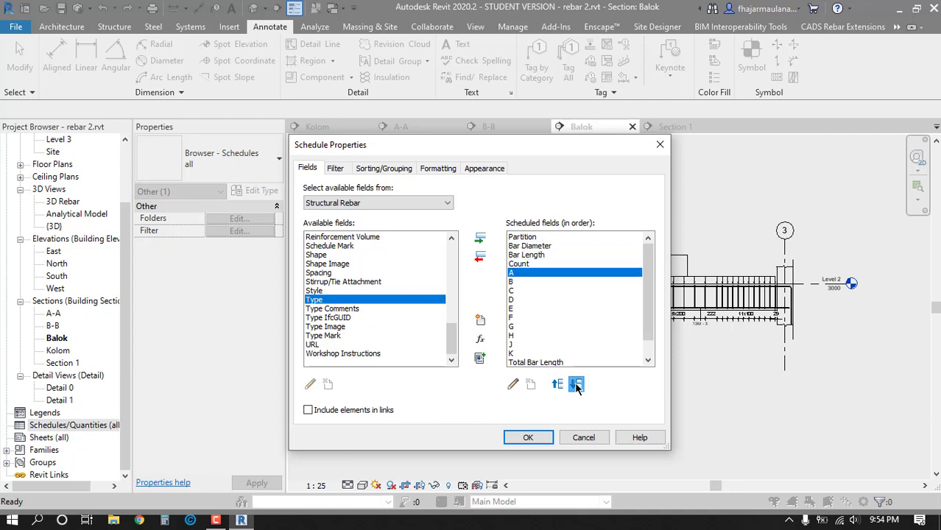
drag(651, 263, 521, 340)
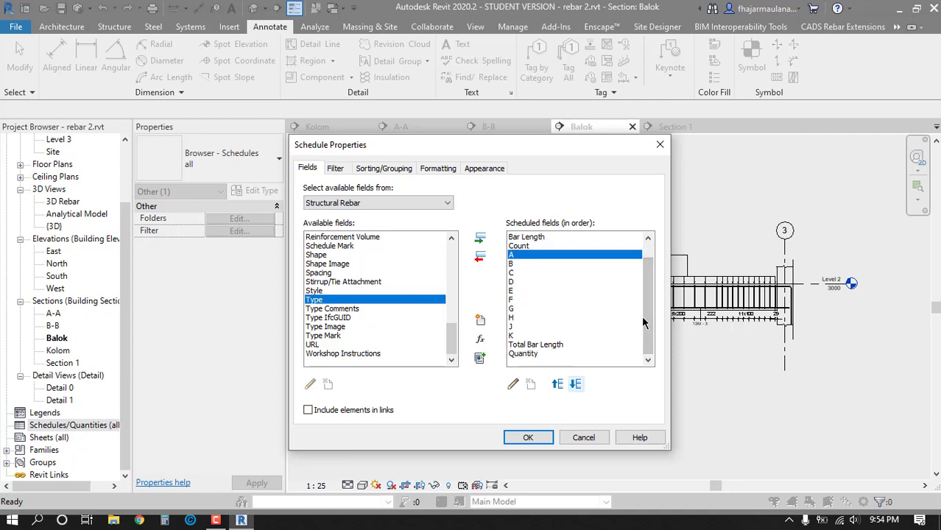
drag(644, 304, 643, 290)
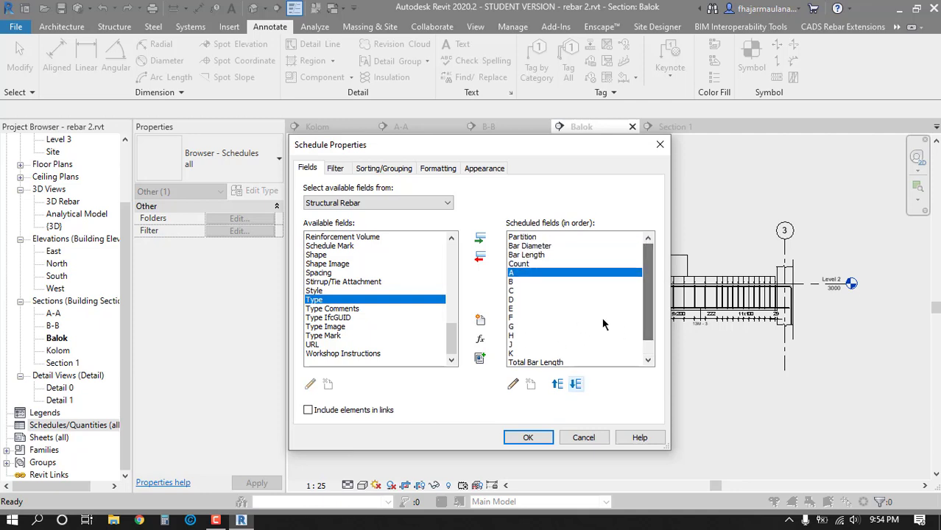
- Sort the rebar schedule by Partition in ascending order, with a footer showing title, count, and totals
click(381, 169)
drag(409, 146, 387, 142)
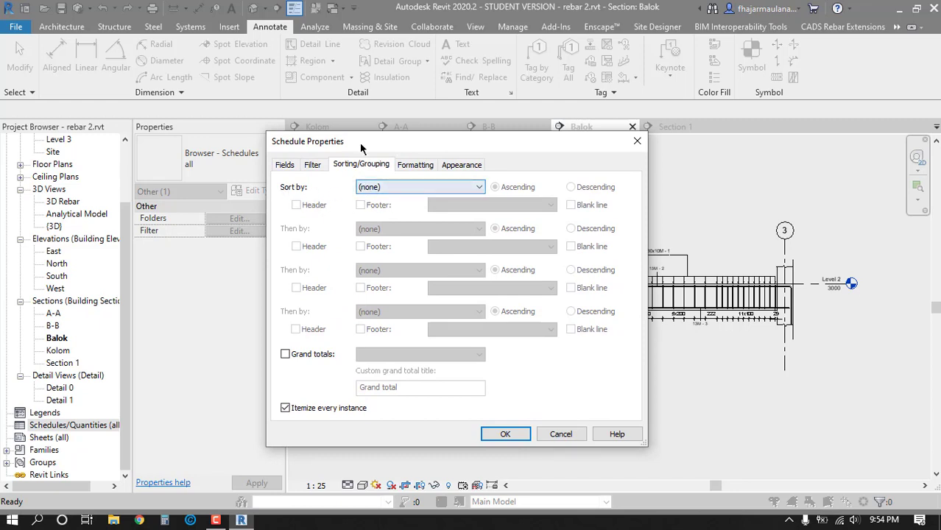
drag(361, 149, 344, 154)
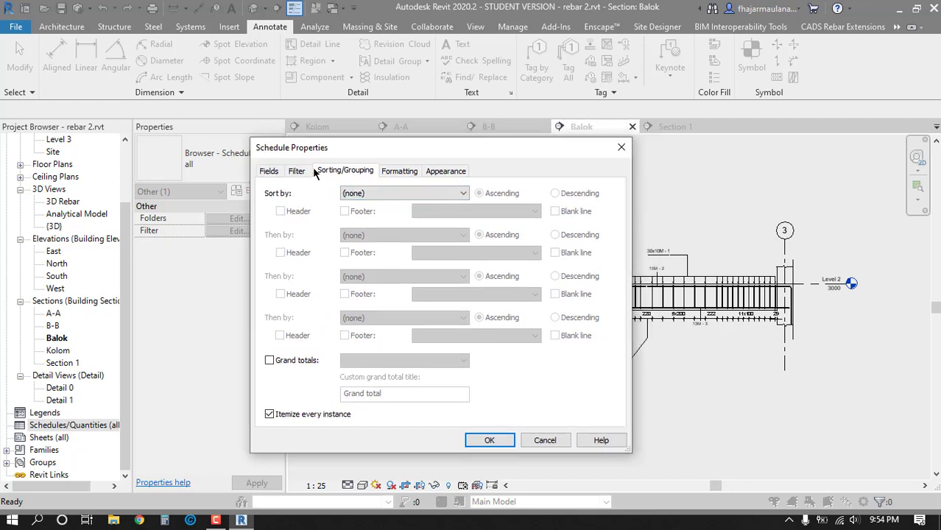
click(379, 195)
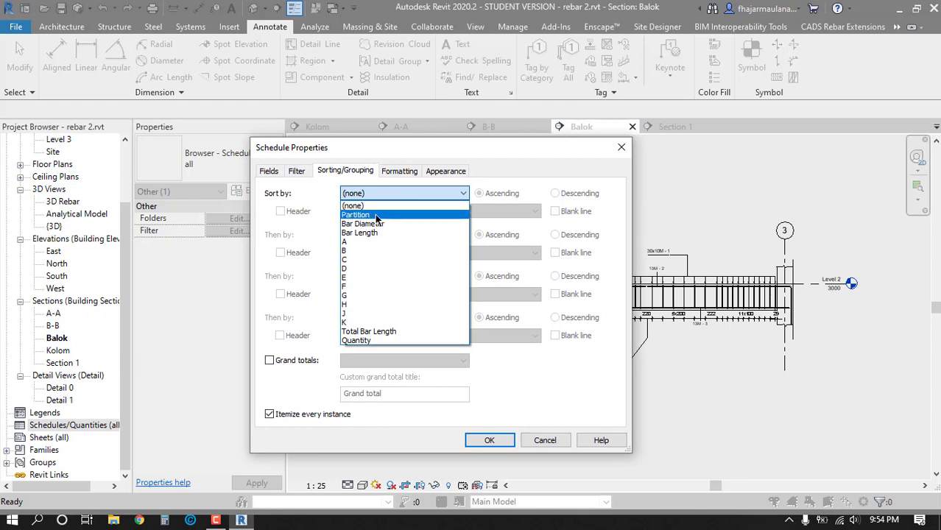
click(375, 215)
drag(397, 143, 366, 159)
click(326, 212)
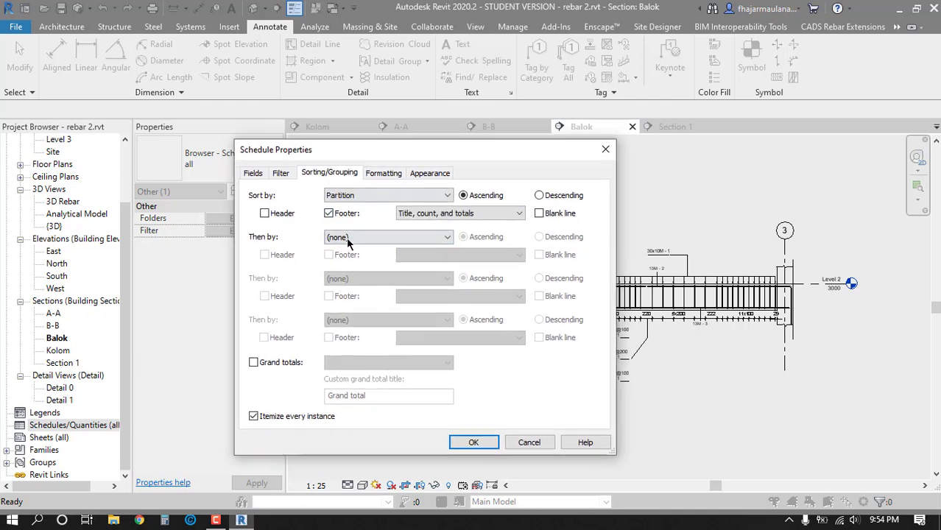
click(456, 219)
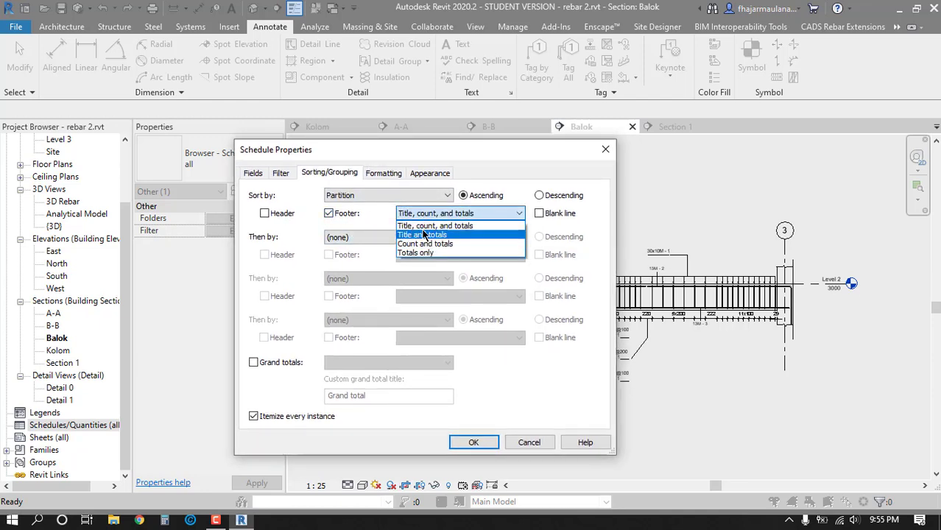
click(424, 227)
drag(380, 152, 390, 152)
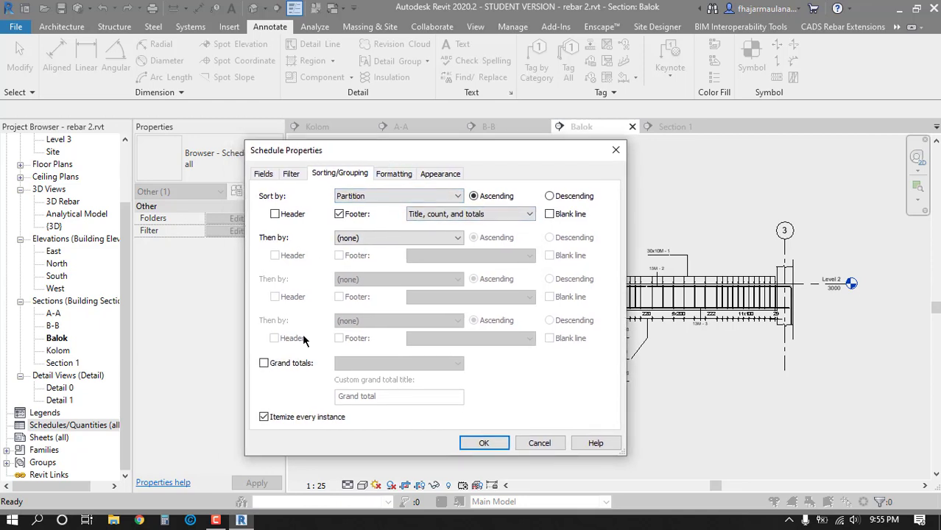
- Enable grand totals for the rebar schedule and open its field formatting settings
click(272, 363)
drag(388, 159, 378, 151)
click(387, 174)
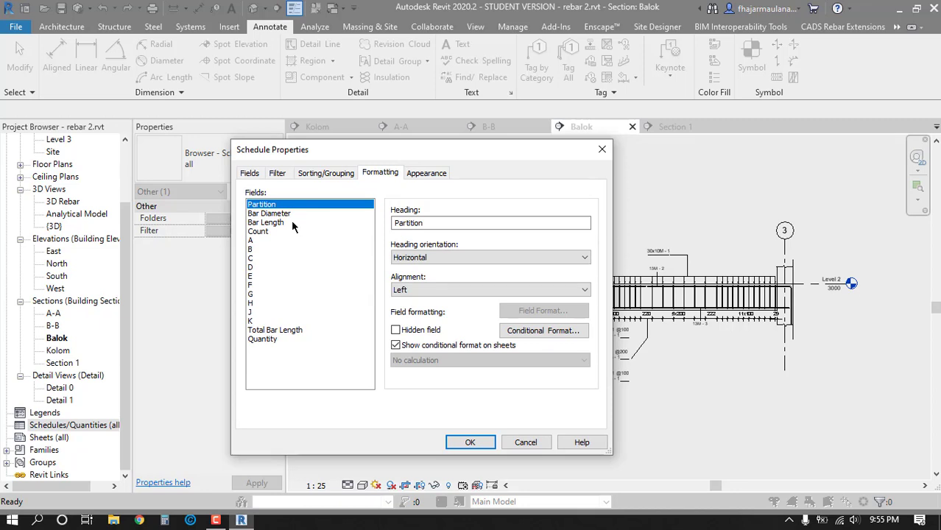
- Set the Bar Length and Count fields of the rebar schedule to calculate totals
click(268, 224)
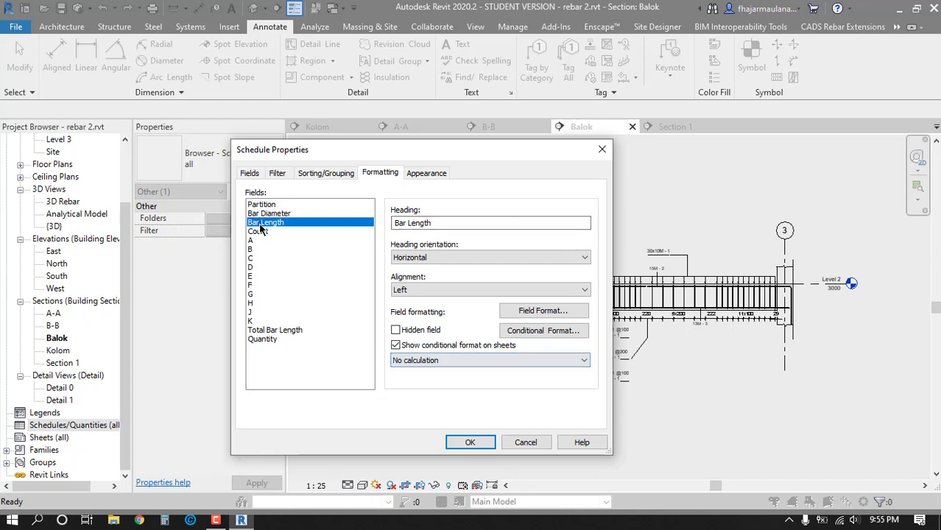
click(441, 361)
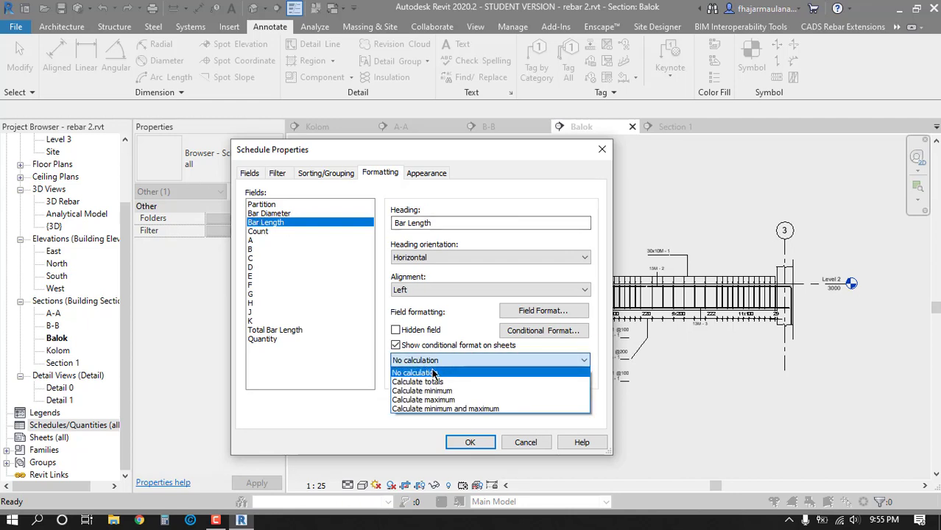
click(427, 382)
click(258, 232)
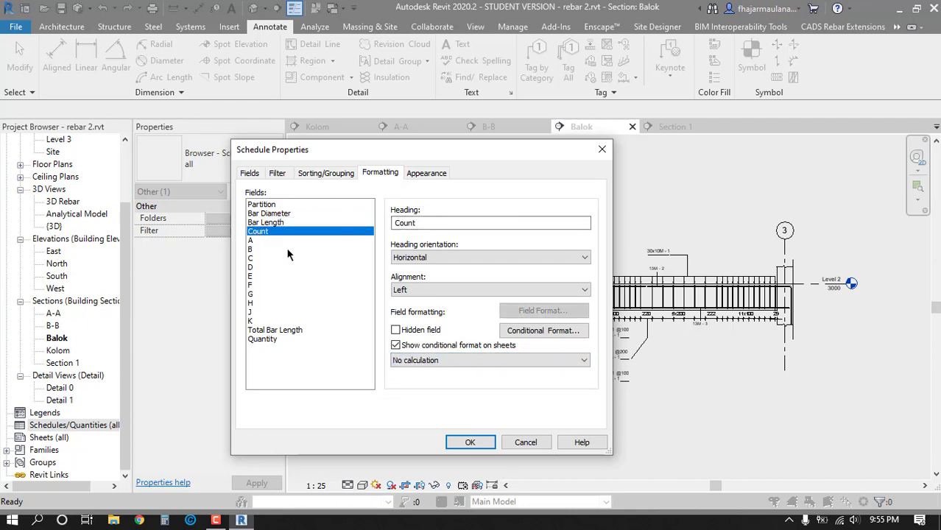
click(478, 360)
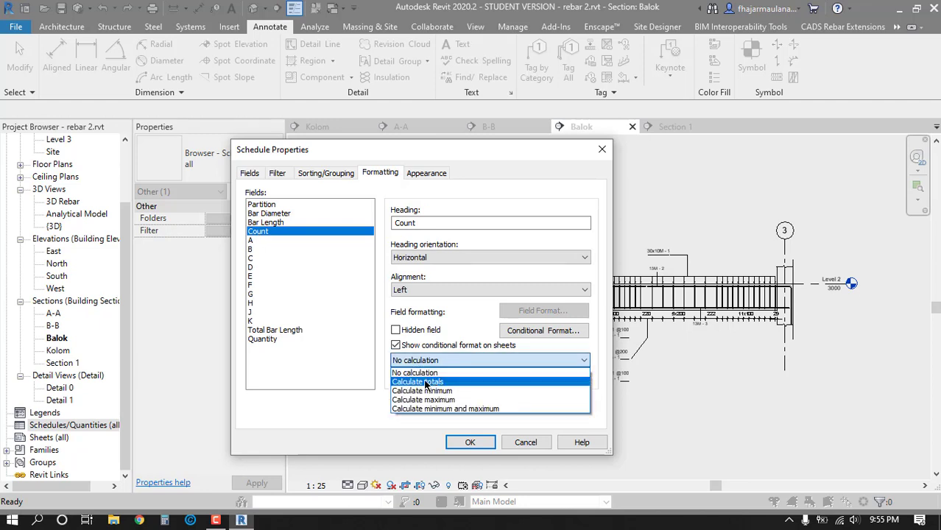
click(427, 382)
- Set the Quantity field to calculate totals and accept the schedule properties to create the rebar schedule
click(263, 338)
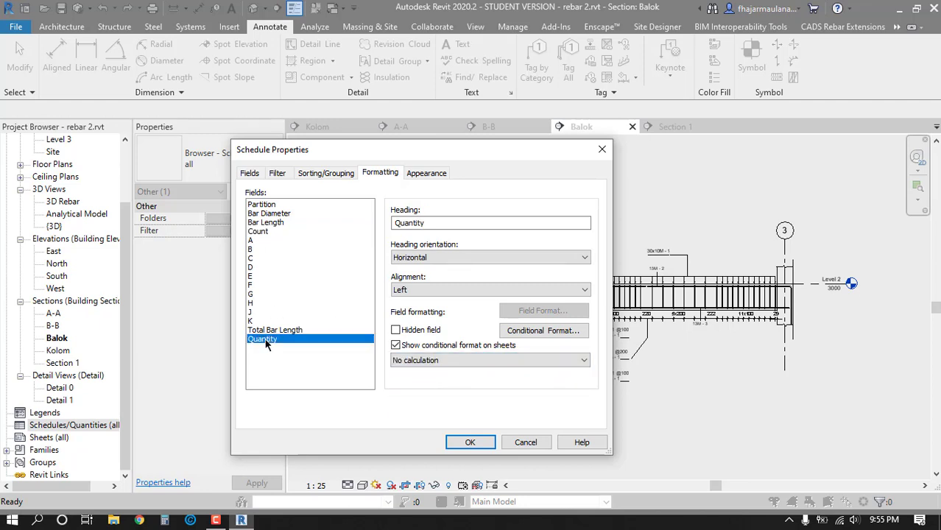
click(412, 361)
click(426, 382)
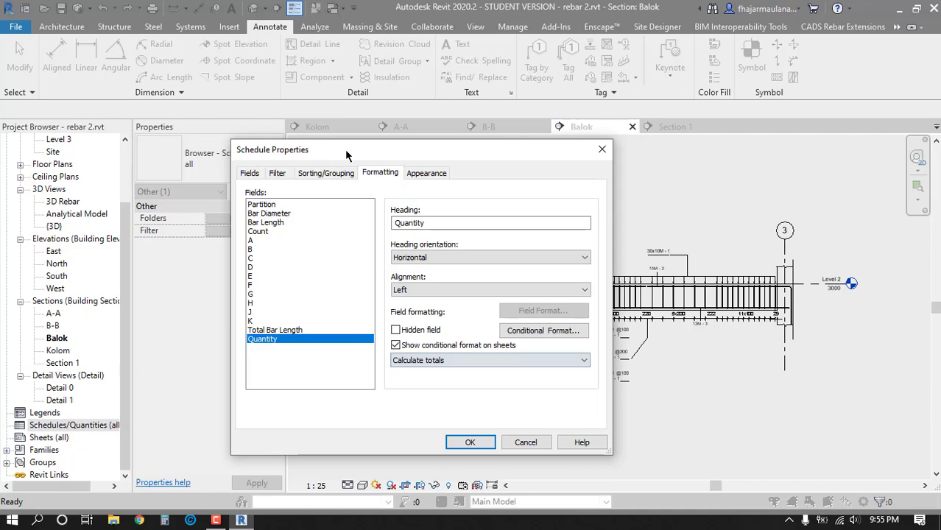
click(424, 174)
click(381, 173)
click(470, 442)
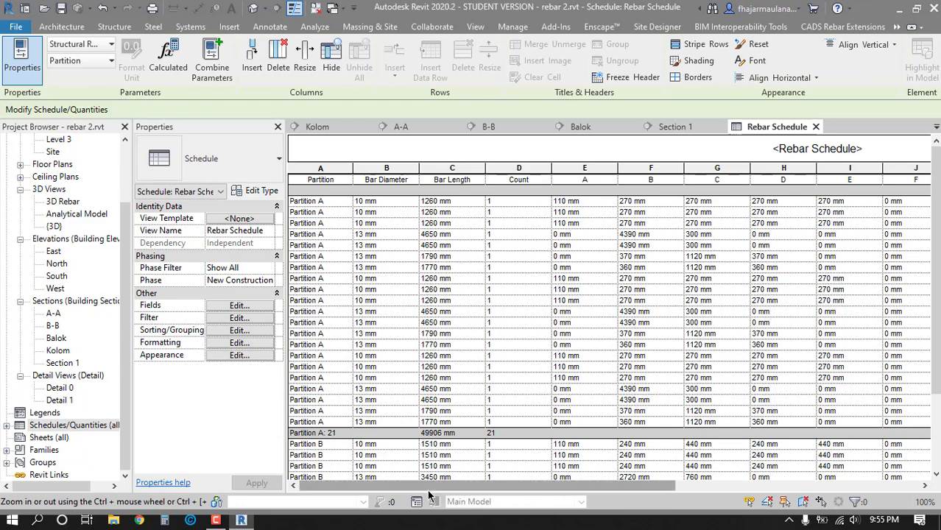
- Examine the rebar schedule's columns, Partition A and B rows, partition footers and grand total row
drag(431, 488, 737, 497)
drag(841, 491, 390, 489)
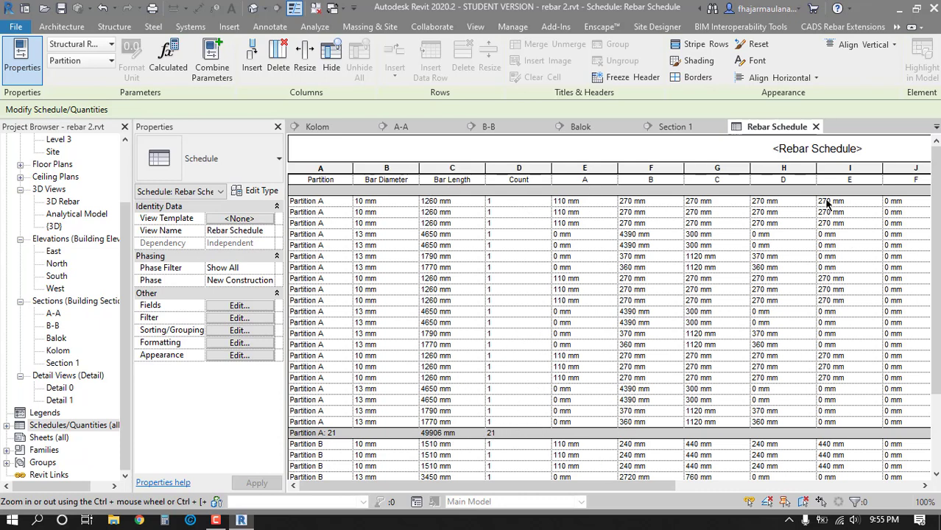
drag(936, 221, 936, 298)
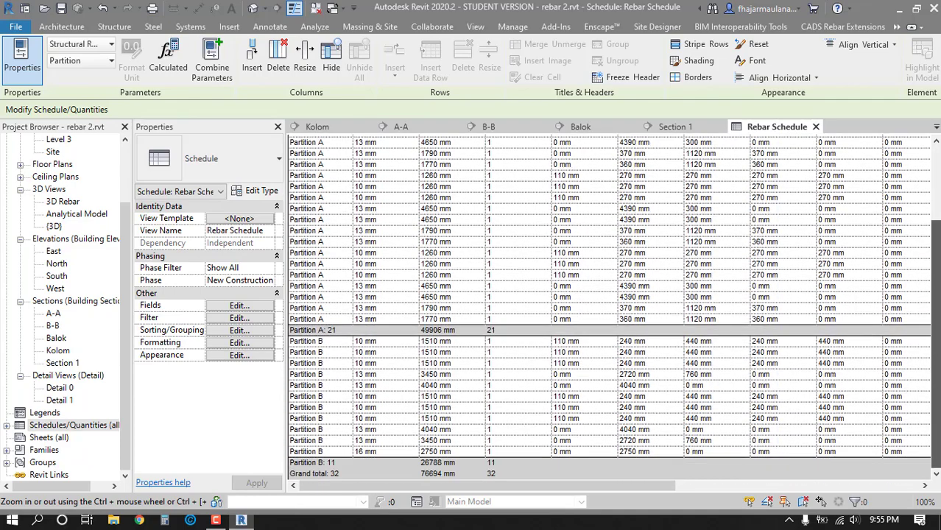
drag(530, 486, 335, 486)
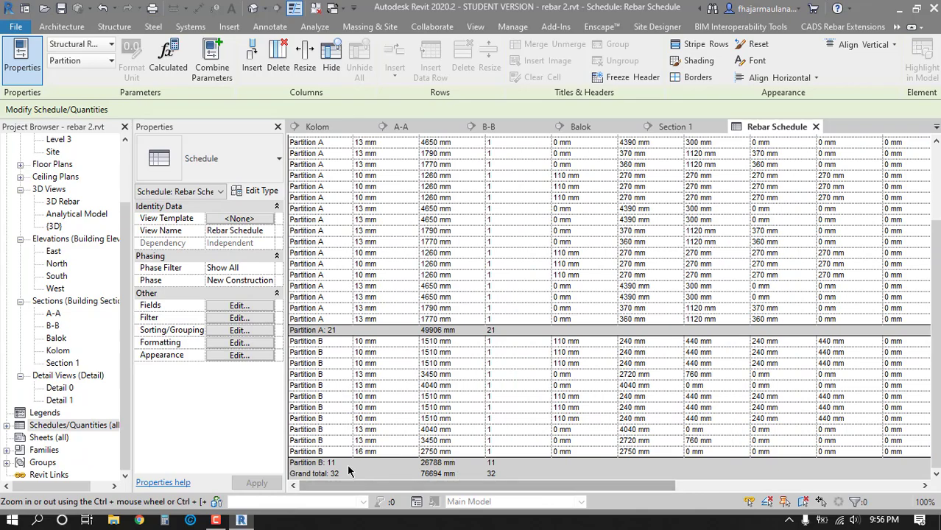
scroll(534, 479, up, 5)
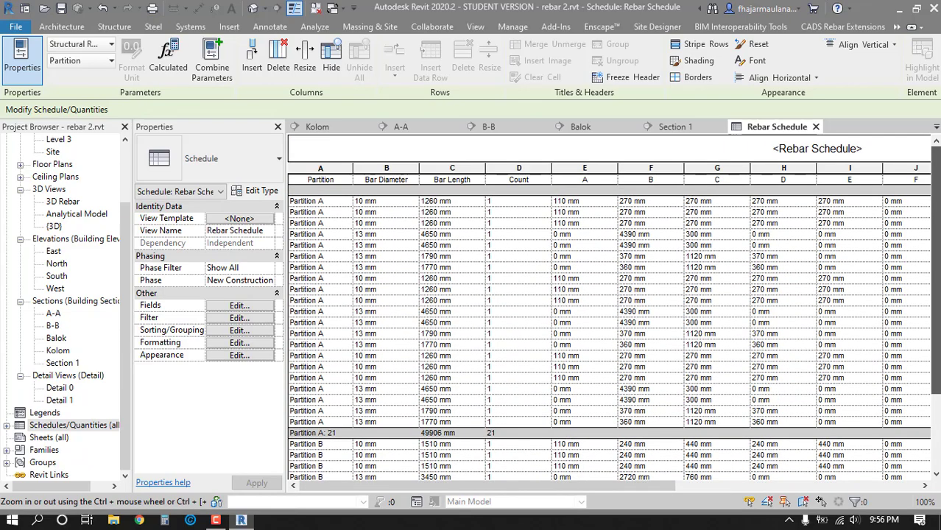
scroll(560, 480, down, 5)
mouse_move(475, 488)
mouse_down()
mouse_move(707, 490)
mouse_move(463, 490)
mouse_up()
scroll(707, 490, up, 5)
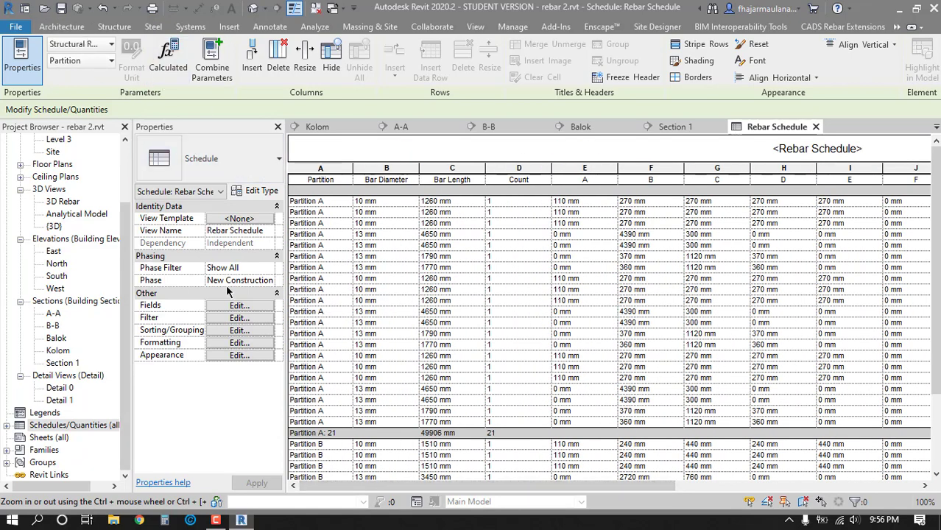
- Open the Detail 1 detail view and dismiss the save reminder without saving the project
double_click(62, 399)
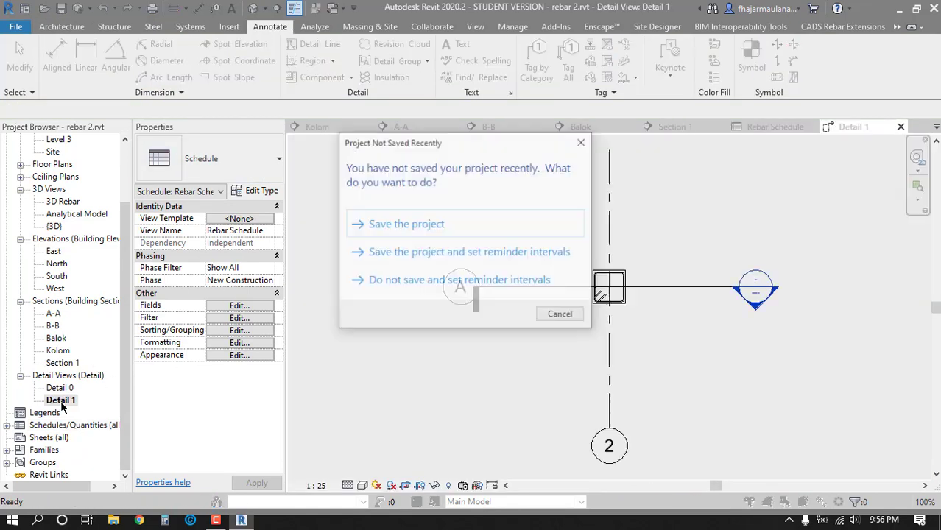
click(561, 315)
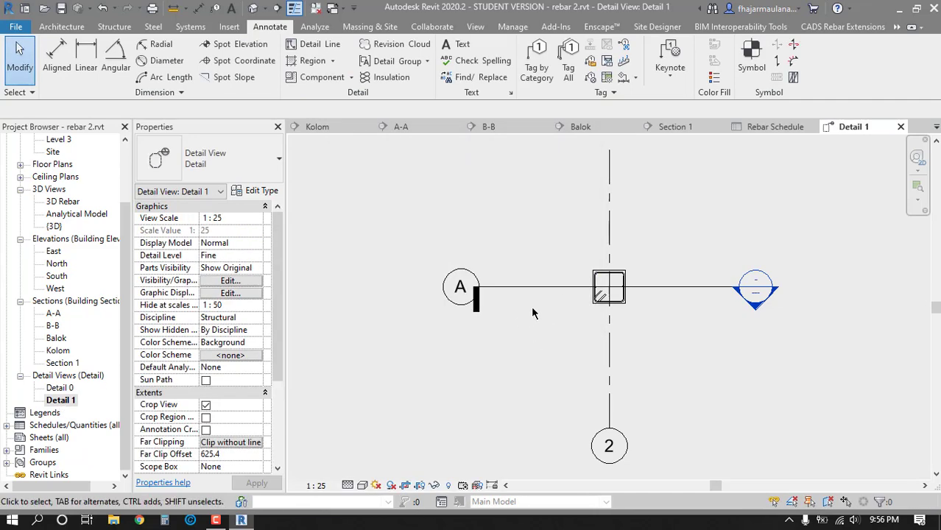
- Open the Section 1 view and go to the detail view defined by the upper section mark on the middle column
scroll(533, 313, up, 2)
click(59, 391)
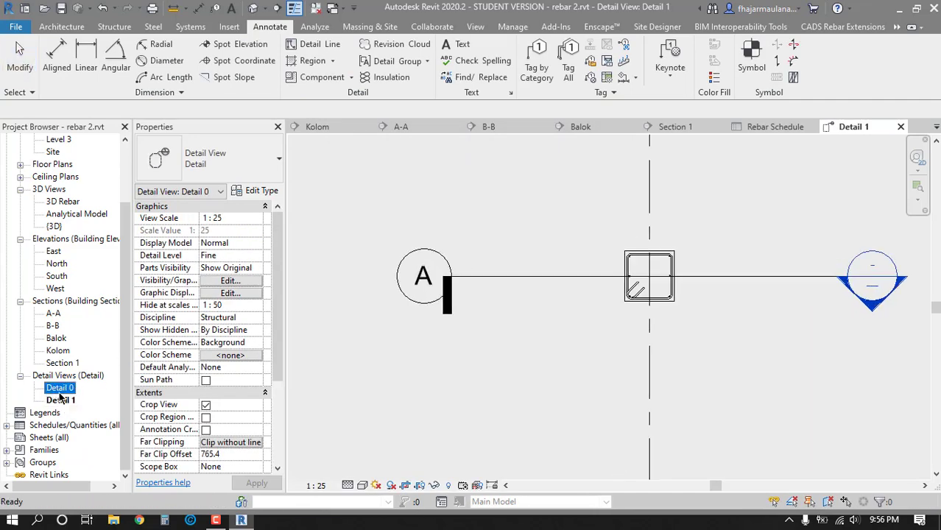
double_click(62, 362)
scroll(574, 358, up, 4)
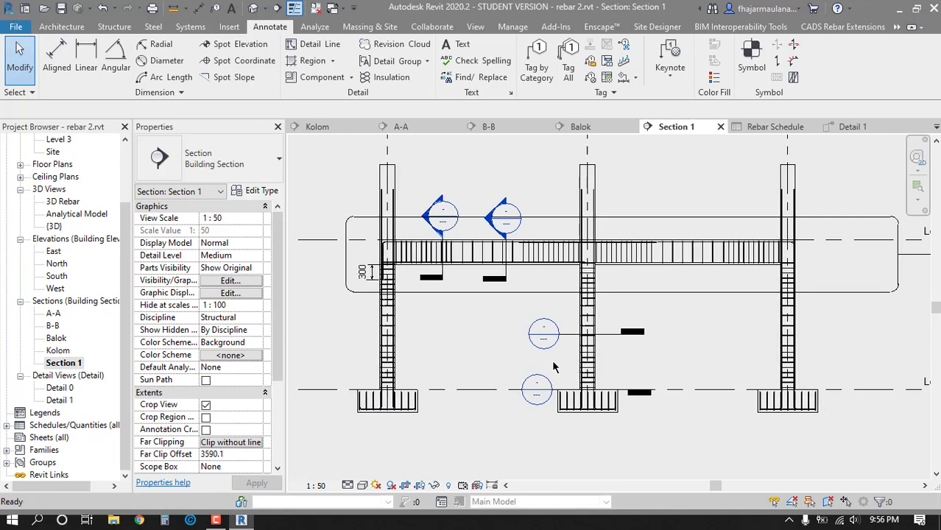
scroll(575, 358, up, 2)
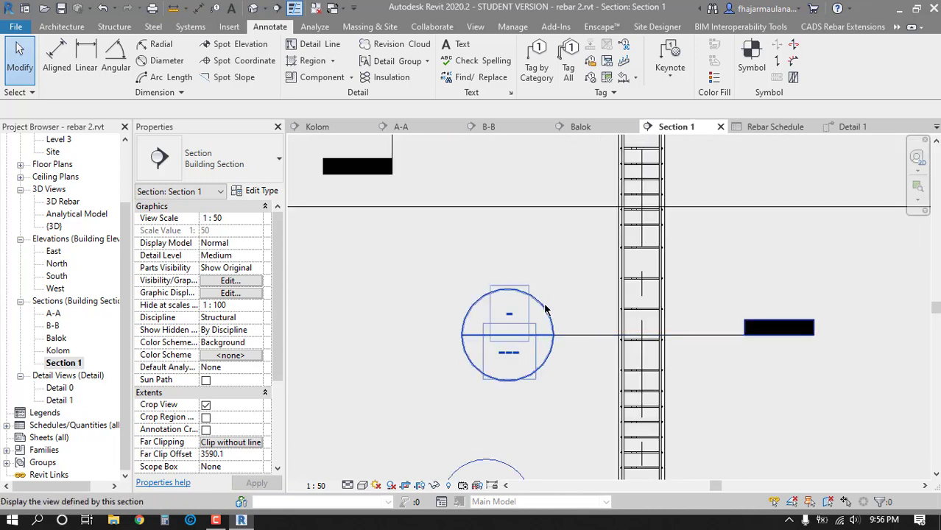
double_click(545, 310)
scroll(516, 324, up, 3)
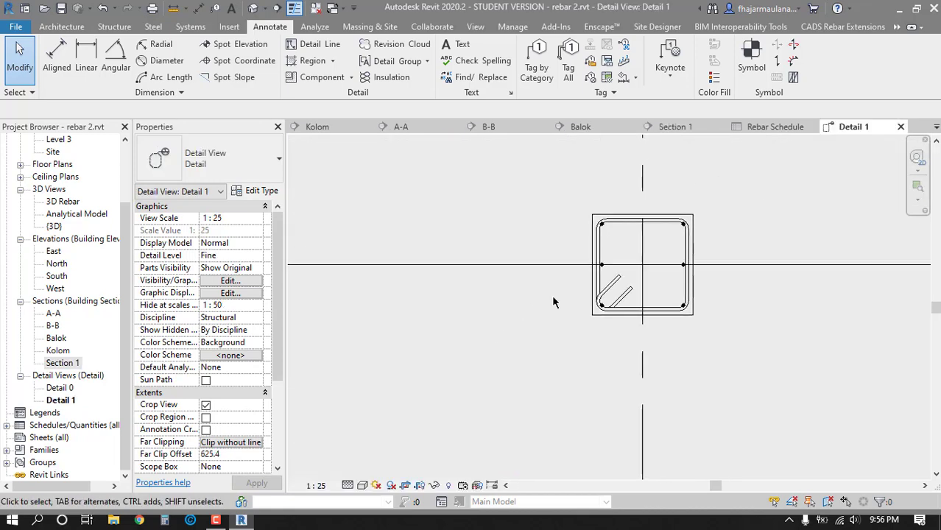
mouse_move(428, 371)
middle_down()
mouse_move(448, 363)
mouse_move(436, 368)
middle_up()
- Rename the Detail 1 view as "Detal kolom"
click(63, 403)
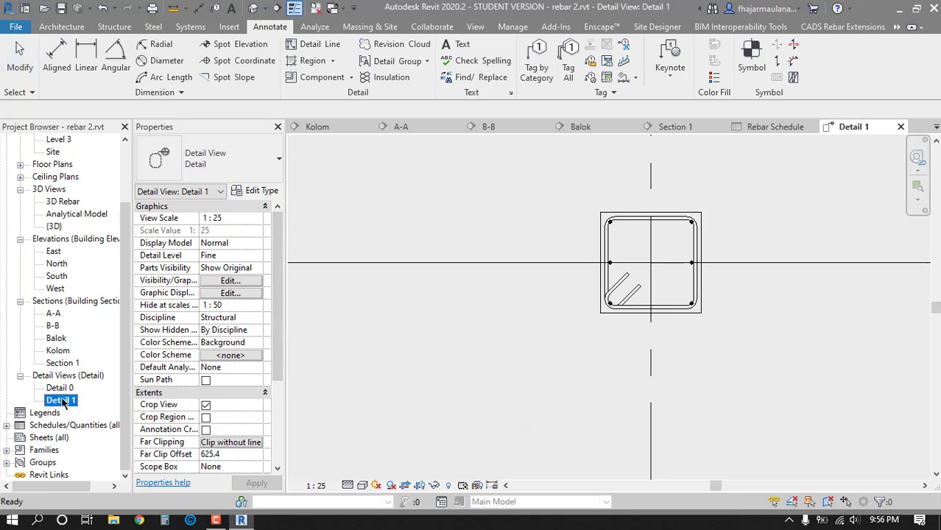
key(F2)
text(De)
key(BackSpace)
key(BackSpace)
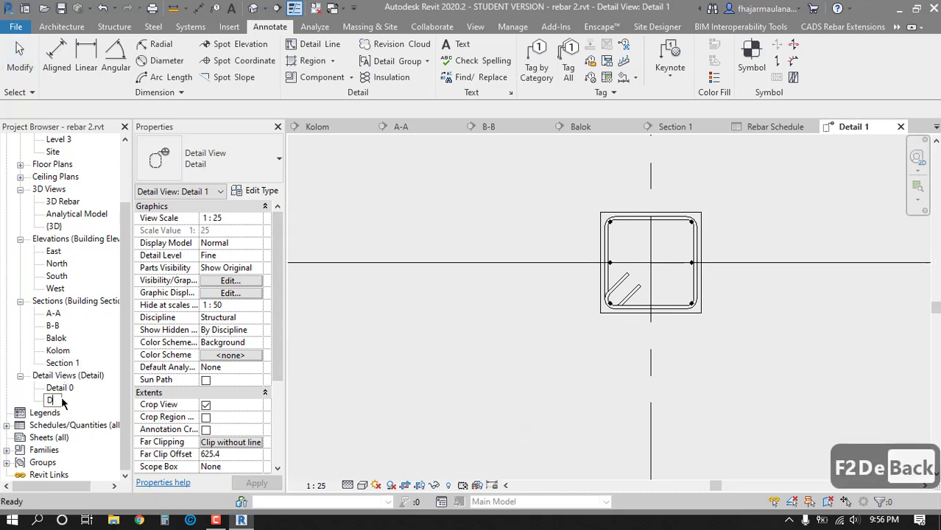
text(Detal)
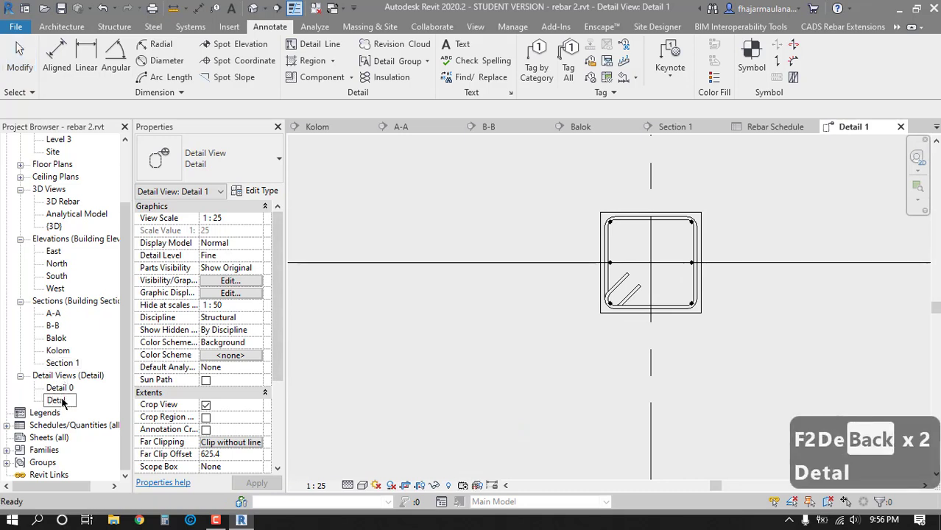
text( Co)
key(BackSpace)
key(BackSpace)
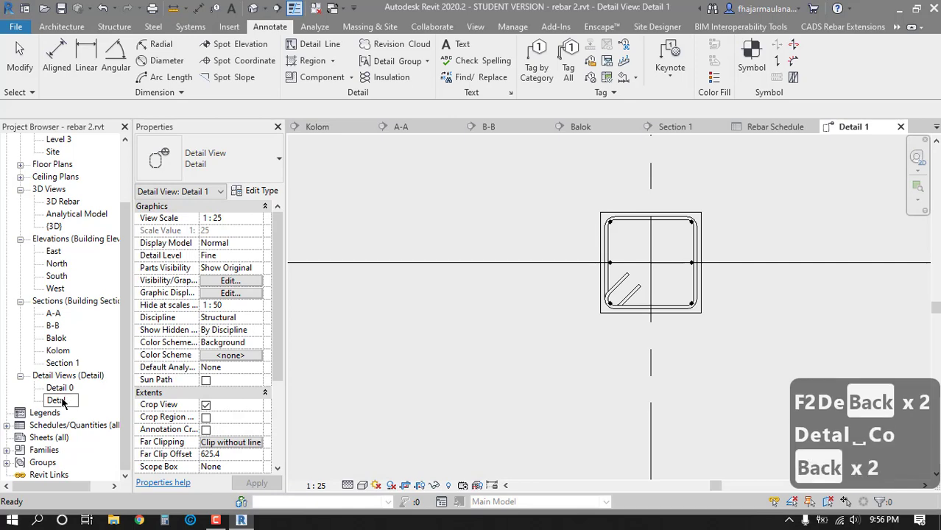
text(kolom)
key(Return)
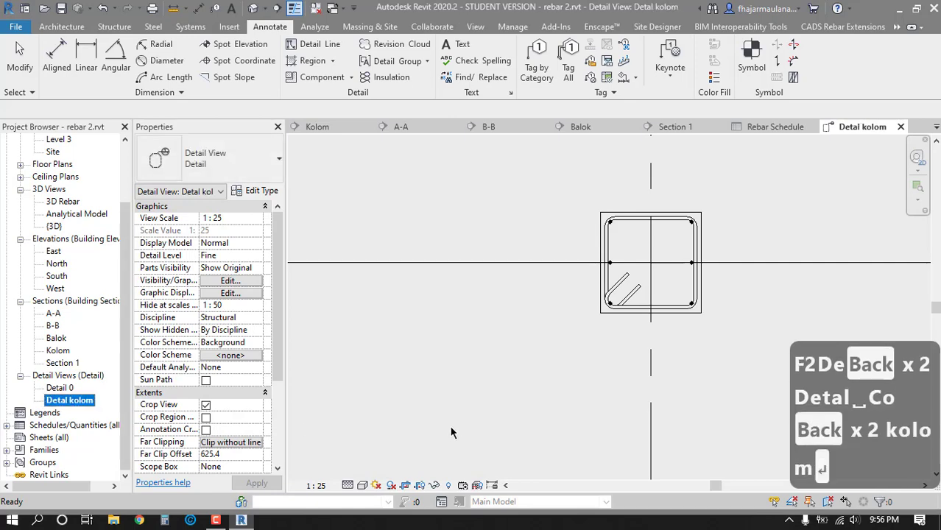
- Set the column detail view's scale to 1:10
click(448, 379)
middle_click(448, 376)
middle_click(448, 376)
middle_drag(535, 360, 444, 358)
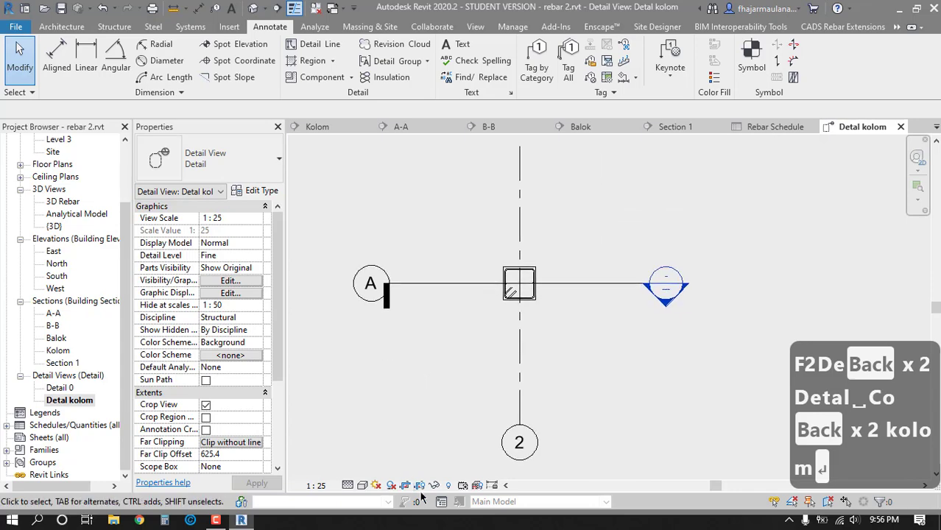
click(316, 486)
click(324, 340)
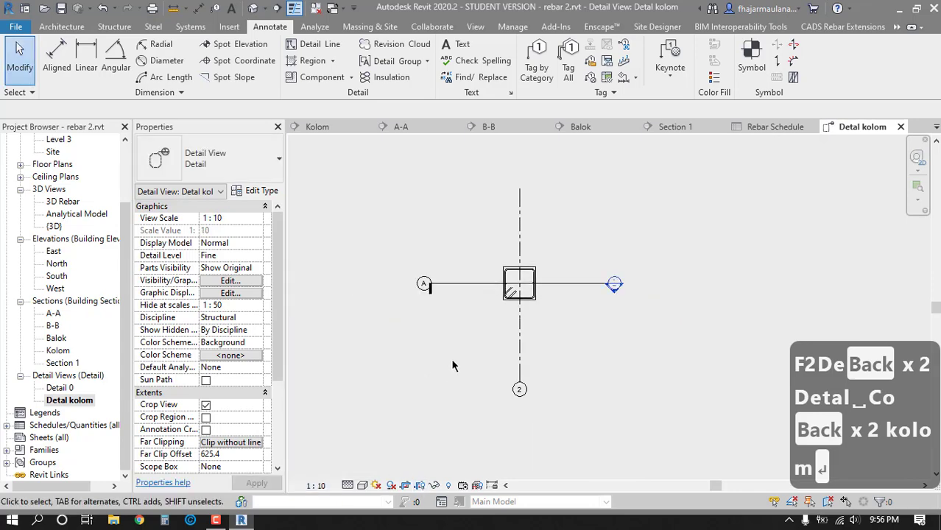
- Show the view's crop region and tighten all four sides closely around the column section
scroll(453, 366, up, 3)
click(424, 486)
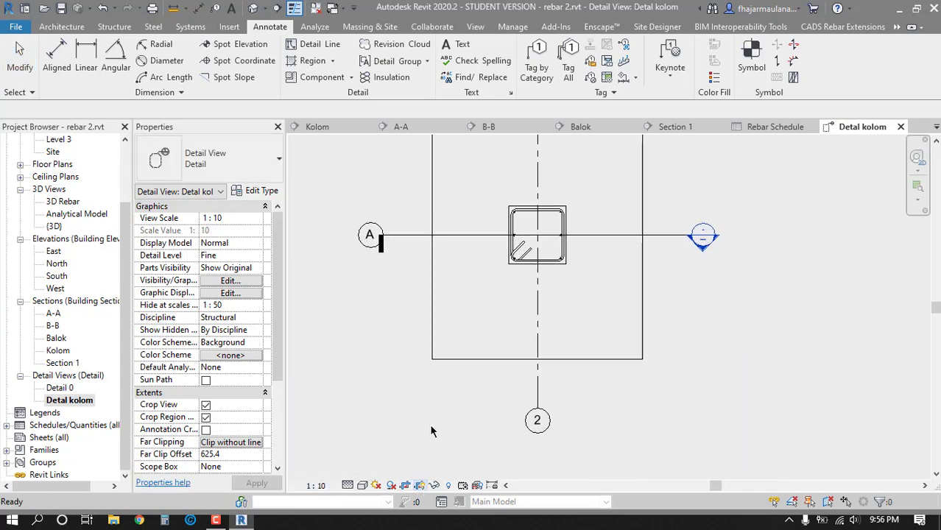
click(433, 305)
drag(432, 240, 497, 240)
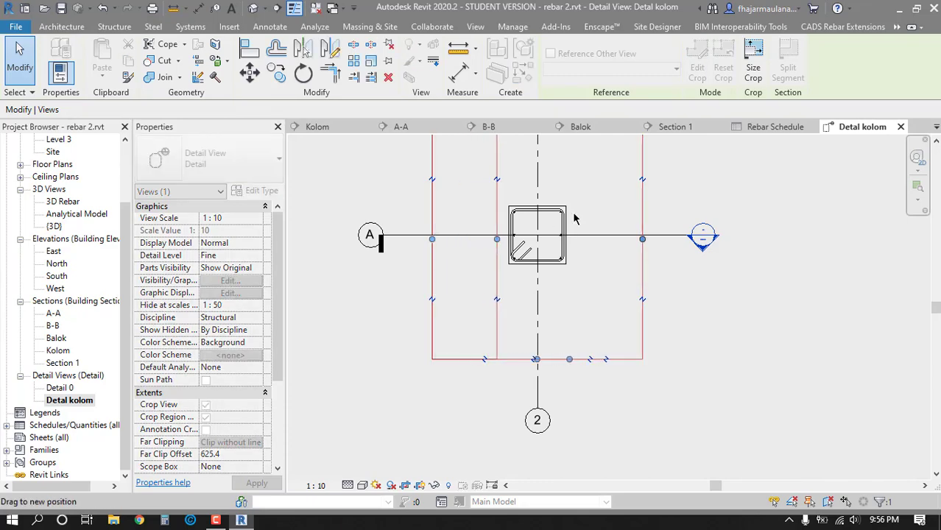
drag(642, 239, 579, 238)
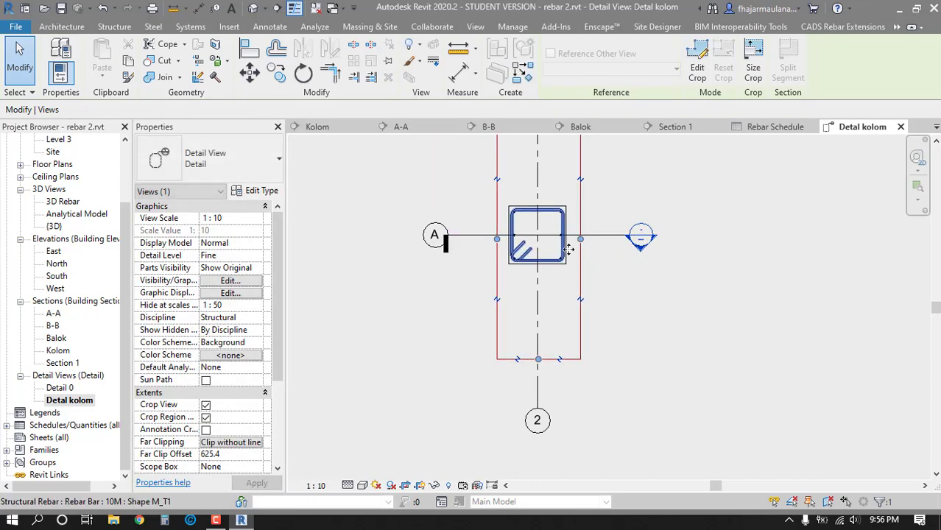
middle_drag(521, 147, 530, 188)
drag(547, 160, 547, 234)
drag(547, 401, 548, 333)
key(Escape)
key(Escape)
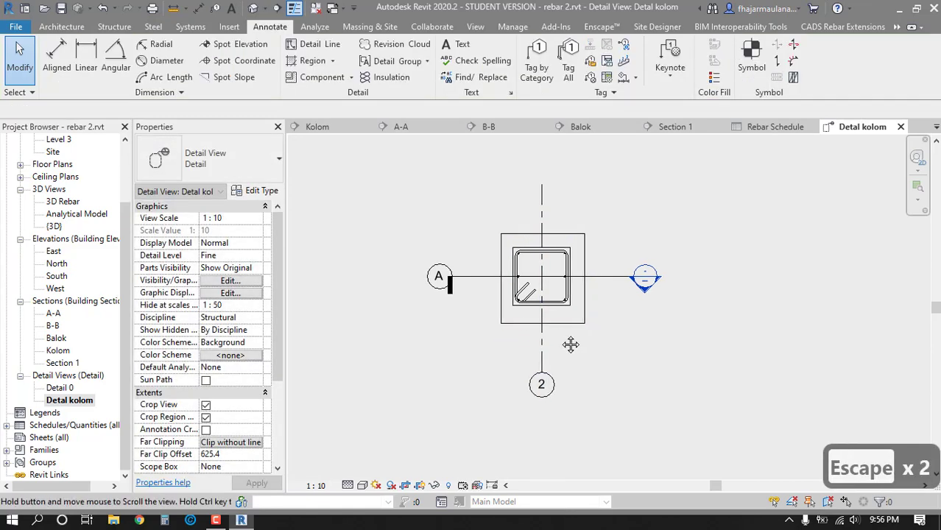
- Turn off the visibility of the Grids and Levels annotation categories for the column detail view
key(v)
key(v)
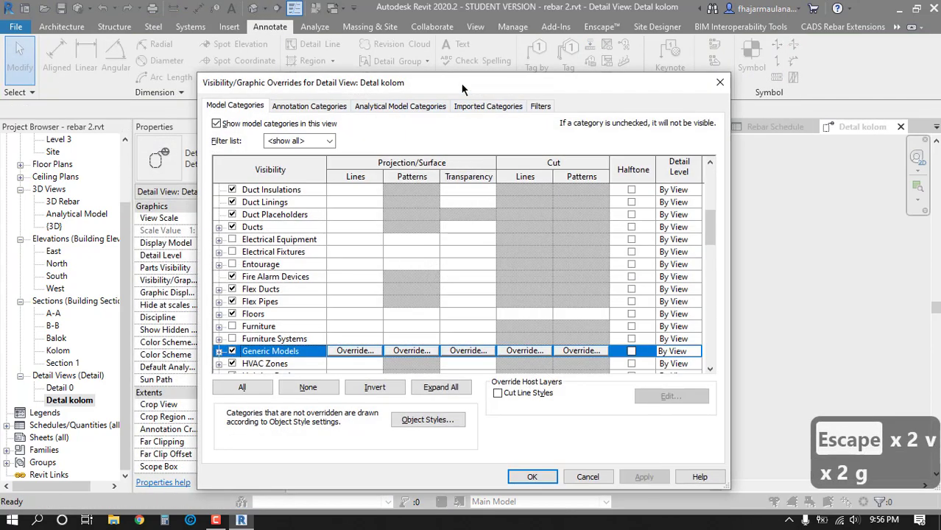
drag(463, 88, 479, 82)
click(325, 99)
click(266, 100)
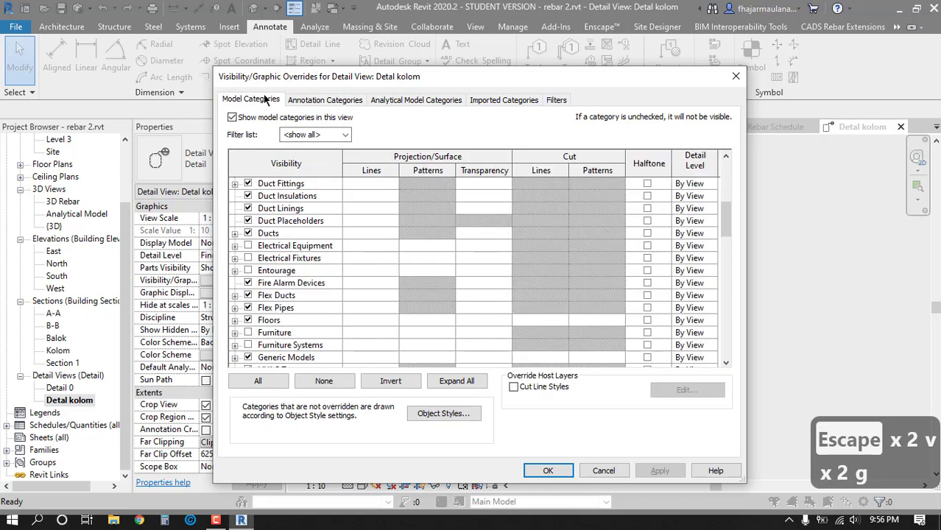
click(325, 99)
drag(725, 178, 727, 217)
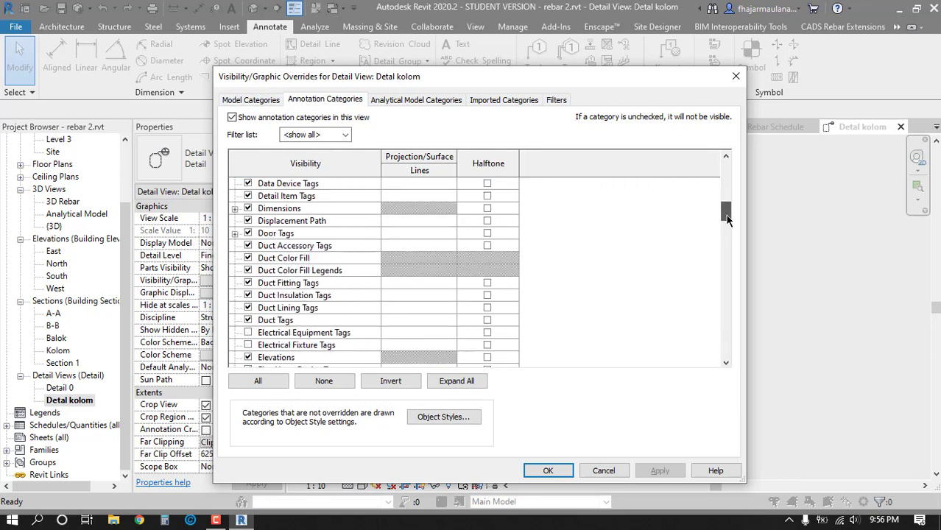
scroll(293, 281, down, 3)
scroll(284, 292, down, 3)
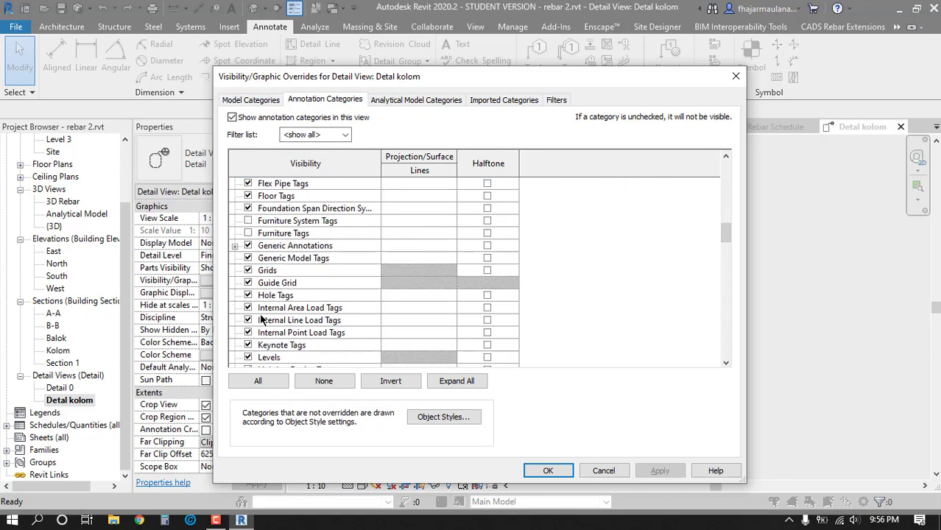
click(249, 270)
scroll(340, 287, down, 2)
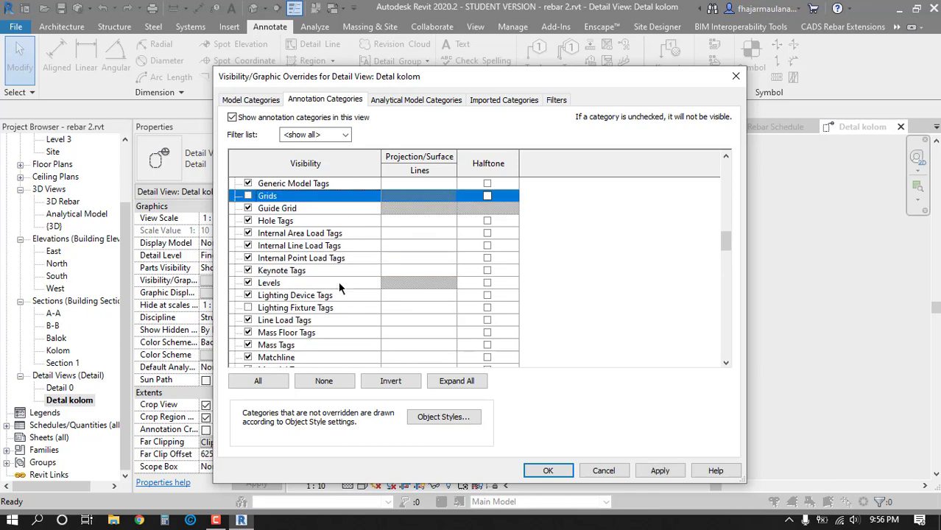
click(249, 283)
- Turn off the visibility of the Sections annotation category and apply the view's visibility overrides
scroll(727, 270, down, 4)
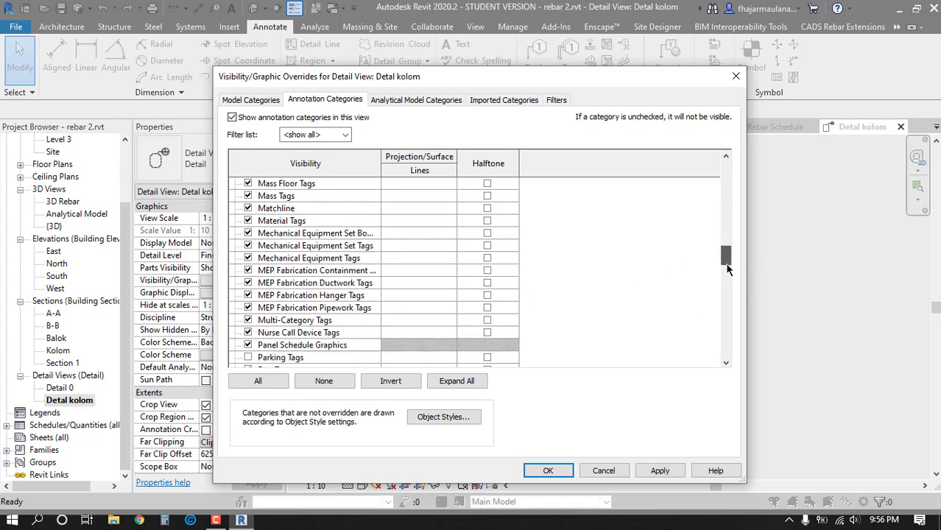
scroll(727, 271, down, 7)
scroll(318, 290, down, 2)
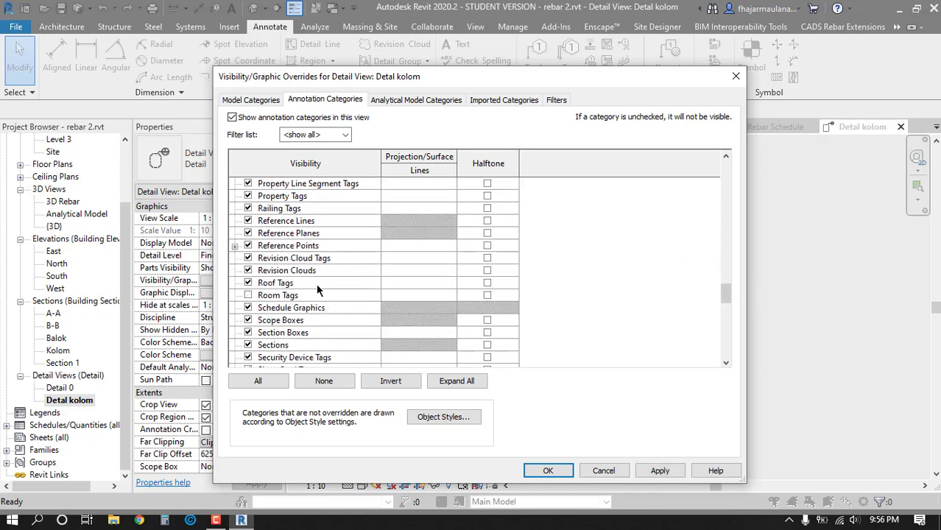
scroll(294, 299, down, 2)
click(248, 270)
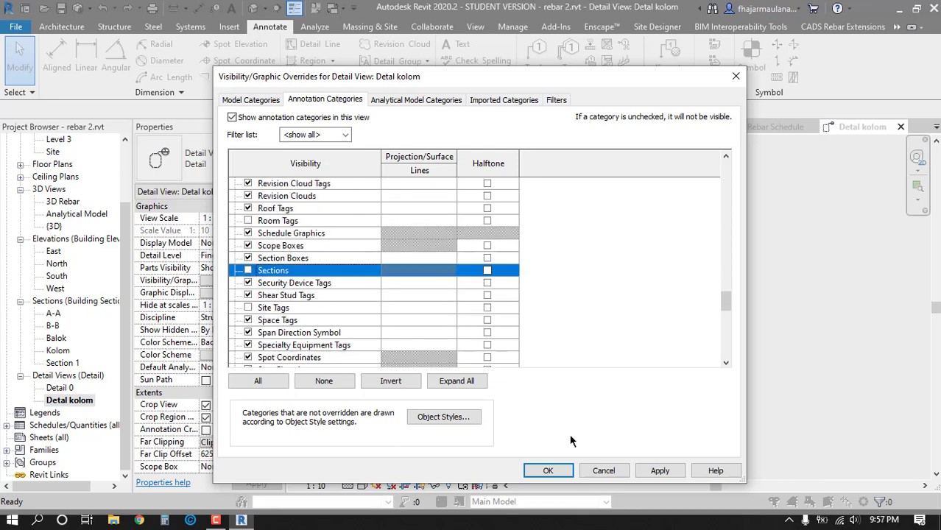
click(545, 469)
- Hide the crop region boundary and inspect the properties of the column's left vertical bar set
scroll(516, 287, up, 3)
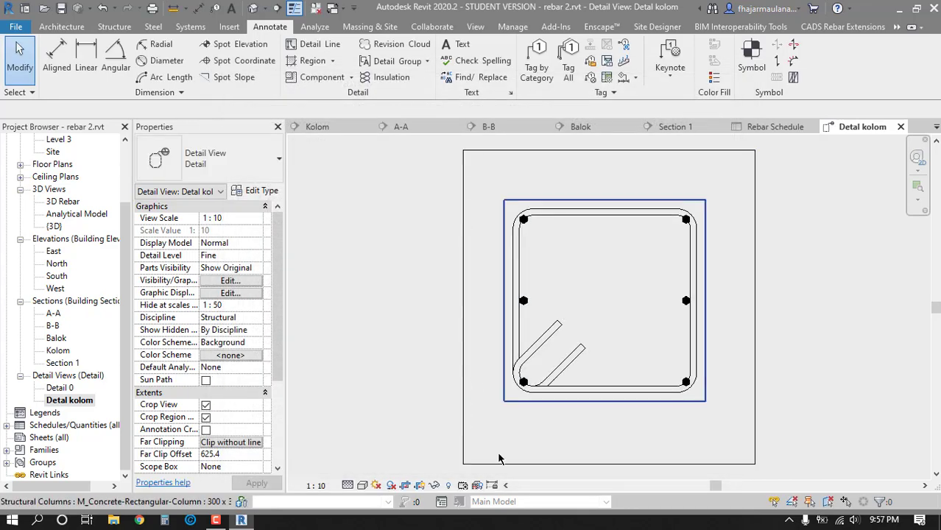
middle_drag(548, 361, 486, 404)
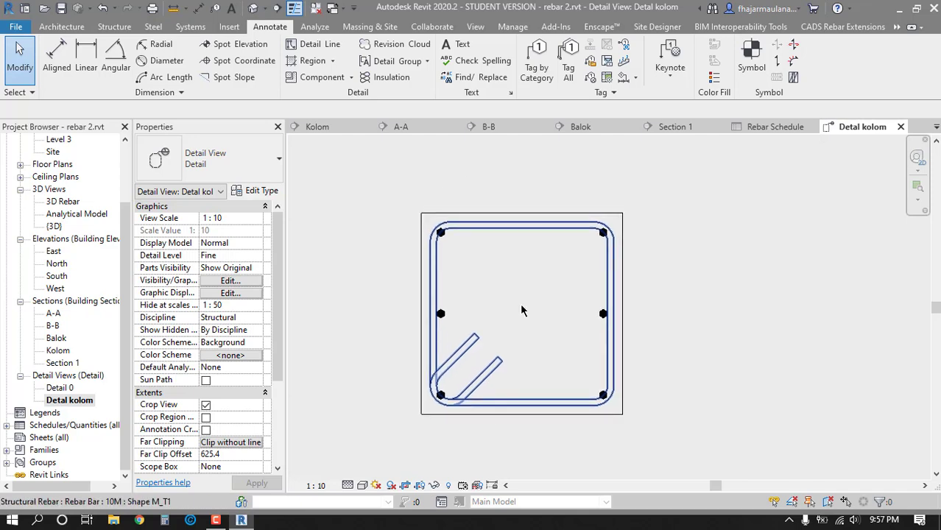
click(442, 235)
scroll(423, 259, down, 2)
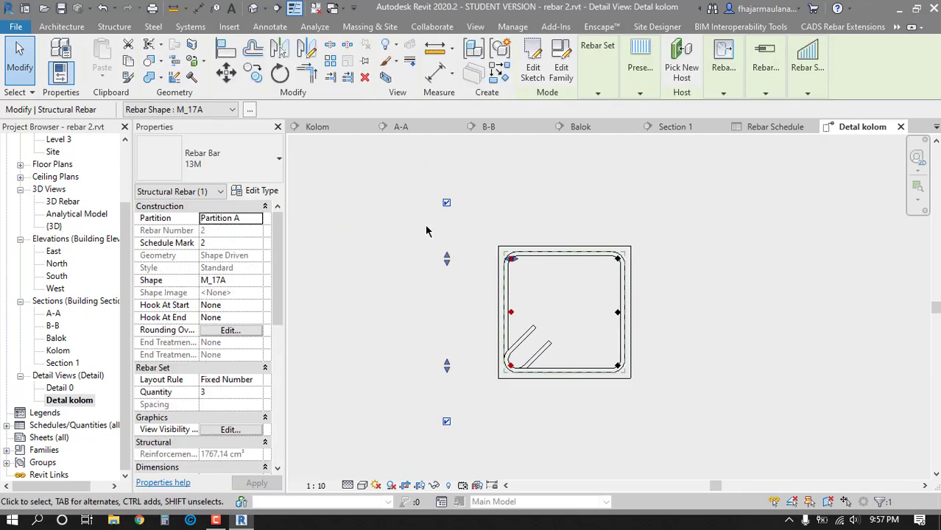
key(Escape)
key(Escape)
key(Escape)
scroll(567, 265, up, 2)
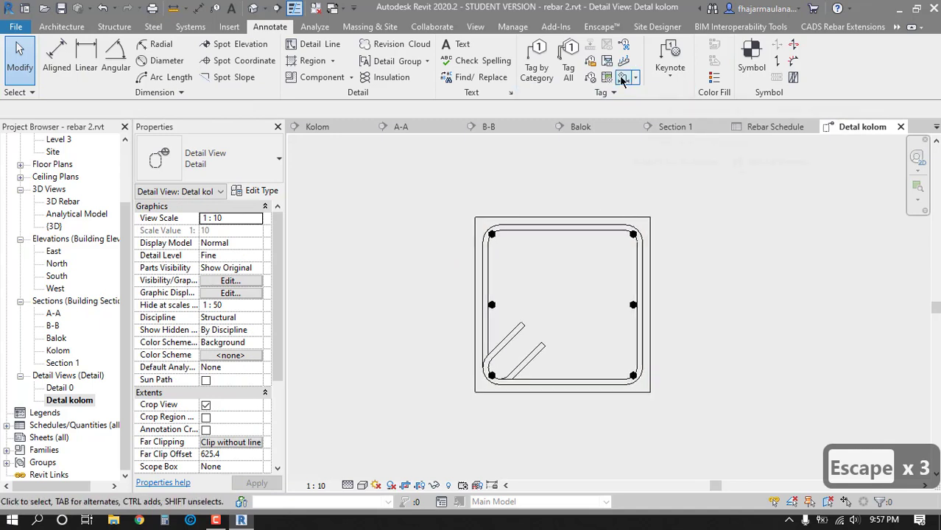
- Place a Structural Rebar Section multi-rebar annotation on the left bar set, with its tag above and left of the column
click(623, 78)
click(494, 236)
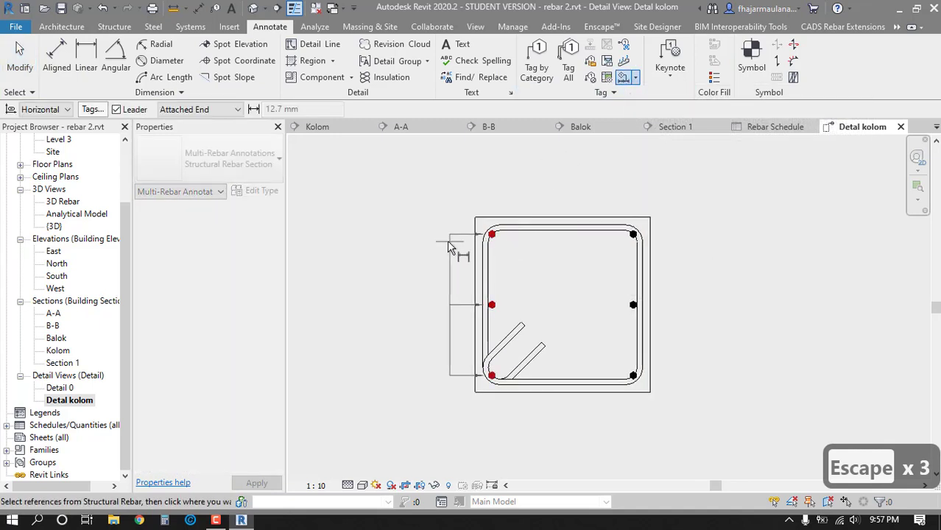
click(436, 243)
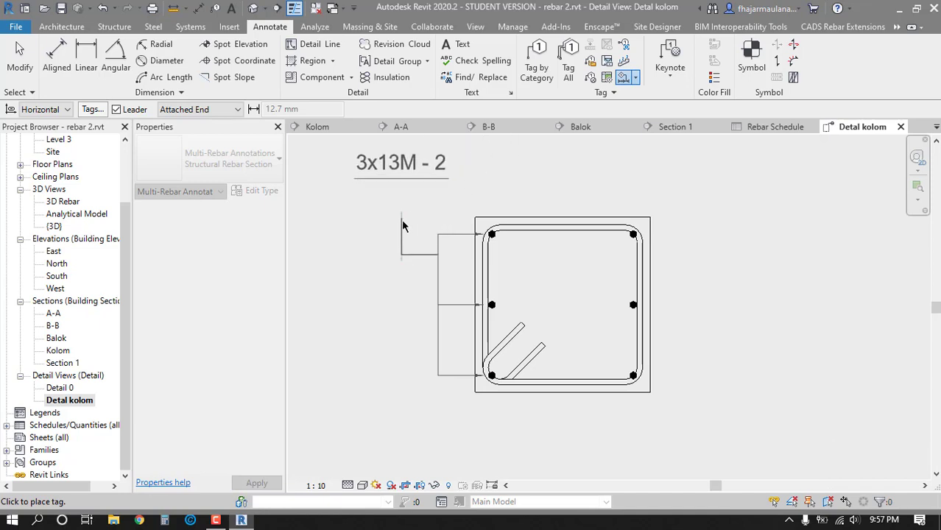
click(403, 226)
middle_drag(504, 278, 480, 293)
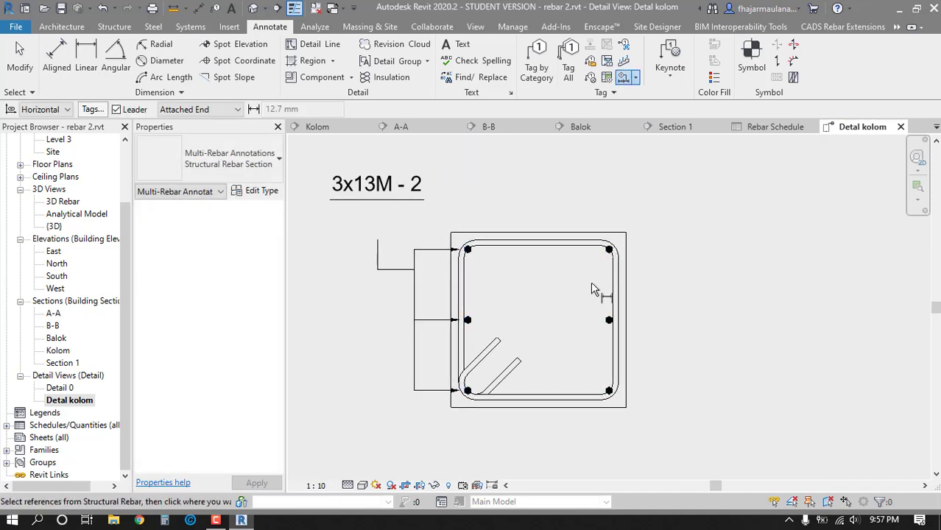
- Add a matching multi-rebar annotation to the right bar set, with its tag above and right of the column
middle_drag(594, 289, 596, 266)
click(608, 235)
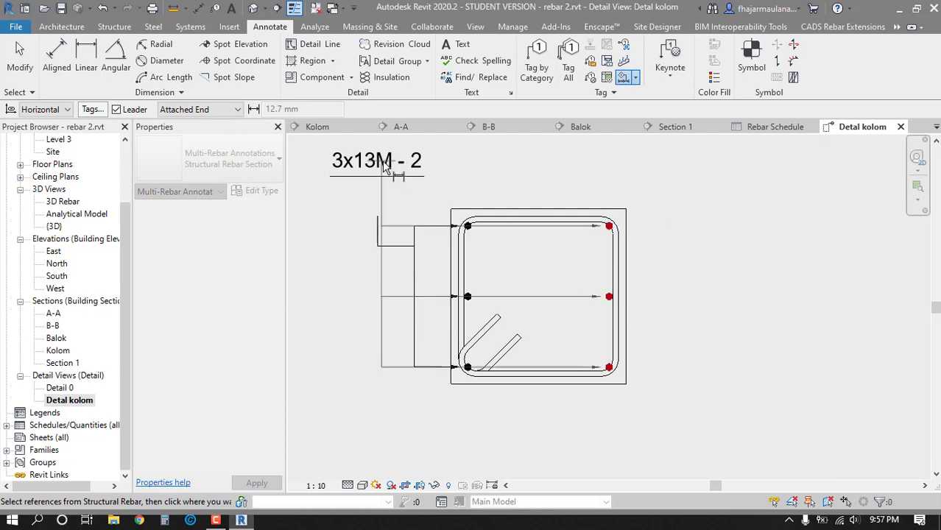
click(654, 221)
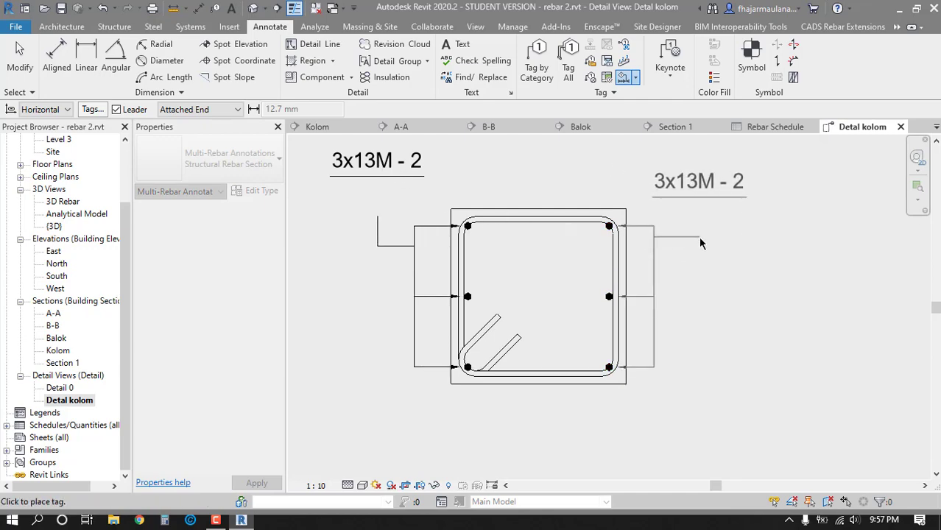
click(693, 202)
key(Escape)
key(Escape)
middle_drag(687, 225, 679, 243)
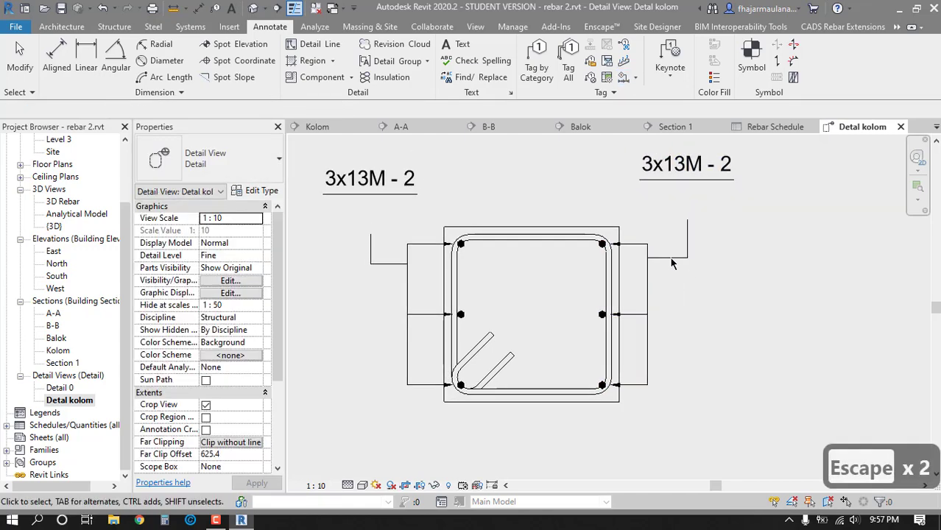
- Change the right bar set's annotation type to Structural Rebar and shift its dimension line slightly away from the column
click(670, 258)
click(235, 175)
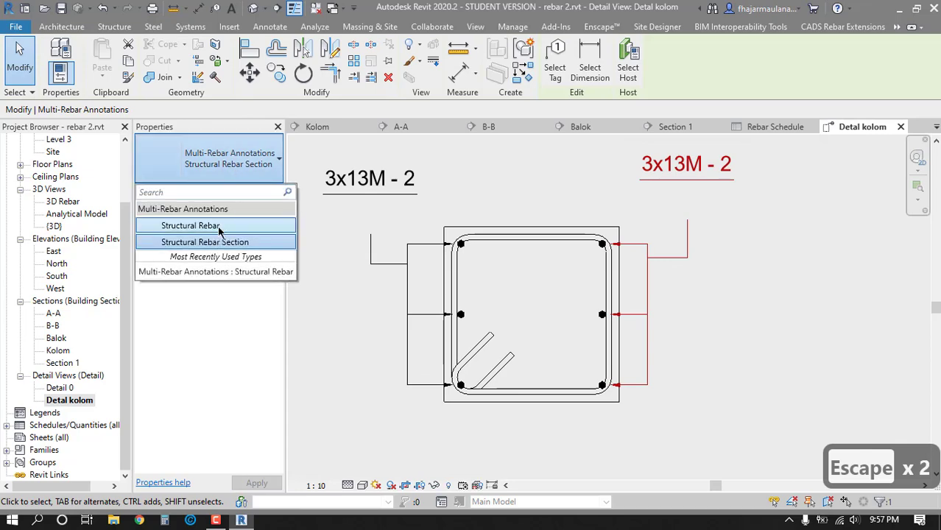
click(215, 226)
middle_drag(675, 343, 693, 346)
key(Escape)
key(Escape)
drag(679, 321, 693, 324)
key(Escape)
key(Escape)
middle_drag(736, 377, 688, 374)
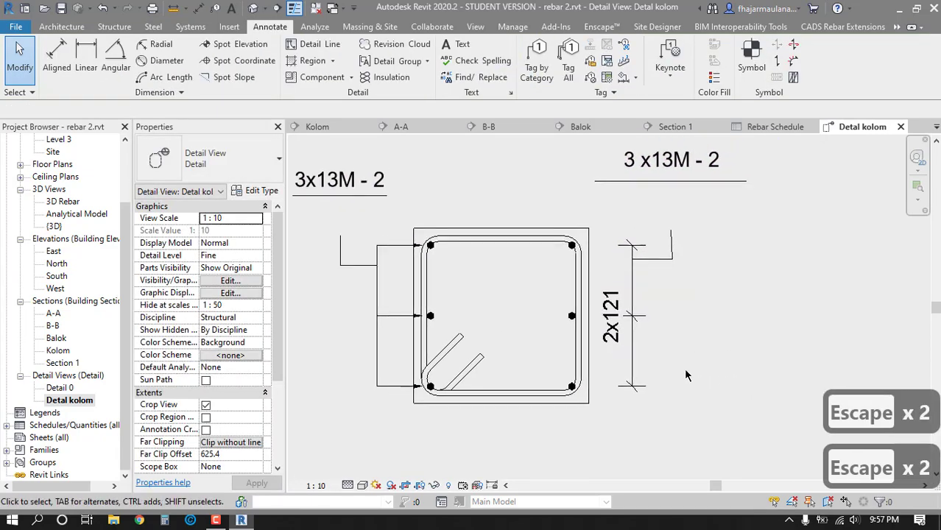
- Tag the column's stirrup by category, with the tag and its leader above the top edge
scroll(628, 377, down, 2)
middle_drag(573, 372, 619, 376)
scroll(619, 375, up, 2)
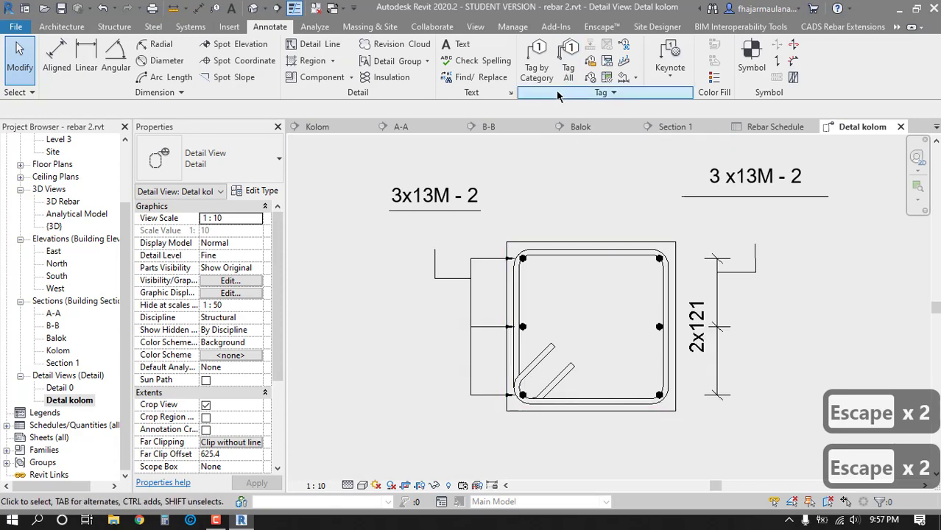
click(538, 59)
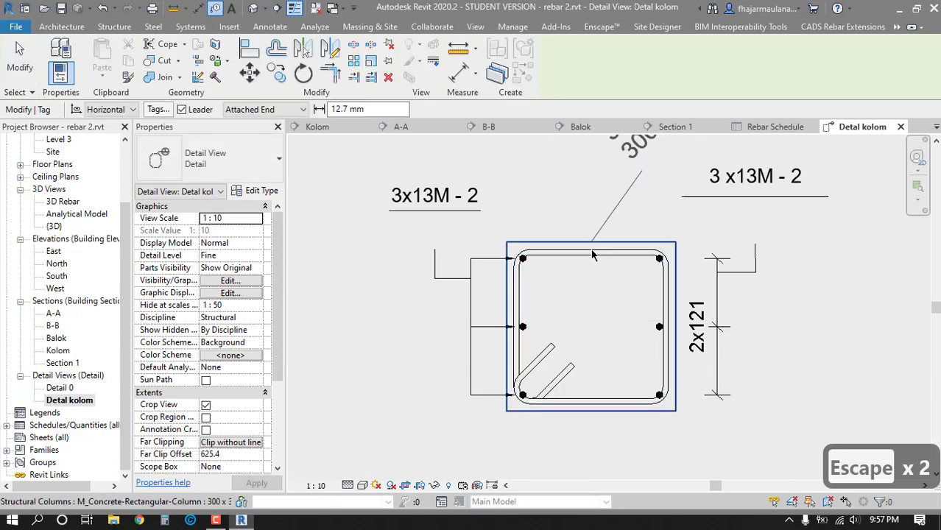
key(Tab)
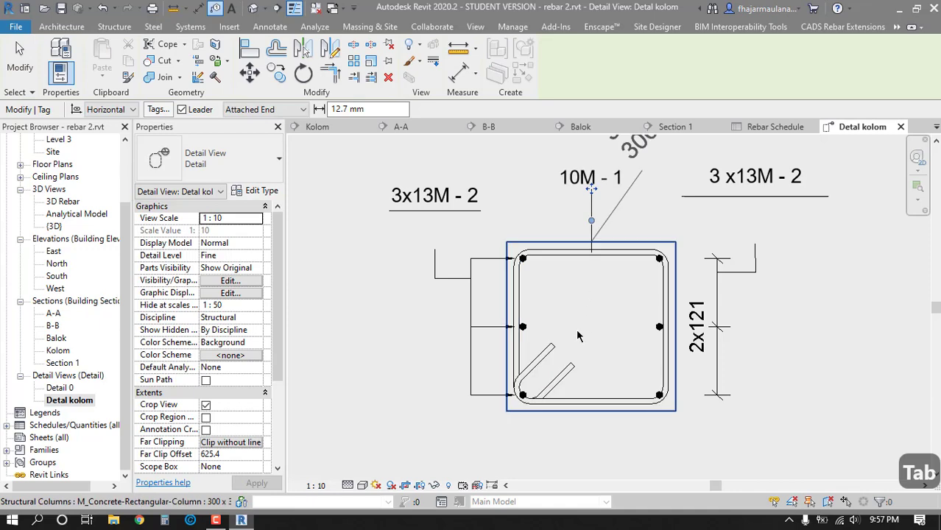
key(Escape)
key(Escape)
mouse_move(601, 349)
middle_down()
mouse_move(562, 317)
mouse_move(606, 349)
mouse_move(613, 344)
middle_up()
scroll(637, 368, down, 1)
scroll(613, 343, down, 2)
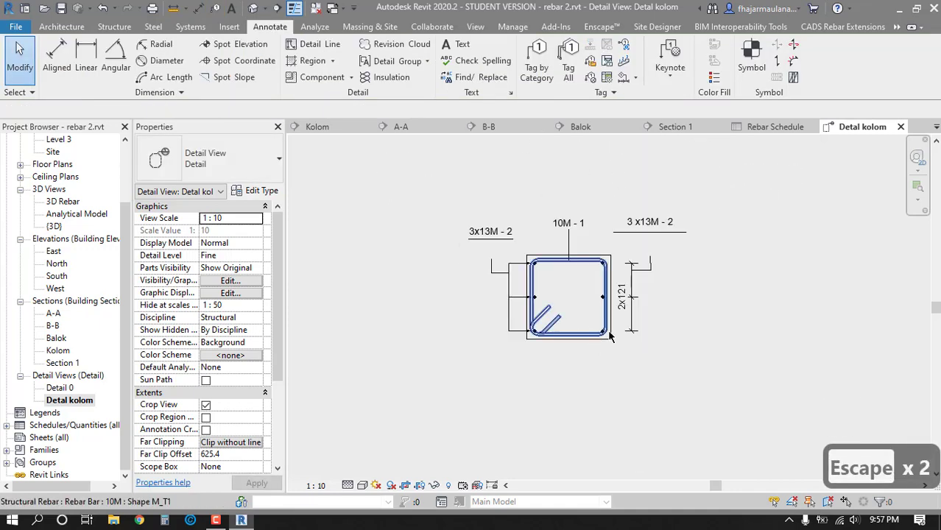
- Move the right bar set's multi-rebar tag down beside the column's right side, with its leader near the lowest bar
click(635, 293)
key(Escape)
key(Escape)
key(Tab)
key(Tab)
key(Tab)
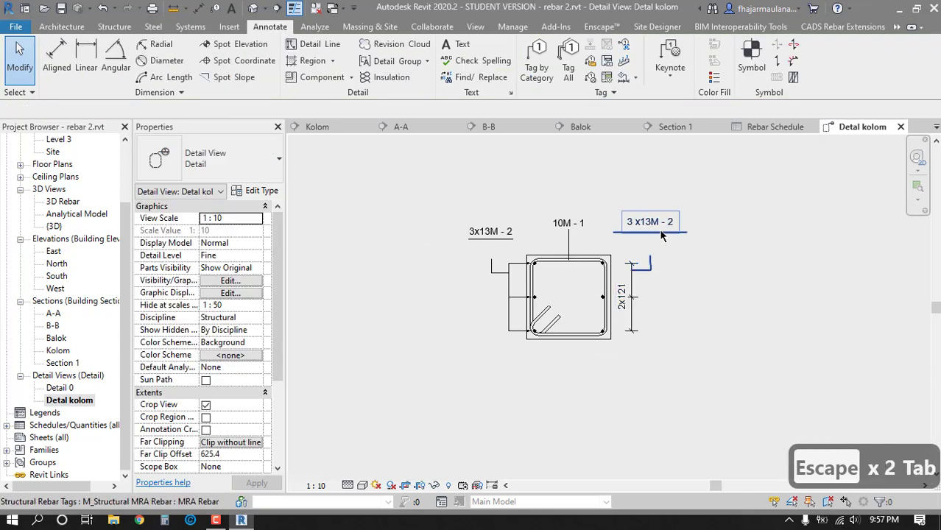
scroll(664, 316, up, 3)
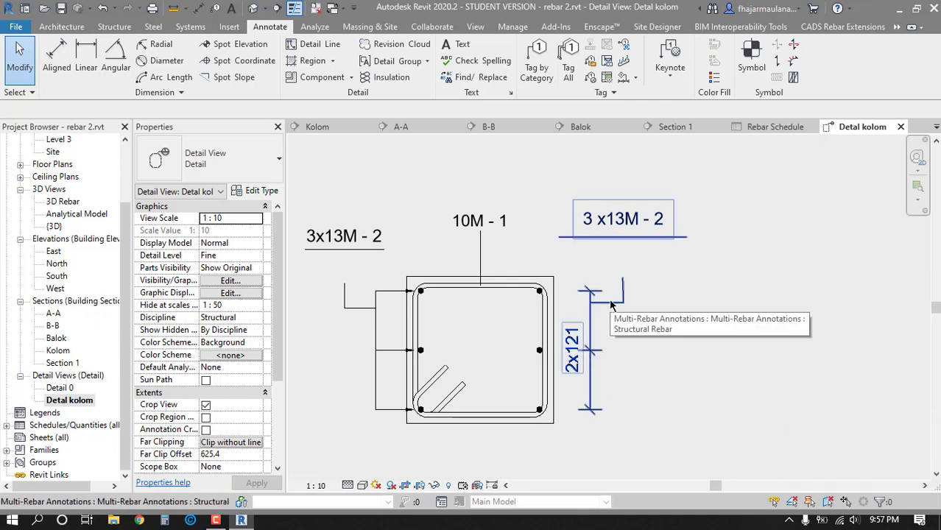
key(Tab)
key(Tab)
key(Tab)
key(Tab)
key(Tab)
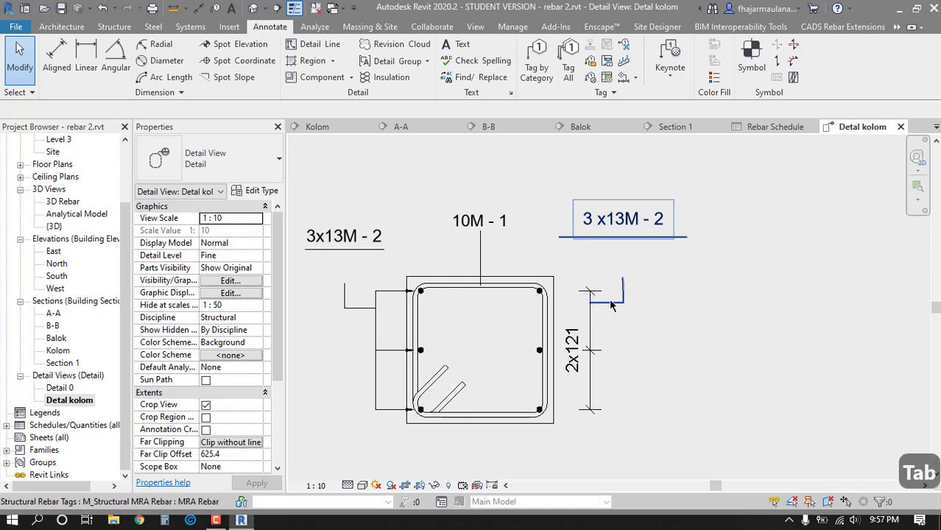
click(621, 295)
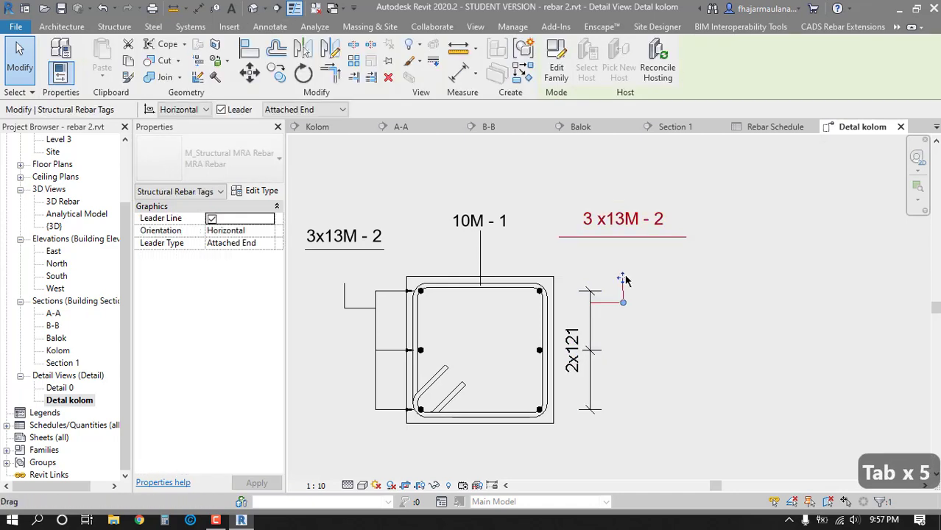
drag(621, 291, 658, 380)
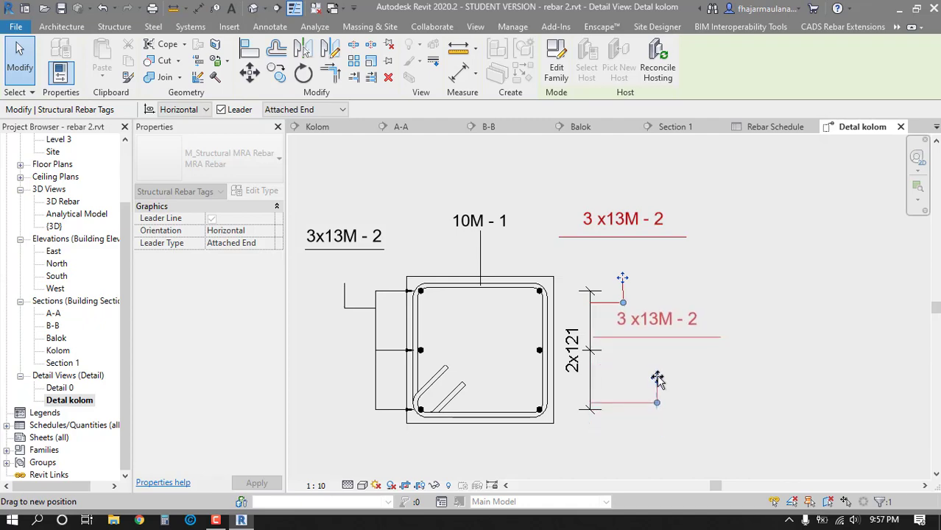
key(Escape)
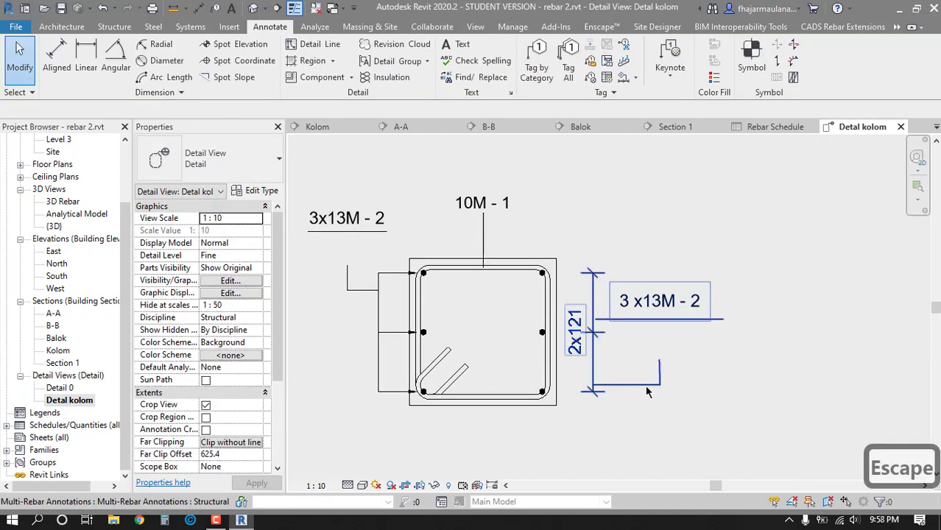
- Reposition the right bar set's multi-rebar tag above and right of the column, with its leader near the top bar
key(Tab)
click(647, 385)
drag(660, 359, 665, 272)
key(Escape)
middle_drag(658, 380, 769, 380)
scroll(770, 379, up, 1)
scroll(576, 431, down, 2)
middle_drag(576, 431, 590, 398)
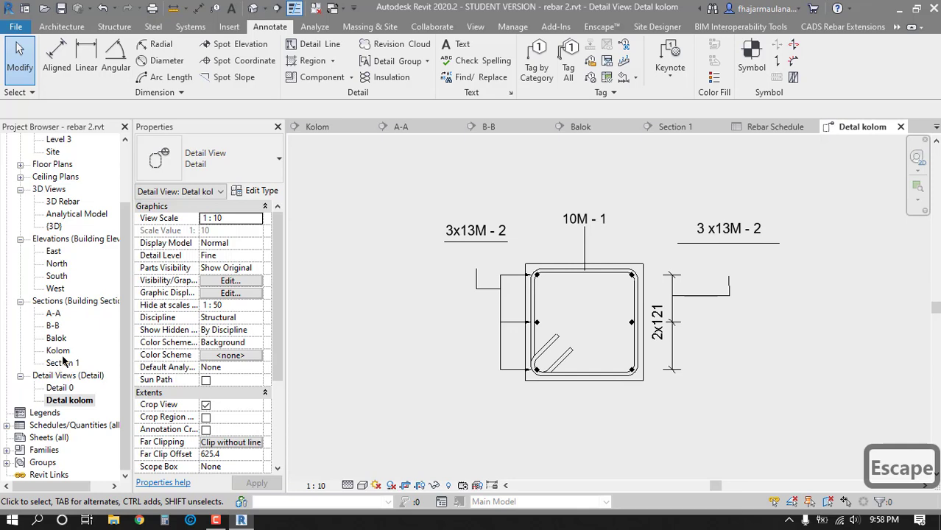
- Open the Section 1 view and go to the detail view referenced by the section marker at the footing
double_click(62, 362)
scroll(542, 384, down, 2)
scroll(505, 344, up, 1)
key(Escape)
key(Escape)
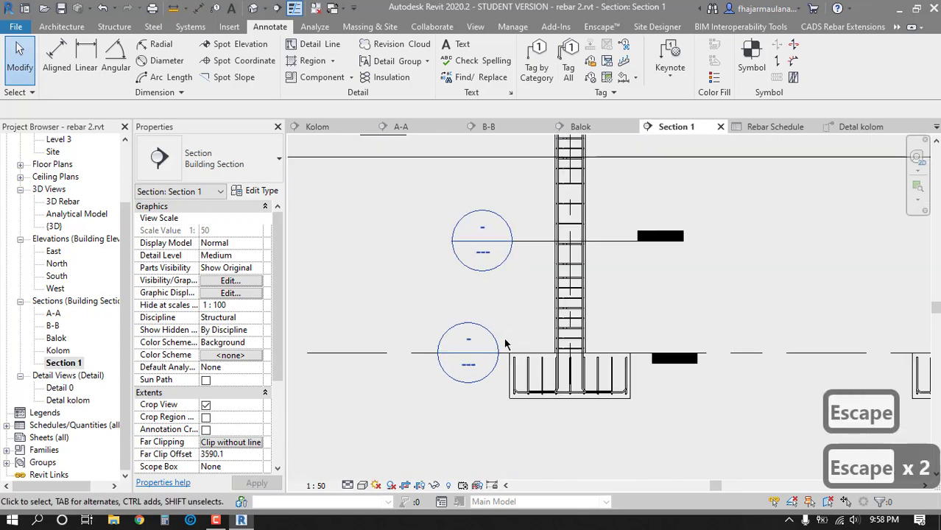
scroll(506, 344, up, 2)
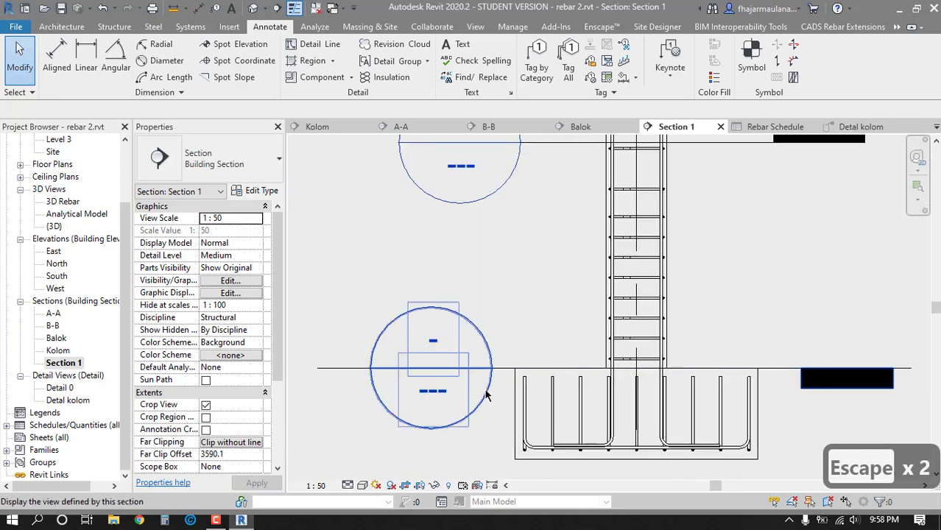
double_click(486, 395)
key(Escape)
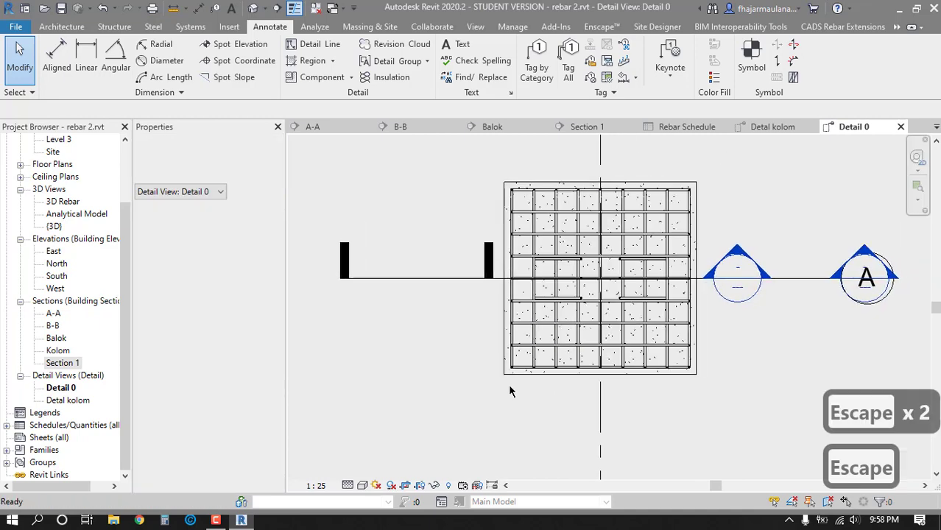
key(Escape)
- Rename the Detail 0 view as Detail Foundation
click(63, 363)
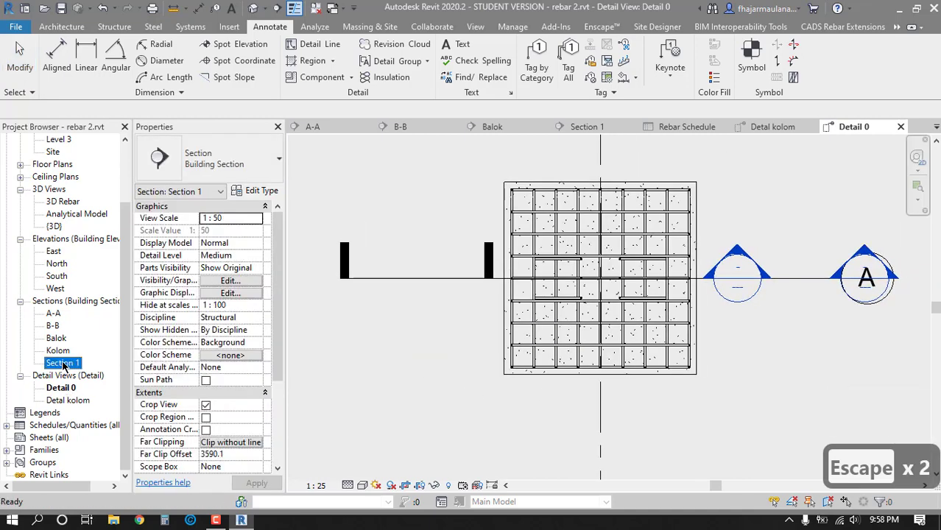
click(61, 392)
key(F2)
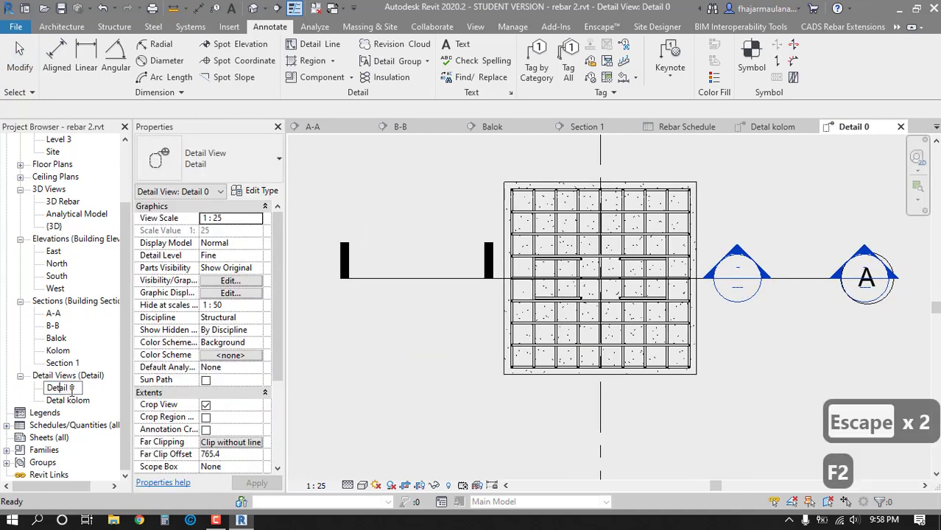
key(Right)
key(Right)
key(Right)
key(Right)
key(Right)
key(Right)
key(Right)
key(Right)
key(Right)
key(BackSpace)
key(BackSpace)
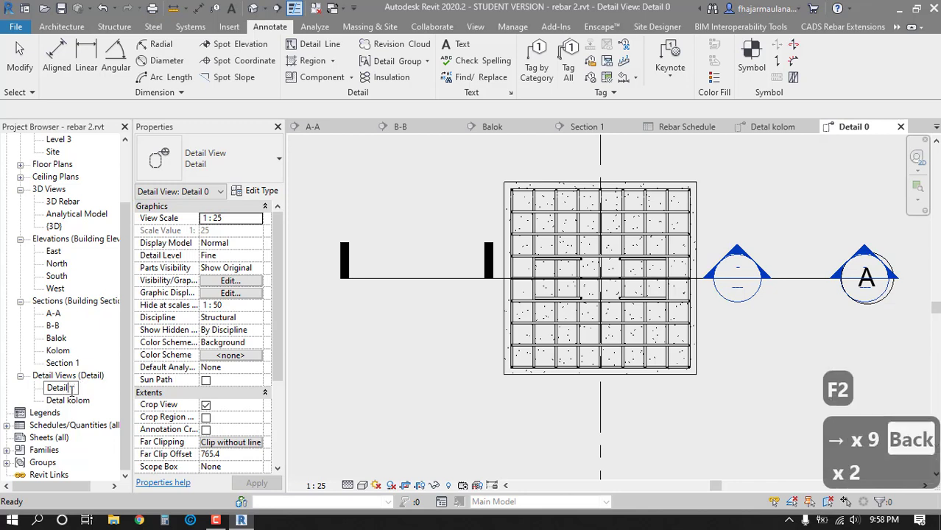
text(Foundation)
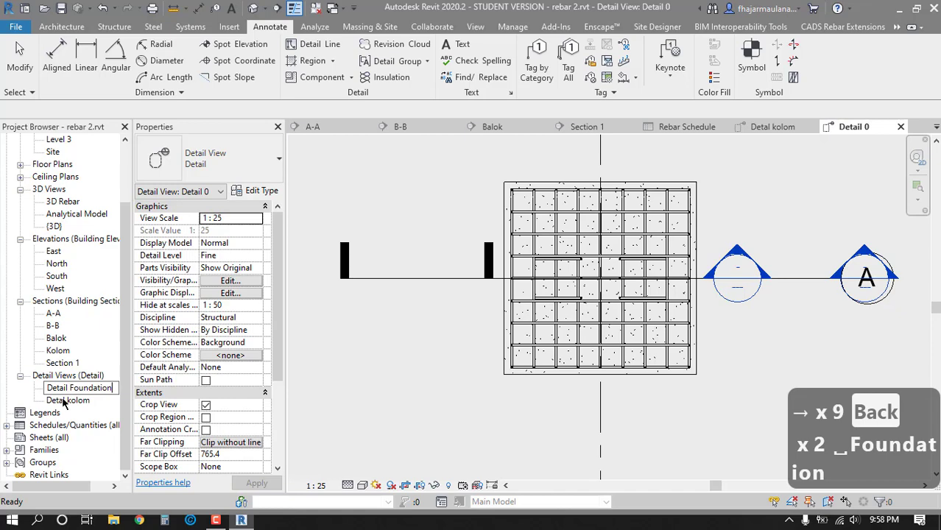
key(Return)
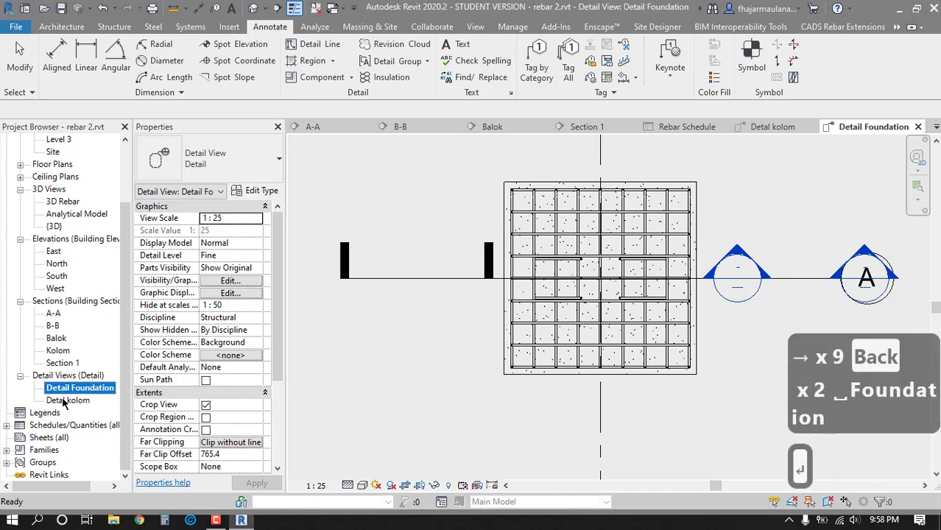
- Turn off the Levels annotation category in the Detail Foundation view's visibility overrides
scroll(372, 377, up, 2)
key(Escape)
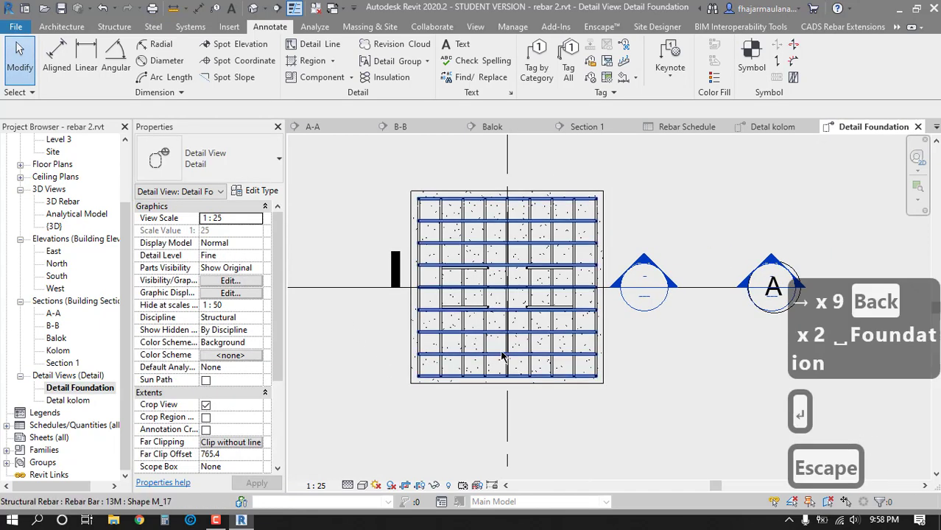
scroll(501, 353, down, 4)
key(v)
key(g)
click(325, 100)
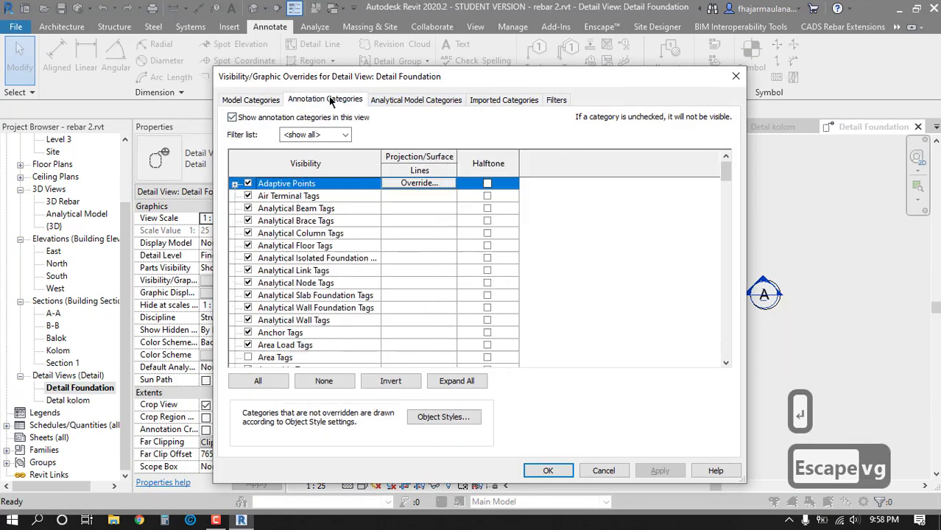
drag(726, 174, 718, 244)
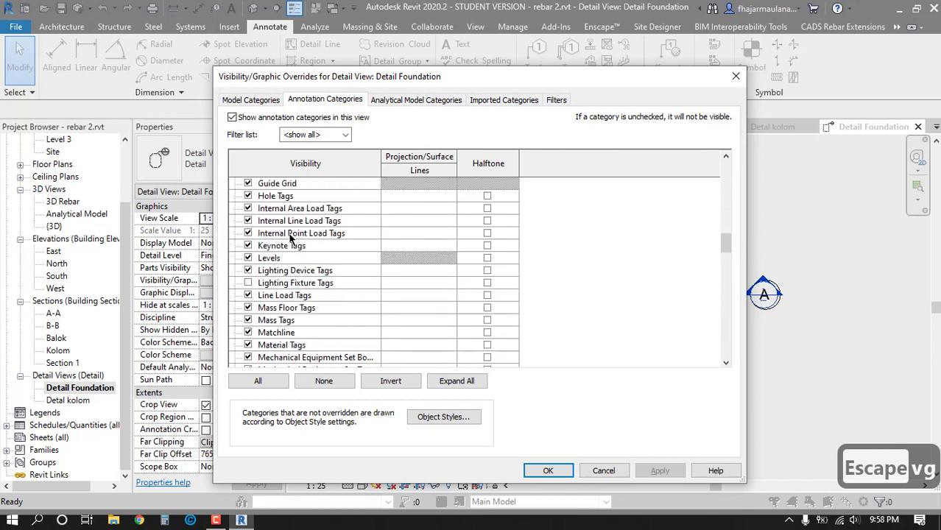
click(248, 259)
- Turn off the Sections and Grids annotation categories for the view and apply the overrides
scroll(304, 294, down, 2)
scroll(303, 295, down, 5)
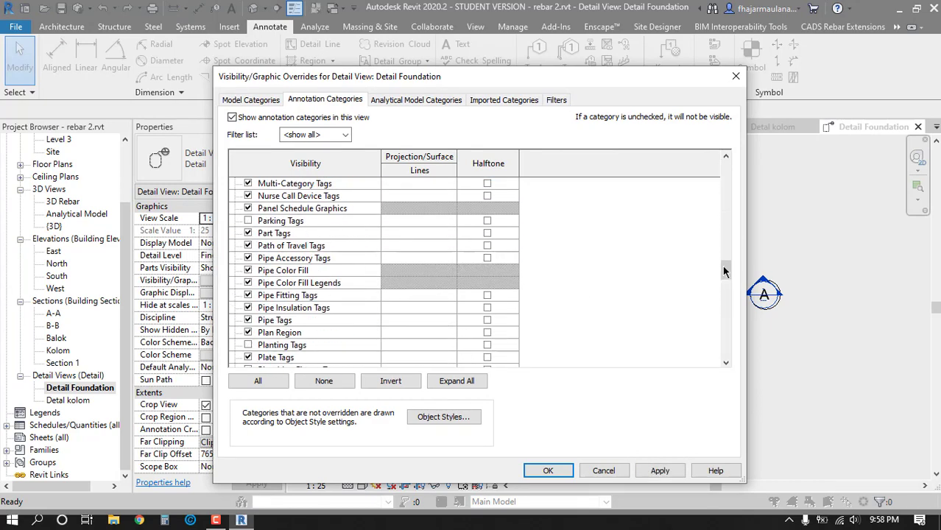
drag(727, 274, 726, 296)
scroll(259, 260, up, 2)
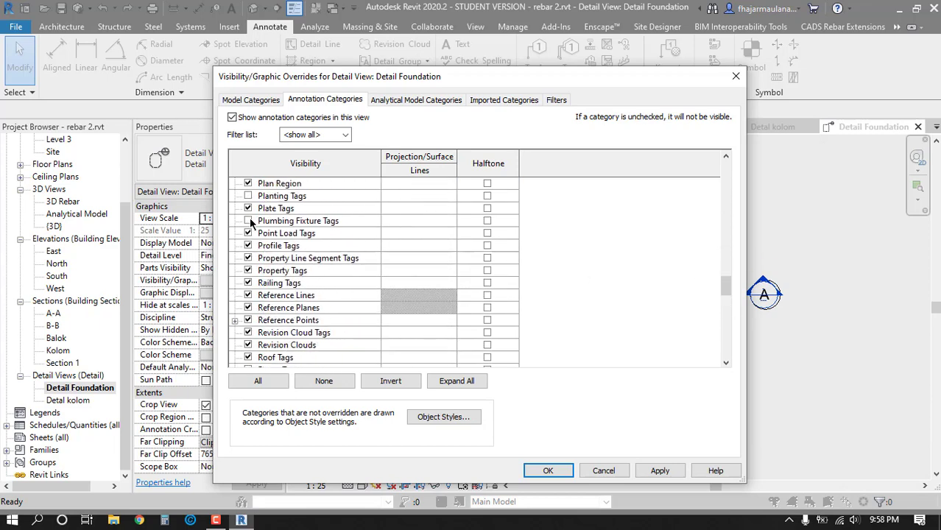
scroll(250, 223, down, 4)
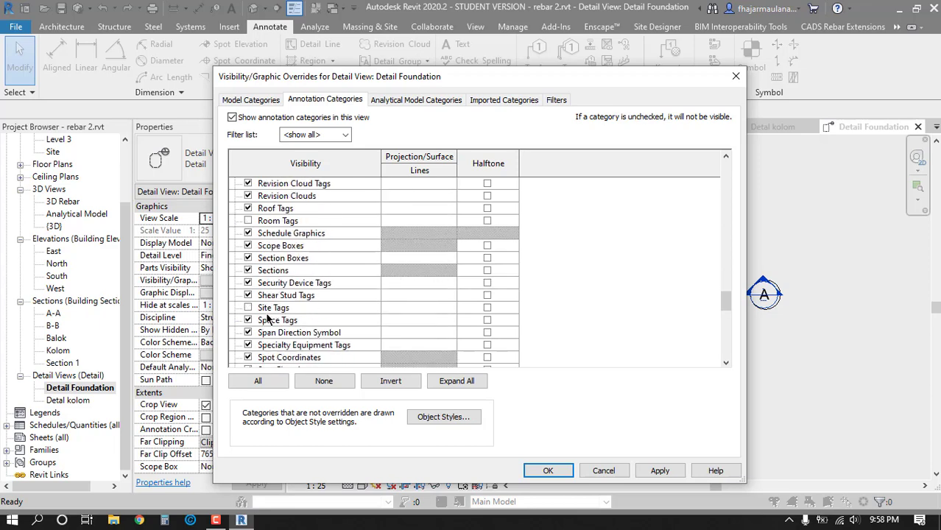
click(248, 271)
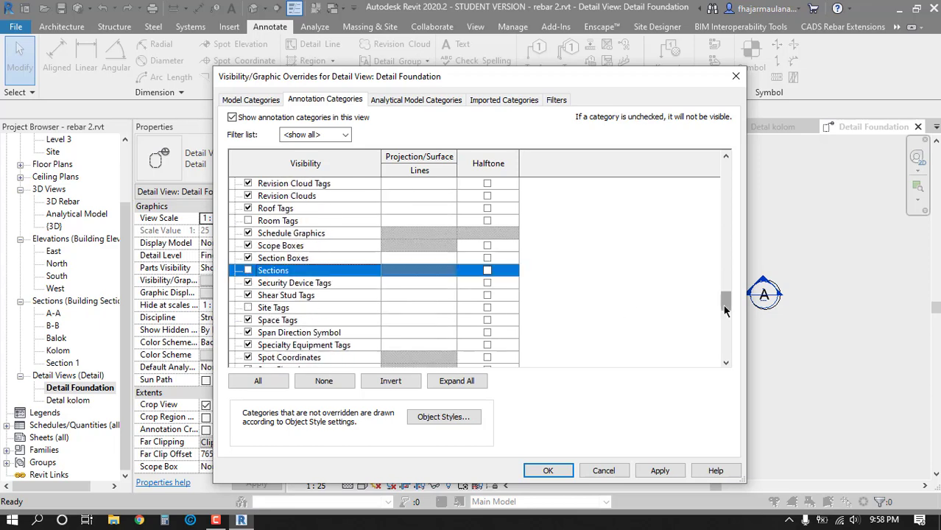
drag(726, 310, 712, 241)
click(249, 258)
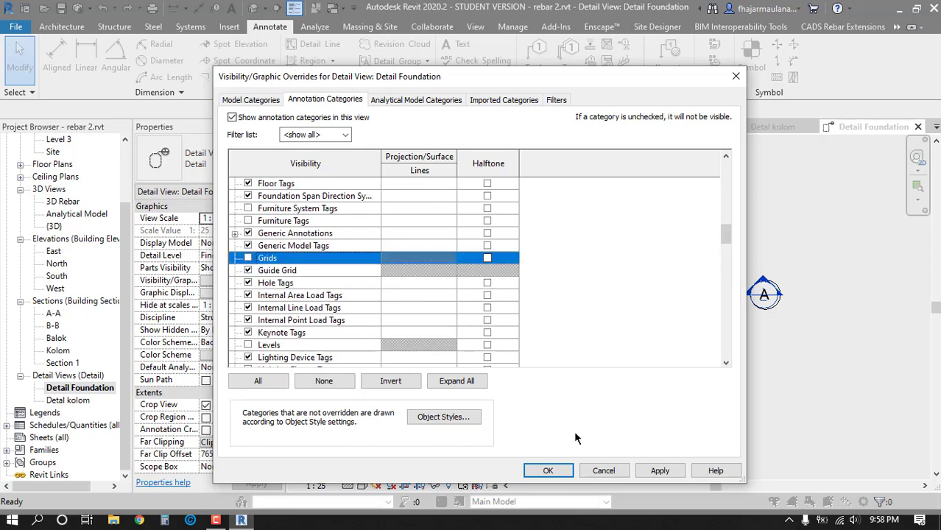
click(545, 470)
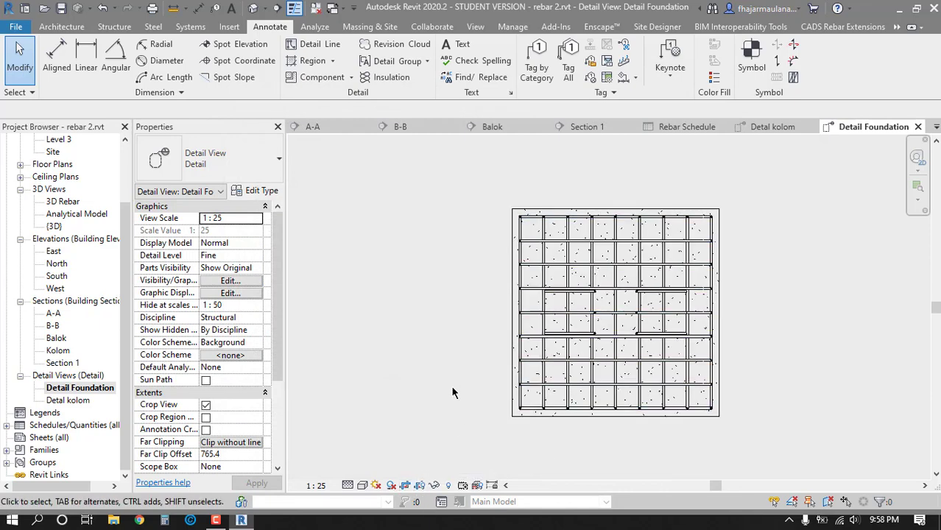
- Show the crop region, tighten it around the footing on all four sides, and hide its boundary again
click(421, 486)
click(455, 308)
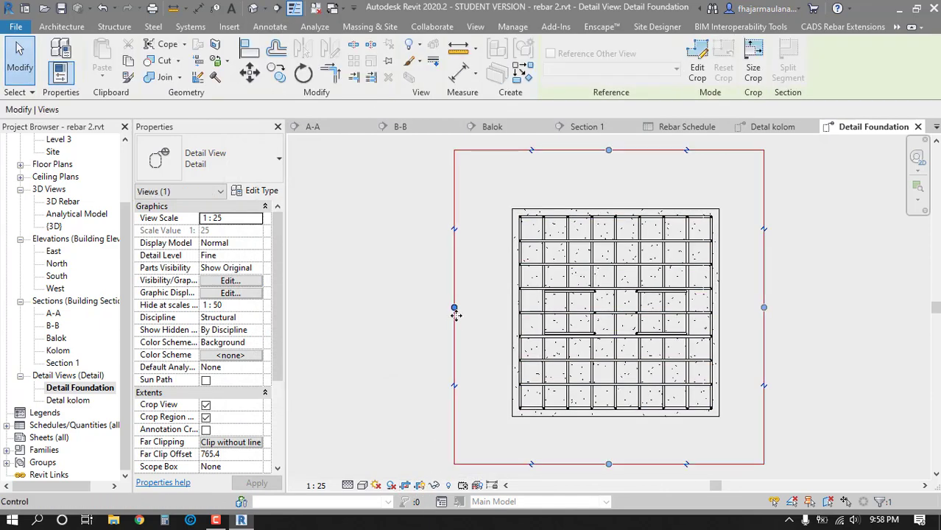
drag(454, 308, 496, 308)
drag(764, 308, 731, 308)
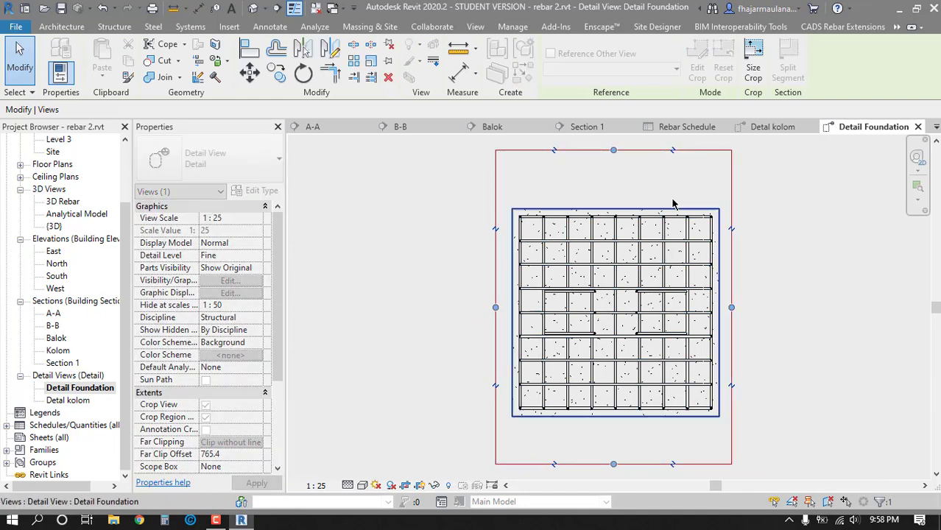
drag(610, 152, 614, 191)
drag(613, 464, 568, 416)
middle_click(563, 401)
middle_click(563, 402)
middle_drag(572, 407, 559, 402)
key(Escape)
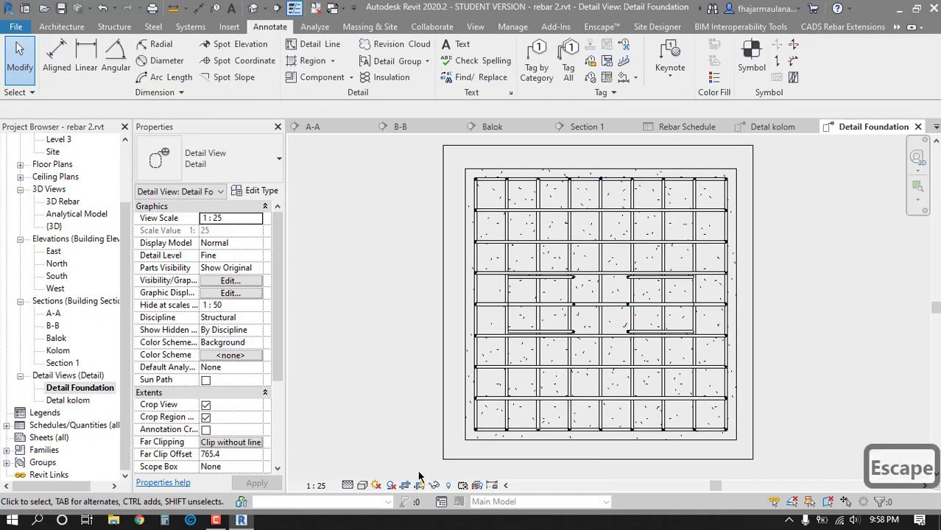
click(420, 485)
- Set the foreground surface pattern of the footing's Concrete, Cast-in-Place gray material to <No pattern>
scroll(456, 409, up, 3)
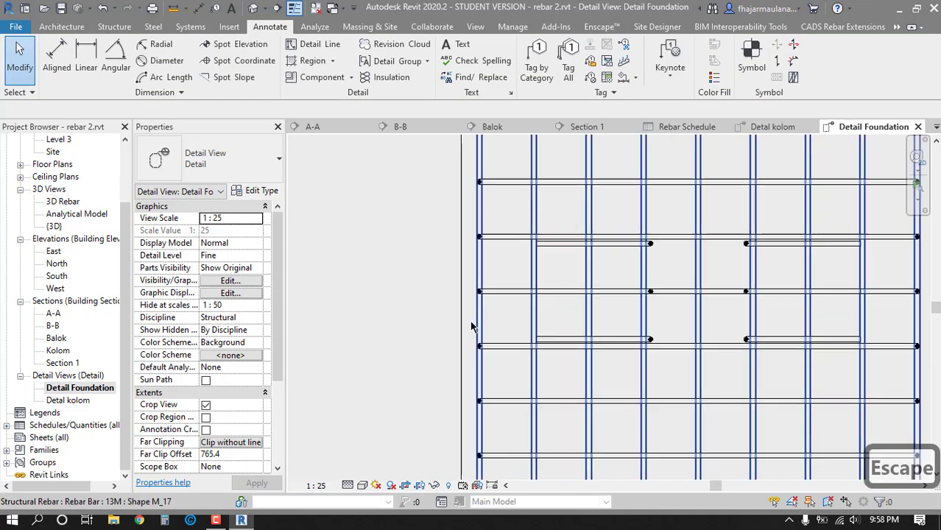
scroll(523, 263, up, 2)
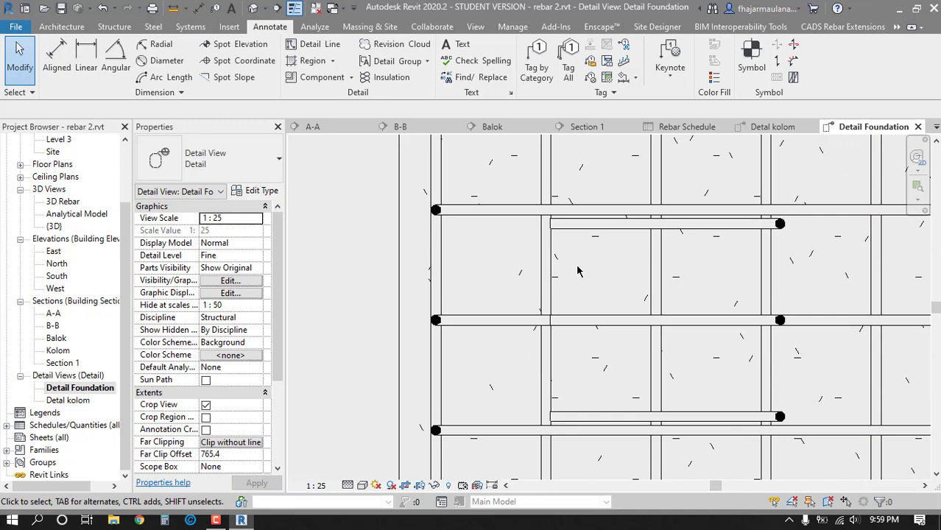
click(395, 277)
scroll(394, 280, down, 2)
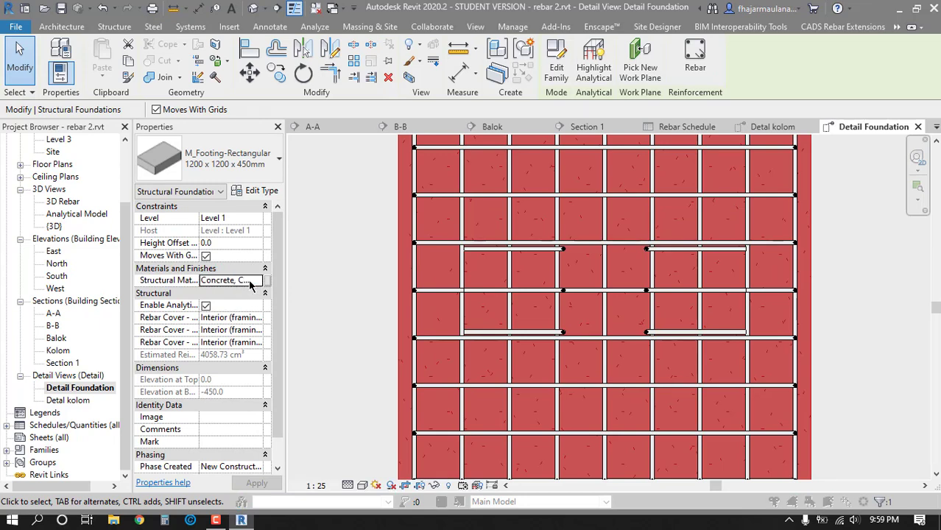
click(250, 281)
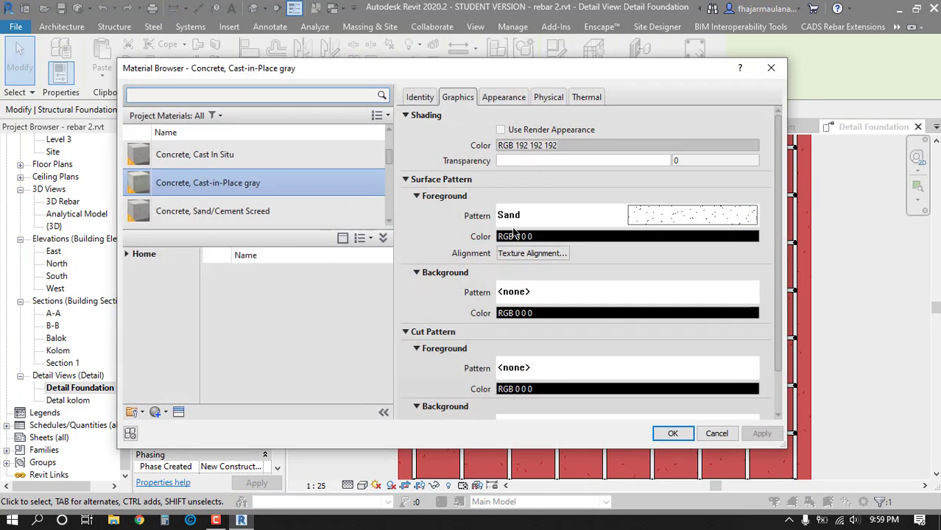
click(686, 217)
drag(733, 243, 714, 191)
click(660, 175)
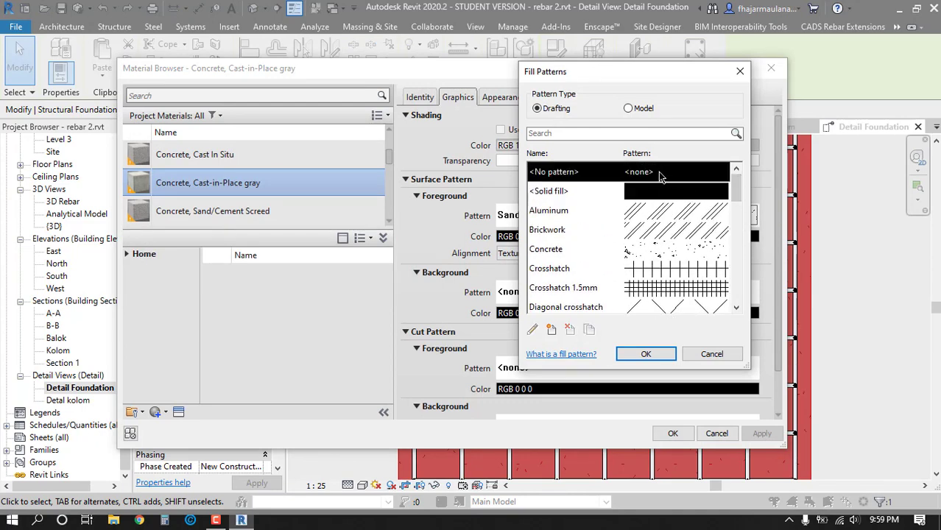
click(646, 354)
click(676, 434)
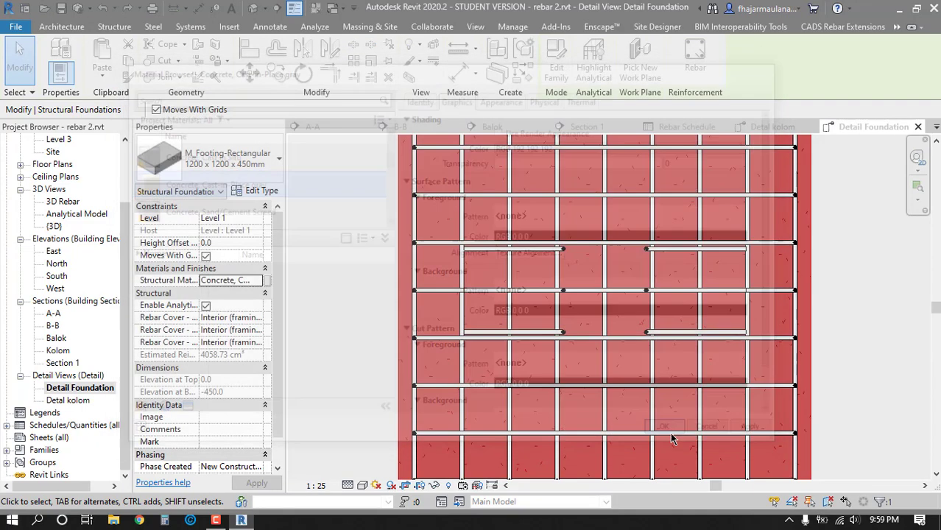
key(Escape)
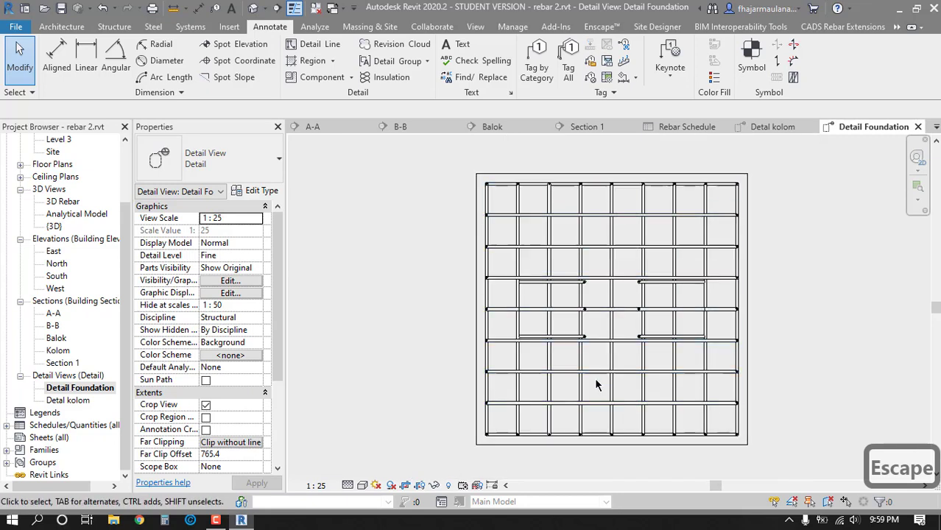
scroll(597, 383, up, 5)
click(558, 325)
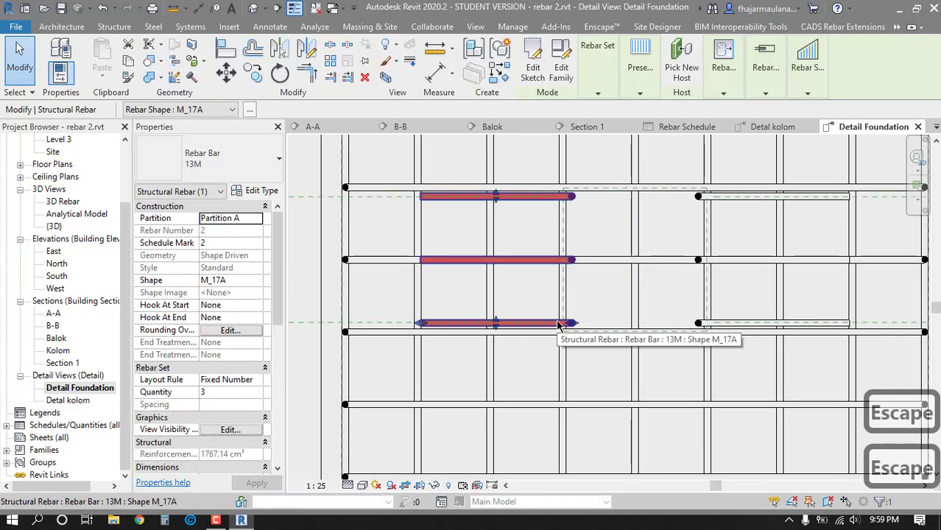
right_click(555, 326)
key(Escape)
key(Escape)
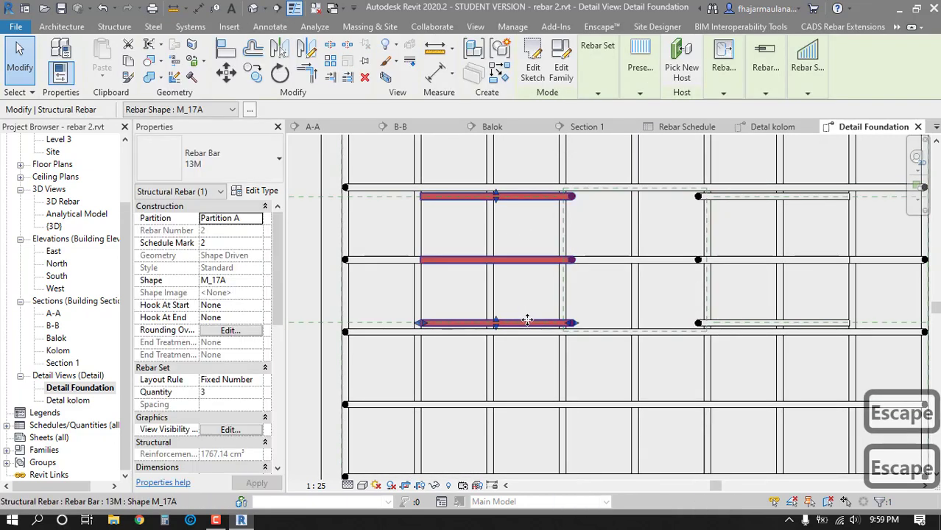
click(535, 263)
key(Escape)
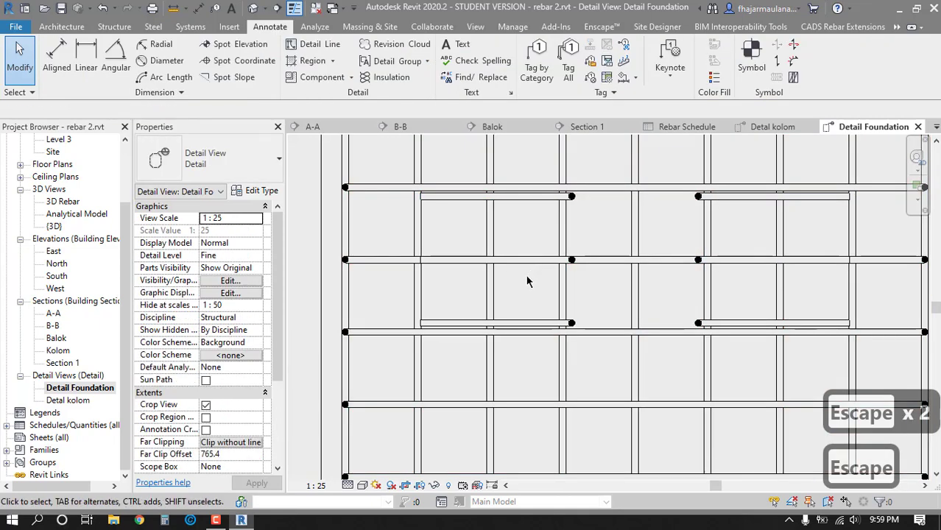
- Hide the two short M_17A rebar sets in the middle of the footing as elements in this view
click(528, 329)
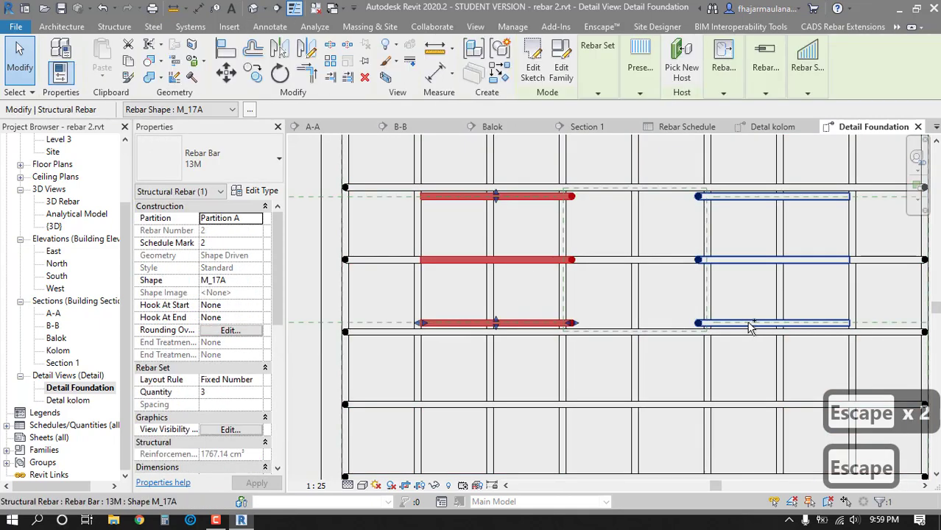
ctrl+click(749, 329)
right_click(749, 328)
mouse_move(784, 254)
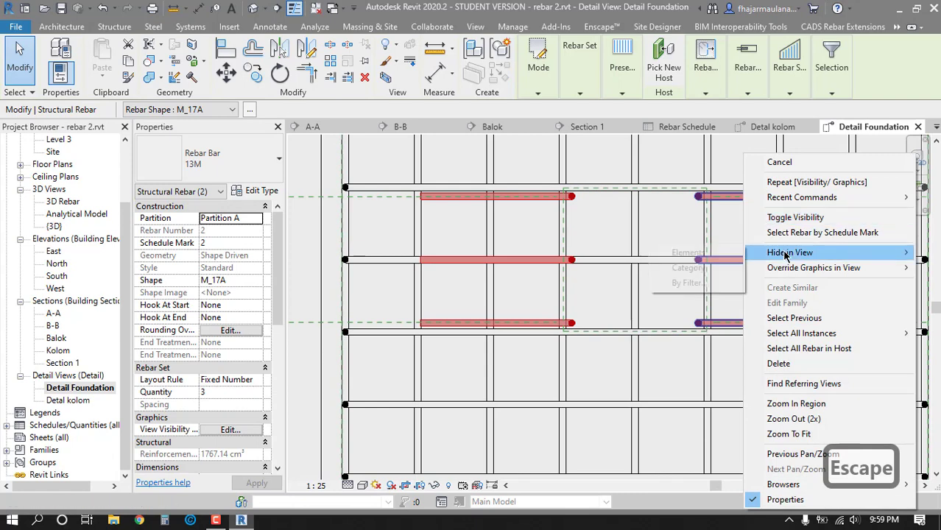
click(689, 252)
scroll(656, 311, down, 4)
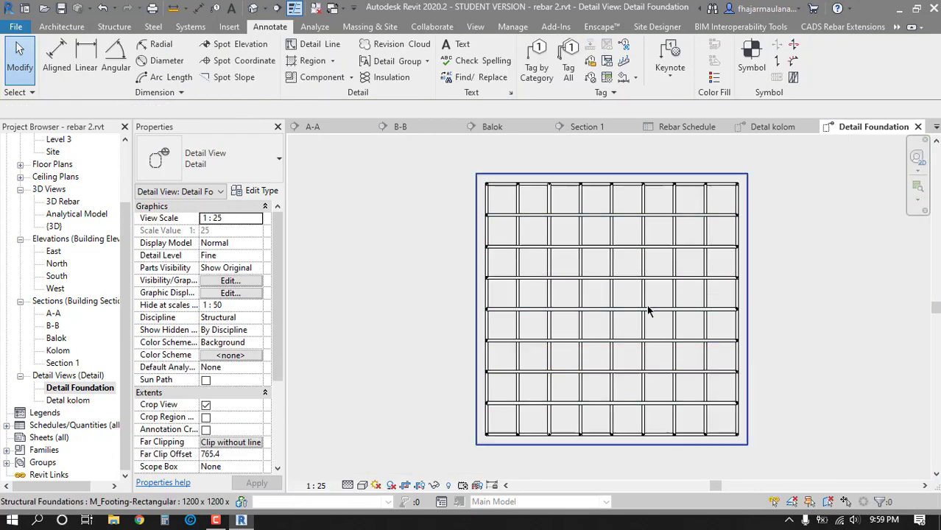
- Limit the presentation of the footing's vertical rebar set to its first and last bars plus the second bar from the left edge
scroll(581, 355, up, 1)
middle_drag(584, 353, 540, 352)
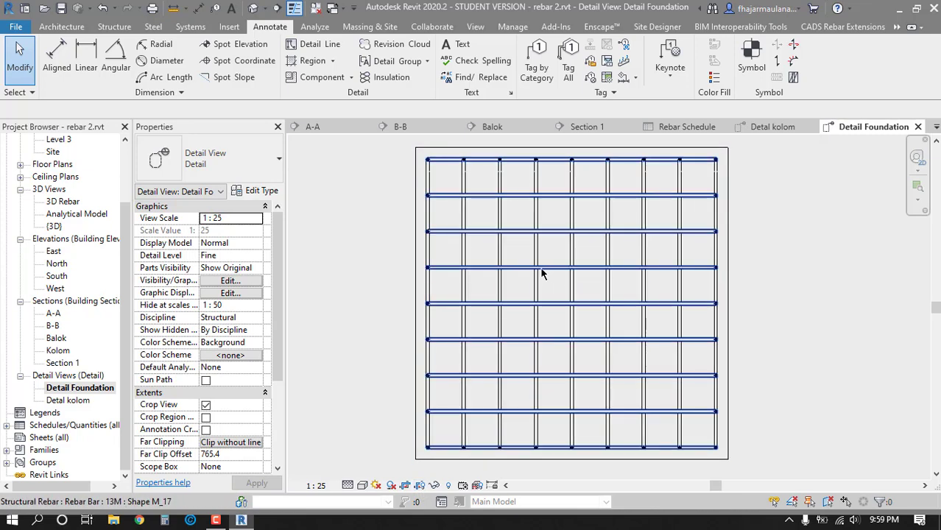
middle_drag(385, 264, 384, 267)
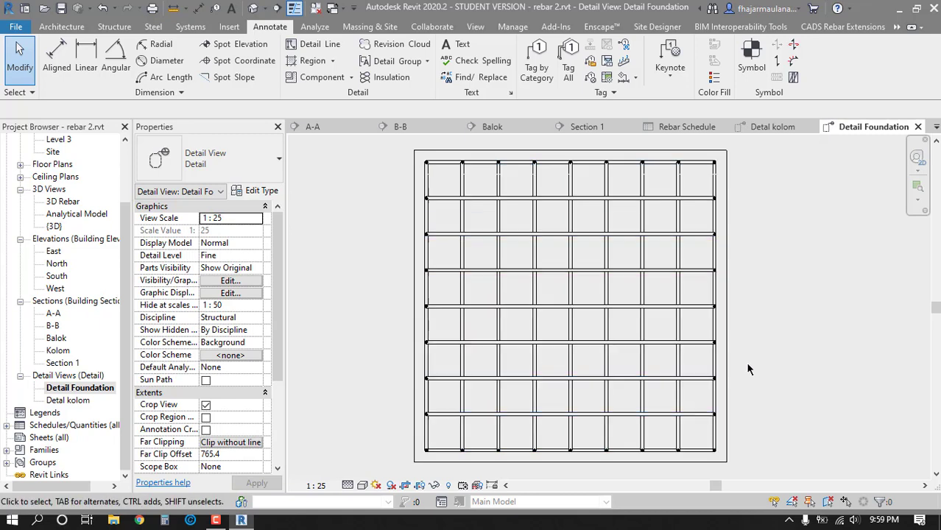
middle_drag(483, 253, 471, 291)
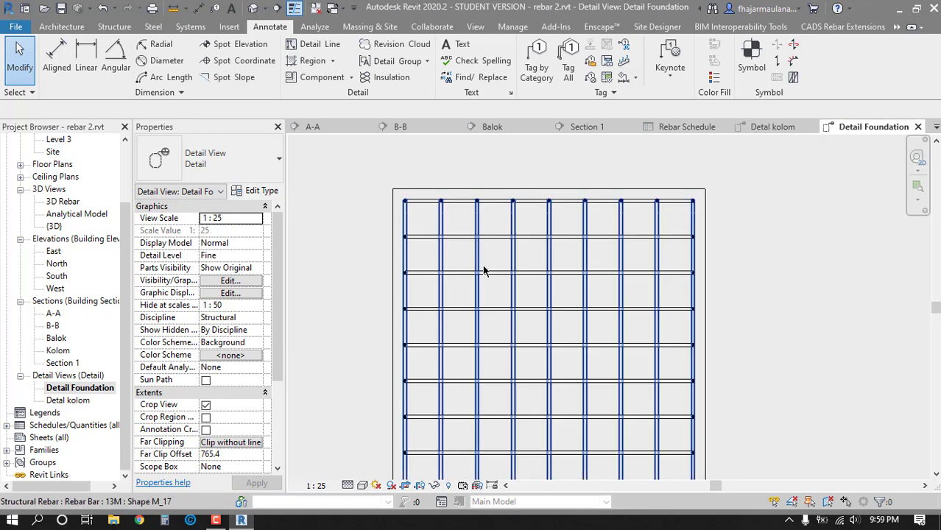
click(484, 271)
click(639, 85)
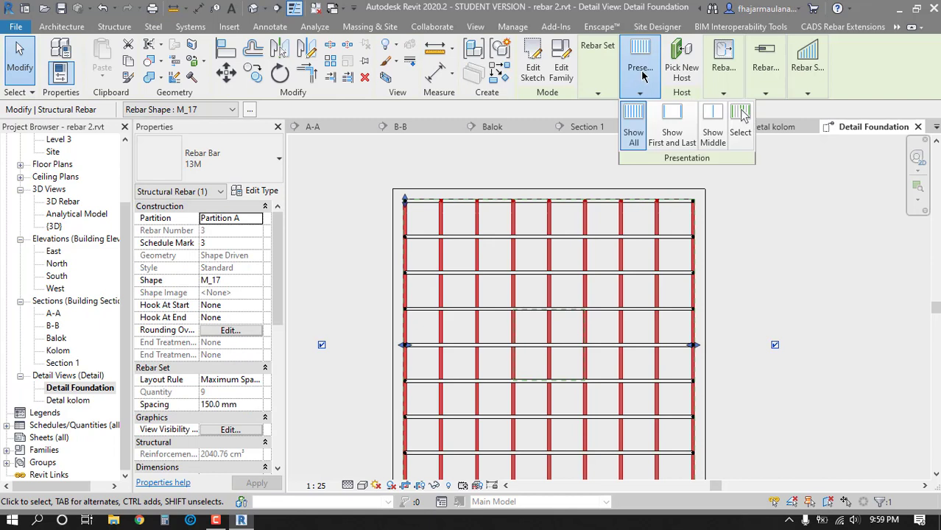
click(667, 128)
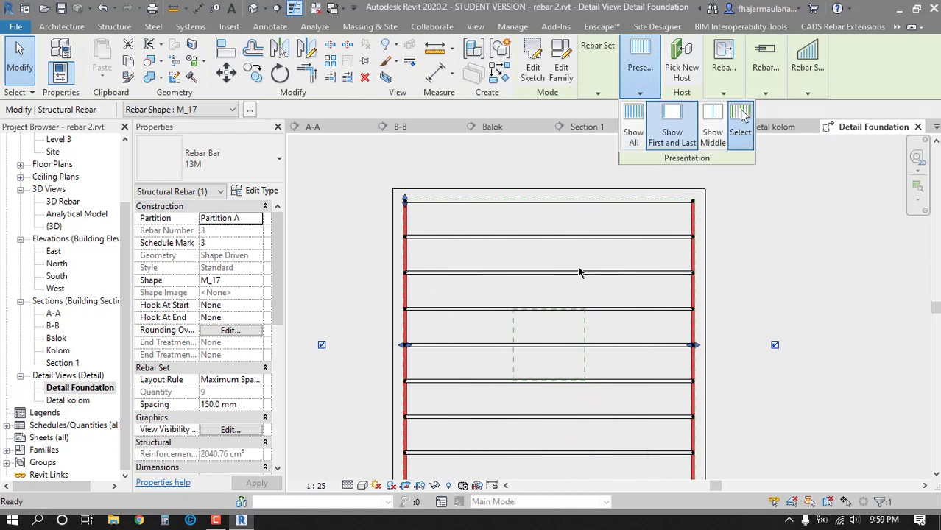
click(740, 122)
click(441, 263)
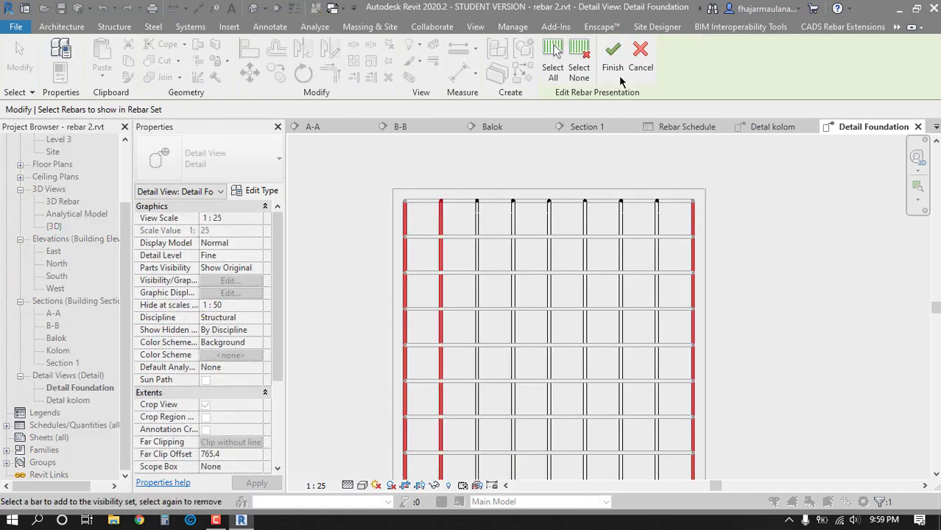
click(613, 59)
key(Escape)
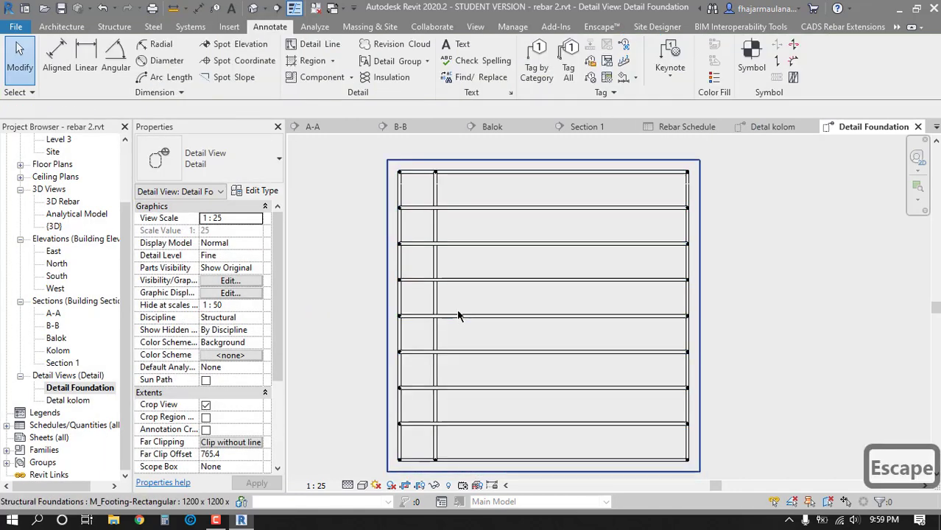
- Limit the presentation of the footing's horizontal rebar set to its first and last bars plus the second bar from the lower edge
click(475, 322)
key(Escape)
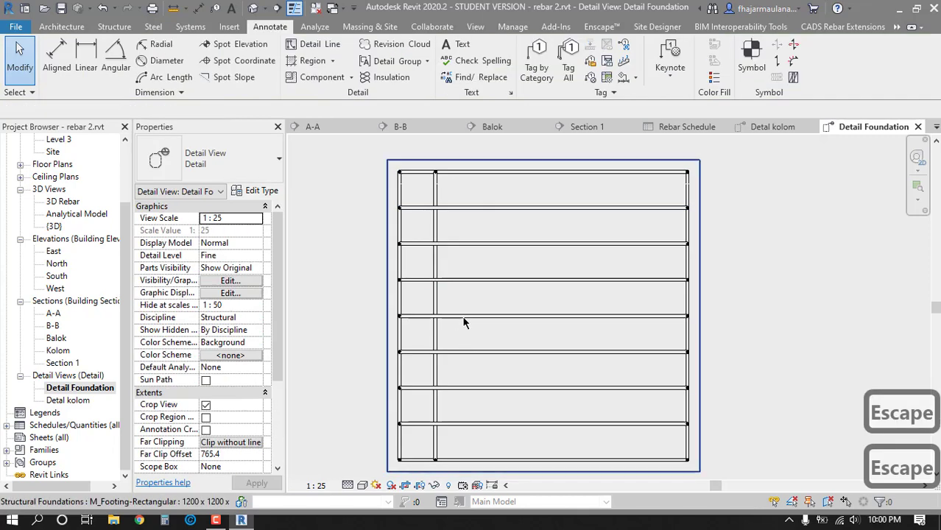
click(473, 281)
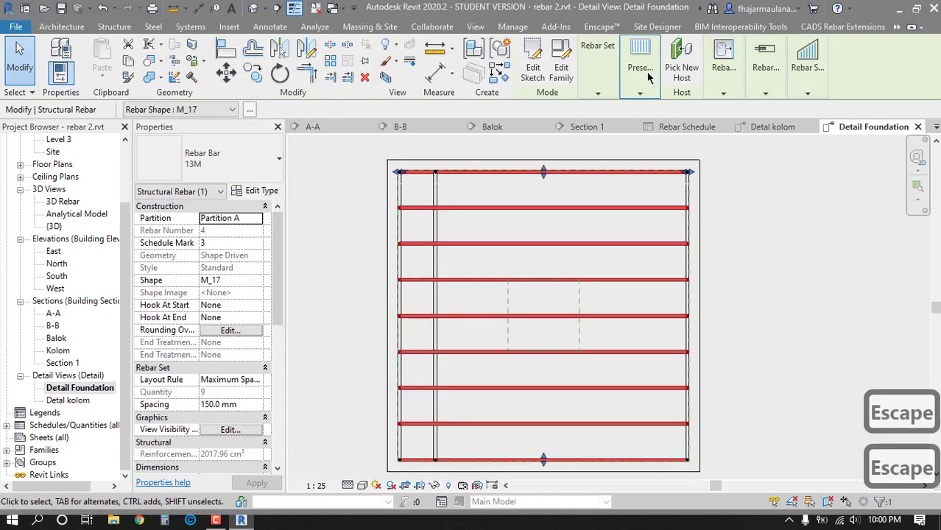
click(640, 70)
click(672, 132)
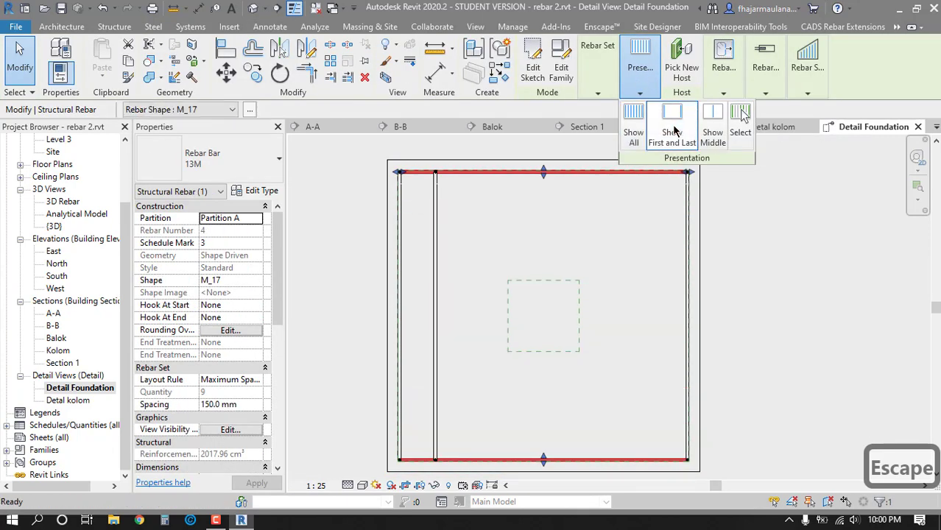
click(741, 125)
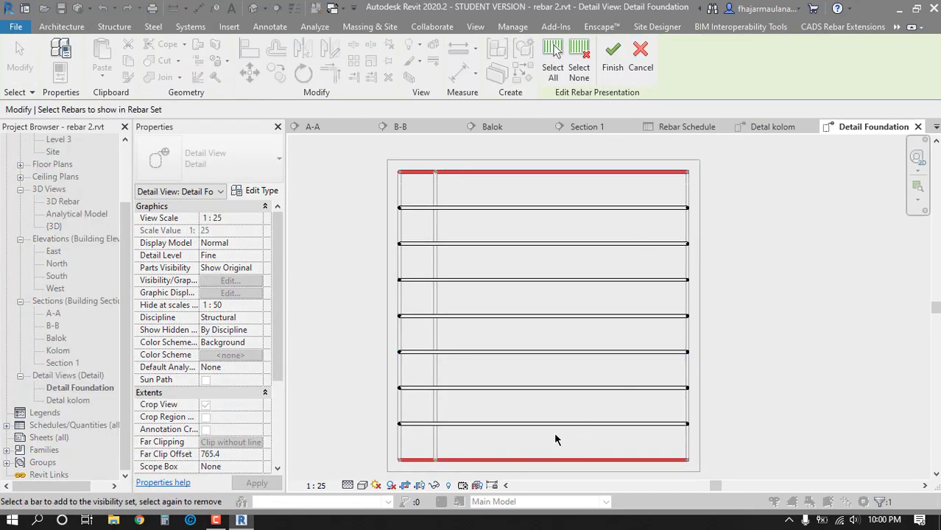
click(554, 425)
click(624, 65)
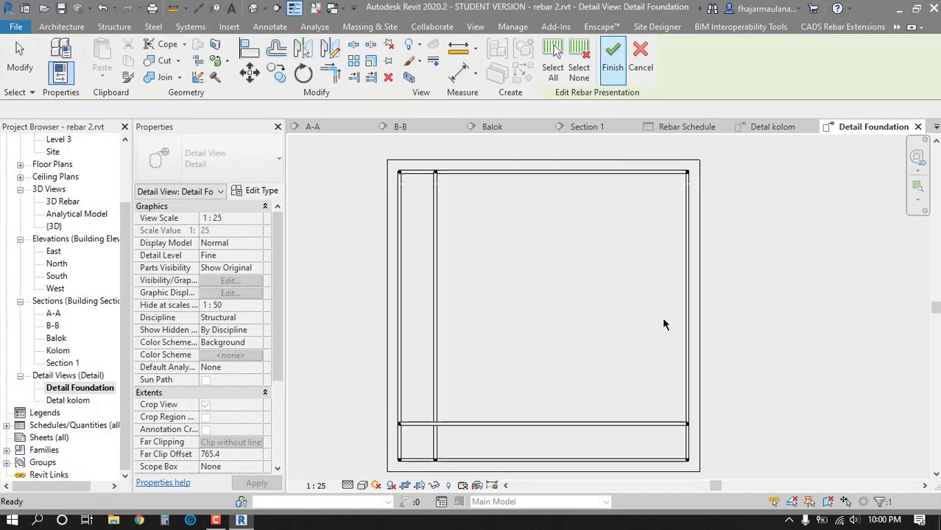
key(Escape)
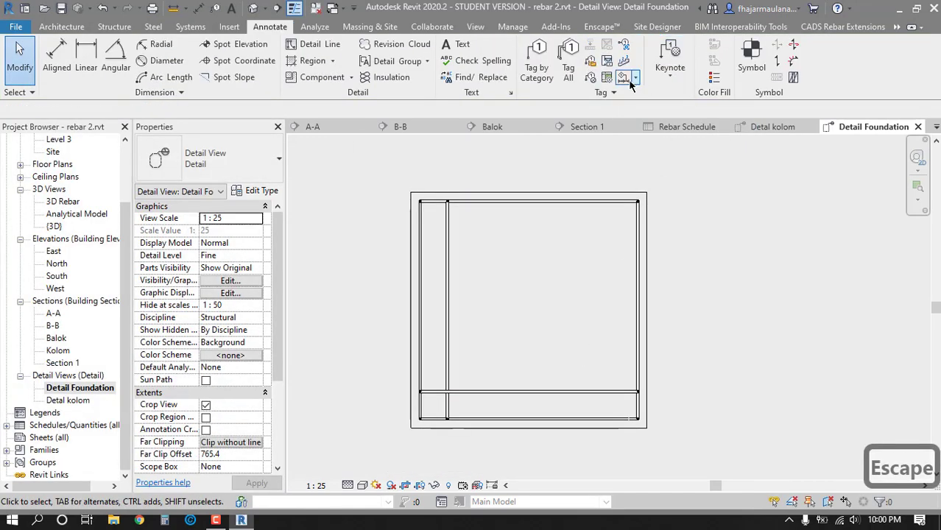
- Place a Structural Rebar Section multi-rebar annotation for the horizontal bars, with its dimension line and tag outside the footing's right edge
click(625, 79)
click(585, 203)
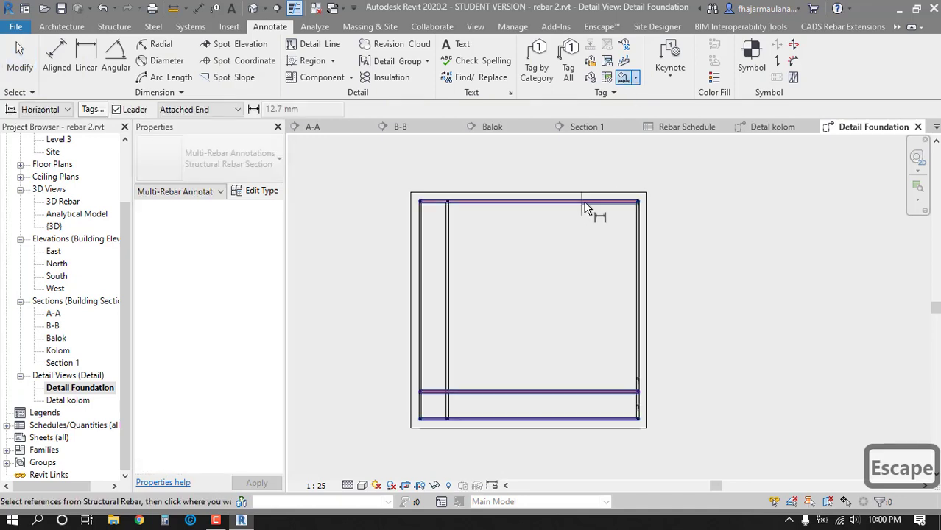
click(671, 256)
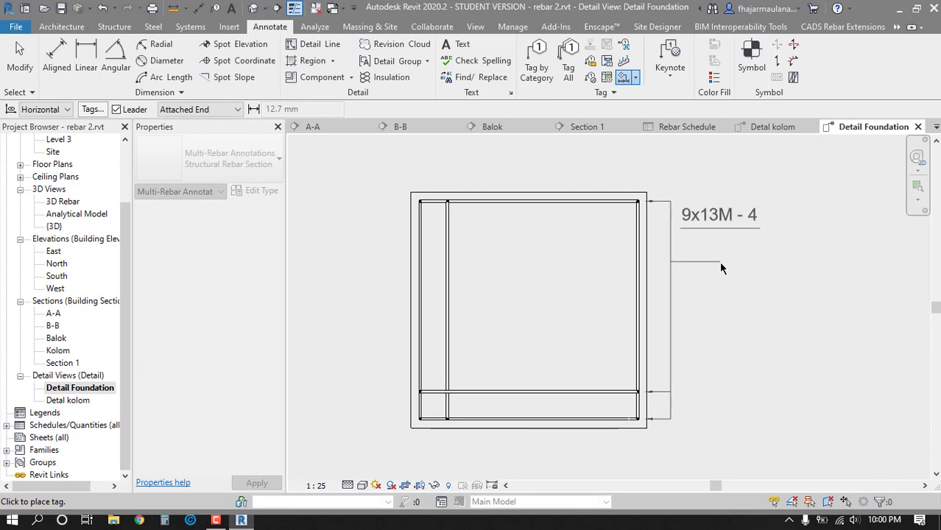
click(721, 237)
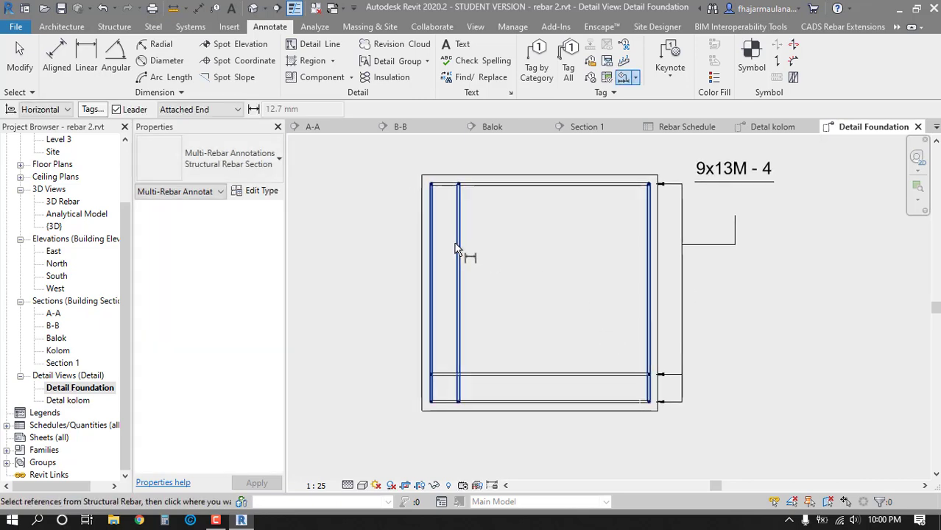
- Place a multi-rebar annotation for the vertical bars, with its dimension line above the footing and its tag at the upper left
middle_drag(455, 251, 503, 243)
click(554, 184)
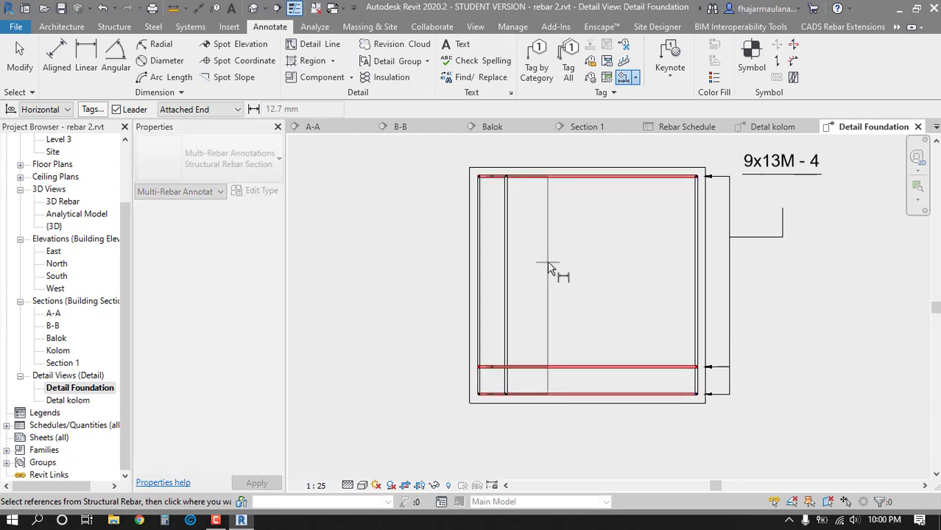
key(Escape)
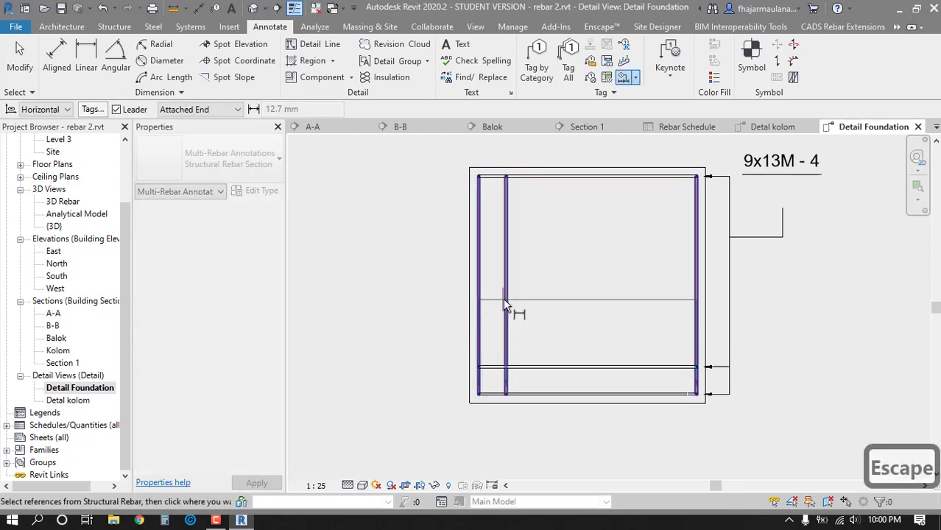
click(505, 298)
middle_drag(549, 153, 545, 179)
scroll(540, 235, down, 2)
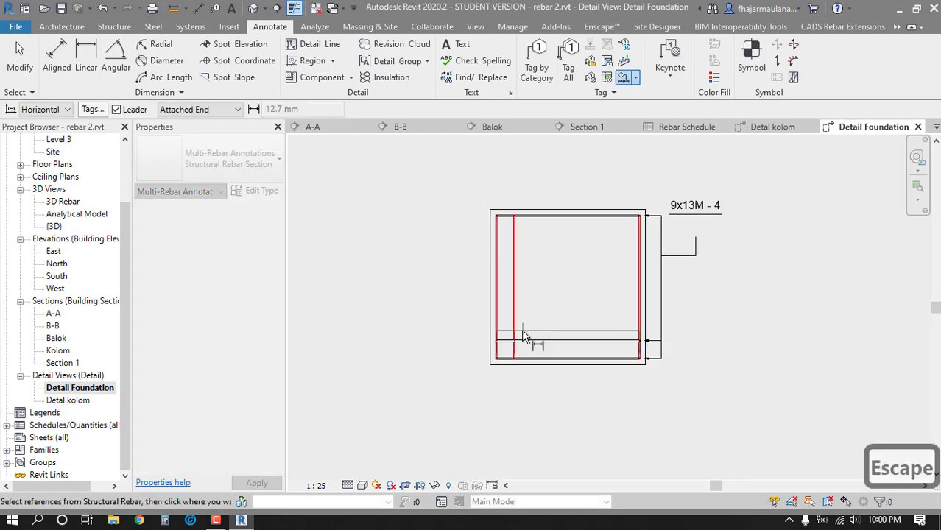
middle_drag(523, 330, 524, 296)
middle_drag(527, 147, 540, 226)
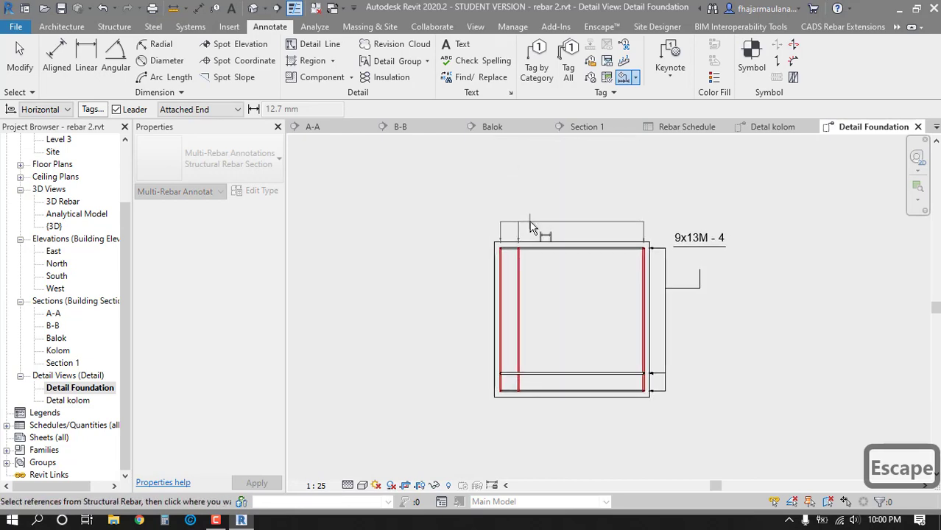
click(534, 211)
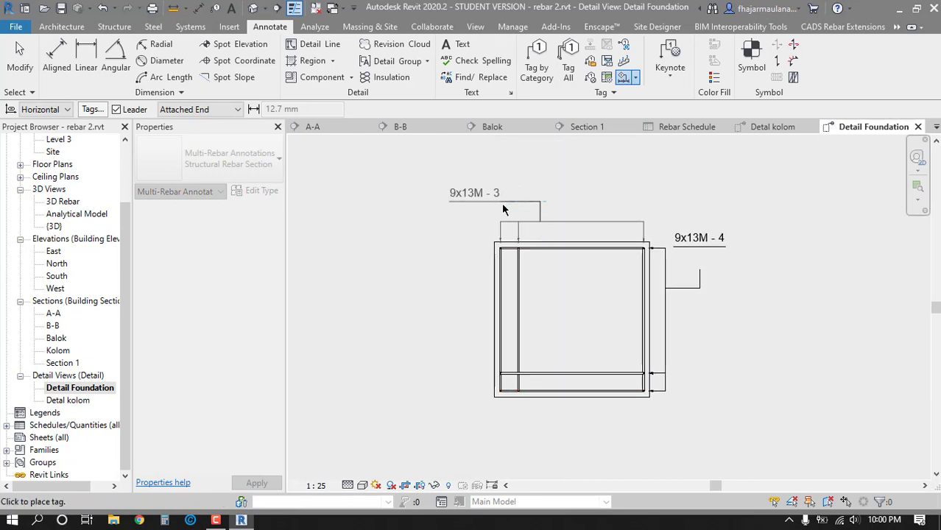
click(507, 205)
key(Escape)
middle_drag(544, 276, 508, 277)
scroll(508, 283, up, 2)
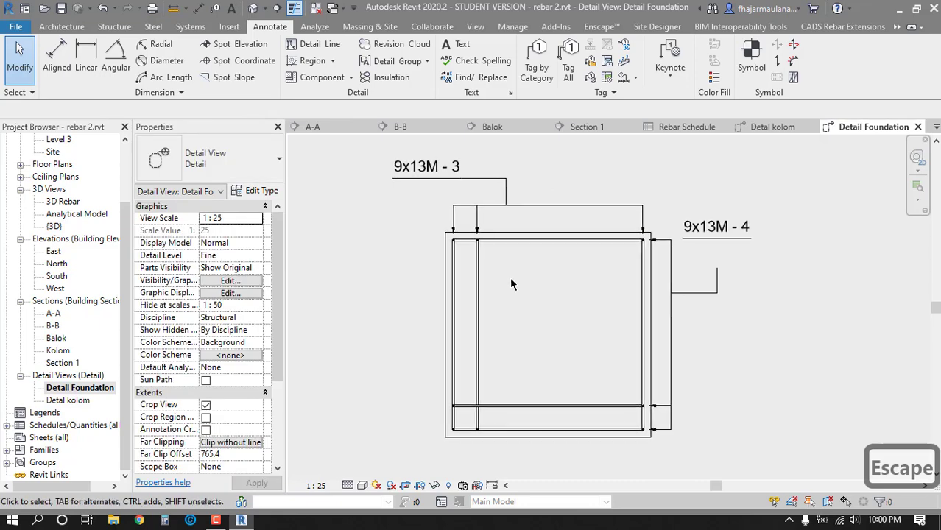
key(Escape)
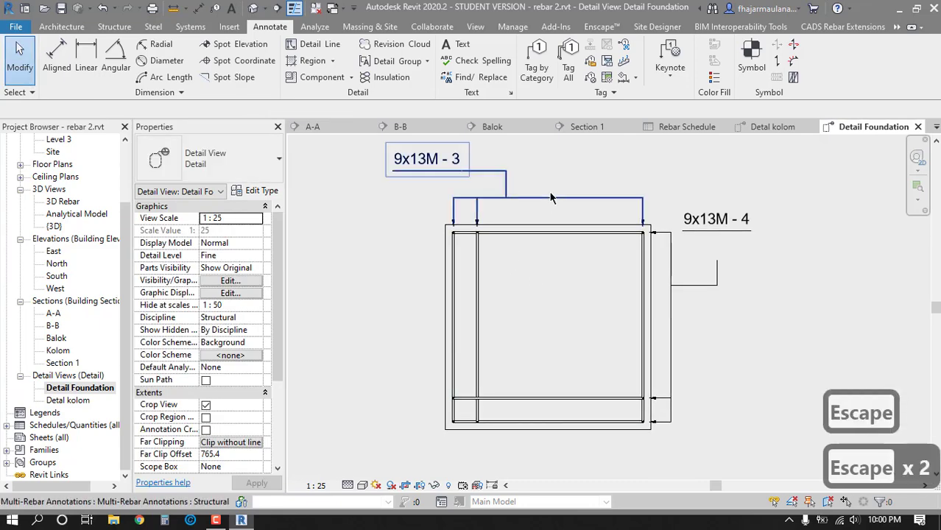
click(495, 195)
key(Escape)
key(Escape)
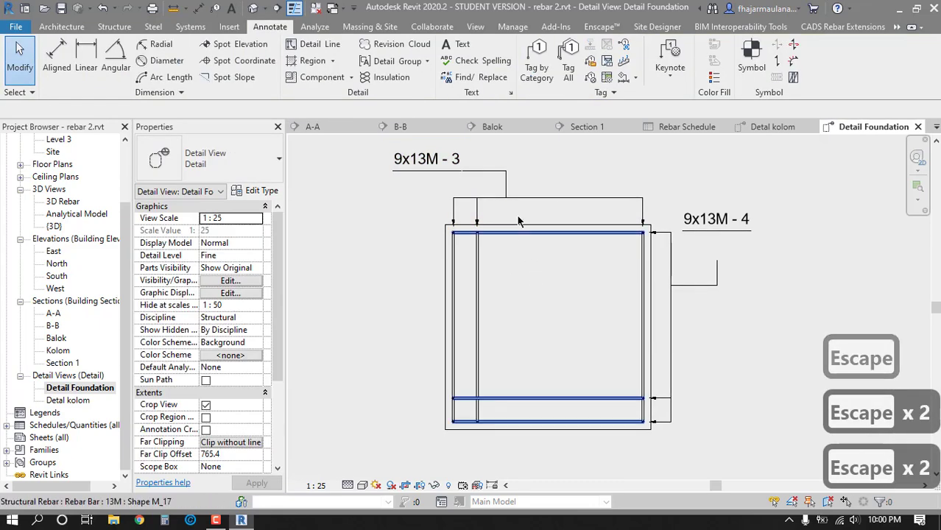
click(519, 198)
key(Escape)
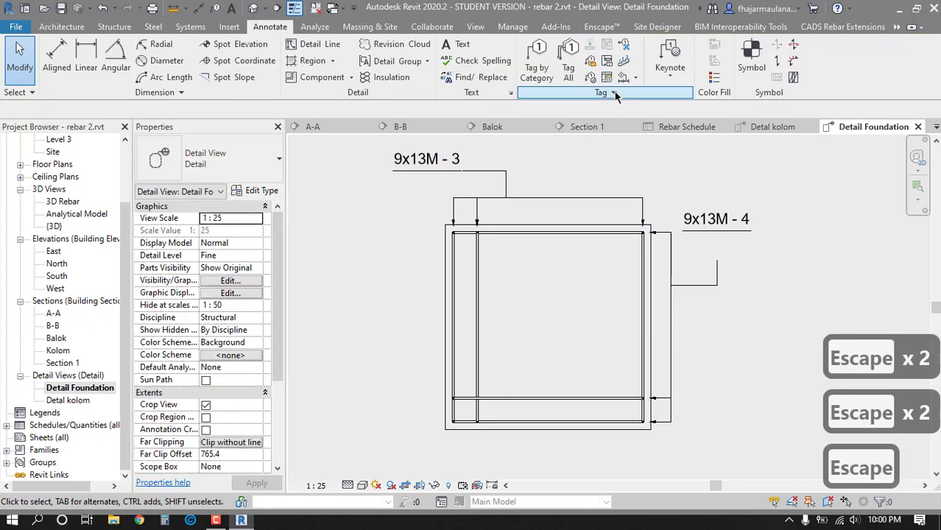
- Place a second multi-rebar annotation for the vertical bars, with its dimension line just above the footing and its tag at the upper left
click(624, 77)
click(483, 290)
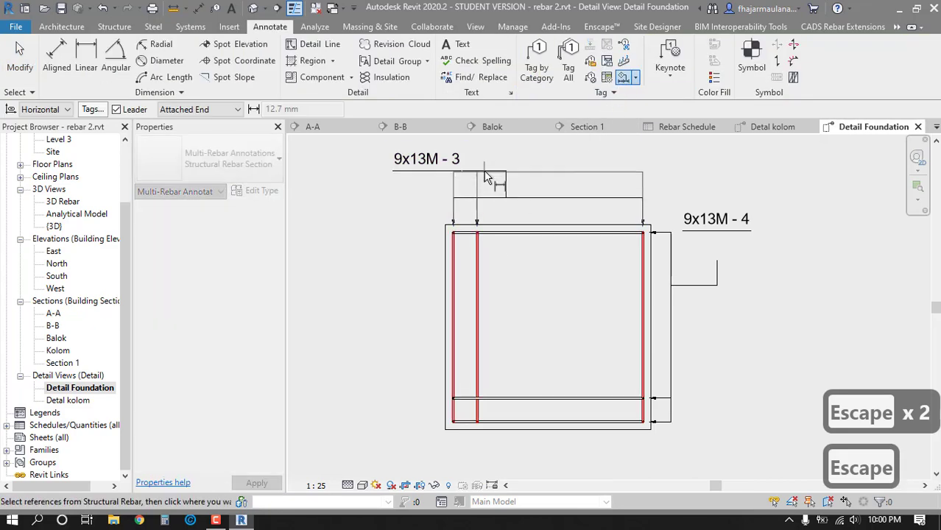
middle_drag(490, 177, 496, 249)
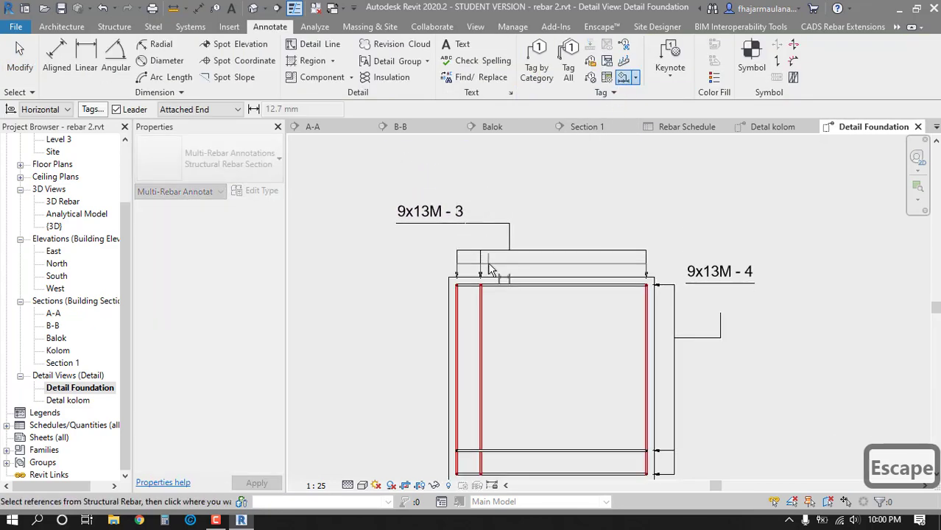
click(471, 264)
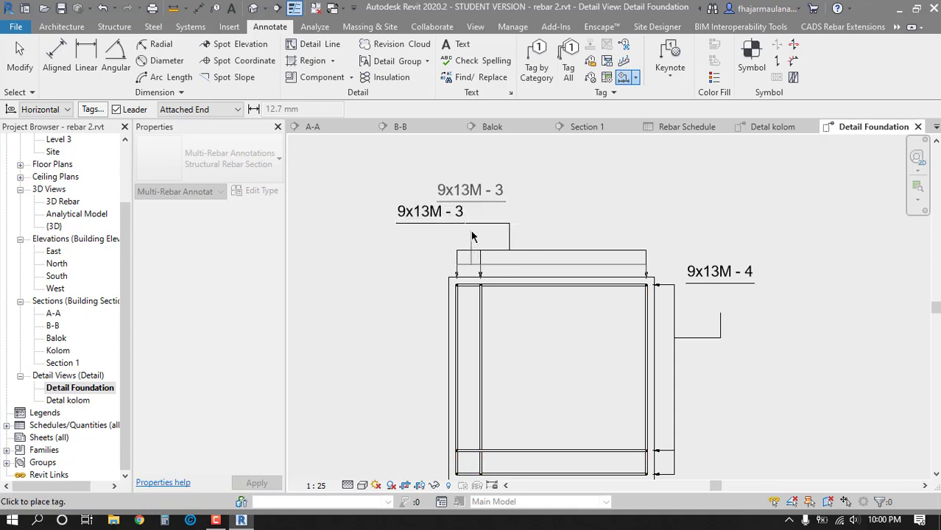
click(407, 229)
key(Escape)
key(Escape)
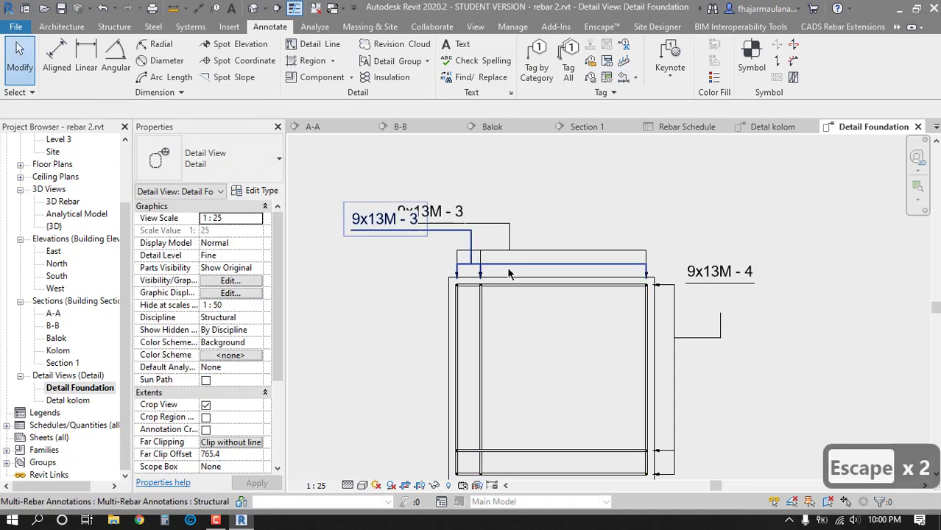
- Change the new vertical-bar annotation to the Structural Rebar type
click(514, 270)
click(243, 159)
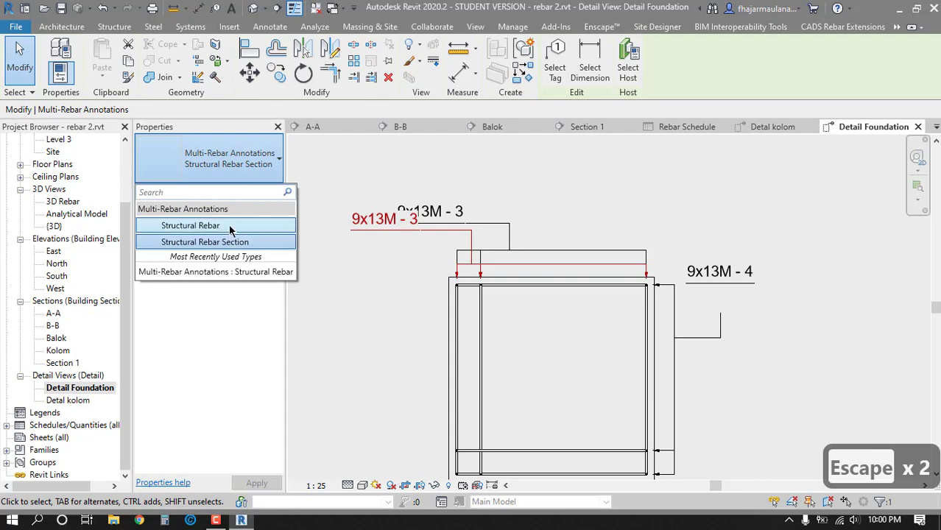
click(231, 226)
middle_drag(372, 294, 359, 313)
key(Escape)
key(Escape)
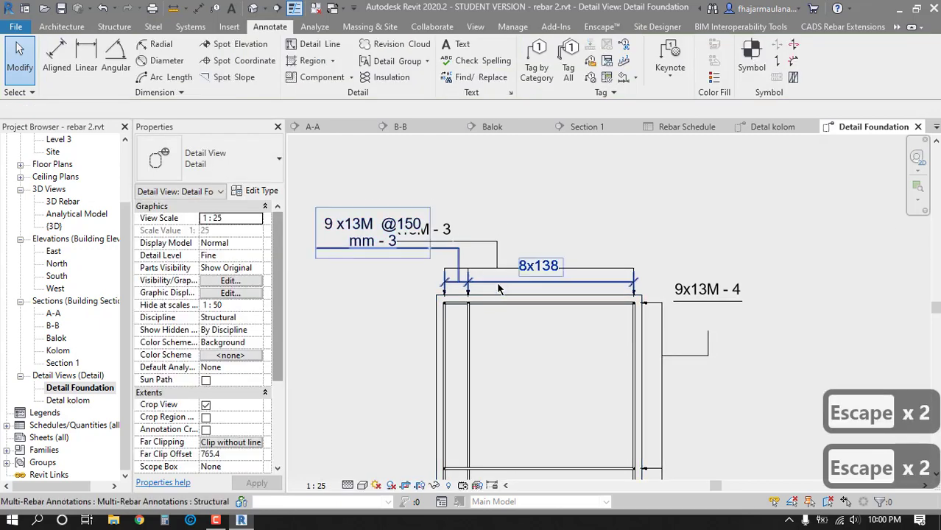
- Rearrange the two annotations above the footing so the Structural Rebar dimension line lies nearest the footing and the section annotation above it
drag(497, 283, 496, 204)
key(Escape)
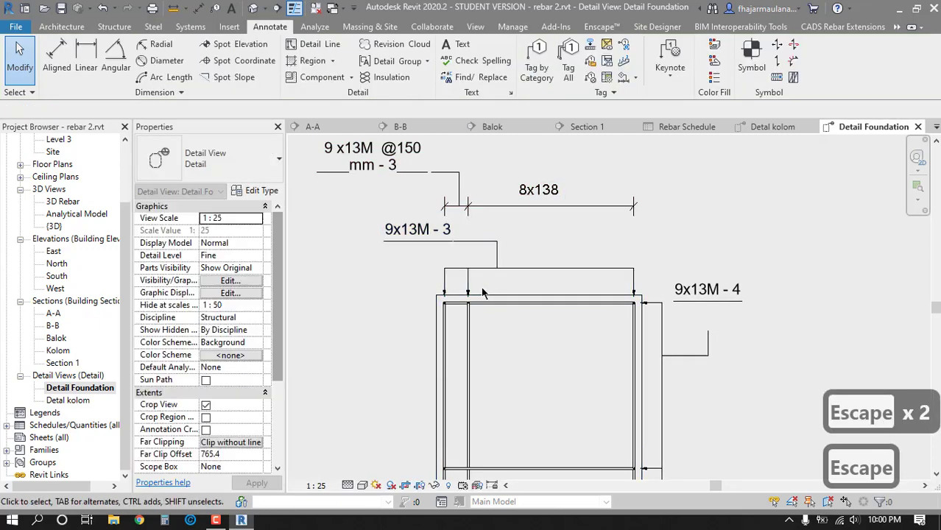
scroll(442, 289, down, 1)
middle_drag(548, 303, 547, 280)
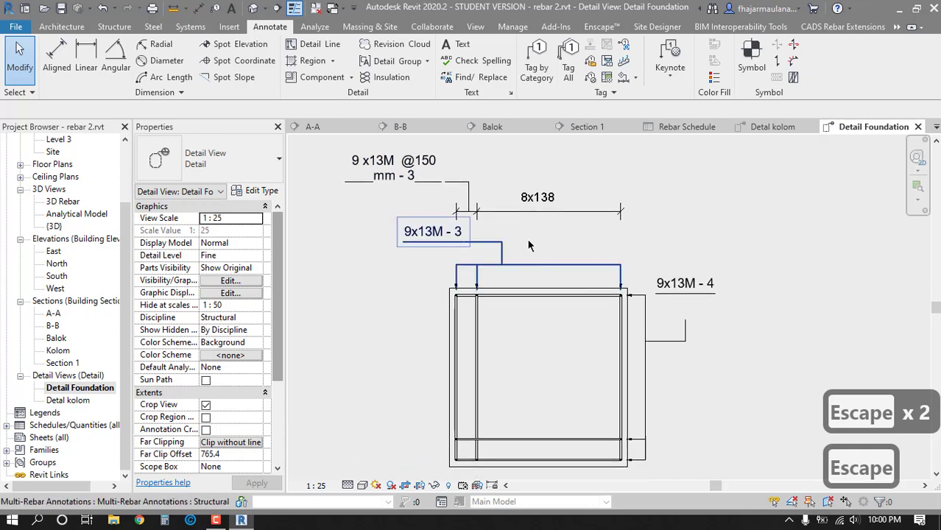
mouse_move(532, 264)
mouse_down()
mouse_move(533, 186)
mouse_move(522, 274)
mouse_up()
key(Escape)
mouse_move(527, 190)
mouse_down()
mouse_move(527, 240)
mouse_move(530, 228)
mouse_up()
key(Escape)
middle_drag(631, 318, 612, 283)
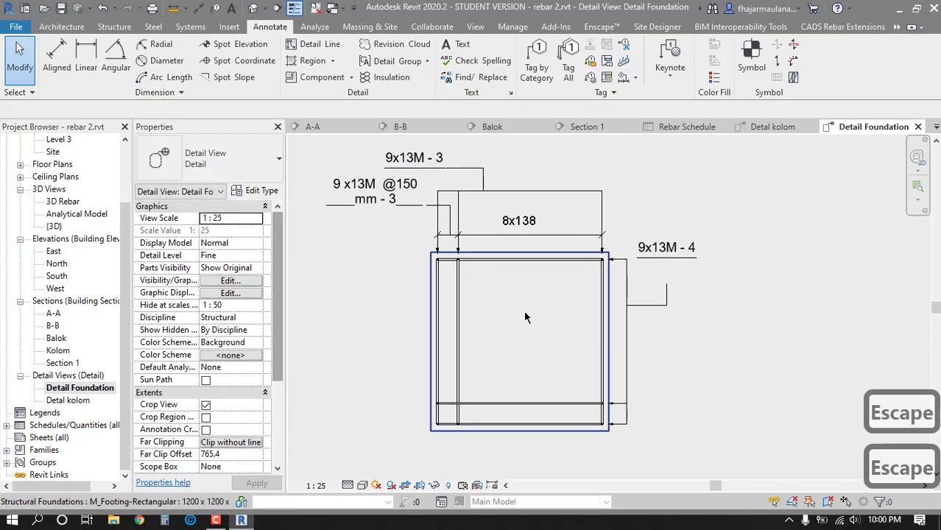
middle_drag(592, 365, 574, 358)
scroll(590, 336, up, 1)
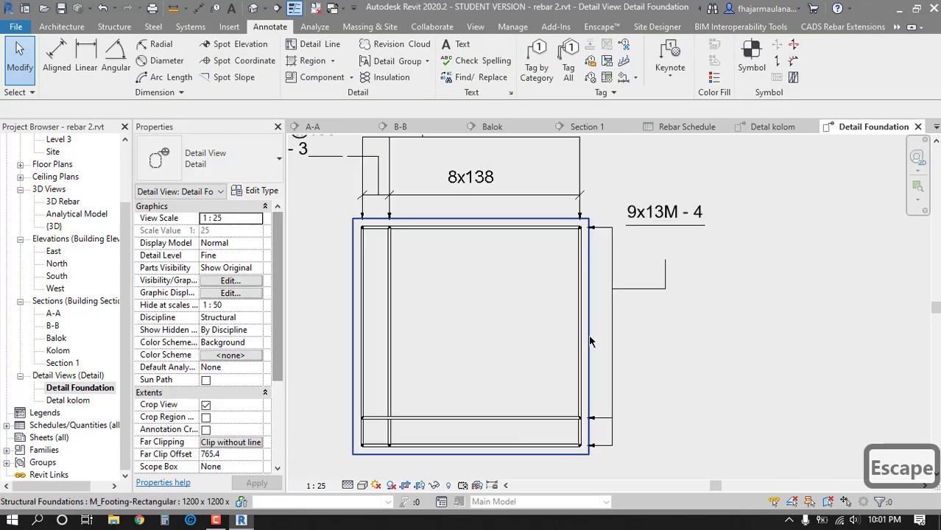
middle_drag(392, 255, 414, 246)
mouse_move(533, 302)
middle_down()
mouse_move(517, 282)
mouse_move(553, 324)
mouse_move(671, 343)
middle_up()
scroll(561, 329, up, 1)
scroll(668, 337, down, 3)
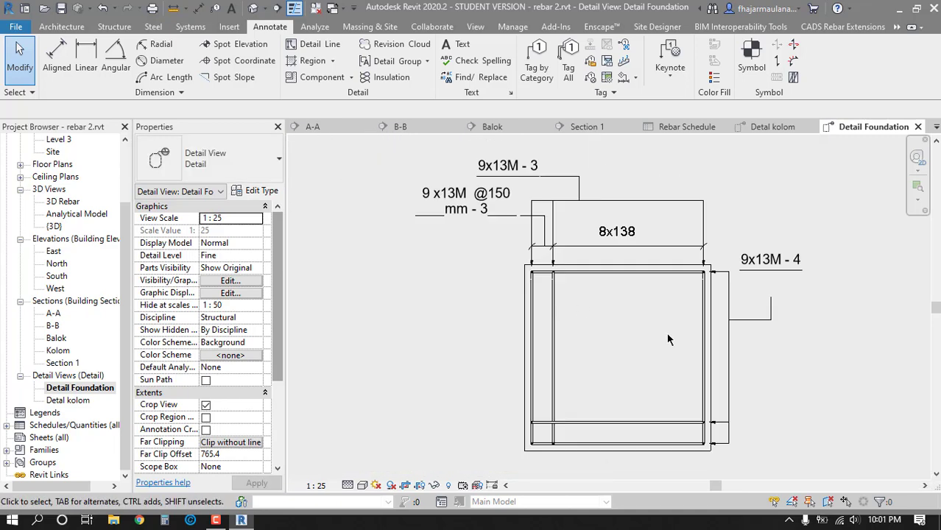
scroll(726, 371, up, 2)
middle_drag(727, 372, 704, 369)
middle_drag(629, 343, 613, 342)
scroll(607, 342, down, 1)
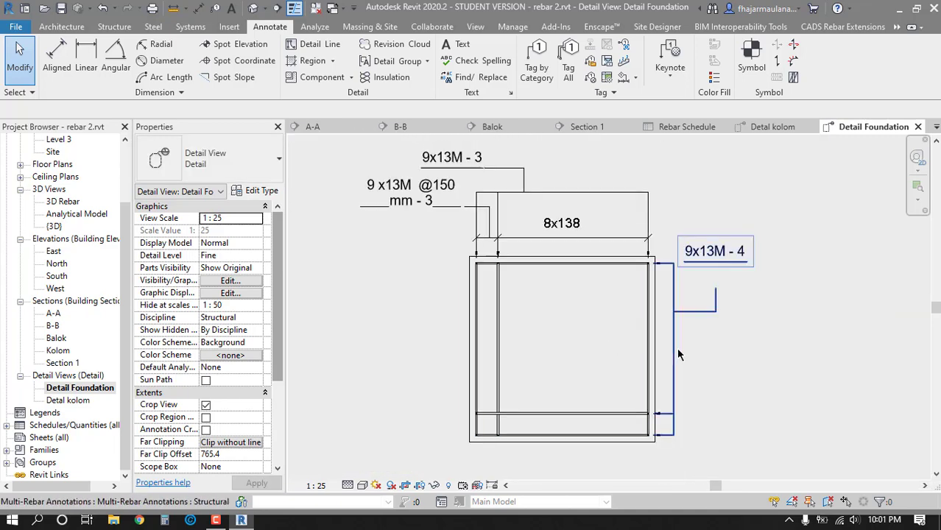
- Place a second multi-rebar annotation for the horizontal bars outside the footing's right edge, with its tag at the lower right
click(626, 80)
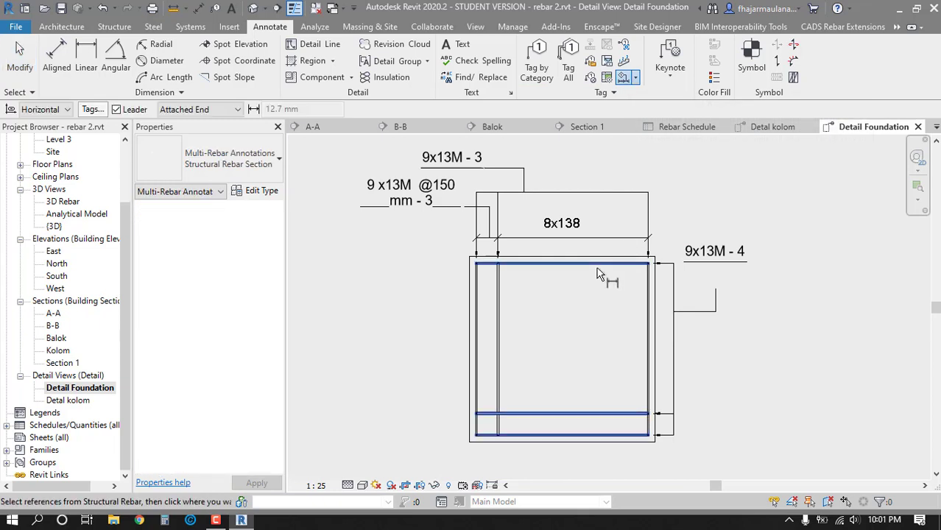
click(620, 269)
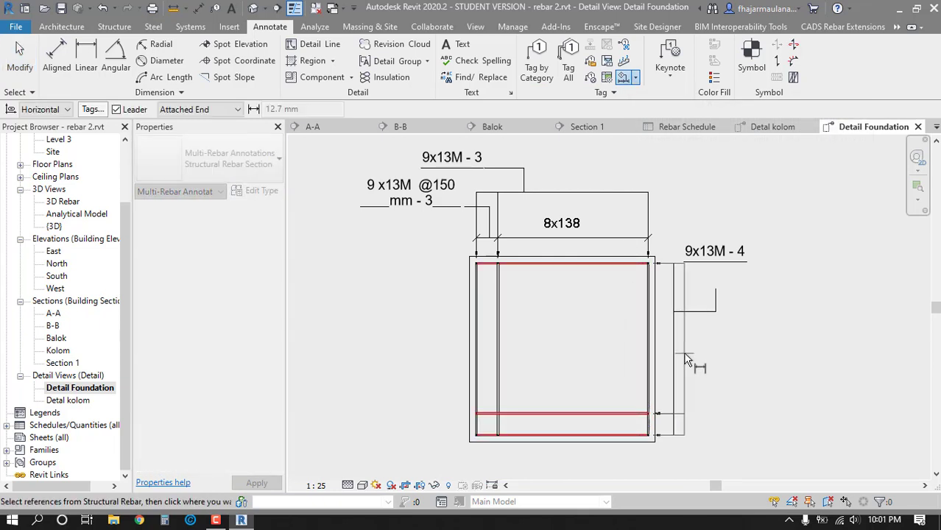
click(687, 359)
click(729, 416)
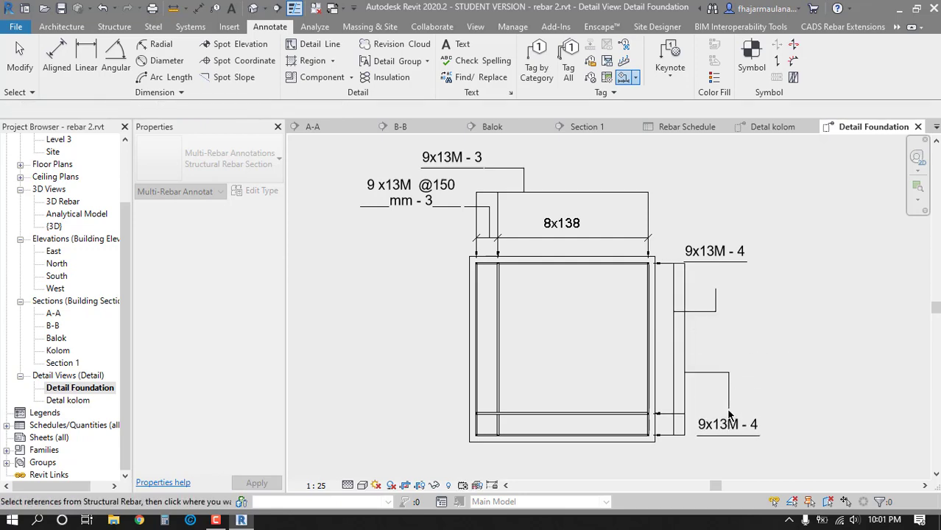
middle_drag(729, 416, 714, 395)
key(Escape)
key(Escape)
- Change the new horizontal-bar annotation to the Structural Rebar type
click(696, 402)
click(212, 169)
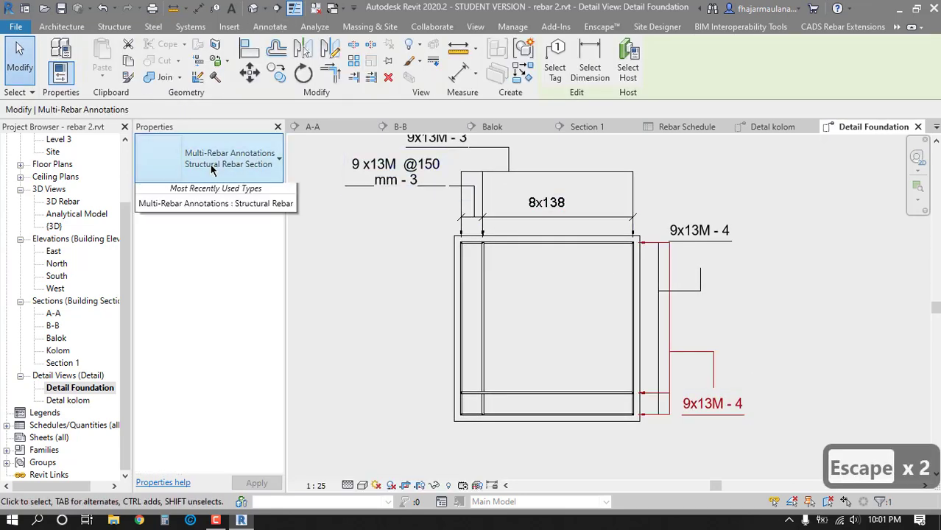
click(191, 237)
middle_drag(630, 333, 561, 326)
key(Escape)
key(Escape)
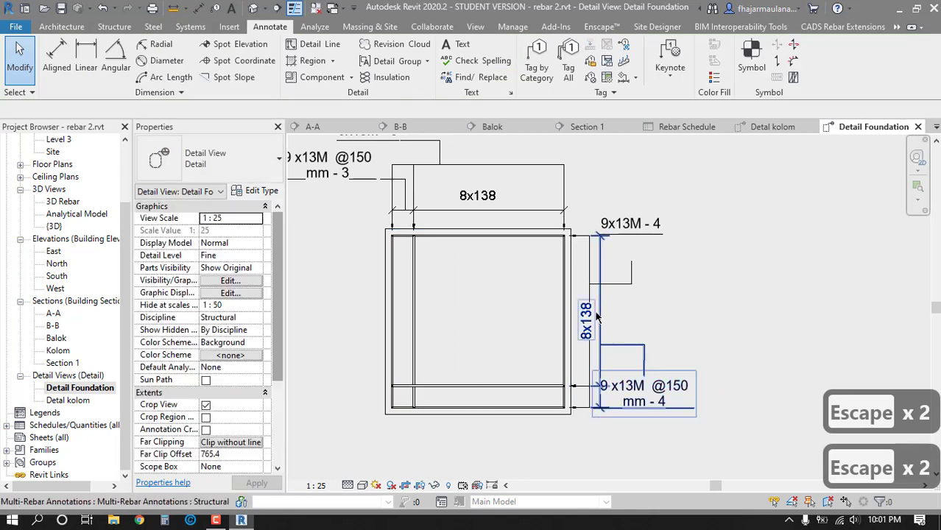
- Move the horizontal bars' section annotation farther out from the footing's right edge, clear of the Structural Rebar annotation
drag(604, 267, 651, 273)
key(Escape)
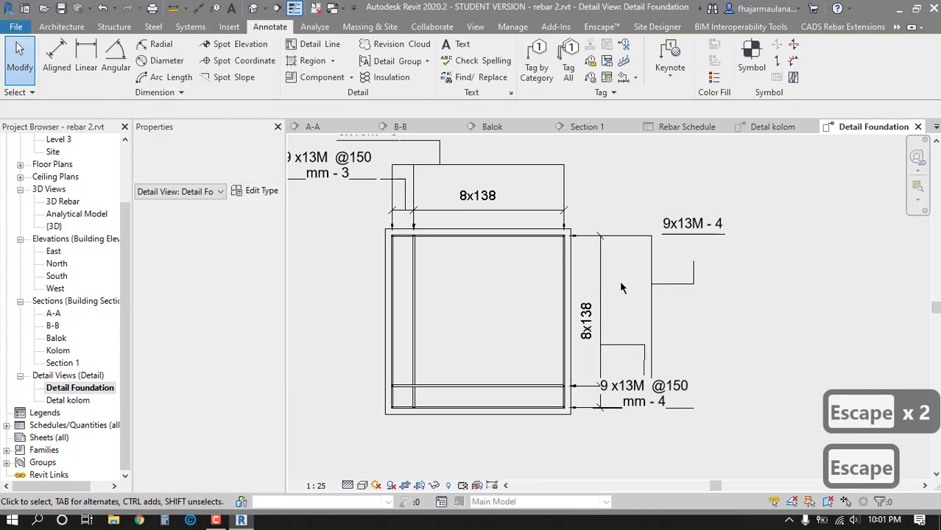
click(605, 284)
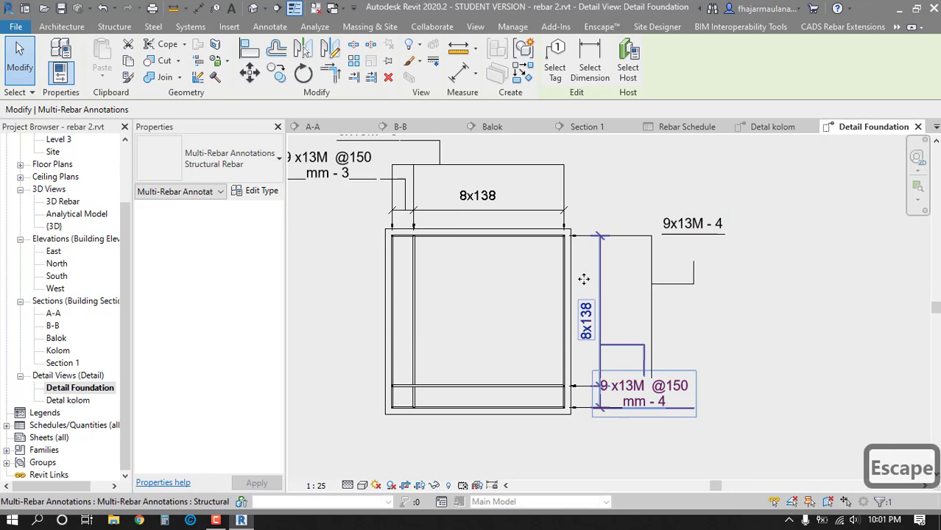
key(Escape)
- Shift the tag of the horizontal bars' Structural Rebar annotation to the right, beyond the section annotation's dimension line
key(Tab)
click(631, 351)
middle_drag(616, 316, 568, 238)
drag(641, 360, 658, 362)
key(Escape)
key(Escape)
mouse_move(636, 370)
middle_down()
mouse_move(611, 401)
mouse_move(593, 402)
mouse_move(538, 358)
mouse_move(434, 365)
middle_up()
key(Escape)
key(Escape)
middle_click(435, 366)
middle_click(434, 366)
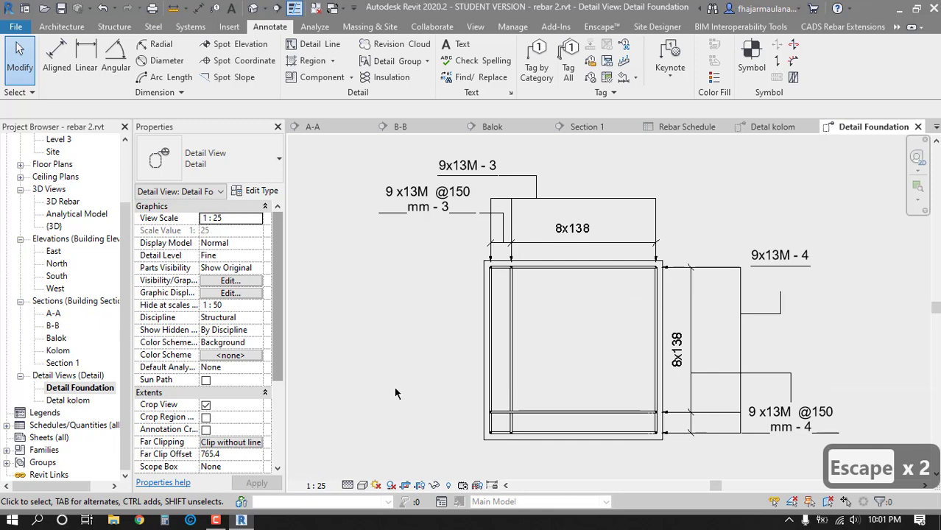
click(223, 521)
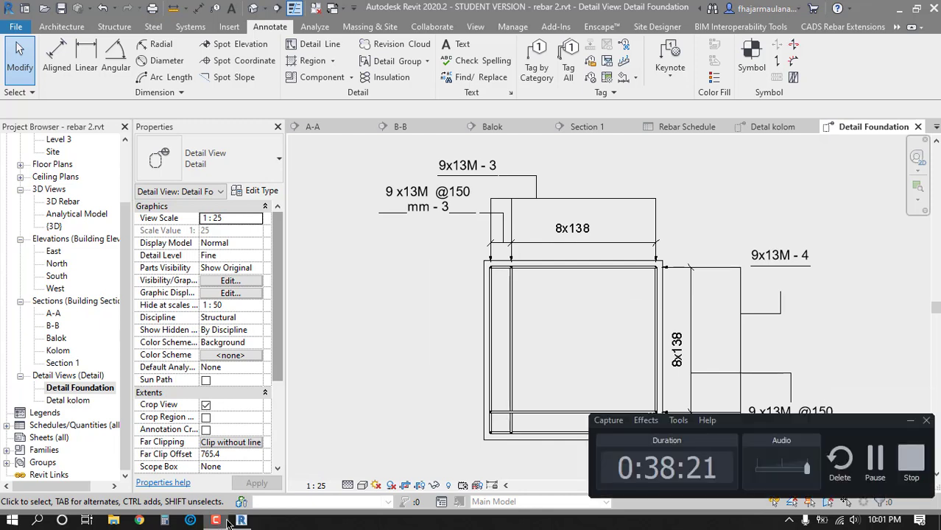
click(876, 478)
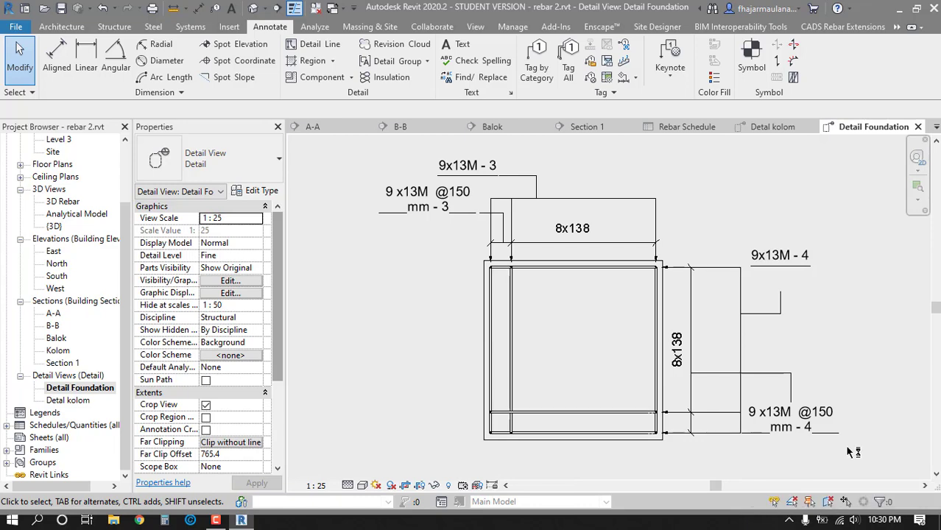
scroll(639, 396, up, 3)
scroll(552, 271, down, 3)
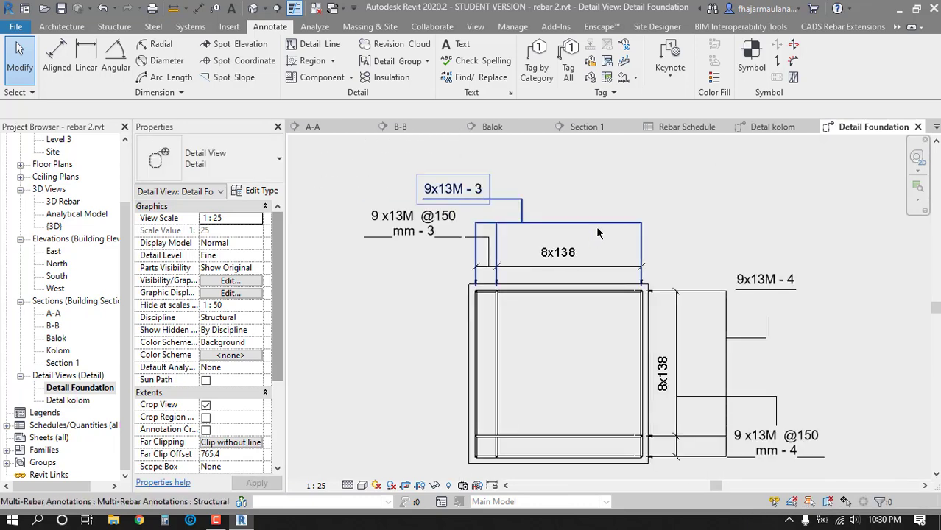
- Delete the vertical bars' section annotation above the footing, keeping the Structural Rebar one
click(597, 233)
key(Delete)
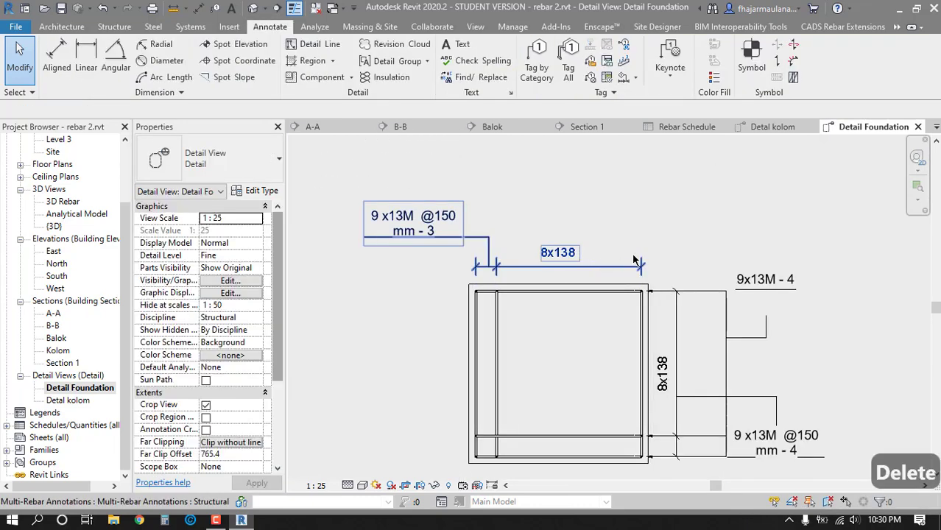
click(638, 227)
mouse_move(529, 237)
middle_down()
mouse_move(516, 244)
mouse_move(507, 211)
middle_up()
key(Escape)
key(Escape)
click(561, 316)
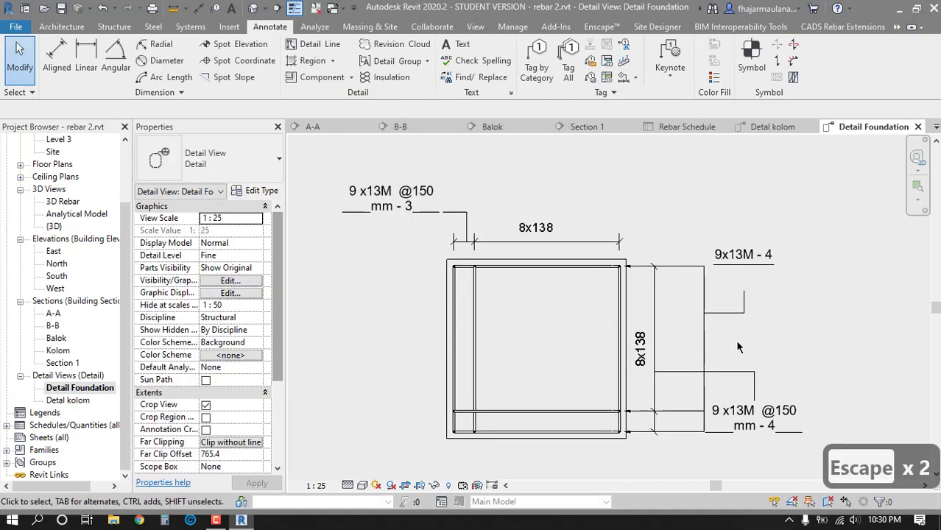
- Delete the horizontal bars' section annotation and shift the remaining one slightly closer to the footing's right edge
click(696, 339)
key(Delete)
middle_drag(662, 338, 656, 319)
drag(648, 315, 645, 316)
- Try a view scale of 1:10 for the foundation detail
click(316, 486)
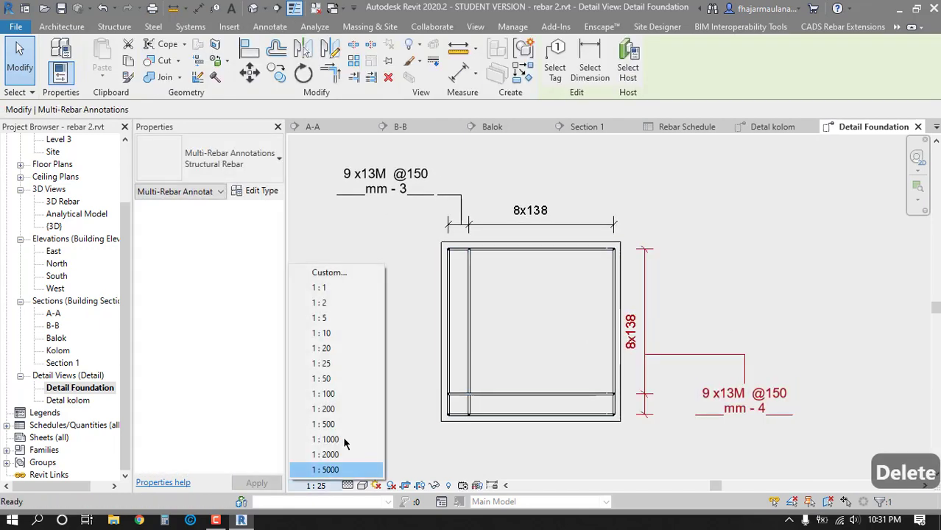
click(322, 333)
click(305, 366)
- Set the foundation detail's view scale to 1:20
click(316, 486)
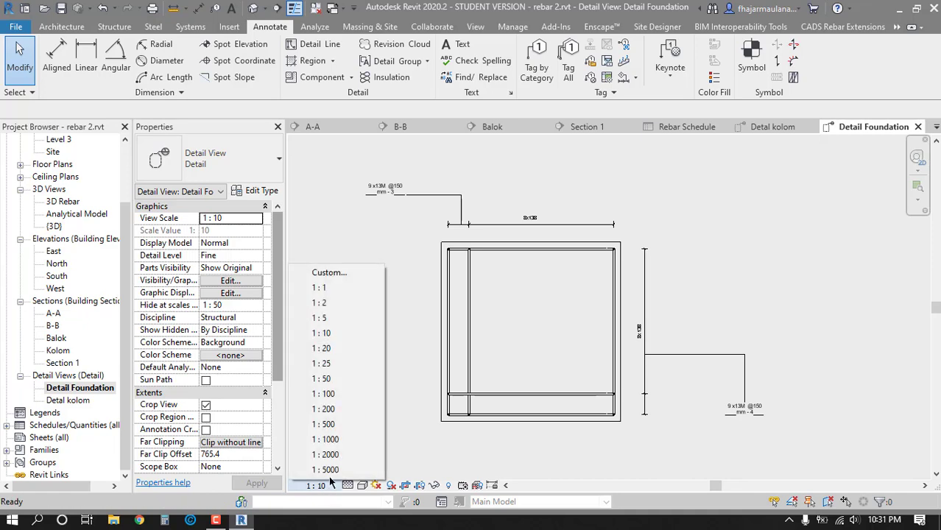
click(331, 351)
scroll(663, 280, up, 2)
key(Escape)
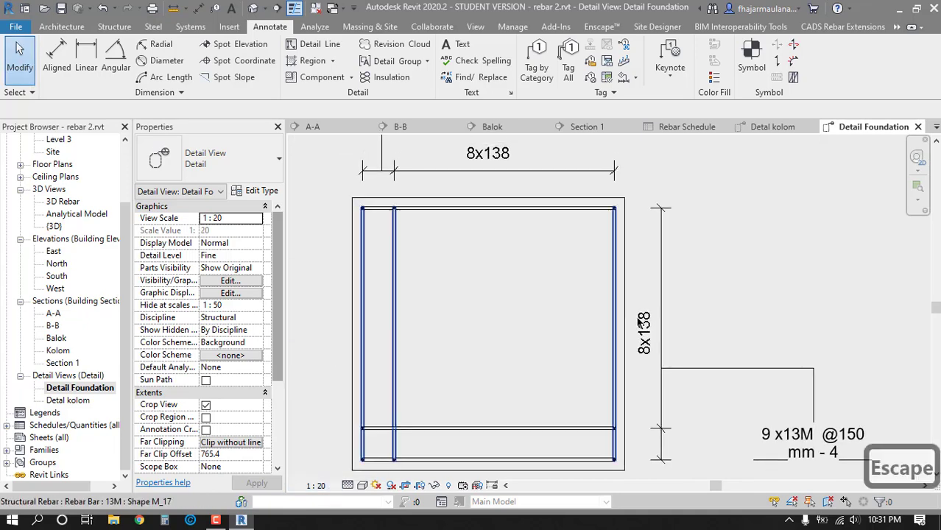
- Nudge the horizontal bars' annotation slightly closer to the footing's right edge
click(658, 286)
key(Left)
key(Left)
key(Right)
middle_drag(670, 313, 686, 349)
key(Escape)
- Nudge the vertical bars' annotation slightly down toward the footing's upper edge
click(576, 204)
key(Down)
key(Down)
key(Down)
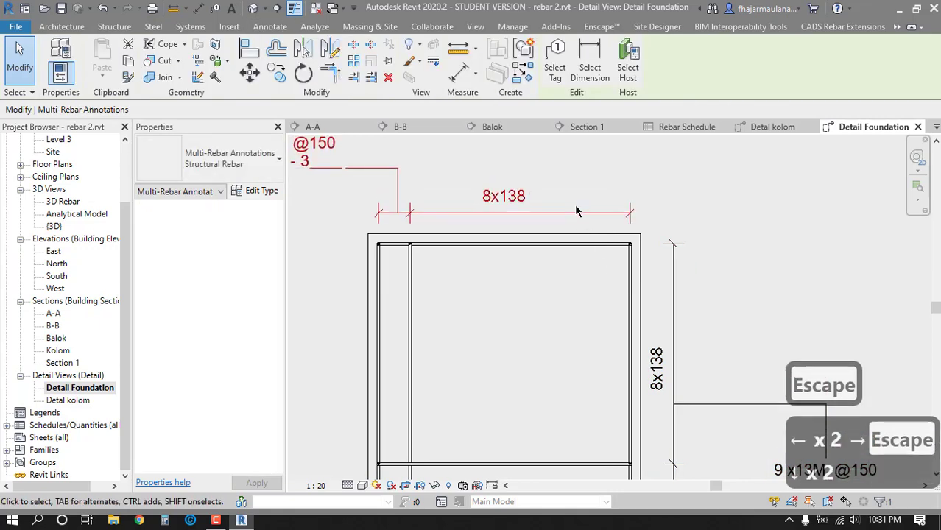
key(Up)
key(Escape)
key(Escape)
scroll(574, 331, down, 2)
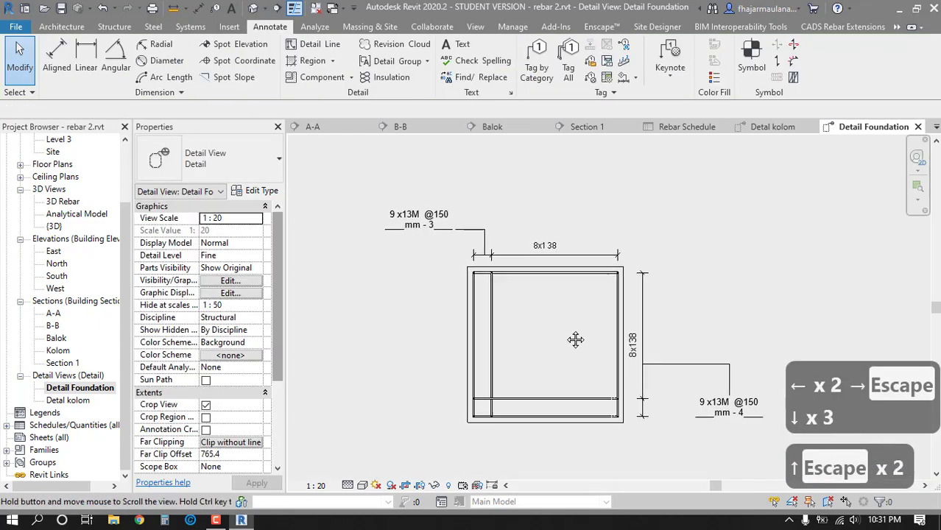
click(459, 223)
scroll(416, 251, up, 3)
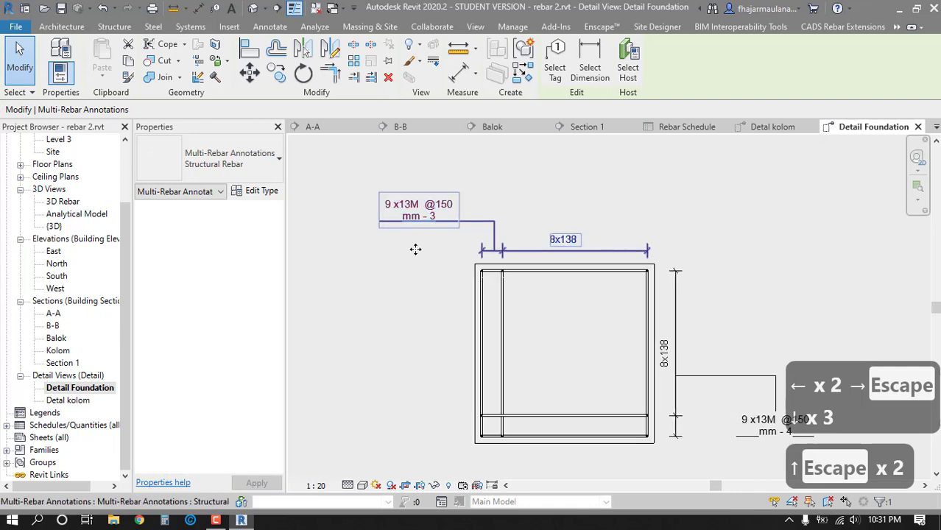
scroll(422, 263, down, 2)
key(Escape)
key(Escape)
scroll(637, 368, up, 1)
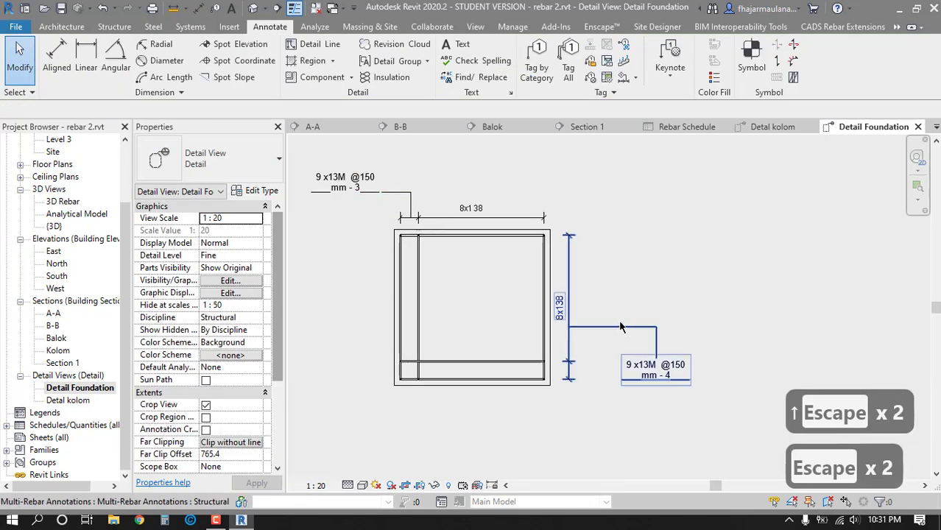
click(636, 377)
key(Escape)
key(Caps_Lock)
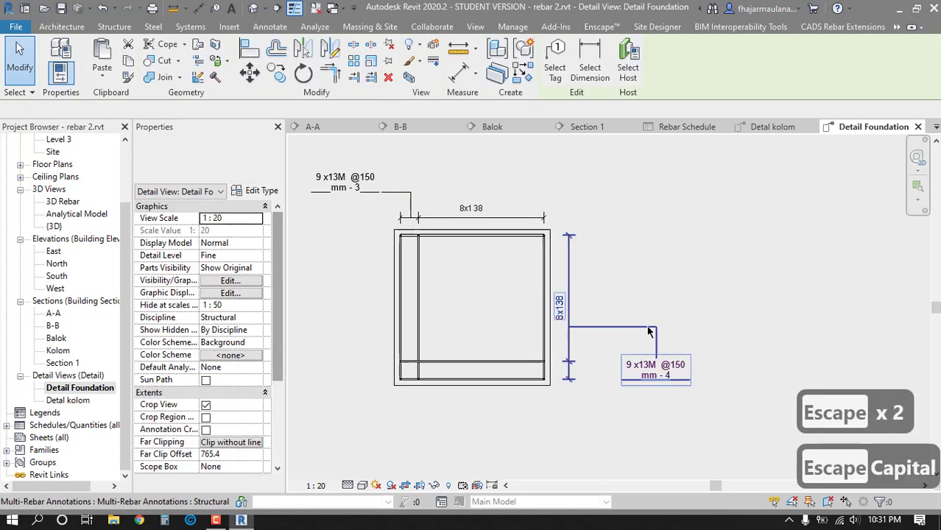
click(631, 333)
key(Escape)
key(Caps_Lock)
key(Tab)
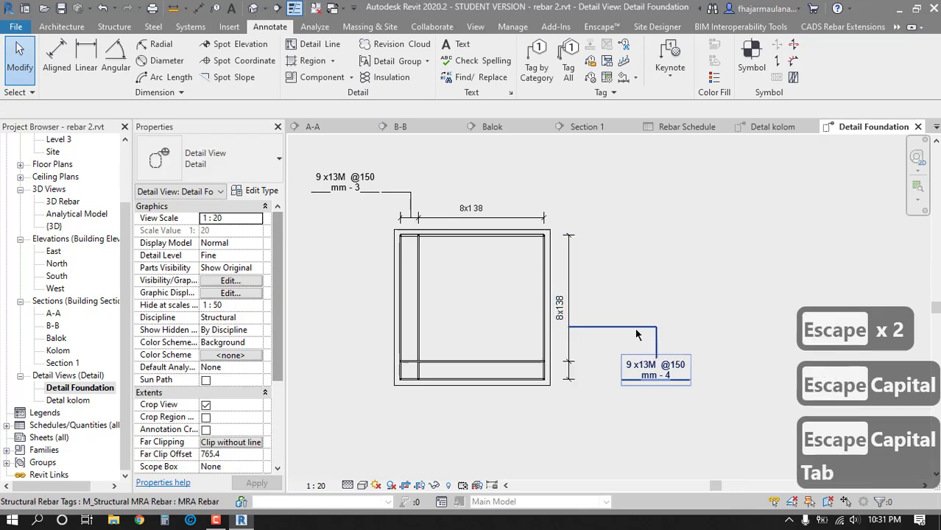
click(649, 379)
drag(648, 380, 658, 442)
key(Escape)
middle_drag(483, 338, 497, 345)
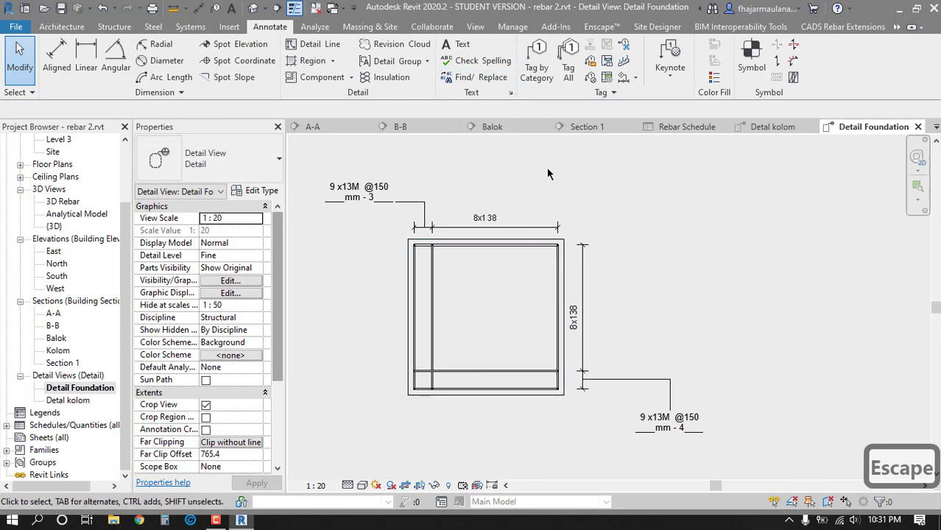
- Add a Structural Rebar Section multi-rebar annotation for the horizontal bars on the footing's left side, with its tag beside the dimension line
scroll(553, 173, up, 2)
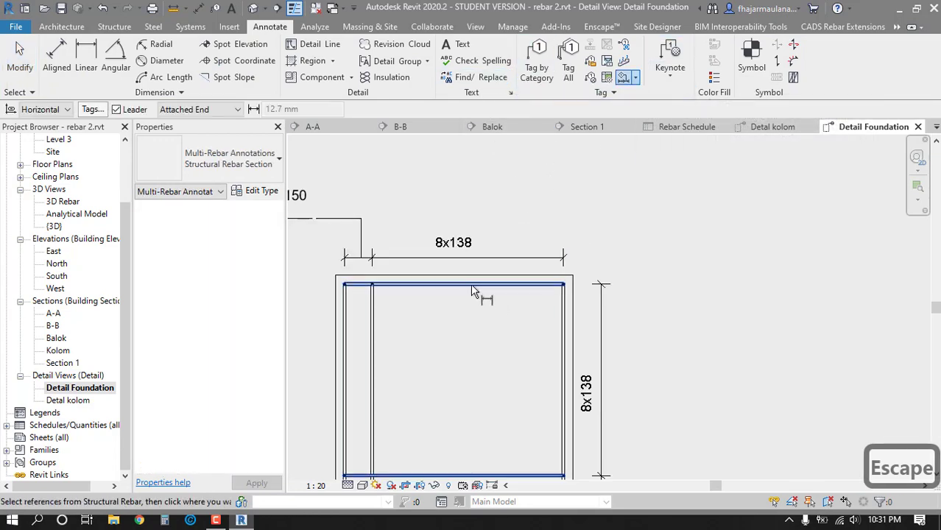
click(470, 284)
scroll(546, 288, down, 2)
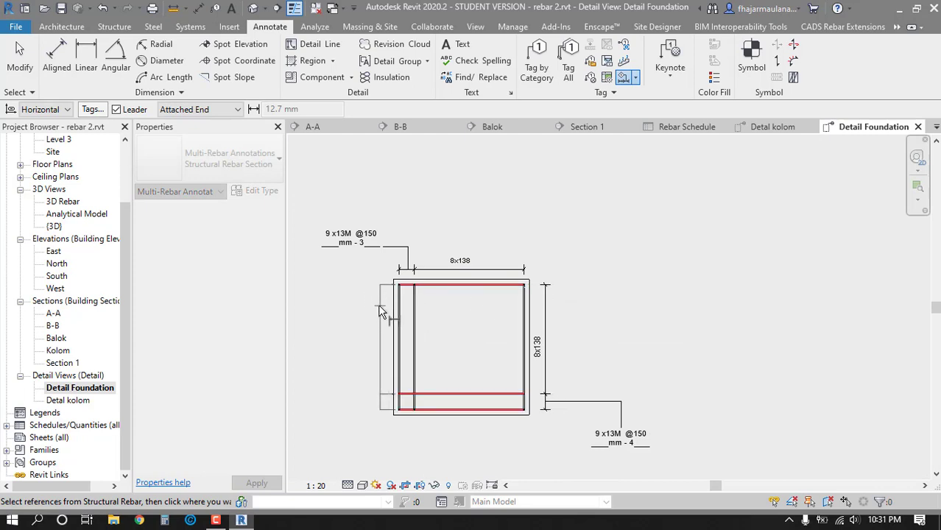
middle_drag(352, 321, 380, 314)
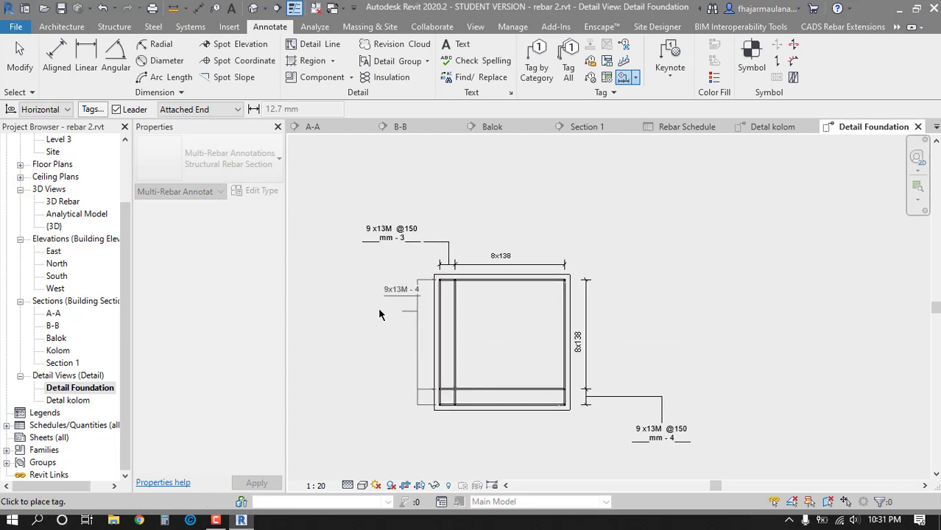
click(382, 324)
key(Escape)
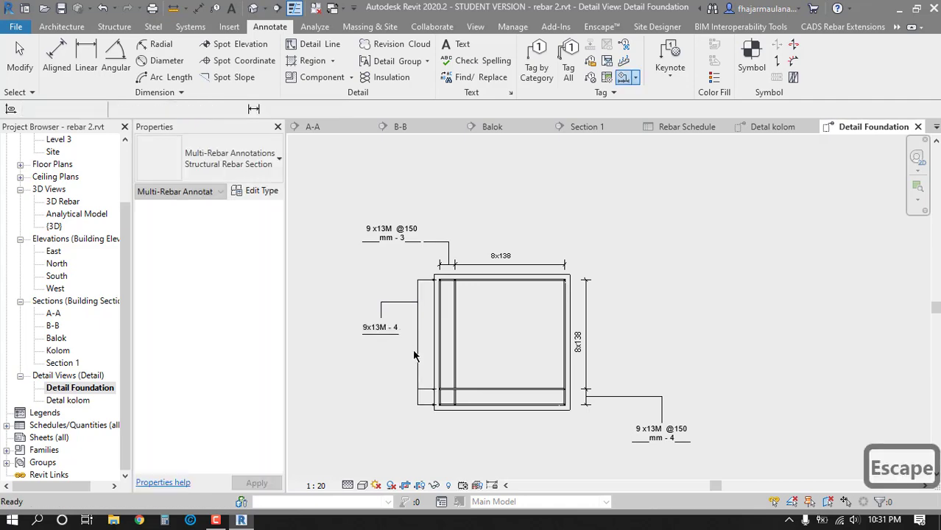
key(Escape)
scroll(420, 385, up, 2)
scroll(539, 299, up, 1)
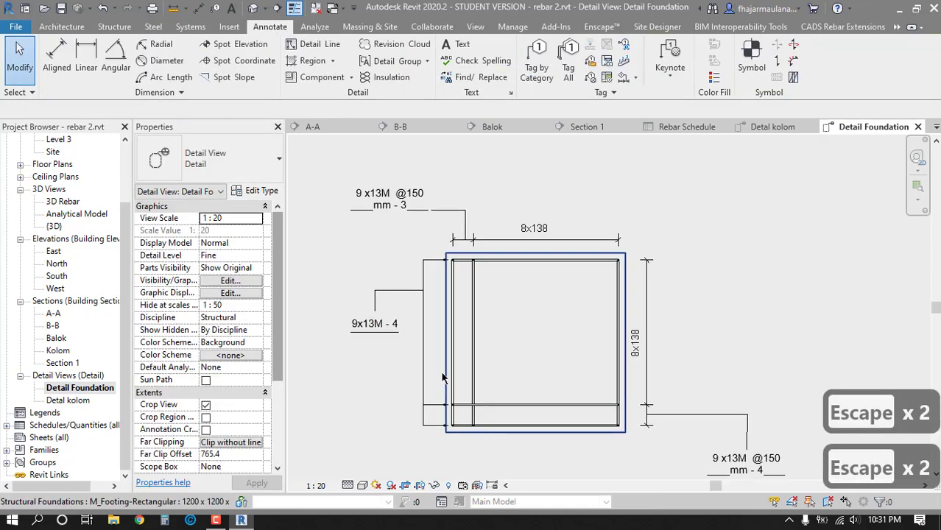
key(d)
key(i)
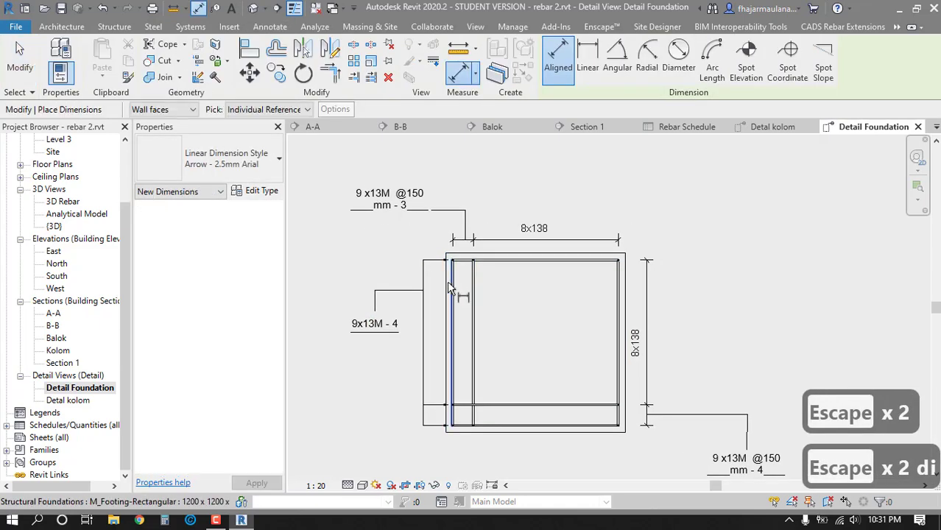
key(Escape)
key(Escape)
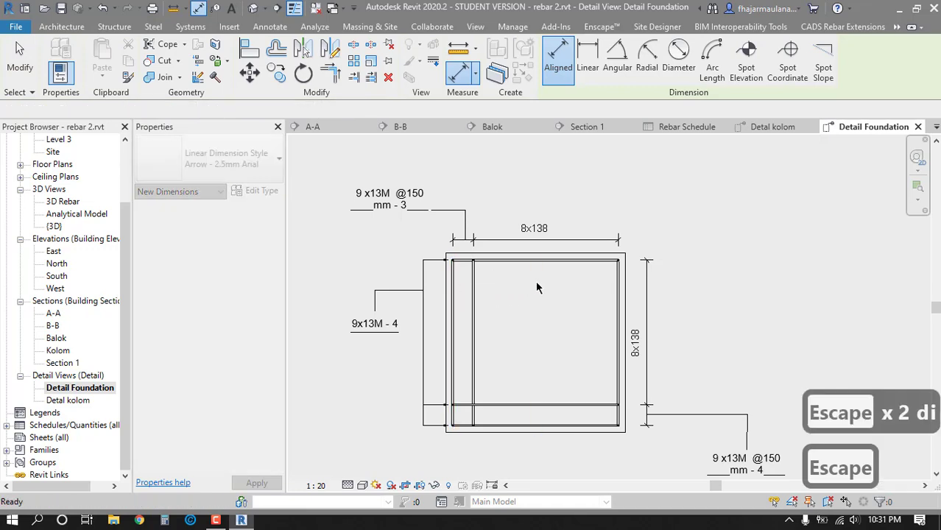
- Add a Structural Rebar Section multi-rebar annotation for the vertical bars below the footing, with its tag under the dimension line
click(623, 78)
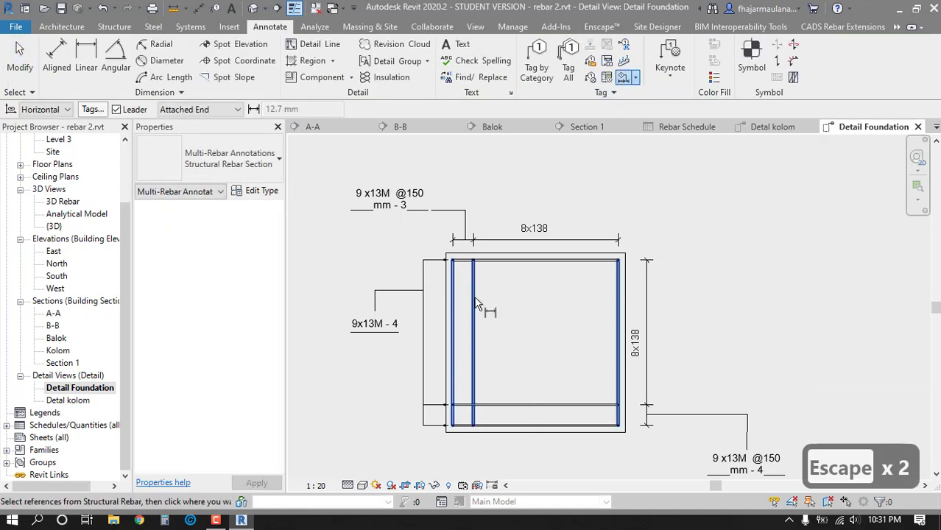
click(475, 302)
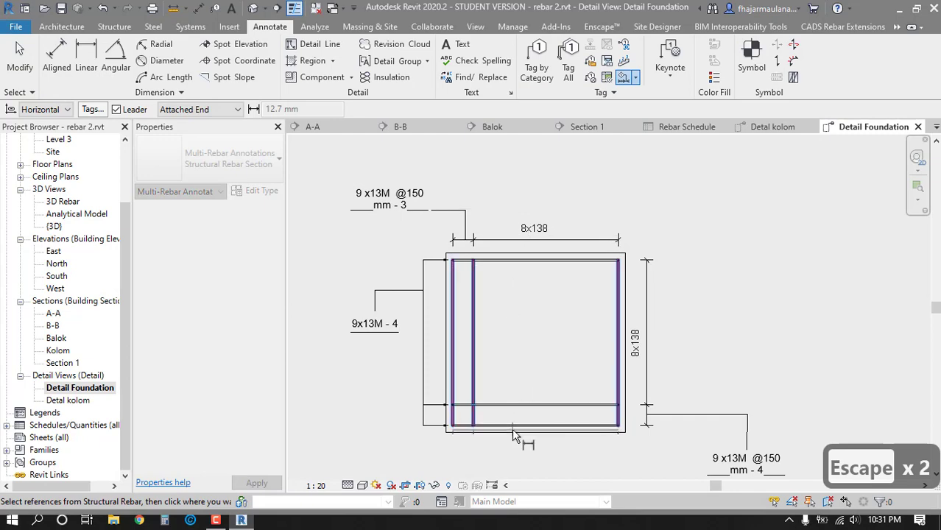
middle_drag(514, 430, 524, 378)
click(526, 409)
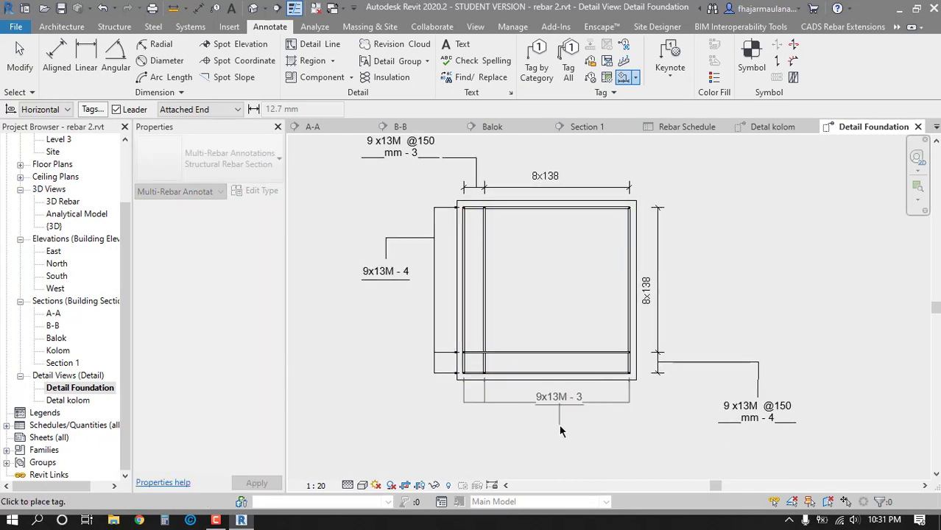
click(582, 431)
key(Escape)
key(Escape)
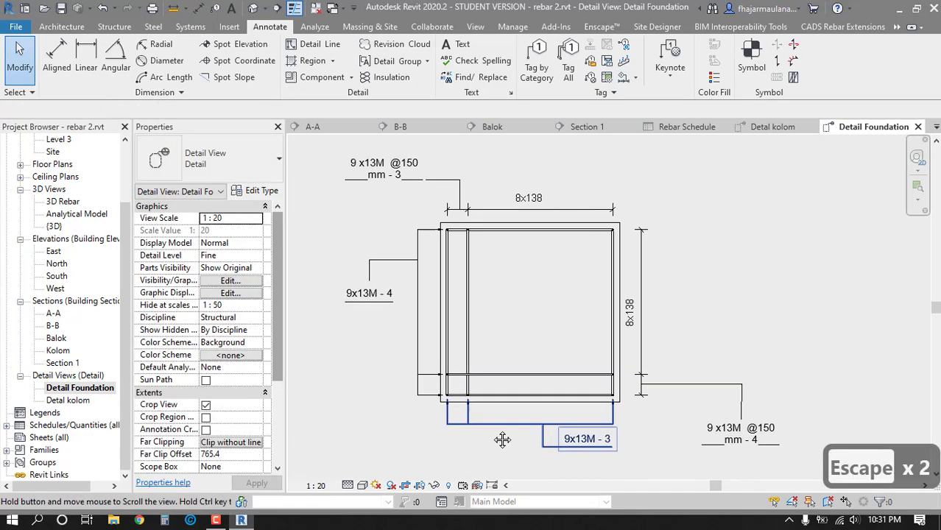
- Tag the upper horizontal bar and the leftmost vertical bar of the footing by category, with attached-end leaders
scroll(533, 309, up, 2)
click(540, 66)
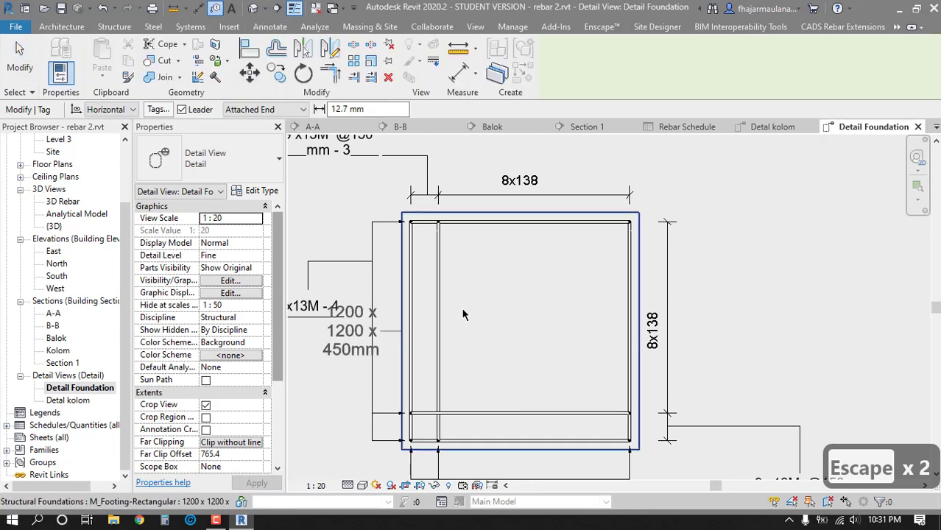
scroll(529, 244, up, 4)
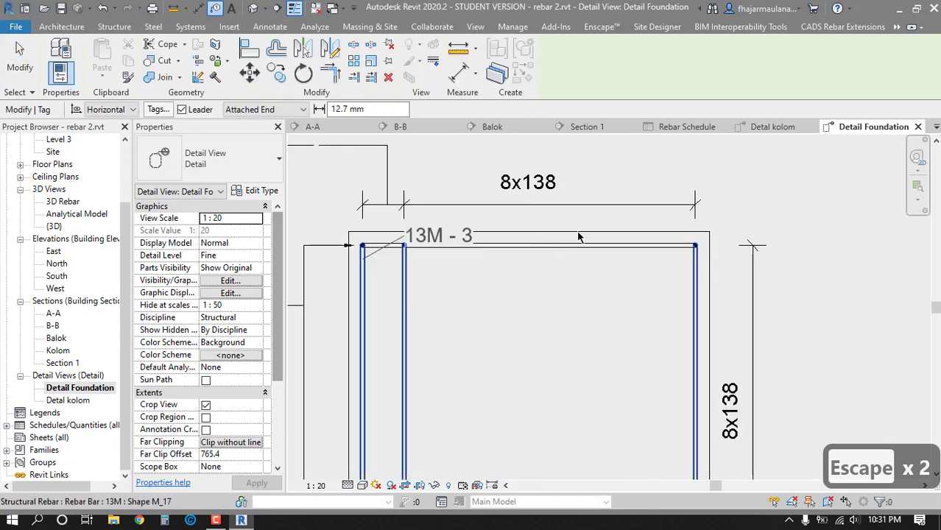
click(632, 242)
middle_drag(604, 354, 627, 266)
scroll(631, 285, down, 1)
scroll(617, 271, down, 1)
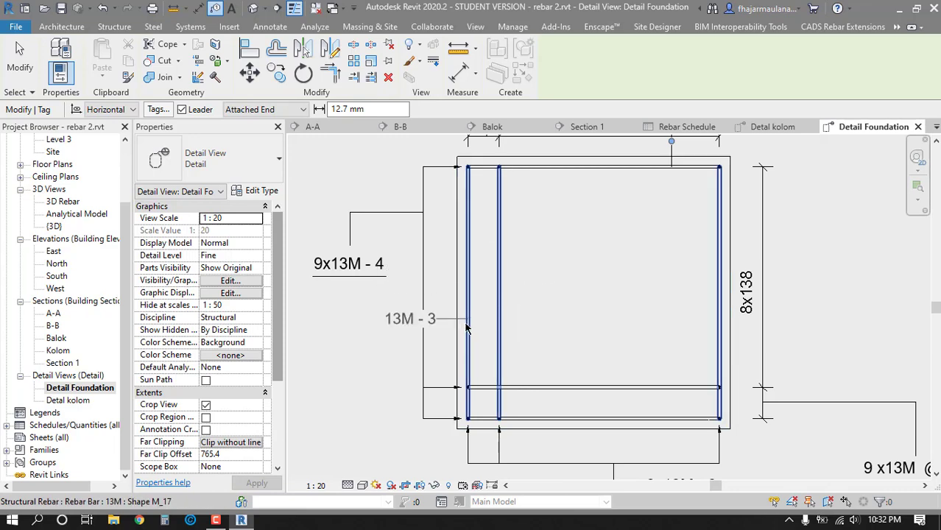
scroll(464, 327, down, 1)
key(Escape)
key(Escape)
scroll(431, 334, up, 1)
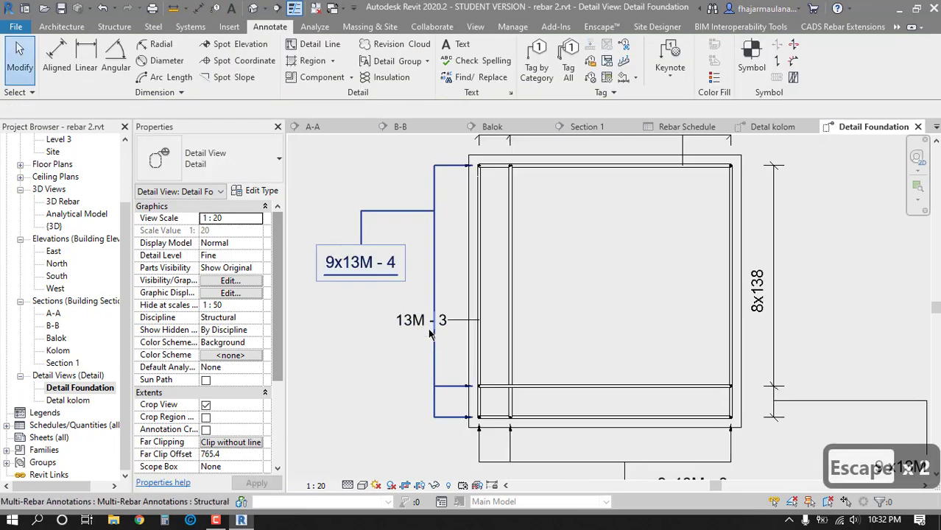
scroll(423, 345, down, 2)
scroll(519, 331, up, 1)
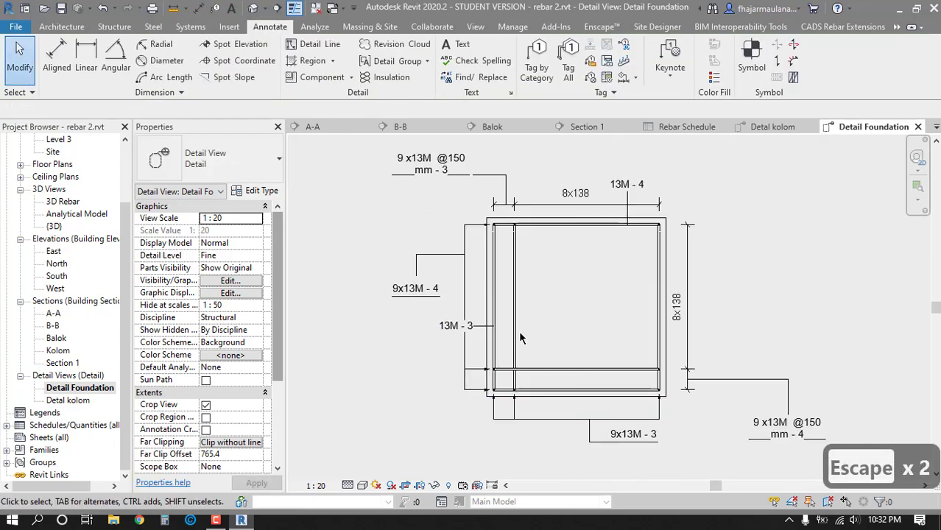
key(Escape)
key(Escape)
key(Escape)
key(Escape)
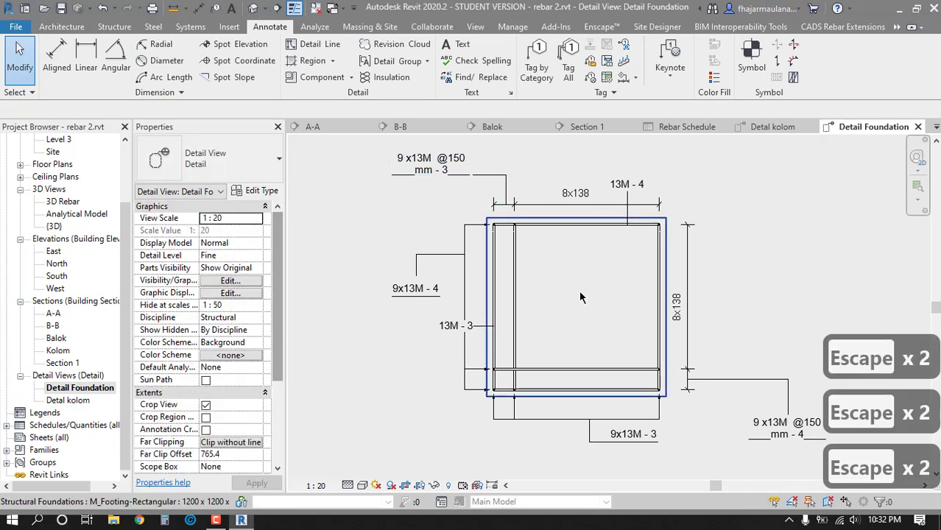
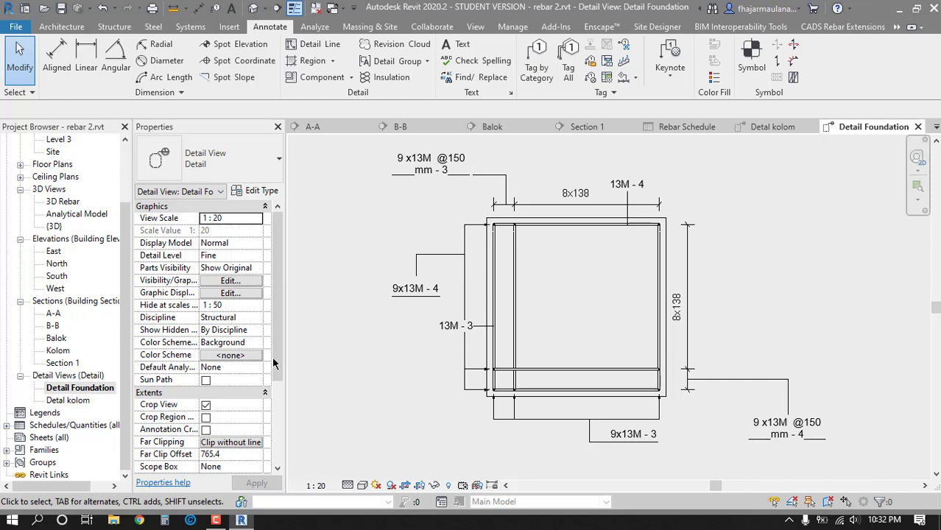
- Create a new sheet with the A1 metric titleblock
click(42, 439)
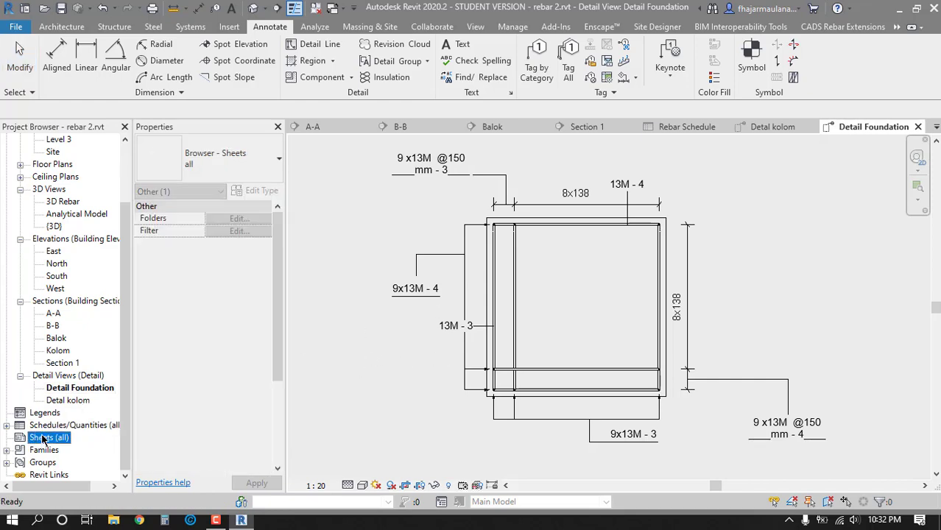
right_click(43, 438)
click(83, 356)
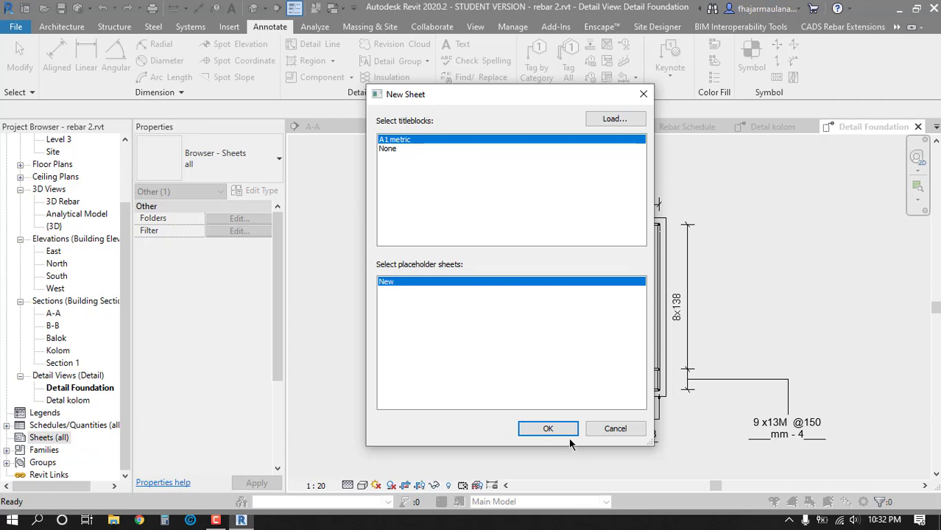
click(559, 431)
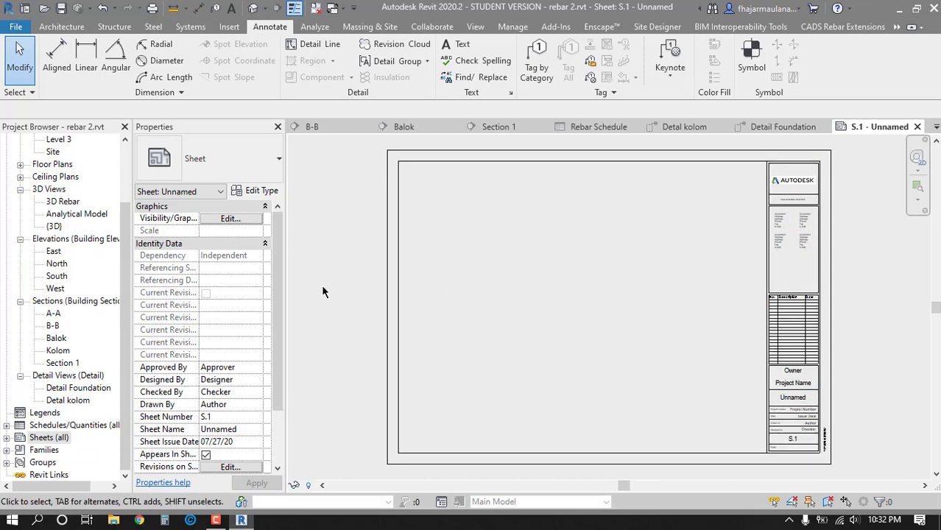
- Place the Balok section view in the upper part of the sheet
click(57, 339)
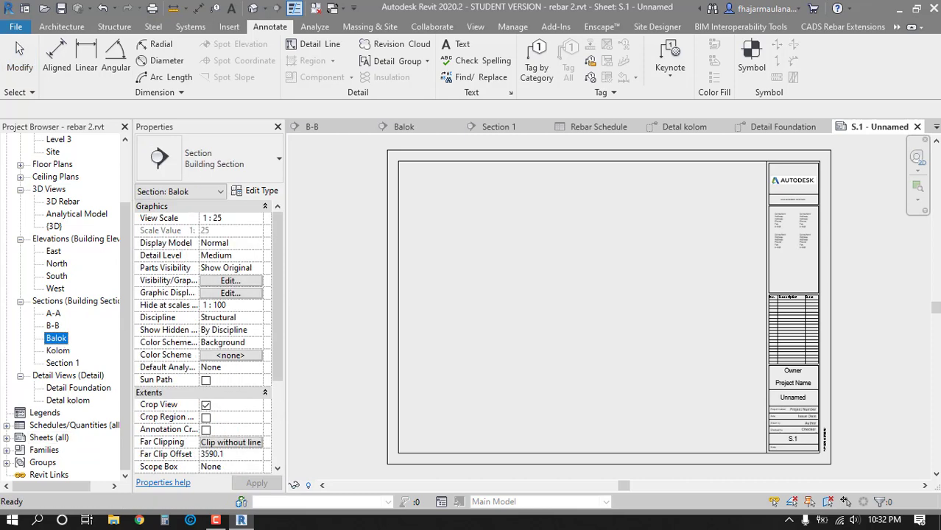
drag(570, 211, 569, 212)
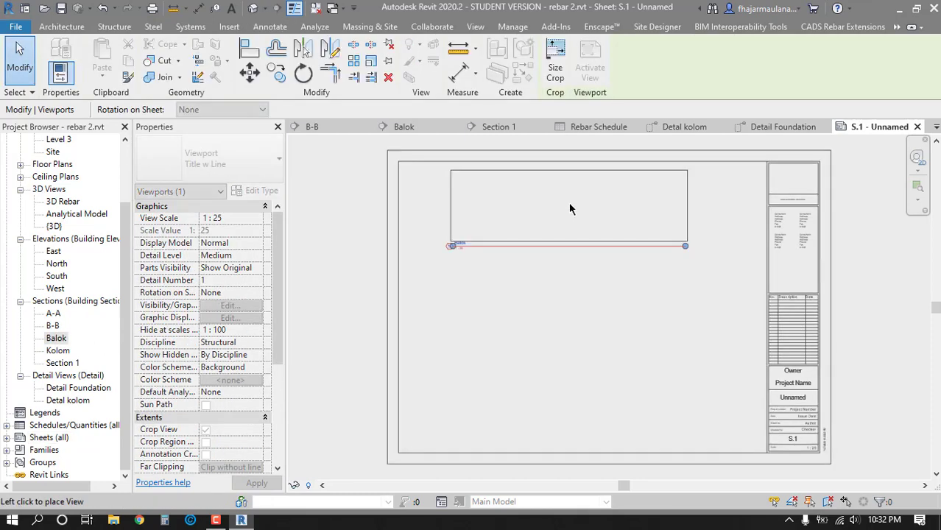
click(567, 207)
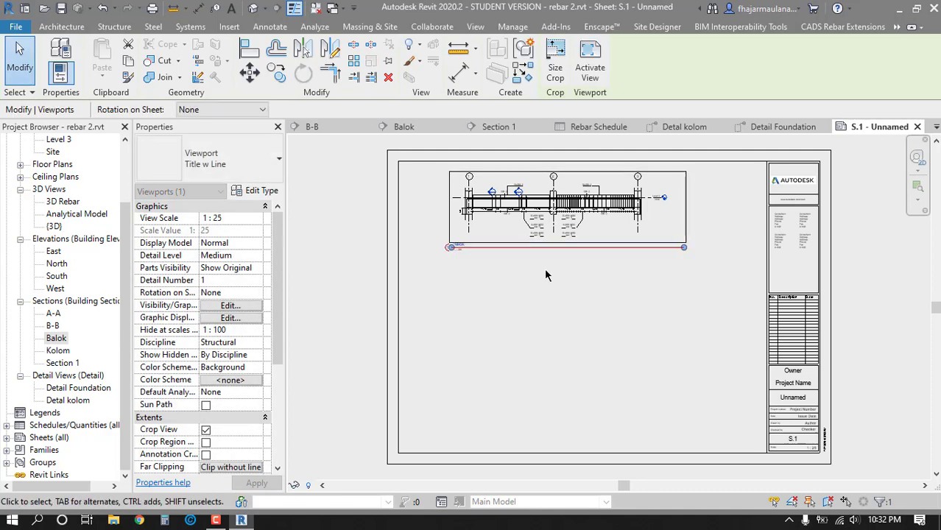
key(Escape)
key(Escape)
- Examine the Balok beam section's annotations and title on the sheet up close and in the full layout
scroll(547, 271, up, 3)
scroll(620, 230, up, 3)
middle_drag(626, 235, 631, 280)
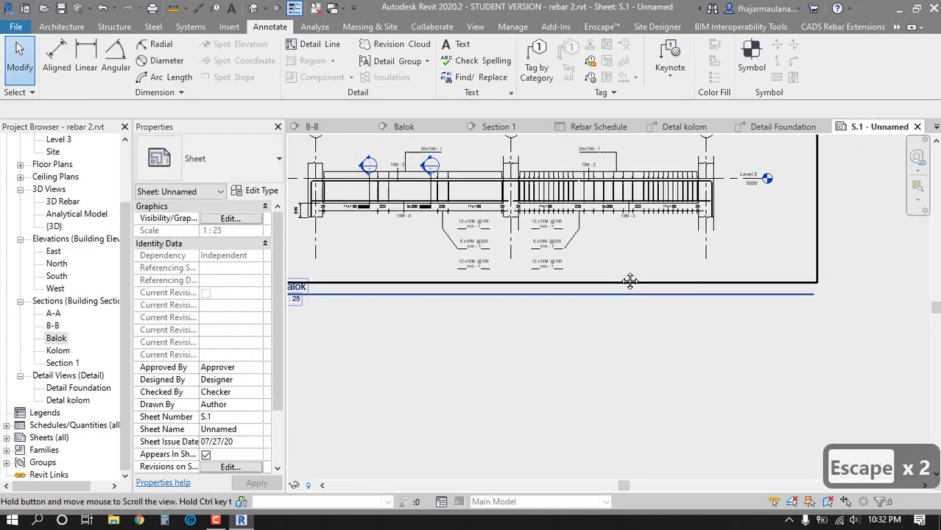
middle_drag(530, 315, 595, 323)
scroll(586, 310, down, 4)
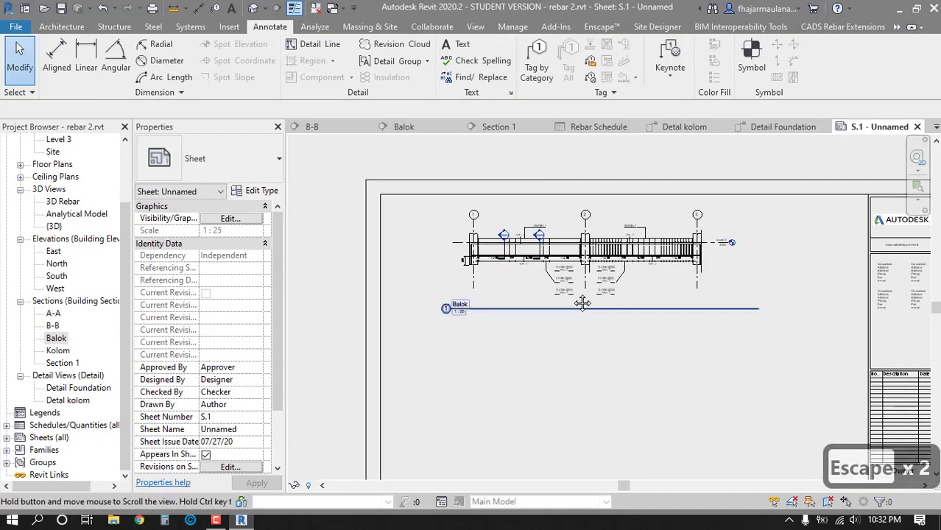
key(Escape)
key(Escape)
scroll(571, 299, up, 4)
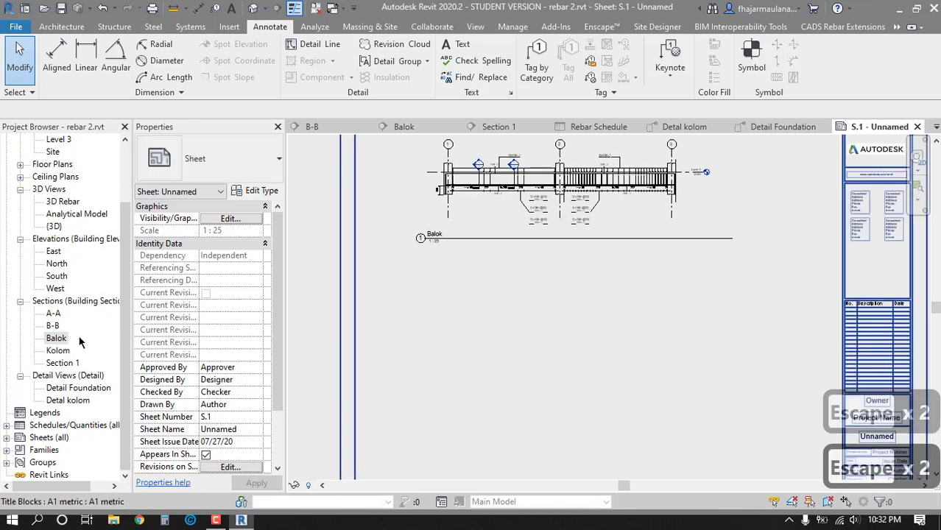
scroll(490, 326, down, 2)
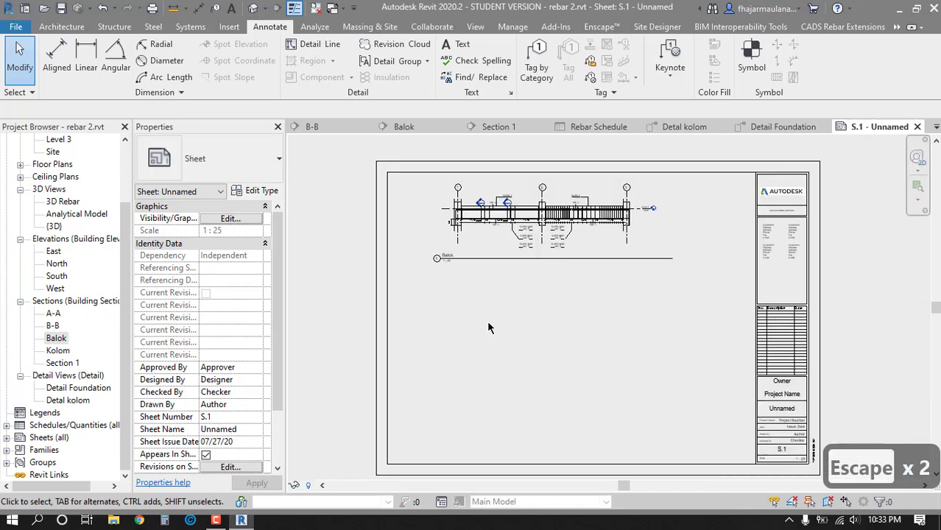
- Place section A-A on the sheet, centred below the Balok view
click(53, 315)
drag(416, 303, 595, 301)
click(547, 301)
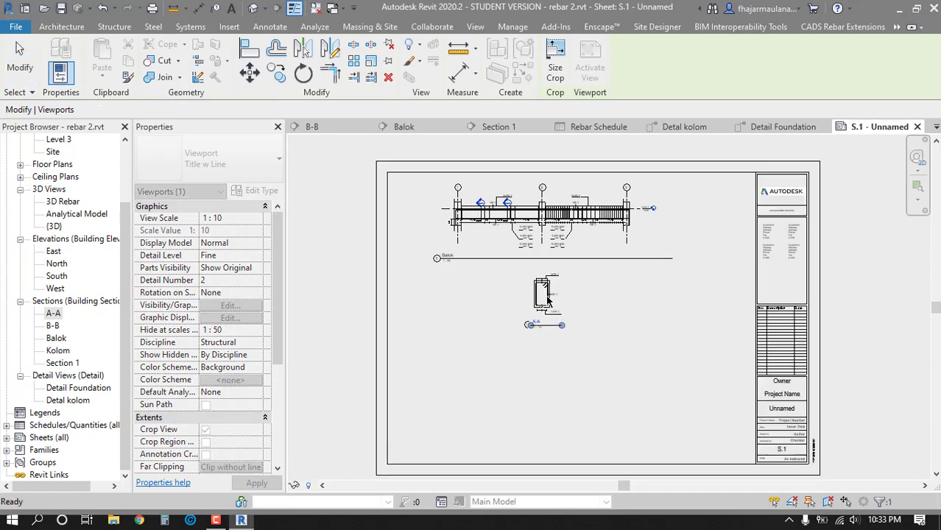
key(Escape)
- Open section view B-B and close all inactive views
click(53, 326)
double_click(53, 326)
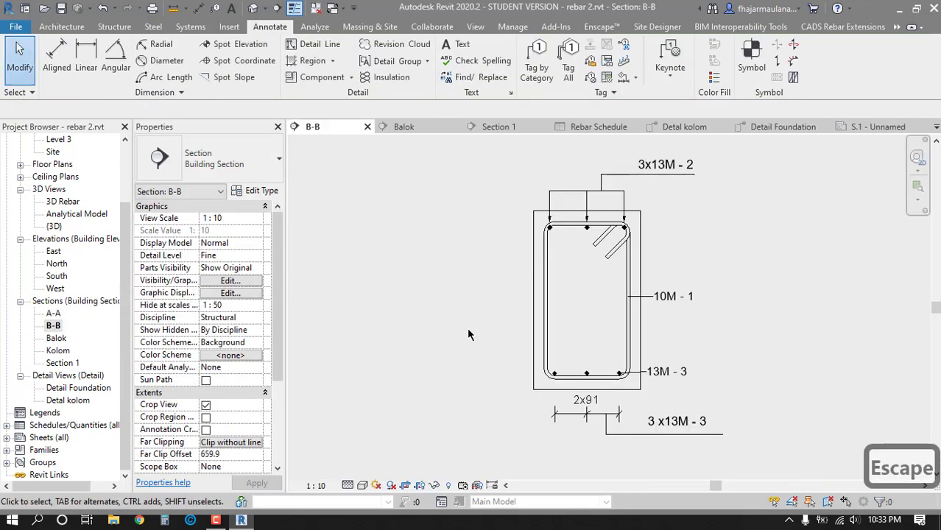
key(Escape)
key(Escape)
click(315, 10)
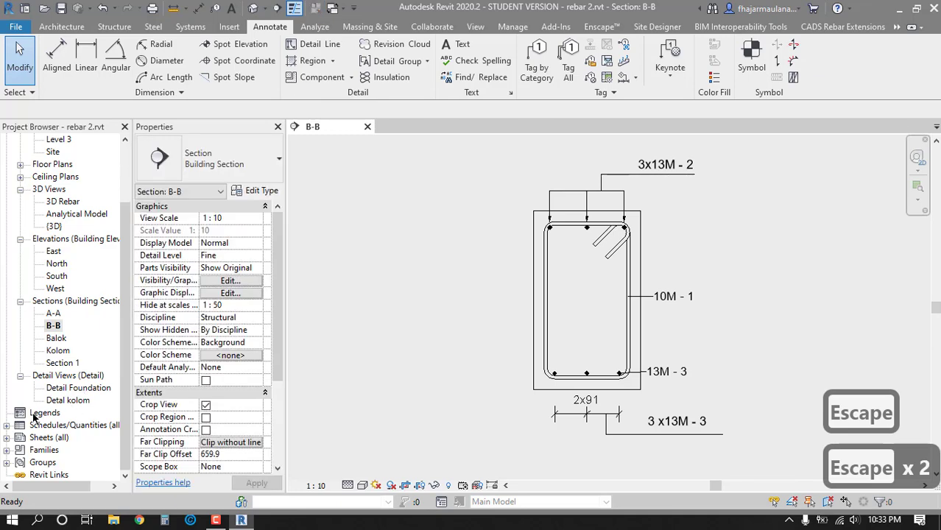
- Reopen sheet S.1 - Unnamed
click(6, 438)
double_click(59, 450)
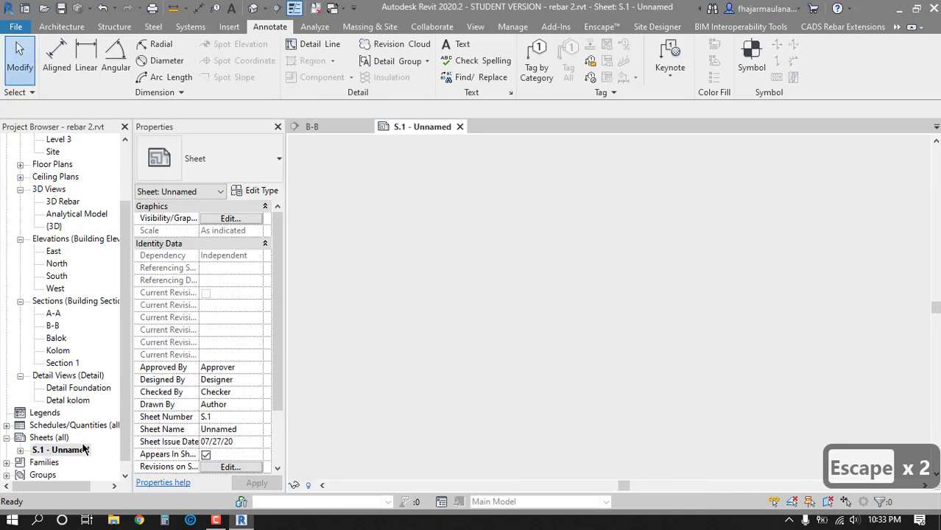
- Place section B-B on the sheet beside section A-A, below the Balok view
click(53, 326)
drag(52, 325, 616, 310)
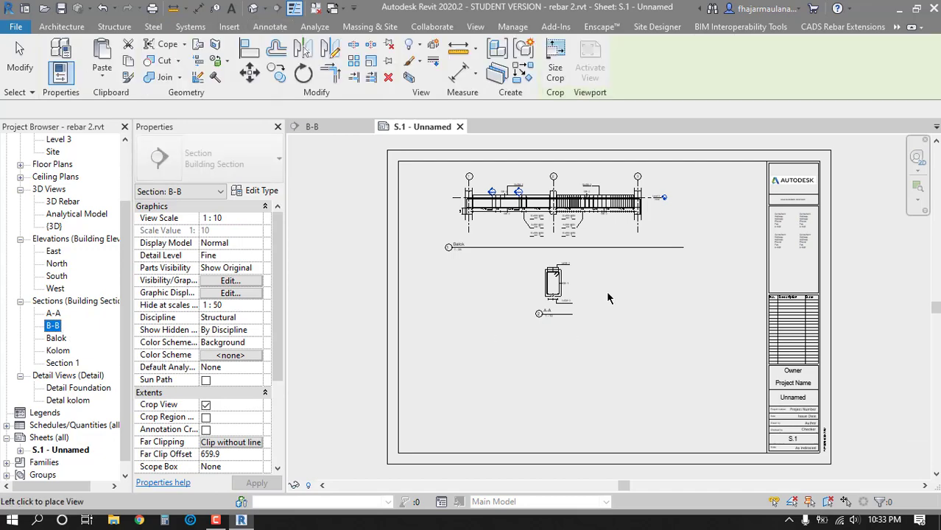
click(607, 277)
click(605, 288)
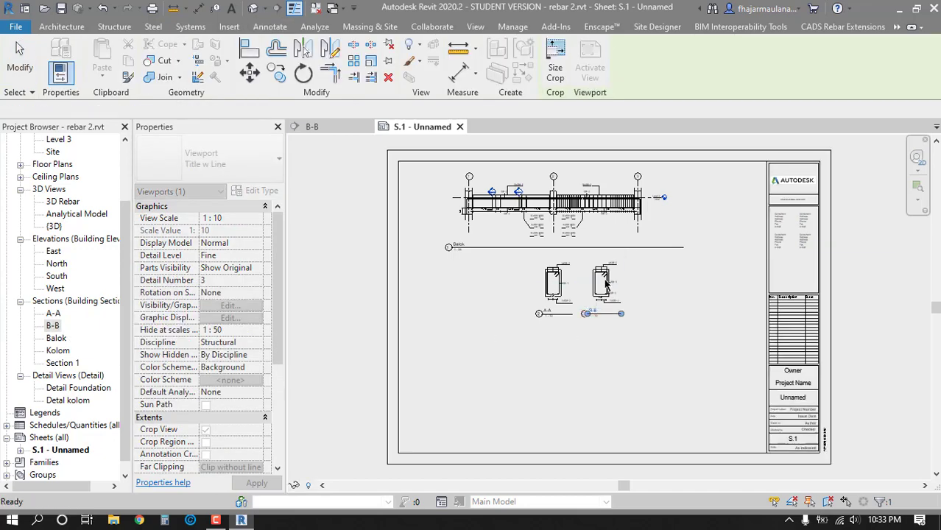
key(Escape)
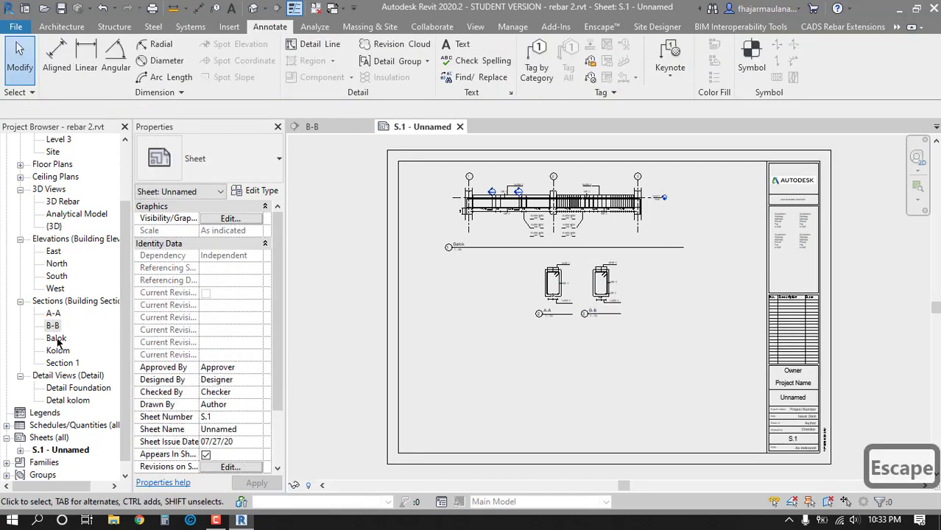
- Place the Kolom section on the sheet below the Balok view's left end, to the left of section A-A
click(57, 339)
click(60, 353)
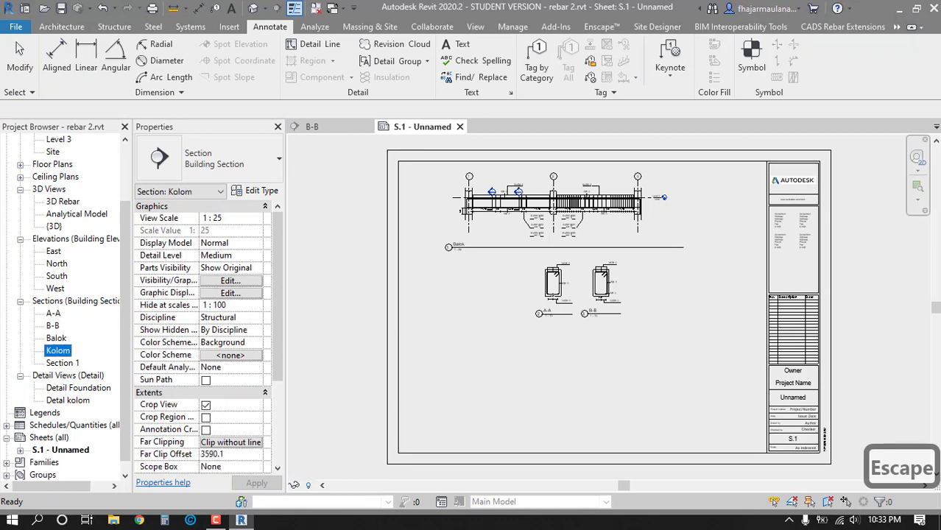
click(458, 345)
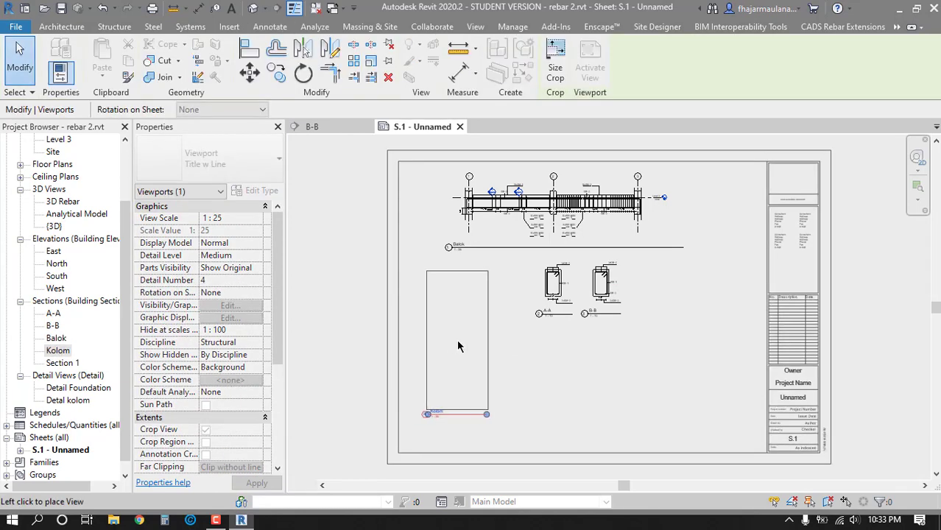
key(Escape)
key(Escape)
scroll(567, 382, up, 2)
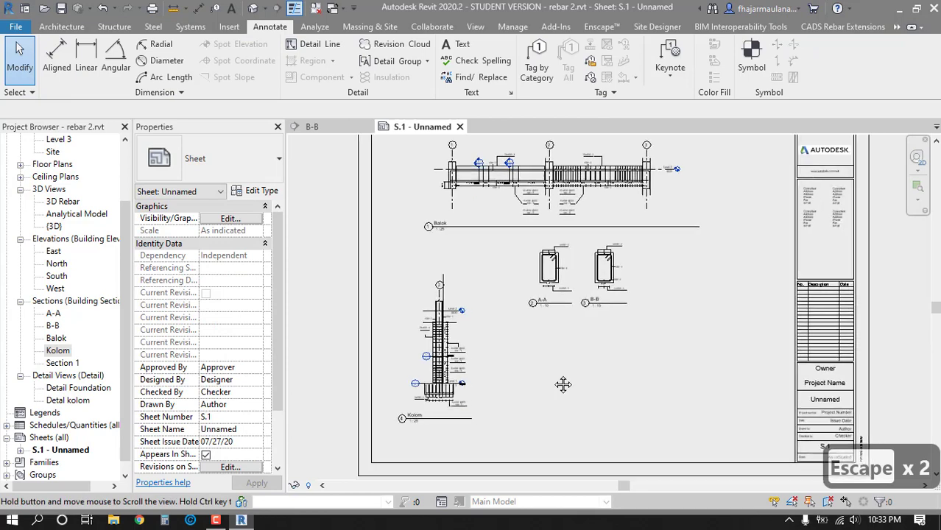
- Place the Detail Foundation view on the sheet to the right of the Kolom view, below section A-A
click(63, 364)
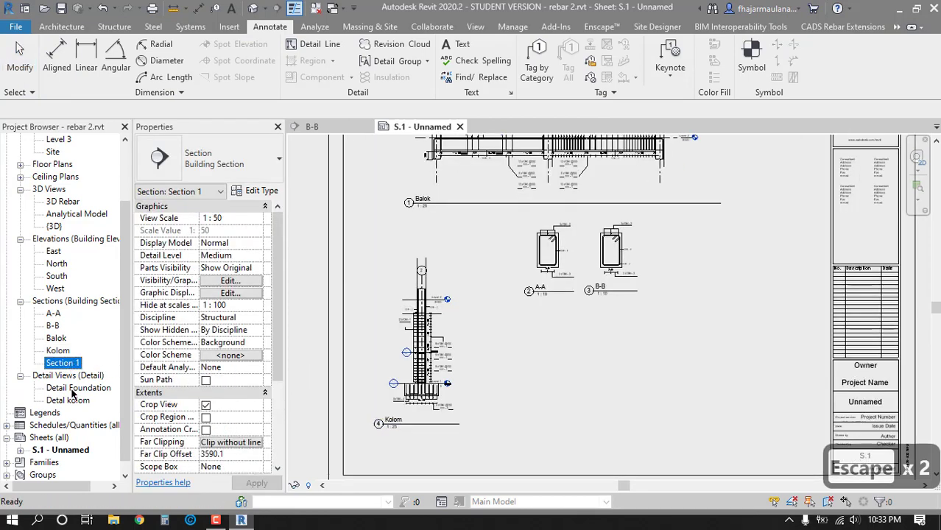
click(67, 388)
drag(66, 388, 516, 354)
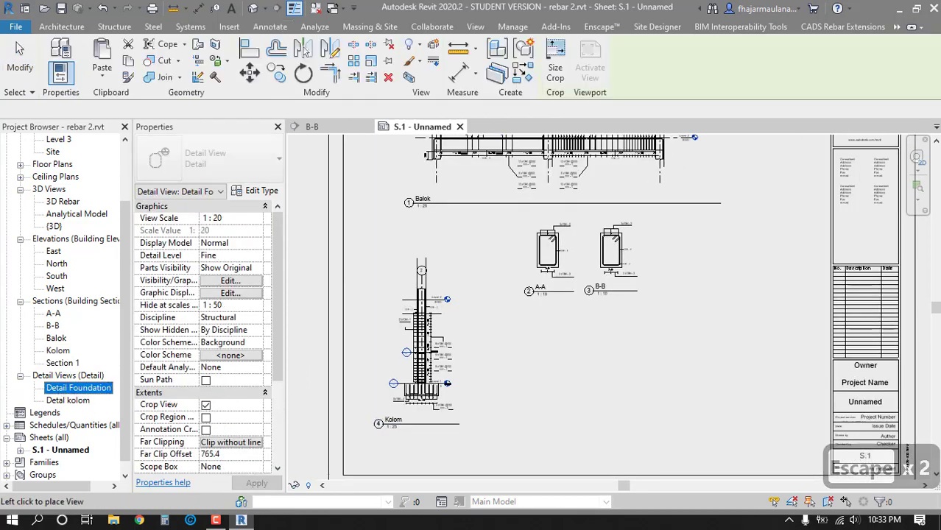
click(545, 374)
key(Escape)
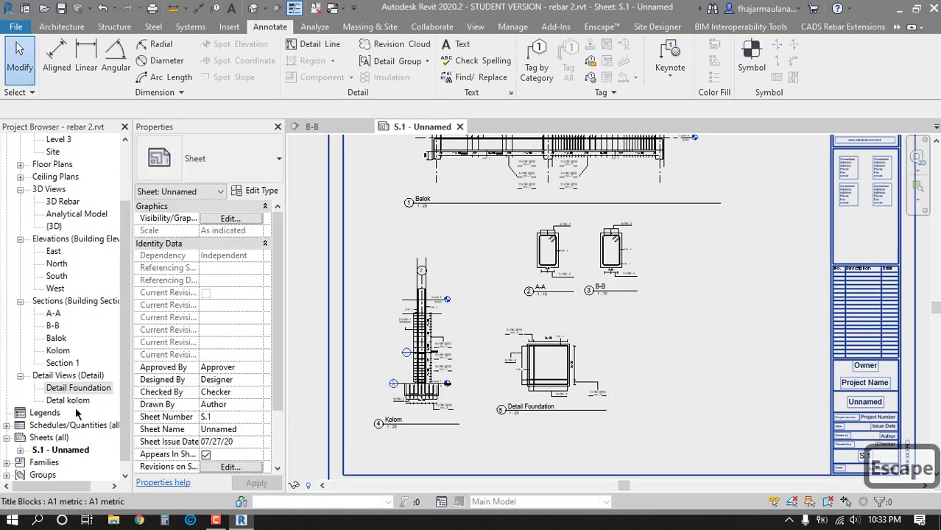
- Place the Detal kolom view on the sheet to the right of Detail Foundation
click(67, 401)
drag(462, 411, 675, 350)
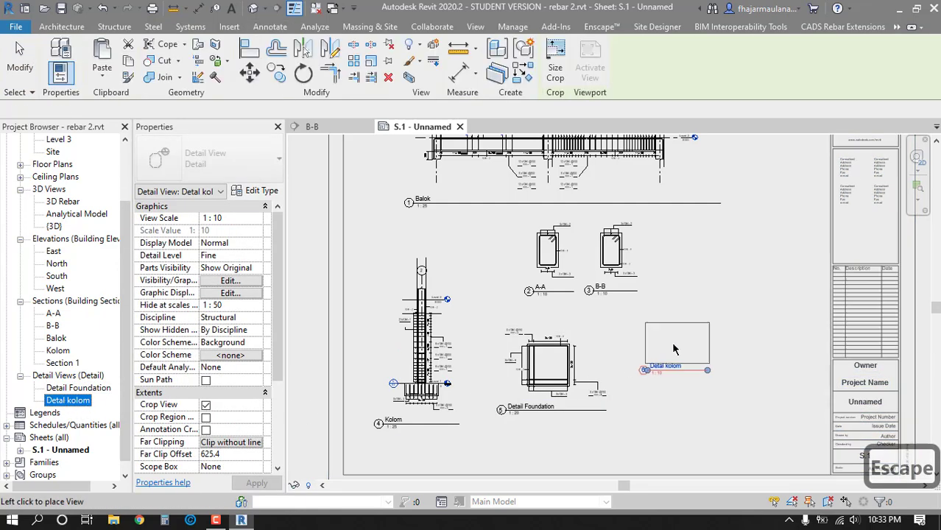
click(649, 364)
key(Escape)
key(Escape)
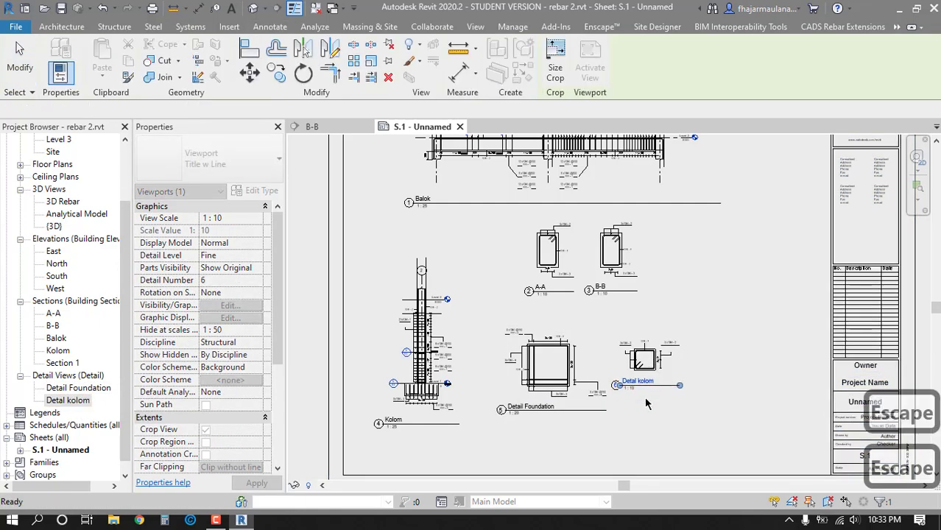
scroll(50, 393, up, 1)
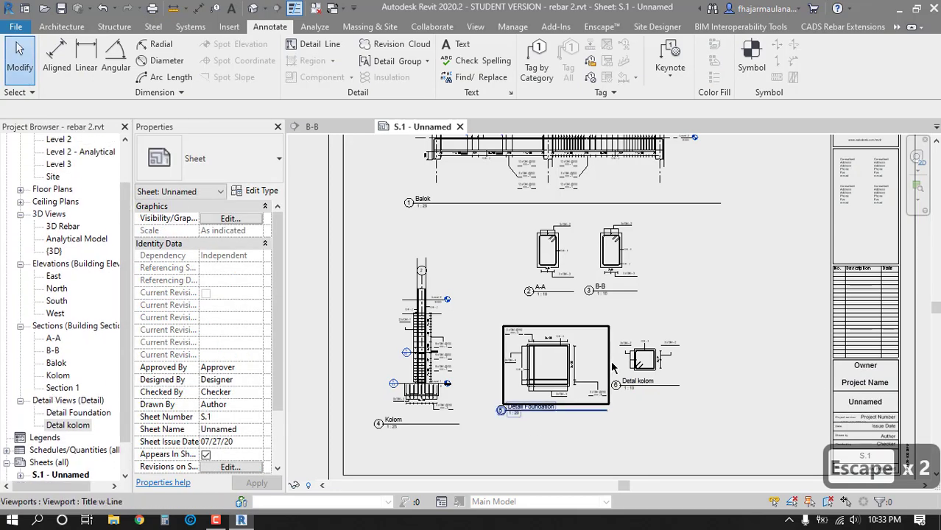
- Open the South elevation and shorten the level lines at both ends so they finish just beyond grids 1 and 3
double_click(57, 302)
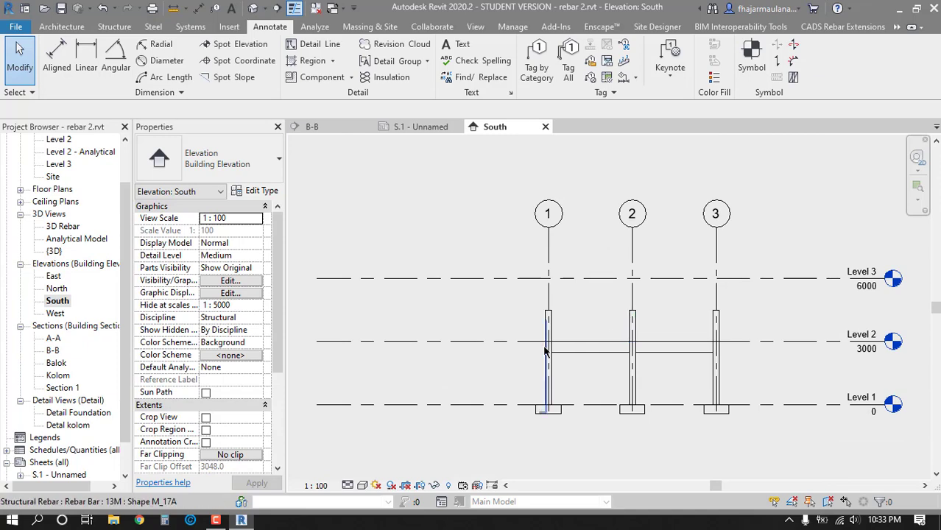
middle_drag(545, 352, 538, 312)
middle_drag(453, 287, 492, 284)
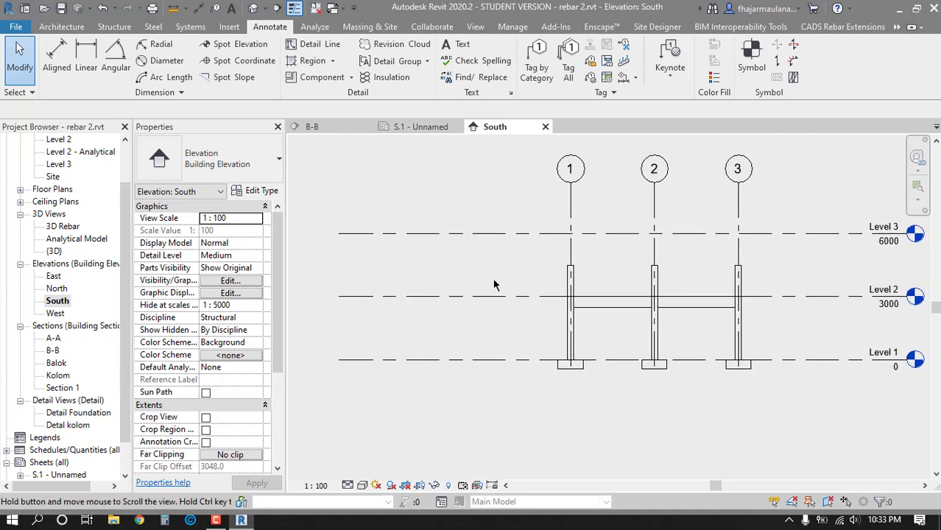
click(370, 237)
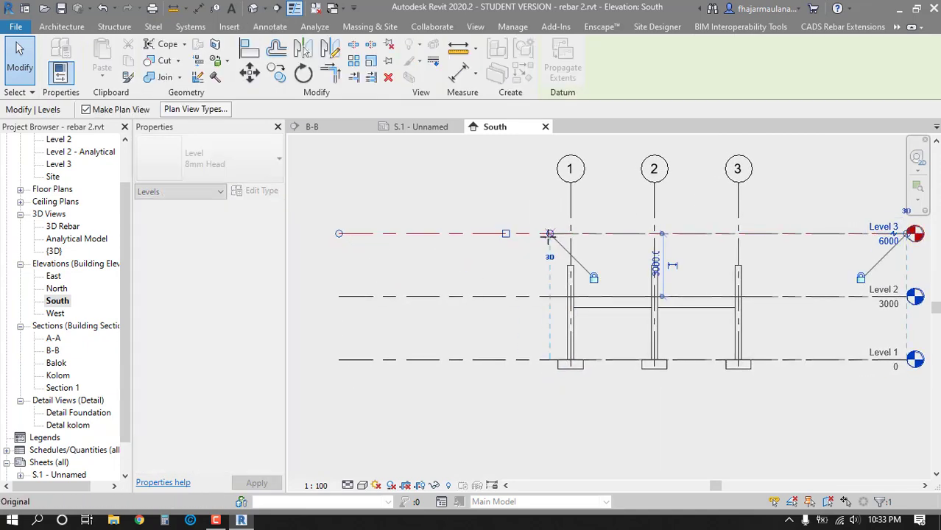
middle_drag(633, 295, 519, 299)
drag(795, 243, 703, 240)
scroll(567, 331, up, 3)
key(Escape)
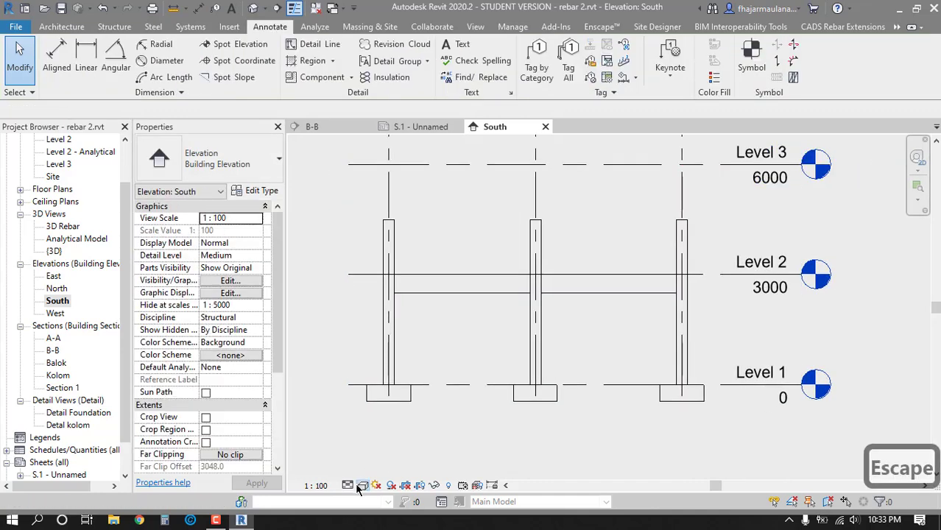
- Set the South elevation to a shaded visual style and Fine detail level
click(361, 485)
click(383, 429)
click(348, 485)
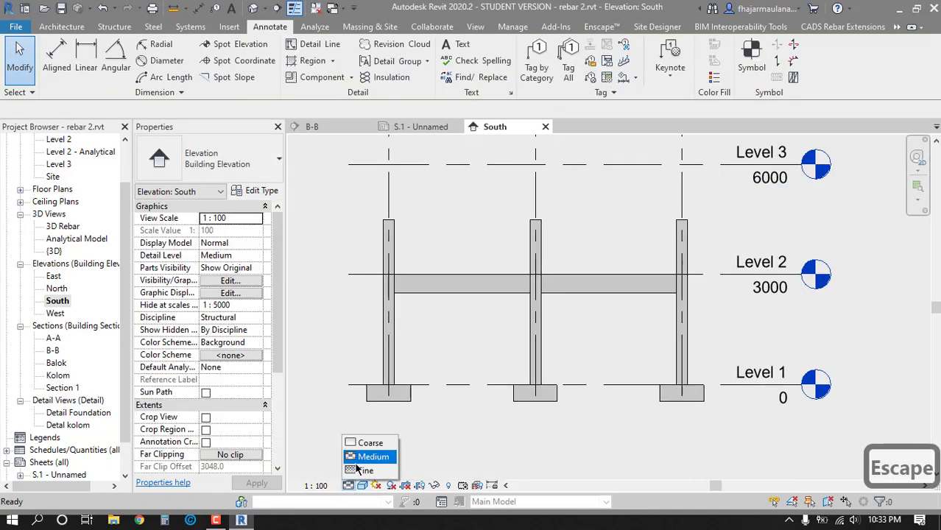
click(354, 472)
key(Escape)
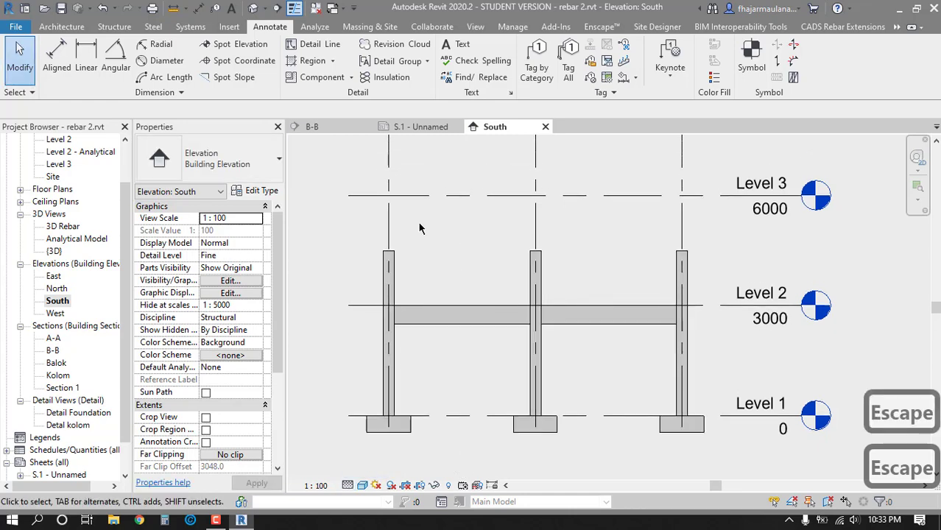
- Lower the bubble ends of grids 1 to 3 closer to the Level 3 line
middle_drag(451, 281, 466, 313)
click(404, 189)
click(405, 190)
middle_drag(416, 220, 420, 269)
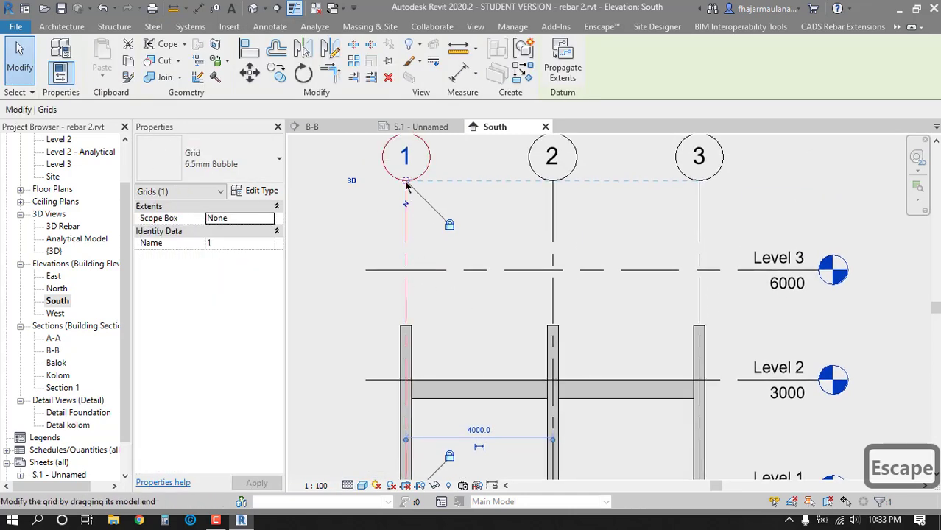
drag(406, 180, 405, 235)
key(Escape)
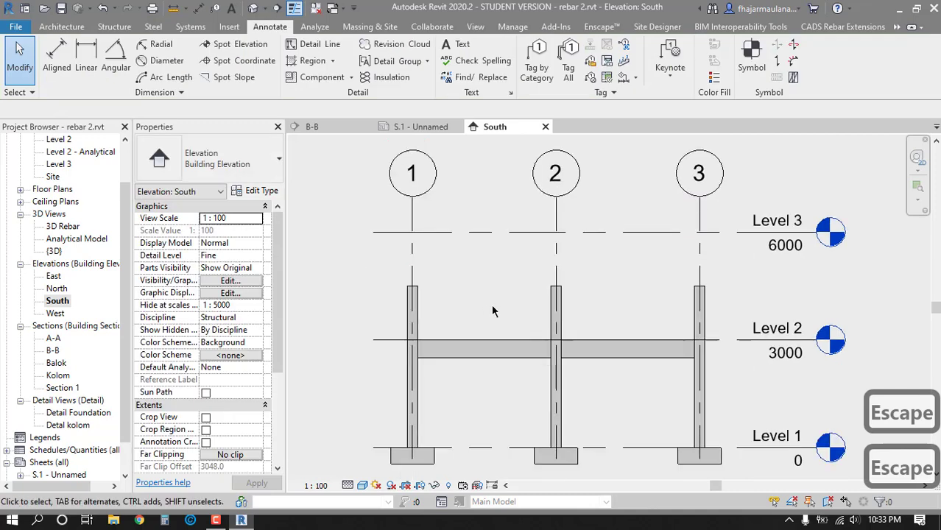
- Crop the South elevation, show its crop region and pull the left and right edges closer to the frame and level heads
click(419, 488)
click(406, 487)
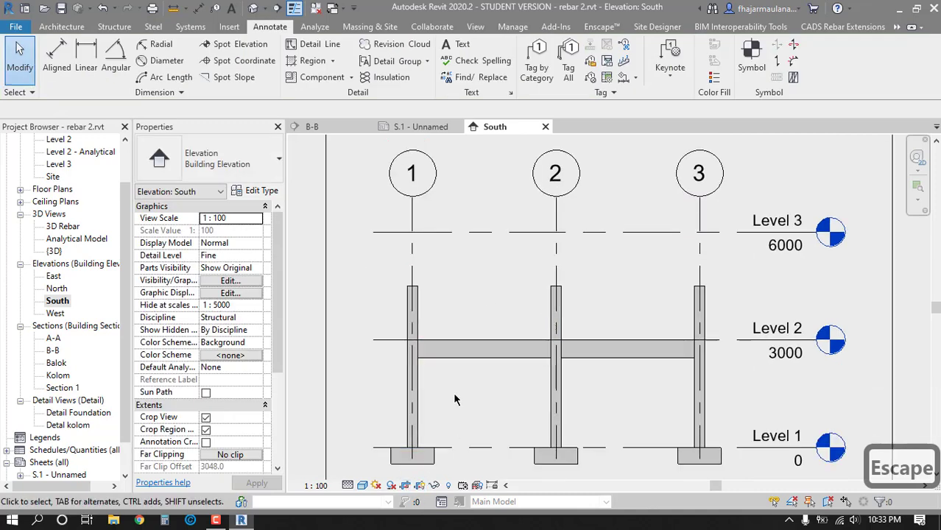
scroll(441, 365, down, 3)
click(376, 335)
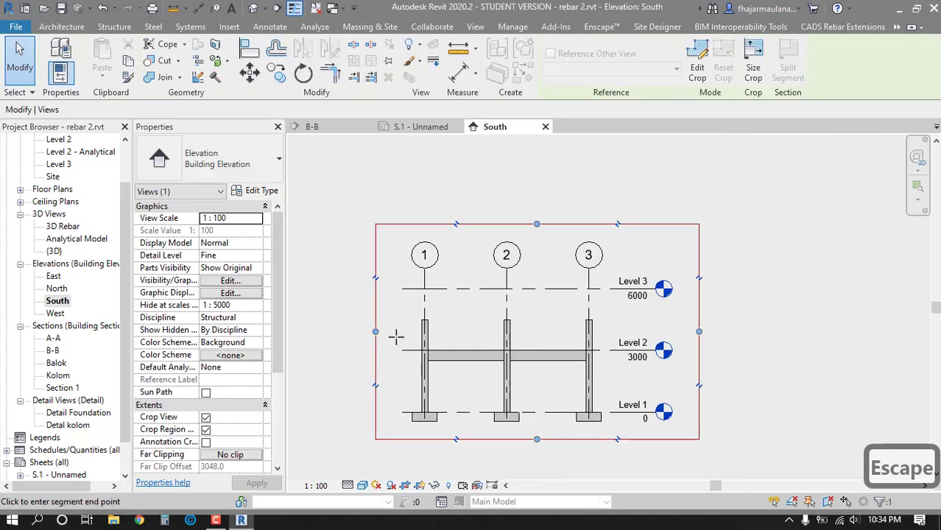
drag(396, 337, 395, 336)
drag(700, 331, 686, 331)
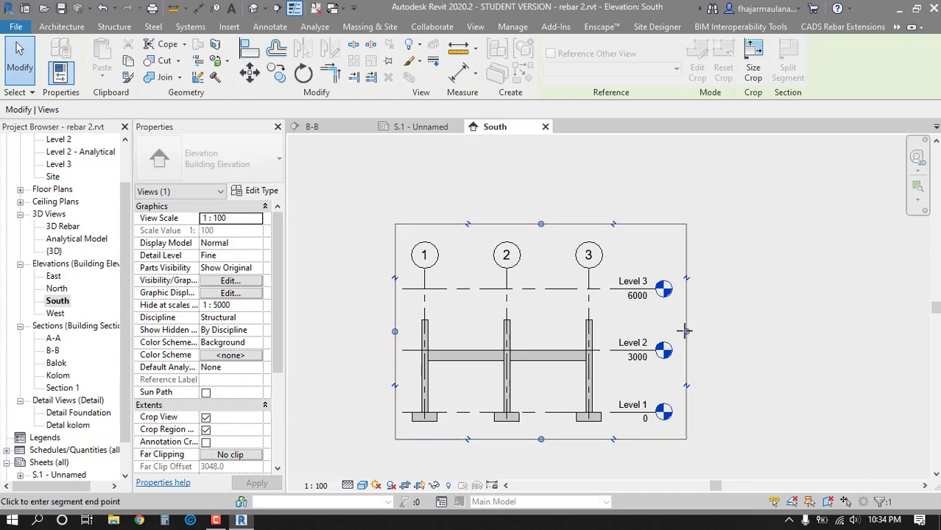
key(Escape)
key(Escape)
- Hide the Grids and Levels annotation categories in the South elevation's visibility overrides
key(v)
key(g)
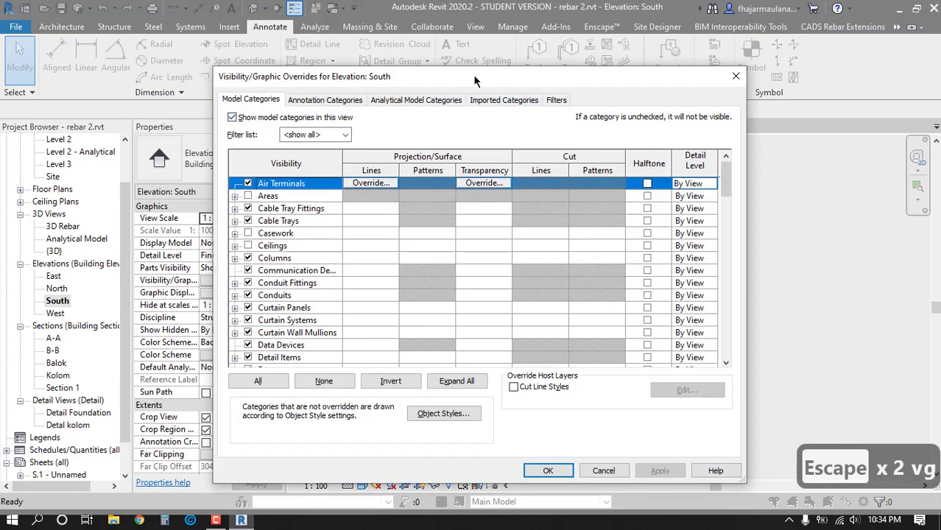
drag(475, 81, 493, 82)
click(350, 101)
drag(746, 171, 744, 236)
click(266, 234)
click(427, 235)
scroll(608, 297, down, 4)
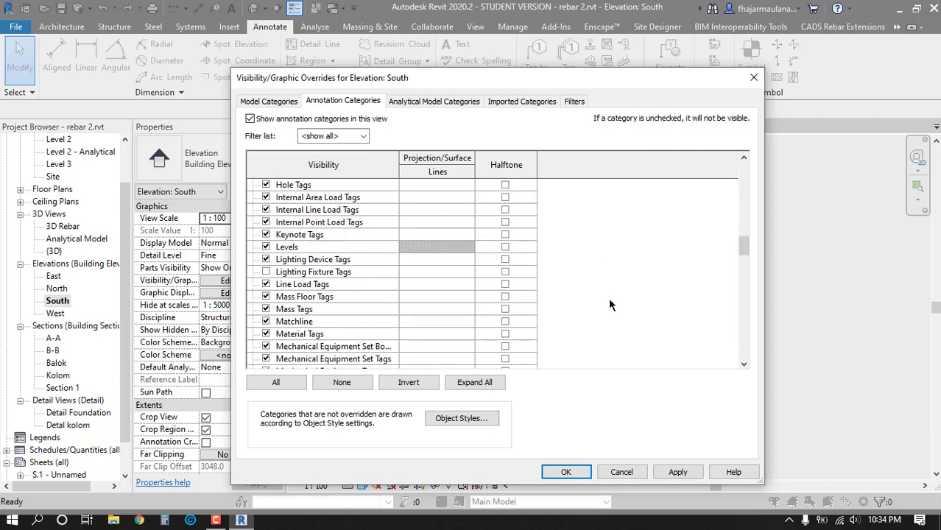
scroll(609, 252, up, 2)
click(267, 247)
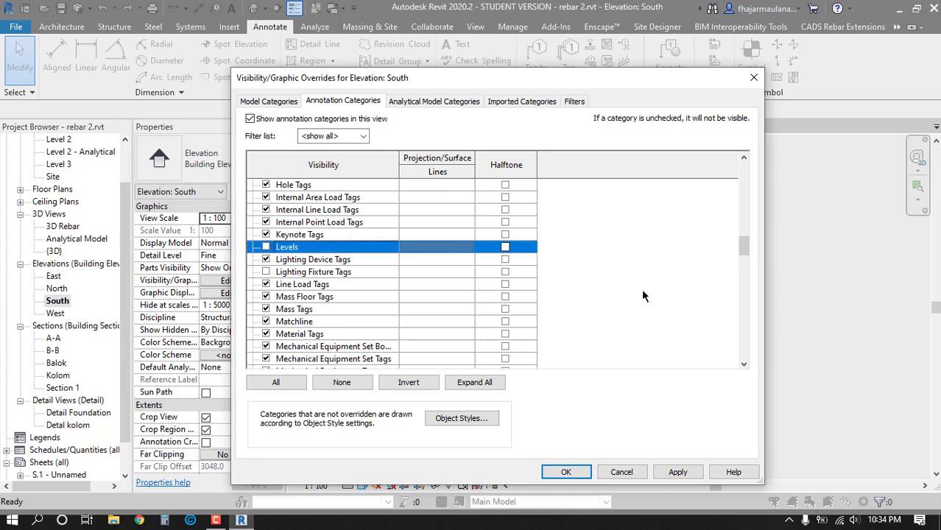
- Turn off the Sections annotation category as well and apply the visibility overrides to the South elevation
drag(743, 248, 744, 297)
scroll(277, 287, up, 2)
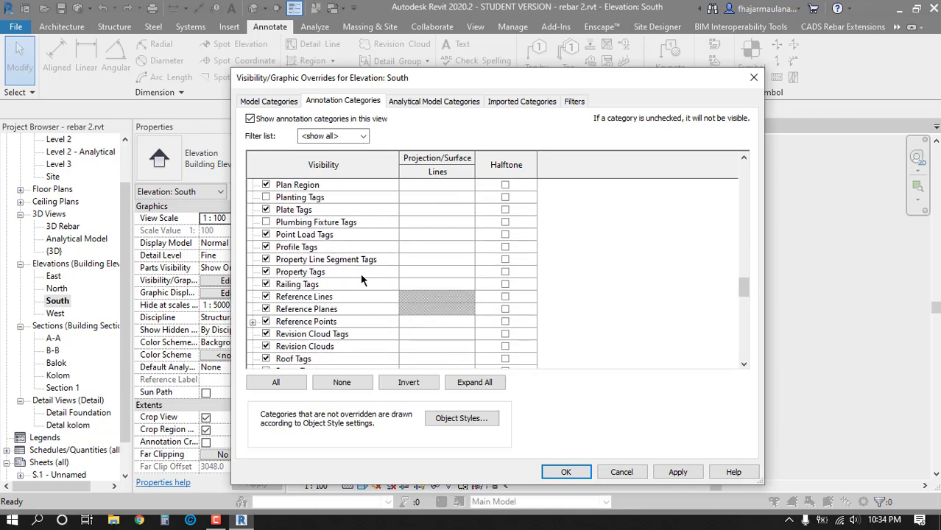
scroll(269, 298, down, 3)
click(266, 310)
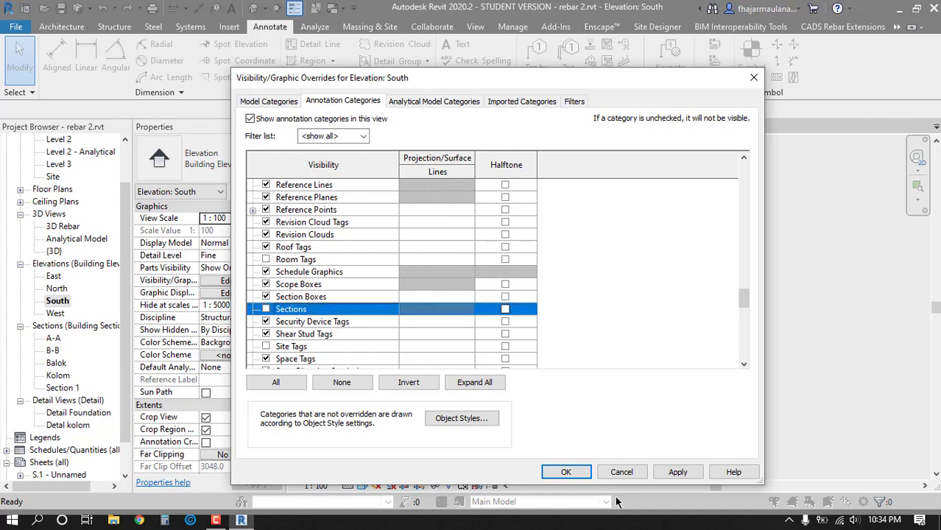
click(566, 472)
middle_click(565, 372)
middle_click(565, 372)
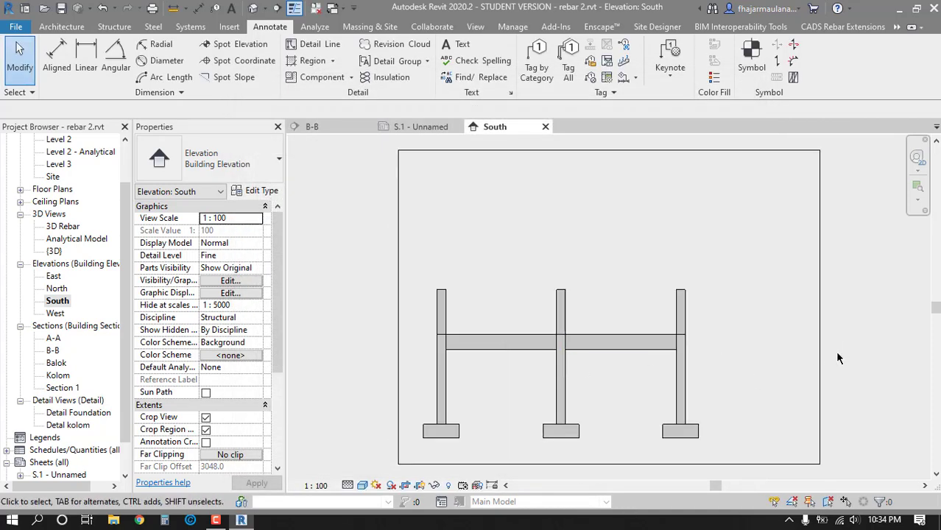
- Tighten the right, top and bottom crop edges around the concrete frame and hide the crop region boundary
click(820, 332)
drag(820, 308, 720, 316)
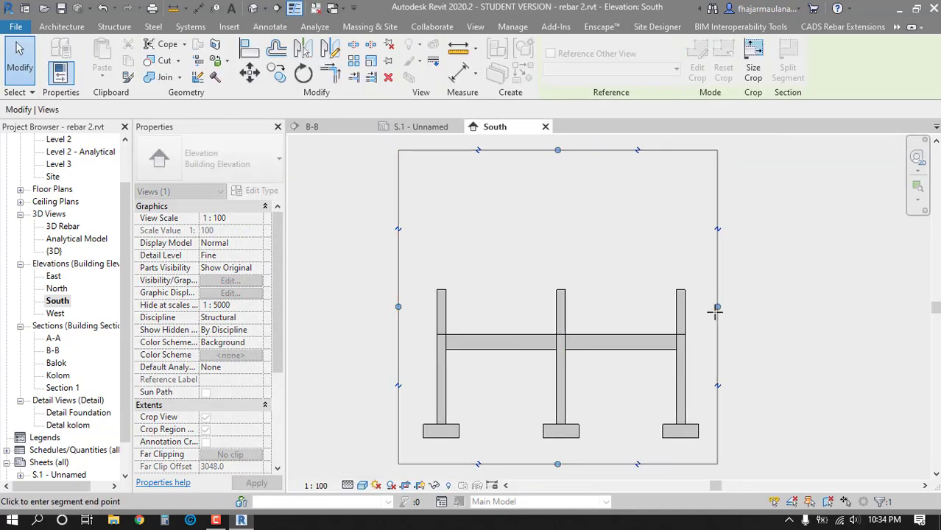
drag(559, 151, 557, 278)
middle_drag(567, 407, 563, 353)
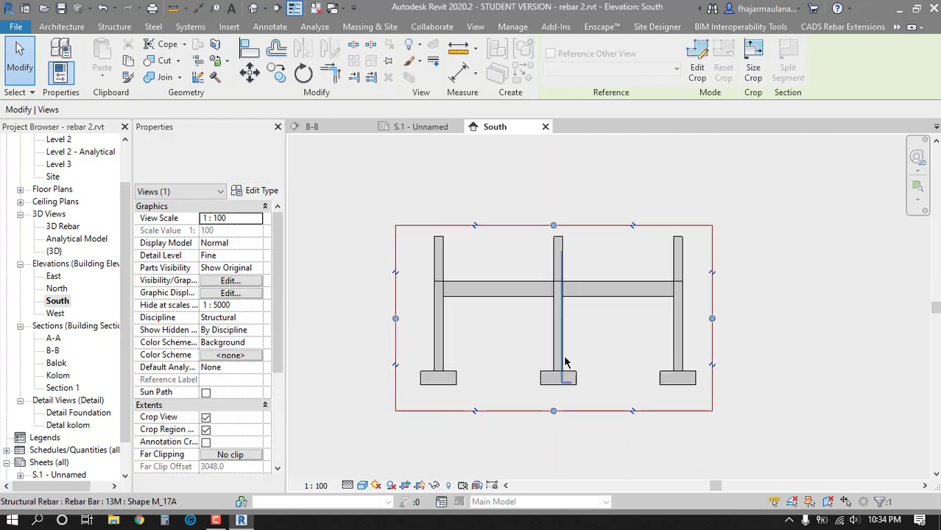
drag(553, 392, 554, 402)
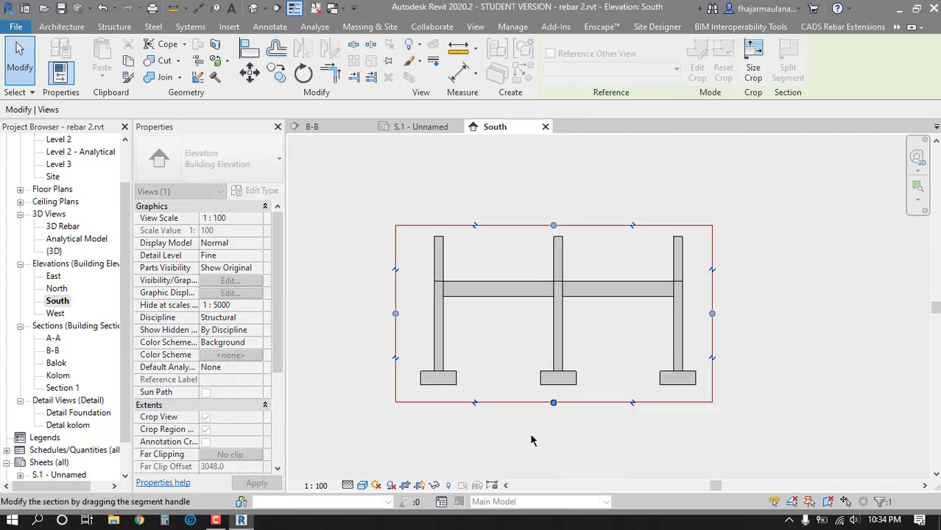
click(531, 439)
click(421, 488)
scroll(483, 324, up, 3)
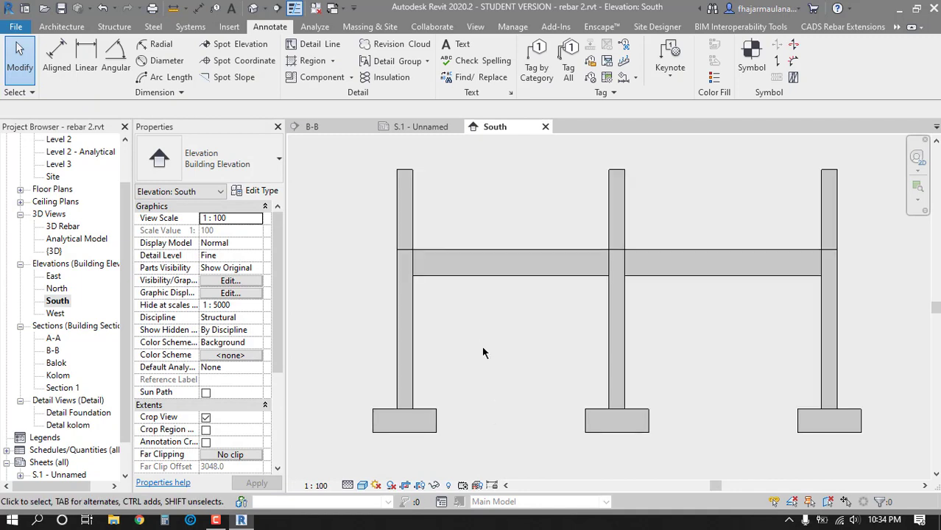
scroll(397, 280, up, 1)
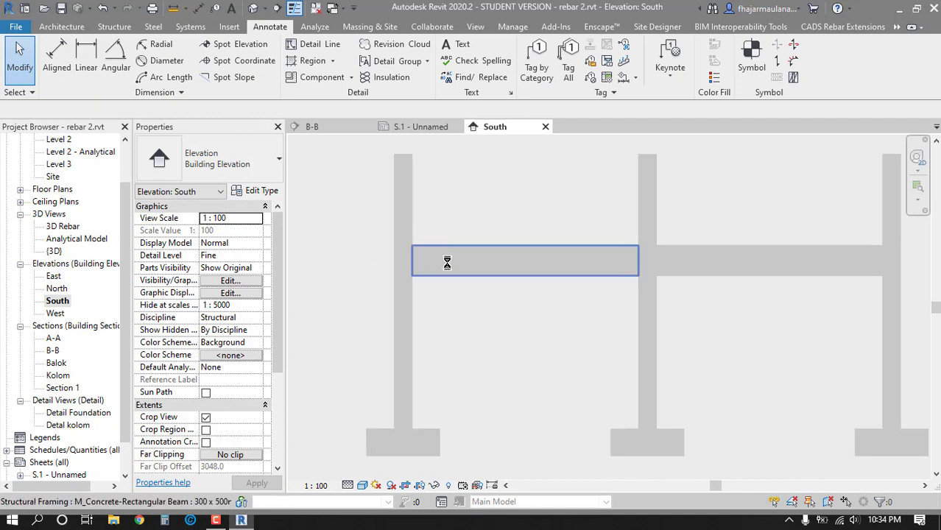
scroll(450, 283, up, 5)
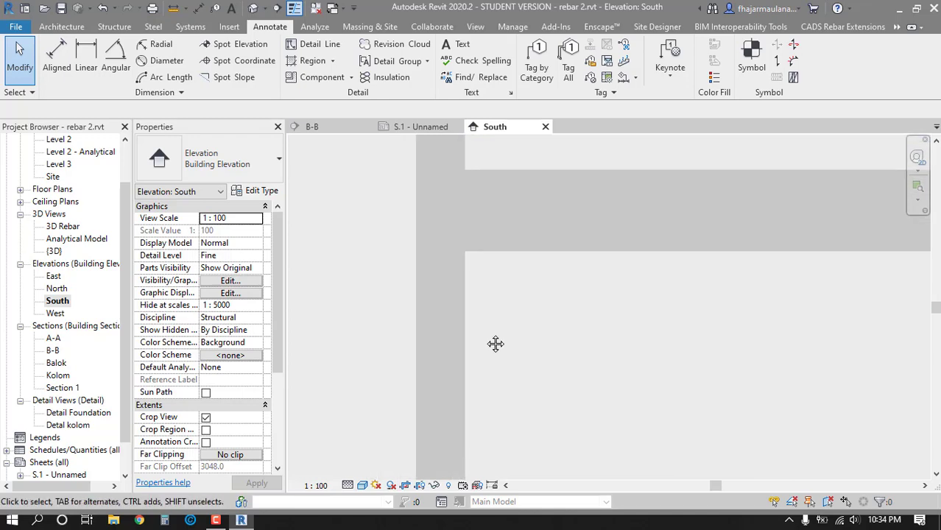
middle_drag(496, 344, 506, 294)
key(Escape)
key(Escape)
key(Escape)
key(Escape)
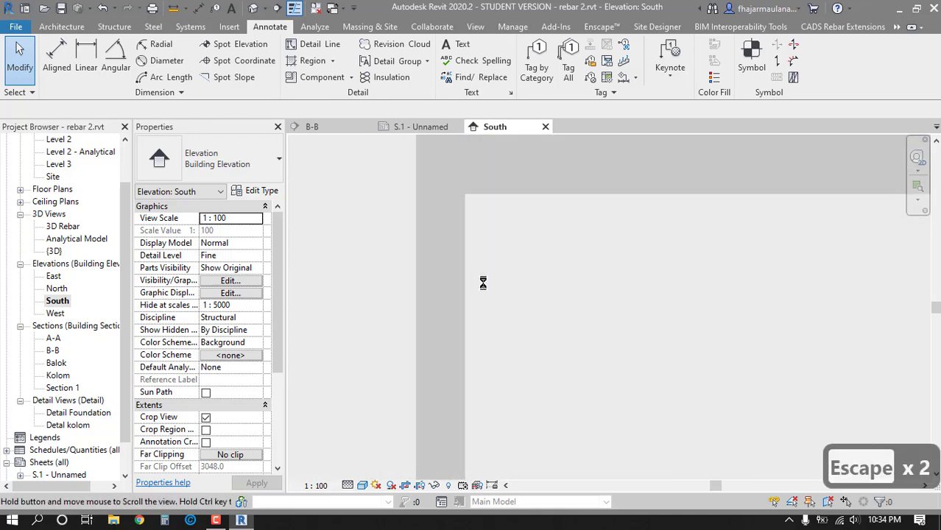
scroll(482, 283, down, 5)
middle_drag(548, 350, 522, 370)
scroll(522, 369, down, 1)
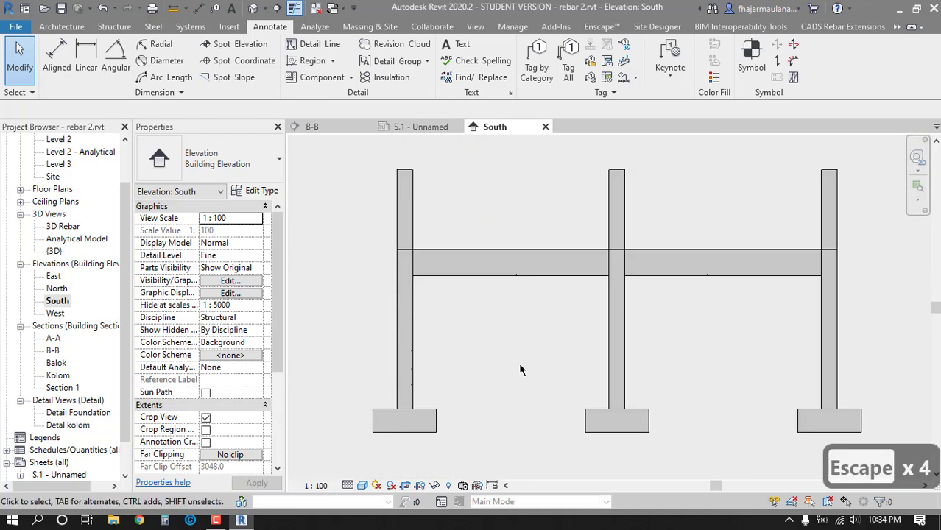
key(d)
key(i)
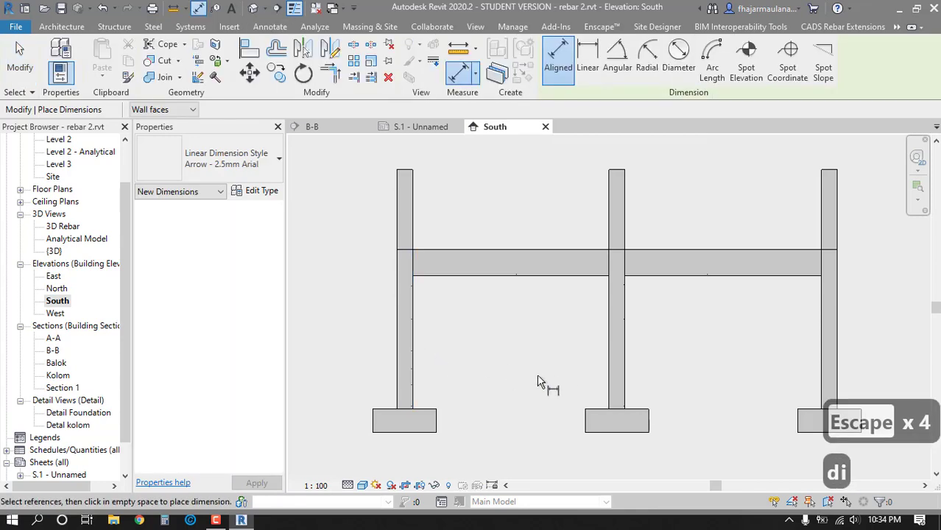
click(373, 426)
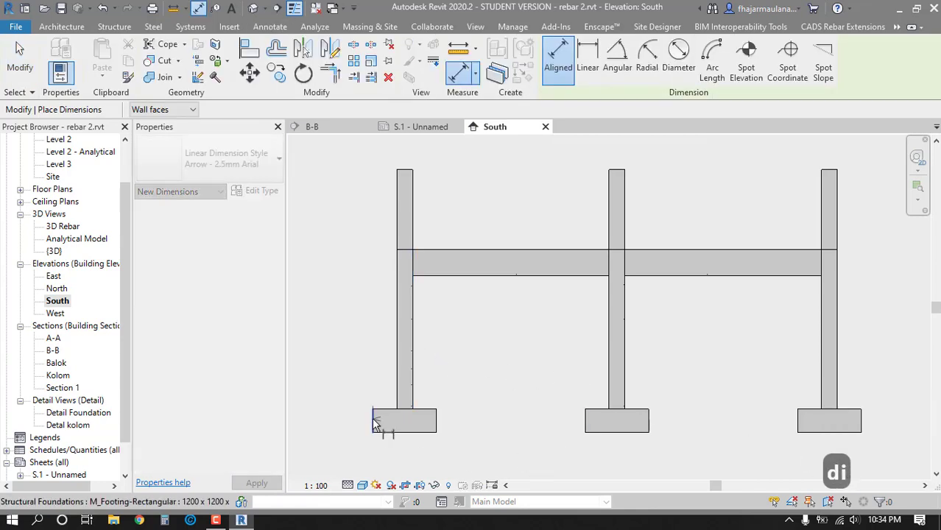
click(436, 425)
click(586, 424)
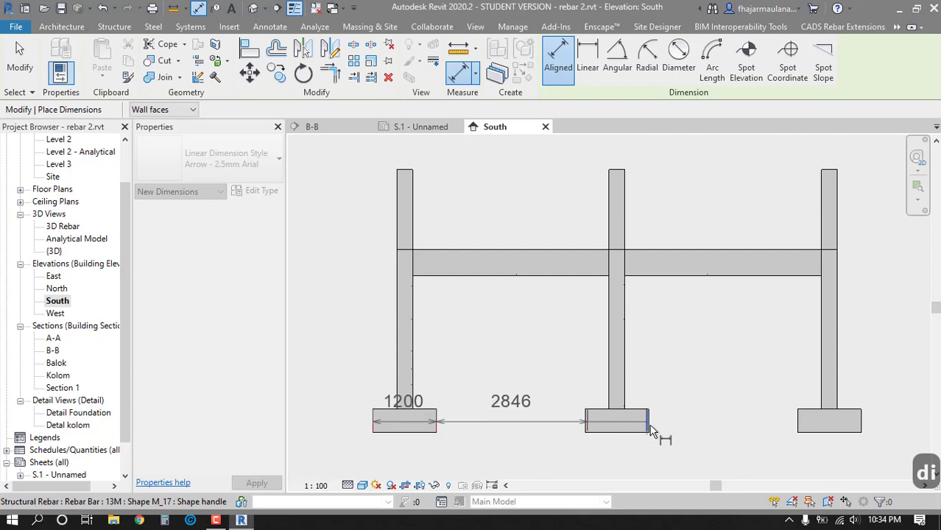
click(648, 424)
middle_drag(750, 425, 708, 391)
key(Escape)
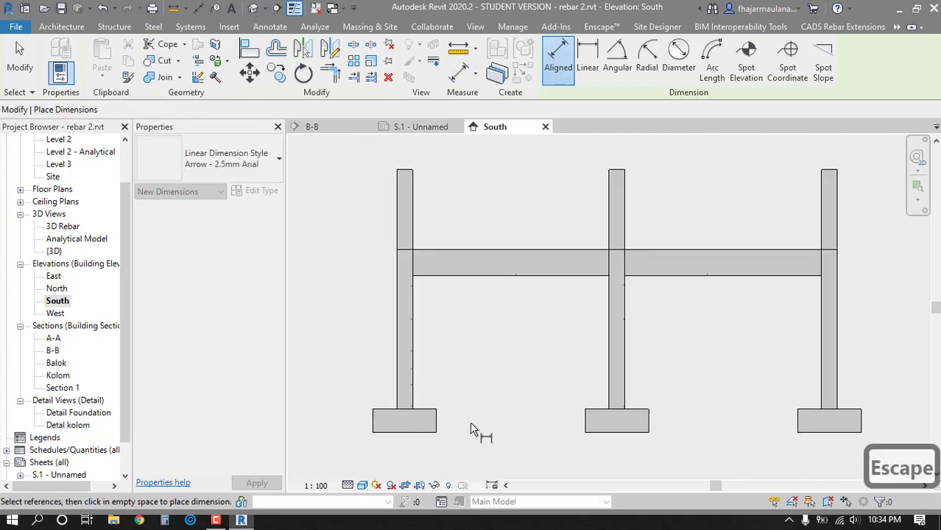
- Place an aligned dimension chain below the frame across the side faces of all three footings
scroll(364, 425, up, 2)
scroll(371, 420, up, 1)
click(381, 417)
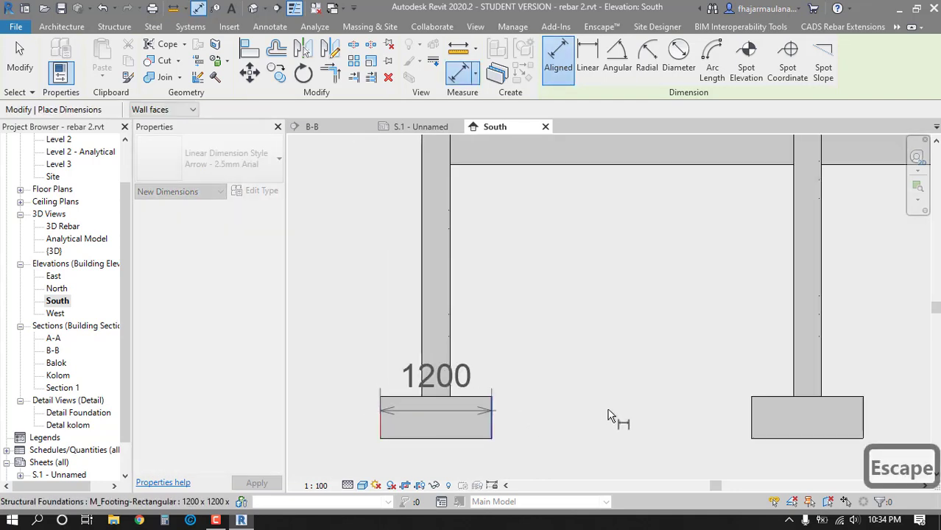
middle_drag(609, 416, 538, 394)
middle_drag(598, 379, 442, 366)
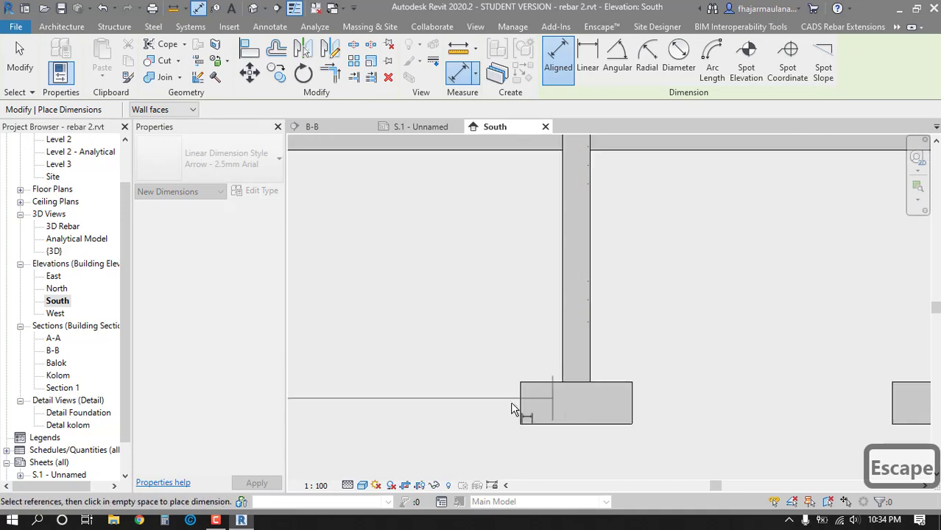
click(638, 407)
middle_drag(914, 386, 710, 382)
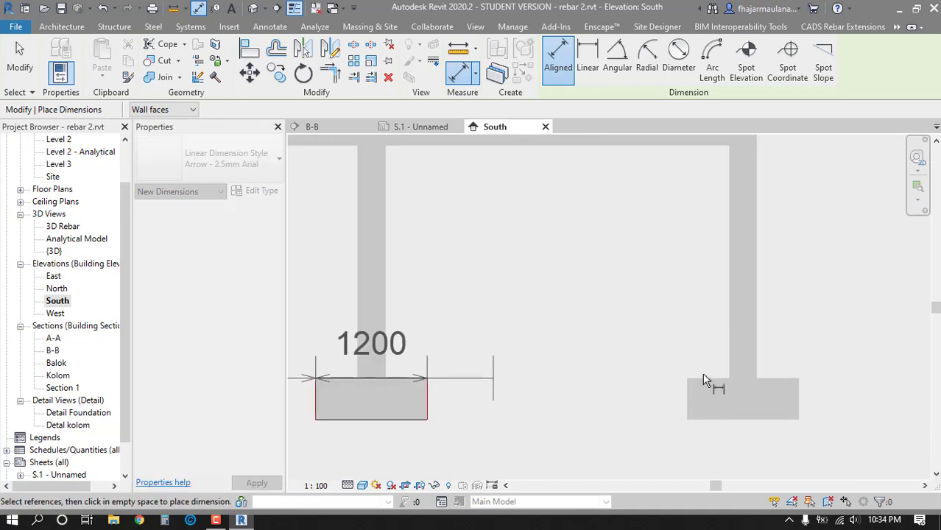
click(691, 404)
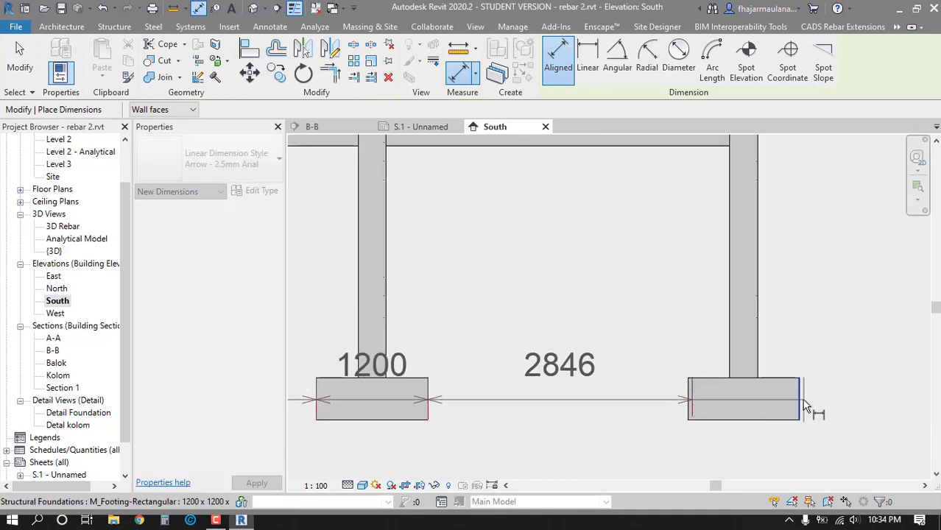
click(802, 404)
middle_drag(857, 405, 849, 368)
click(877, 442)
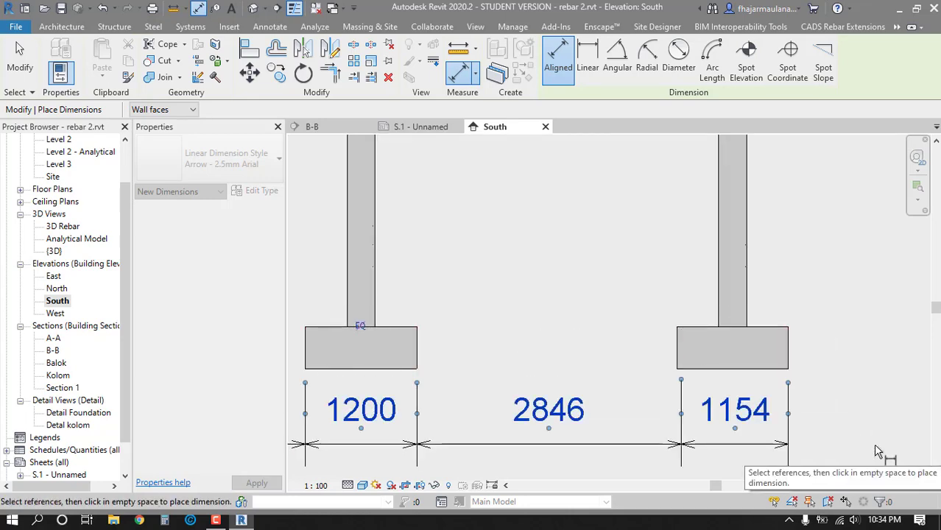
key(Escape)
key(Escape)
- Edit the footing chain's witness lines, replacing the misplaced reference inside the right footing with that footing's left edge
middle_drag(672, 414, 651, 381)
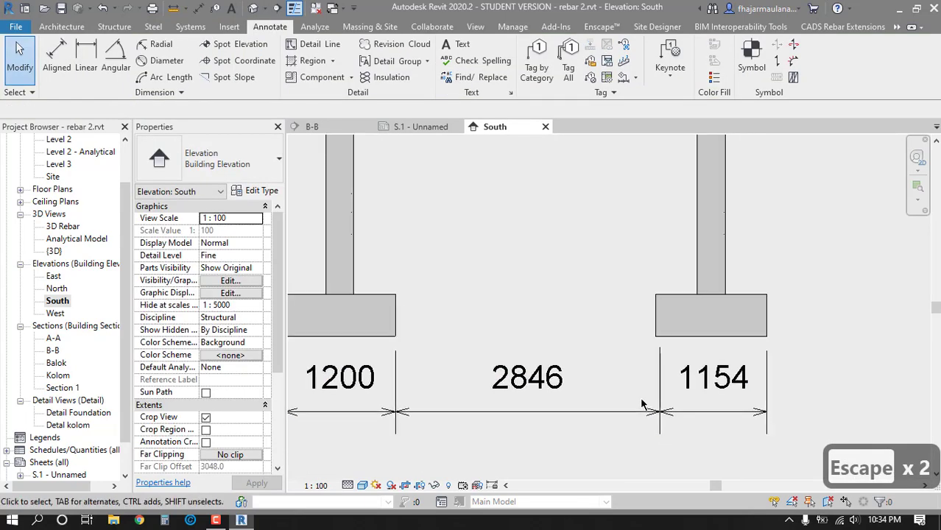
click(647, 411)
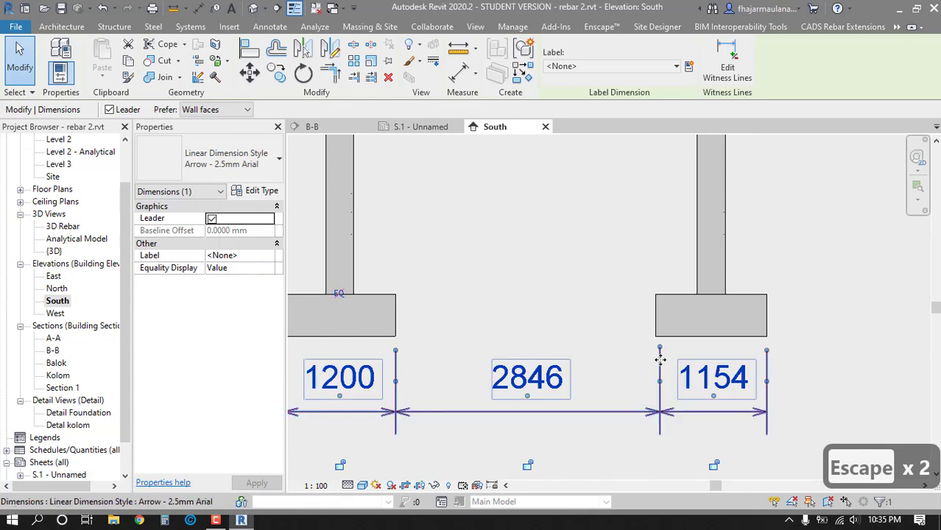
click(728, 66)
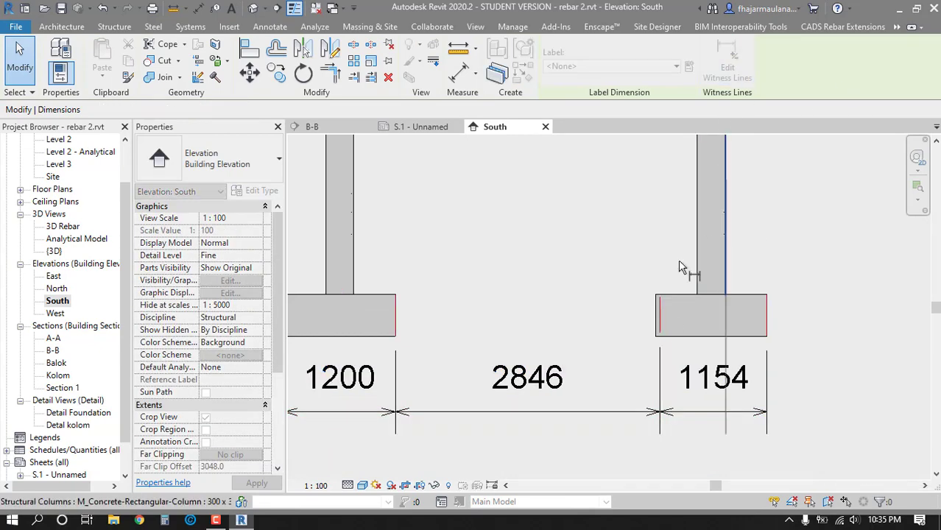
click(659, 301)
scroll(659, 317, up, 3)
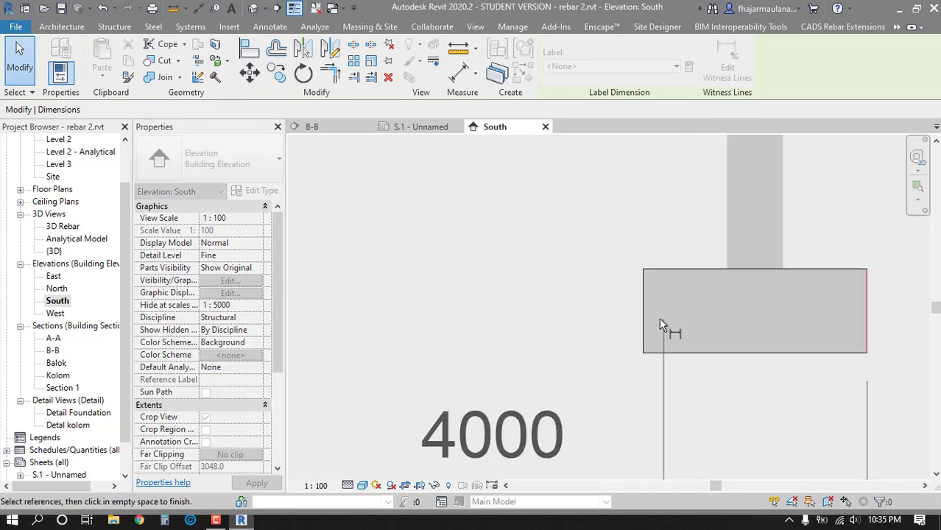
click(644, 304)
scroll(596, 311, down, 2)
scroll(597, 311, down, 3)
key(Escape)
key(Escape)
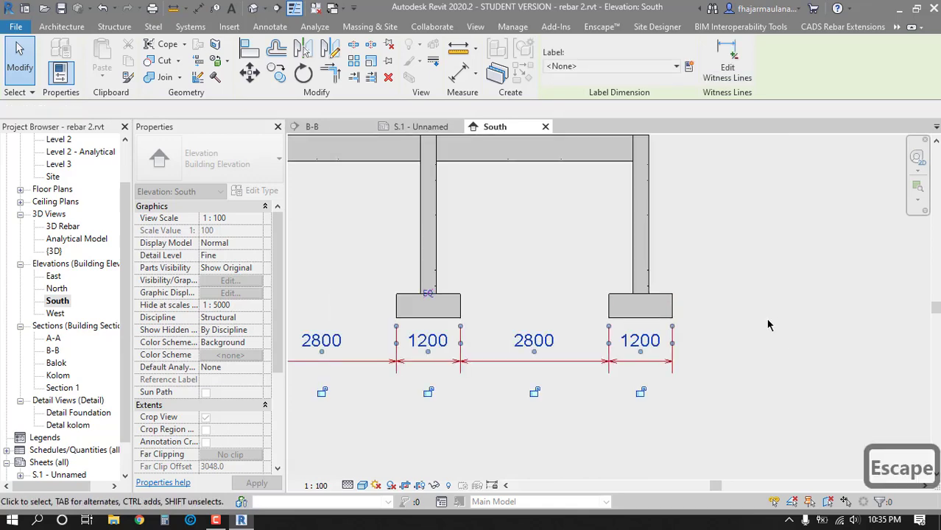
- Set the South elevation's view scale to 1:50
scroll(826, 326, down, 1)
click(316, 486)
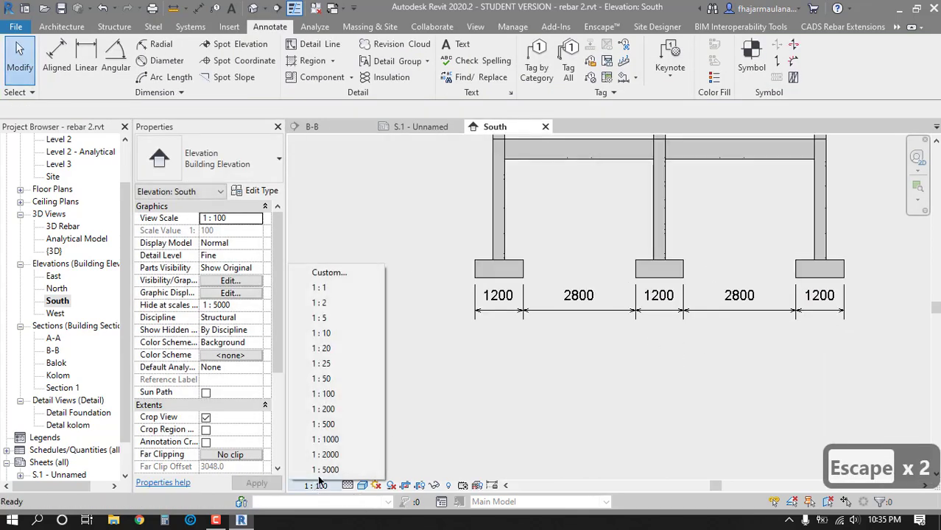
click(325, 380)
key(Escape)
middle_drag(613, 356, 508, 415)
key(Escape)
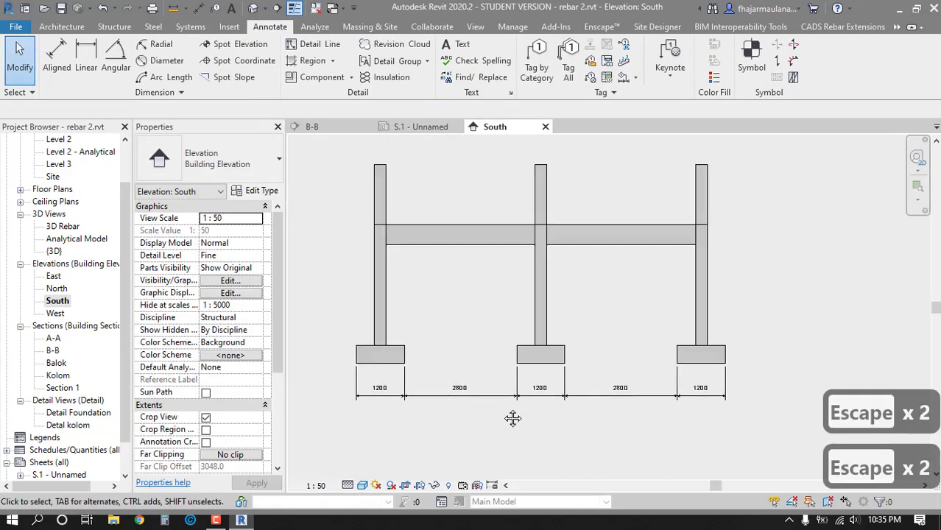
- Dimension the spacing between the three column centrelines, placing the chain between the footings and the footing dimension chain
key(d)
key(i)
click(381, 328)
click(541, 321)
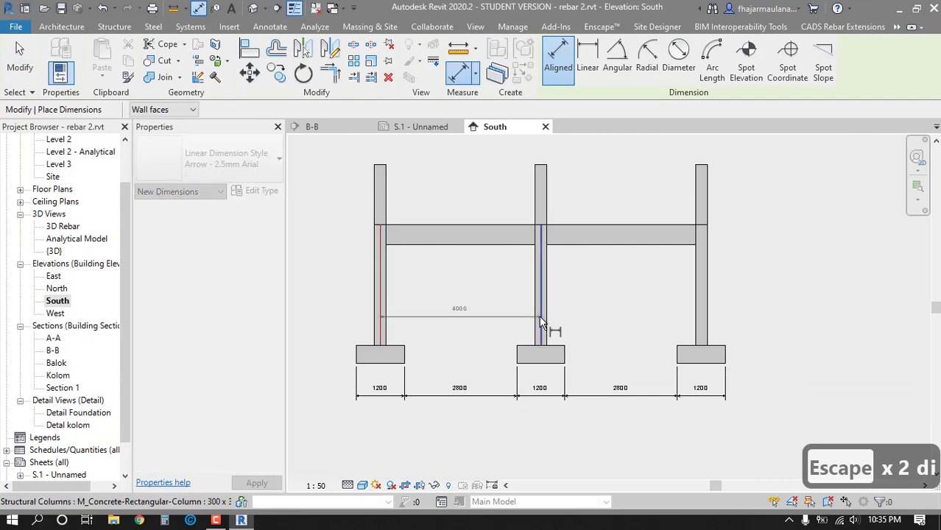
click(708, 317)
click(795, 385)
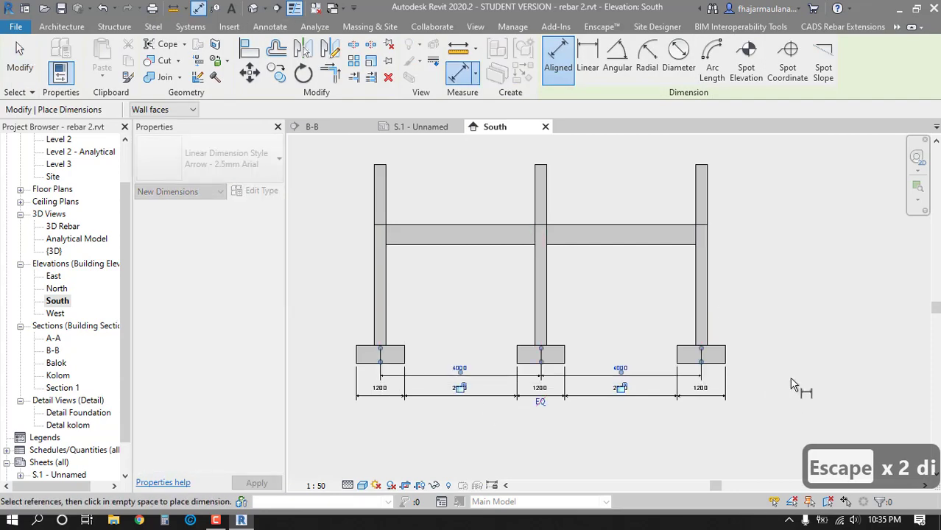
key(Escape)
key(Escape)
- Nudge the footing dimension chain and the column spacing chain slightly downward to space them apart
click(588, 379)
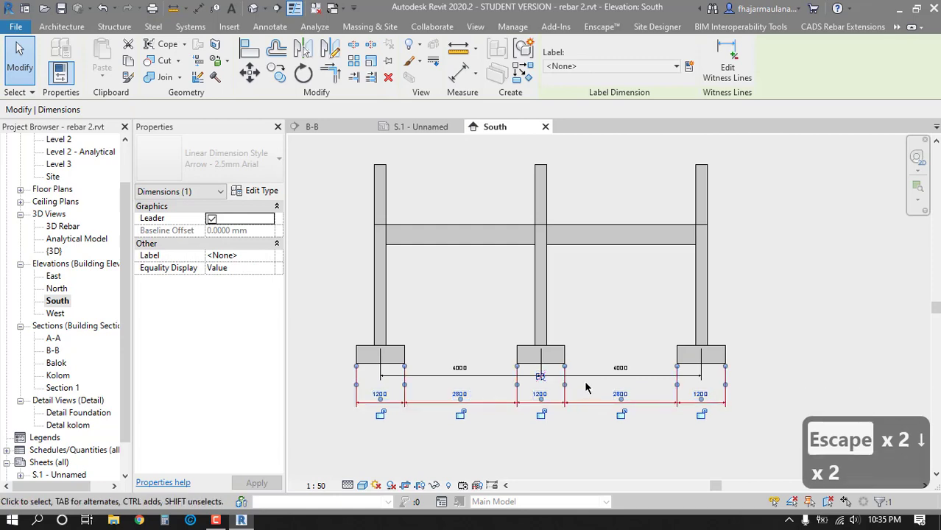
key(Down)
key(Down)
key(Escape)
key(Escape)
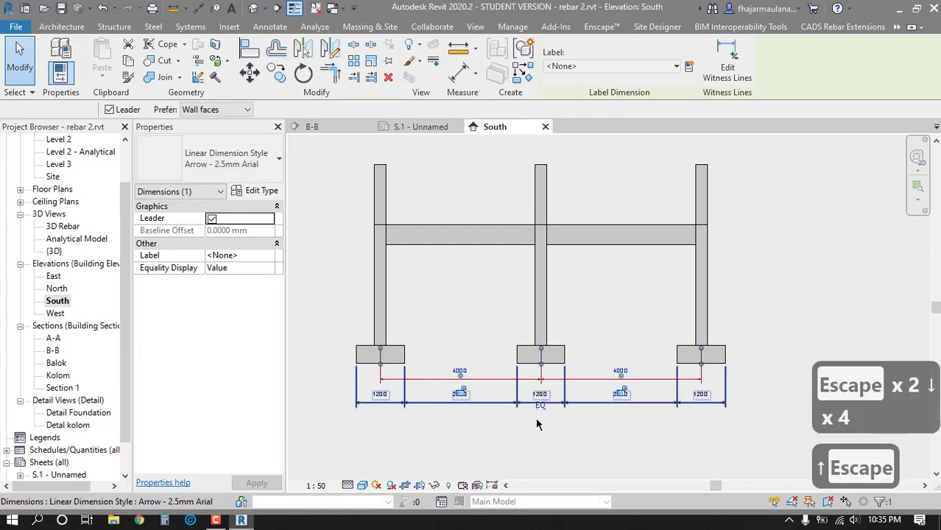
- Place a vertical dimension chain left of the frame through the footing's bottom and top, beam's bottom and top, and column top
key(i)
middle_drag(472, 418, 588, 435)
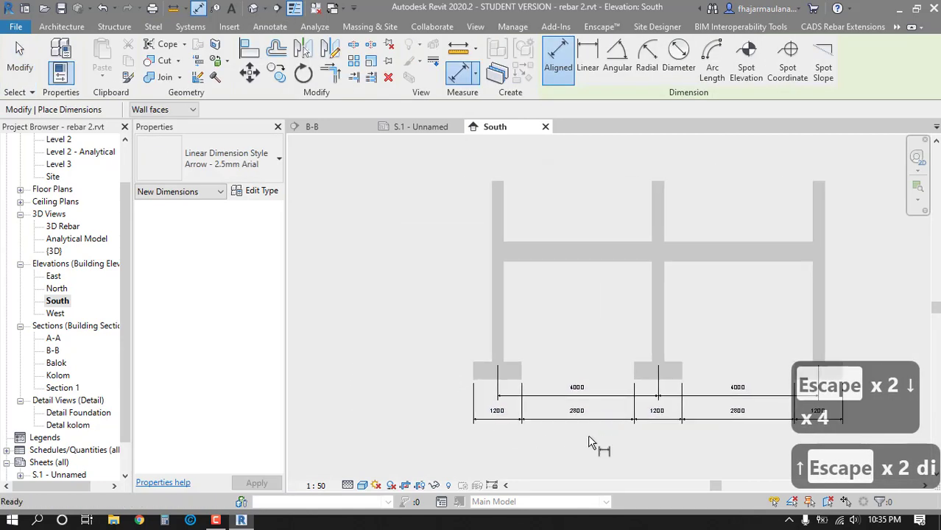
click(494, 374)
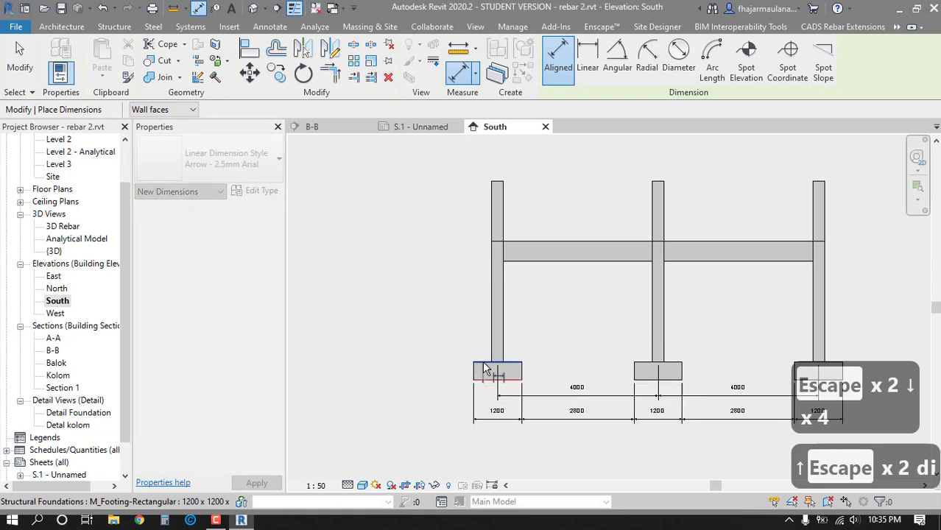
click(526, 264)
click(525, 241)
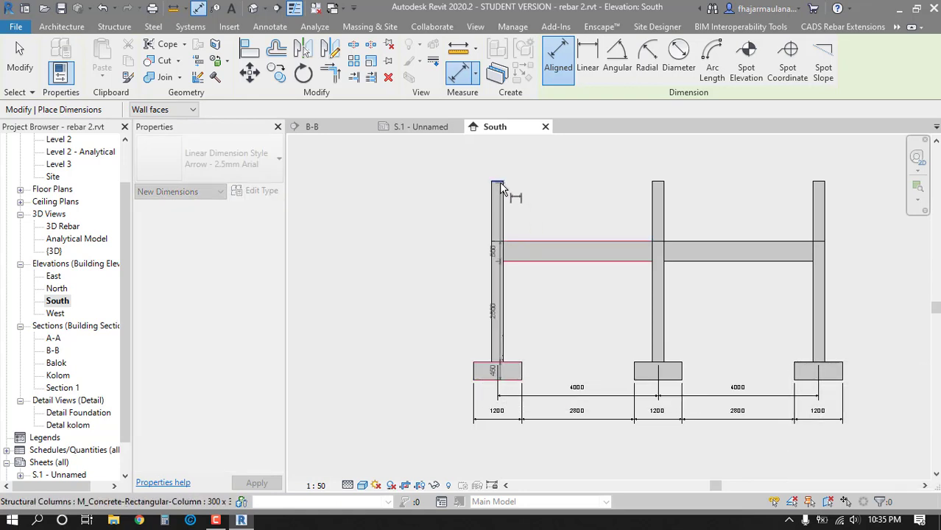
click(500, 182)
click(452, 174)
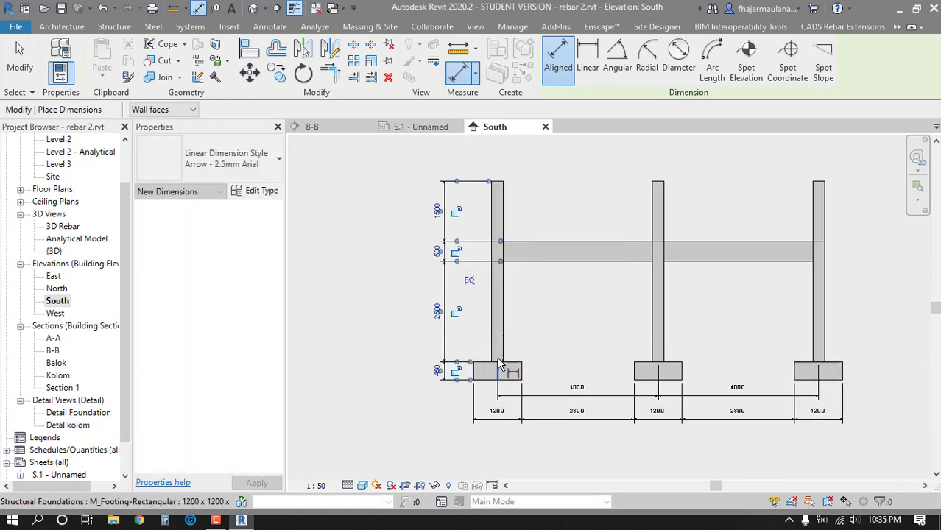
scroll(513, 376, up, 3)
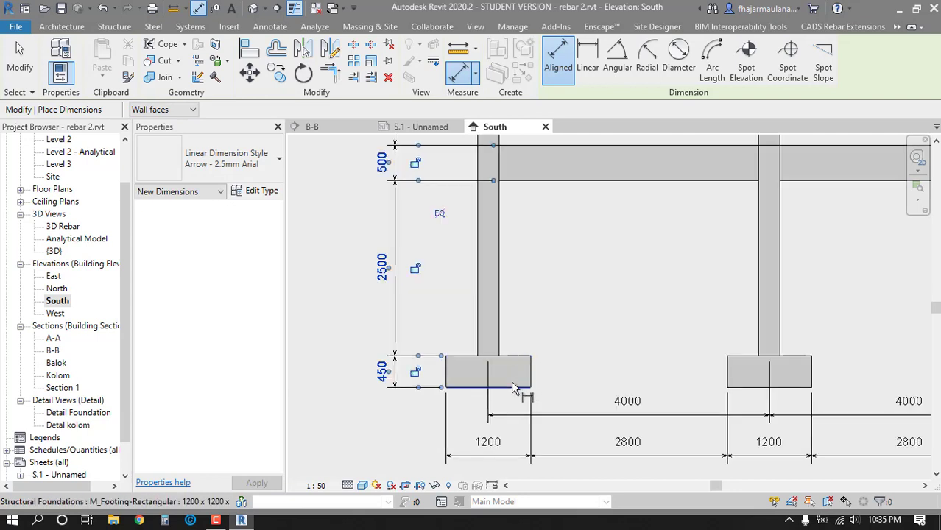
click(509, 355)
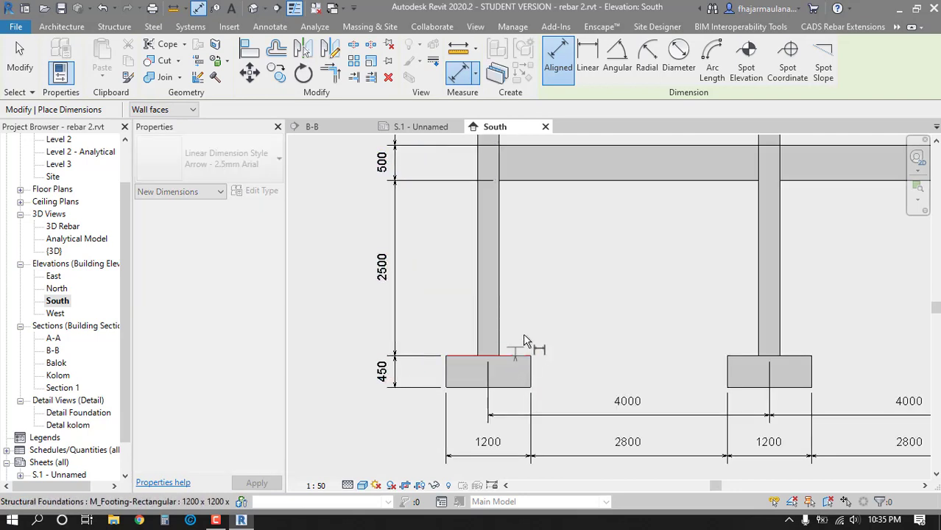
middle_drag(525, 210, 530, 296)
click(521, 250)
scroll(524, 254, down, 3)
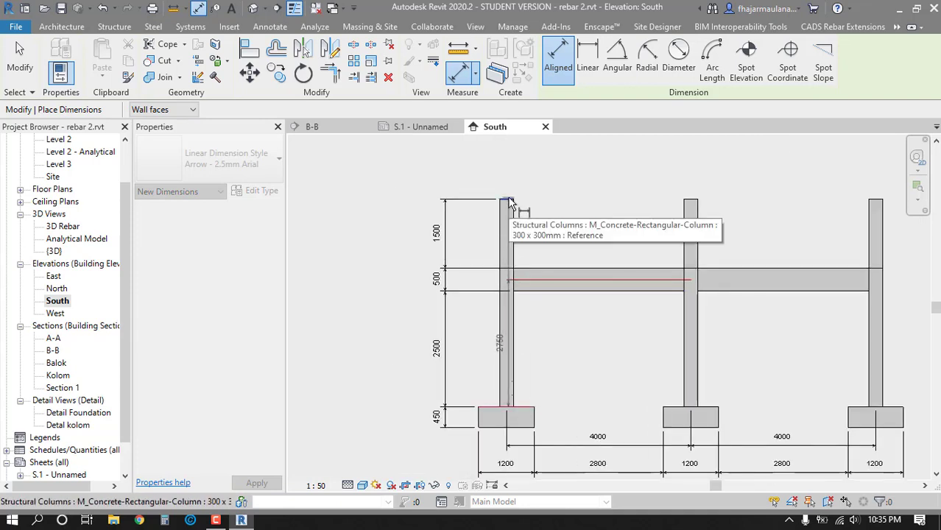
key(Escape)
- Add an outer vertical dimension chain left of the first one, from footing top to beam top to column top
scroll(525, 284, up, 2)
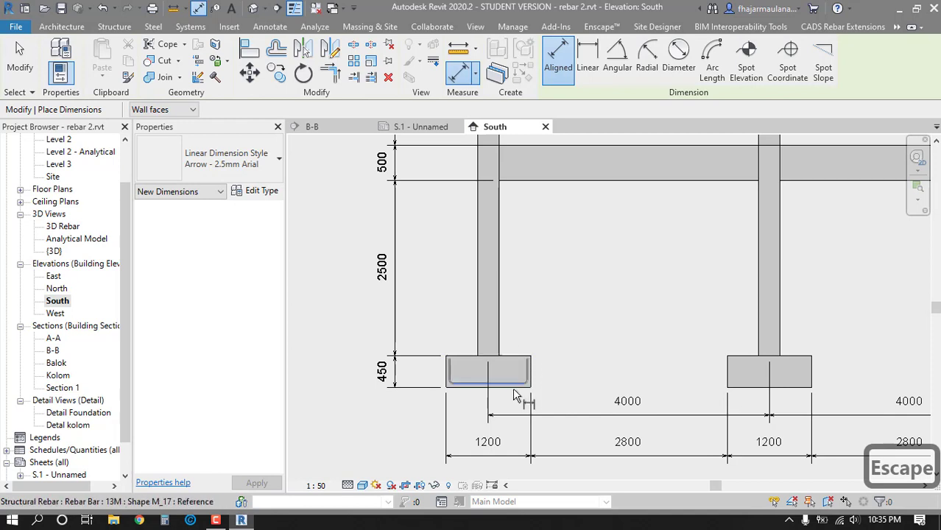
key(Tab)
middle_drag(514, 357, 536, 441)
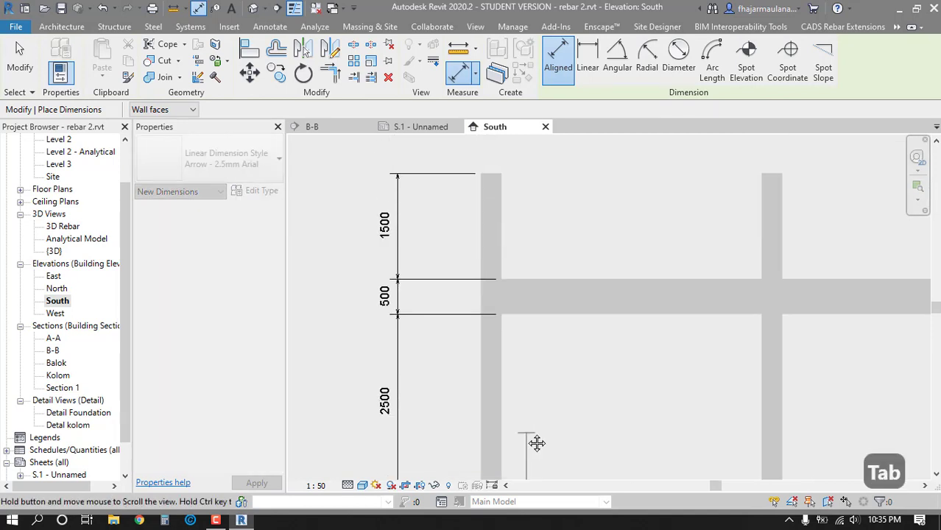
click(545, 279)
scroll(545, 278, down, 3)
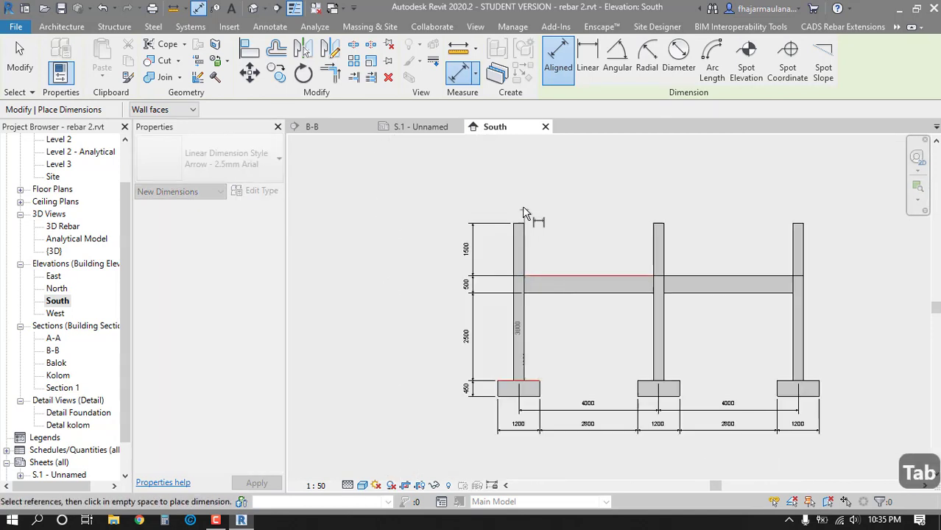
click(517, 228)
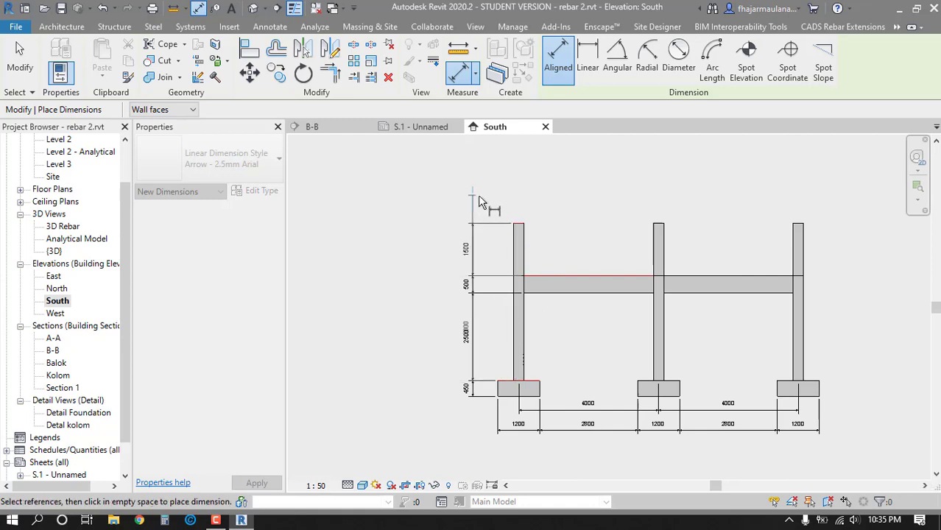
click(453, 189)
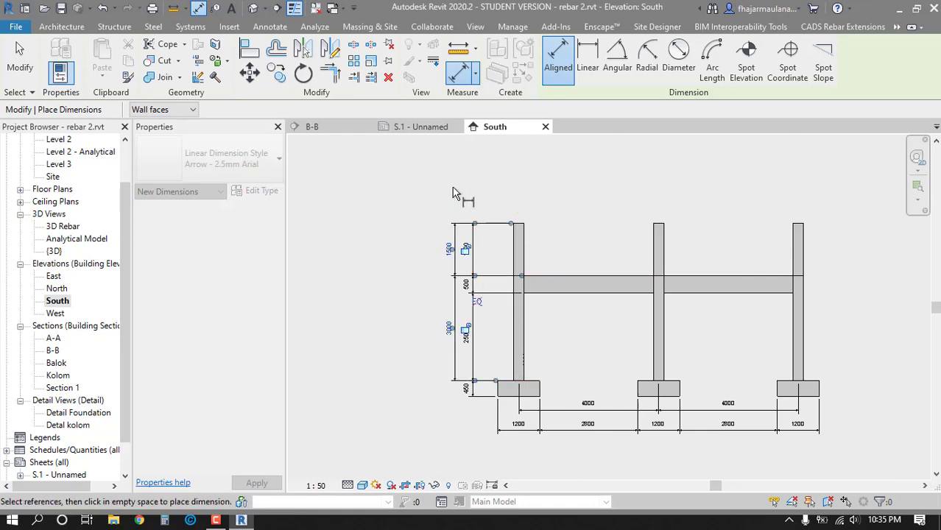
key(Escape)
key(Escape)
click(485, 250)
key(Escape)
key(Escape)
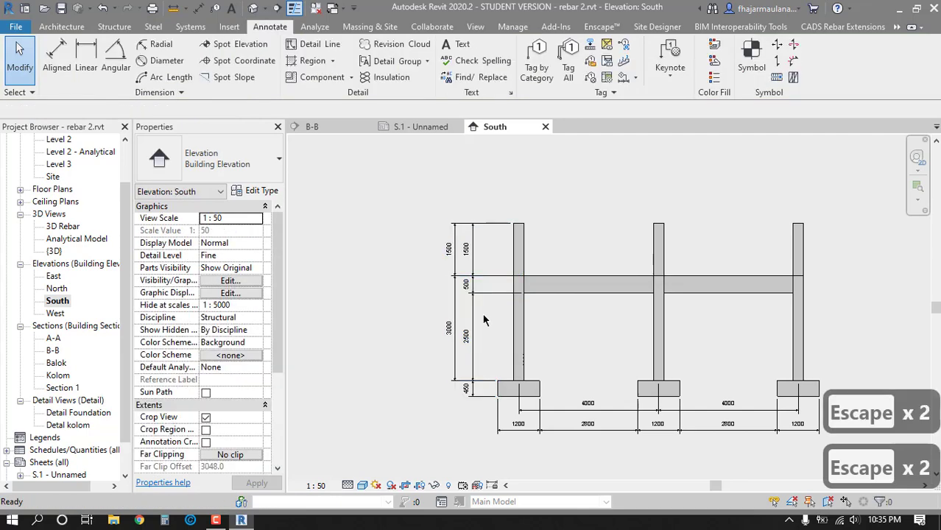
- Nudge both vertical dimension chains slightly to the right, closer to the frame
click(475, 305)
key(Right)
key(Right)
key(Right)
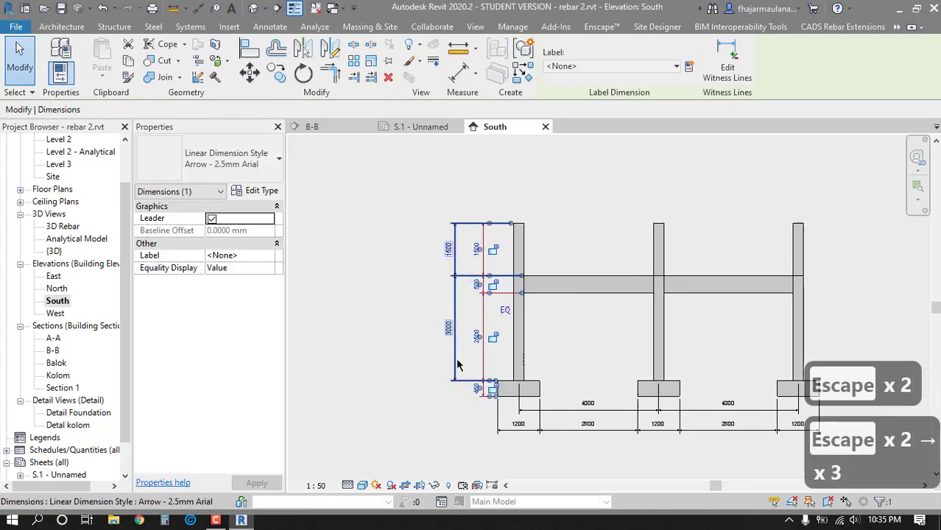
key(Right)
key(Right)
key(Right)
middle_drag(599, 357, 542, 337)
key(Escape)
key(Escape)
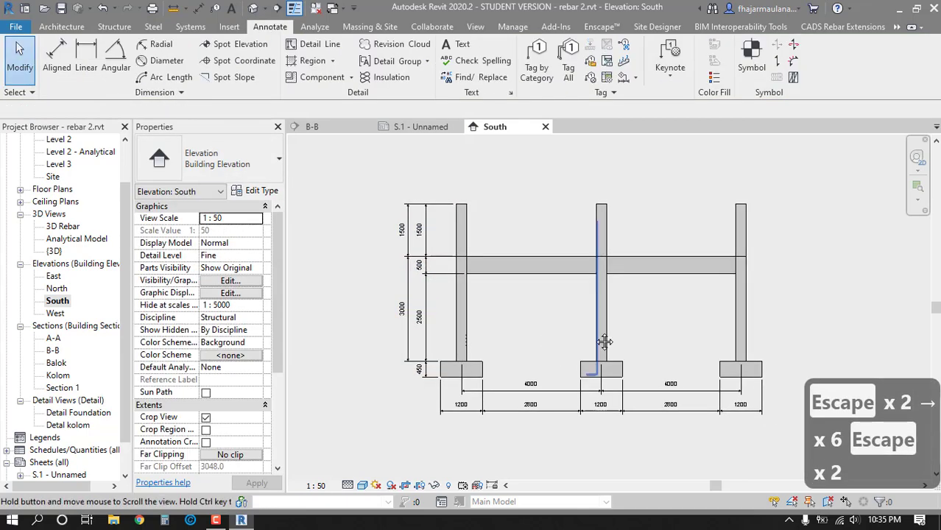
scroll(600, 341, up, 2)
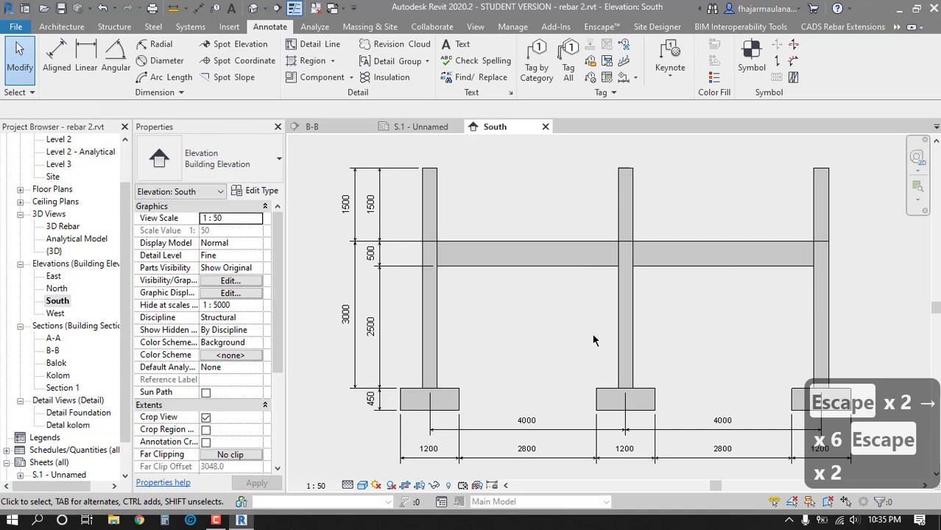
scroll(573, 311, down, 1)
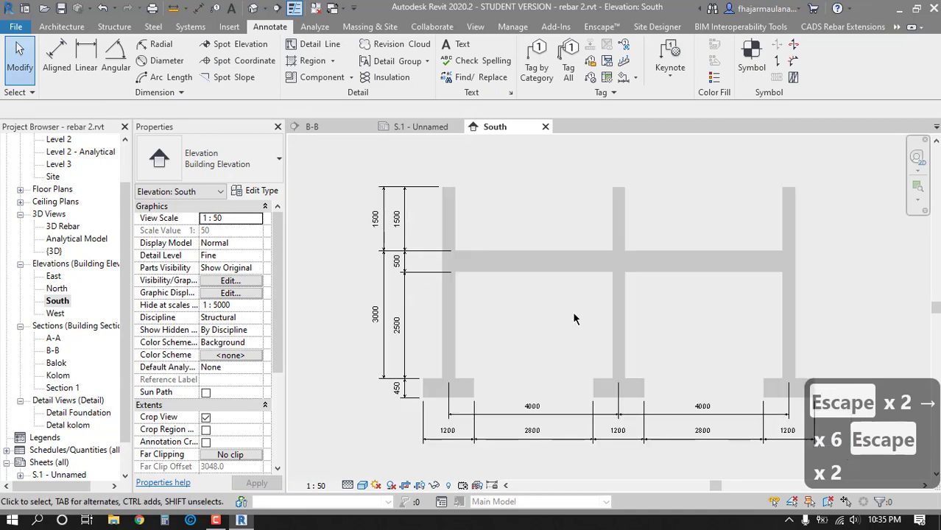
middle_drag(573, 310, 562, 305)
scroll(561, 304, up, 1)
middle_click(560, 304)
middle_click(561, 304)
key(Escape)
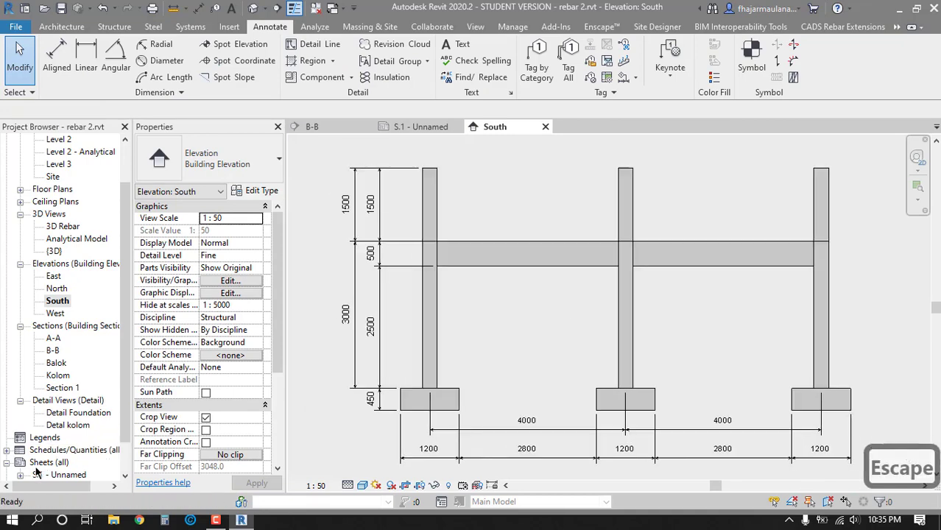
- Open sheet S.1 - Unnamed
scroll(47, 454, down, 1)
double_click(59, 438)
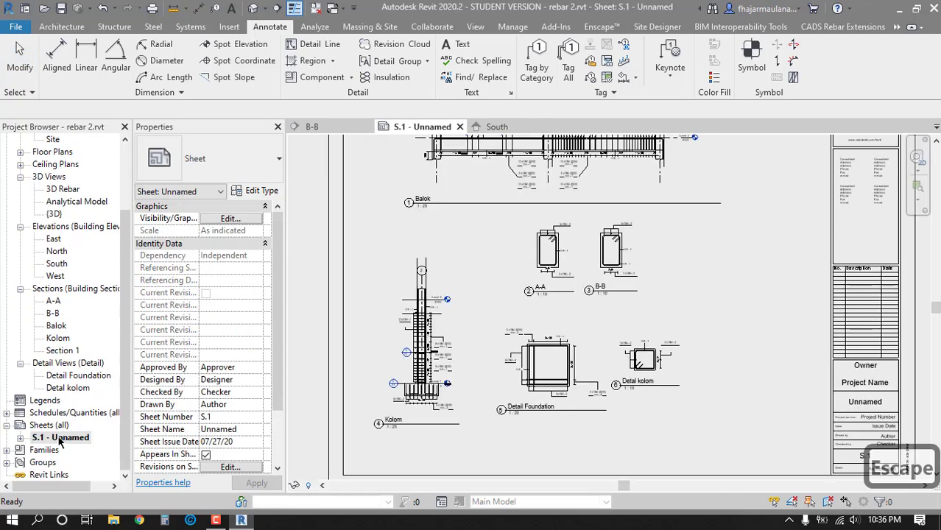
key(Escape)
scroll(507, 422, down, 2)
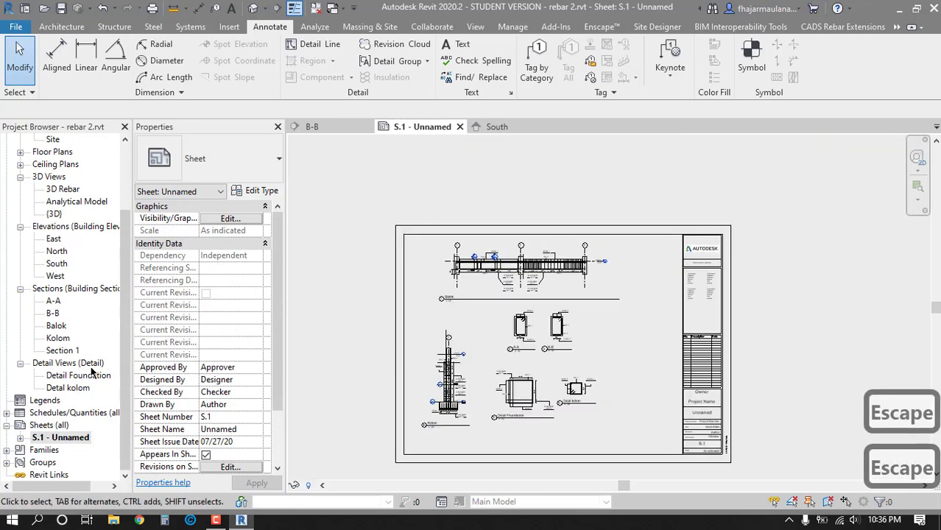
click(57, 263)
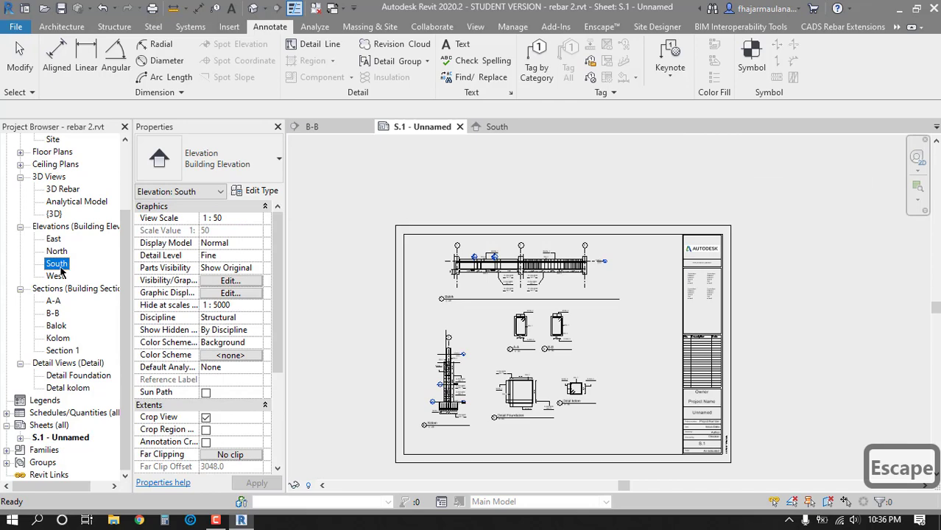
double_click(59, 267)
double_click(59, 439)
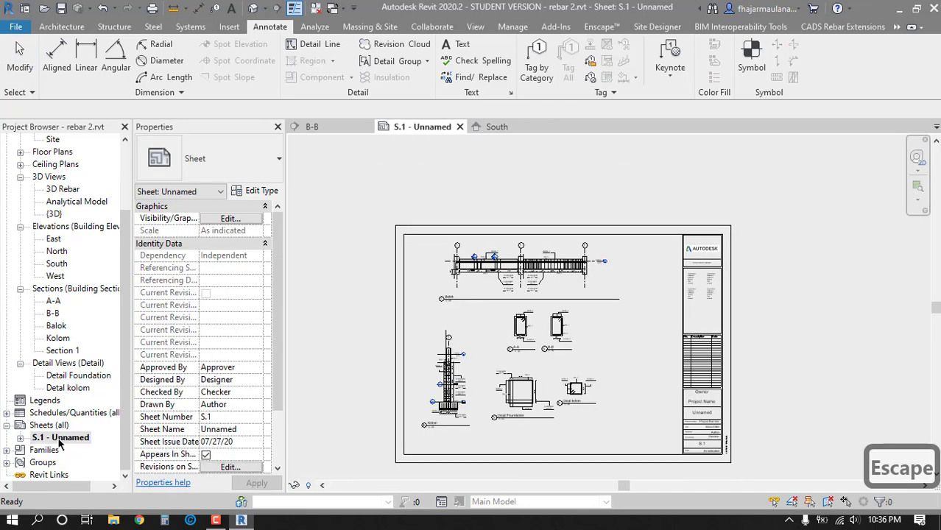
- Place the South elevation on the sheet, to the right of section B-B and below the Balok view
click(56, 266)
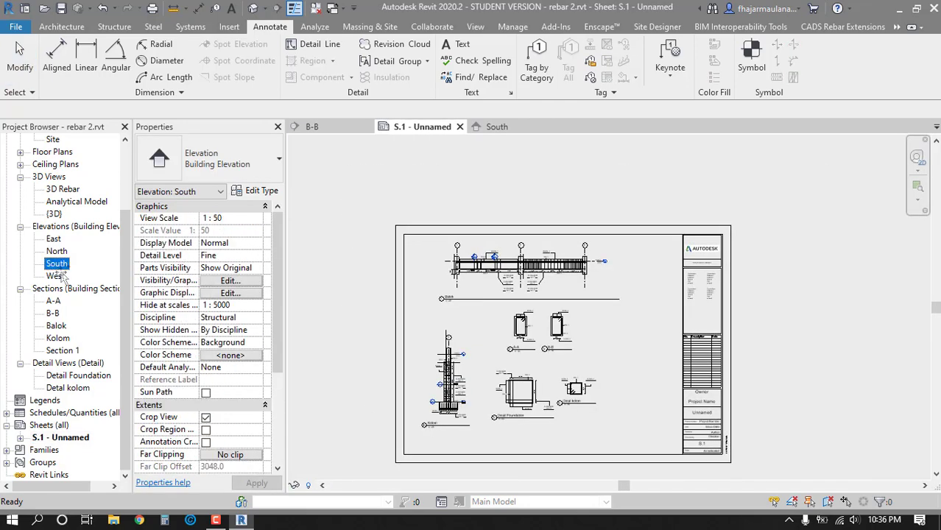
drag(527, 313, 527, 313)
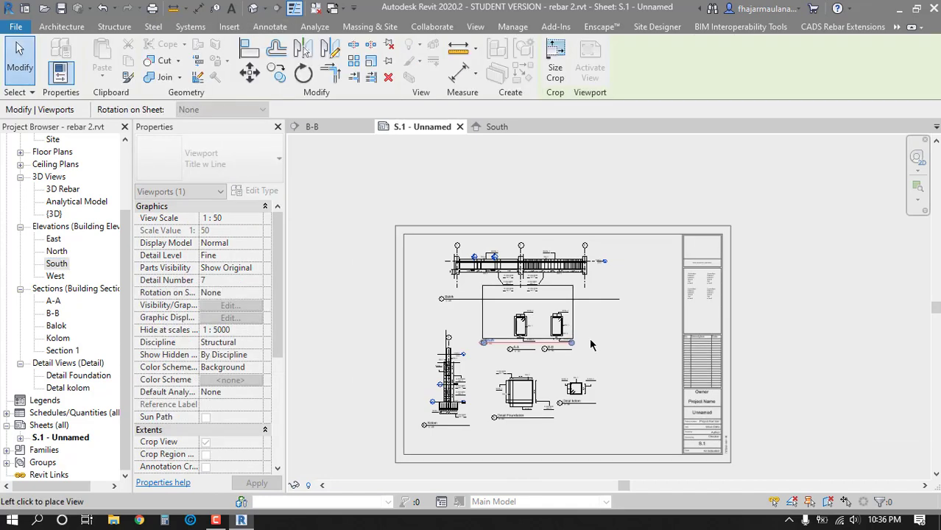
click(621, 335)
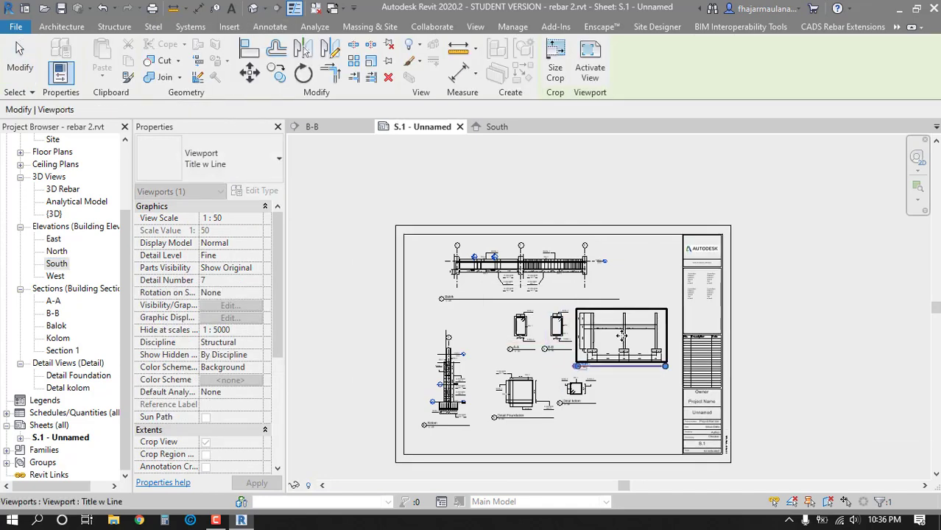
scroll(621, 334, up, 4)
key(Escape)
key(Escape)
scroll(515, 398, down, 3)
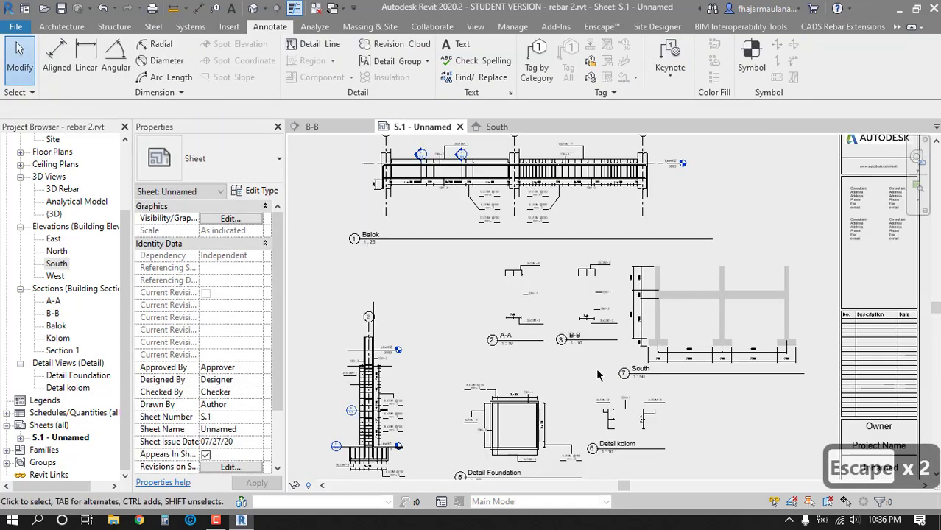
key(Escape)
key(Escape)
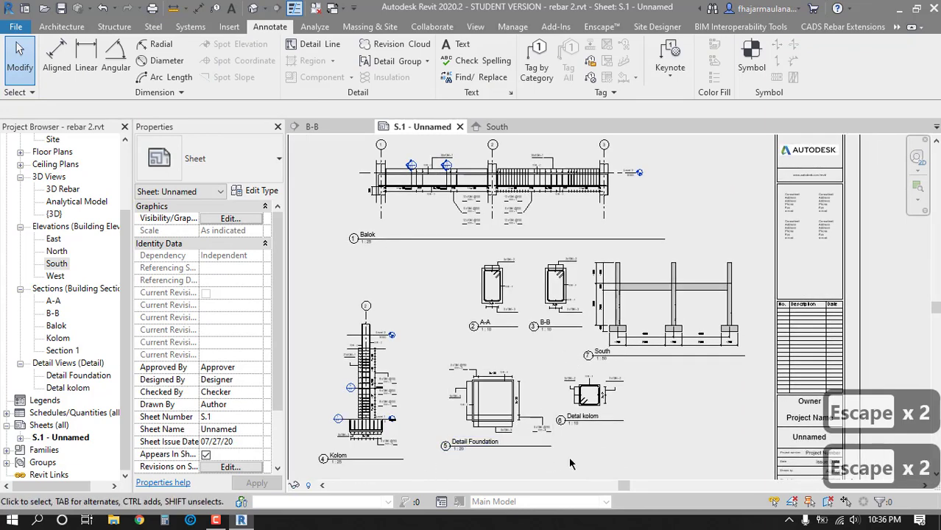
scroll(617, 450, down, 1)
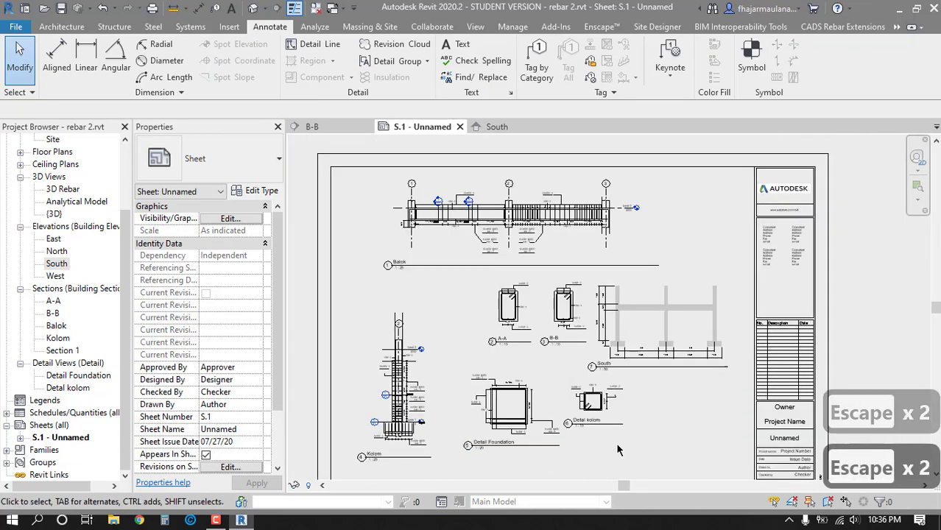
- Activate the Balok view on the sheet, try scales 1:50 and 1:10, and set its scale to 1:20
double_click(484, 236)
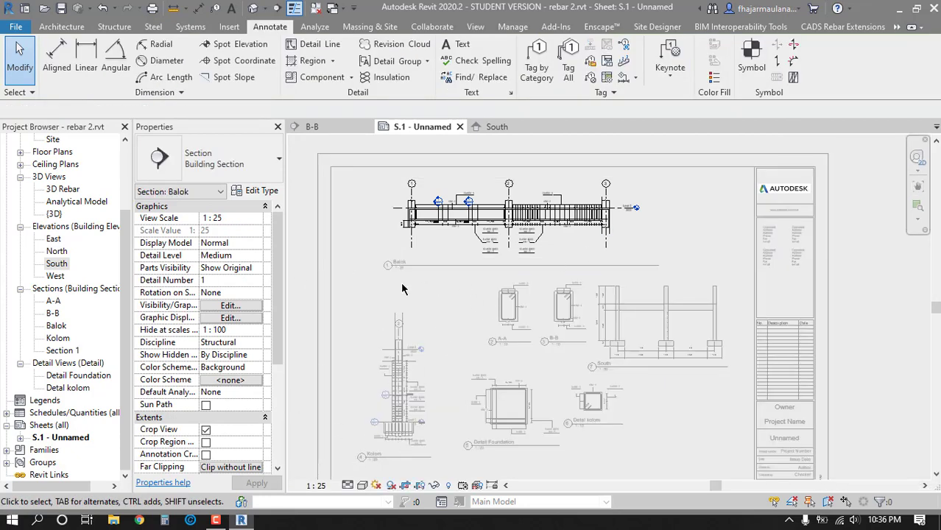
double_click(304, 308)
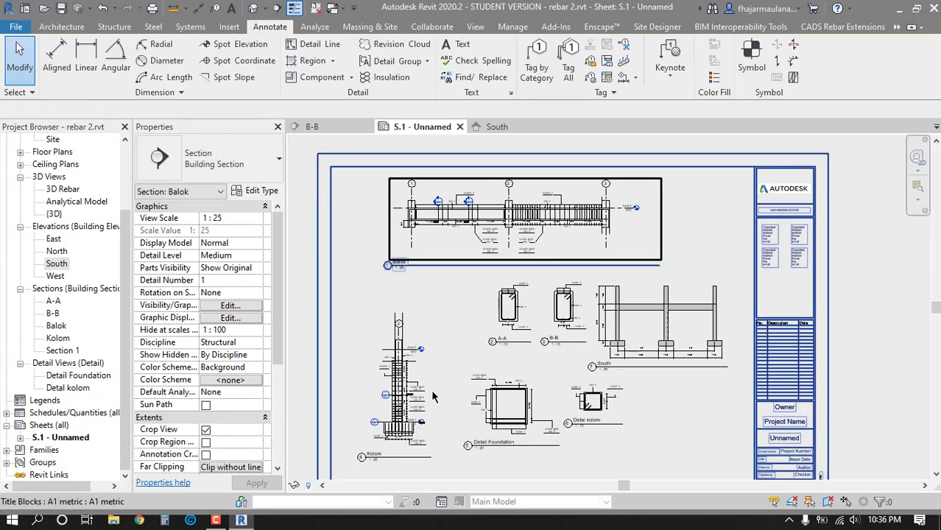
double_click(454, 249)
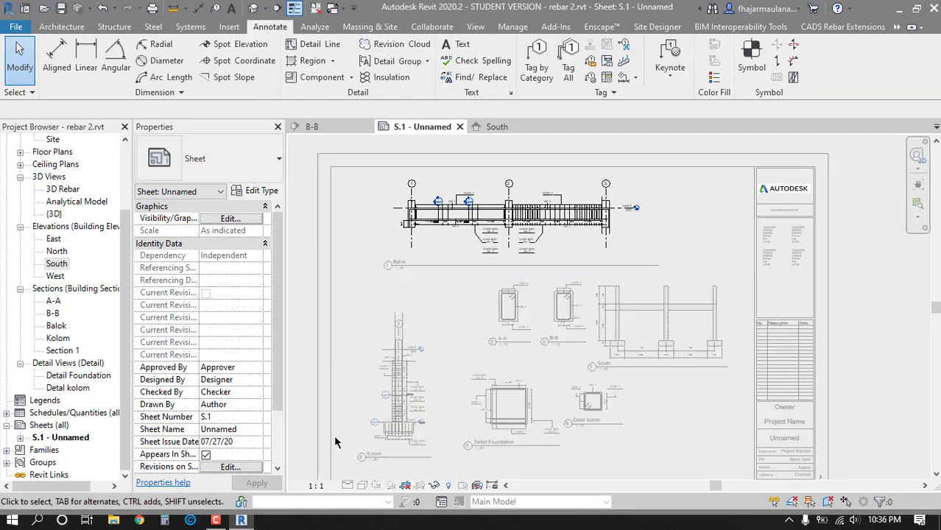
click(316, 485)
click(331, 378)
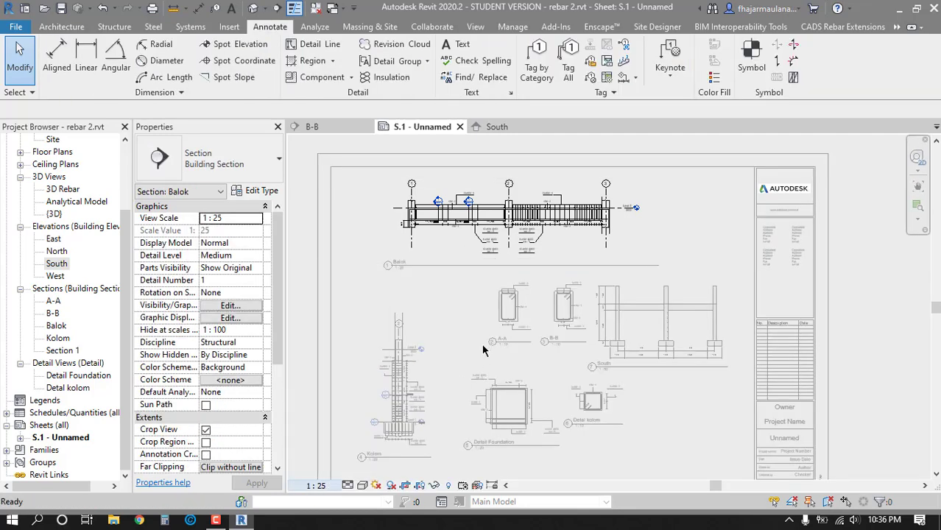
click(320, 485)
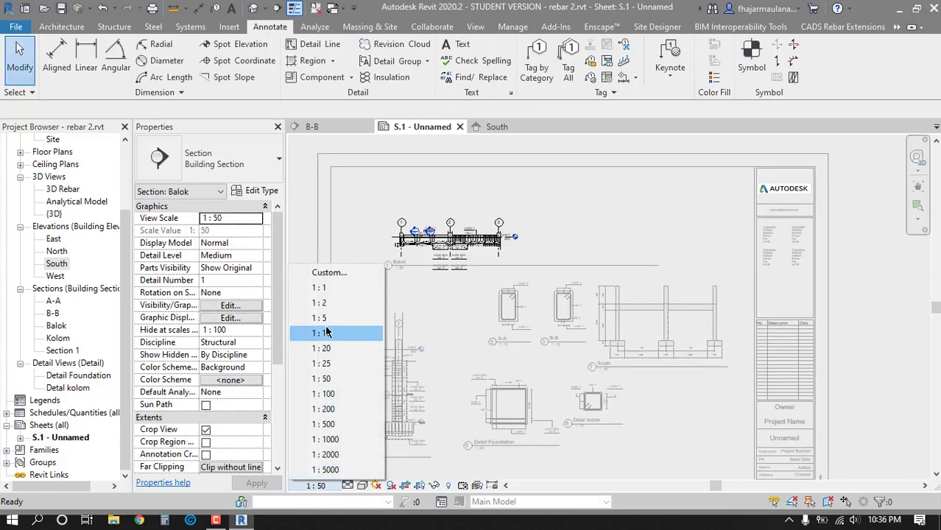
click(325, 332)
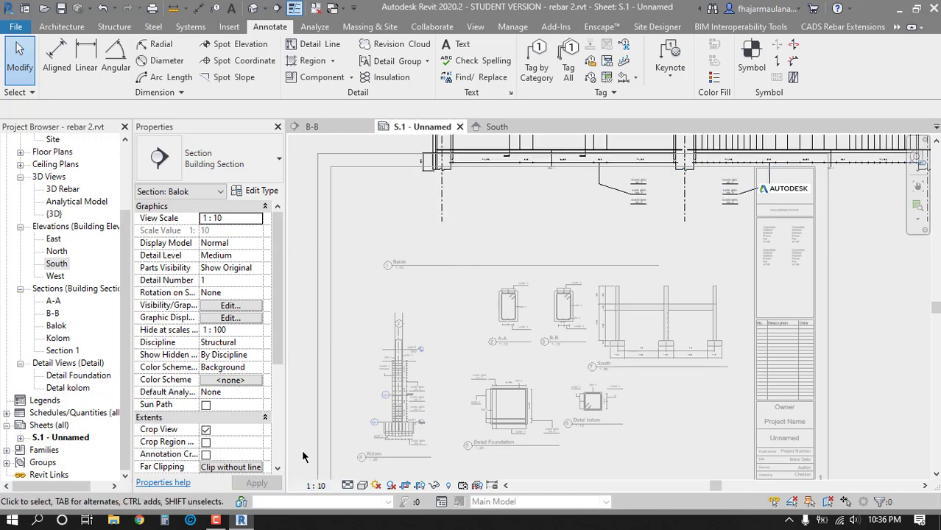
click(328, 487)
click(348, 349)
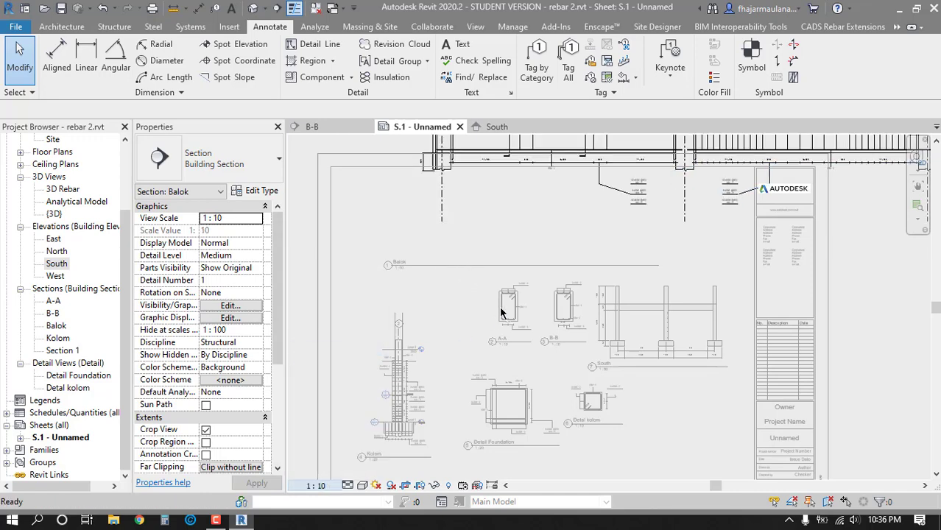
scroll(651, 354, down, 4)
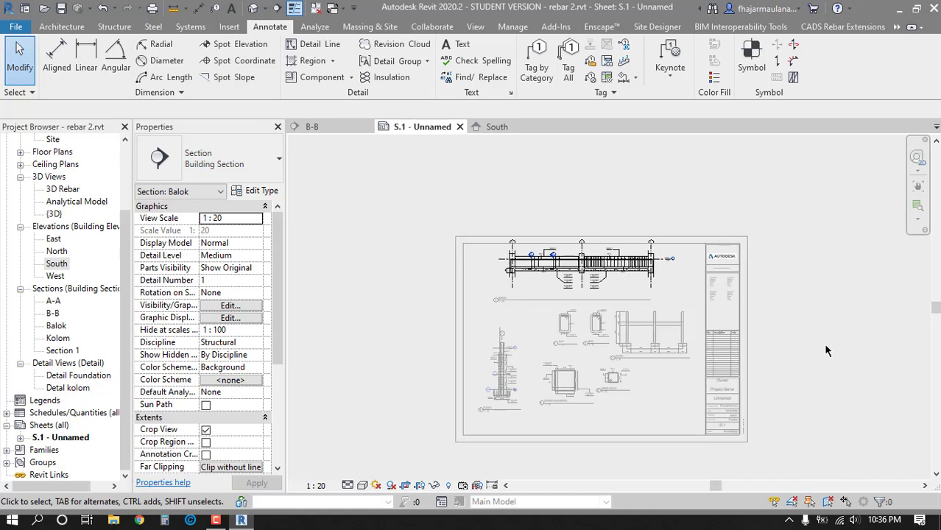
key(Escape)
key(Escape)
- Activate the Kolom view on the sheet, set its scale to 1:20 and deactivate it
scroll(585, 387, up, 3)
click(416, 328)
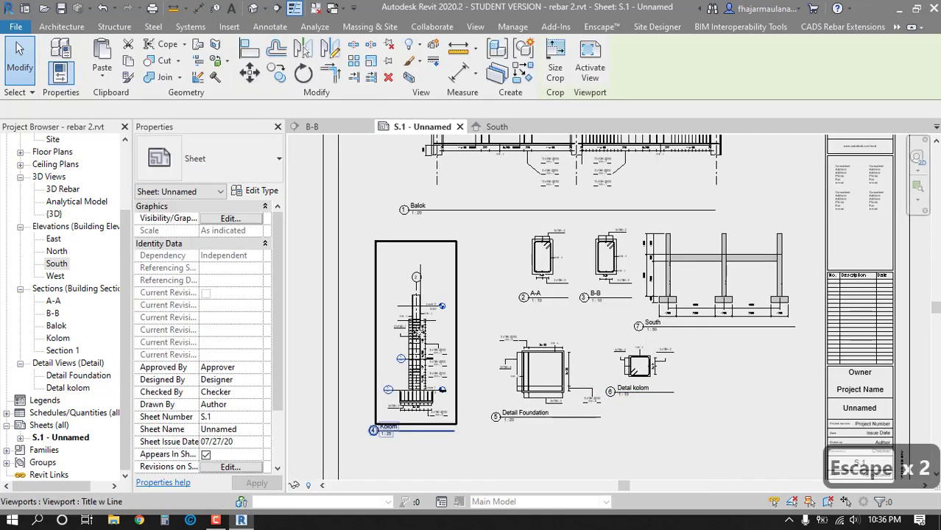
key(Escape)
scroll(567, 398, down, 3)
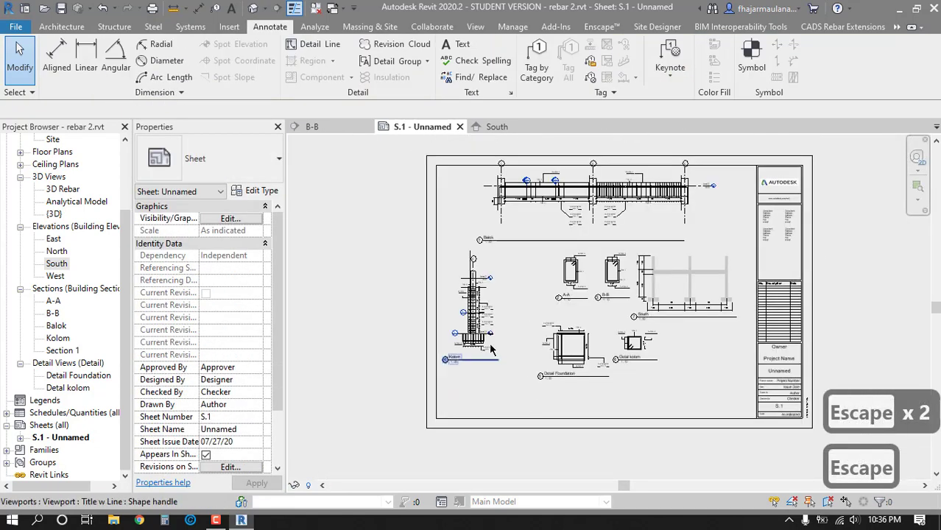
double_click(492, 339)
click(316, 485)
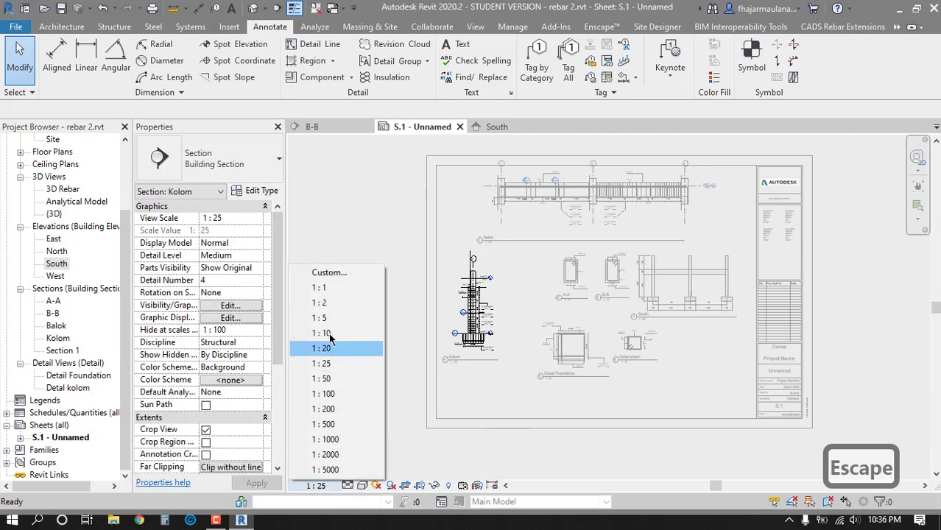
click(329, 347)
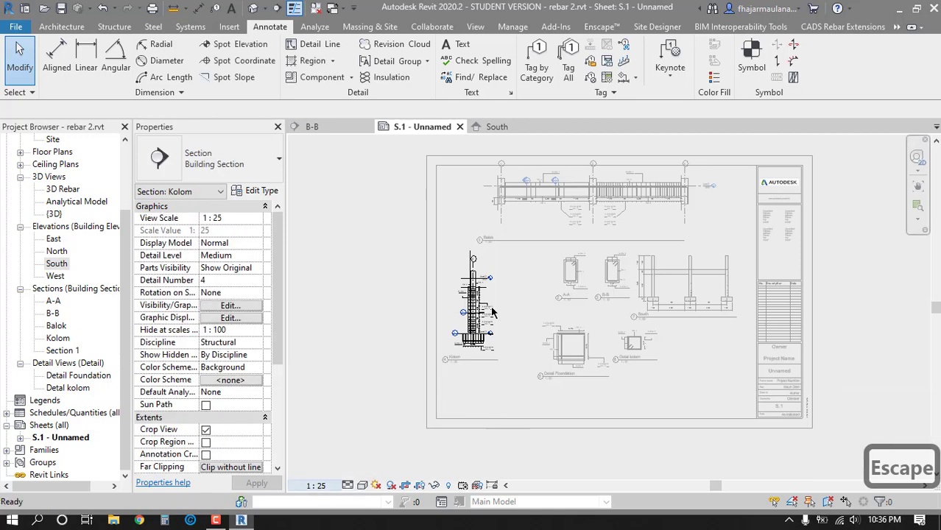
double_click(359, 313)
- Move the Kolom viewport down on the sheet and shift the Detail Foundation viewport slightly left and down
drag(492, 340, 492, 378)
key(Escape)
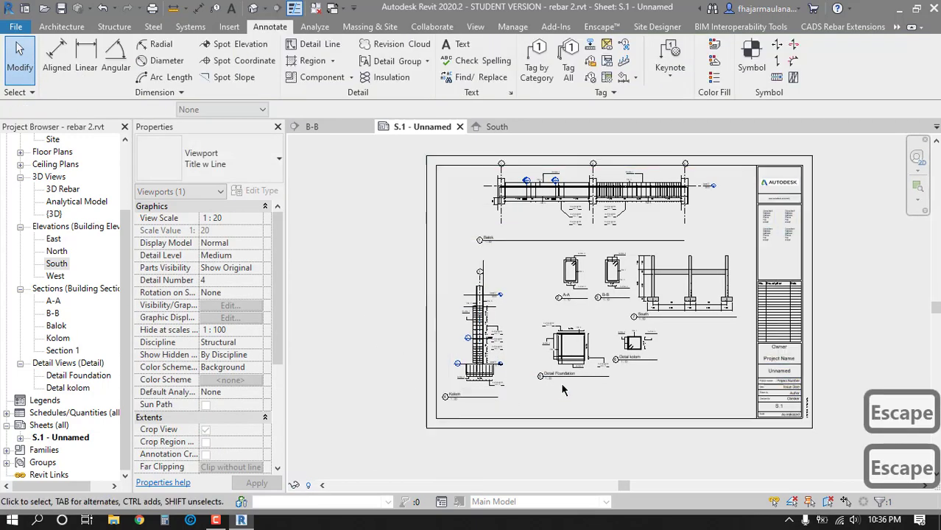
drag(563, 390, 540, 396)
click(633, 352)
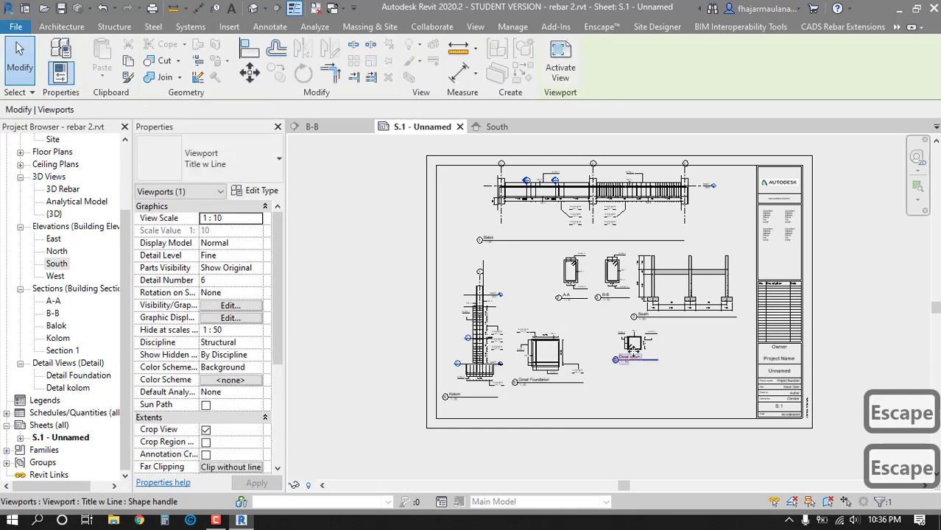
scroll(633, 352, up, 3)
key(Escape)
key(Escape)
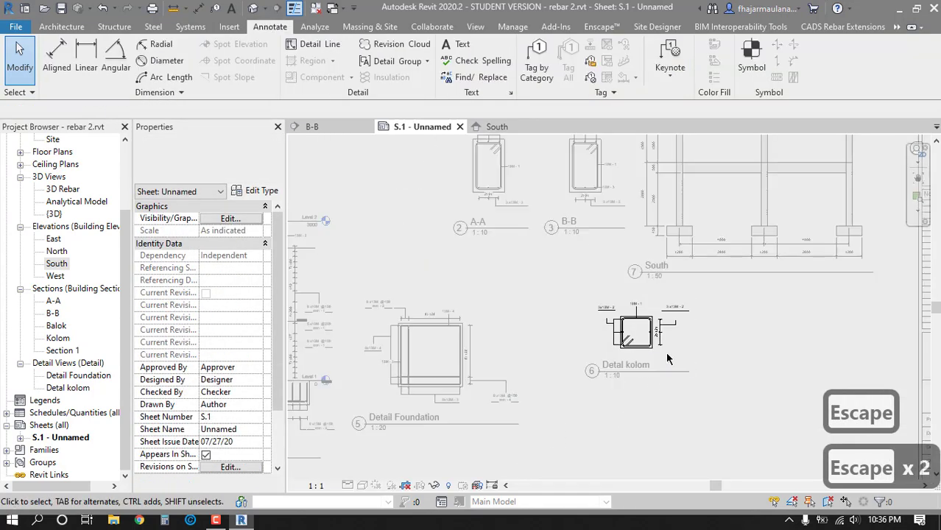
double_click(668, 359)
double_click(629, 442)
key(Escape)
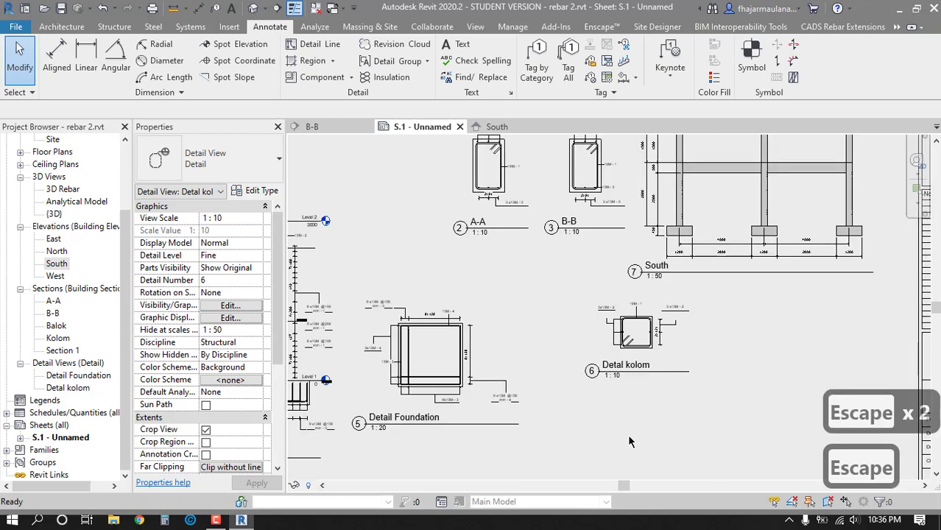
- Move the Detal kolom viewport to the left of section A-A, above the Detail Foundation view
drag(638, 347, 403, 180)
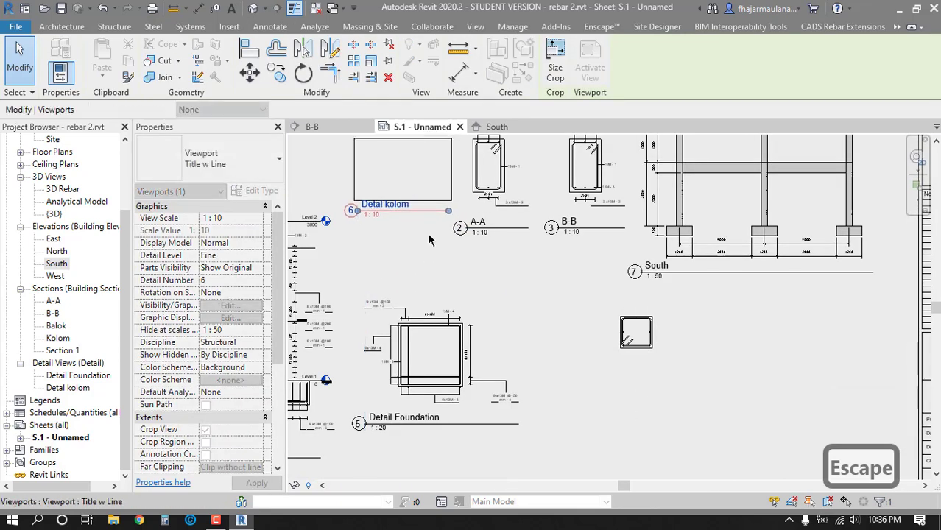
scroll(468, 353, down, 3)
key(Escape)
key(Escape)
click(633, 305)
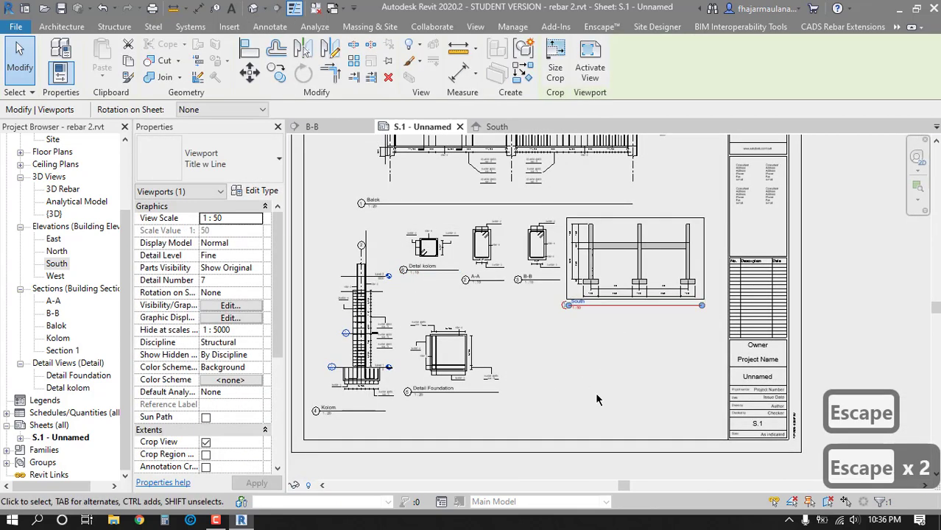
key(Escape)
- Move the Detal kolom, A-A and B-B viewports together below the South elevation, to the right of the Detail Foundation view
click(433, 261)
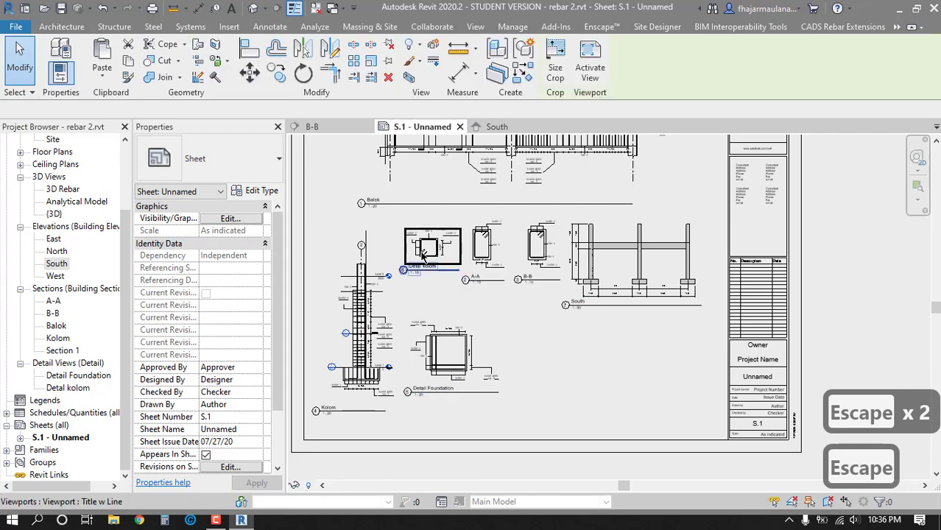
ctrl+click(486, 259)
ctrl+click(542, 259)
drag(483, 263, 584, 370)
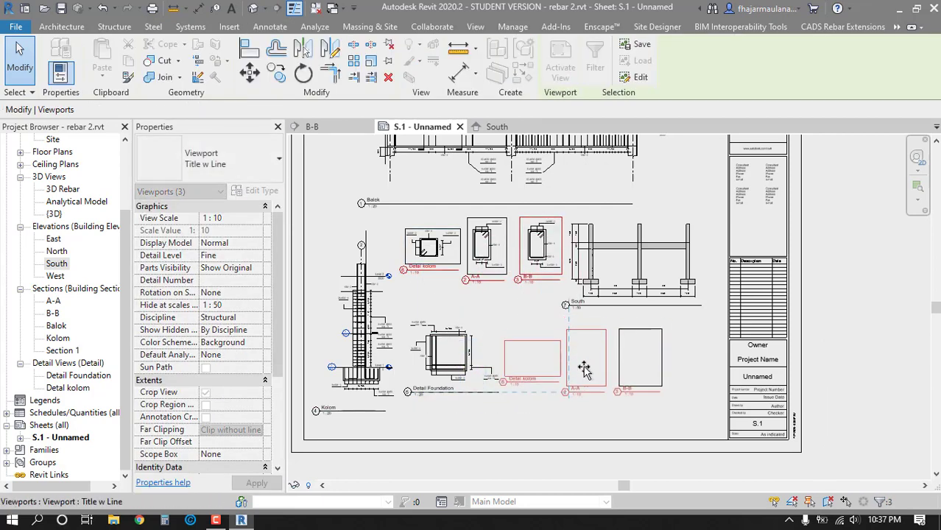
- Move the South elevation viewport left on the sheet so it sits above the Detail Foundation and Detal kolom views
key(Escape)
key(Escape)
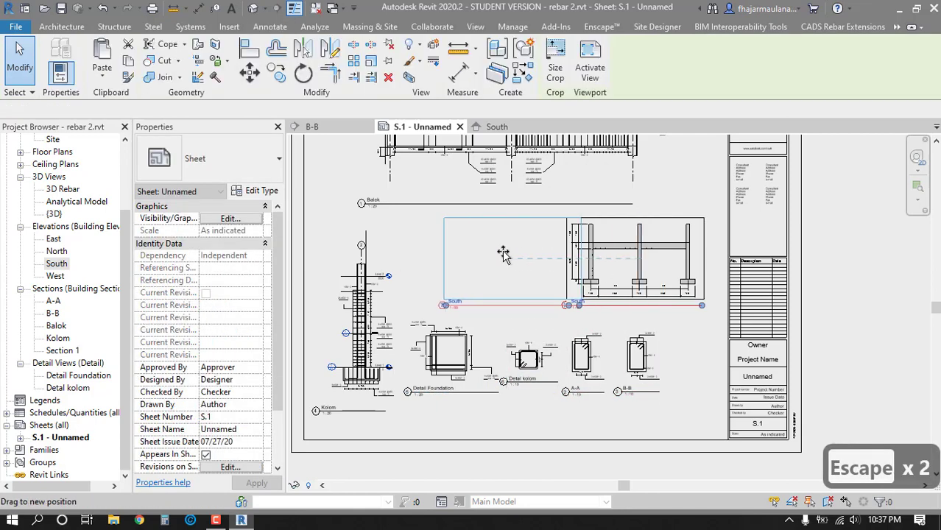
drag(504, 255, 502, 254)
key(Escape)
- Activate the South view on the sheet, set its scale to 1:25 and deactivate it
double_click(542, 269)
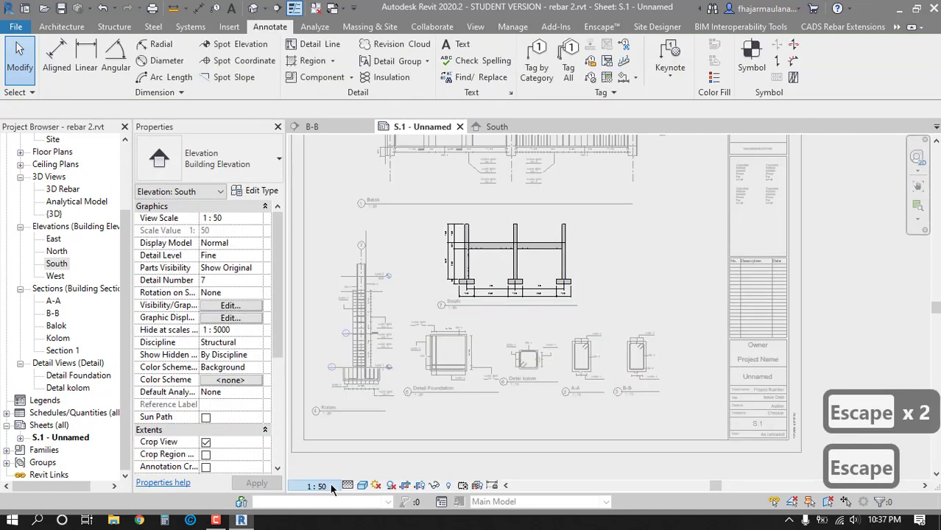
click(328, 487)
click(327, 363)
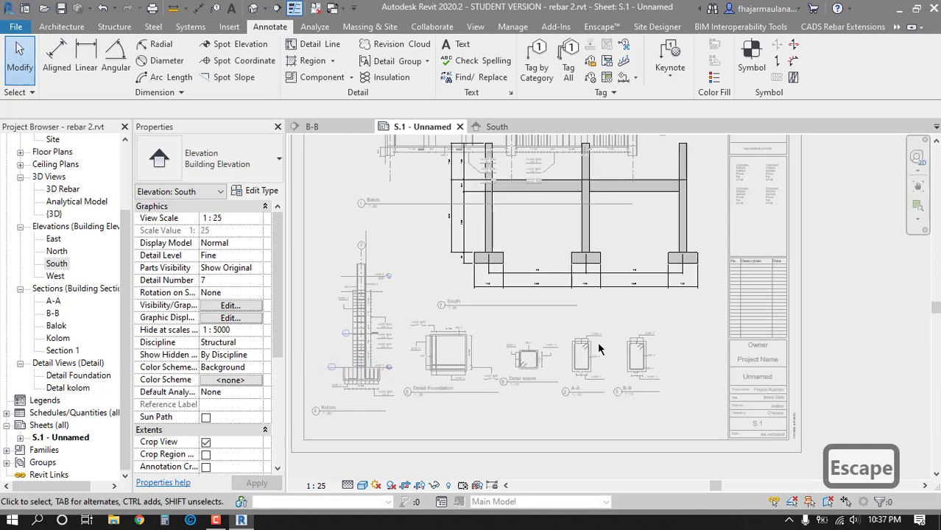
key(Escape)
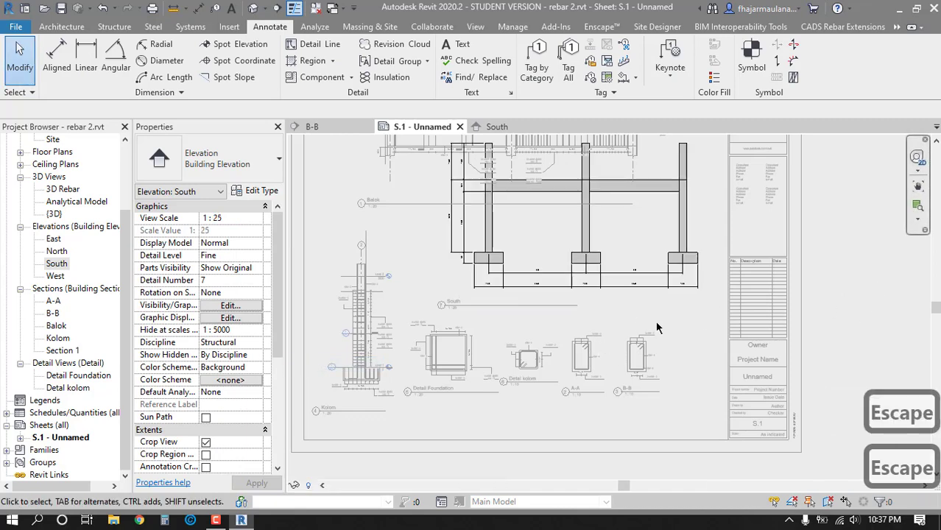
- Nudge the enlarged South viewport down on the sheet, away from the Balok view
scroll(685, 282, down, 2)
click(679, 275)
key(Down)
key(Down)
key(Down)
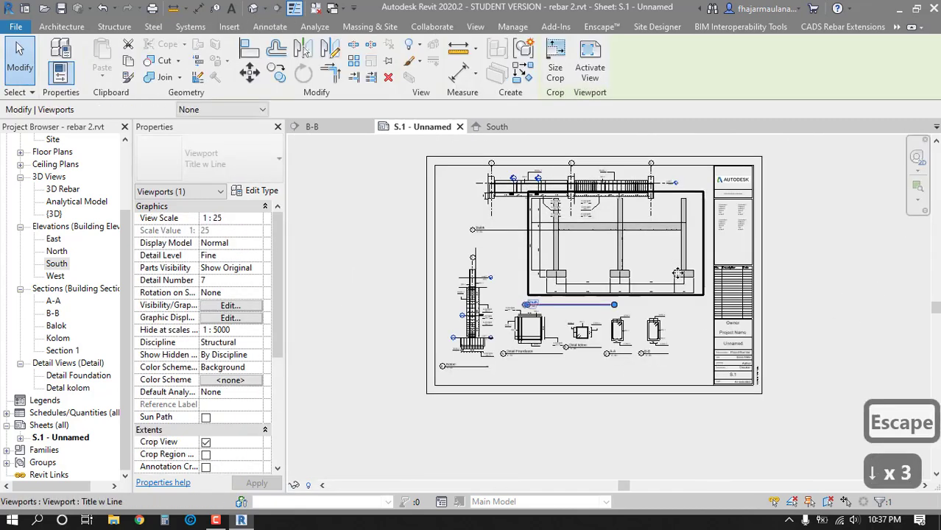
key(Down)
key(Down)
key(Down)
key(Down)
key(Down)
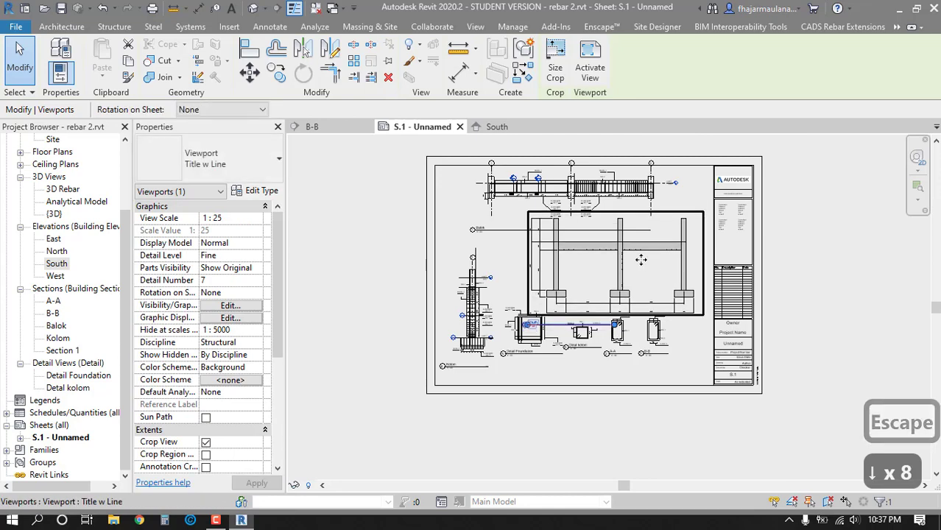
key(Escape)
key(Escape)
- Shorten the title line of the Balok viewport from its far end
click(517, 216)
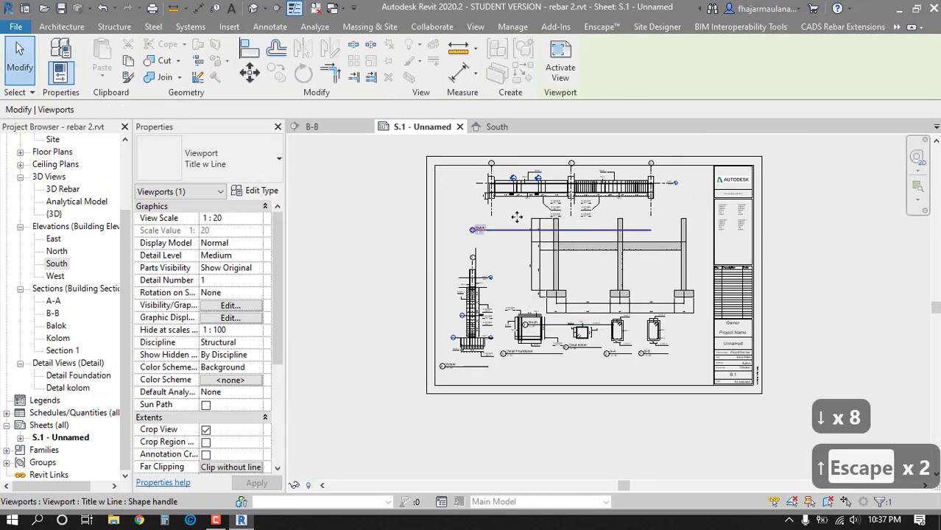
key(Escape)
key(Escape)
click(512, 231)
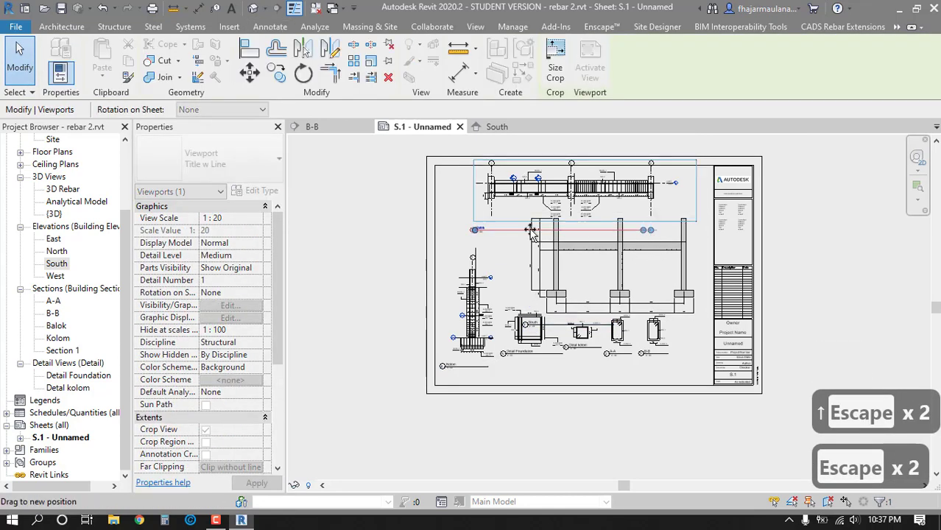
key(Escape)
- Activate the South view on the sheet, set its scale to 1:50 and deactivate it
scroll(548, 399, up, 2)
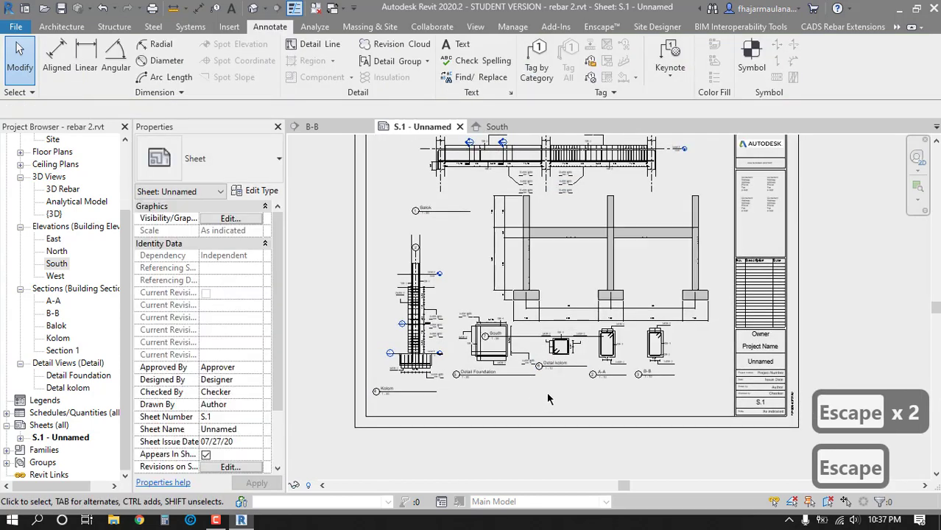
middle_drag(571, 401, 552, 404)
key(Escape)
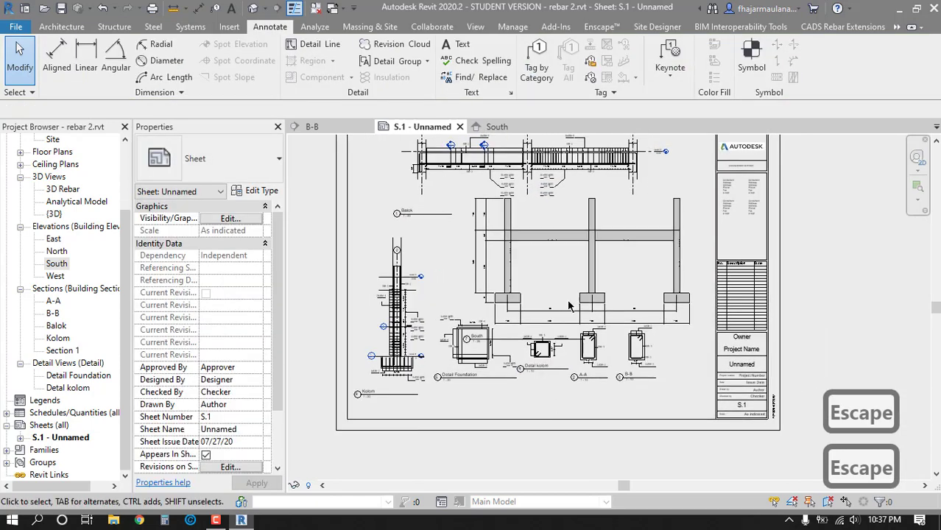
double_click(584, 254)
click(316, 487)
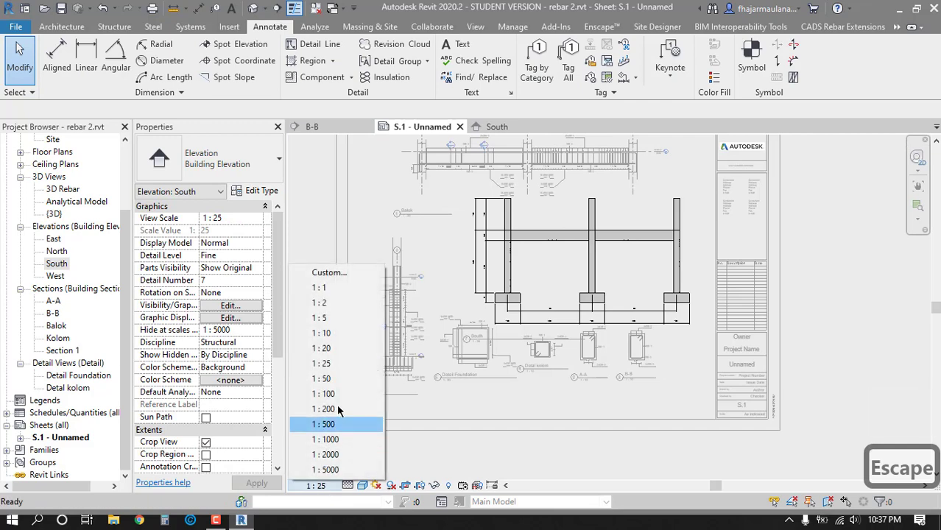
click(323, 376)
double_click(850, 335)
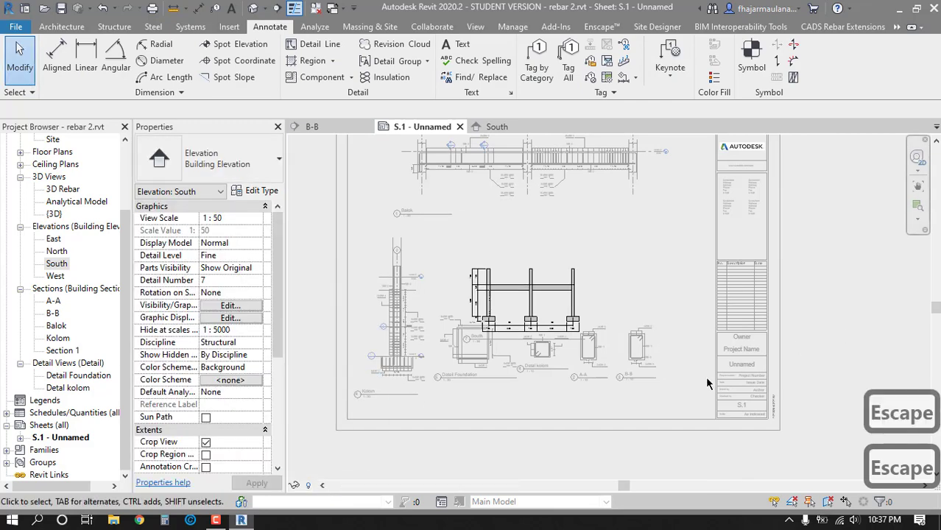
- Move the South viewport up and slightly left, between the Balok view and the Detail Foundation view
drag(565, 307, 549, 267)
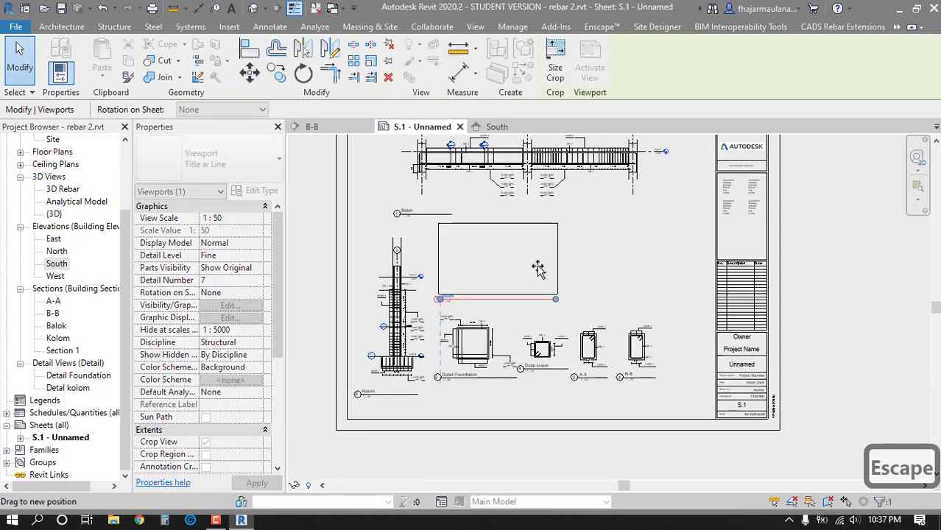
key(Escape)
scroll(551, 384, up, 2)
key(Escape)
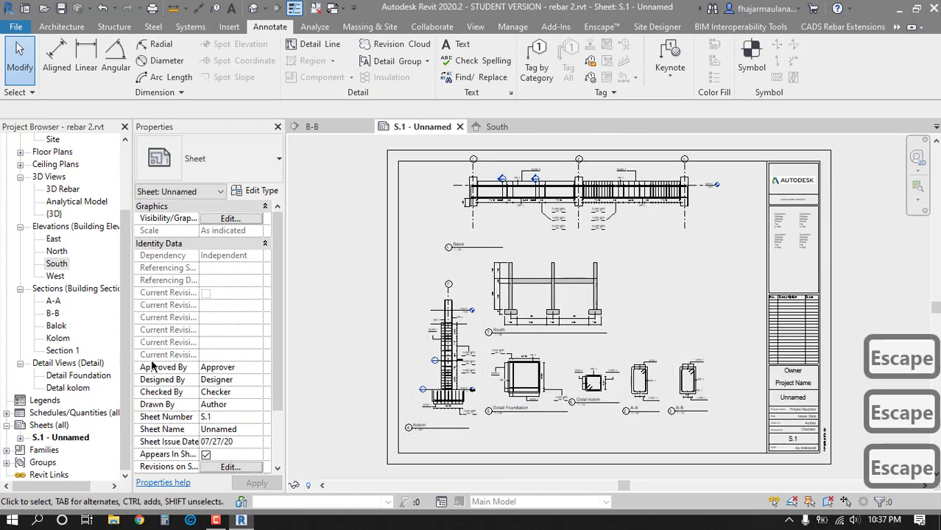
click(5, 413)
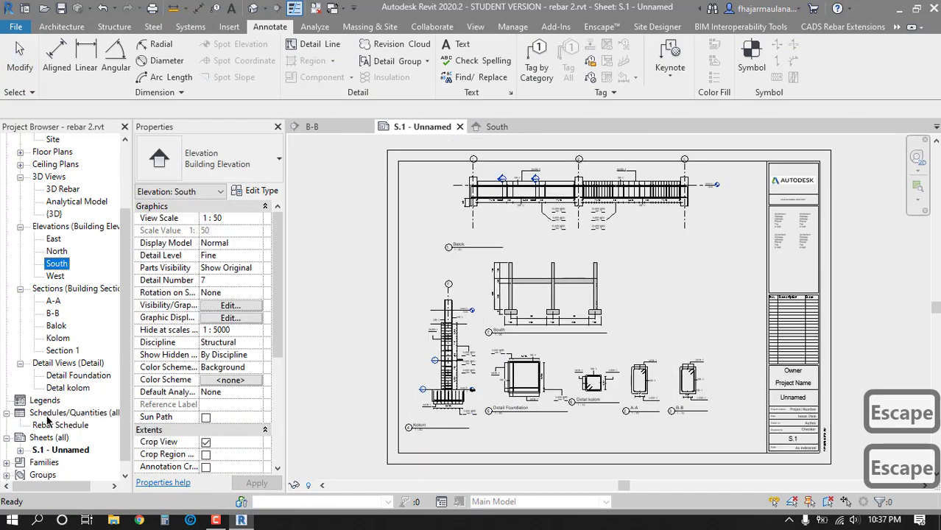
click(50, 427)
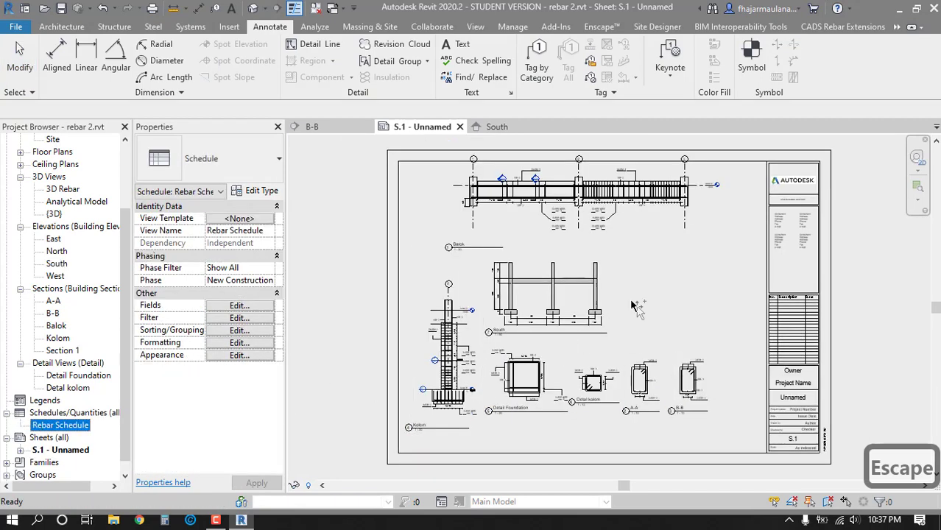
drag(630, 304, 637, 301)
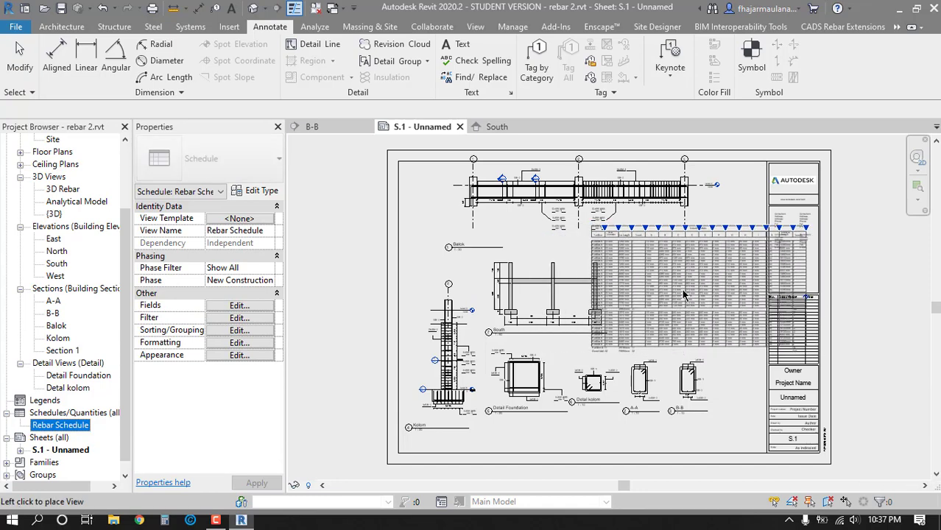
click(683, 295)
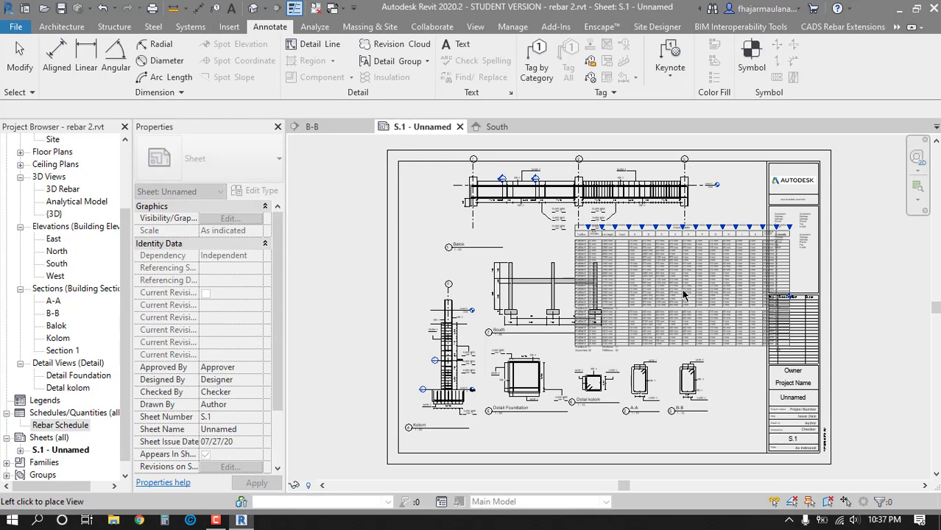
key(Escape)
key(Escape)
key(Escape)
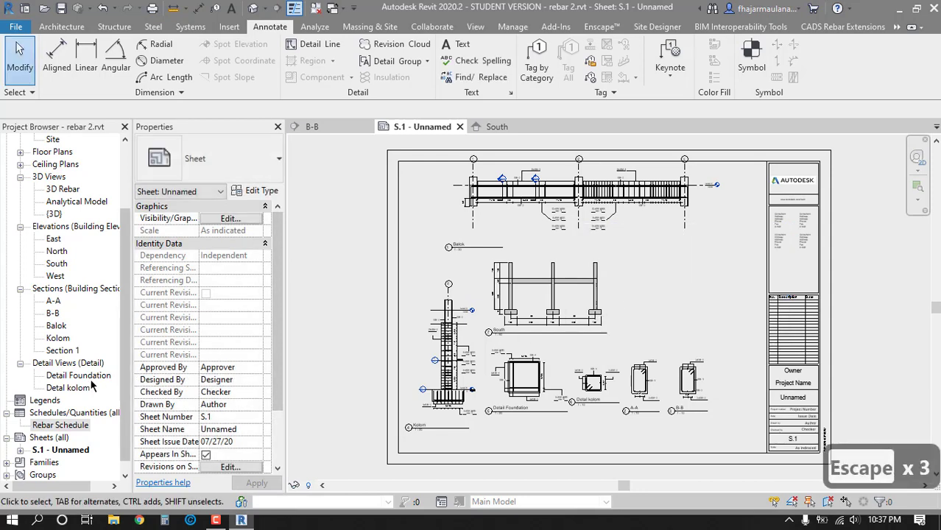
- Open the Rebar Schedule and turn off itemizing every instance in its sorting and grouping properties
click(49, 426)
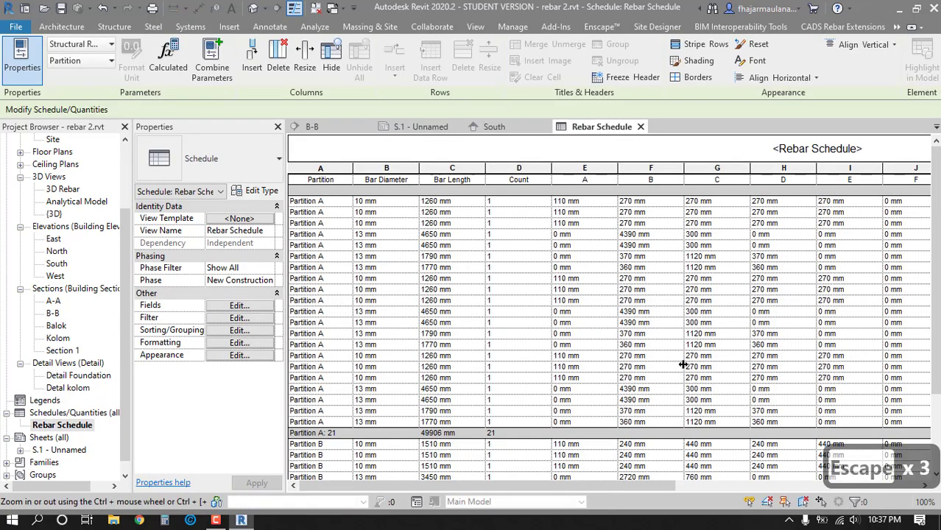
drag(551, 487, 407, 380)
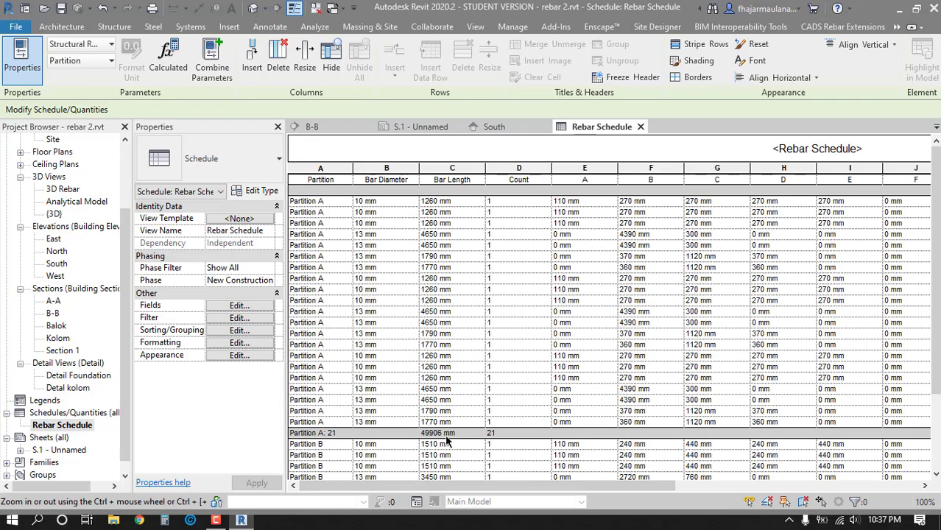
mouse_move(347, 488)
mouse_down()
mouse_move(515, 489)
mouse_move(335, 484)
mouse_up()
click(246, 307)
drag(352, 156, 466, 161)
click(509, 179)
click(401, 418)
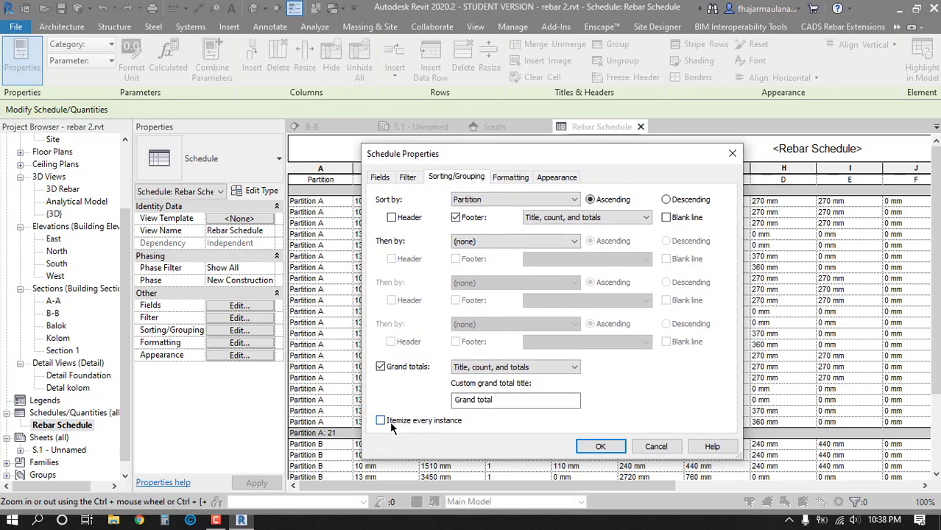
click(601, 447)
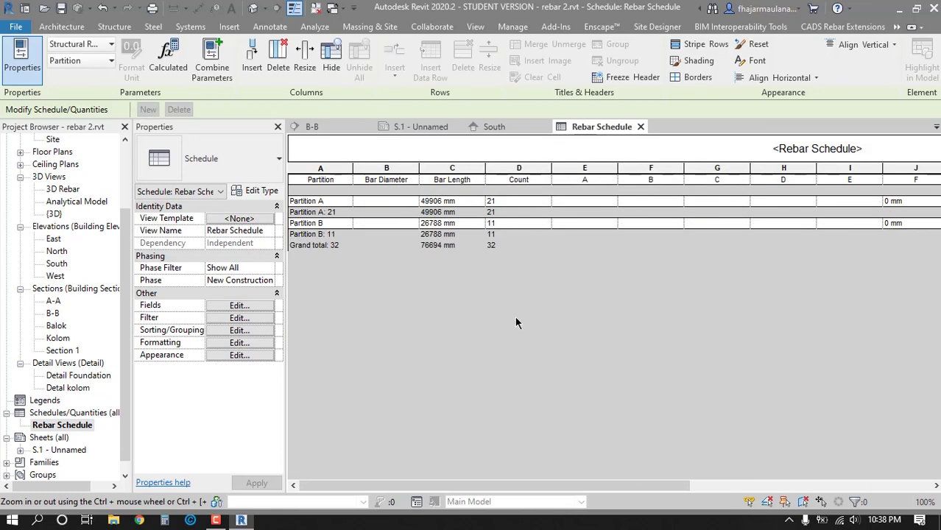
drag(548, 483, 591, 482)
click(246, 521)
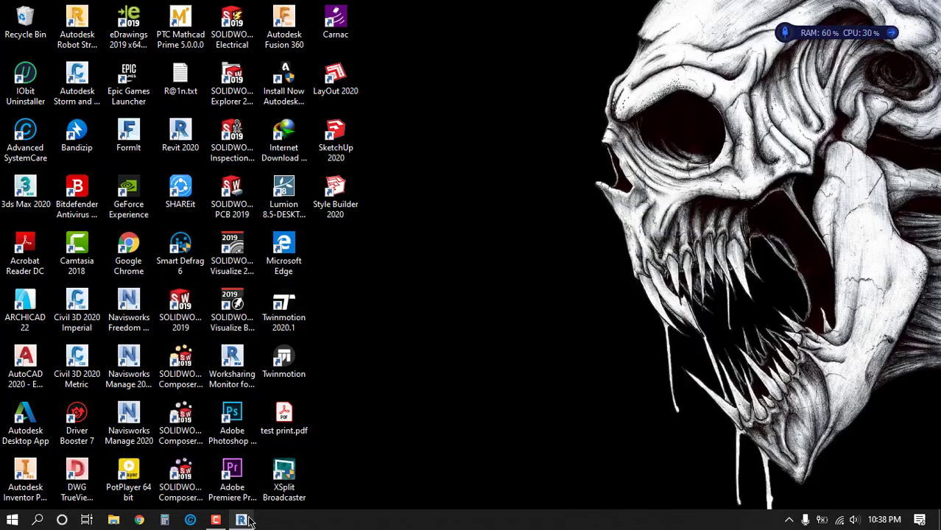
click(242, 520)
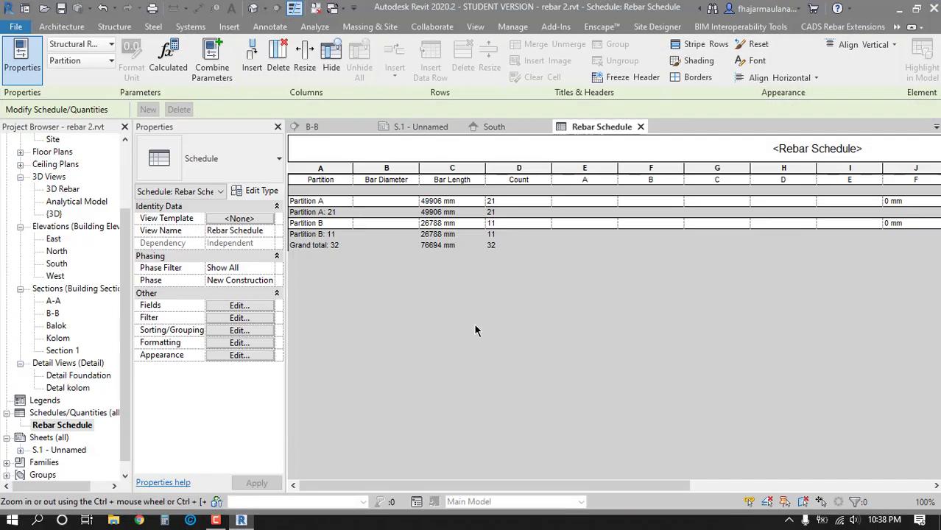
- Return to sheet S.1 and place the Rebar Schedule on it, just below the Balok view near the title block
double_click(61, 449)
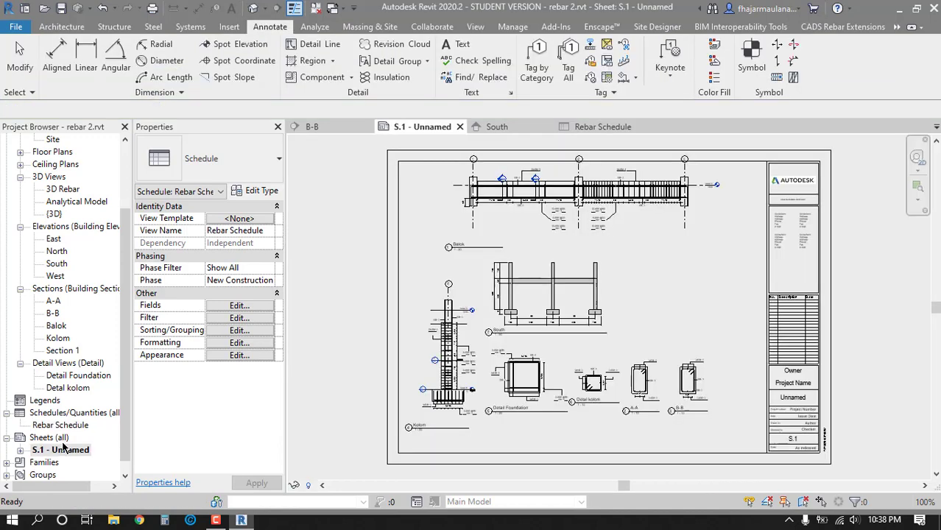
click(70, 425)
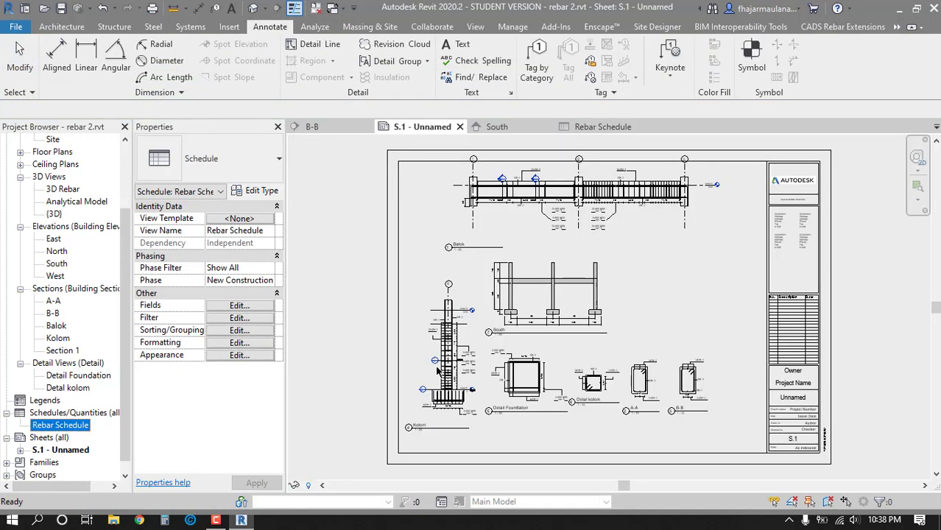
click(654, 257)
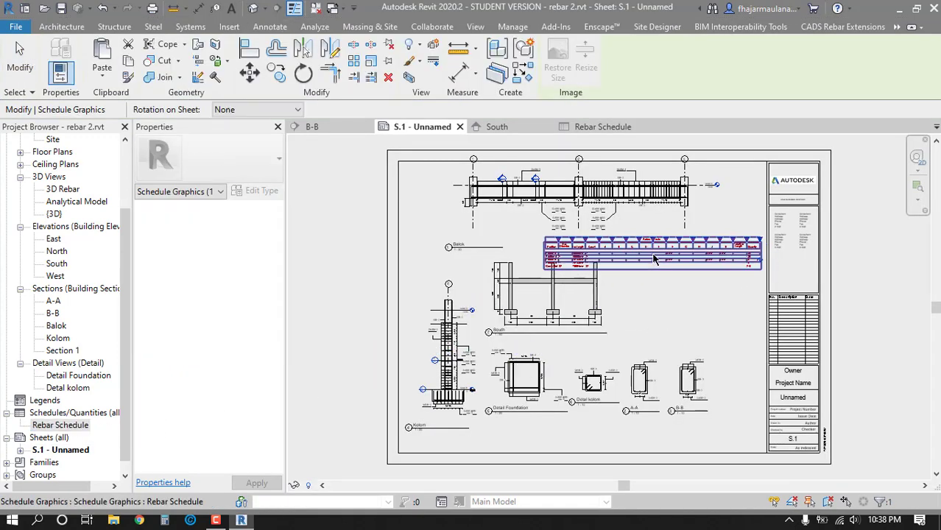
key(Escape)
key(Escape)
scroll(649, 276, up, 5)
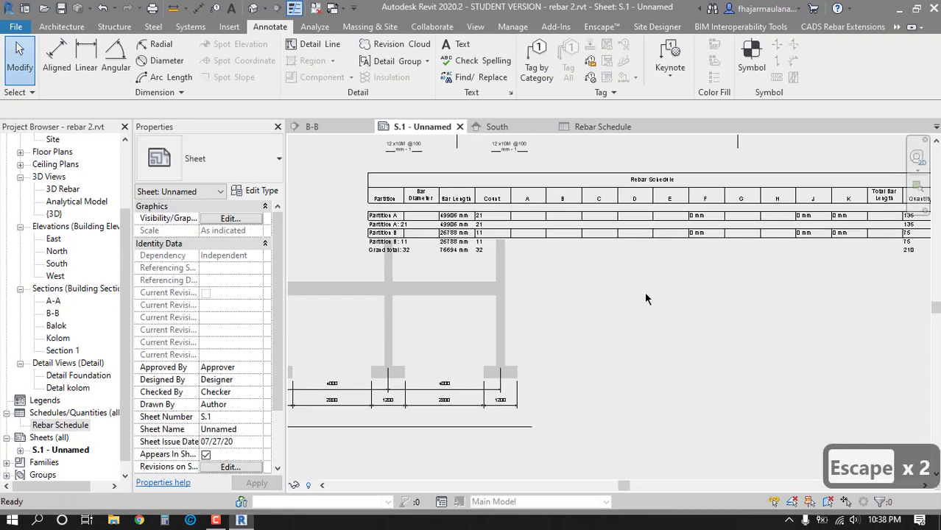
scroll(694, 290, down, 5)
key(Escape)
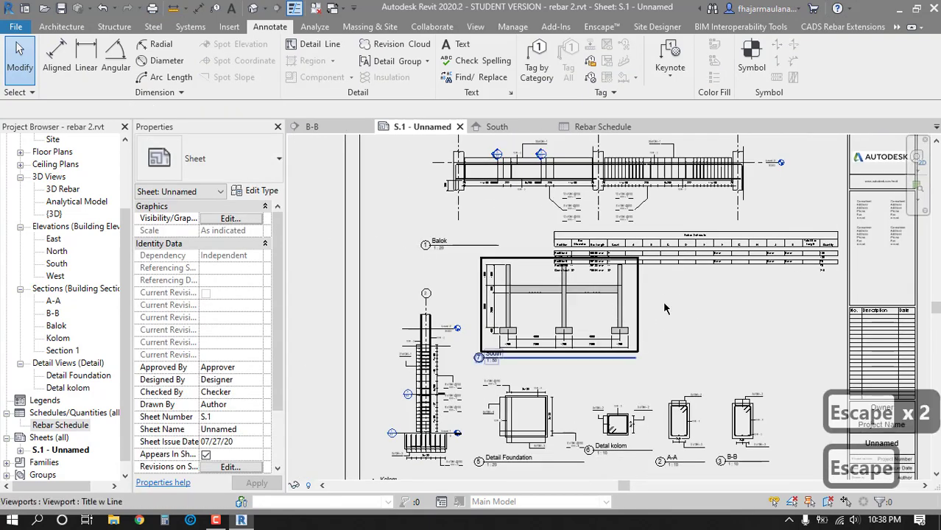
- Shift the Rebar Schedule slightly up and move the South viewport down and right so it clears the schedule
click(722, 263)
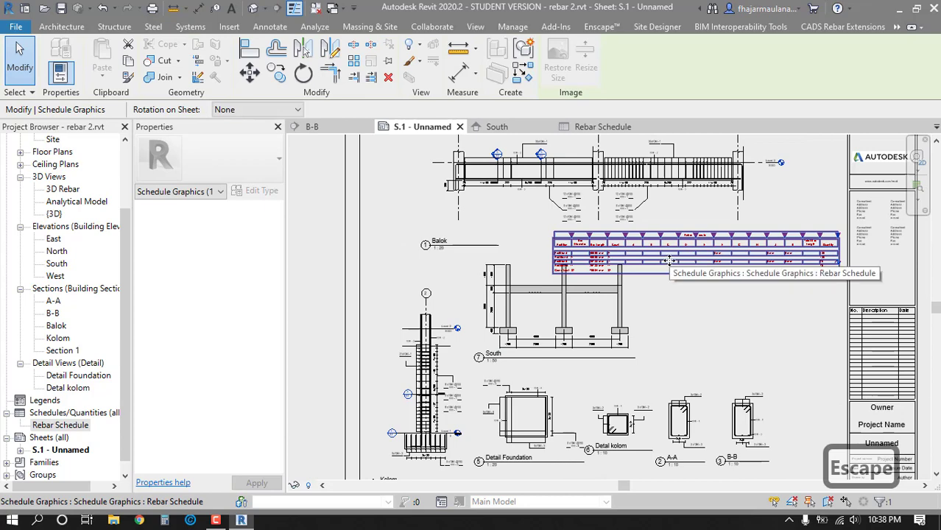
key(Escape)
click(645, 357)
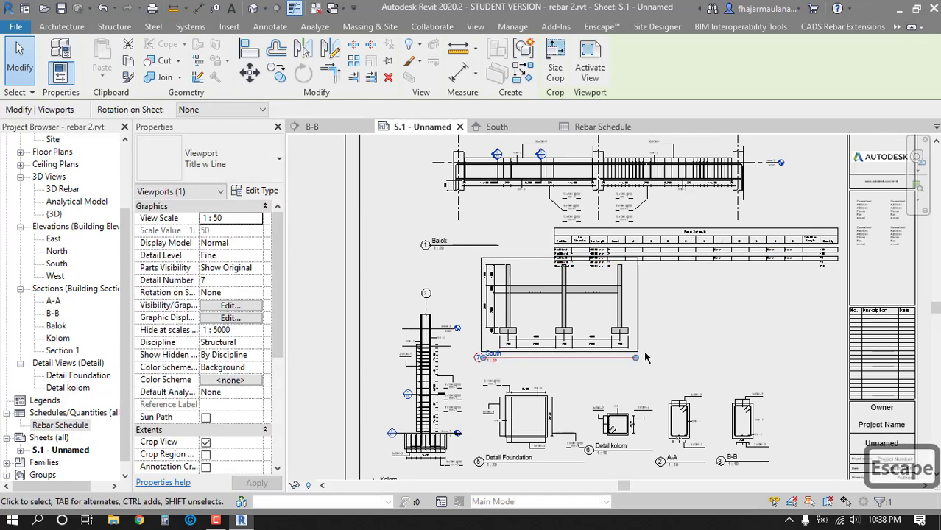
drag(646, 358, 686, 383)
key(Escape)
key(Escape)
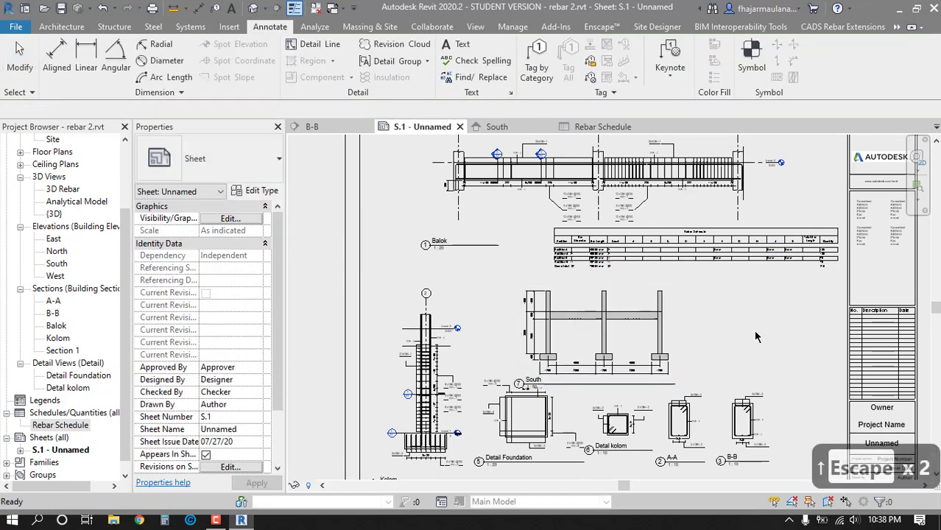
- Nudge the Rebar Schedule down on the sheet, closer to the South elevation
middle_click(756, 332)
middle_click(756, 331)
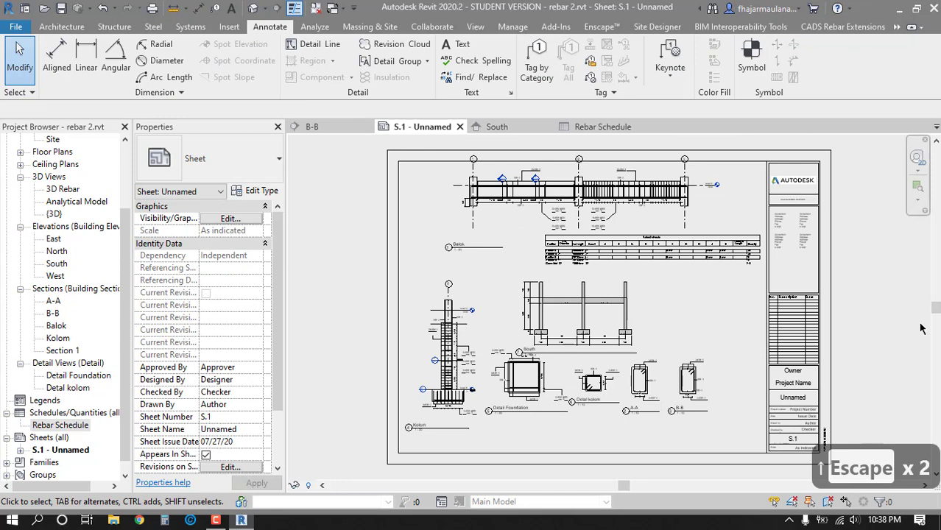
click(642, 221)
click(674, 265)
key(Down)
key(Down)
key(Down)
key(Down)
key(Down)
key(Down)
key(Down)
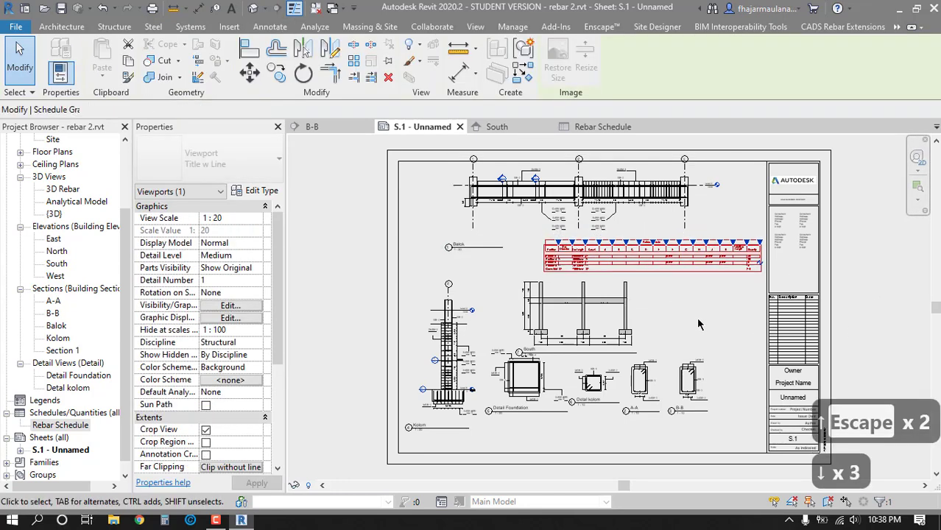
- Nudge the Balok viewport slightly down on sheet S.1 so its grid bubbles sit inside the title block border
click(660, 208)
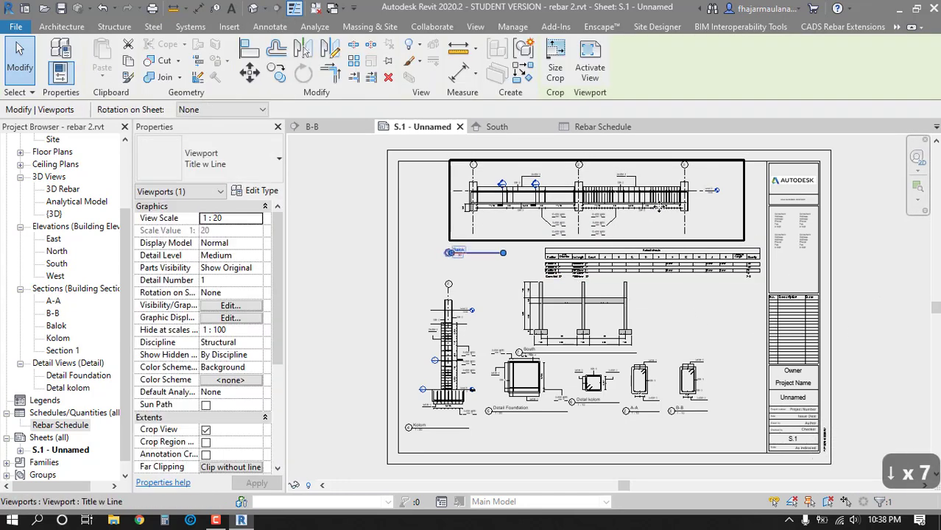
scroll(593, 227, up, 3)
key(Escape)
key(Escape)
- Activate the Balok view, pull the grid bubble ends down closer to the beam, and deactivate the view
double_click(594, 223)
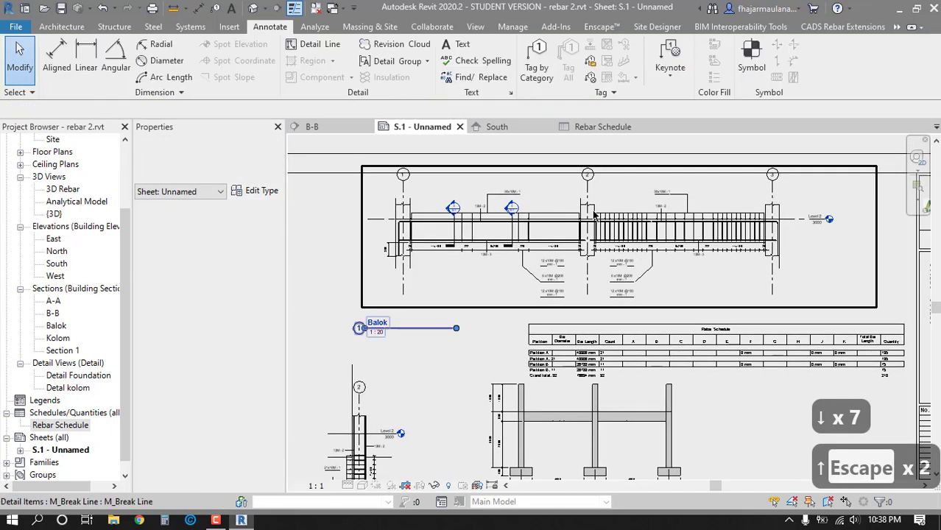
click(404, 190)
scroll(393, 184, up, 2)
click(407, 186)
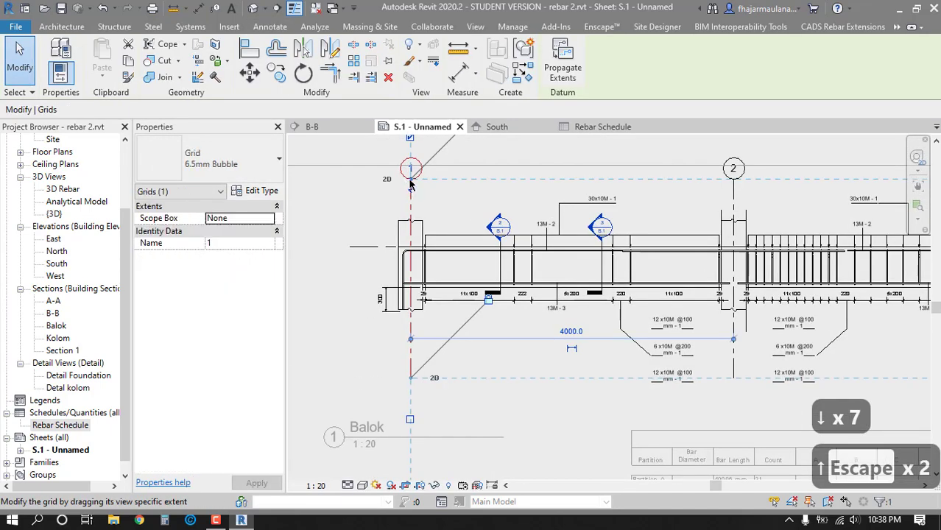
scroll(754, 226, down, 5)
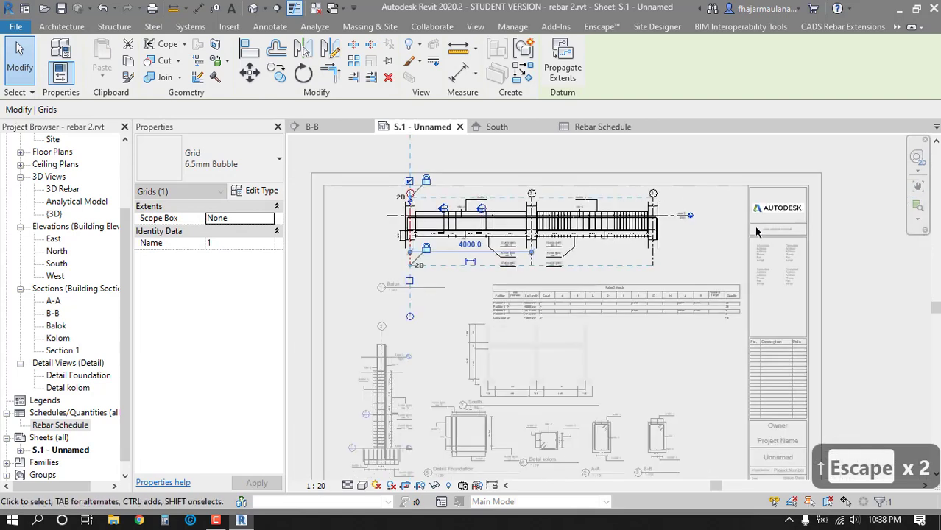
double_click(856, 264)
key(Escape)
middle_click(848, 287)
middle_click(848, 287)
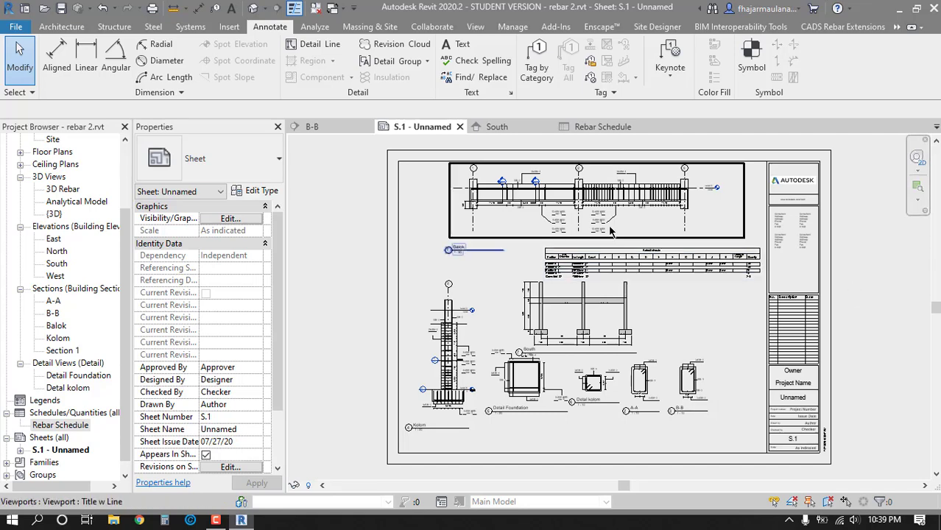
- Examine the overall layout of sheet S.1, including the Balok view, the Rebar Schedule, the South elevation and the details
scroll(880, 320, up, 2)
scroll(884, 336, down, 2)
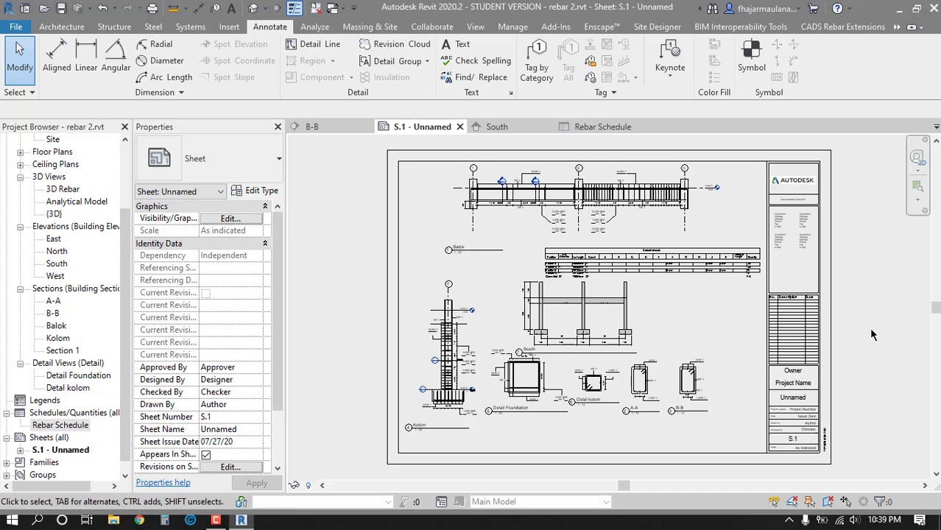
scroll(493, 169, up, 3)
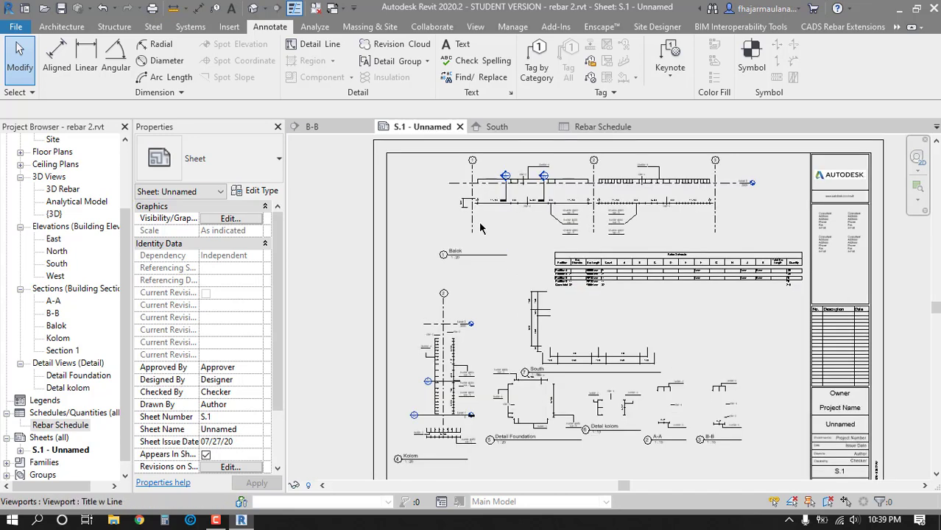
middle_click(555, 296)
middle_click(555, 296)
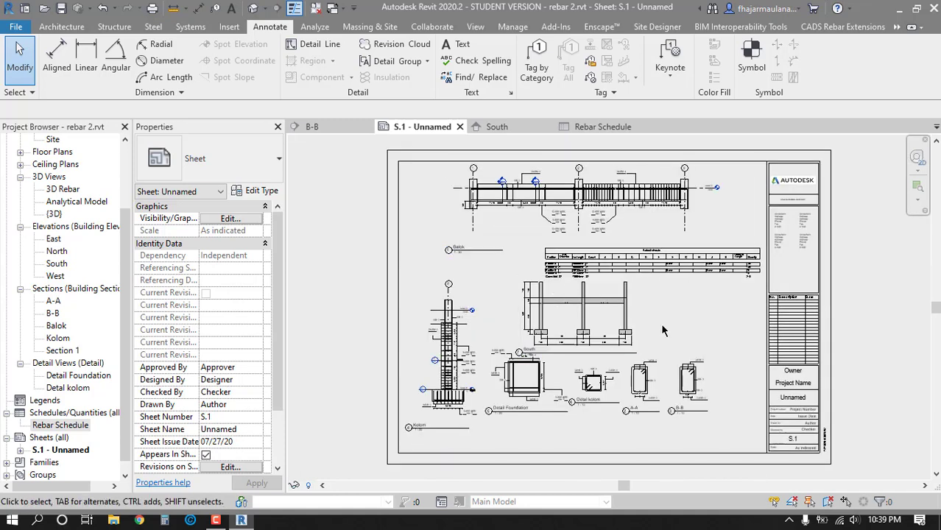
scroll(664, 328, up, 4)
mouse_move(666, 363)
middle_down()
mouse_move(667, 378)
mouse_move(660, 374)
middle_up()
middle_click(655, 359)
middle_click(655, 359)
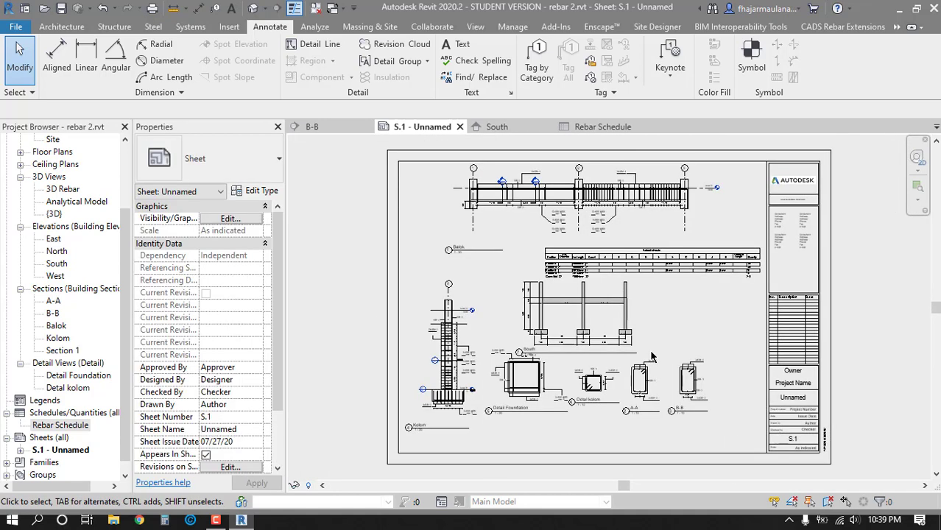